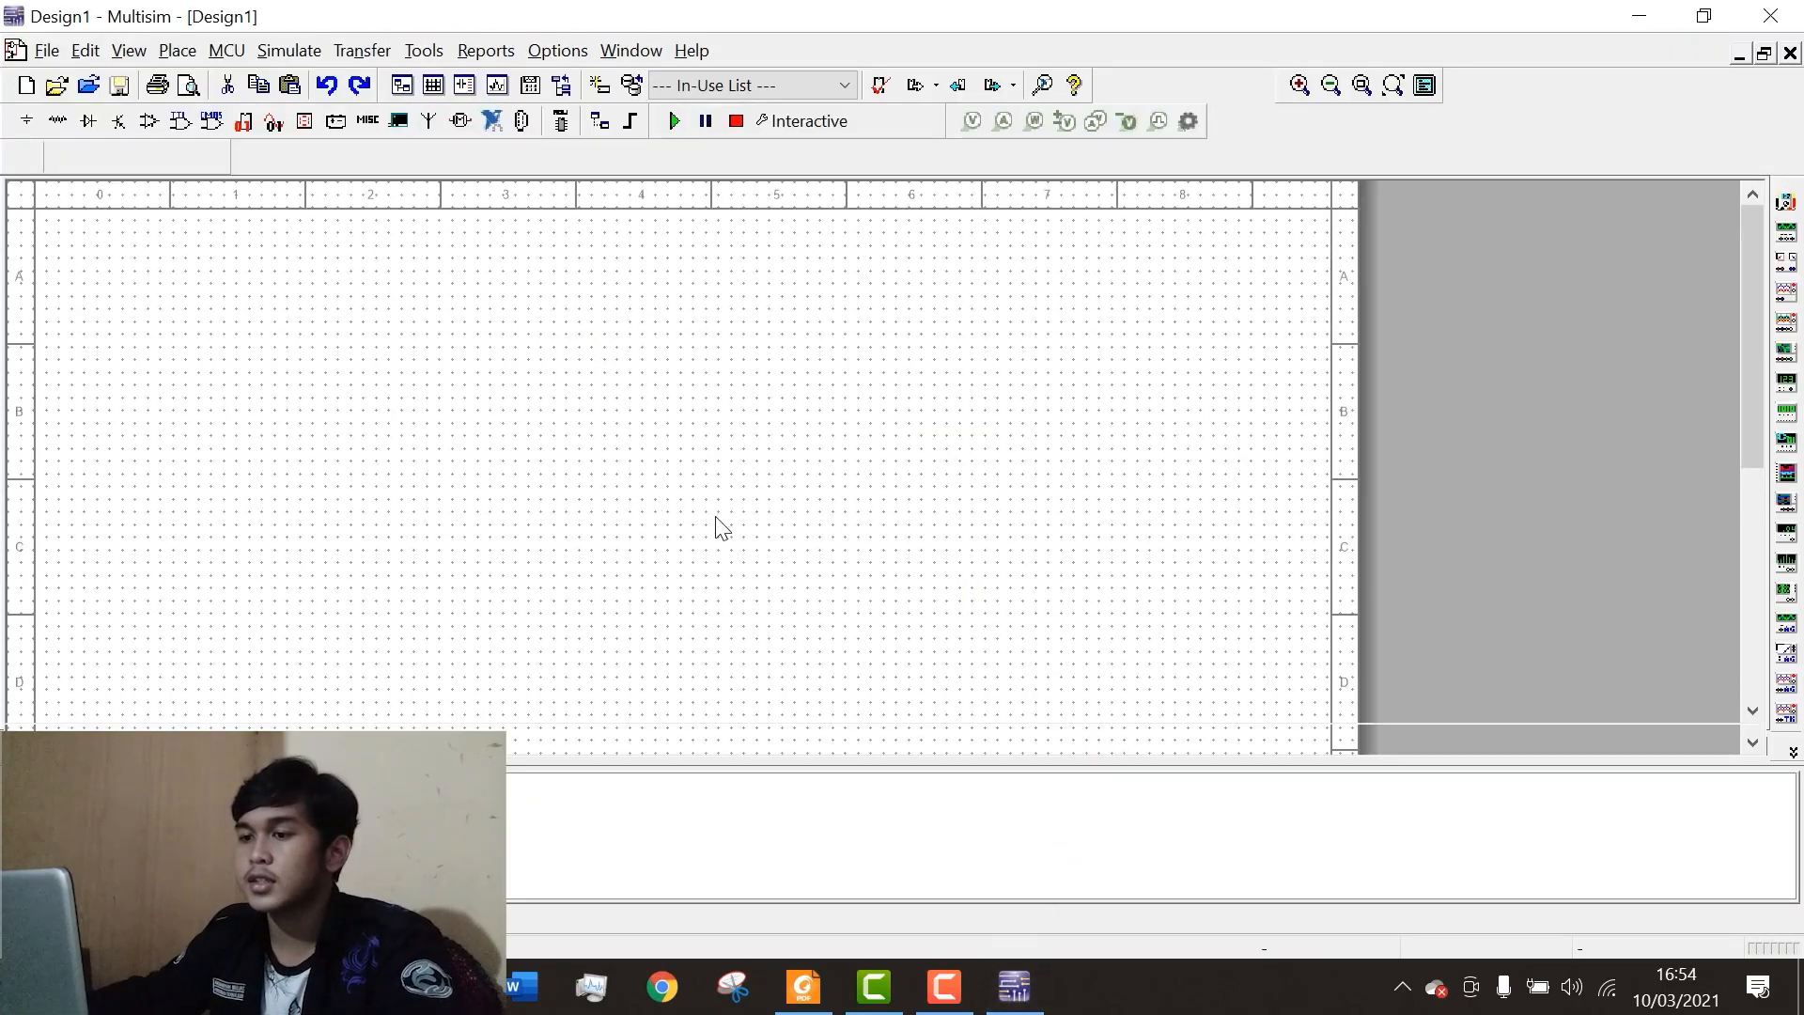
scroll(523, 367, down, 3)
scroll(480, 607, up, 4)
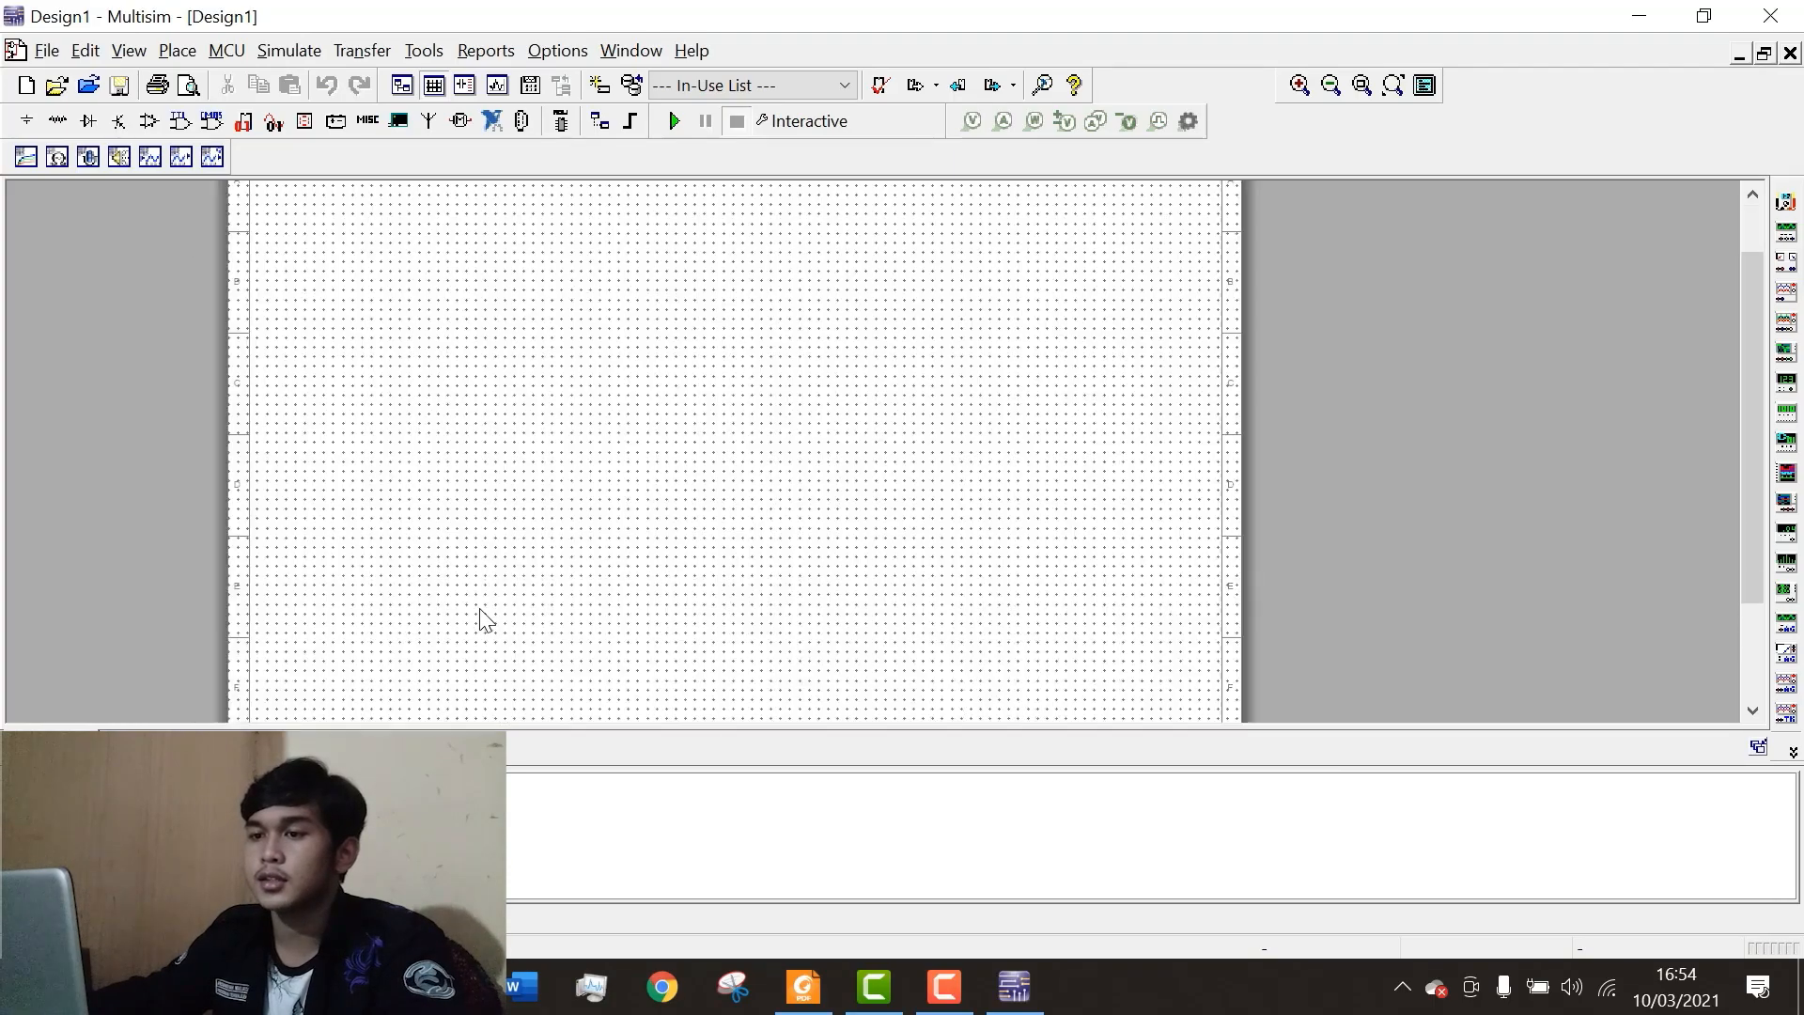
scroll(564, 540, down, 3)
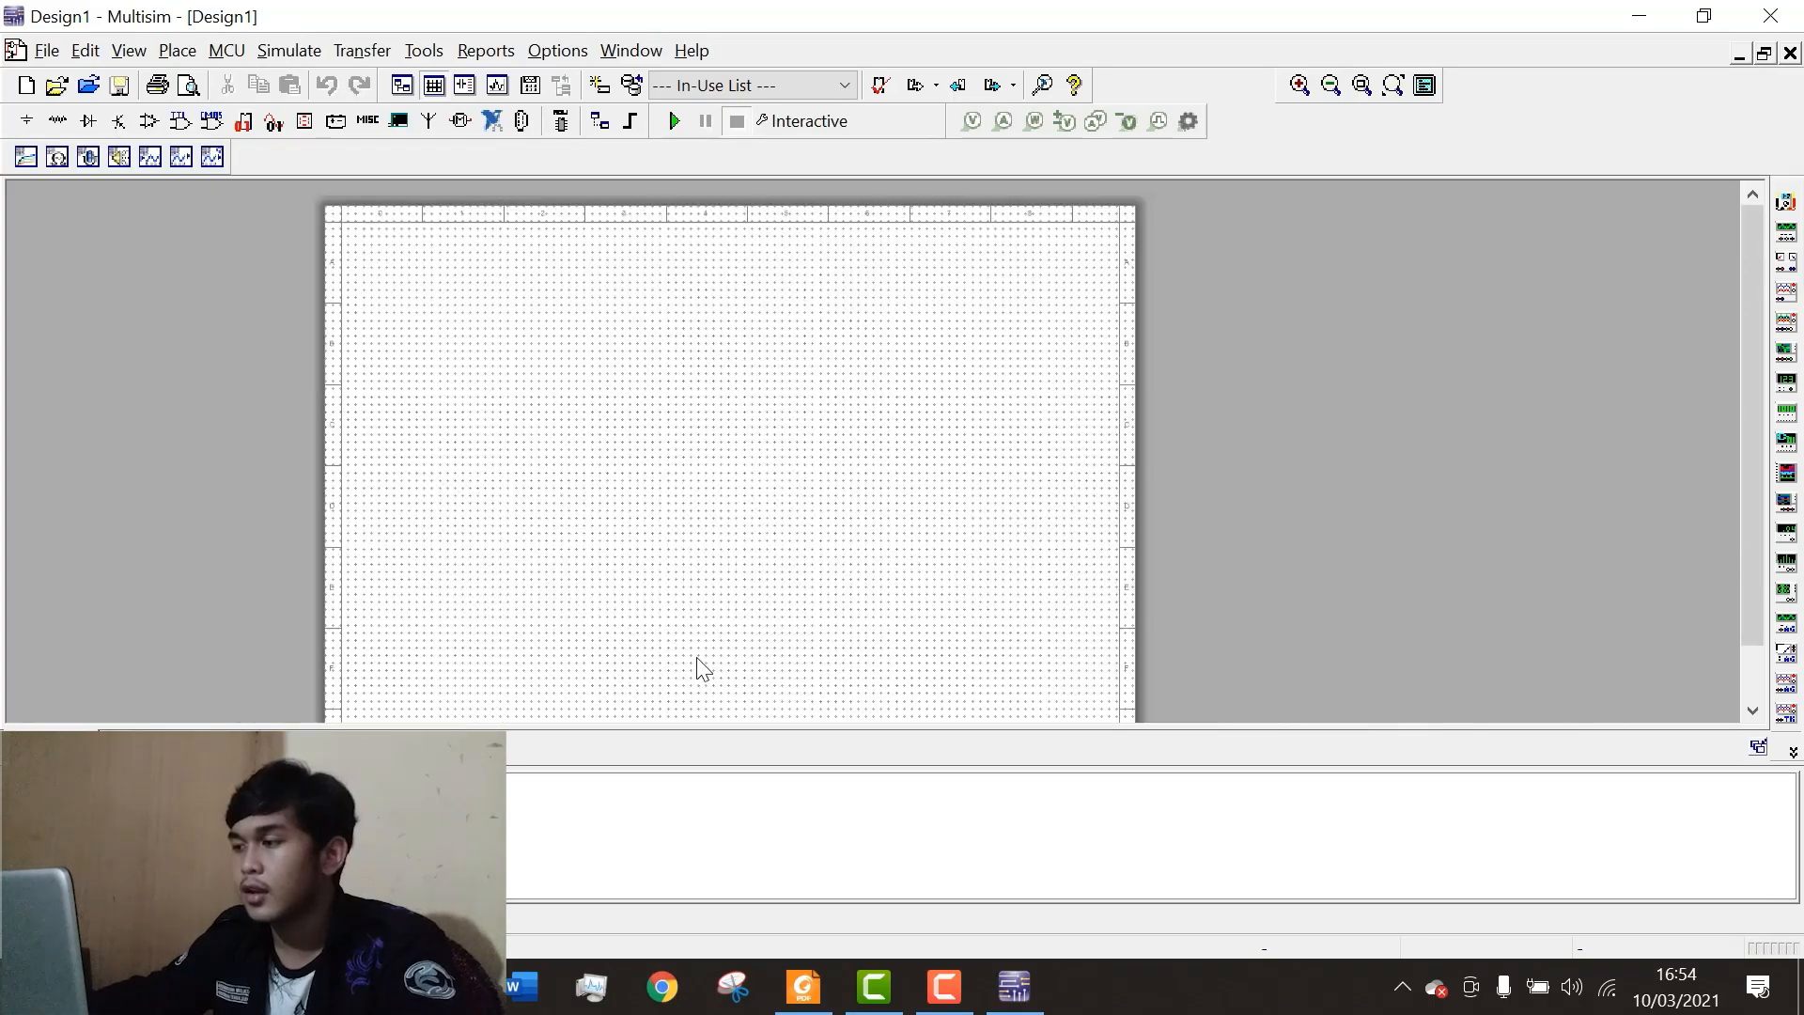
Switch to Foxit Reader to examine the worksheet's bridge rectifier circuit diagram and return to the Multisim schematic.
click(810, 991)
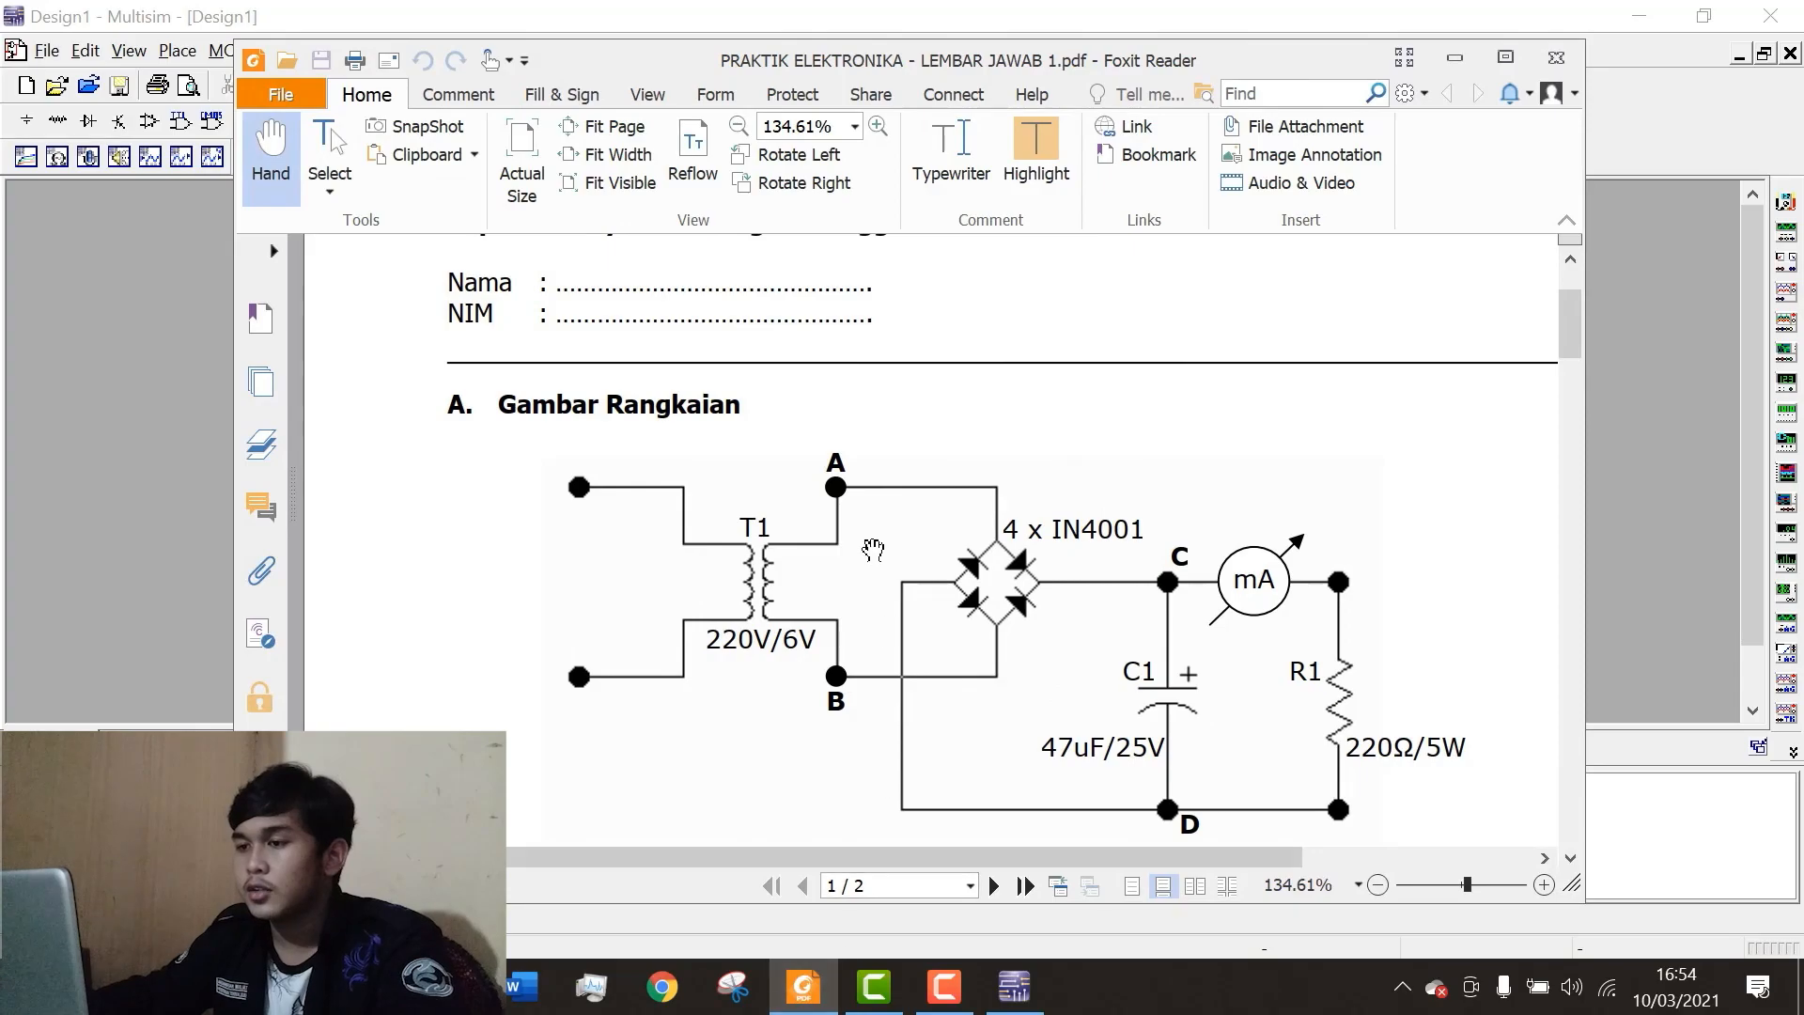
scroll(870, 564, down, 2)
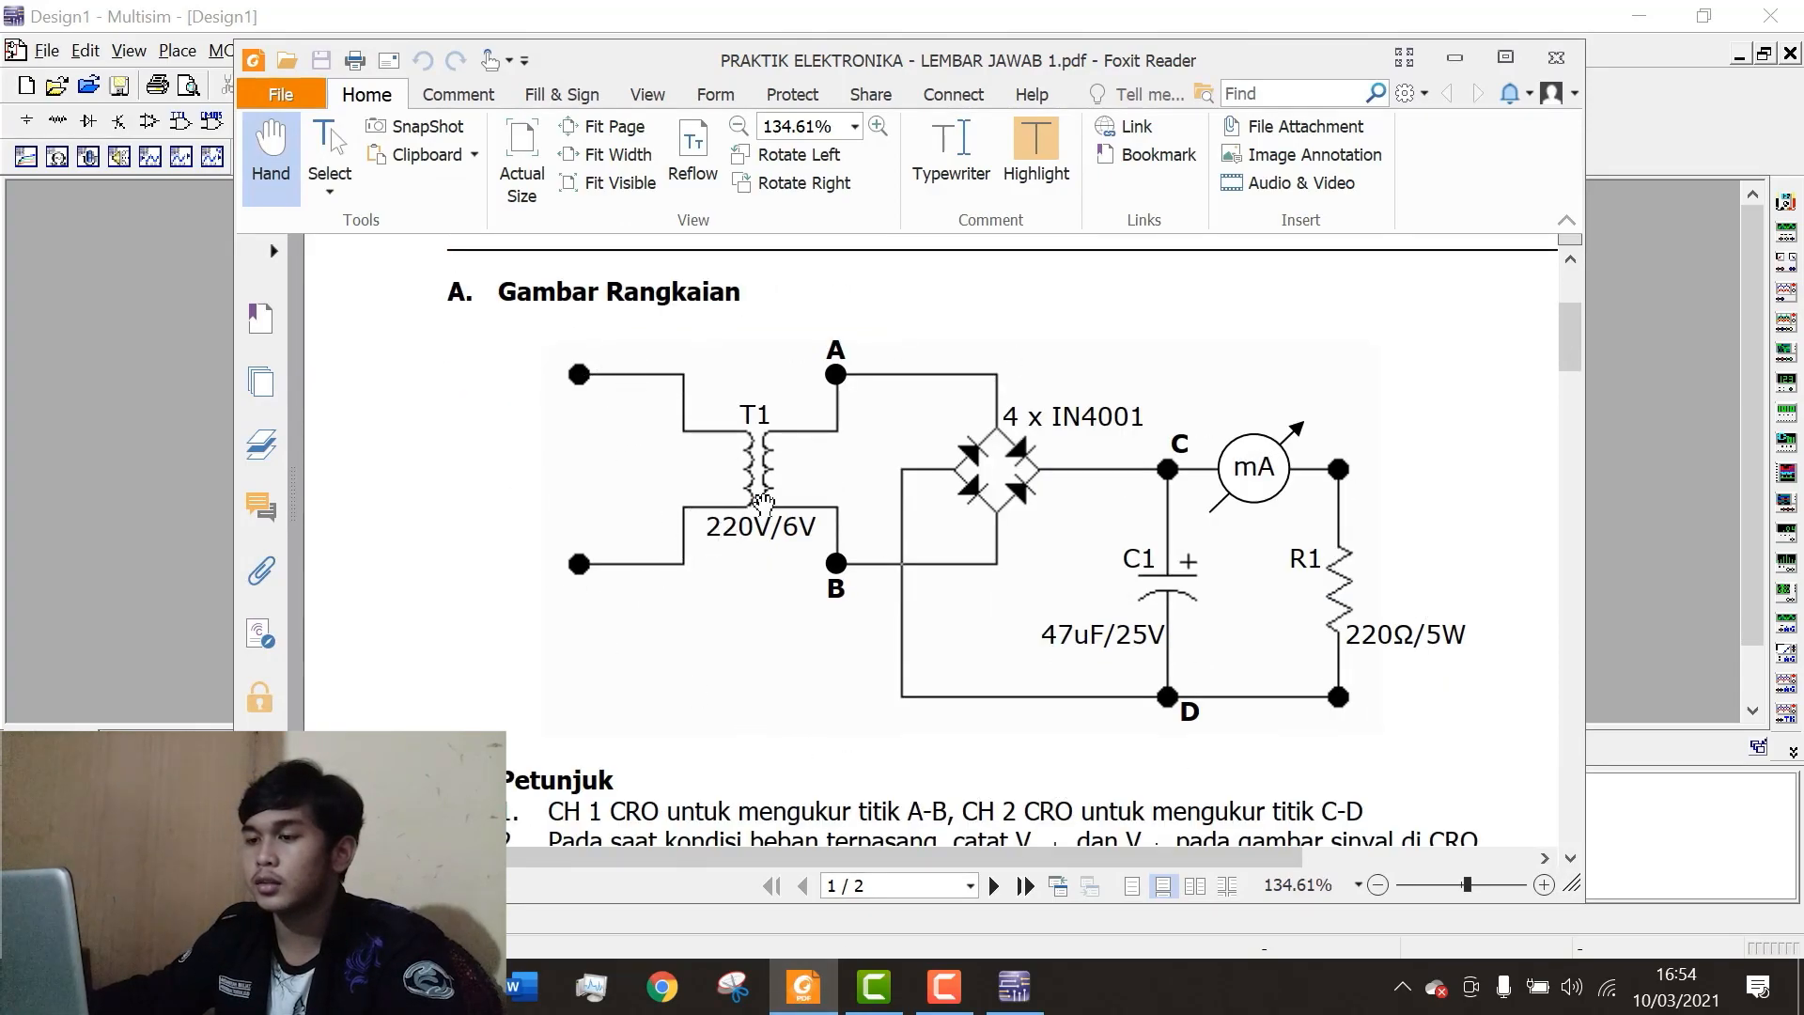
click(143, 409)
Place an AC_POWER source from the Sources group on the empty schematic sheet.
scroll(438, 586, up, 3)
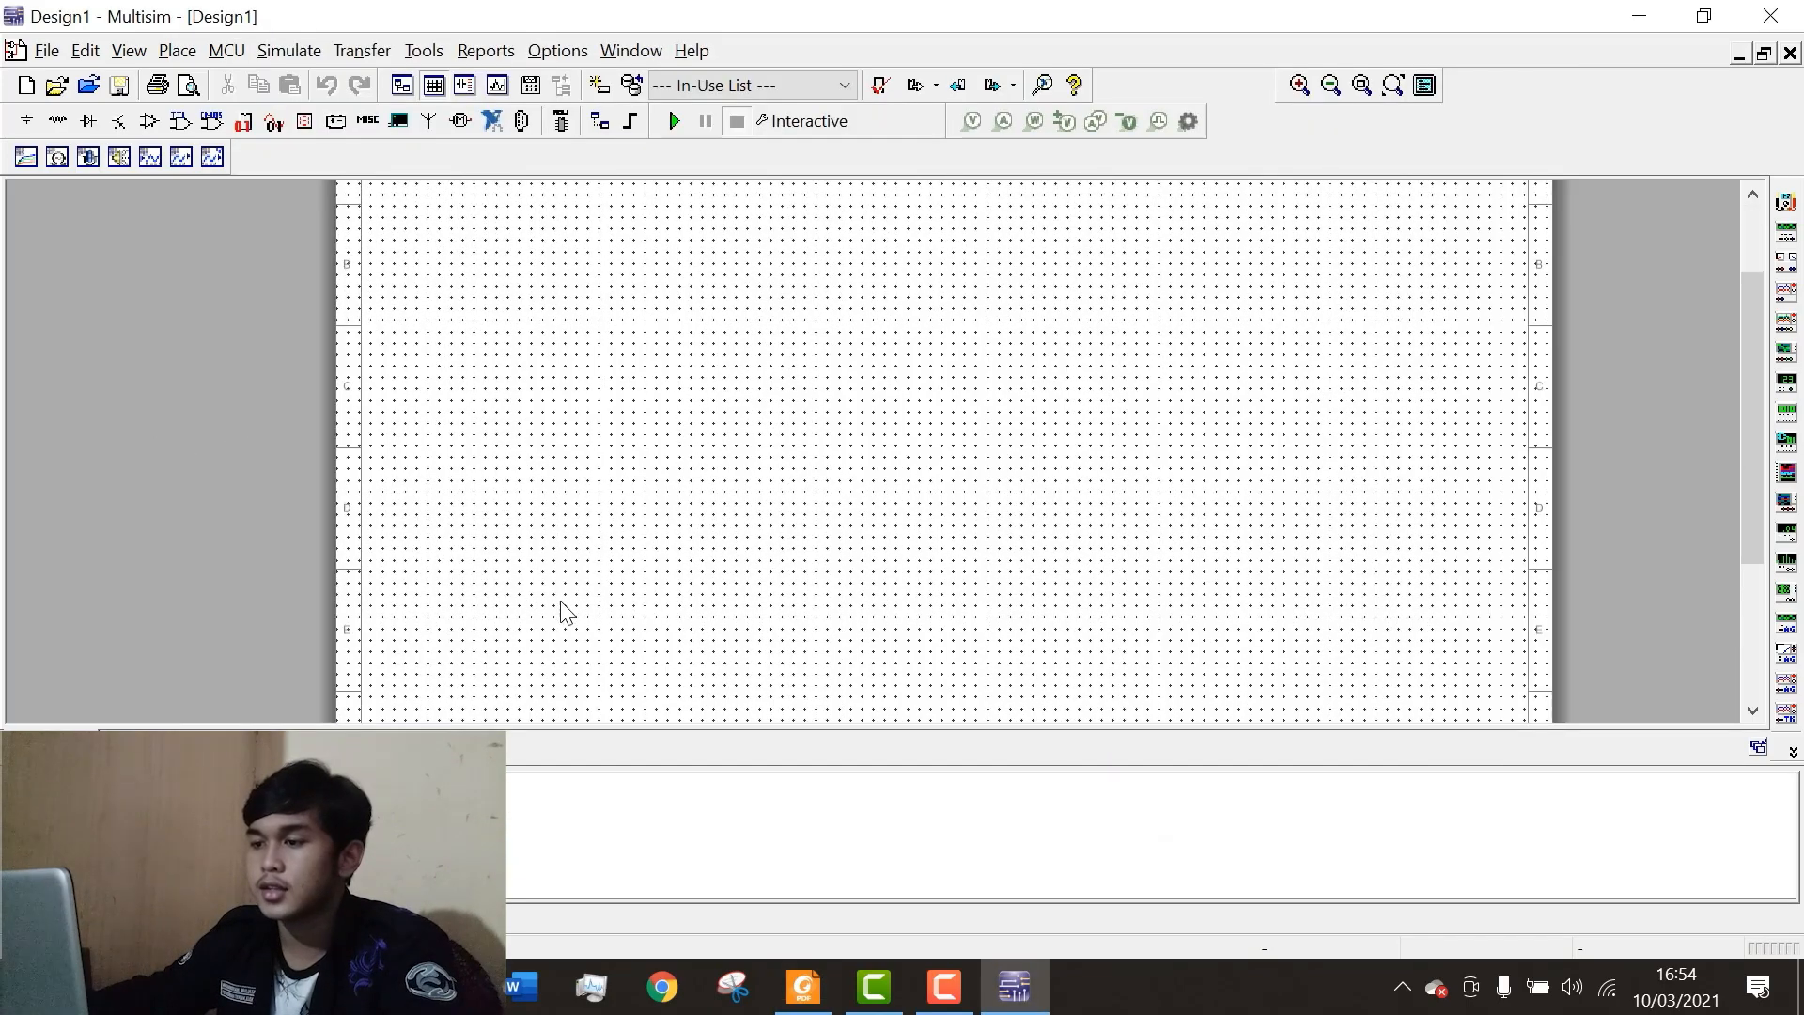
scroll(564, 612, up, 2)
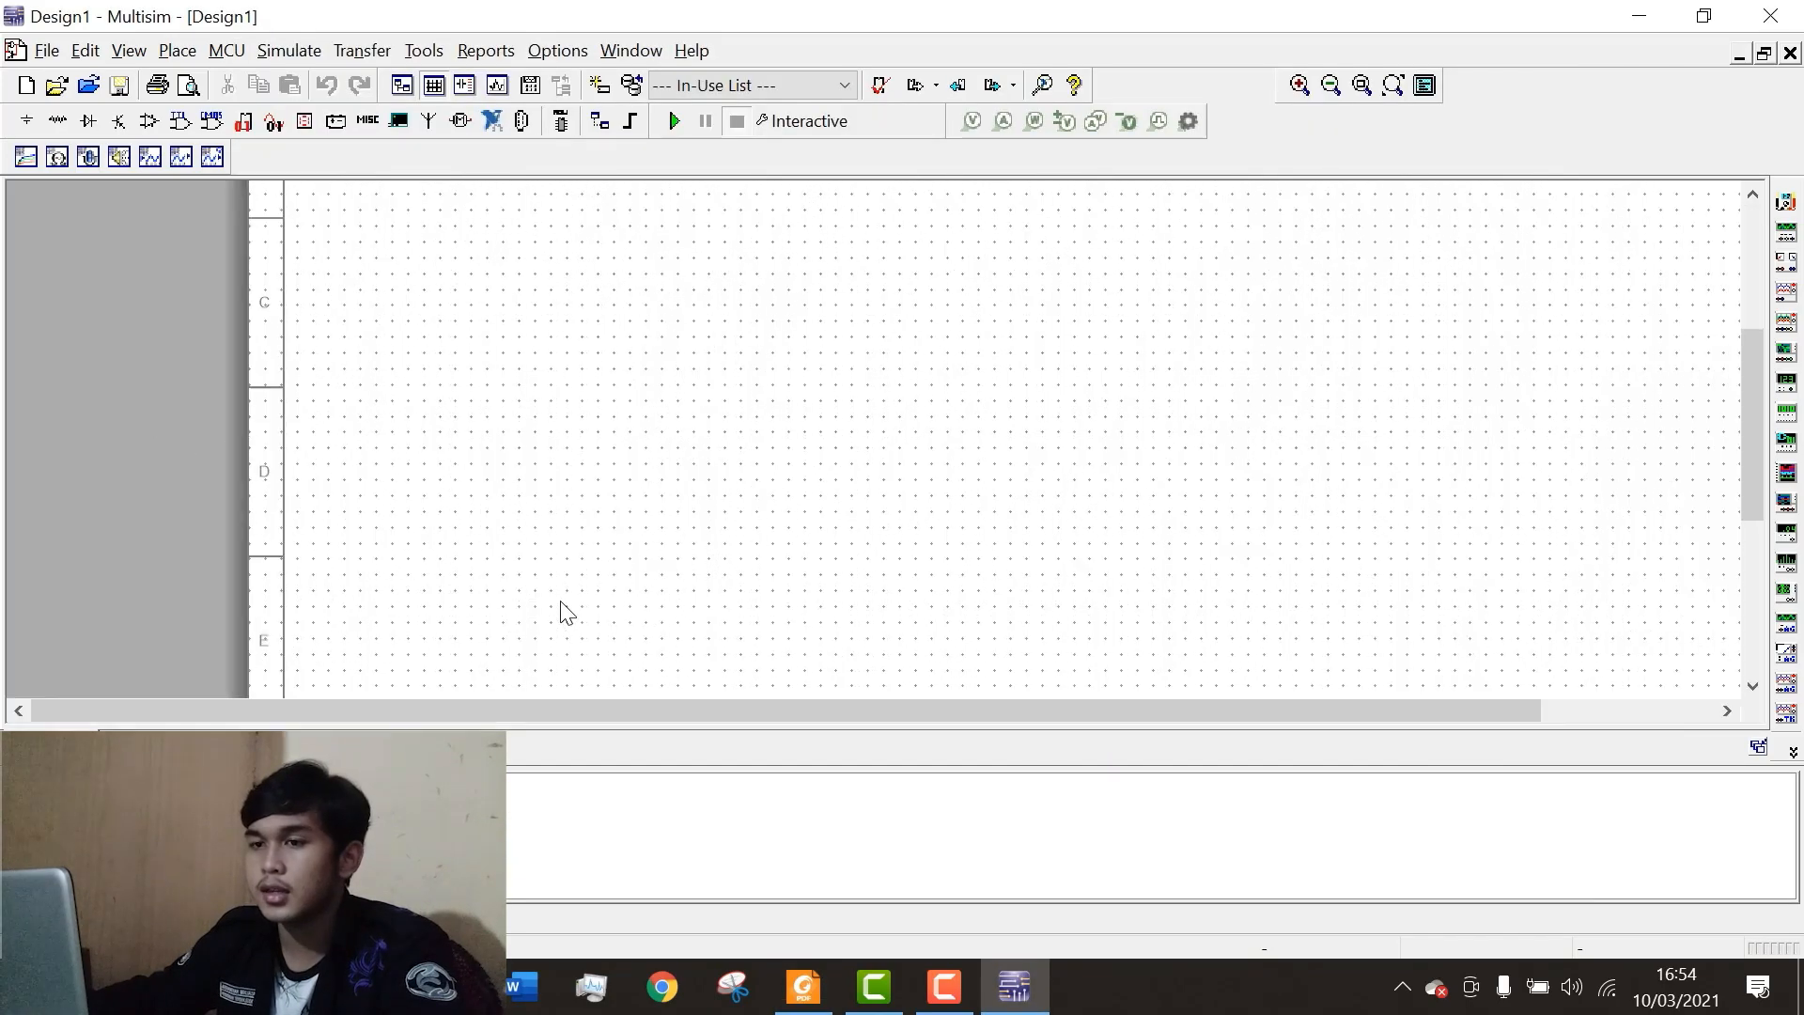
click(31, 112)
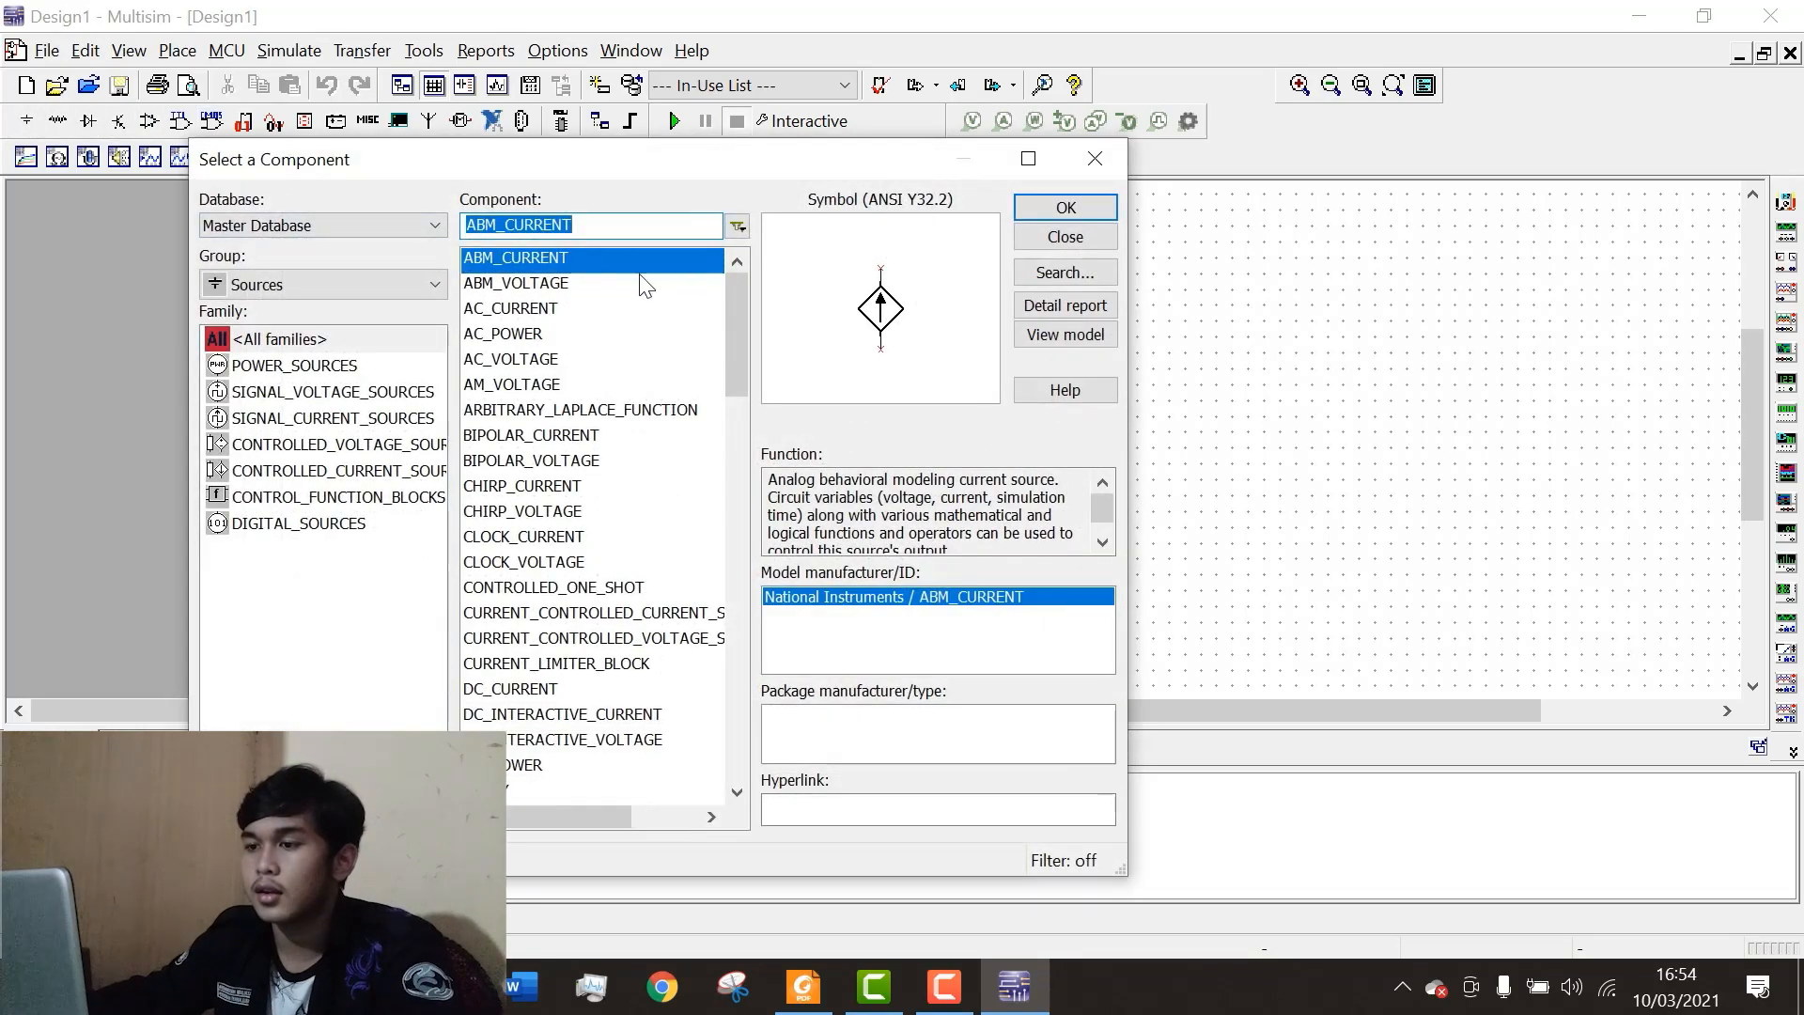
click(523, 337)
click(531, 310)
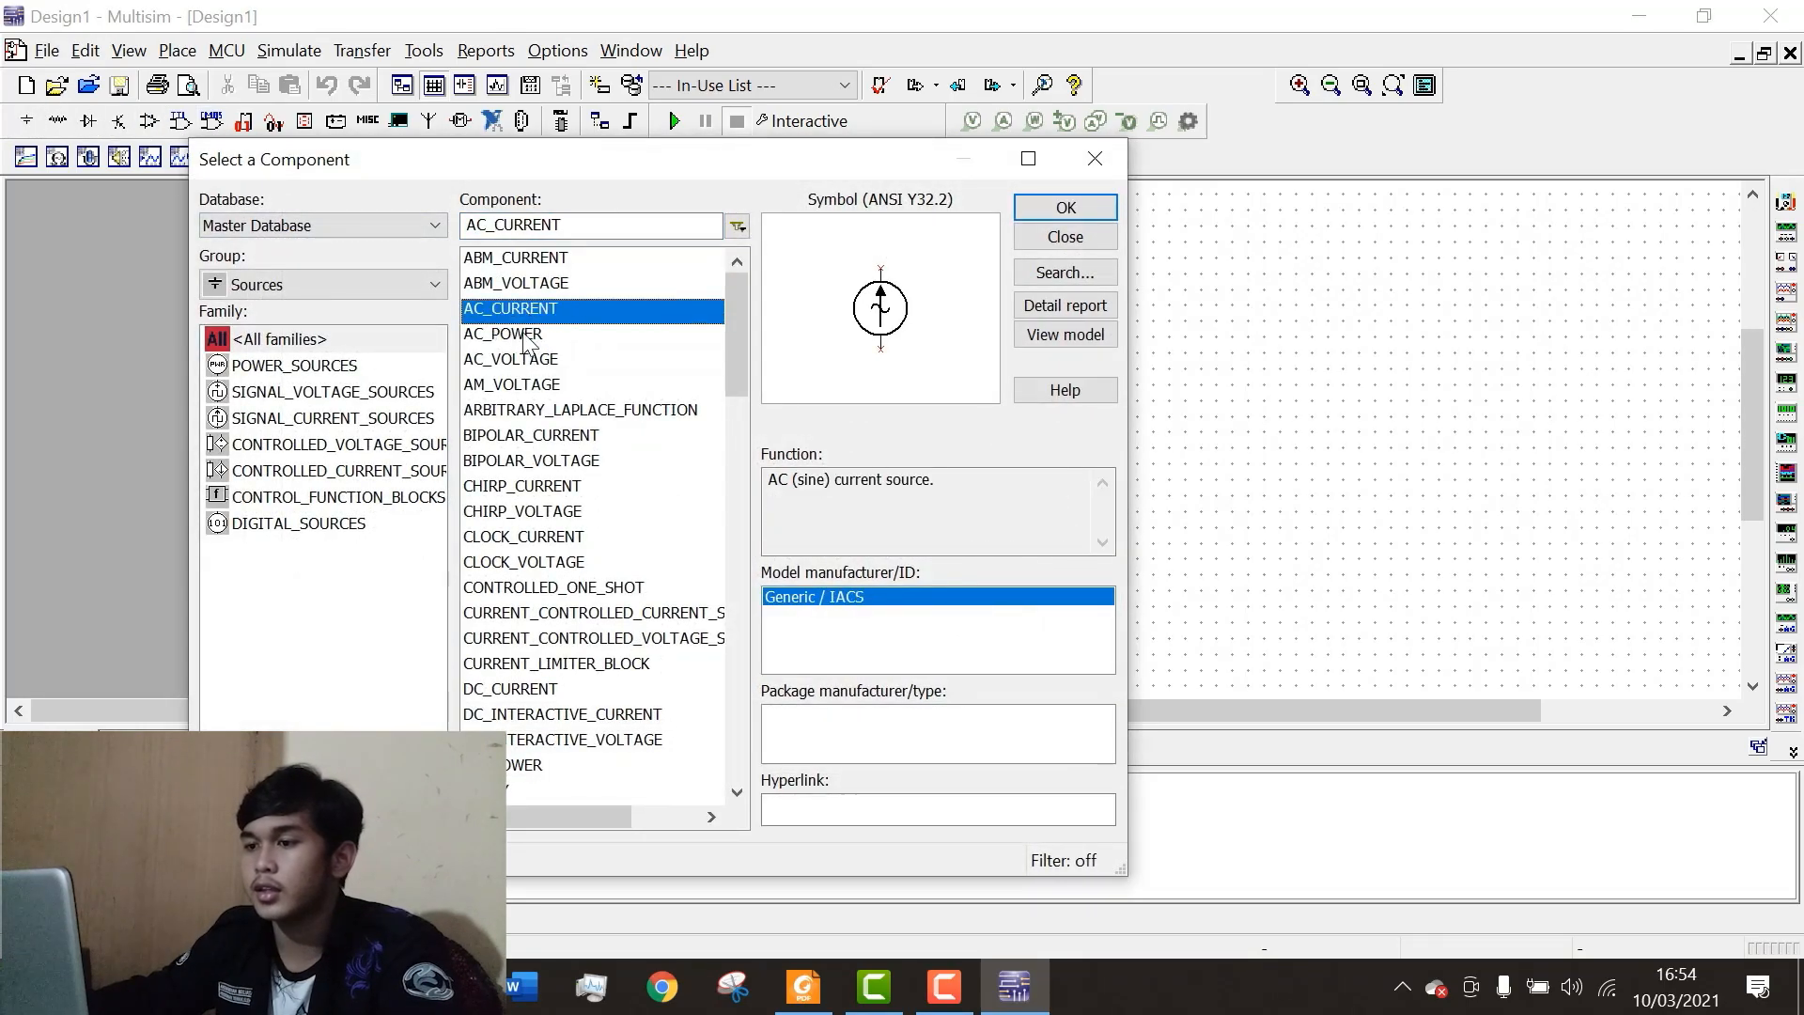
click(526, 334)
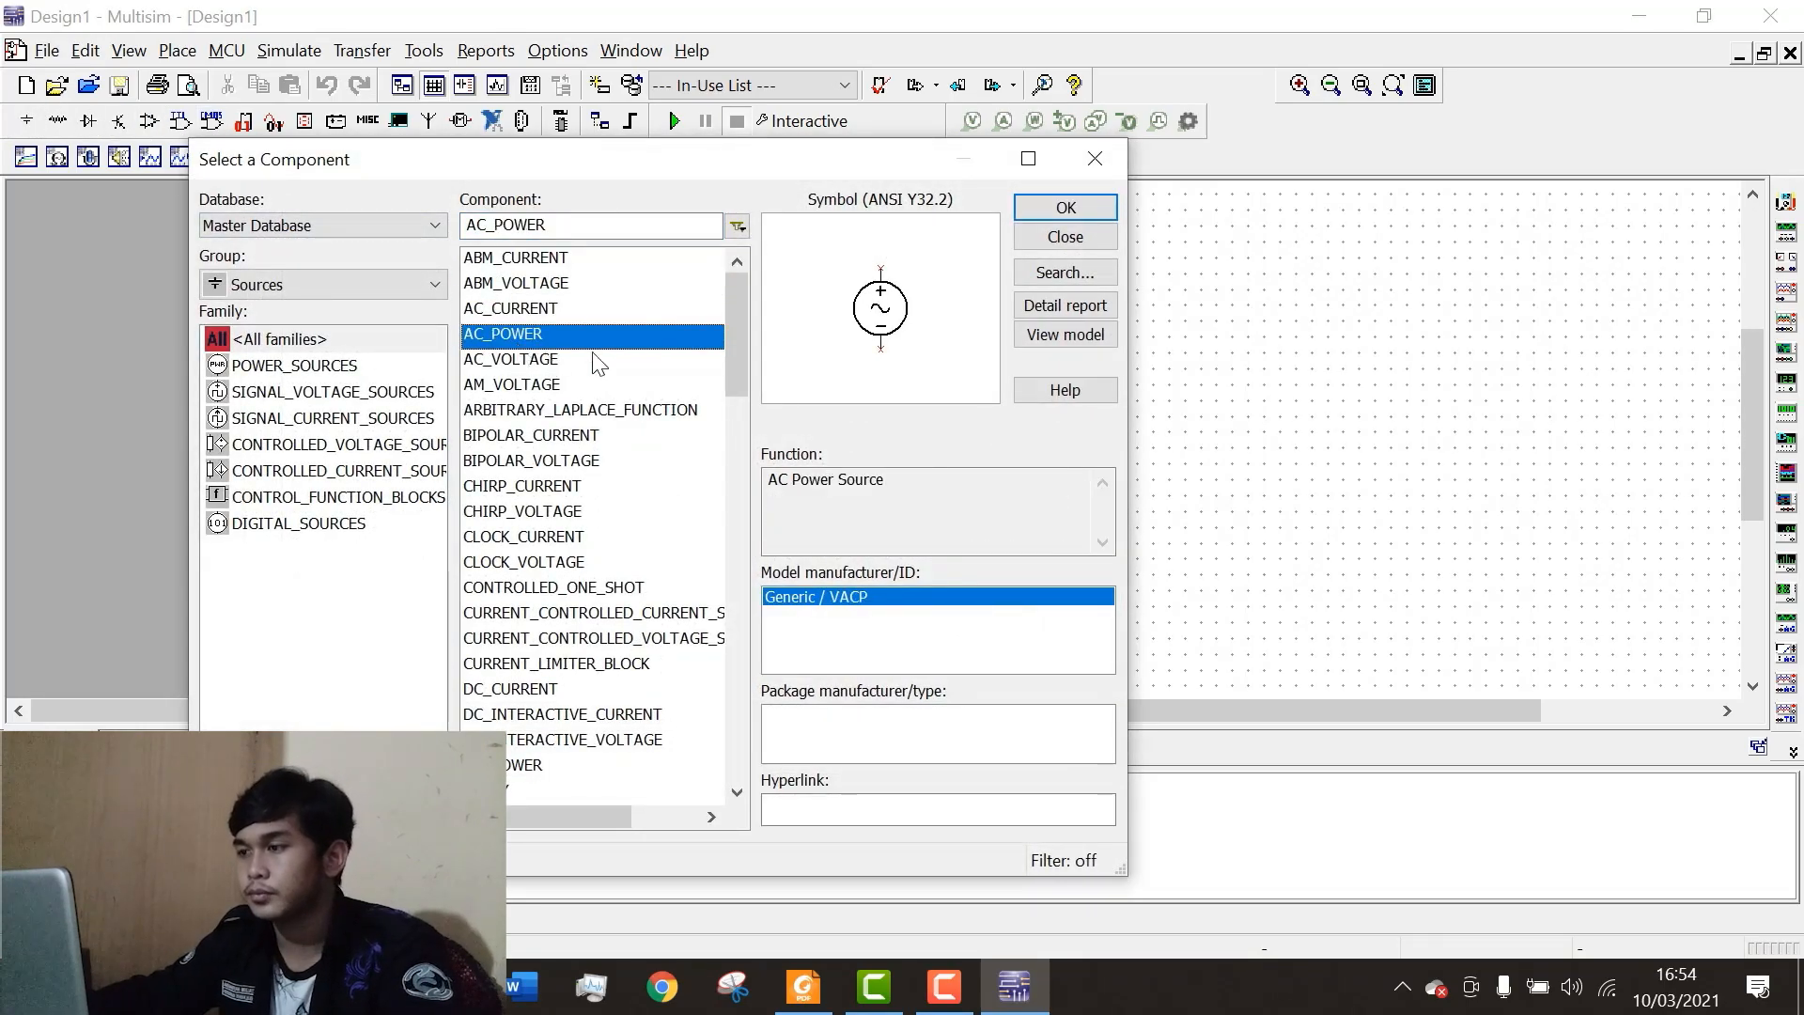
click(1066, 207)
click(418, 415)
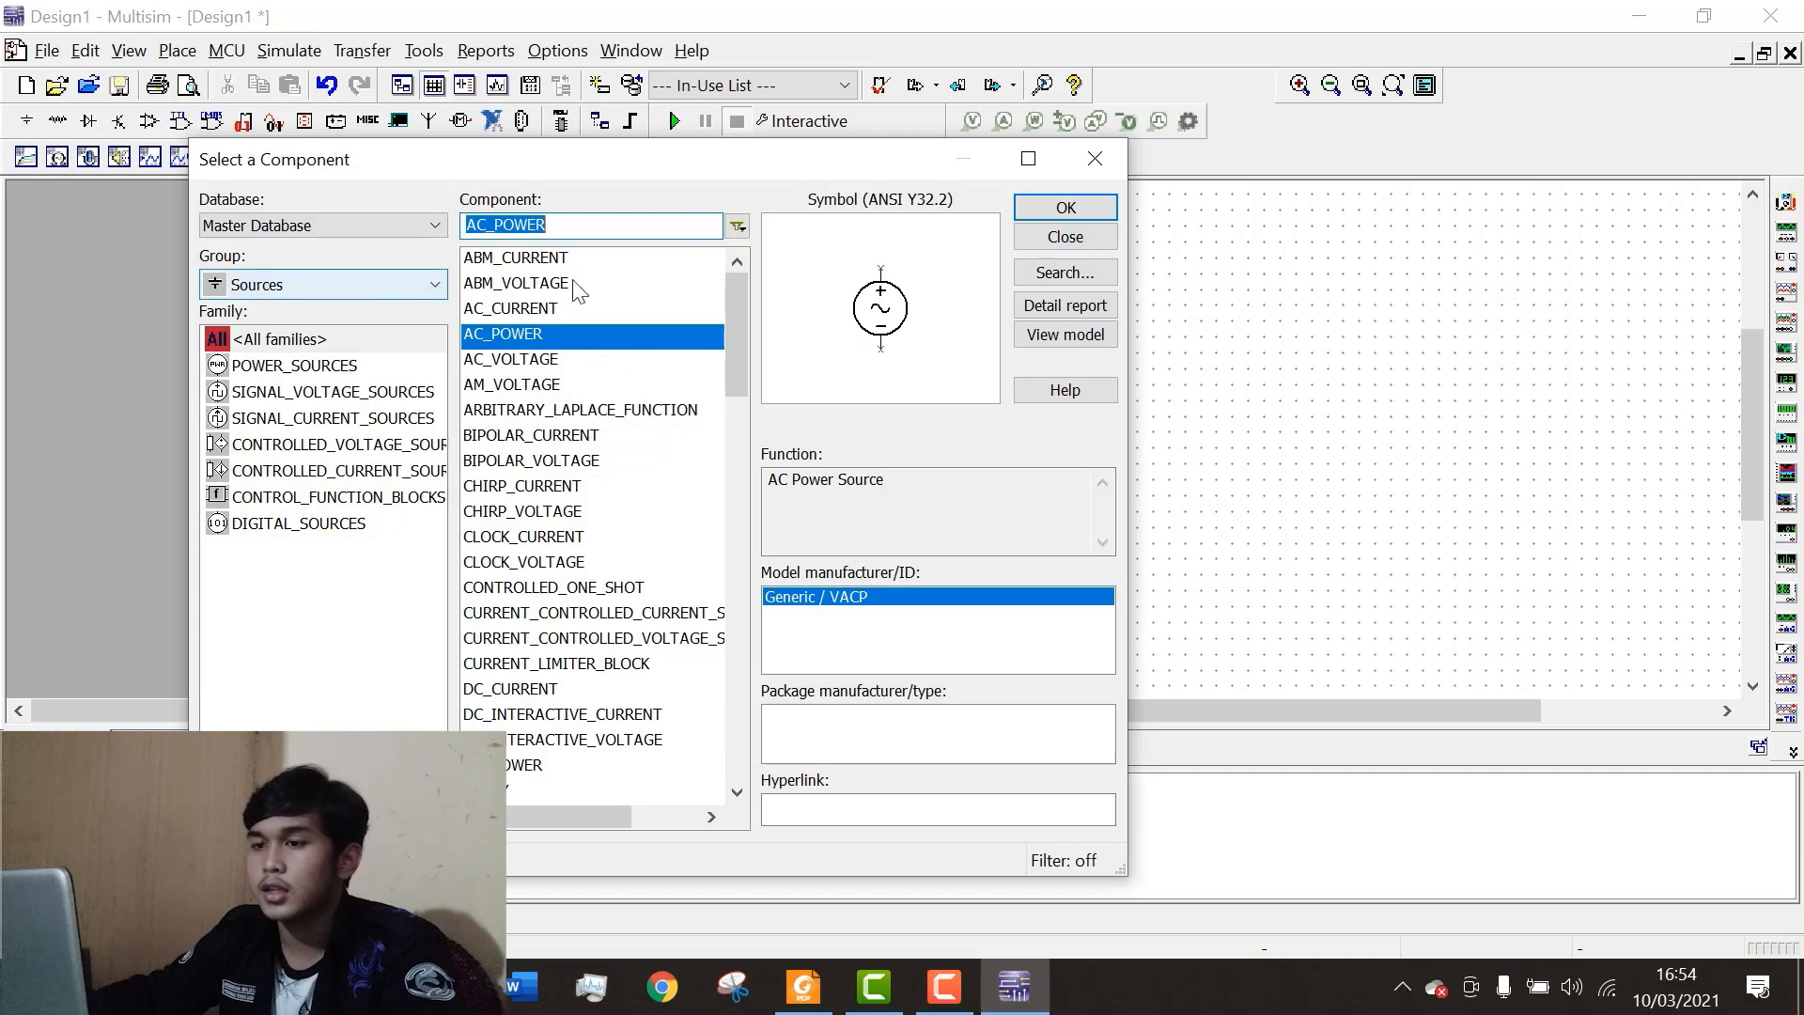
Place a 1P1S transformer from the Basic group's TRANSFORMER family beside the AC source, checking the transformer in the worksheet diagram.
click(258, 283)
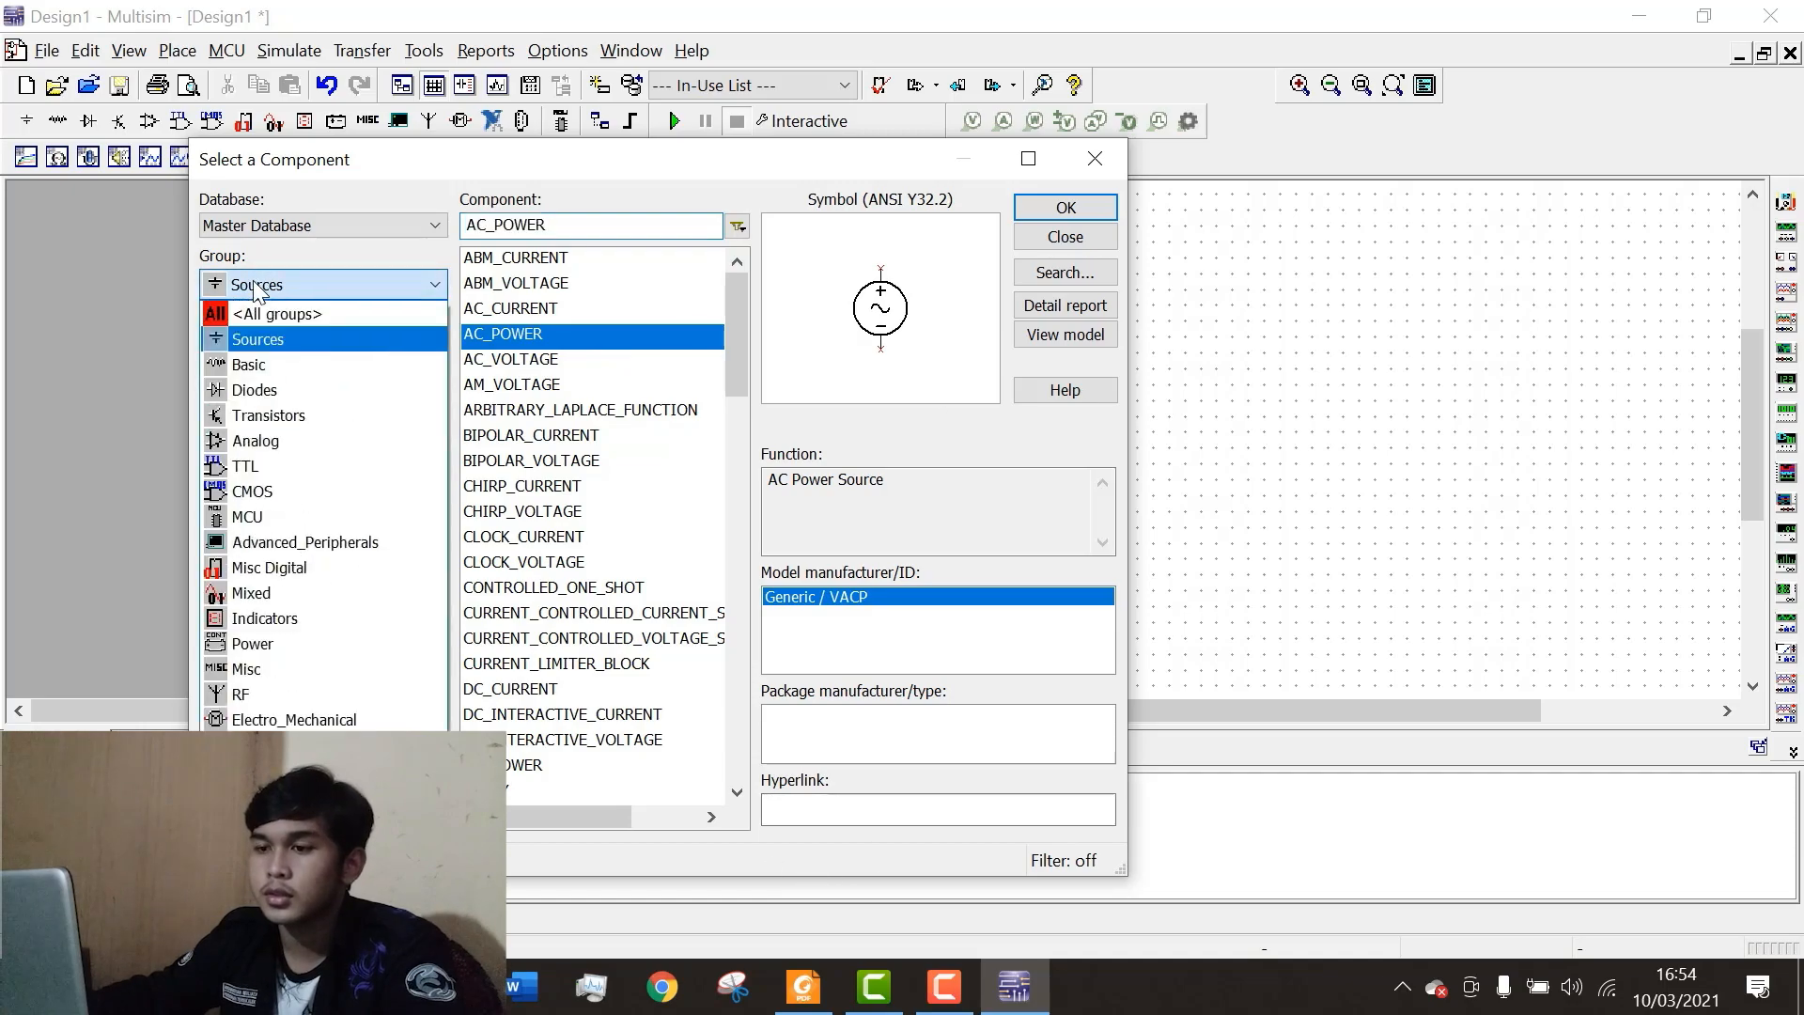
click(282, 365)
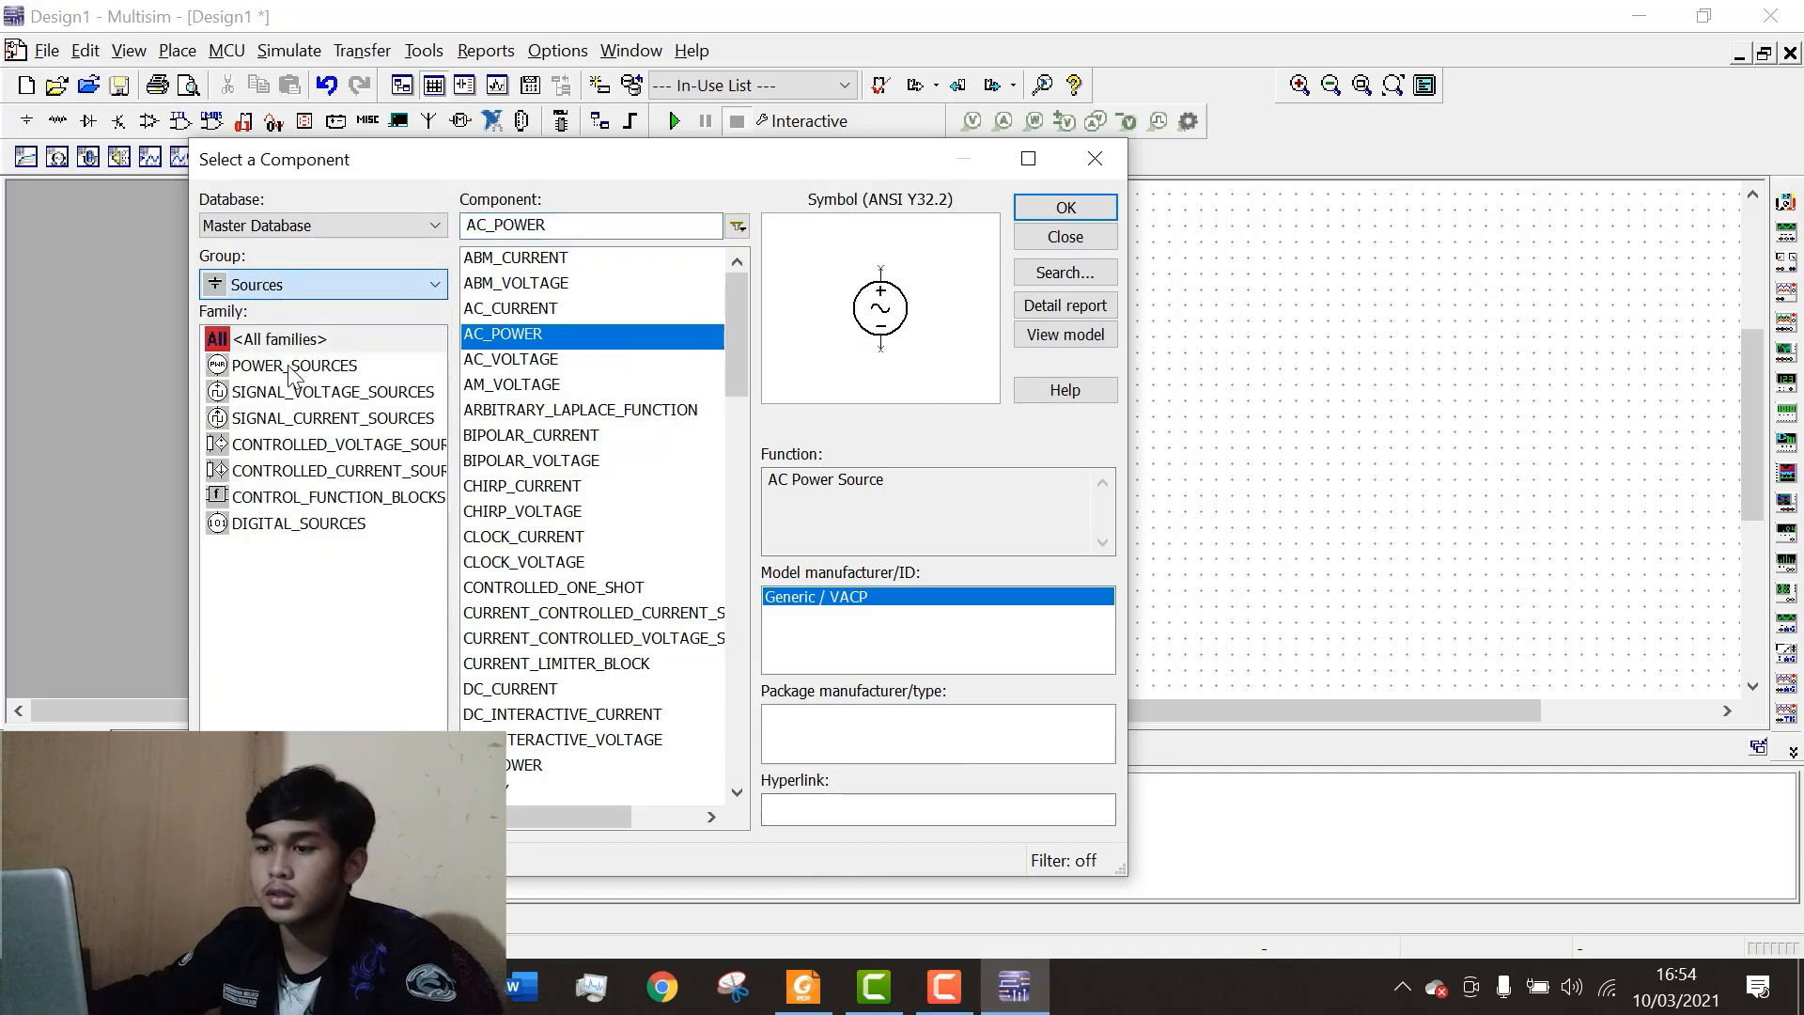
click(299, 474)
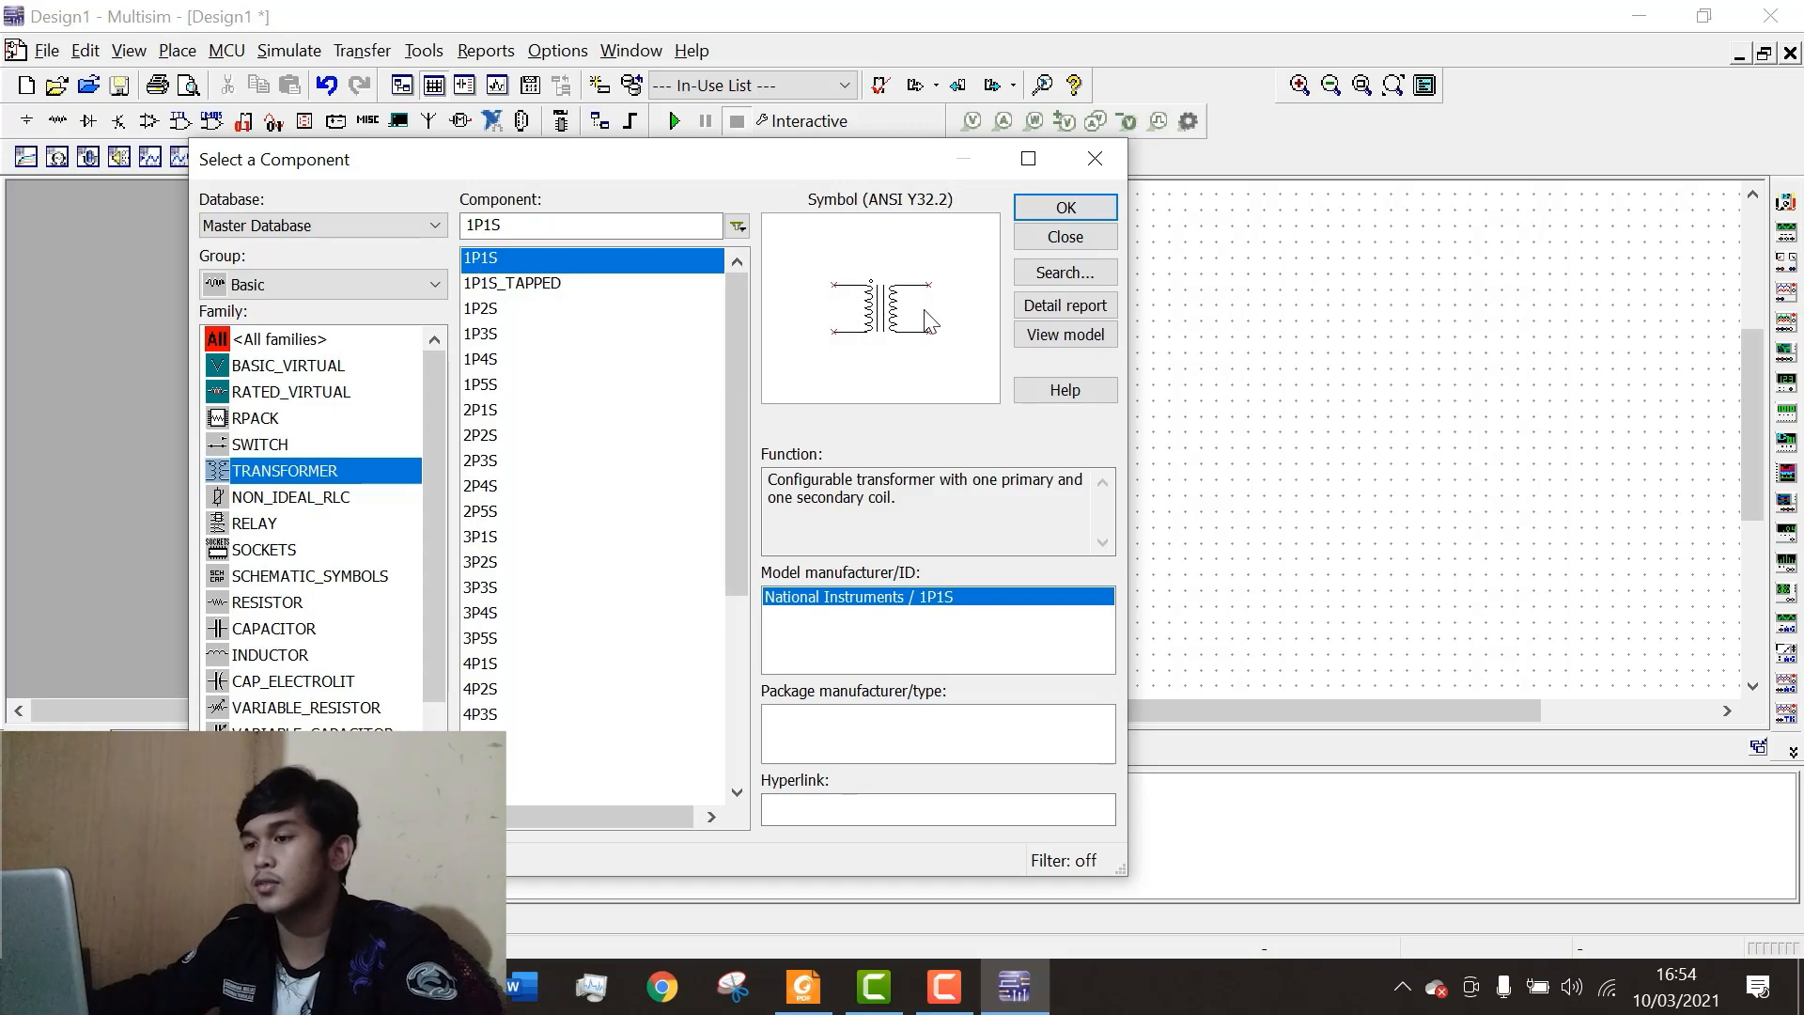
click(491, 362)
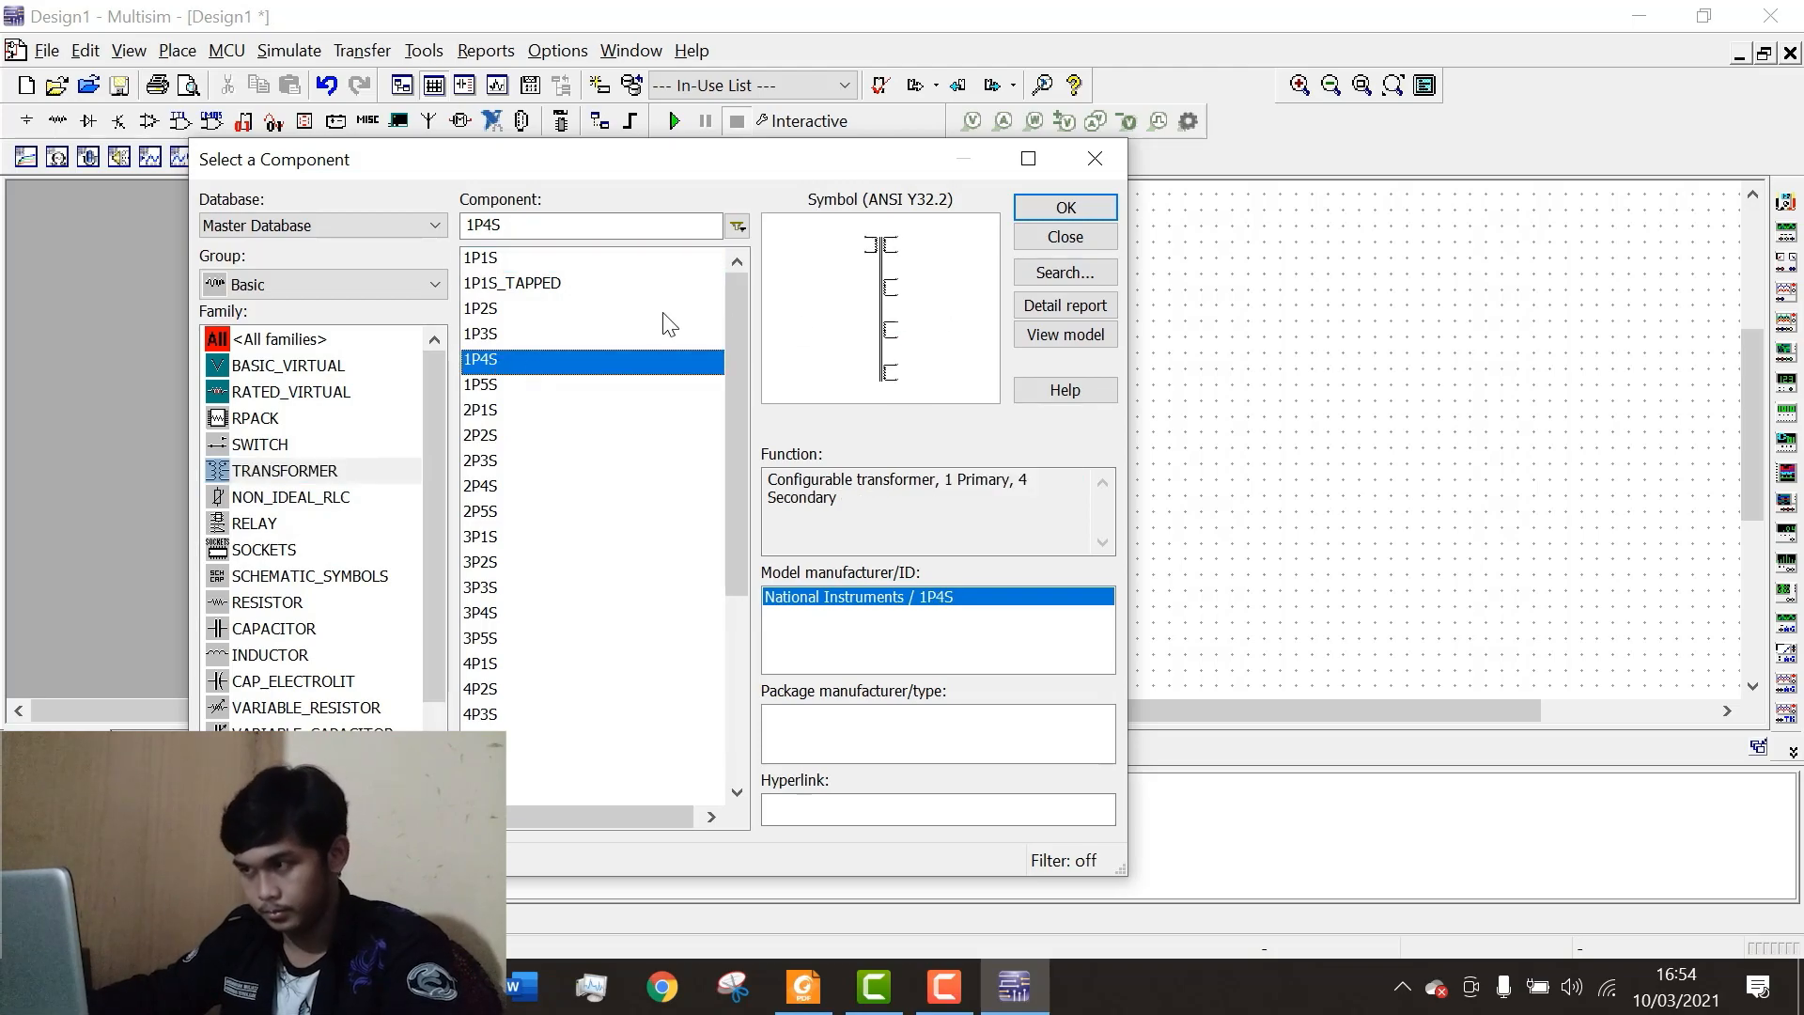
click(533, 261)
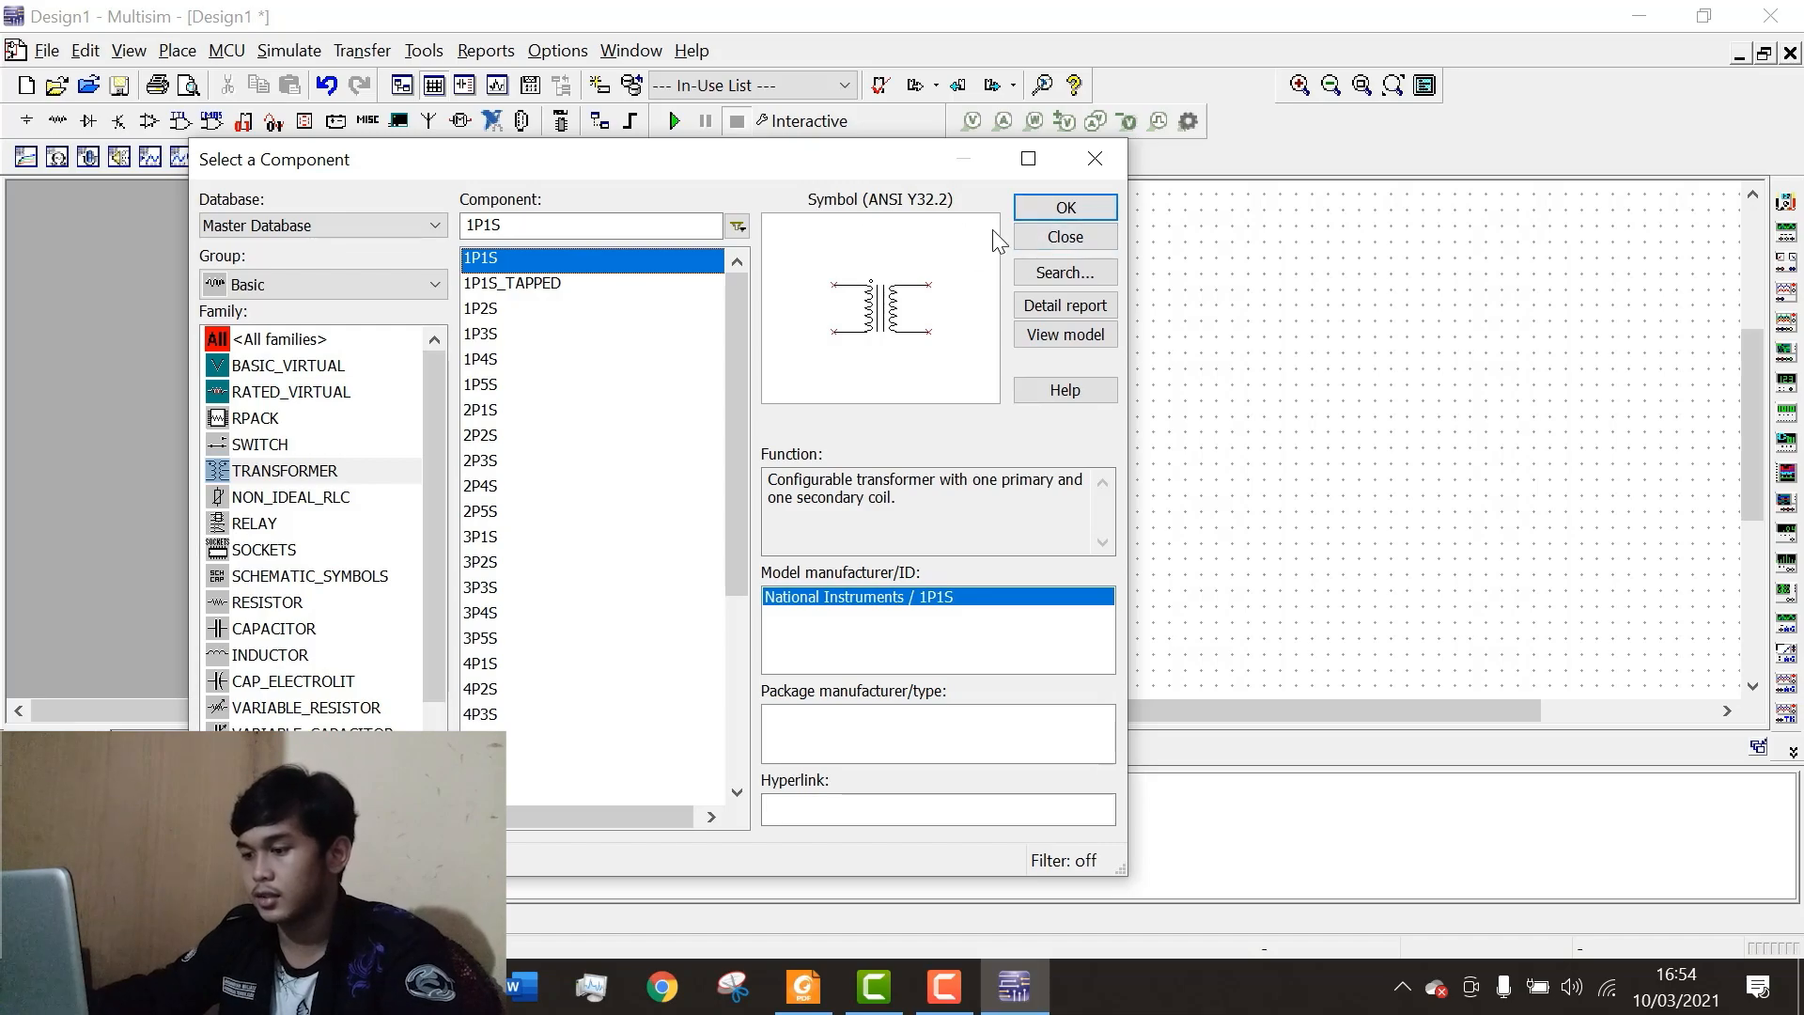
click(810, 982)
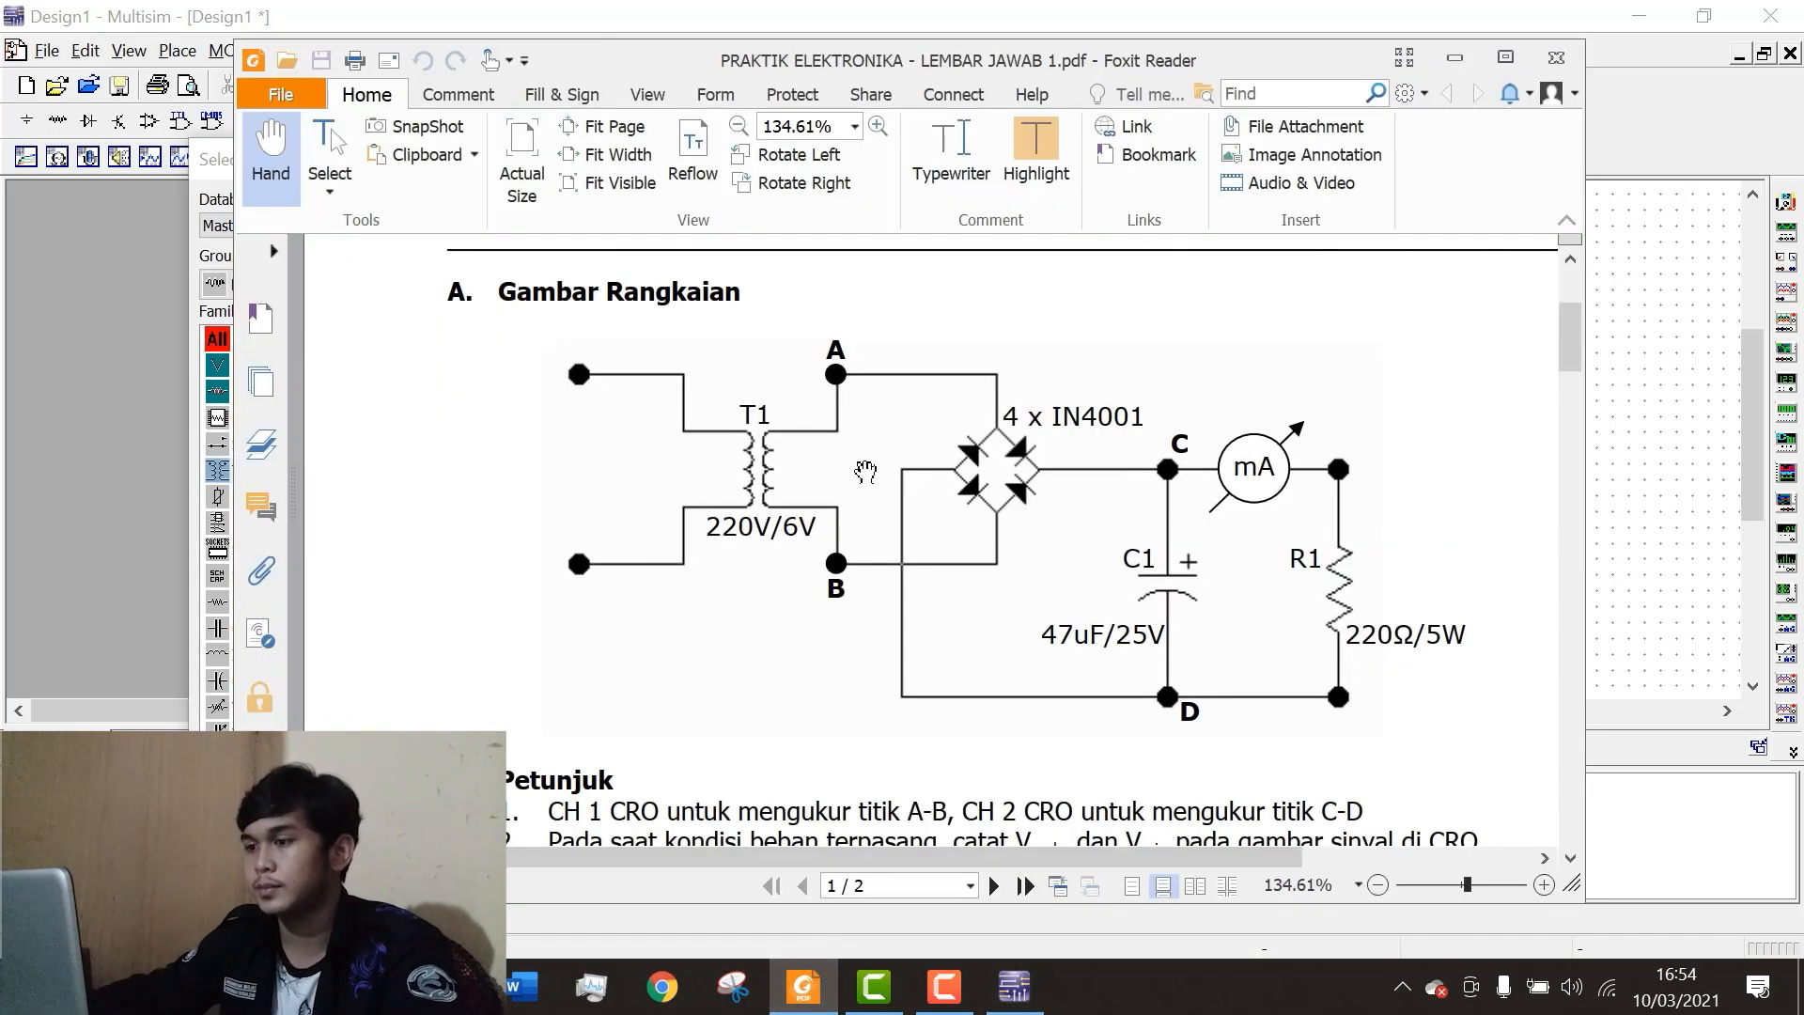
click(1454, 57)
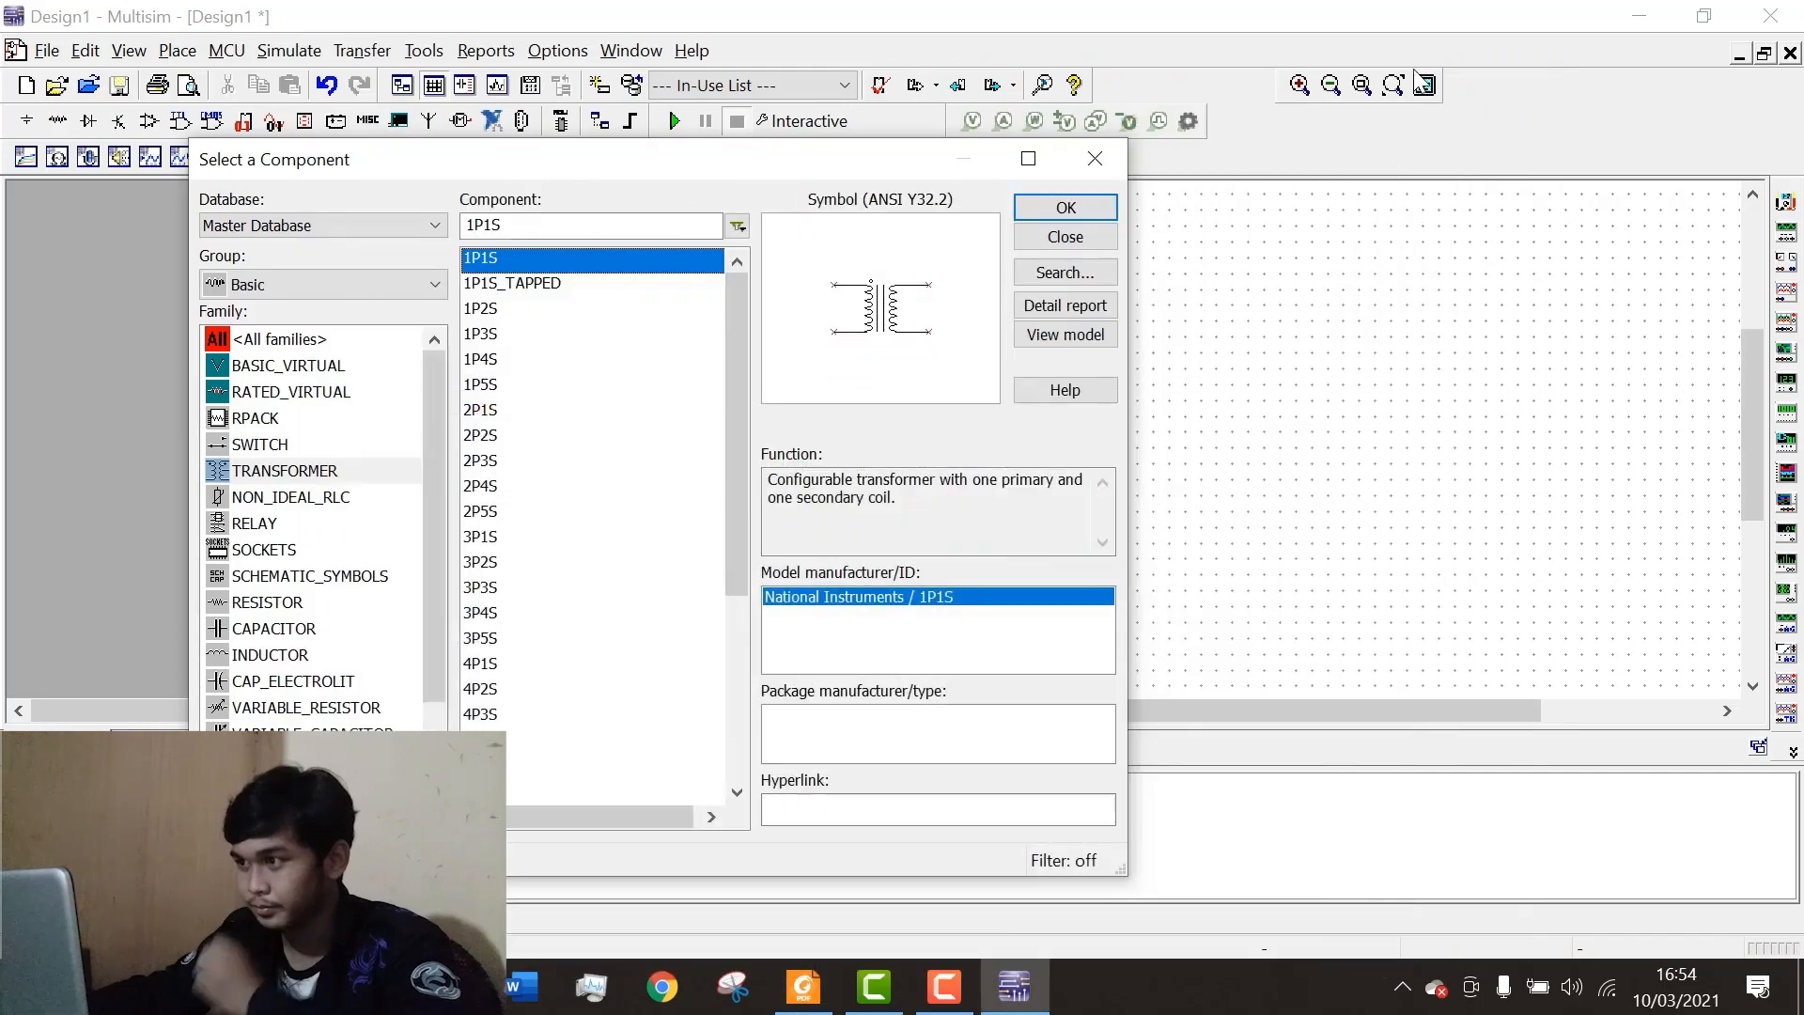
click(1084, 210)
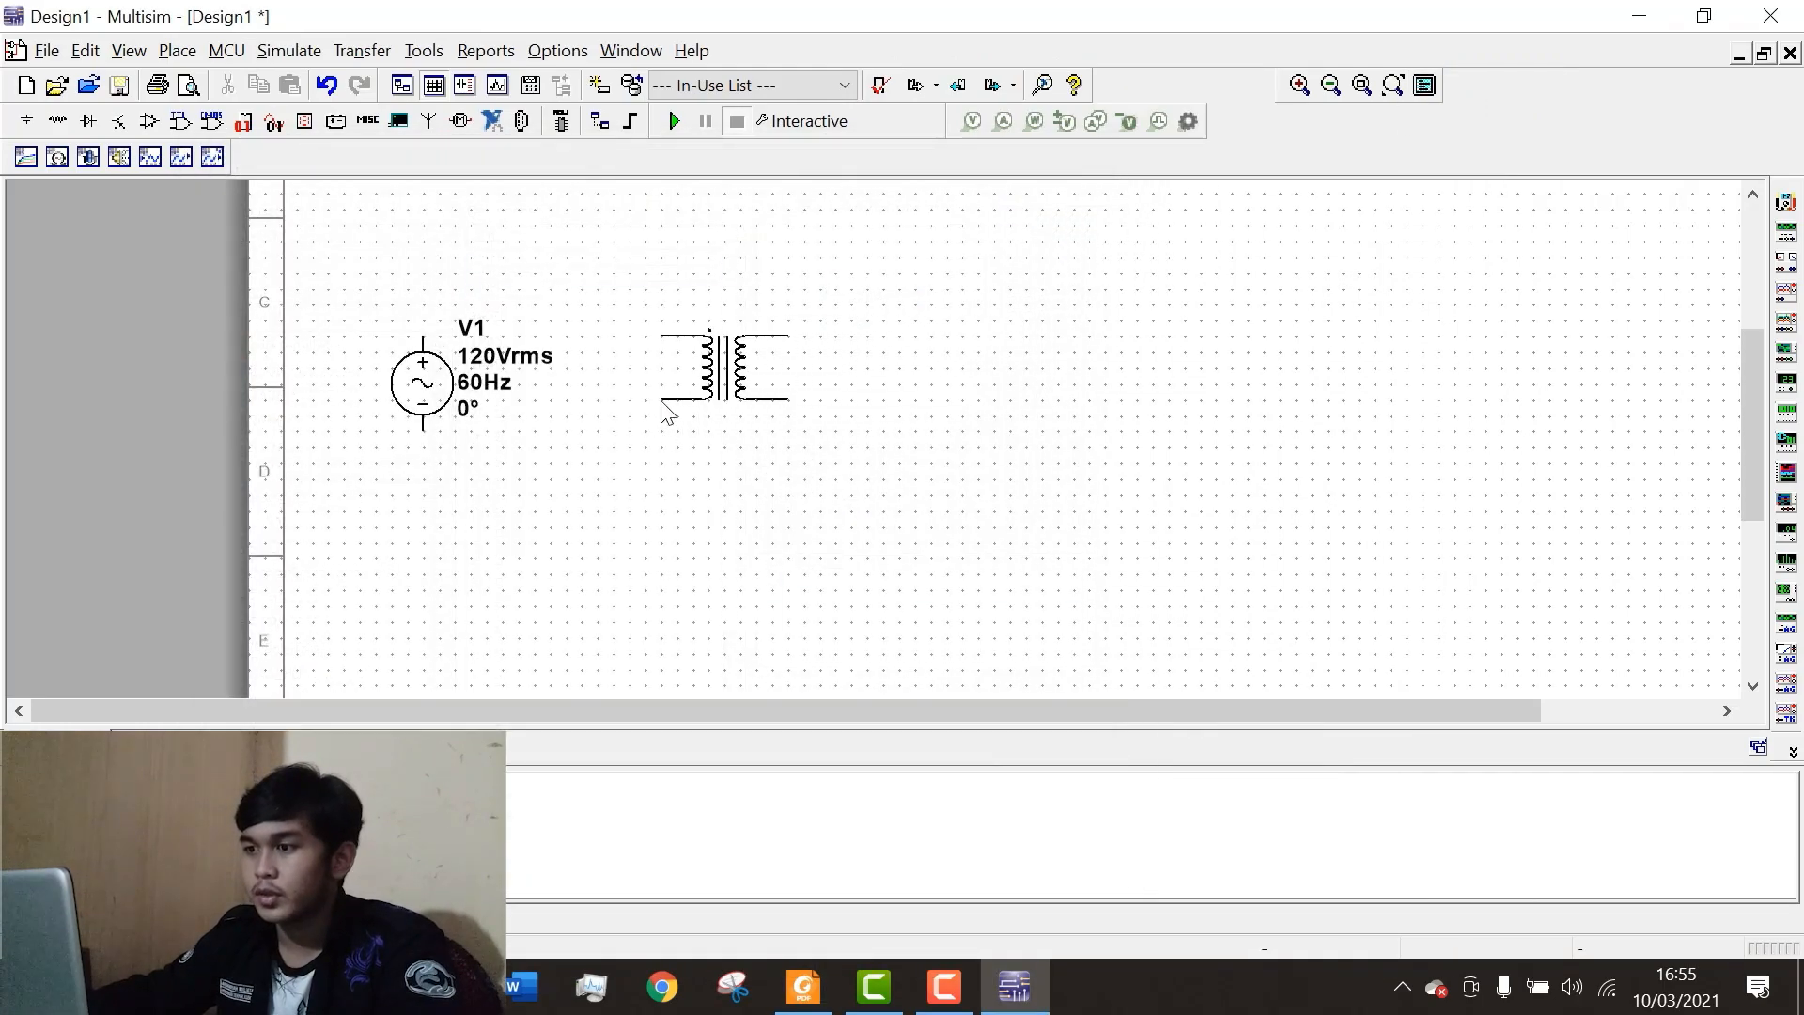
click(667, 412)
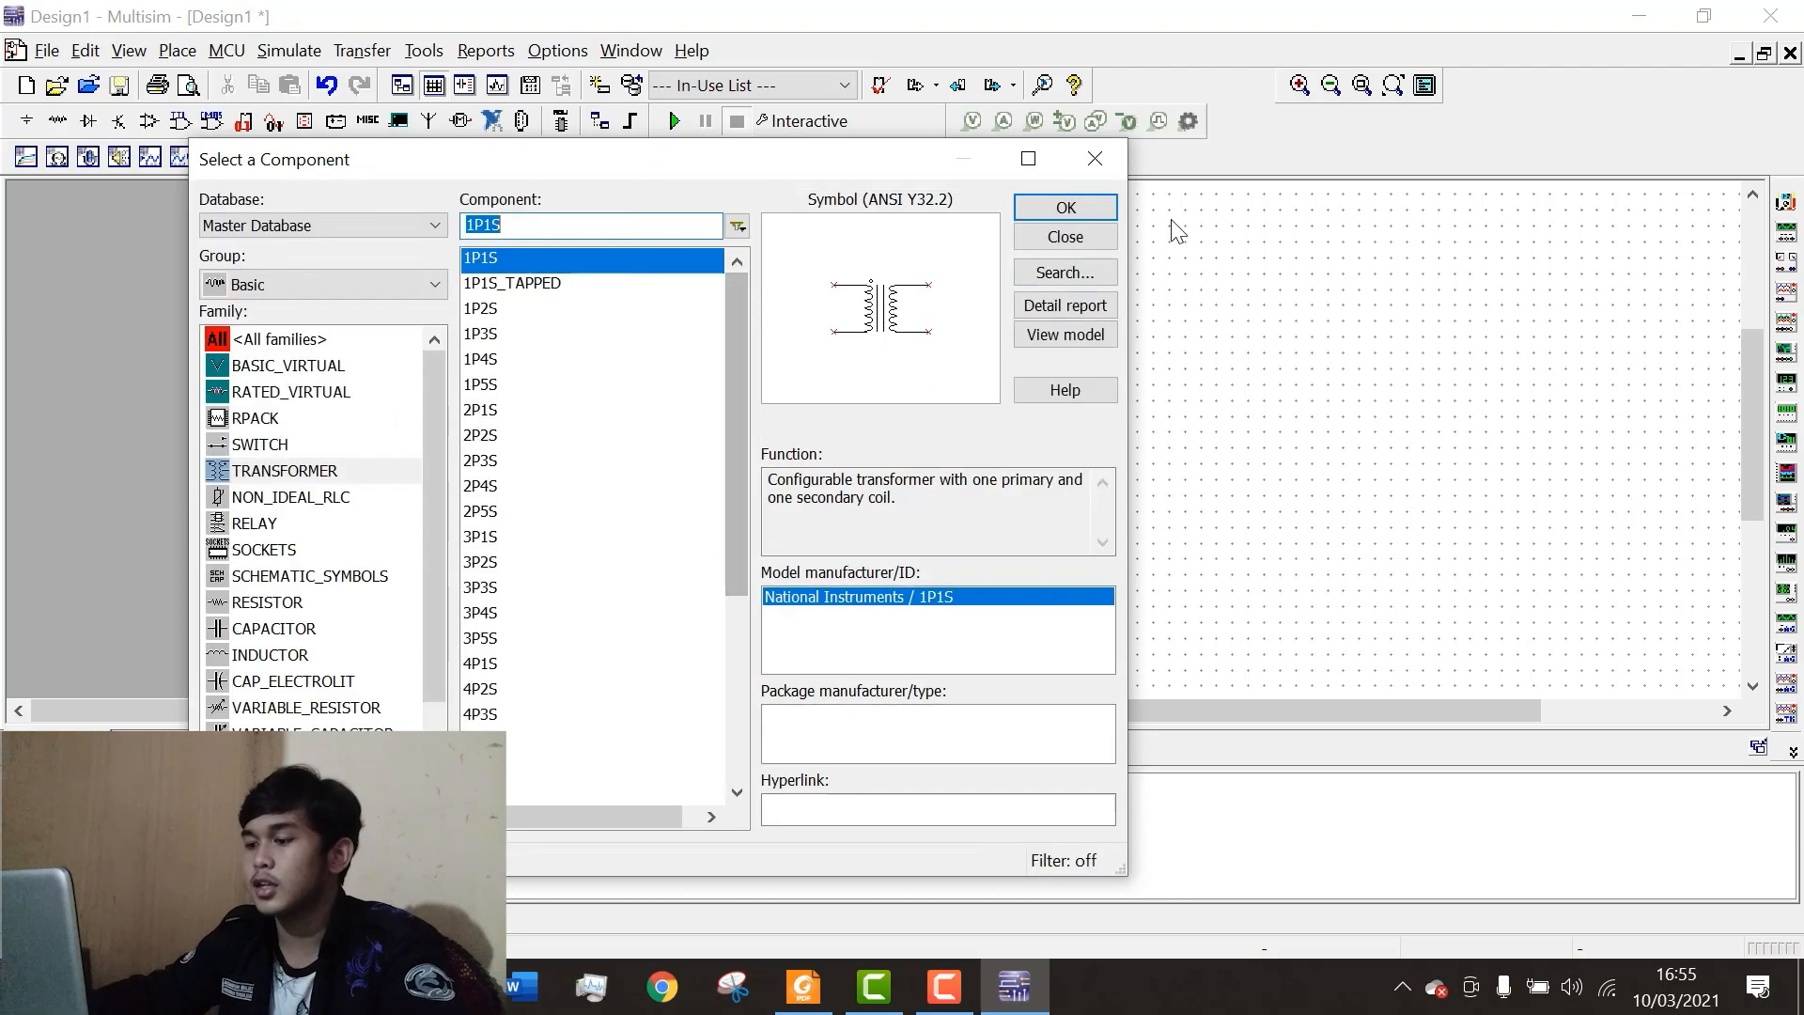
click(1097, 160)
Check the worksheet's circuit diagram and place a 1N4001 diode from the Diodes group beside the transformer's secondary side.
click(796, 1001)
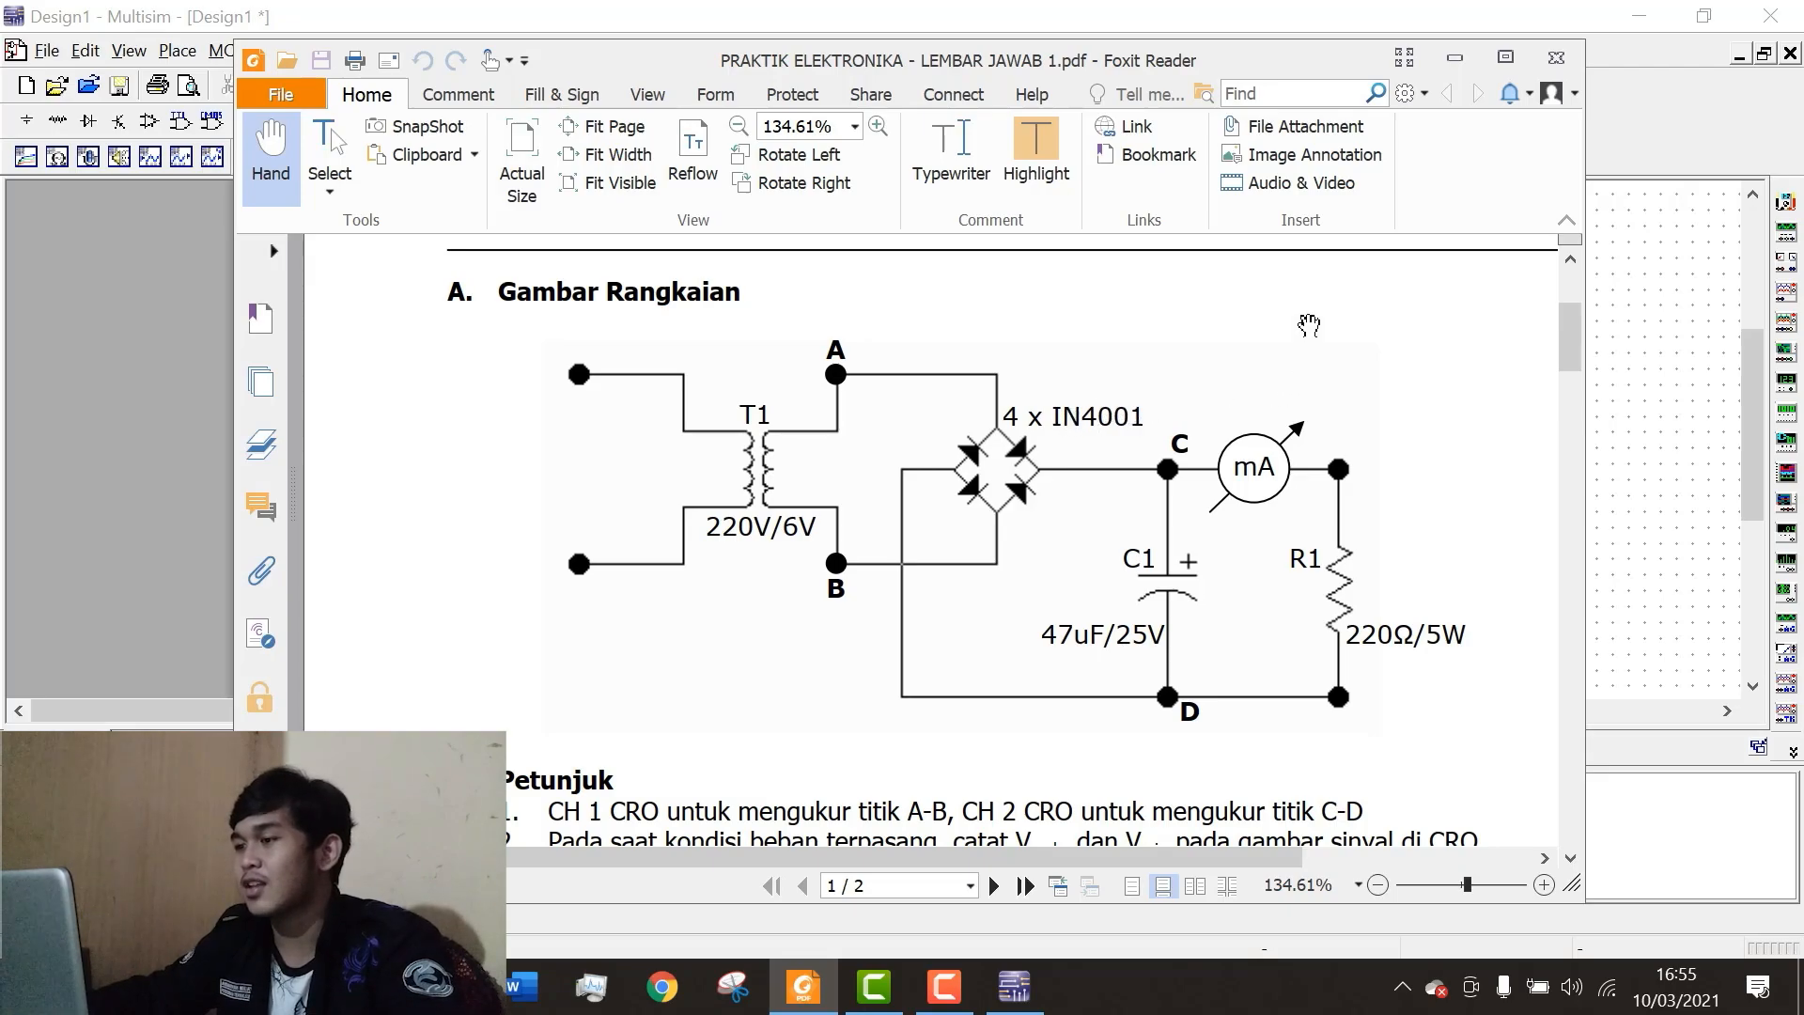
click(1455, 65)
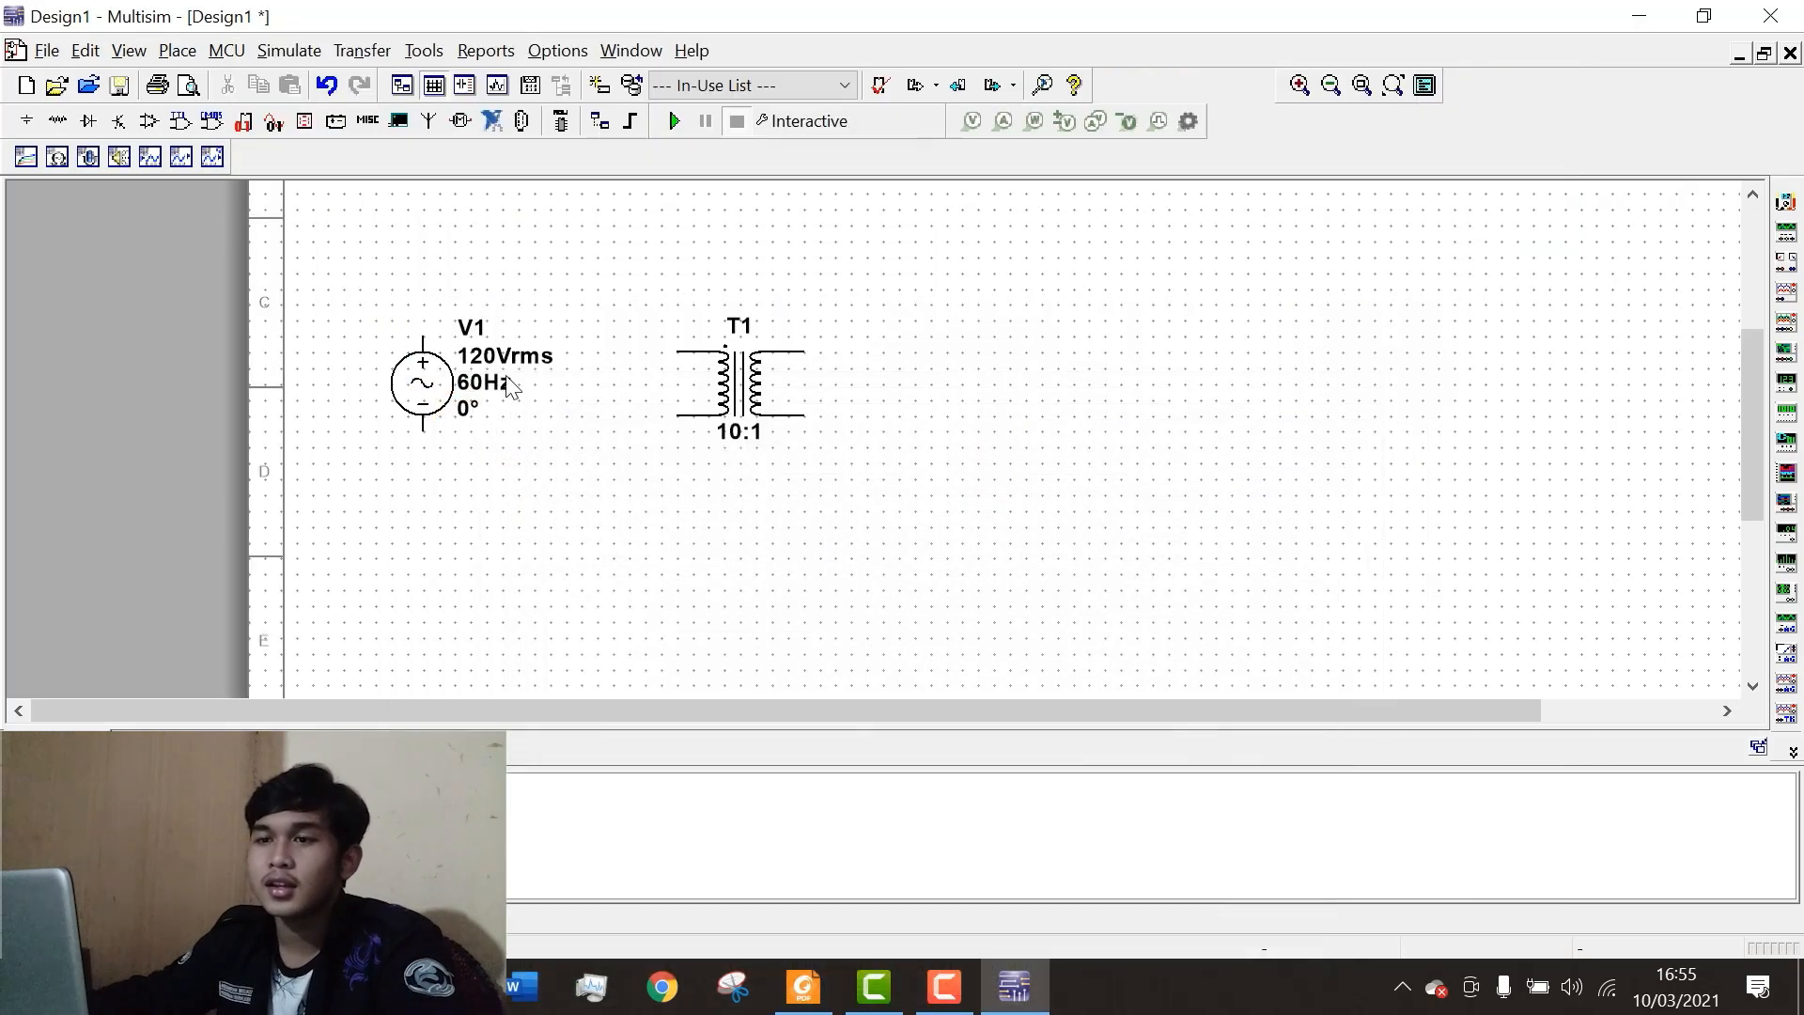
click(88, 120)
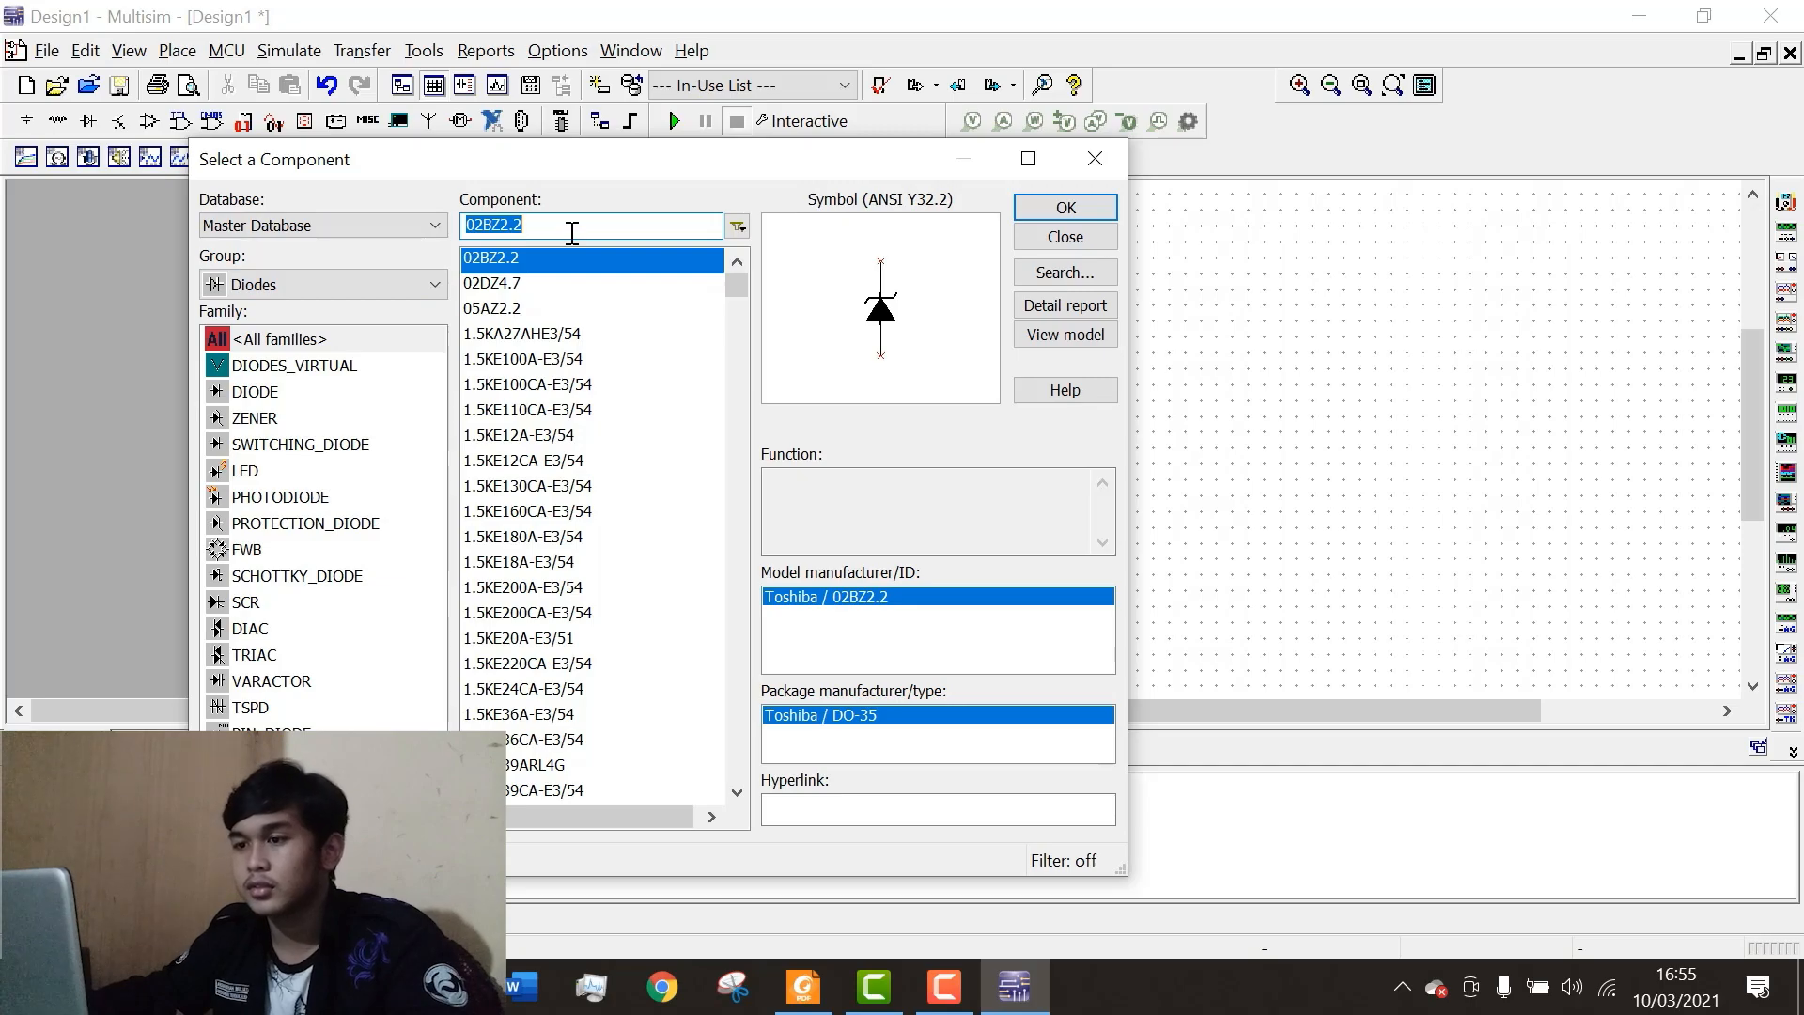
text(1N)
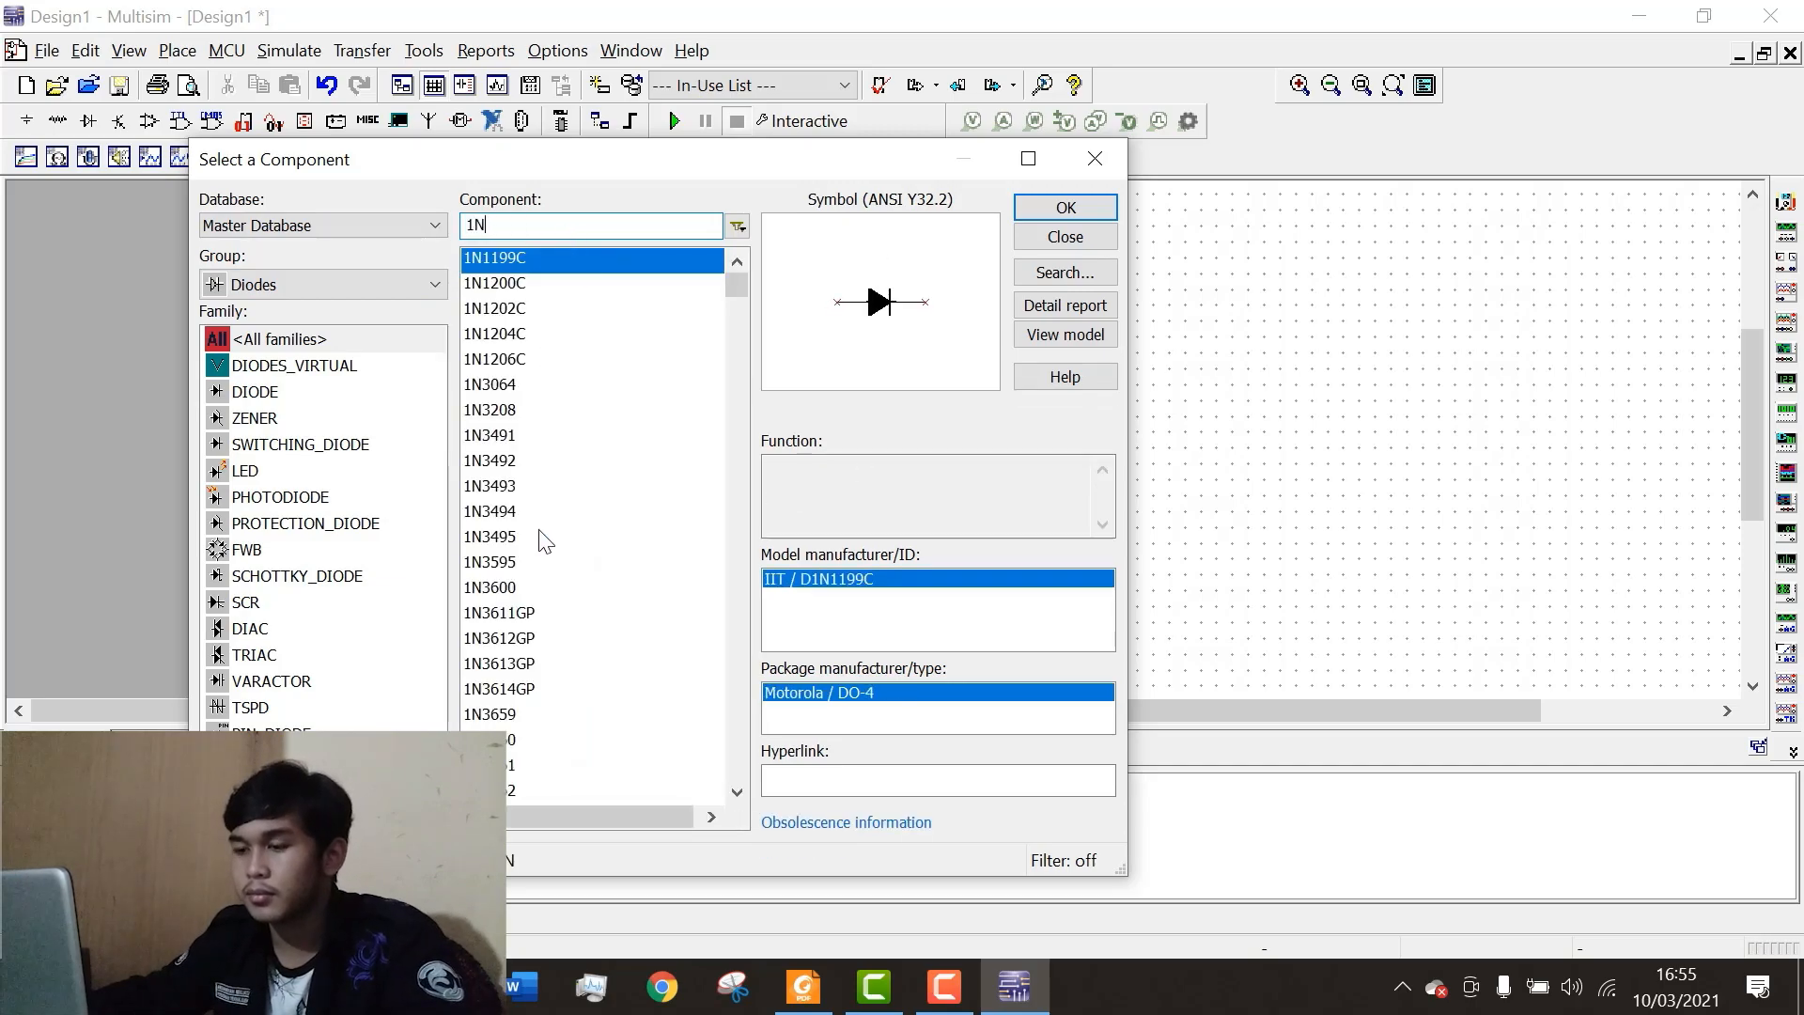
text(4)
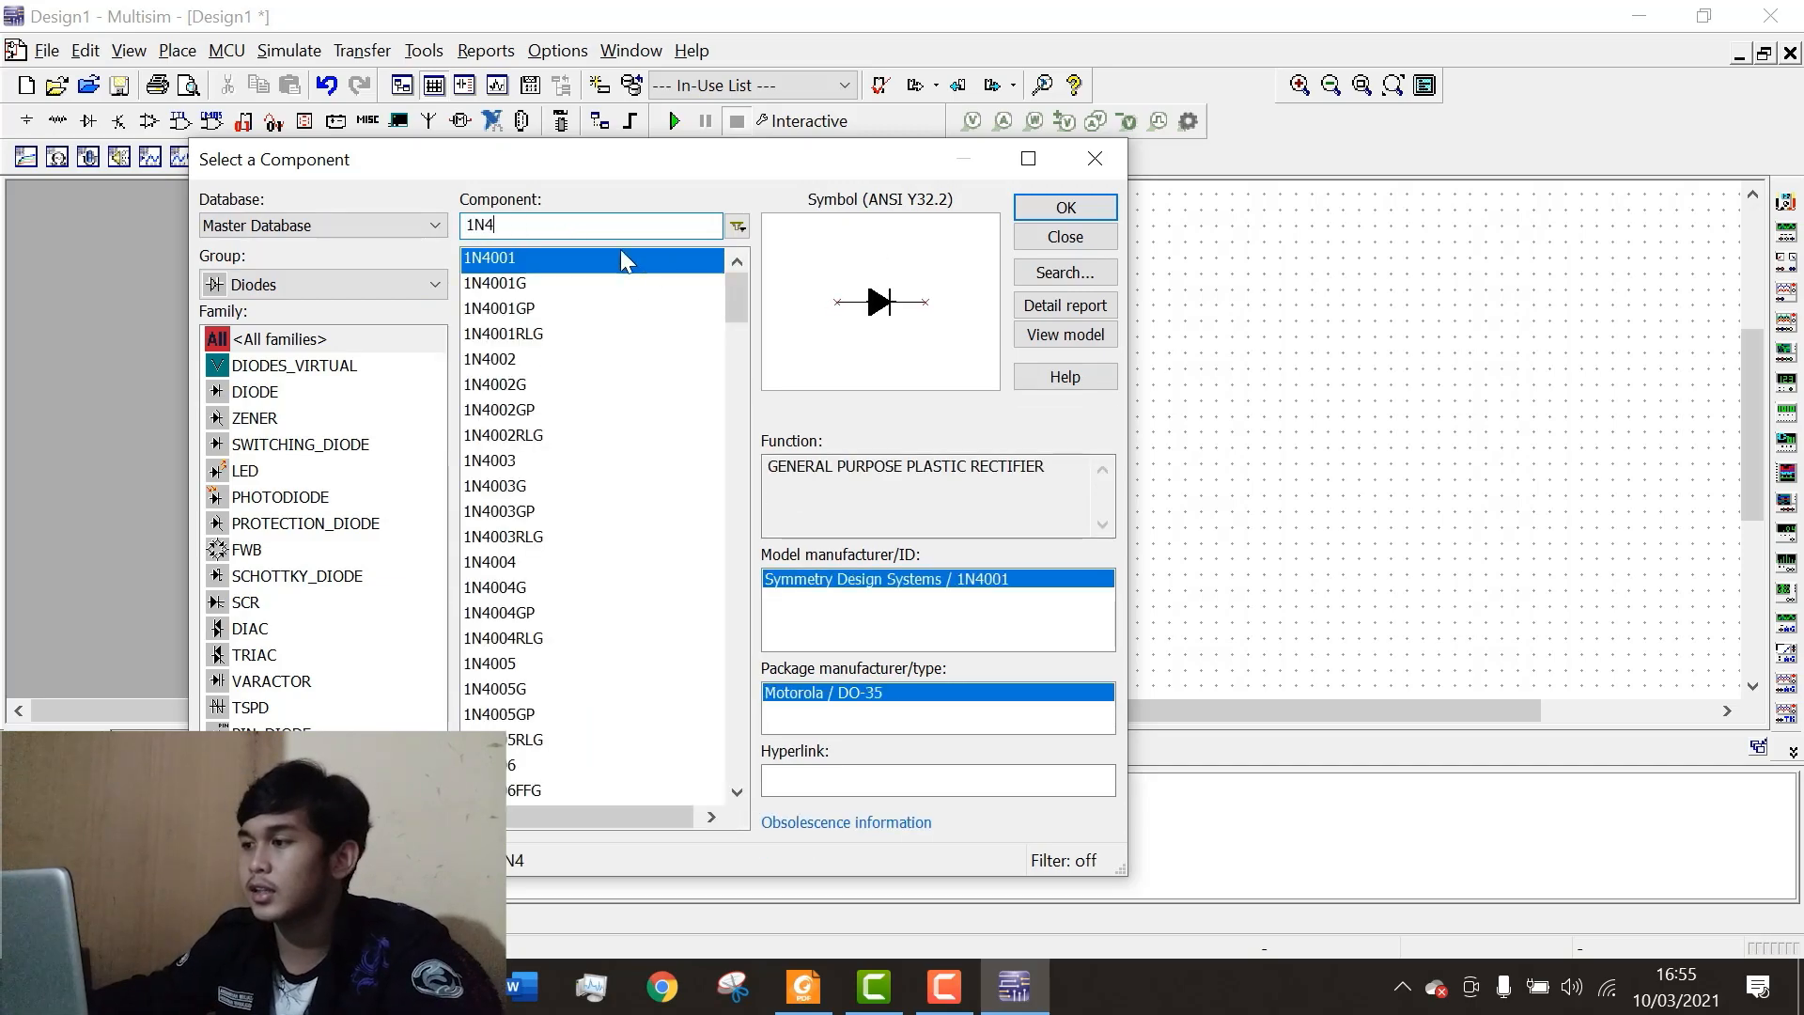
click(1065, 207)
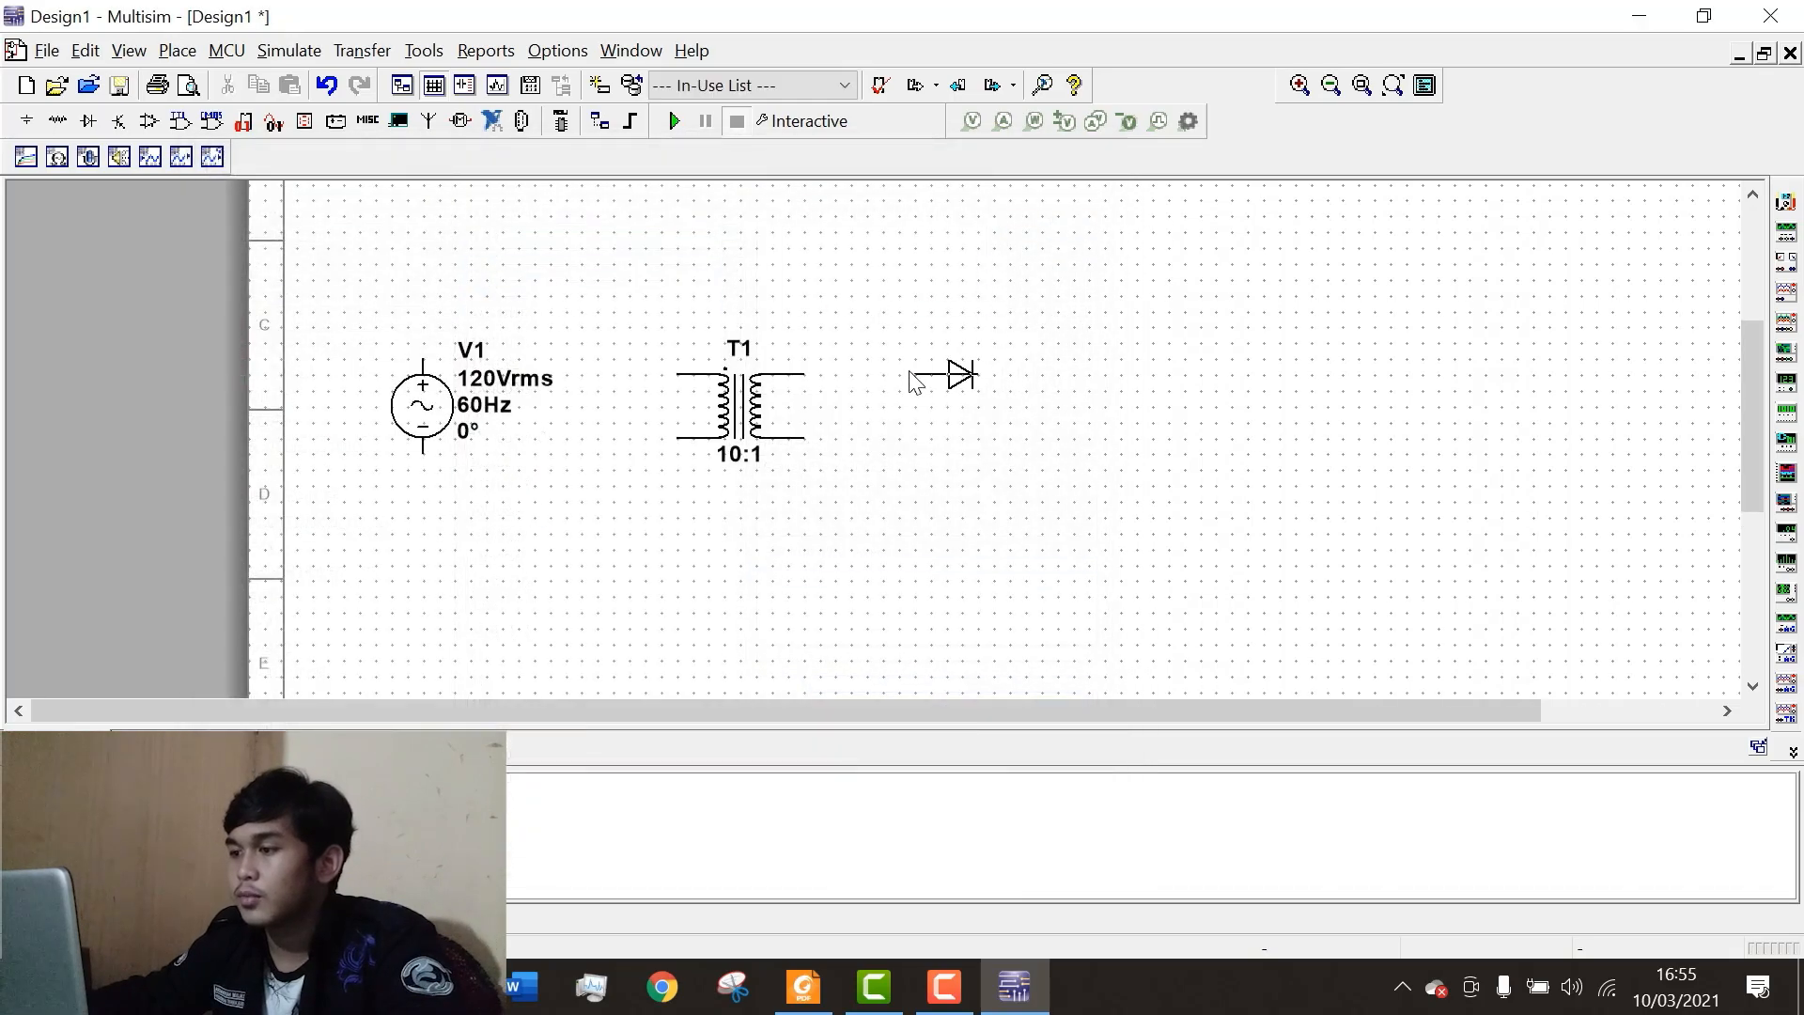
click(916, 380)
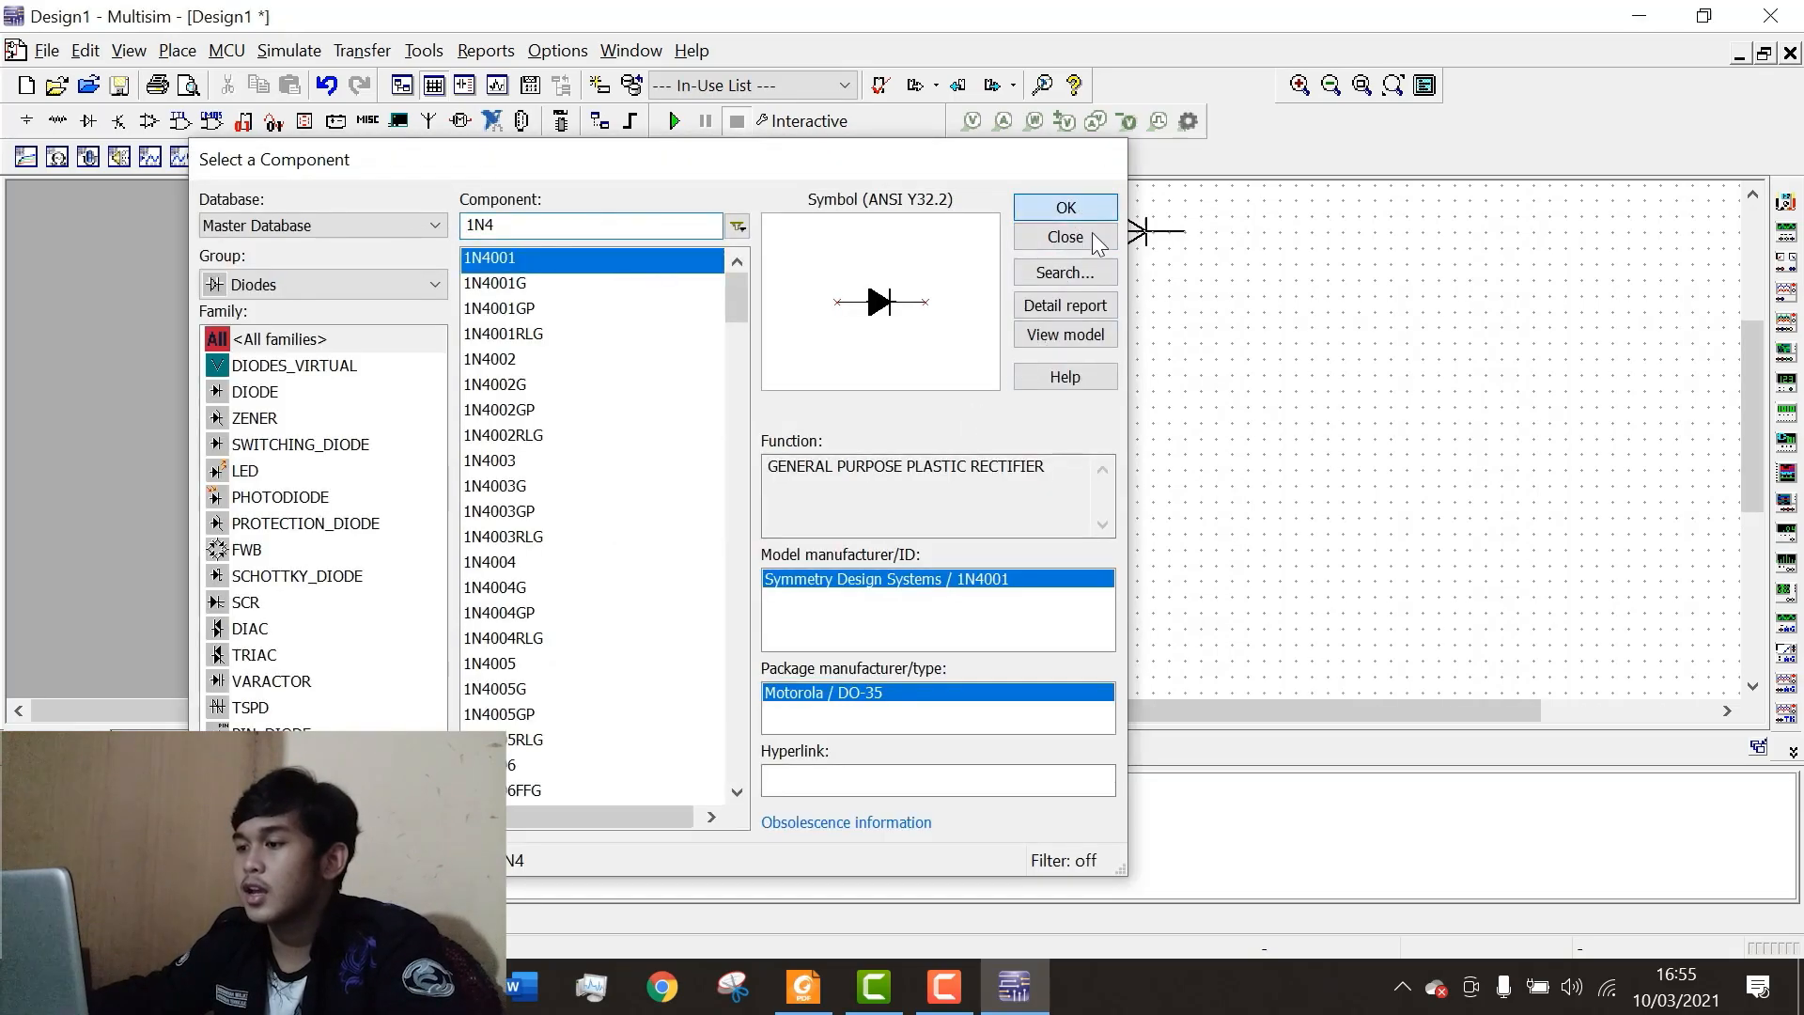
Add three more 1N4001 diodes to form a two-by-two group with the first diode, and finish placing components.
click(1088, 208)
click(930, 456)
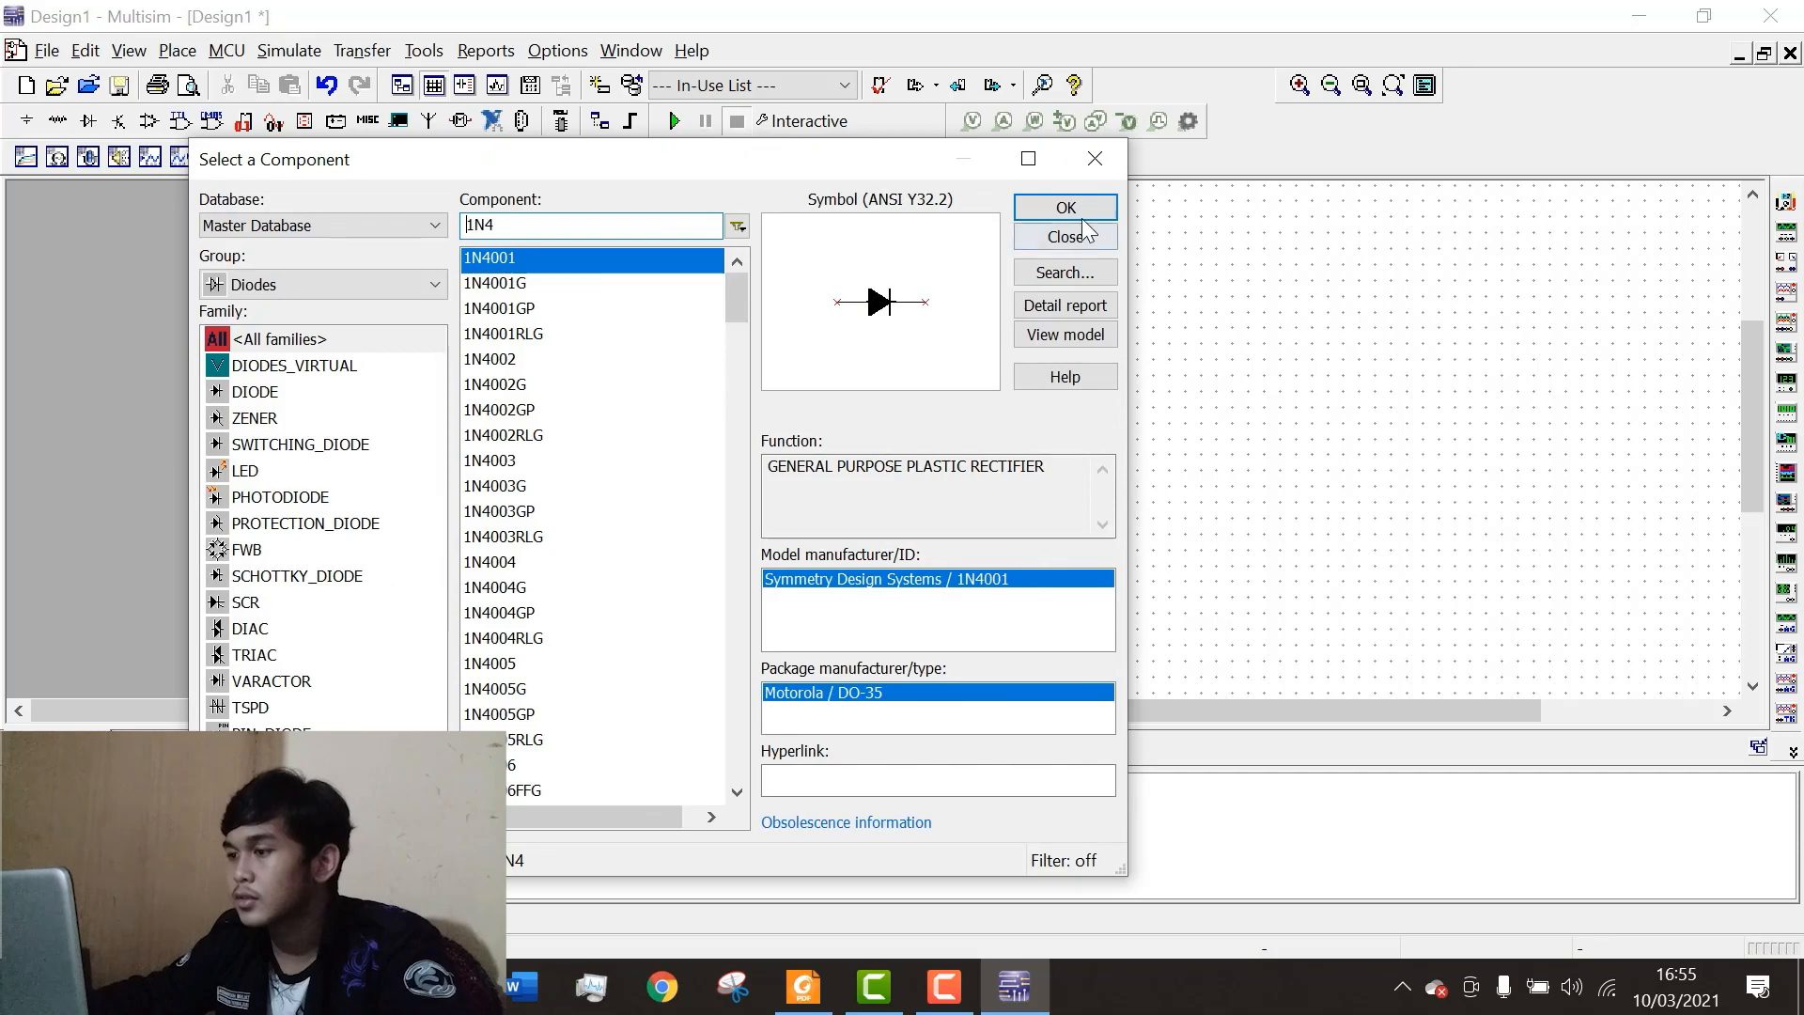
click(1083, 216)
click(1088, 367)
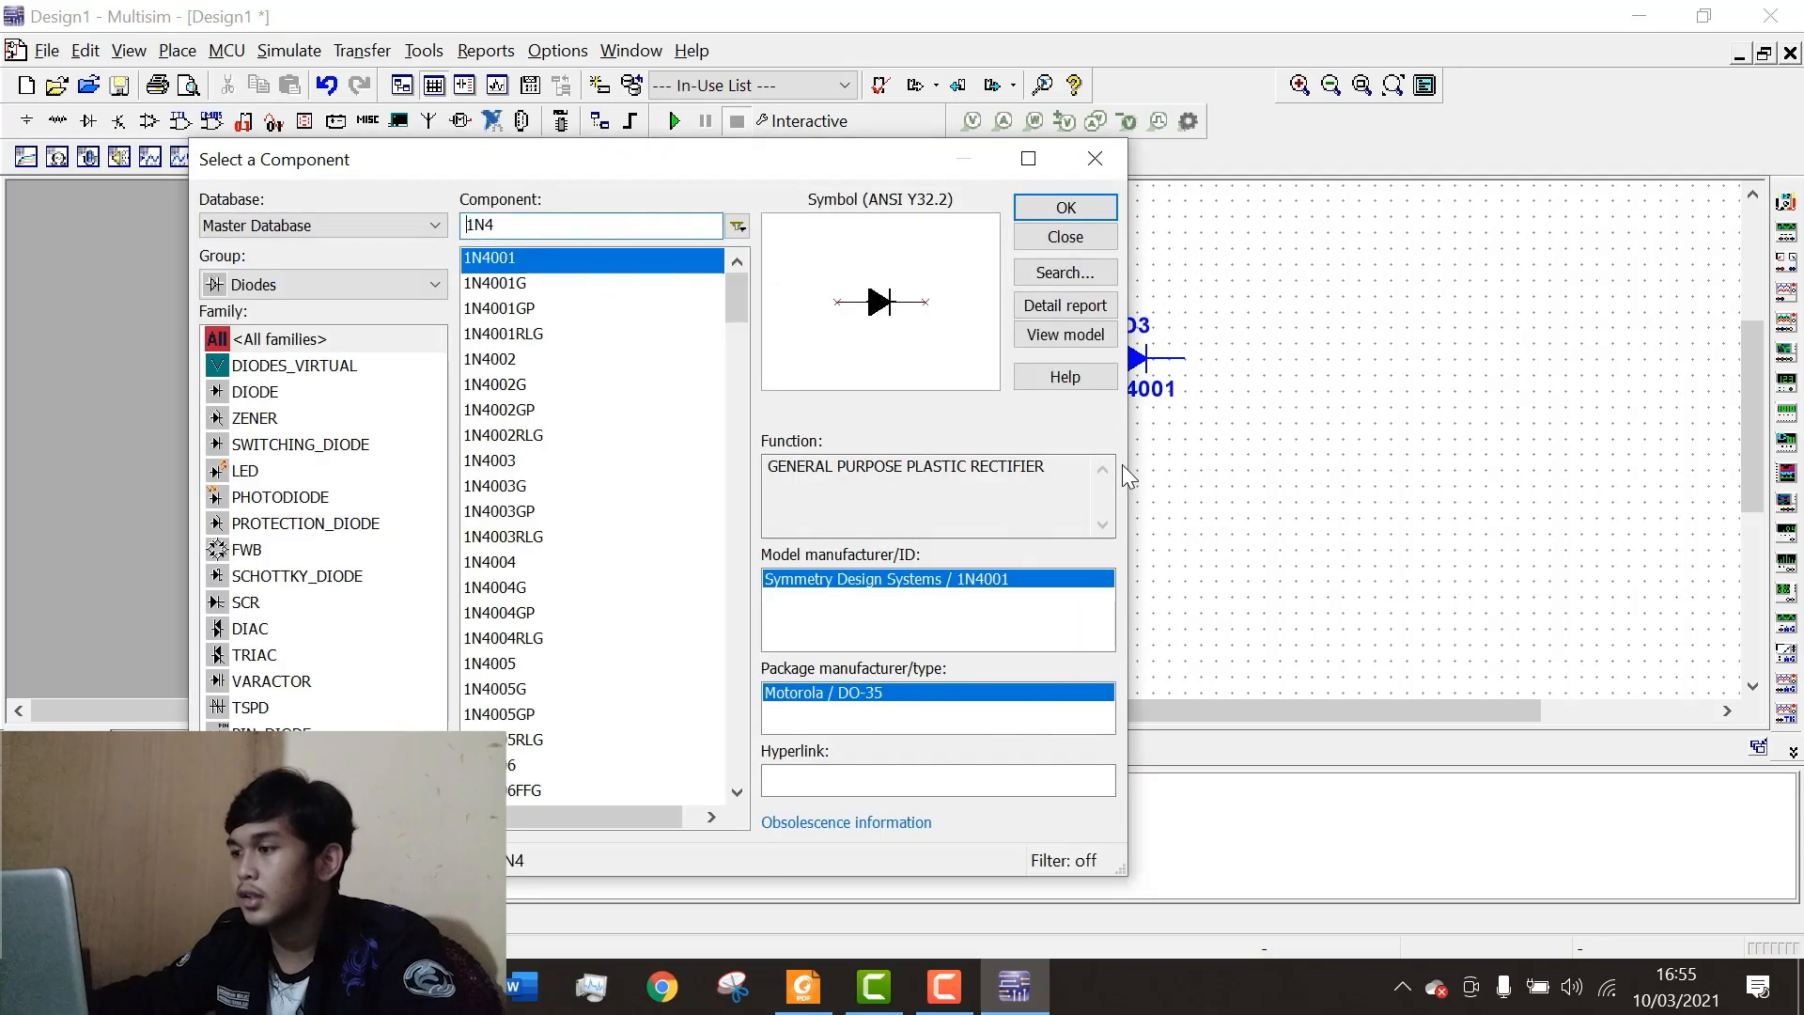
click(1083, 208)
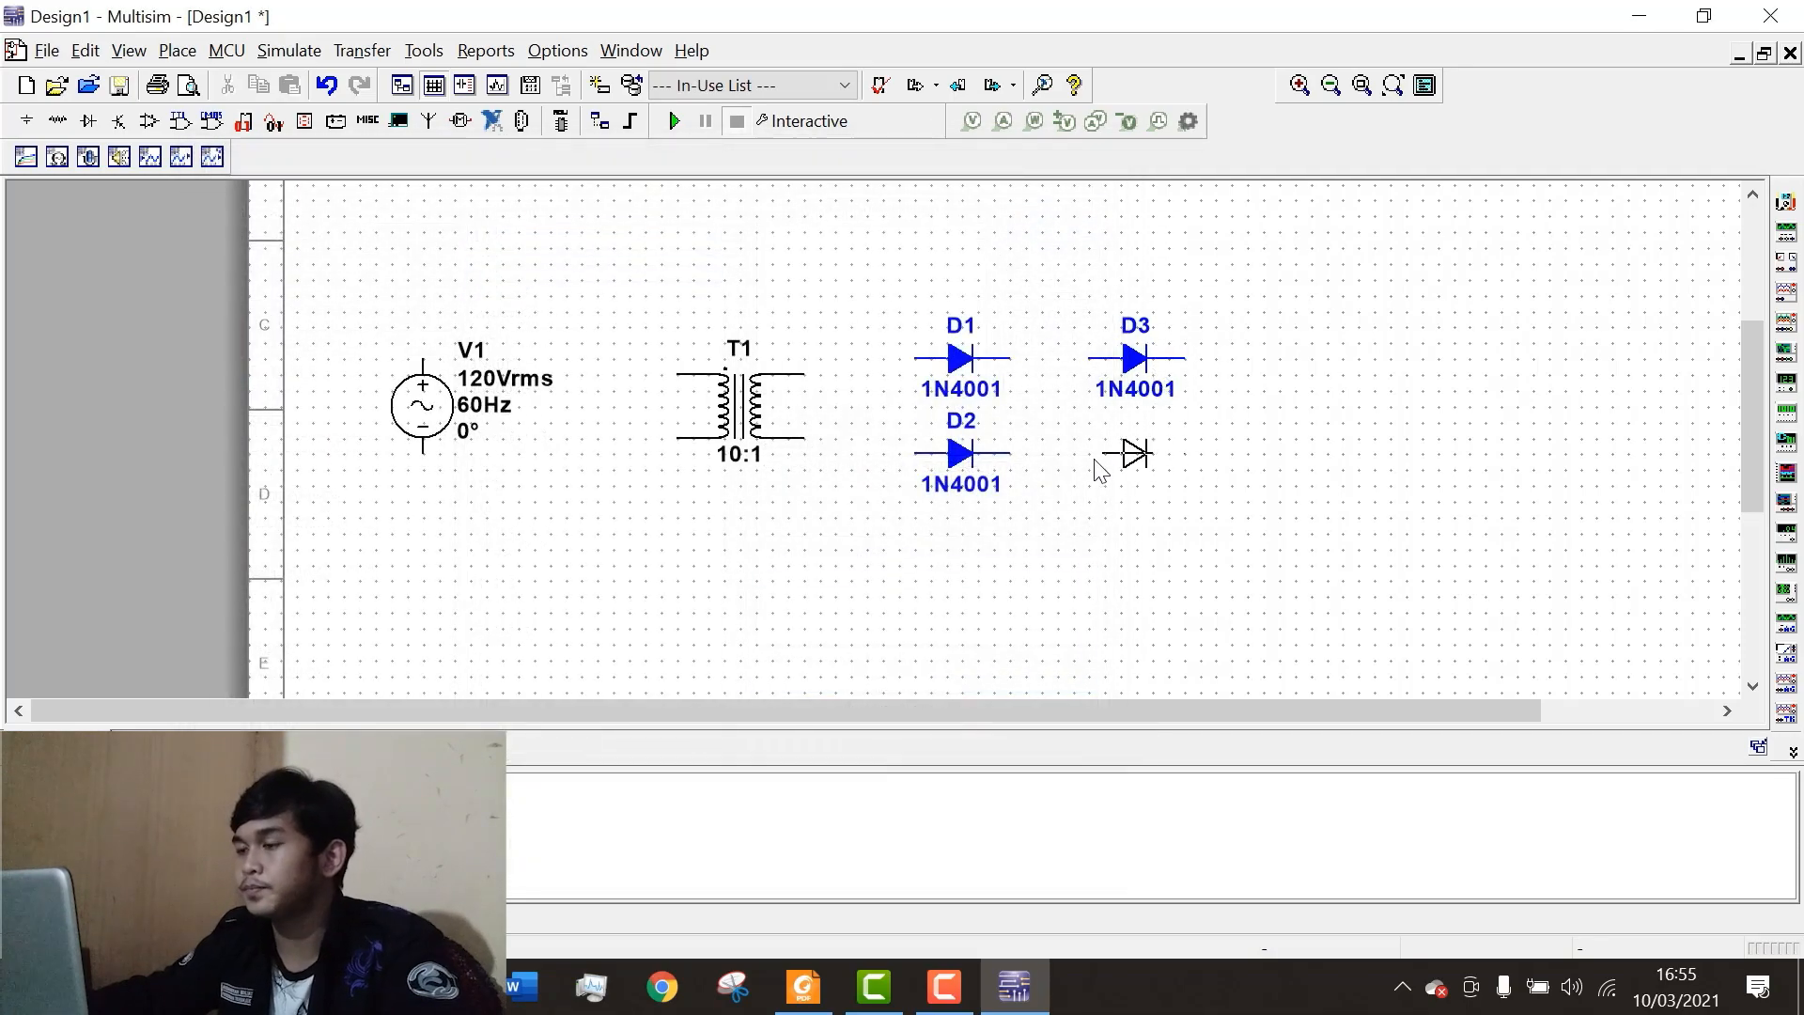
click(1095, 469)
click(1097, 160)
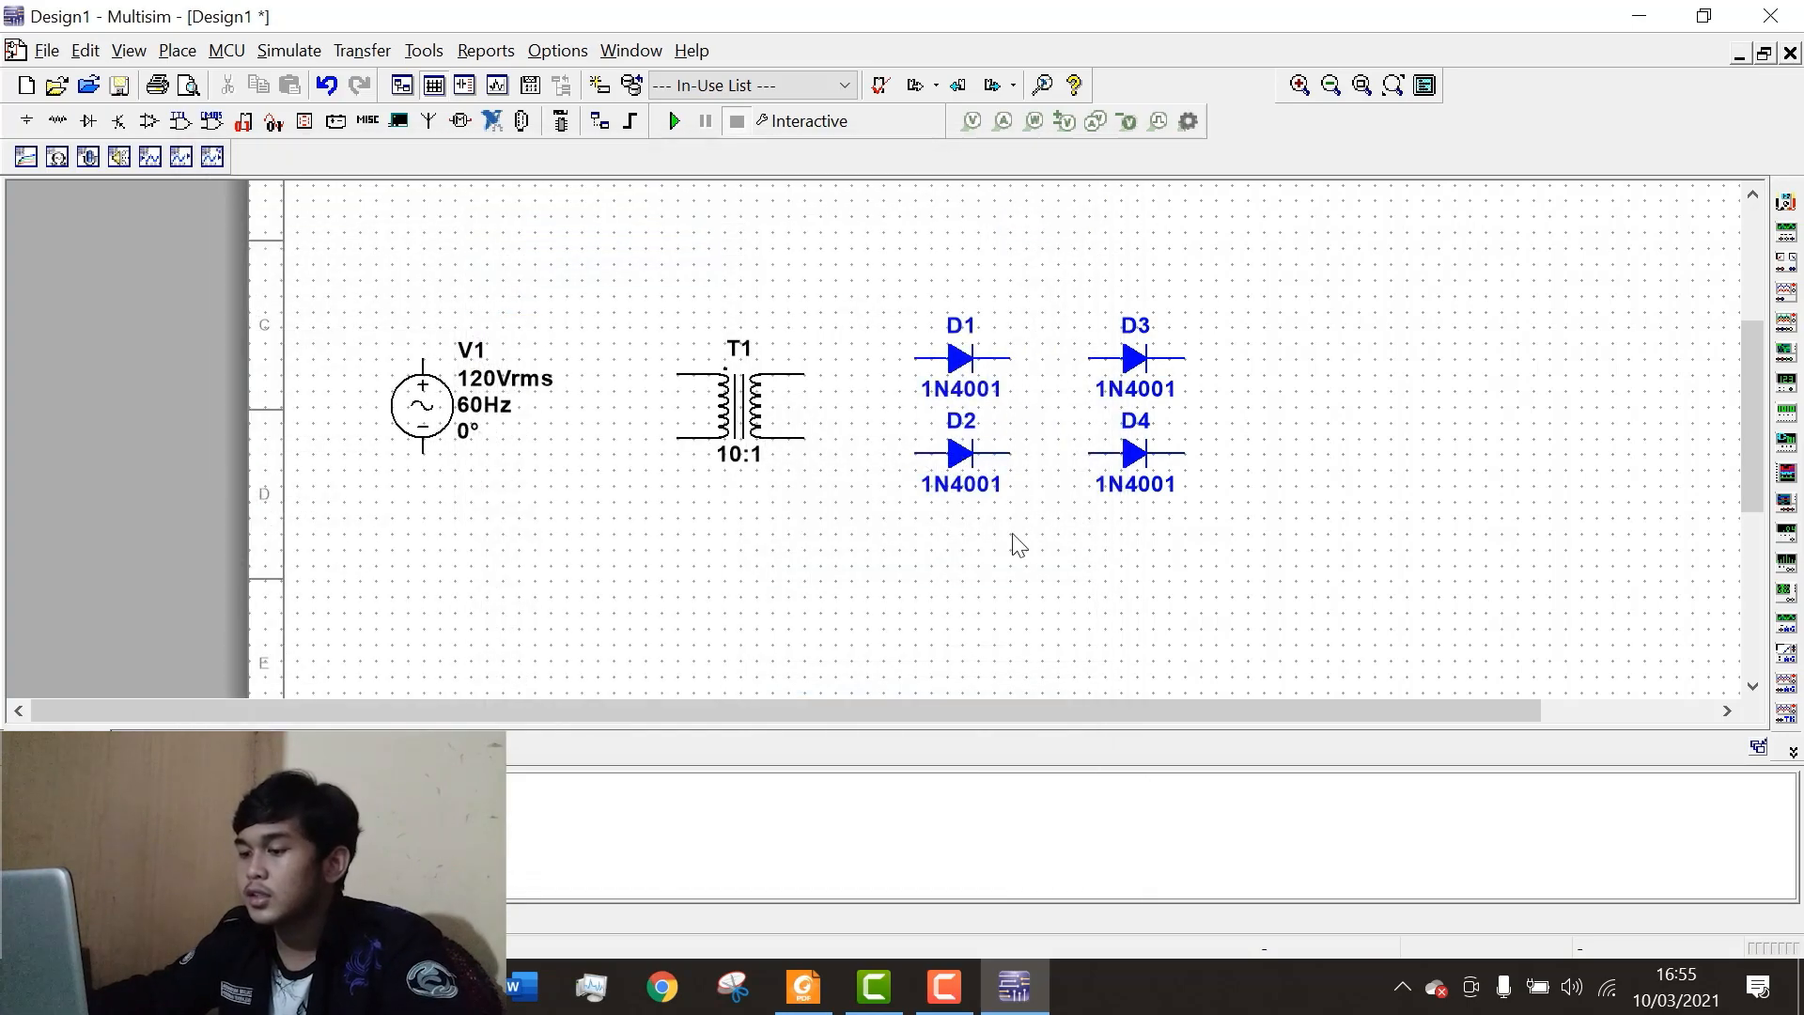
Switch to Foxit Reader and review the worksheet's circuit diagram, instructions, questions and no-load measurement section.
click(804, 986)
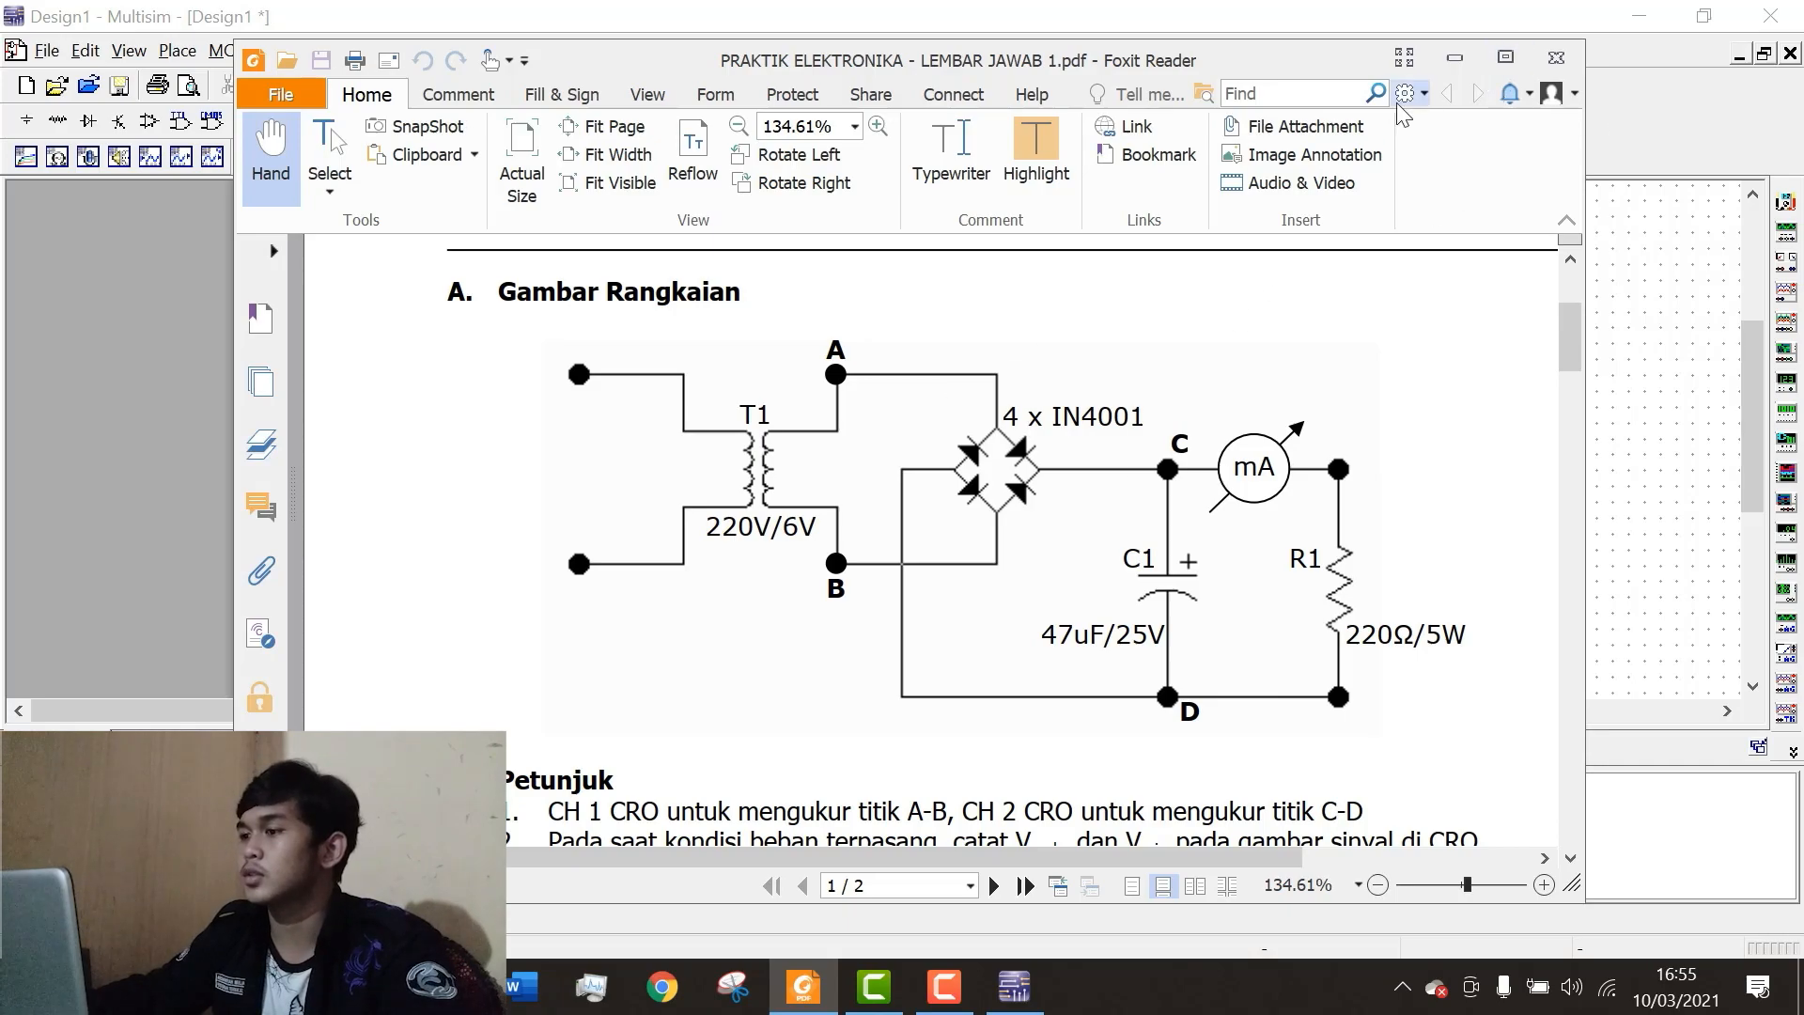
mouse_move(1275, 59)
mouse_down()
mouse_move(1155, 514)
mouse_move(1361, 135)
mouse_move(1271, 68)
mouse_up()
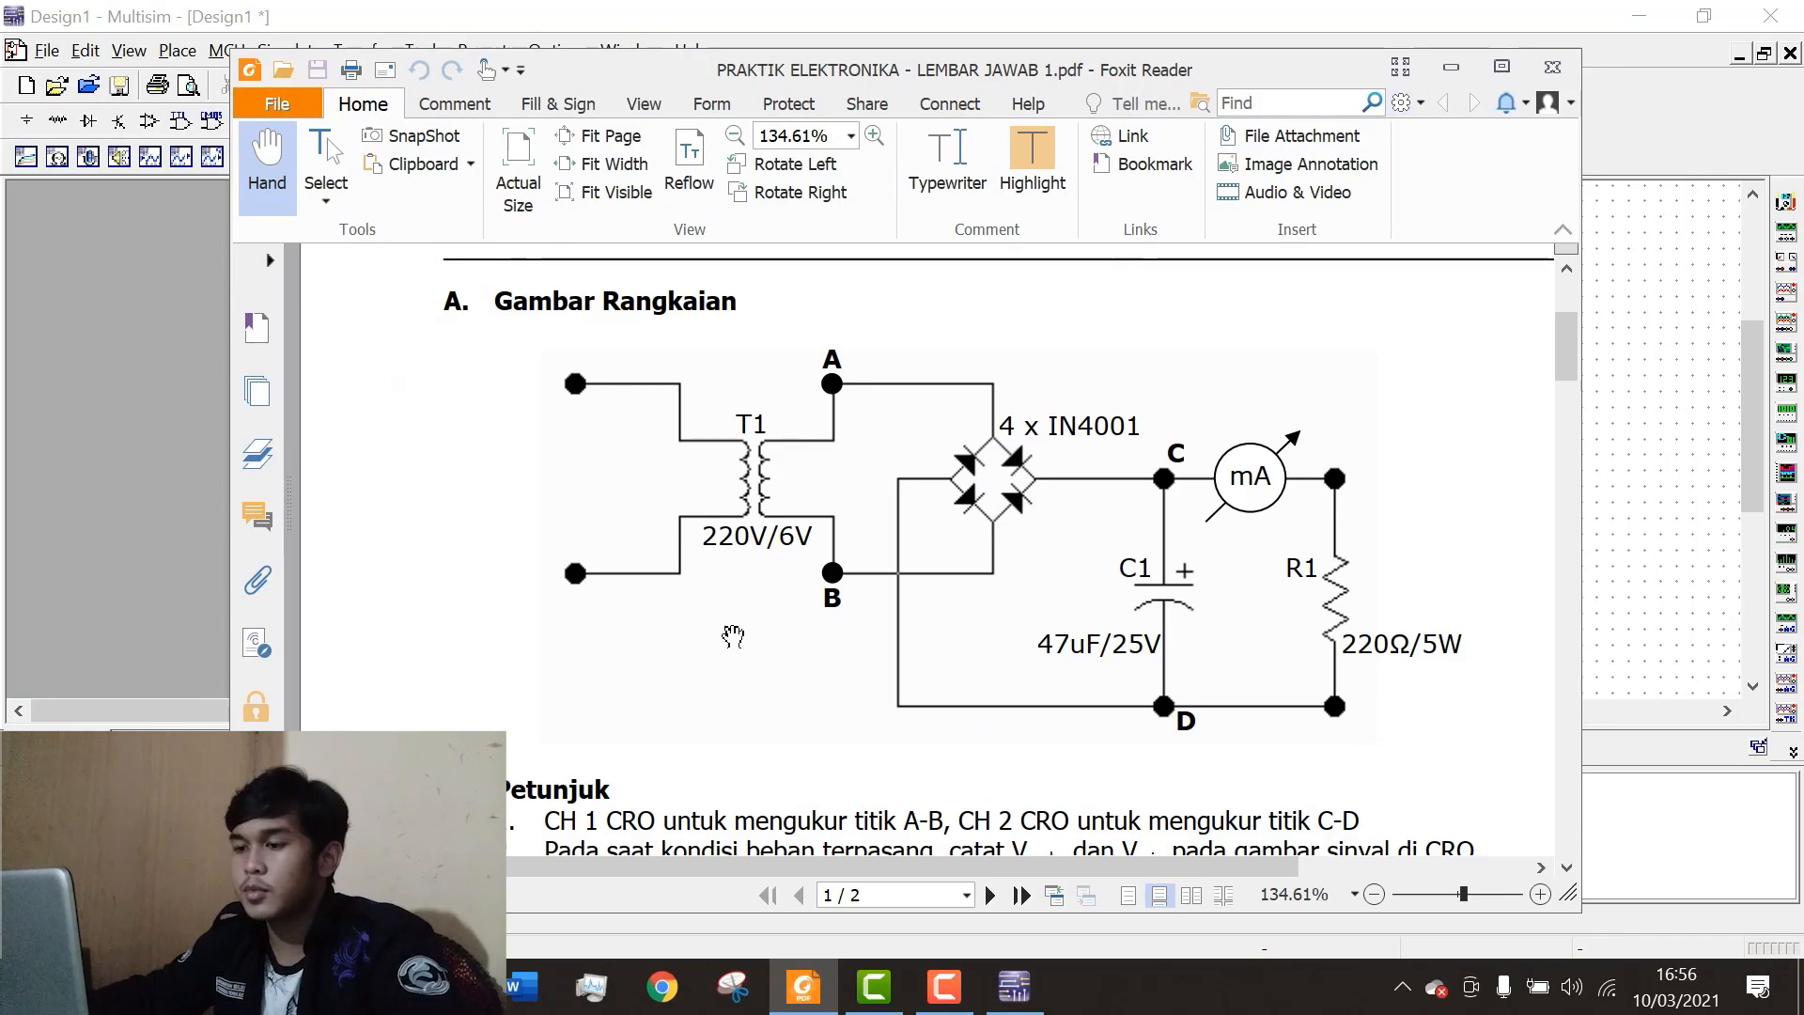
scroll(733, 636, down, 8)
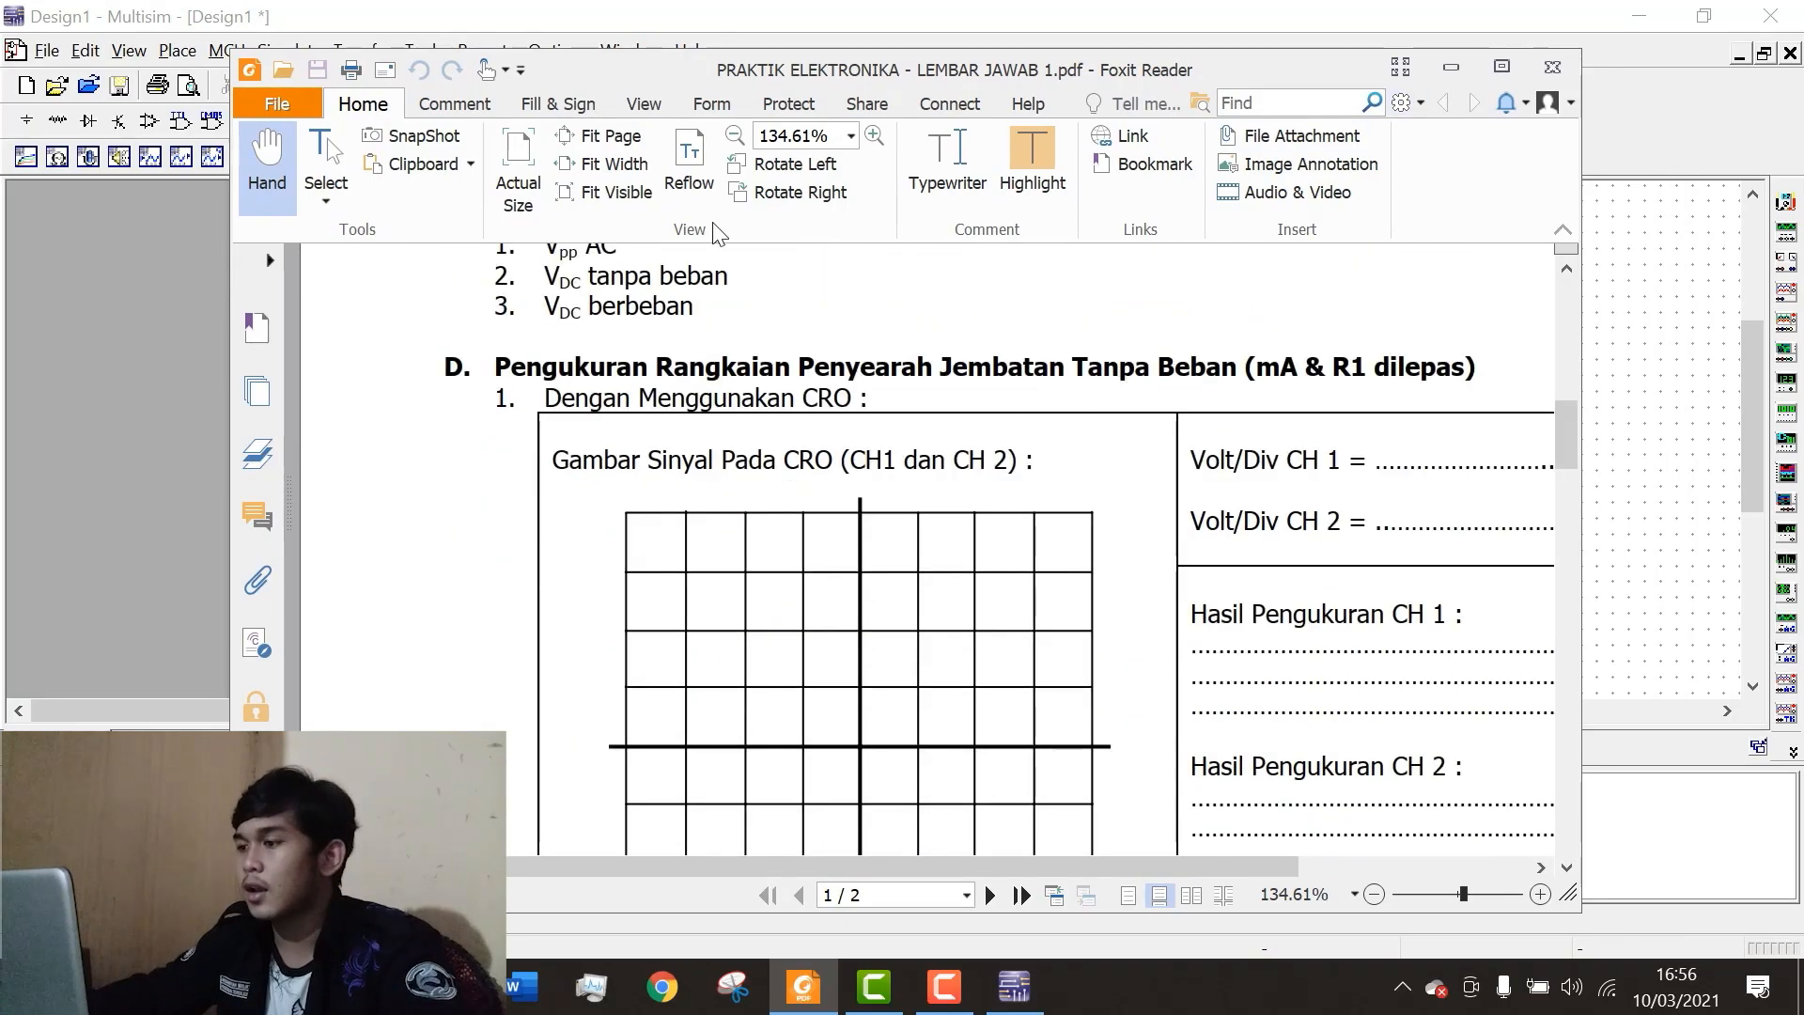
scroll(1072, 432, up, 8)
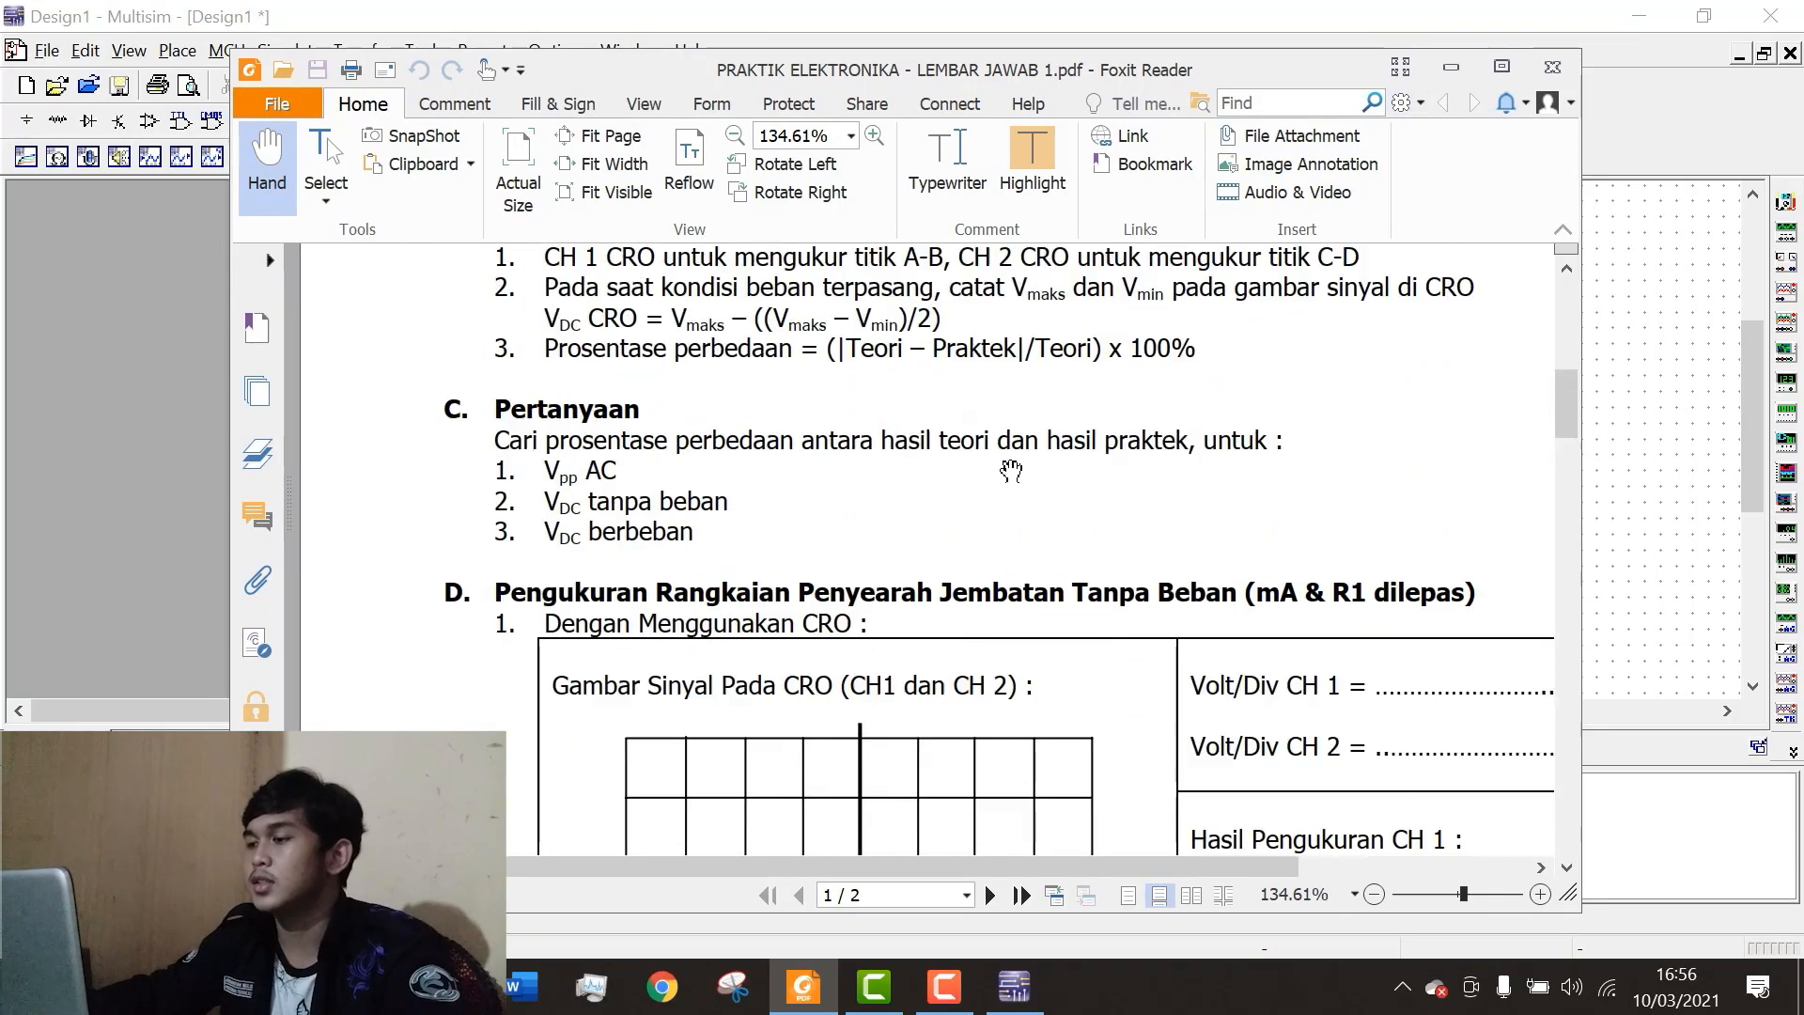
scroll(1126, 422, up, 1)
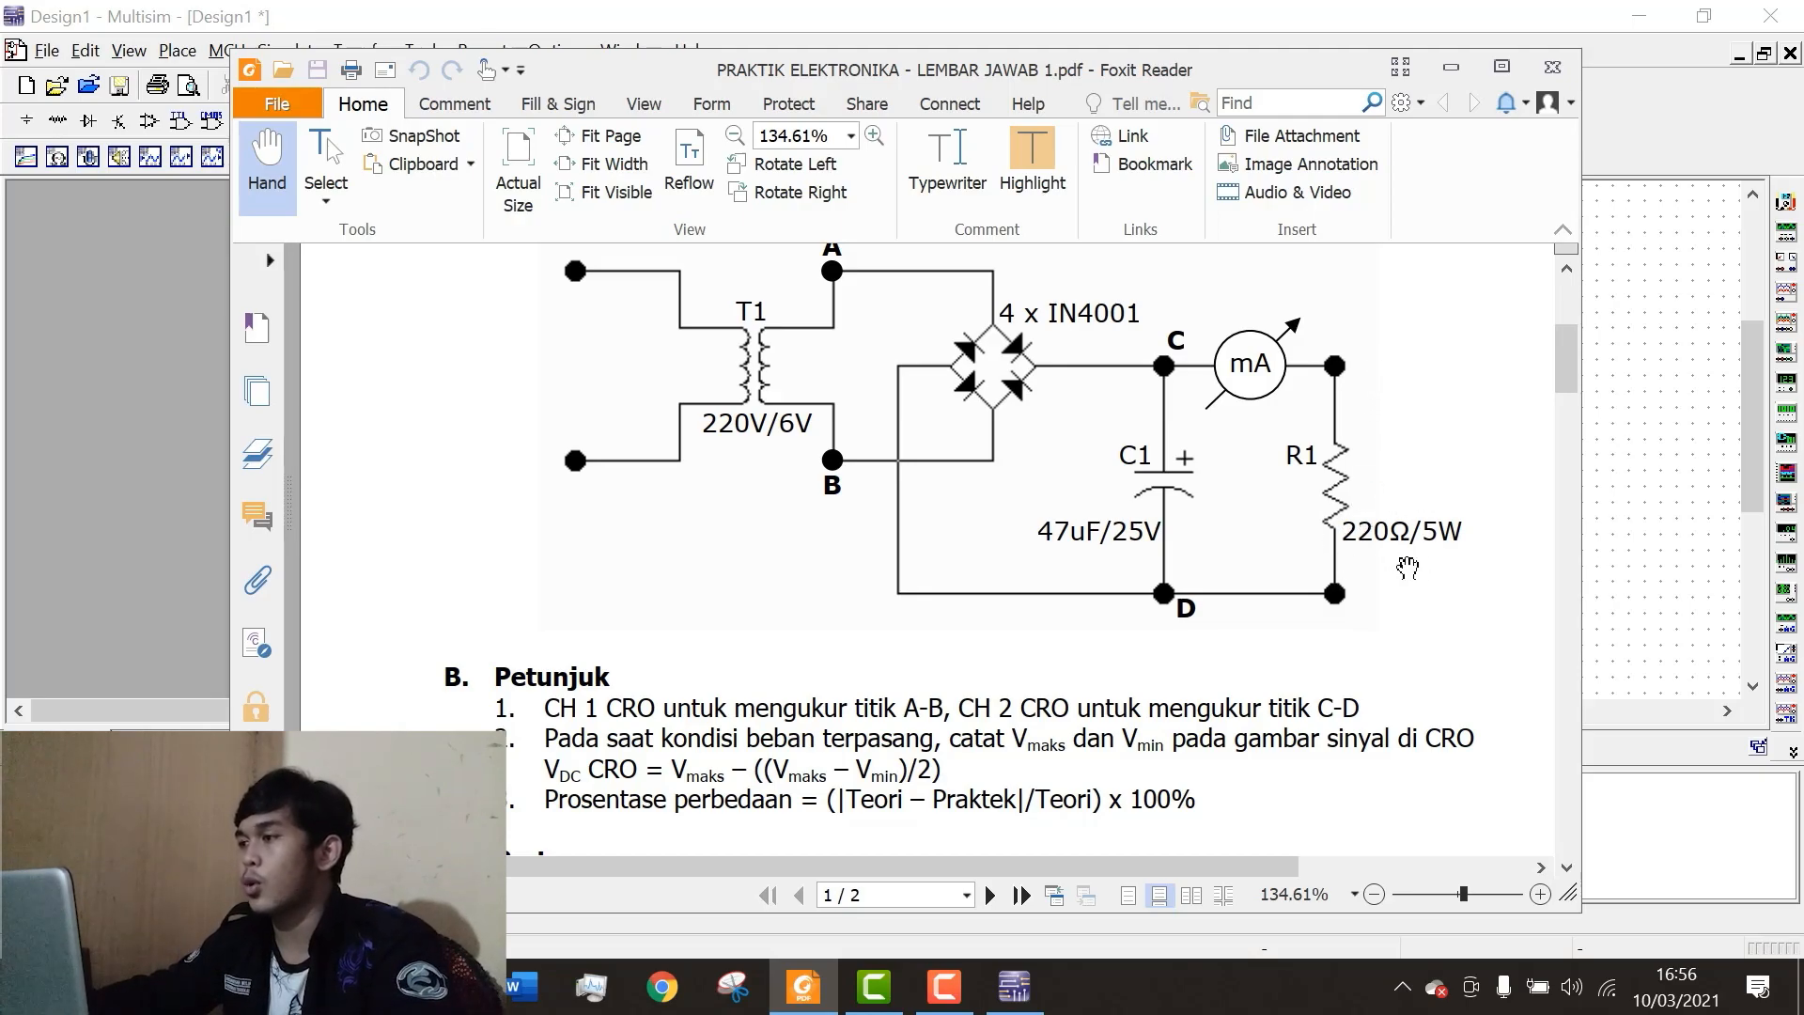
Switch back to Multisim and place a 47 µF electrolytic capacitor from the Basic group's CAP_ELECTROLIT family beside the diodes.
click(1450, 67)
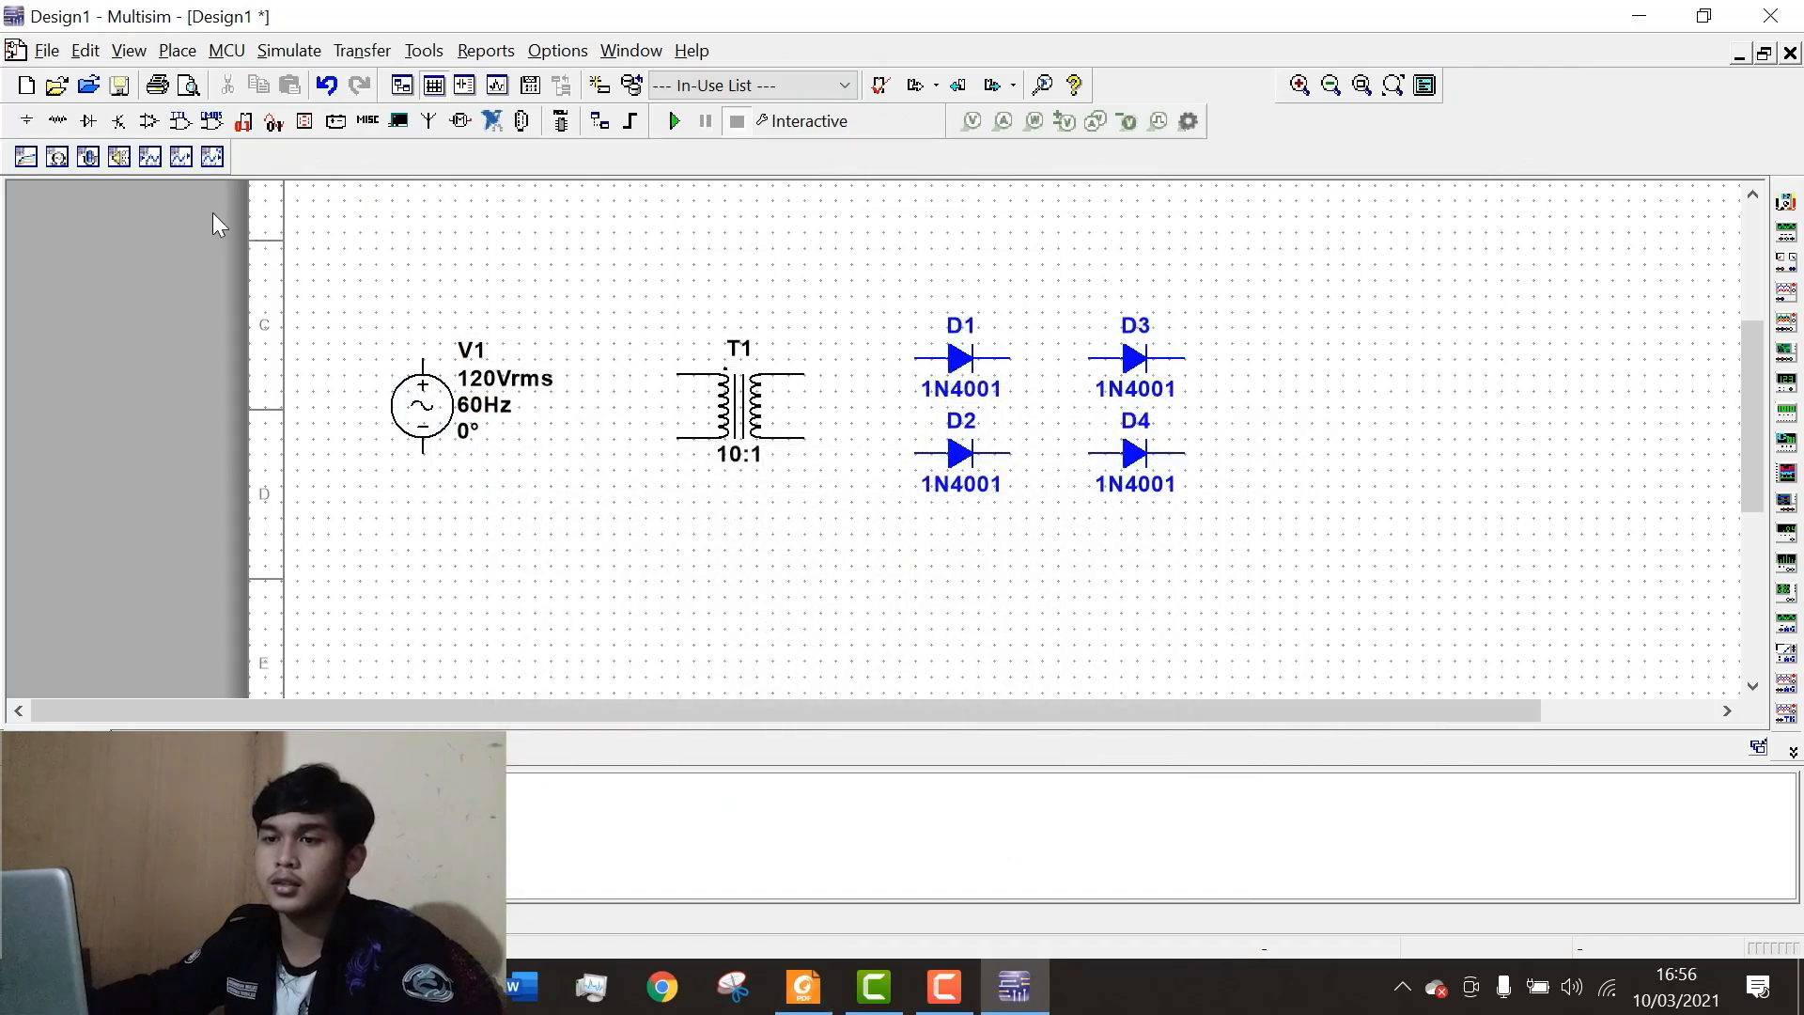
click(25, 124)
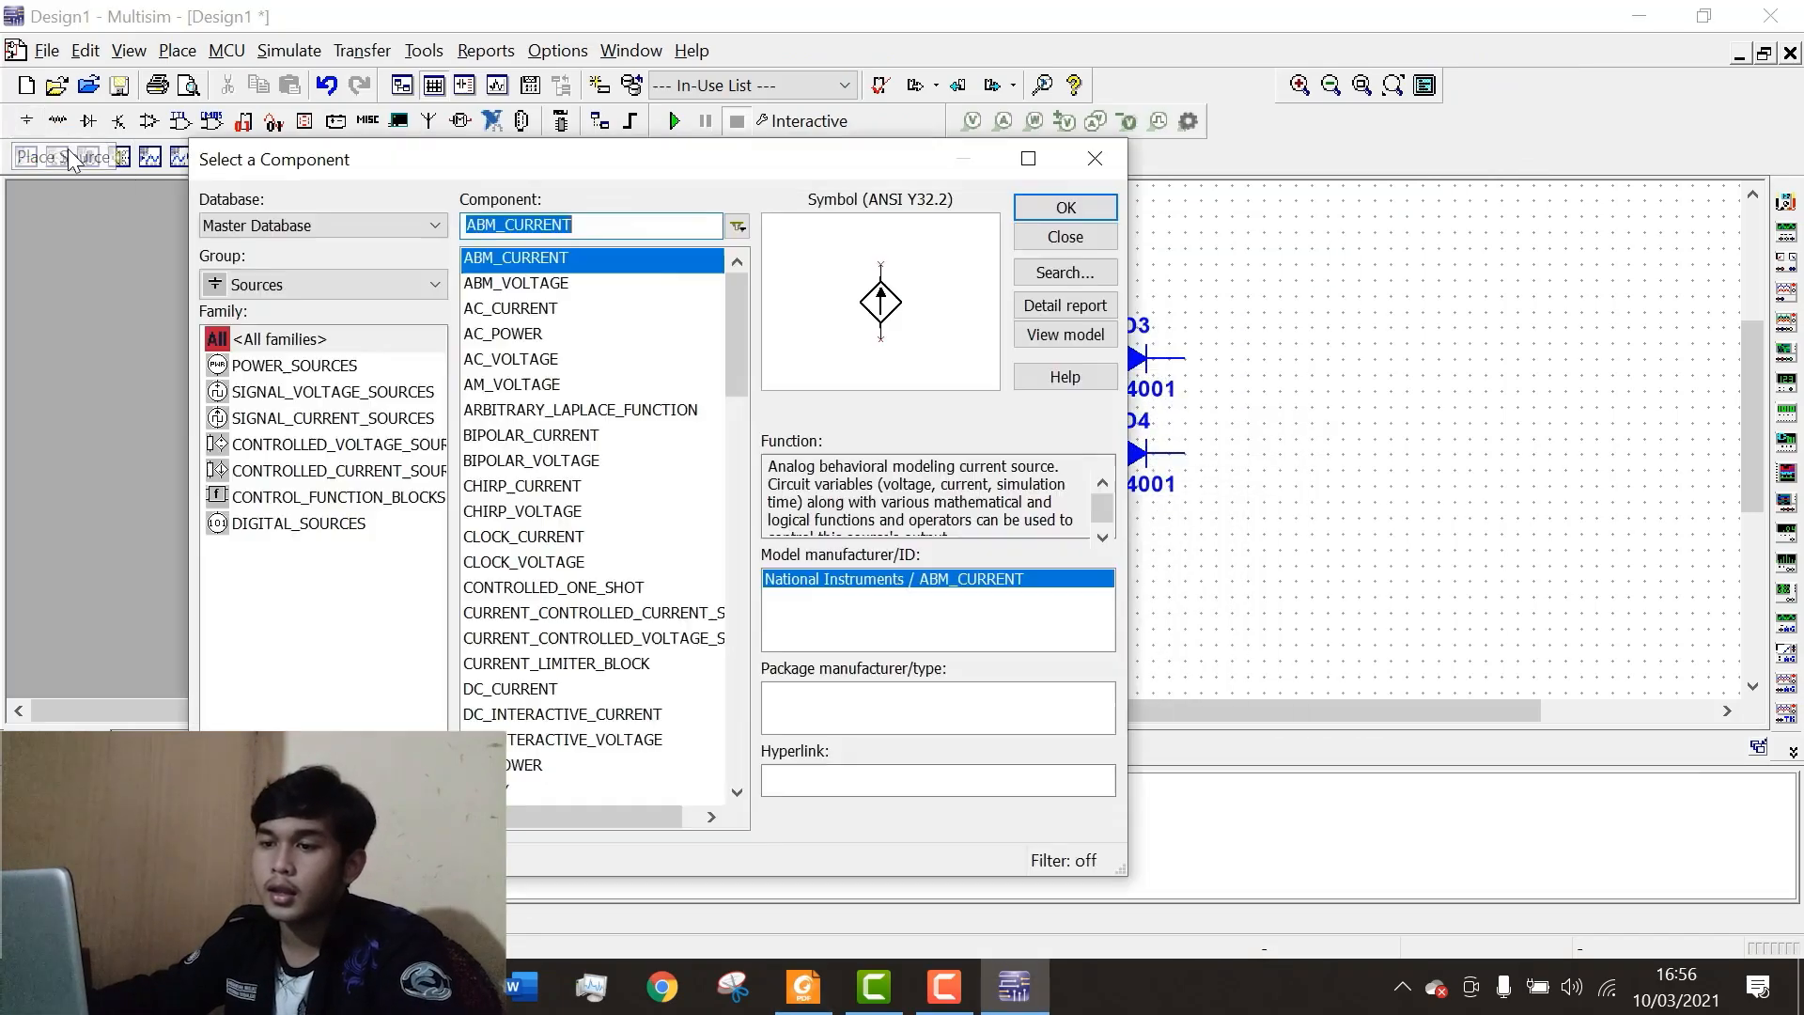
click(279, 286)
scroll(282, 375, up, 3)
click(273, 318)
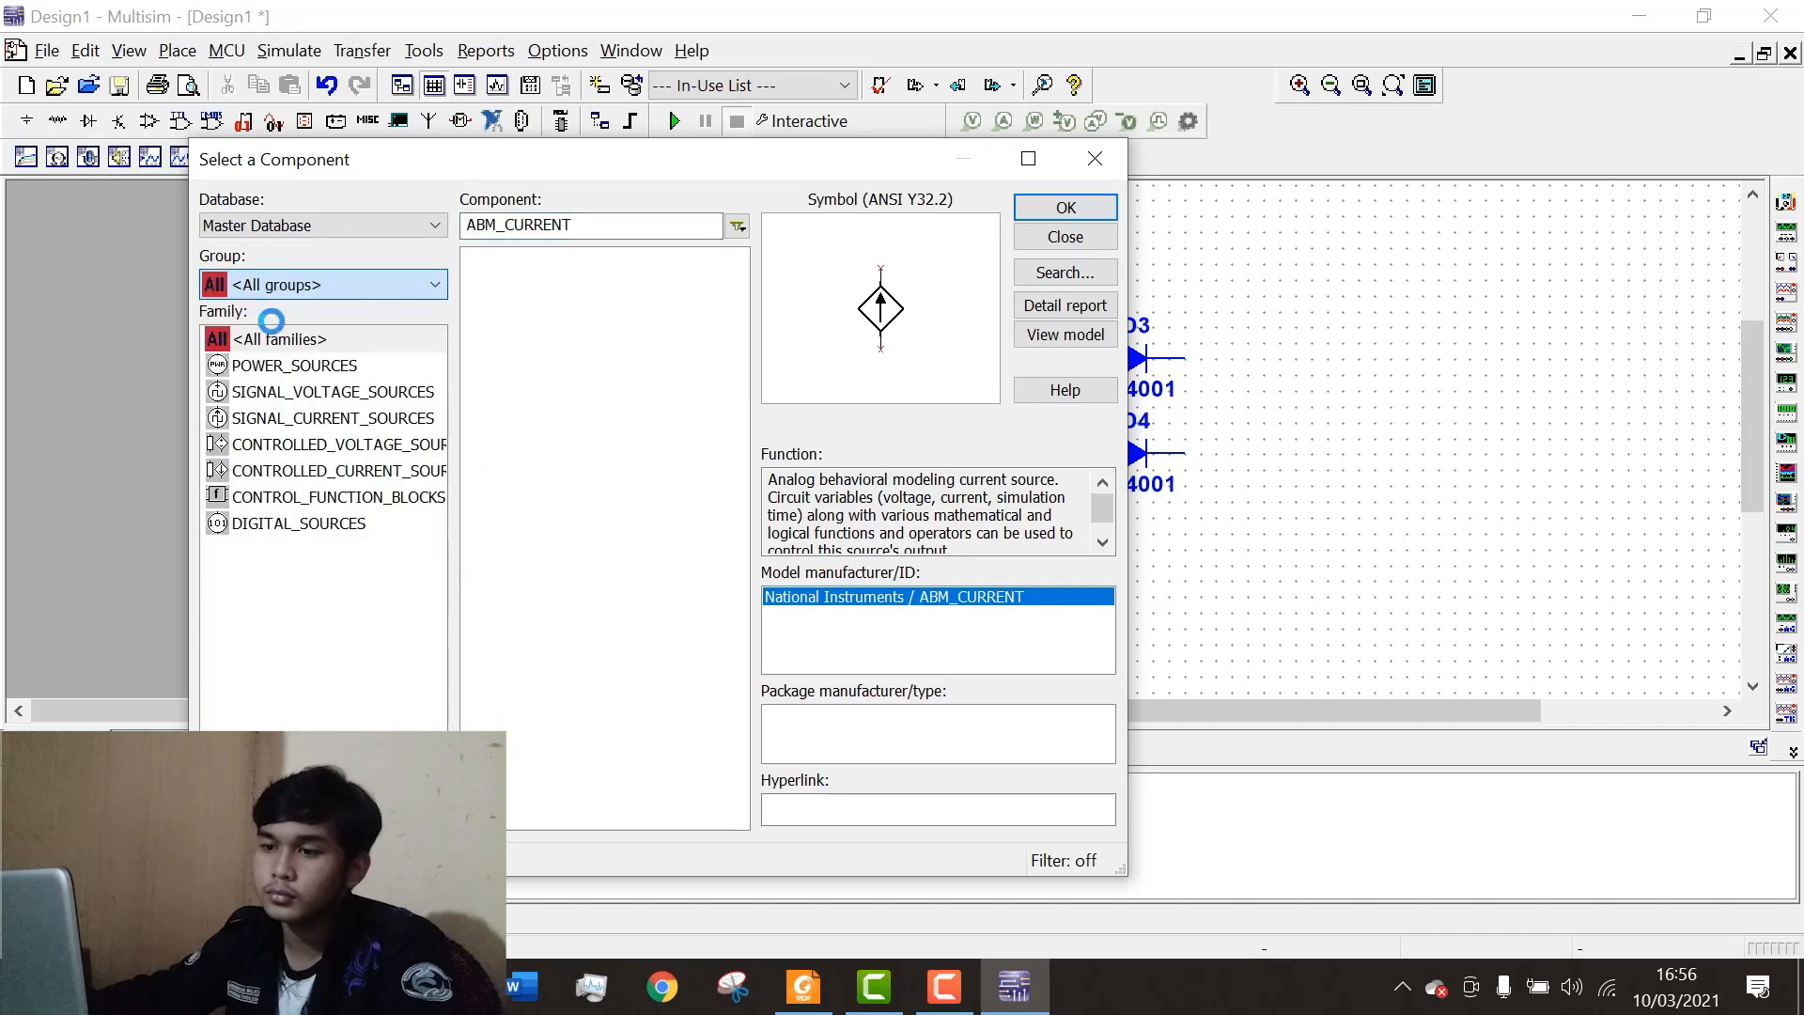
click(278, 285)
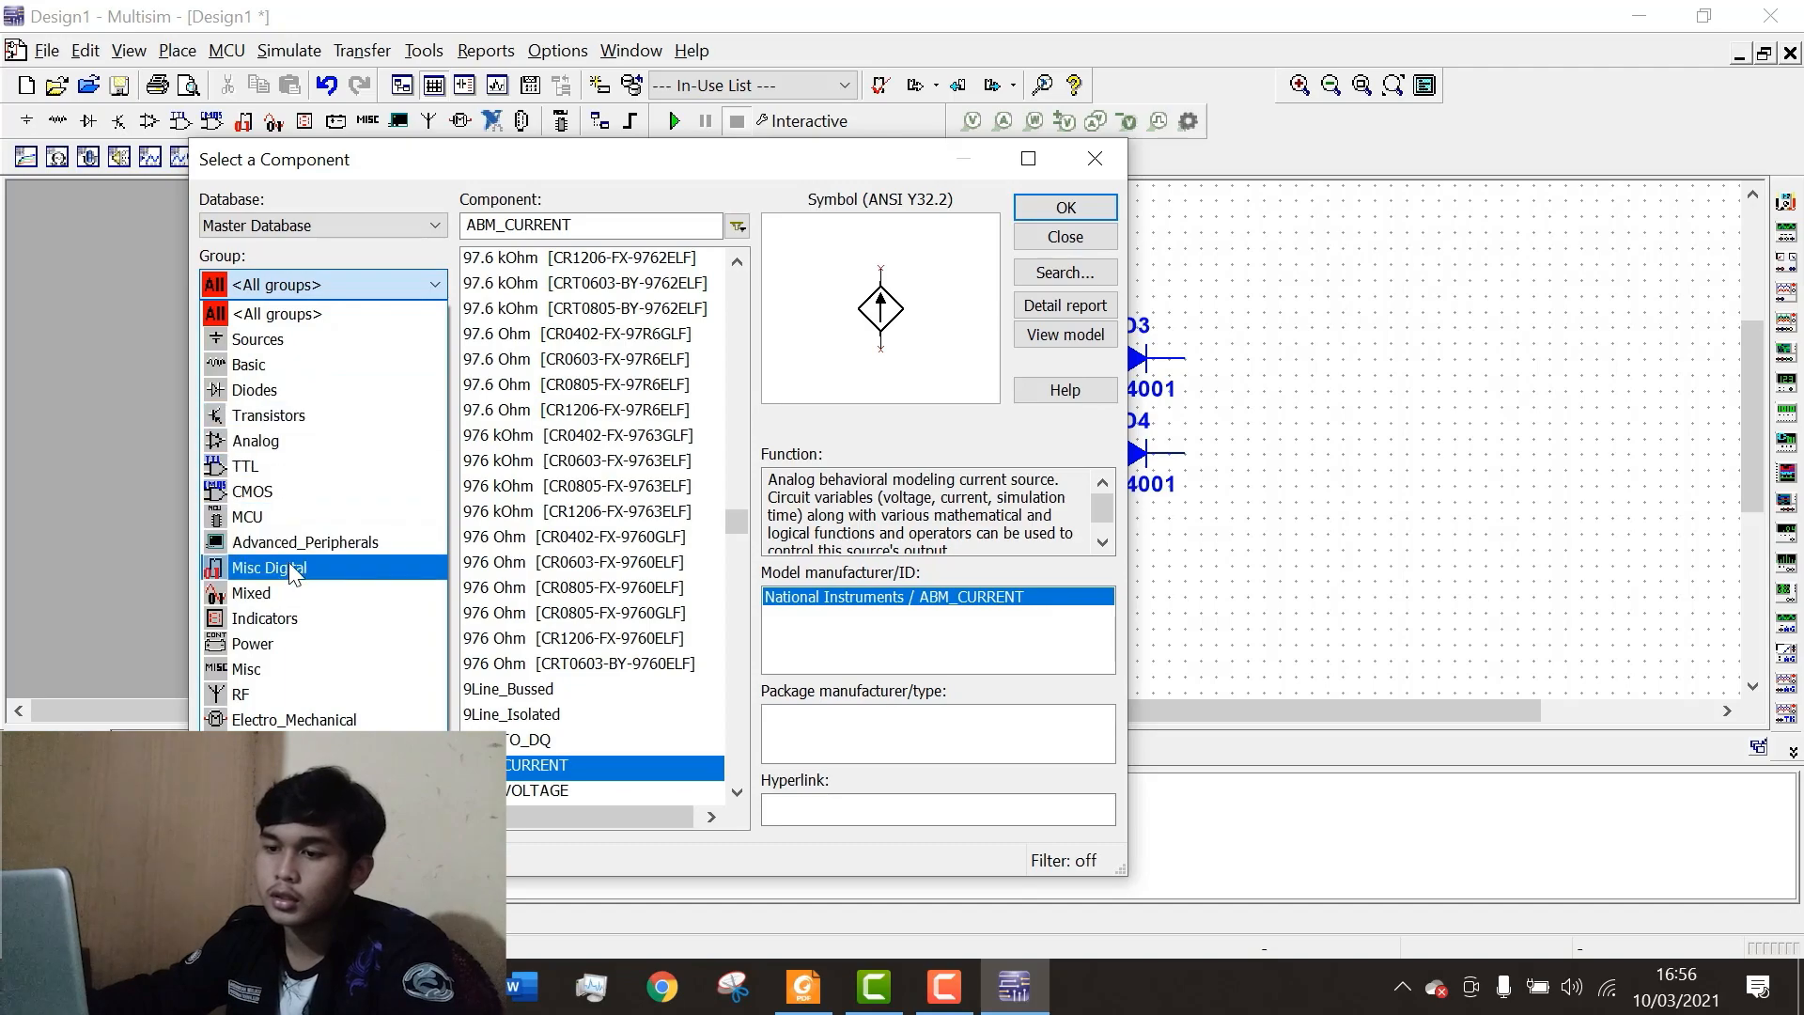
click(268, 365)
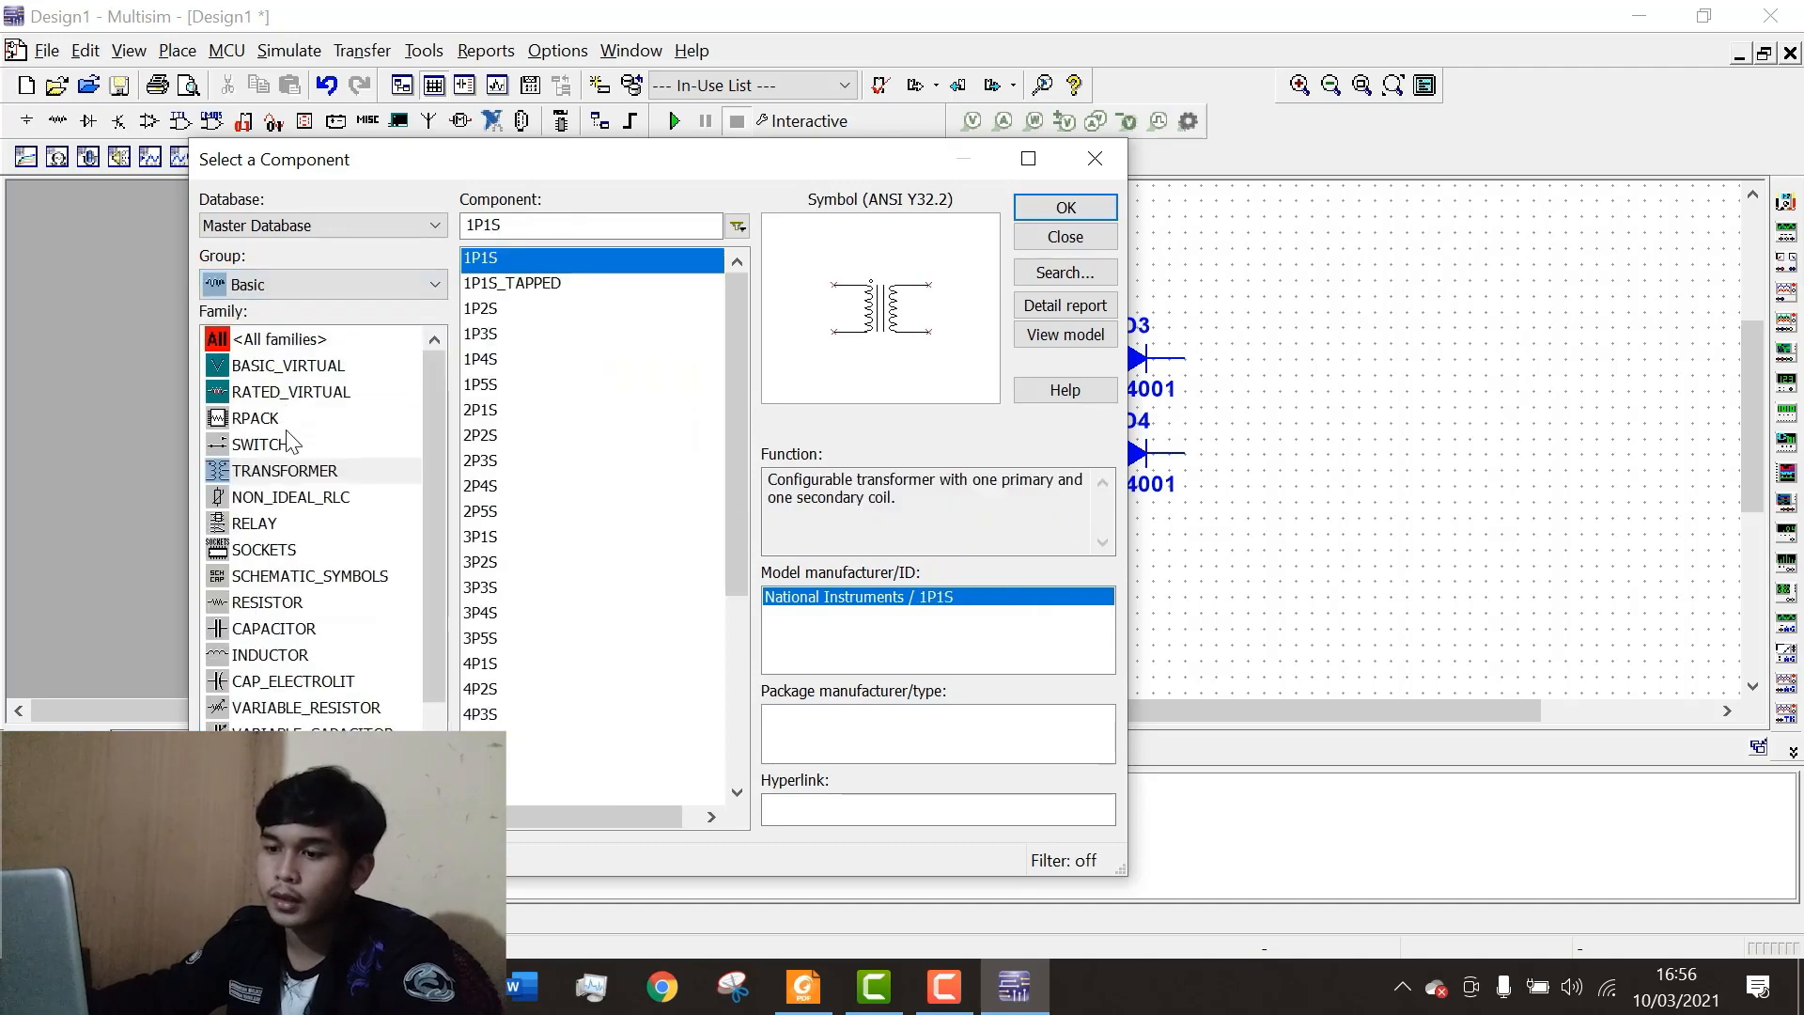
click(296, 679)
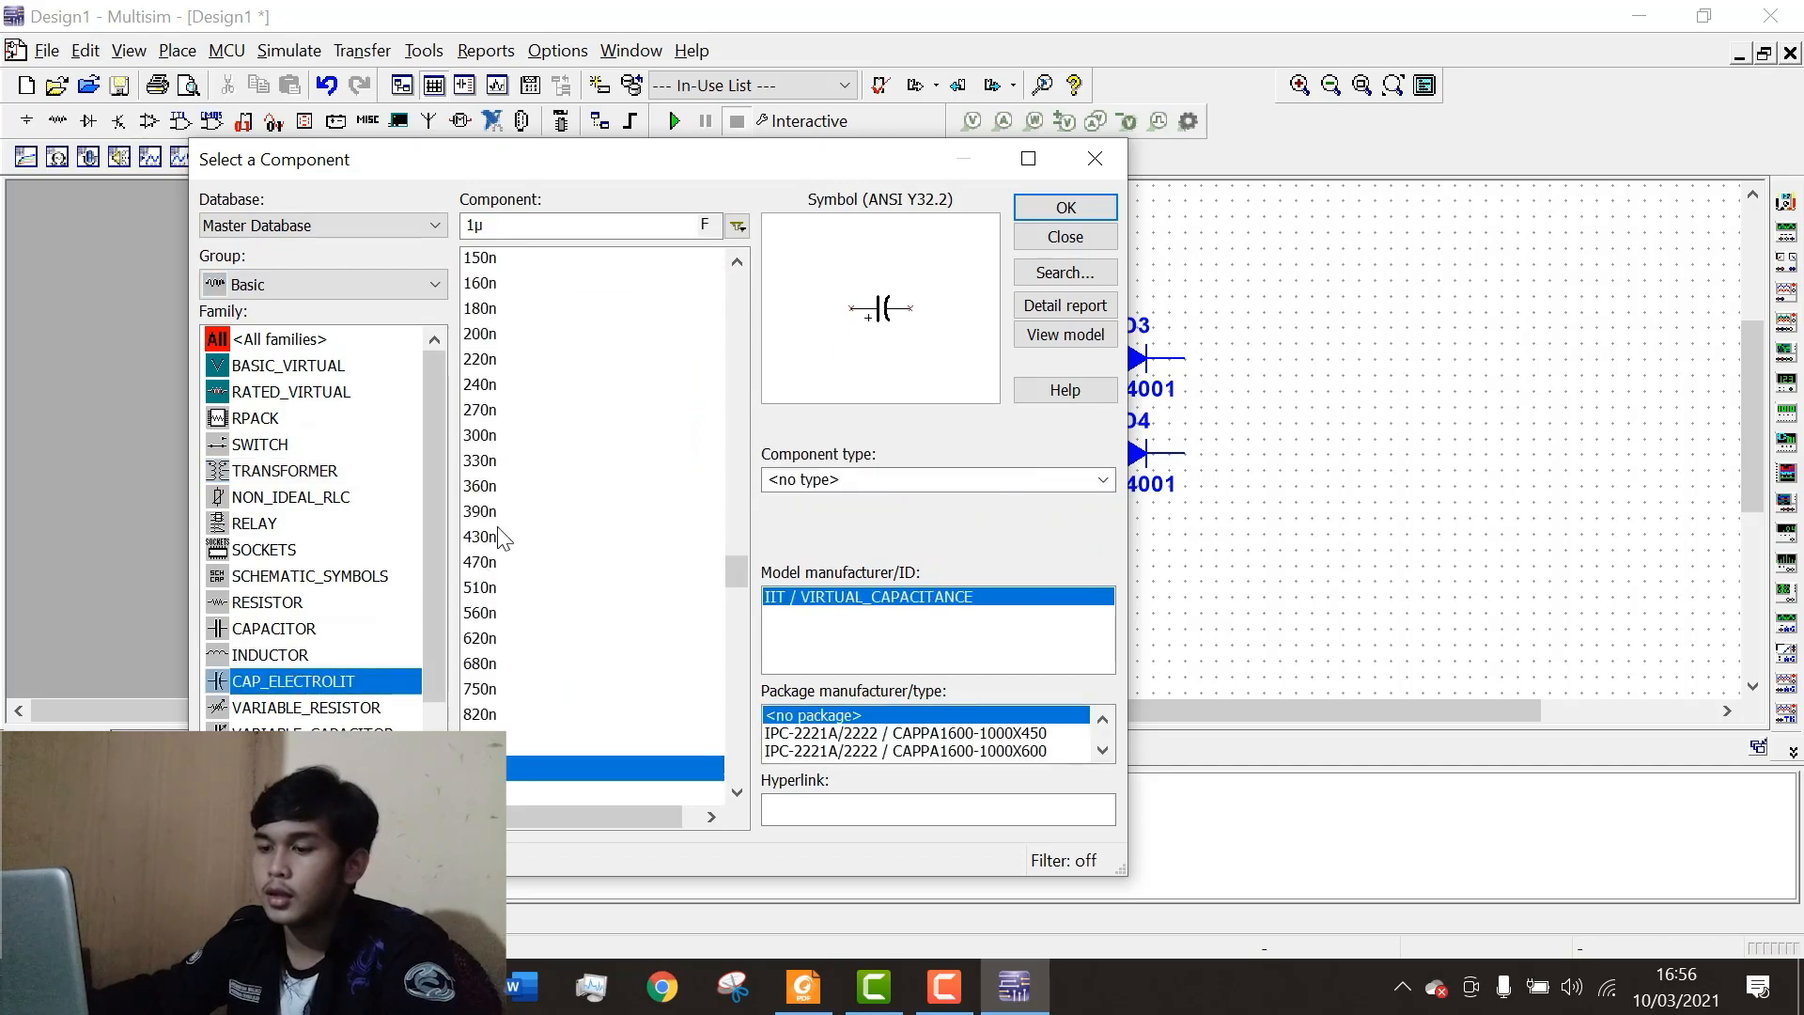
scroll(592, 625, down, 8)
scroll(592, 630, down, 8)
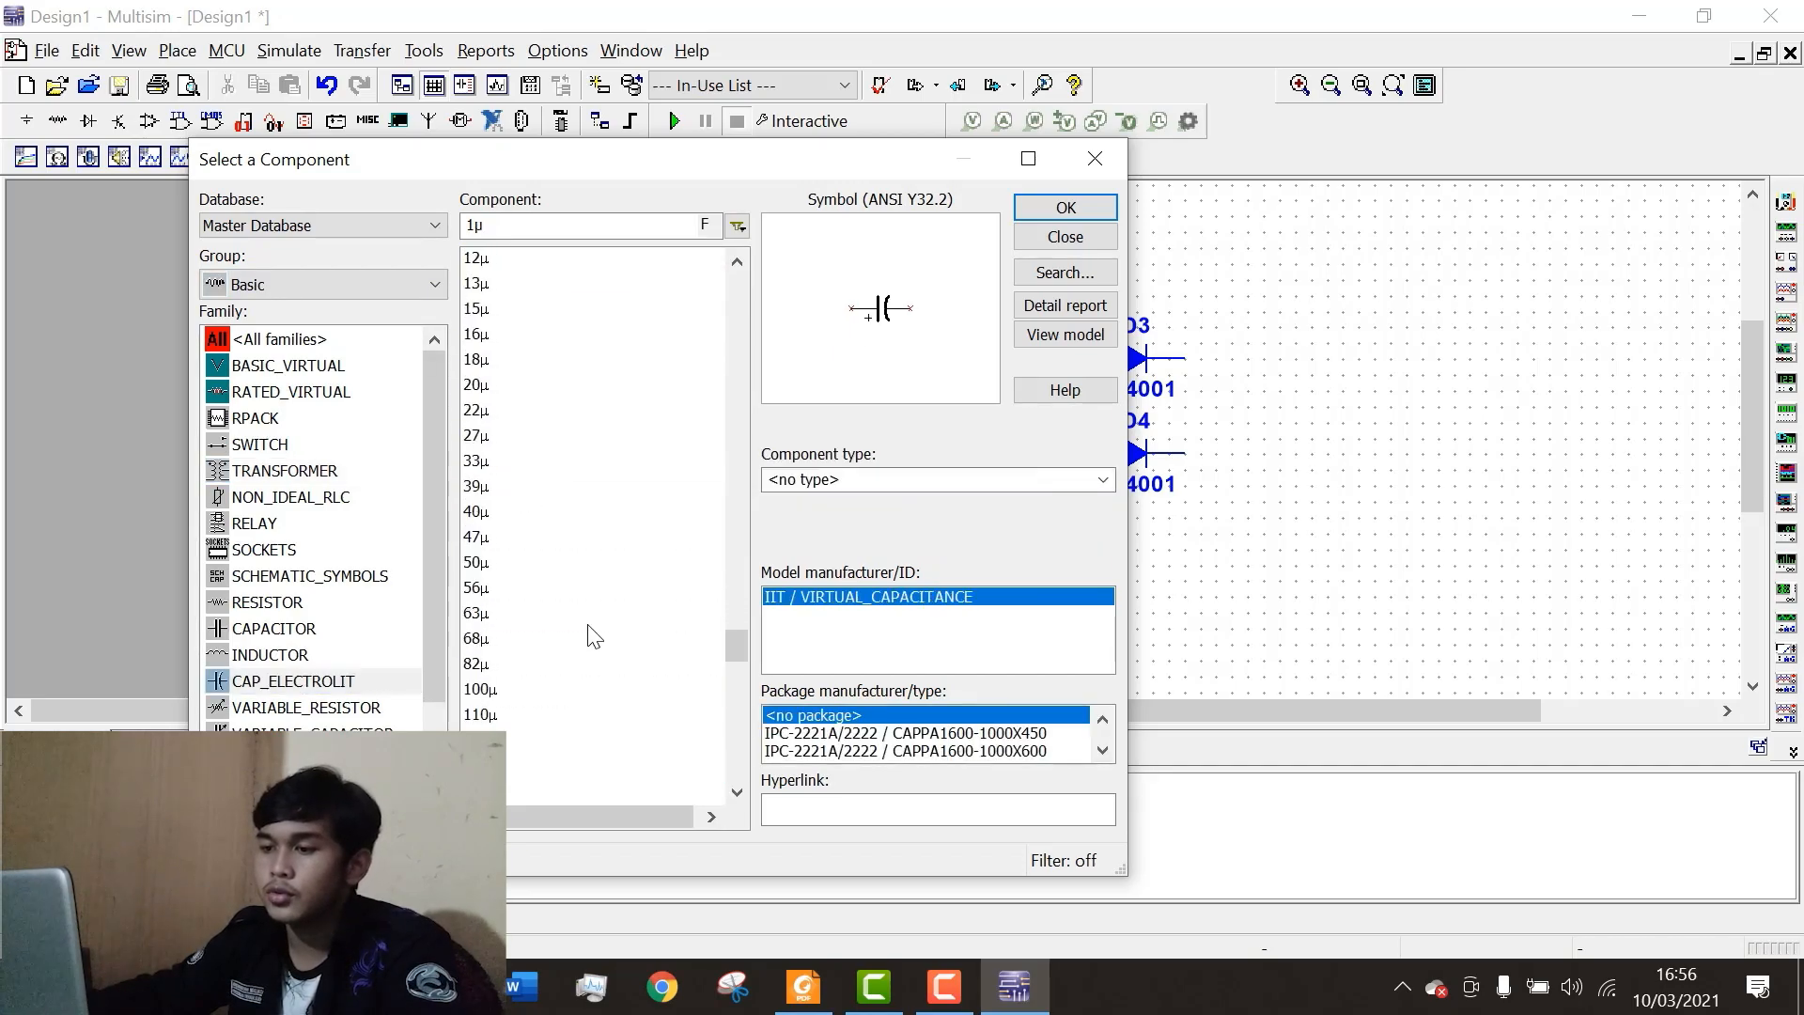
click(474, 461)
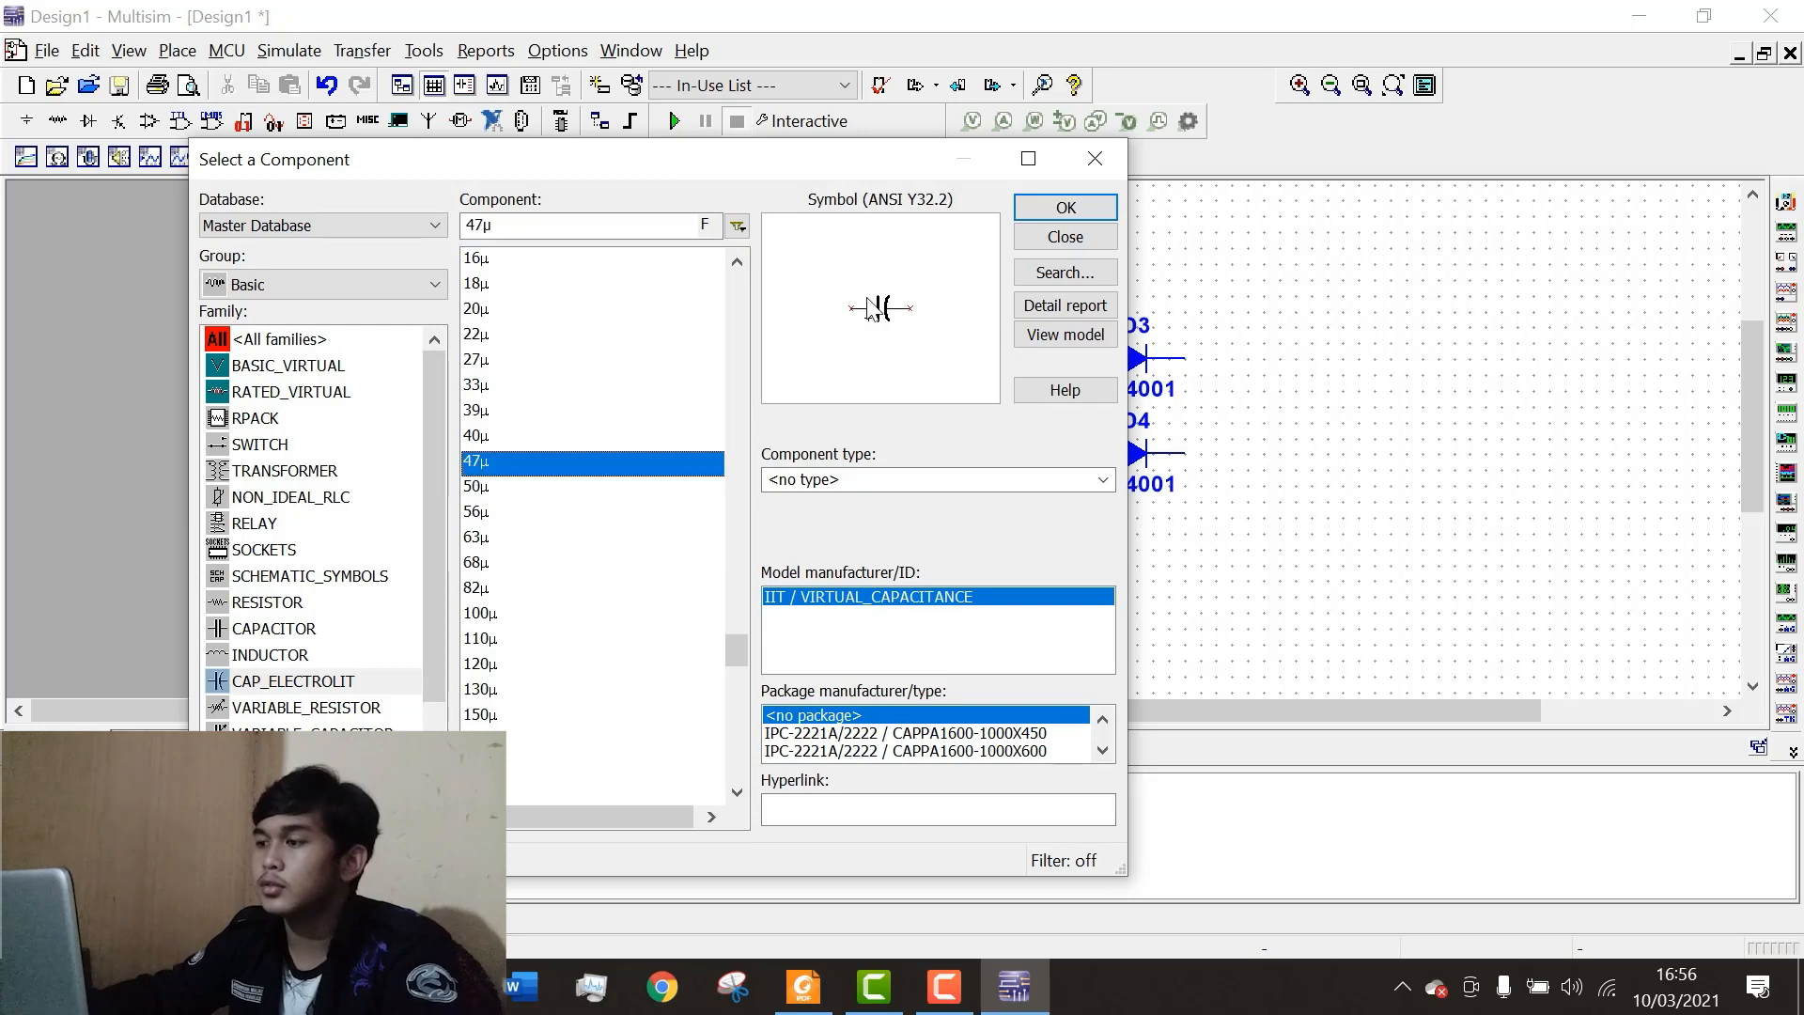
click(1065, 207)
click(1255, 422)
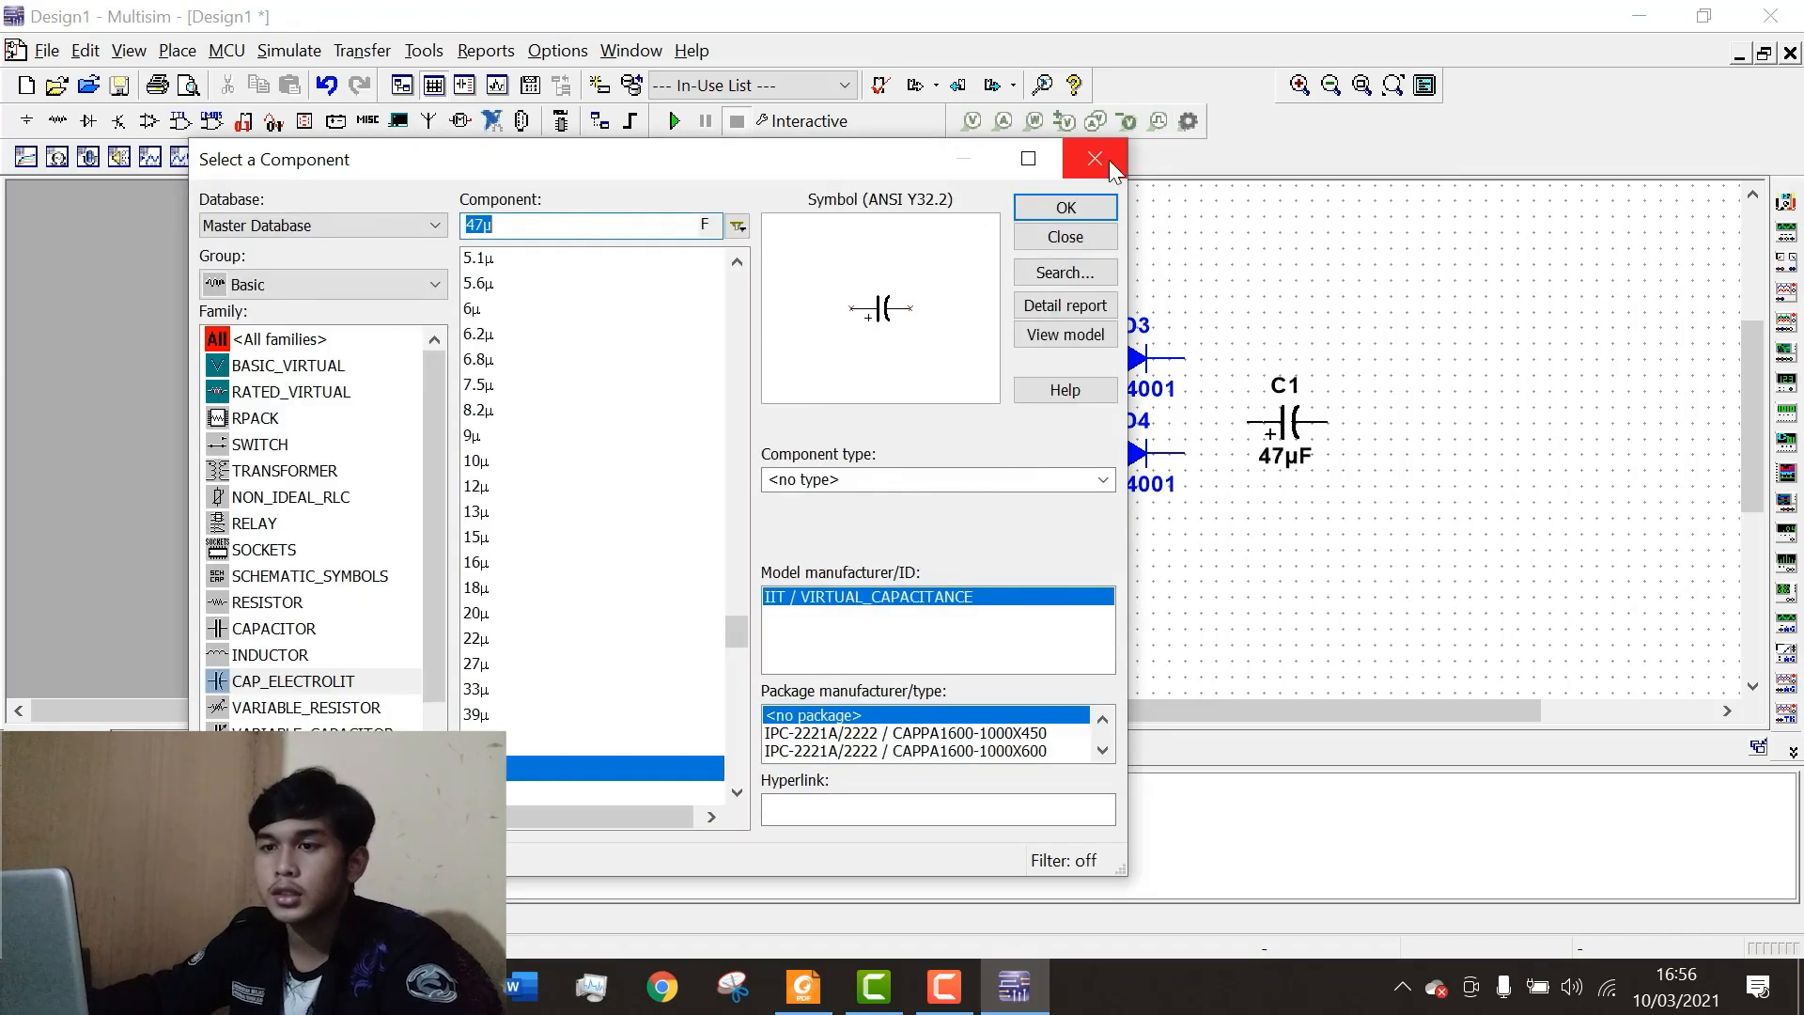
click(1094, 159)
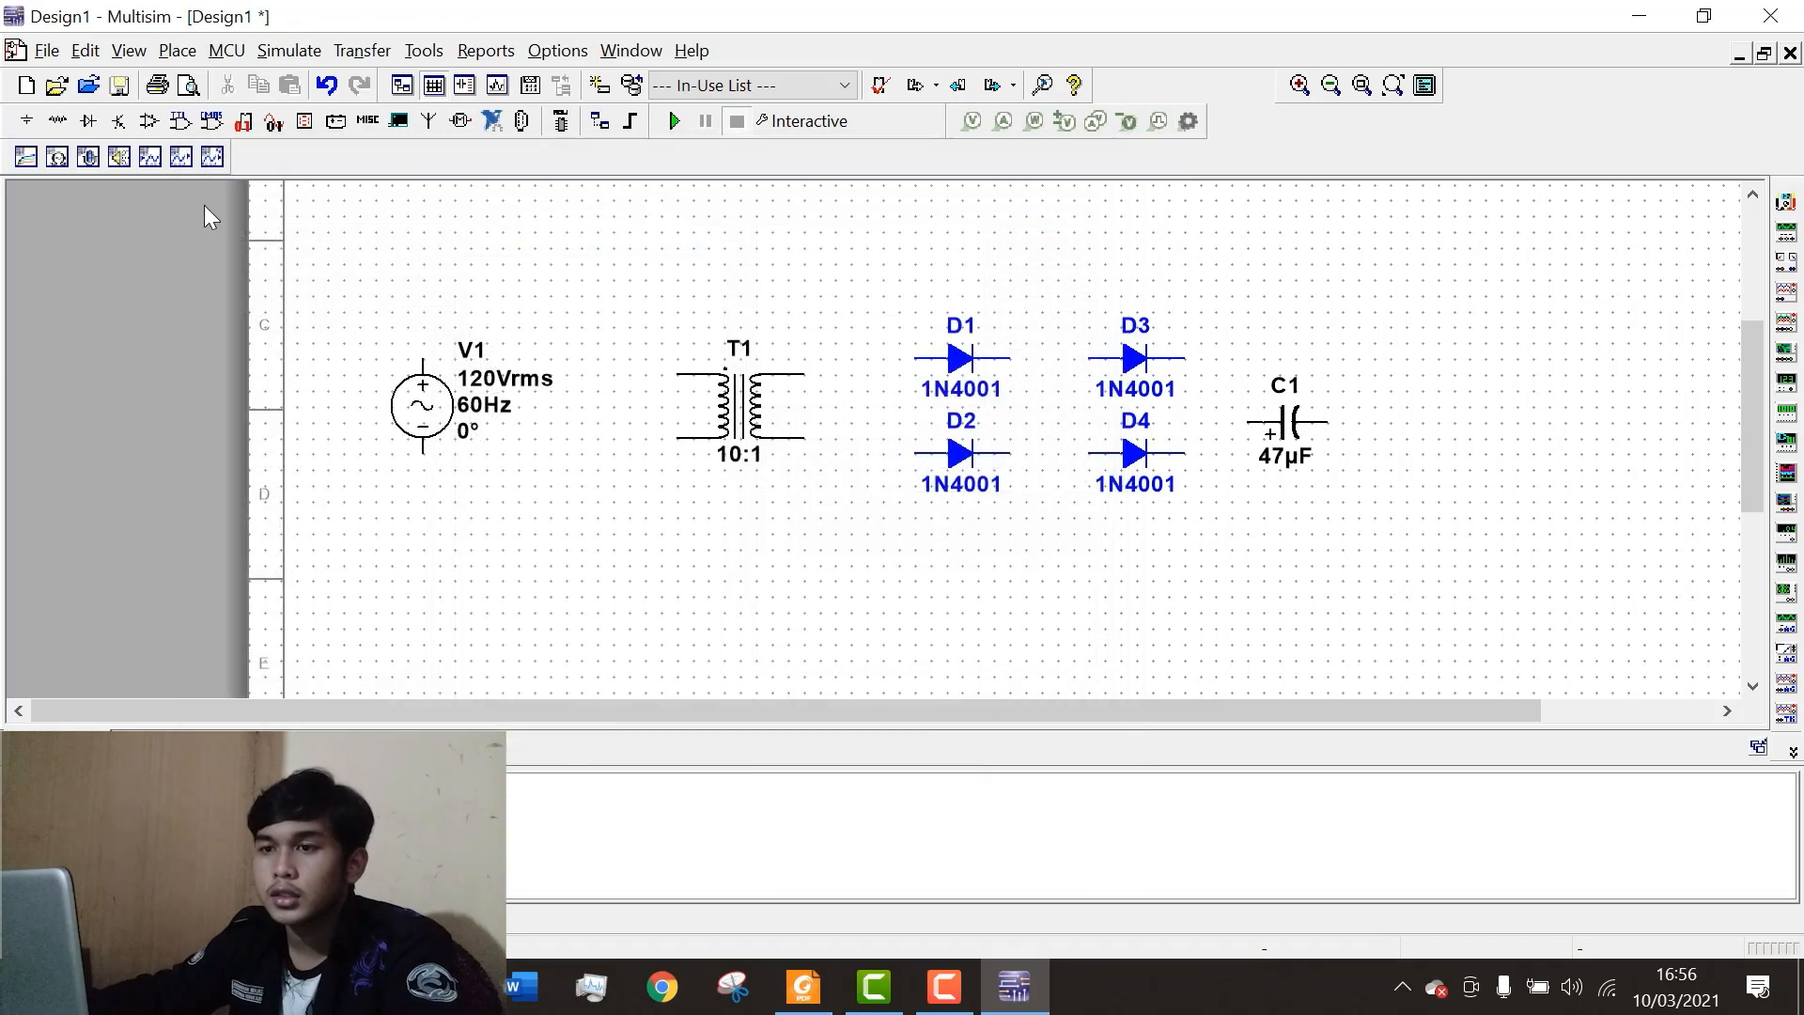
Place a 220 Ω resistor from the Basic group's RESISTOR family beside the capacitor, checking the value in the worksheet.
click(57, 120)
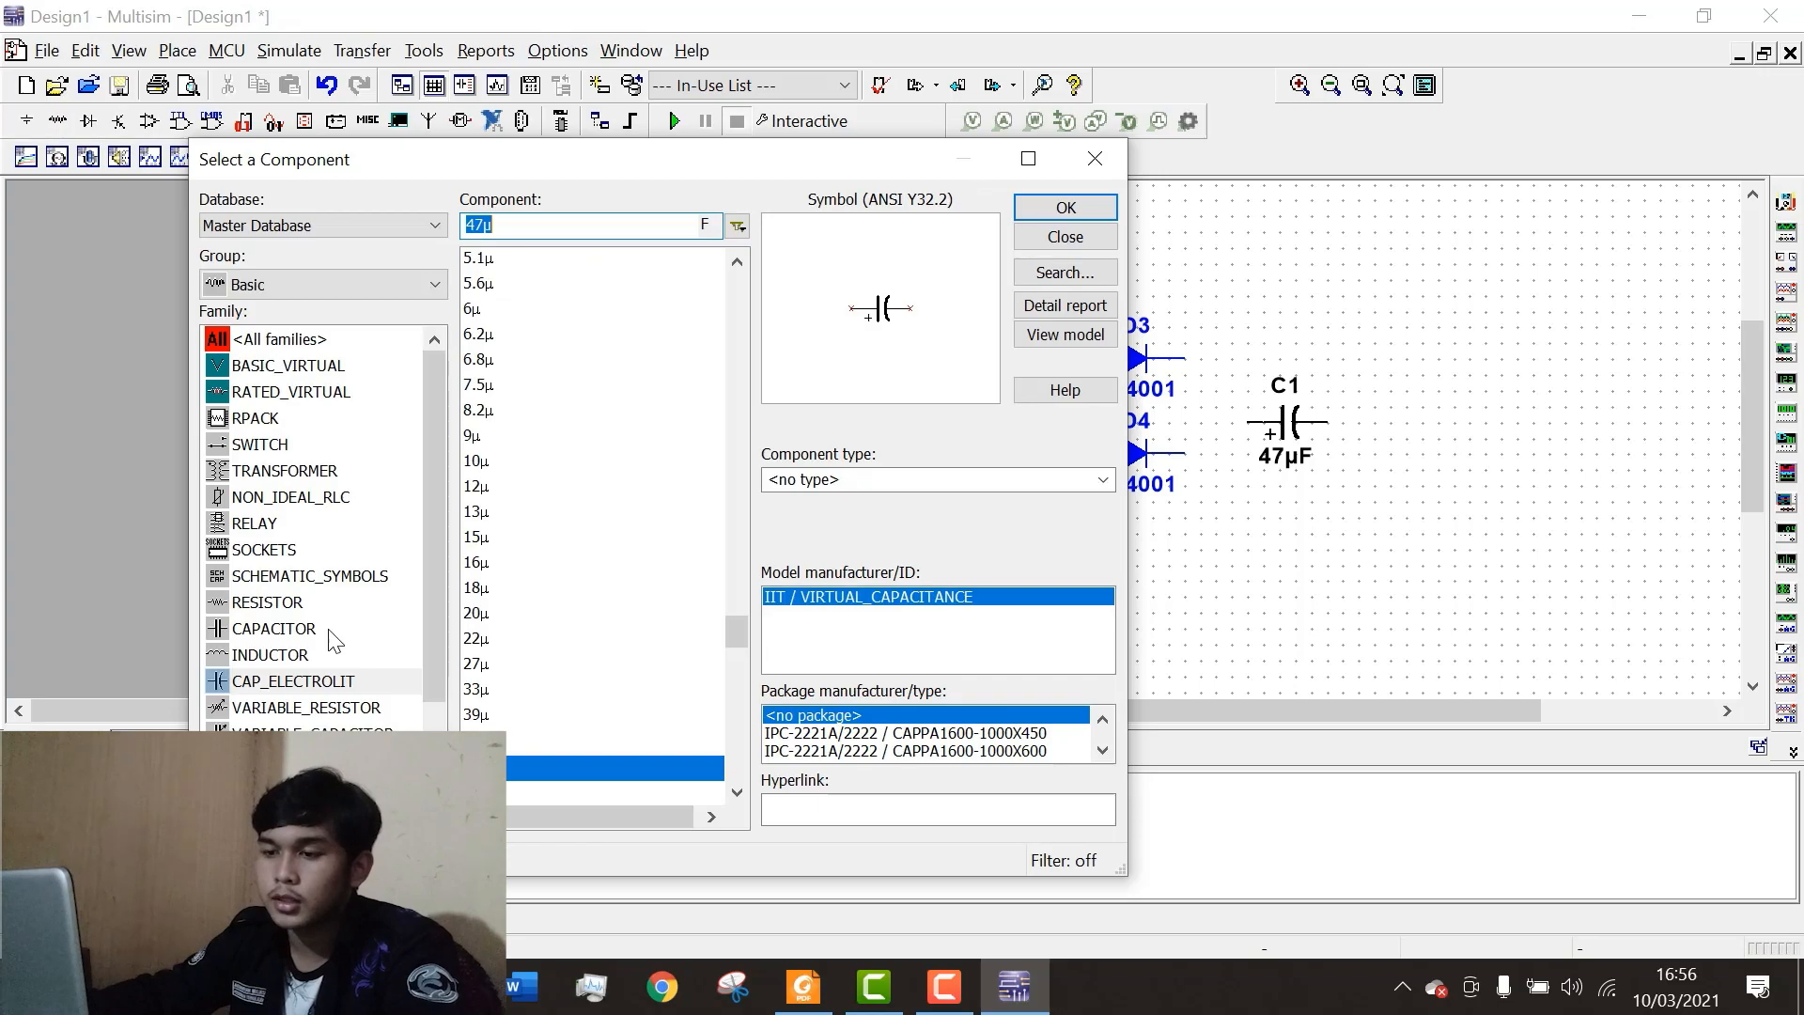
click(276, 607)
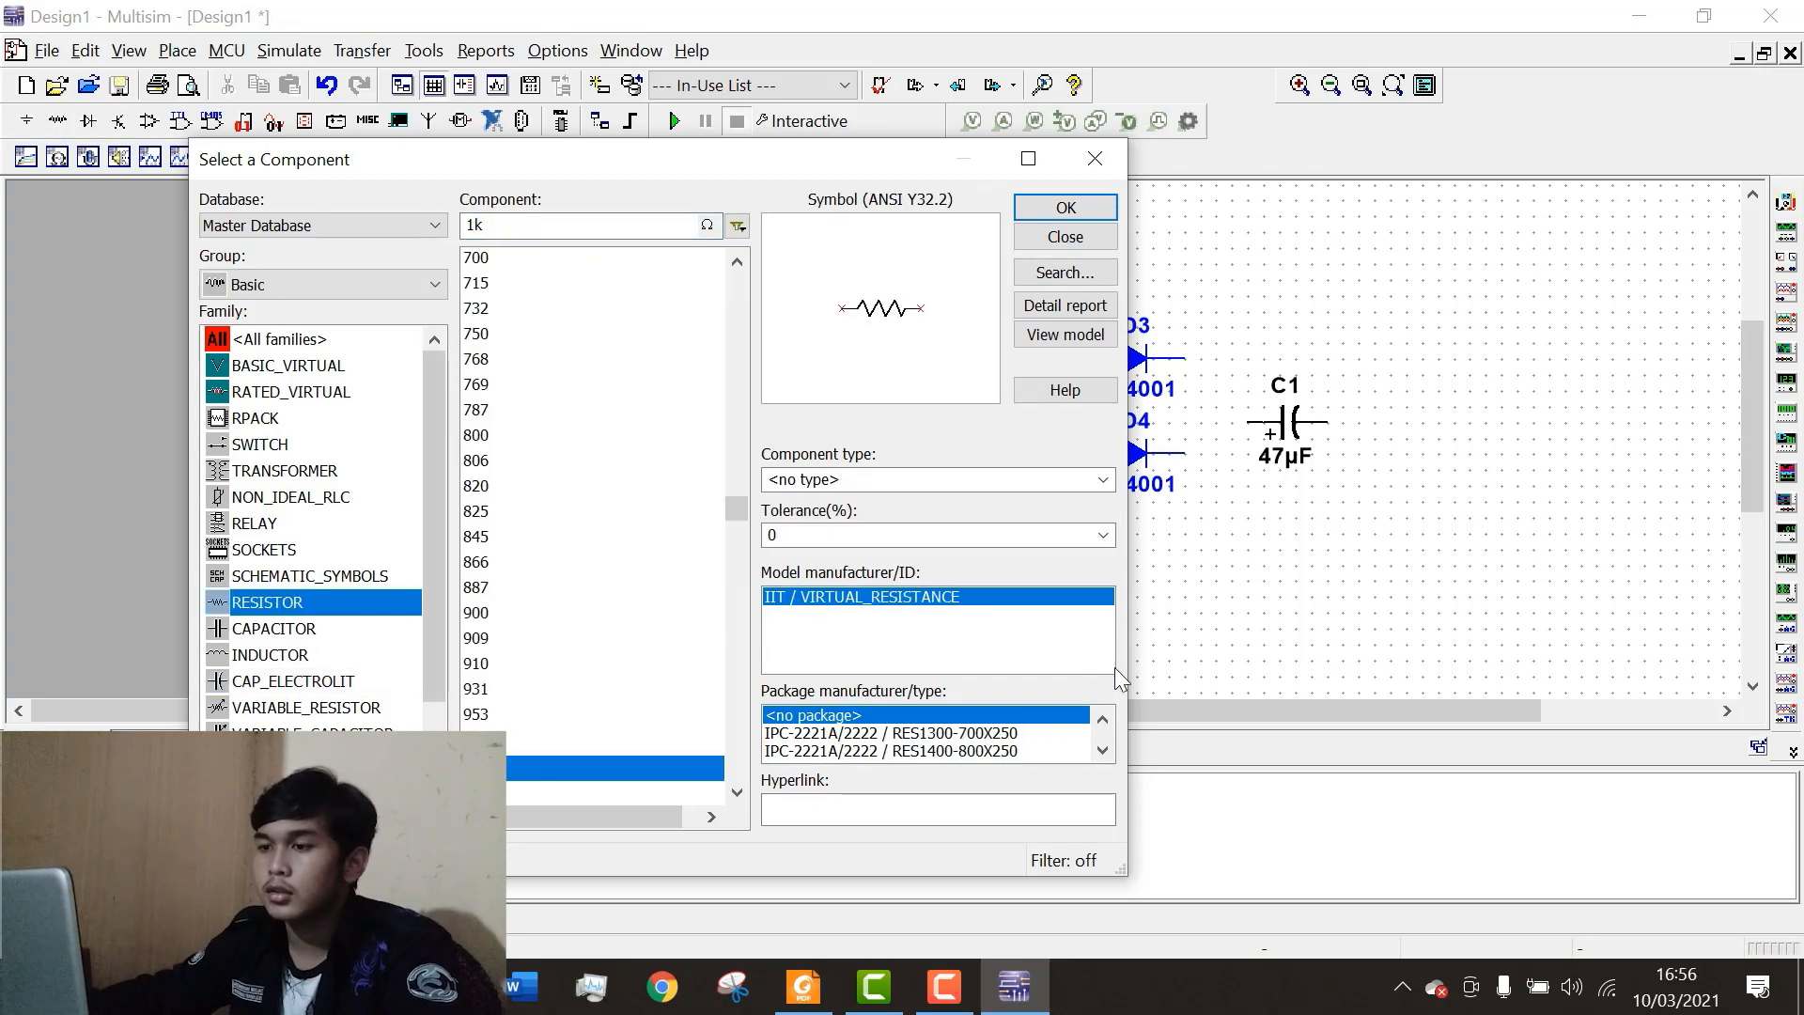
click(583, 226)
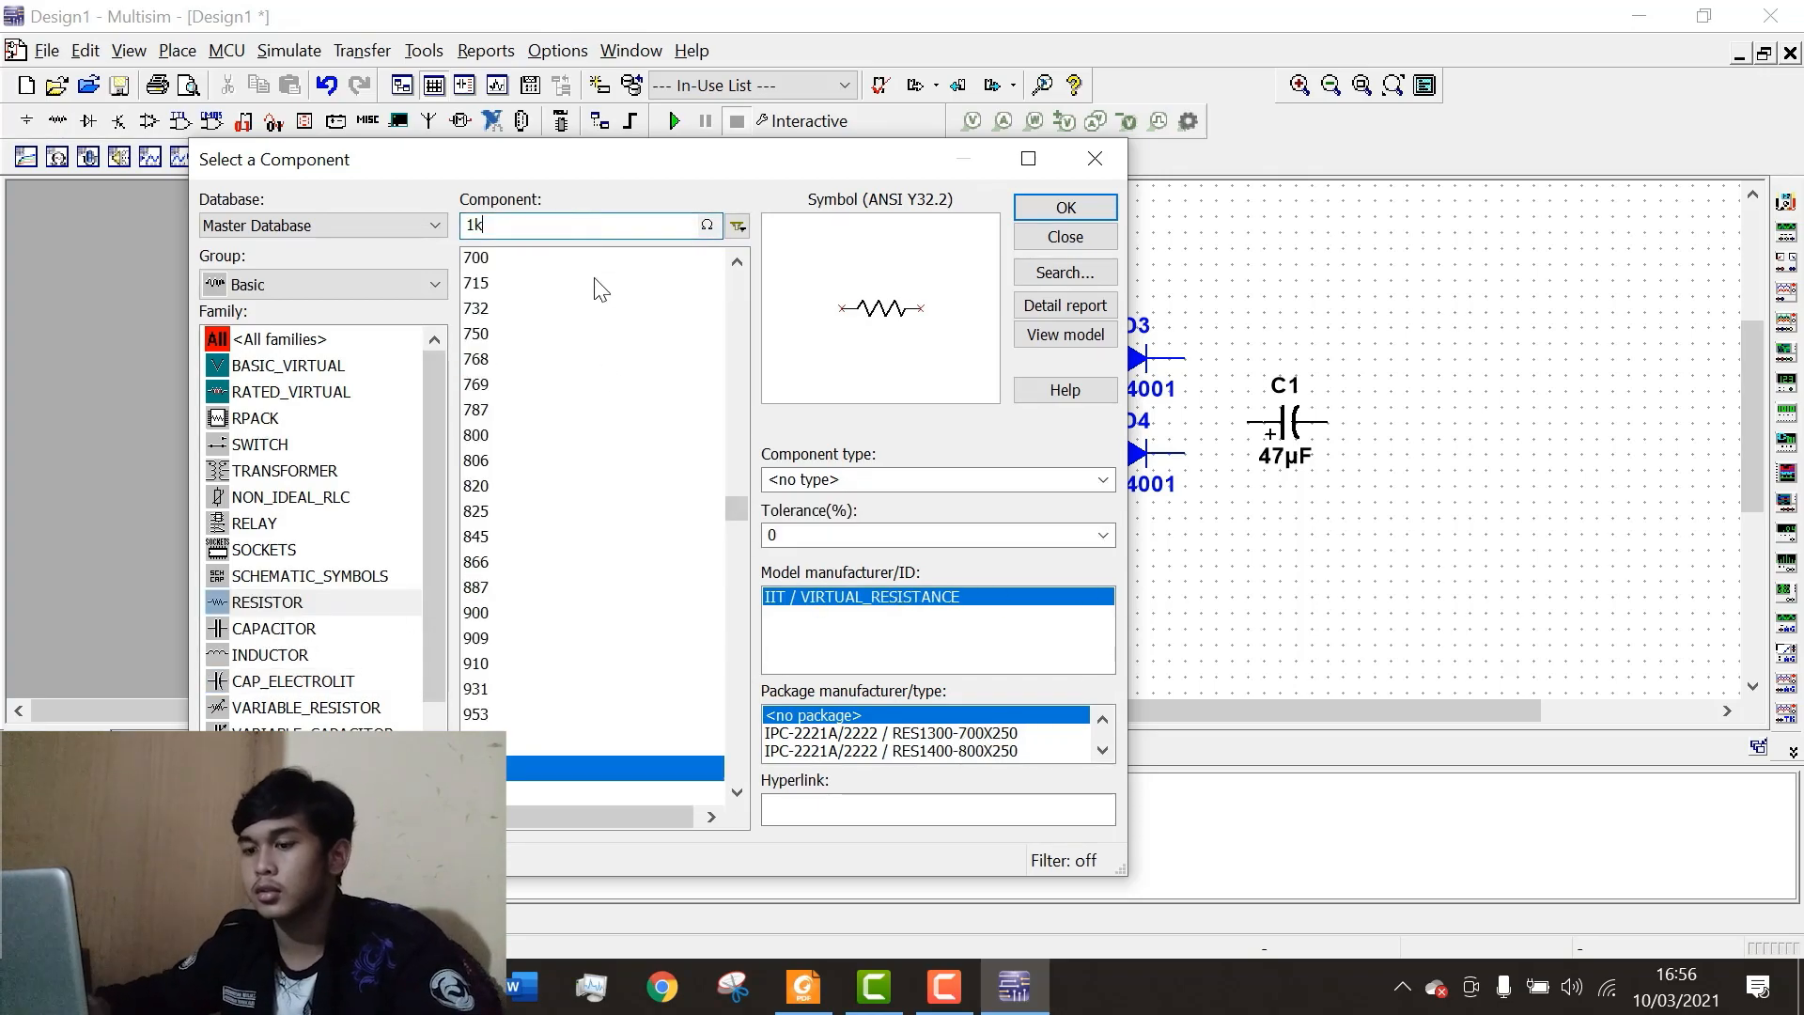
key(BackSpace)
key(BackSpace)
text(22)
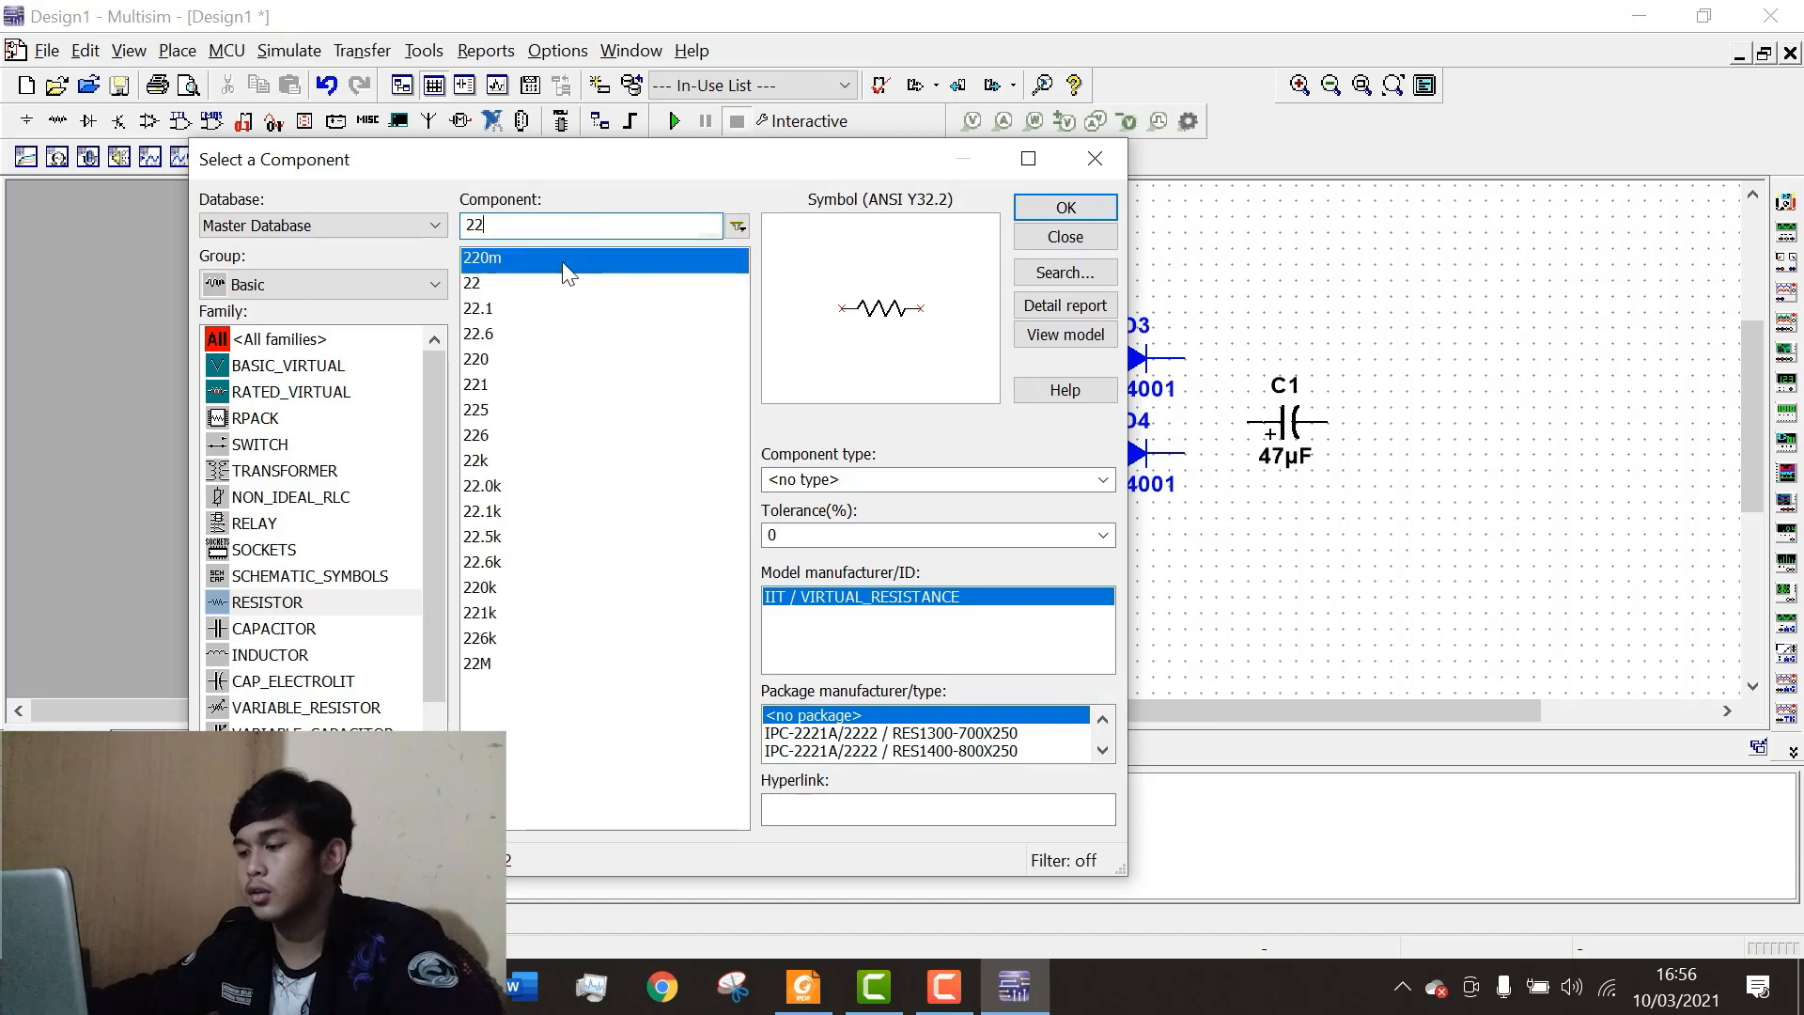
mouse_move(924, 1001)
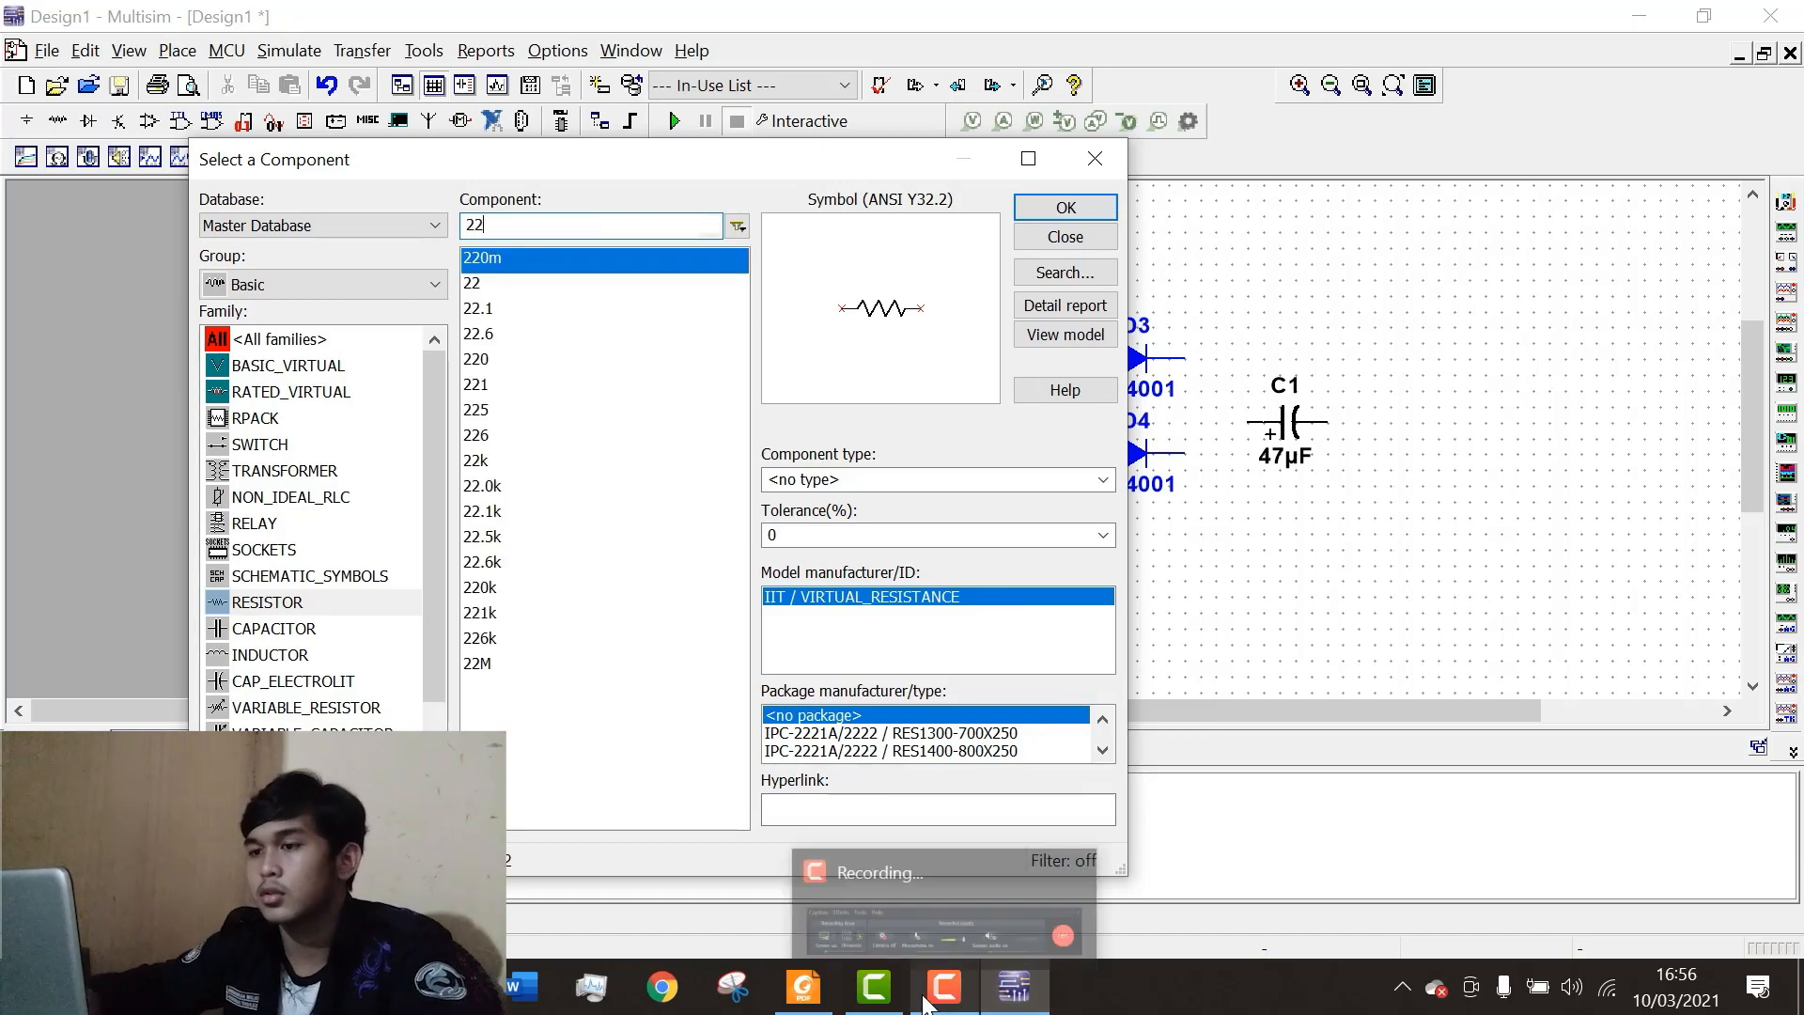
text(0)
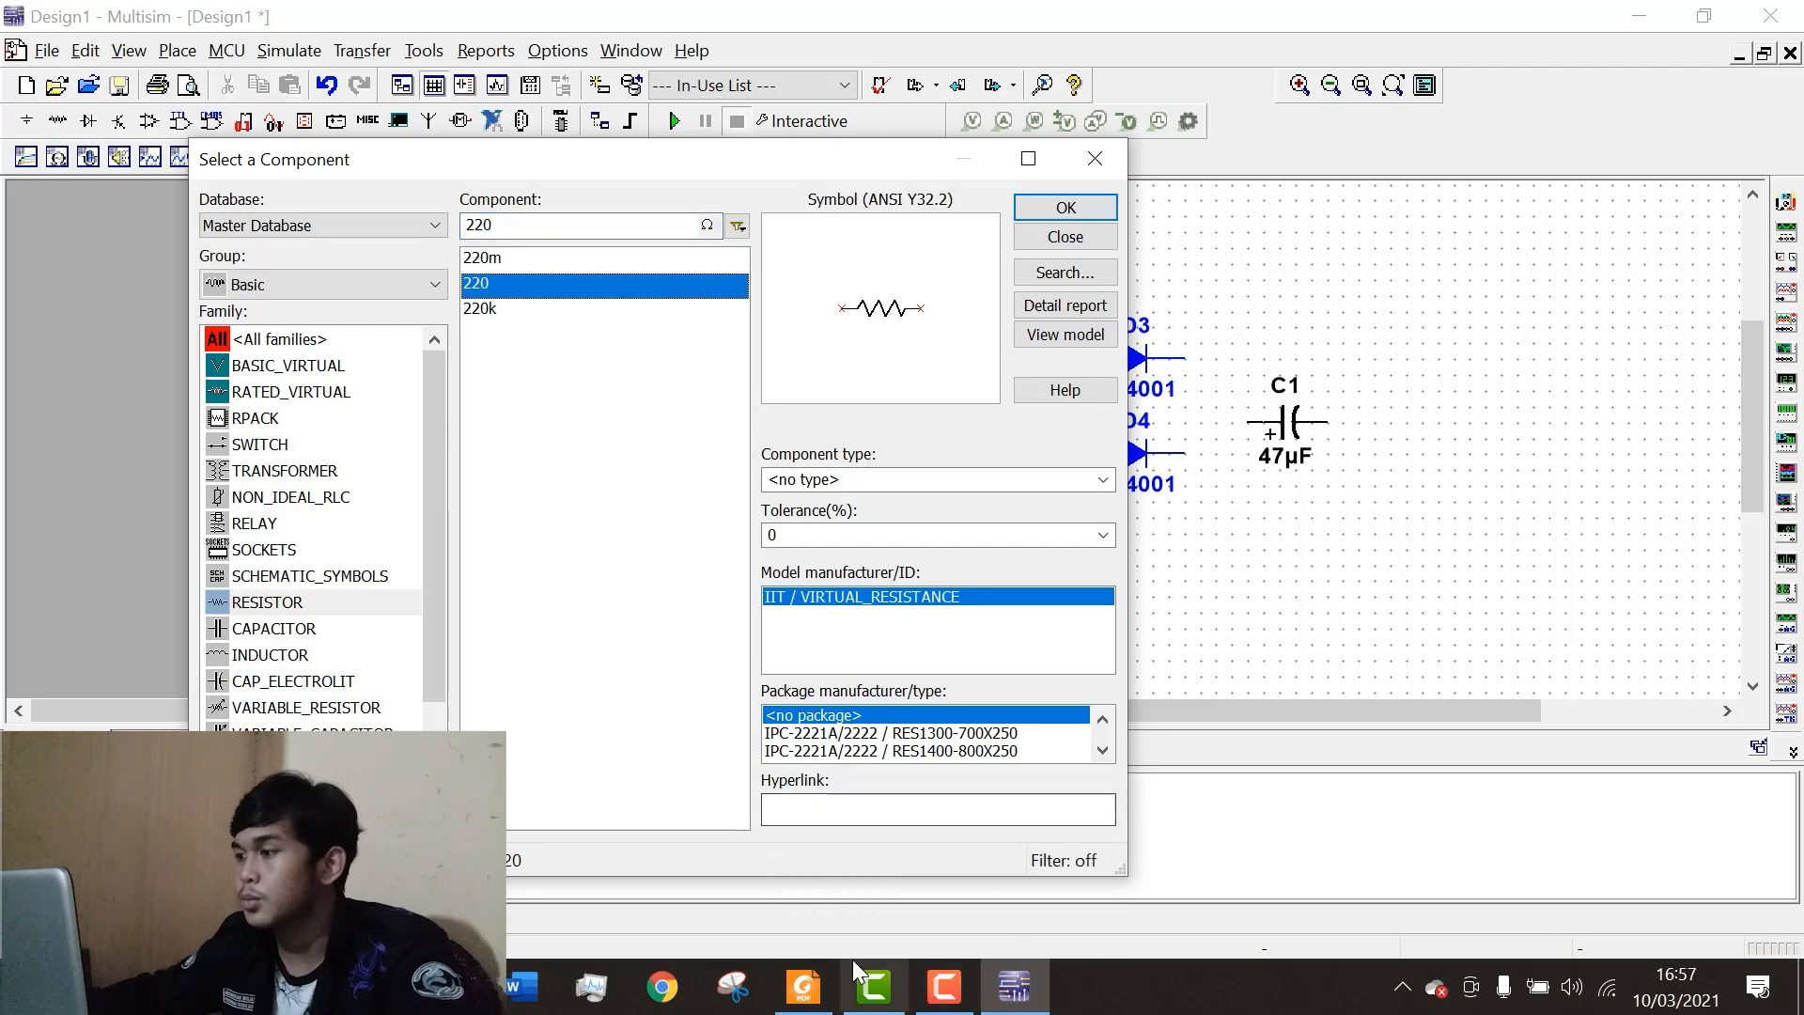
click(813, 988)
click(806, 988)
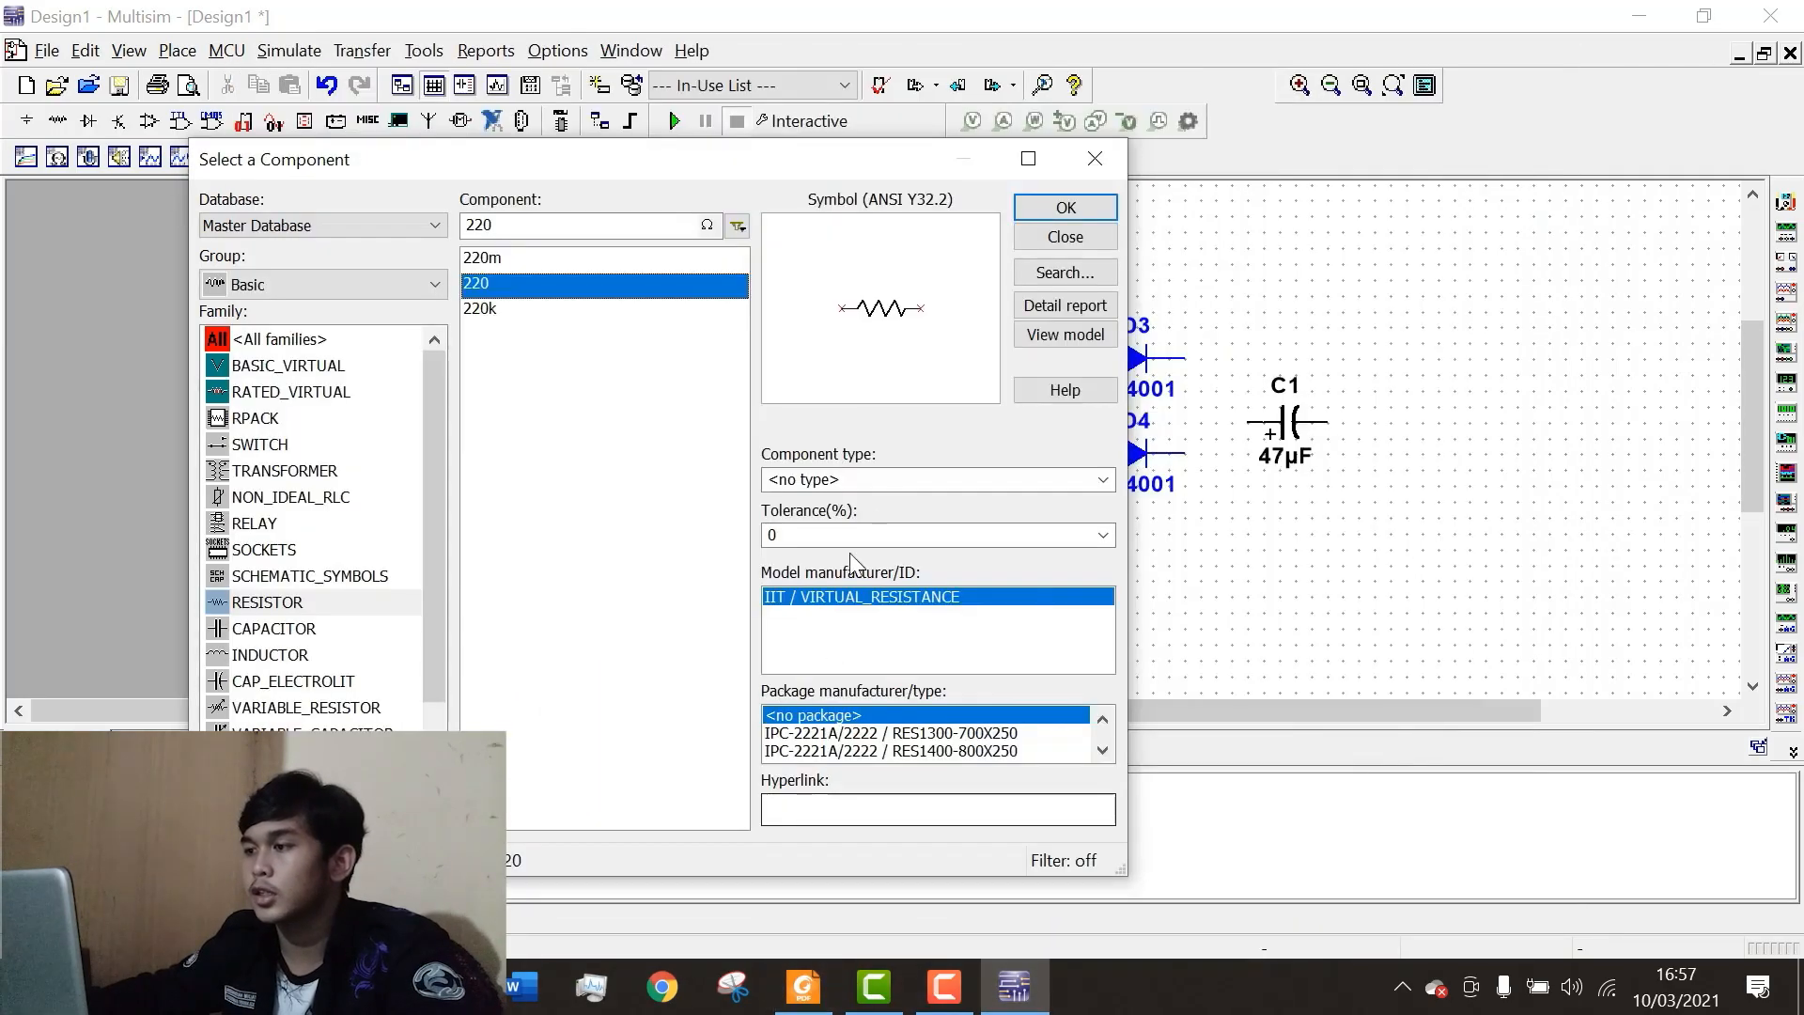
click(1064, 203)
click(1451, 449)
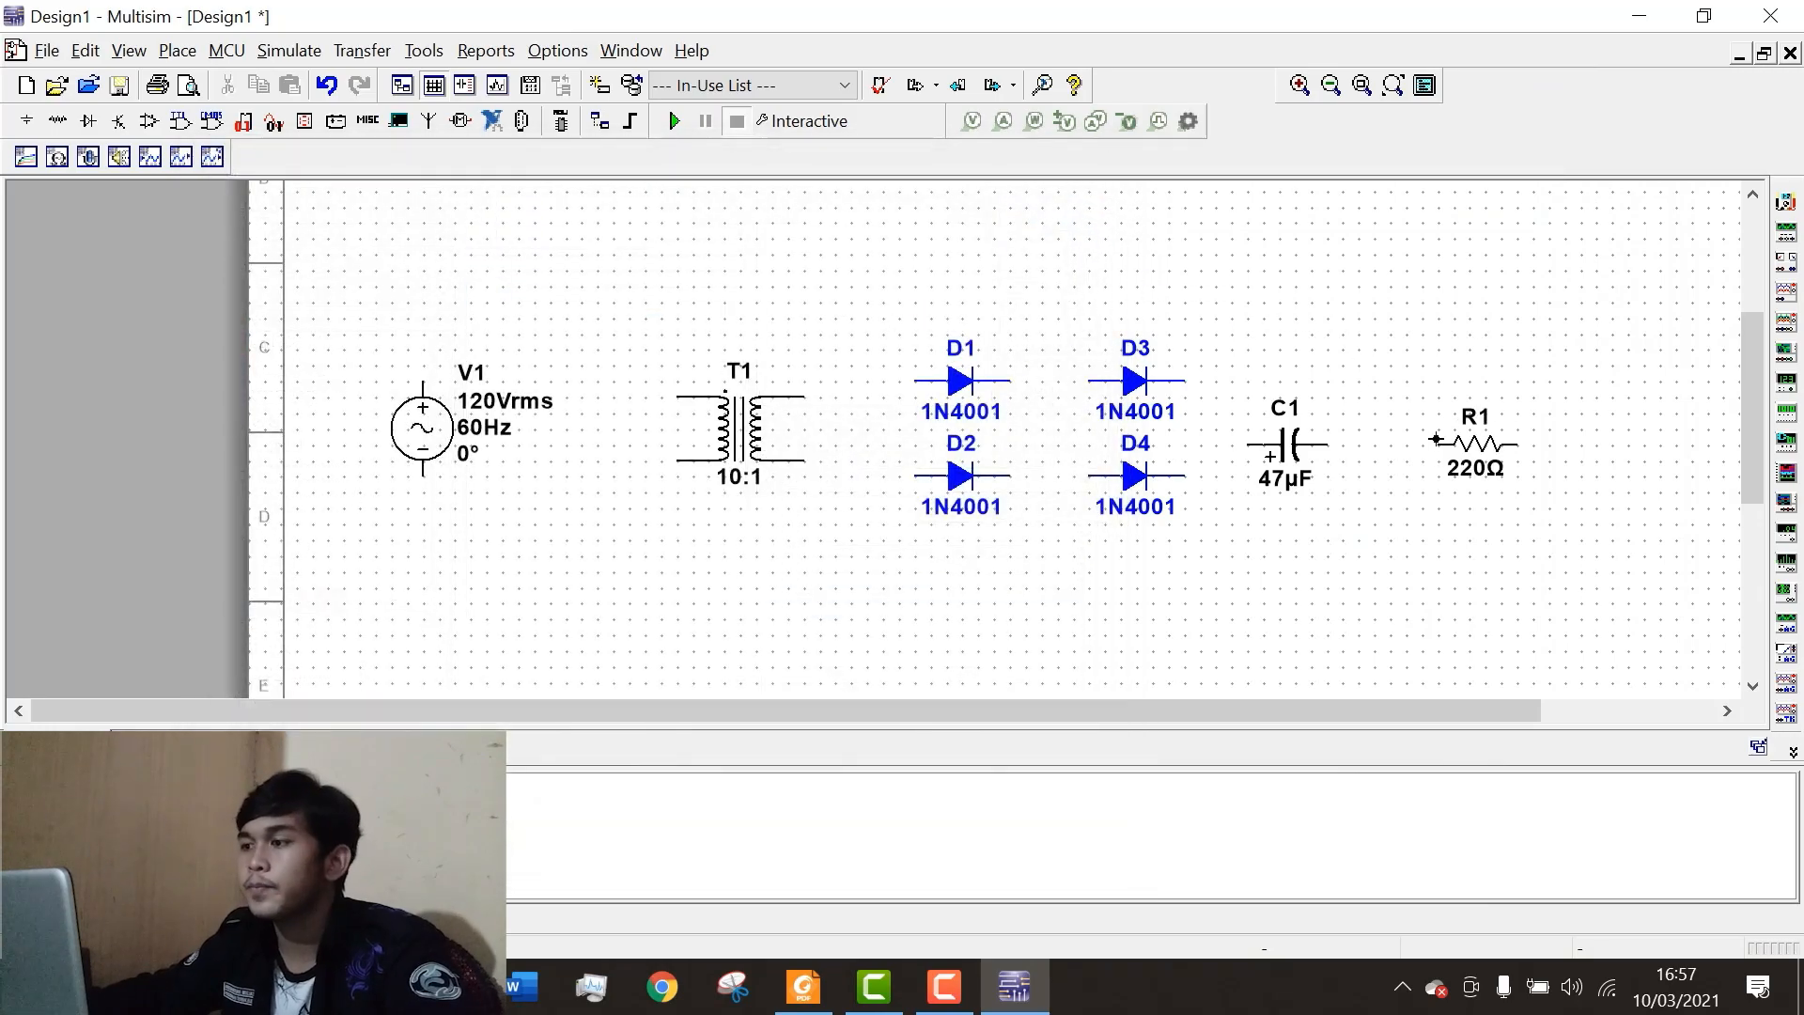
key(Escape)
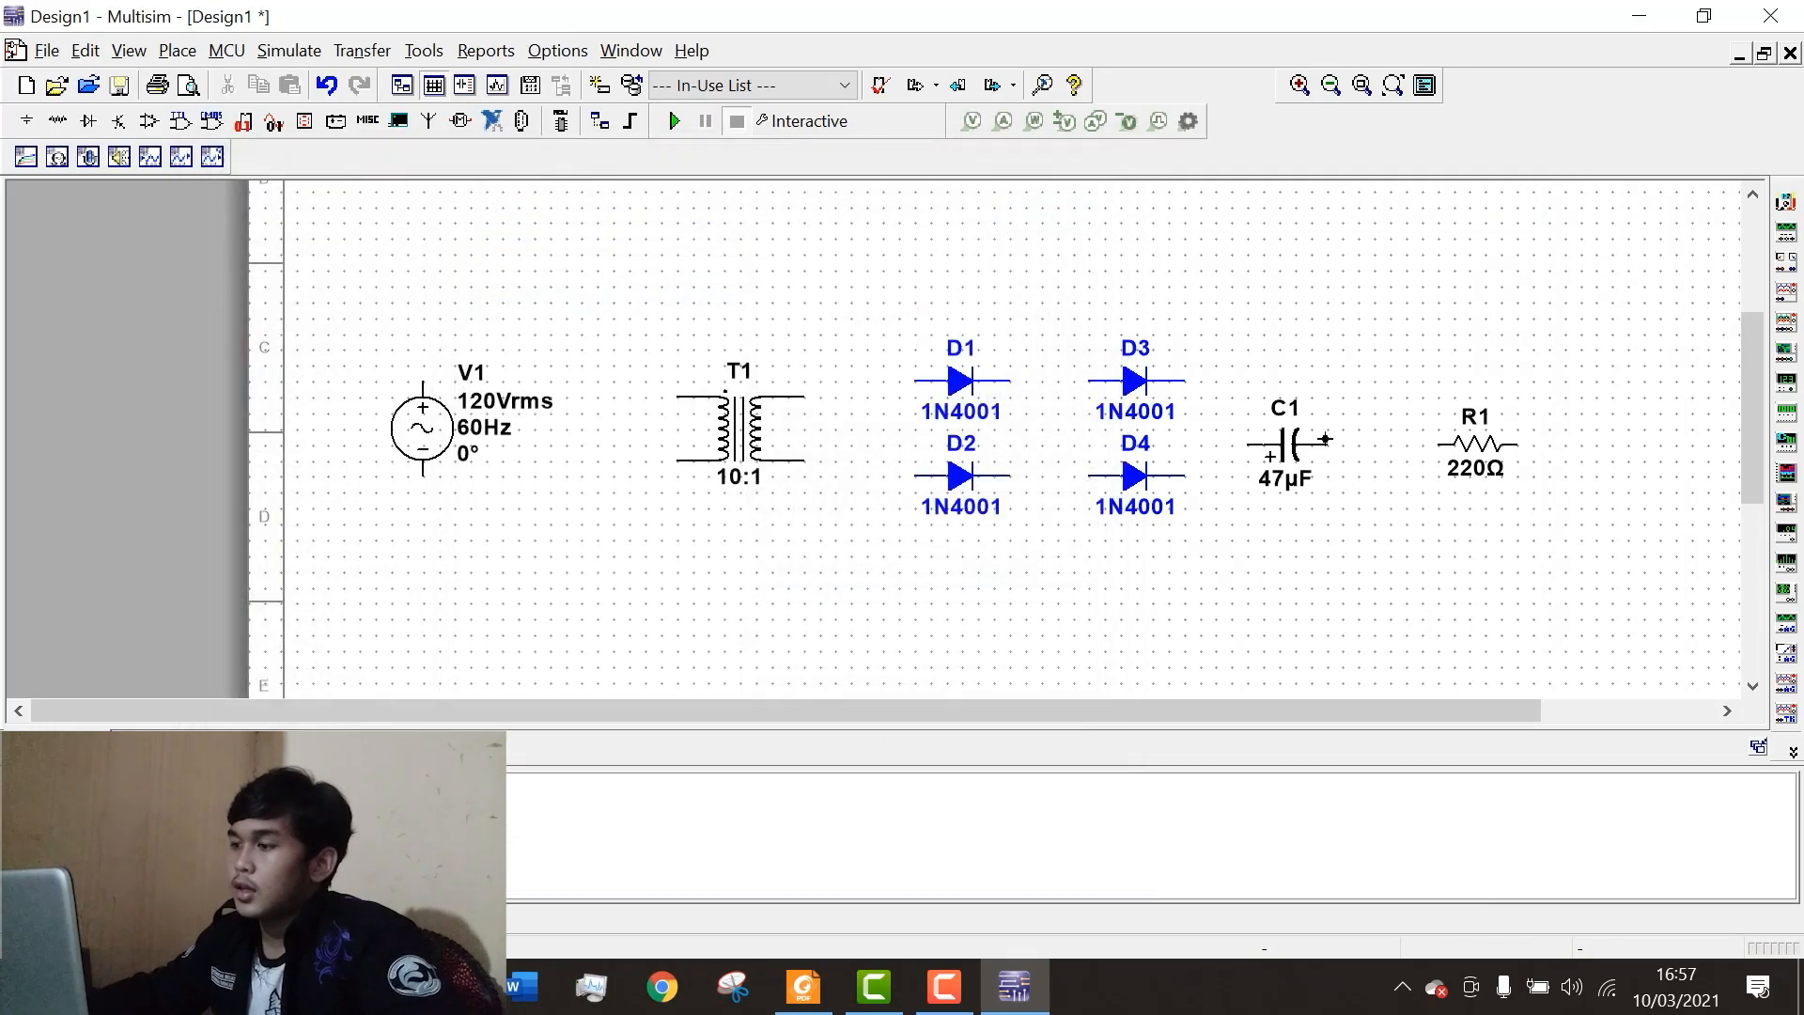
Rotate capacitor C1 and resistor R1 90° clockwise so both stand vertically.
right_click(1276, 448)
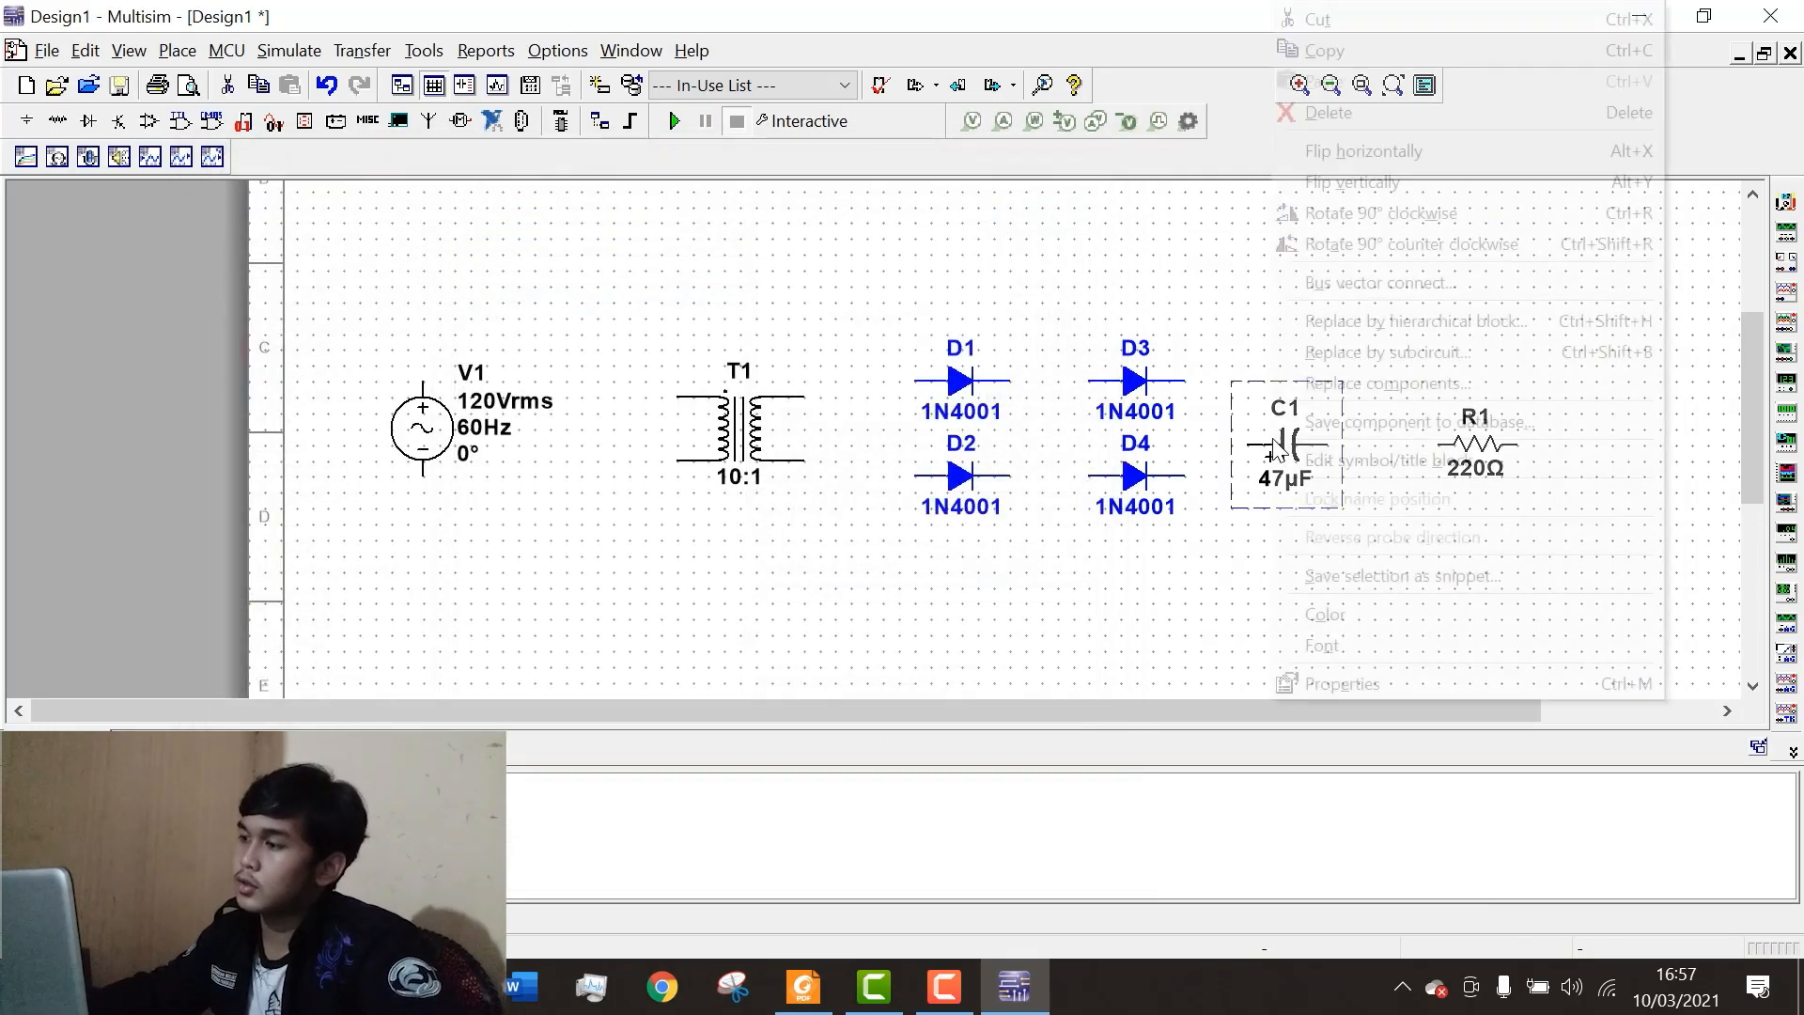
click(1377, 209)
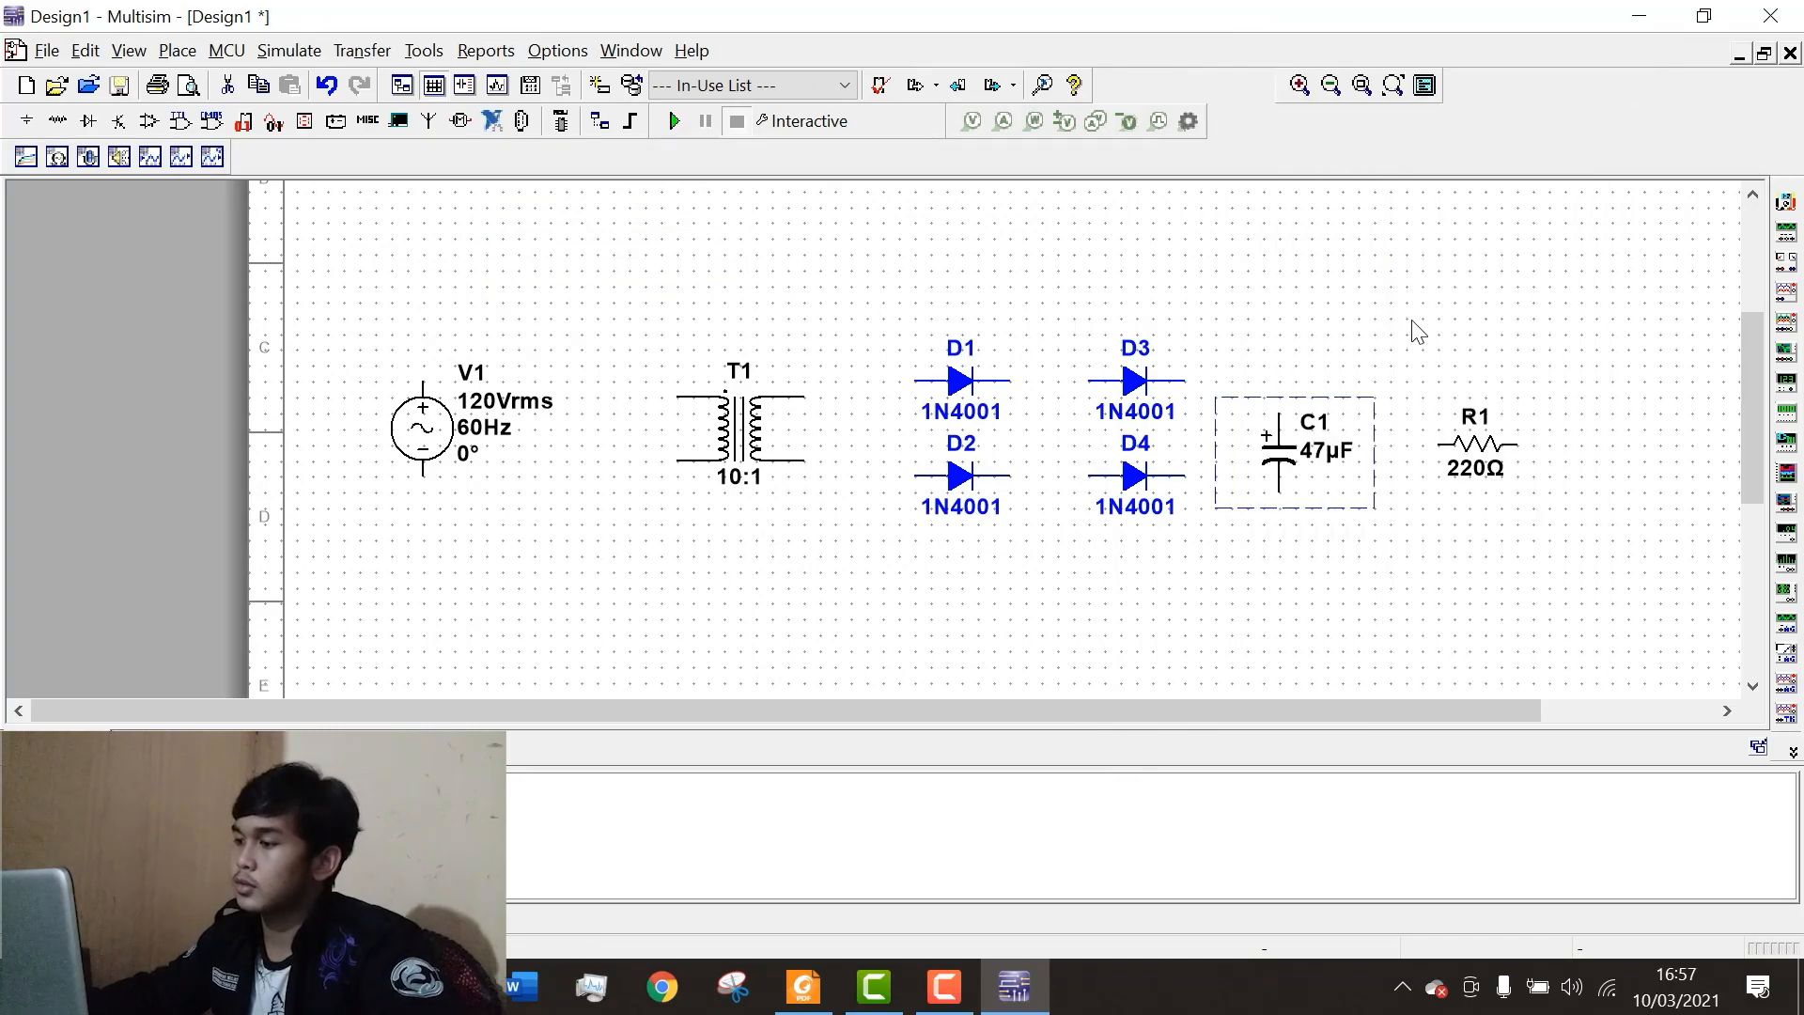
right_click(1494, 456)
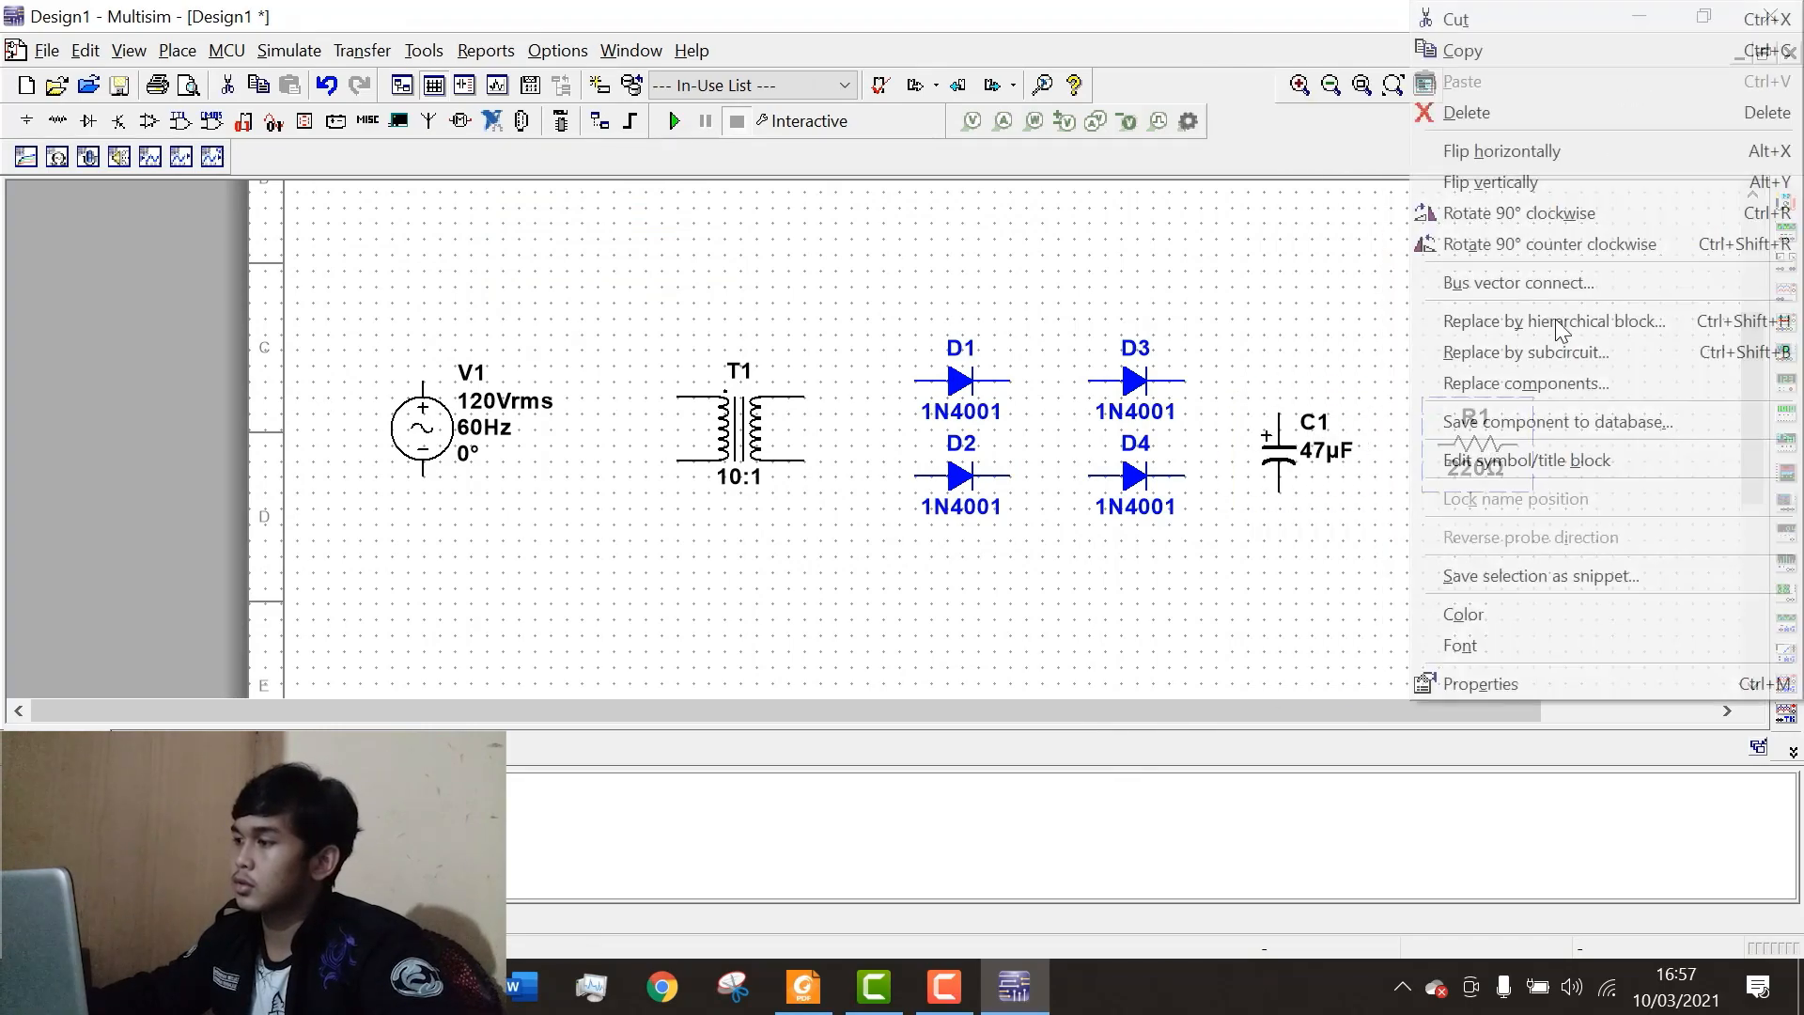
click(1546, 213)
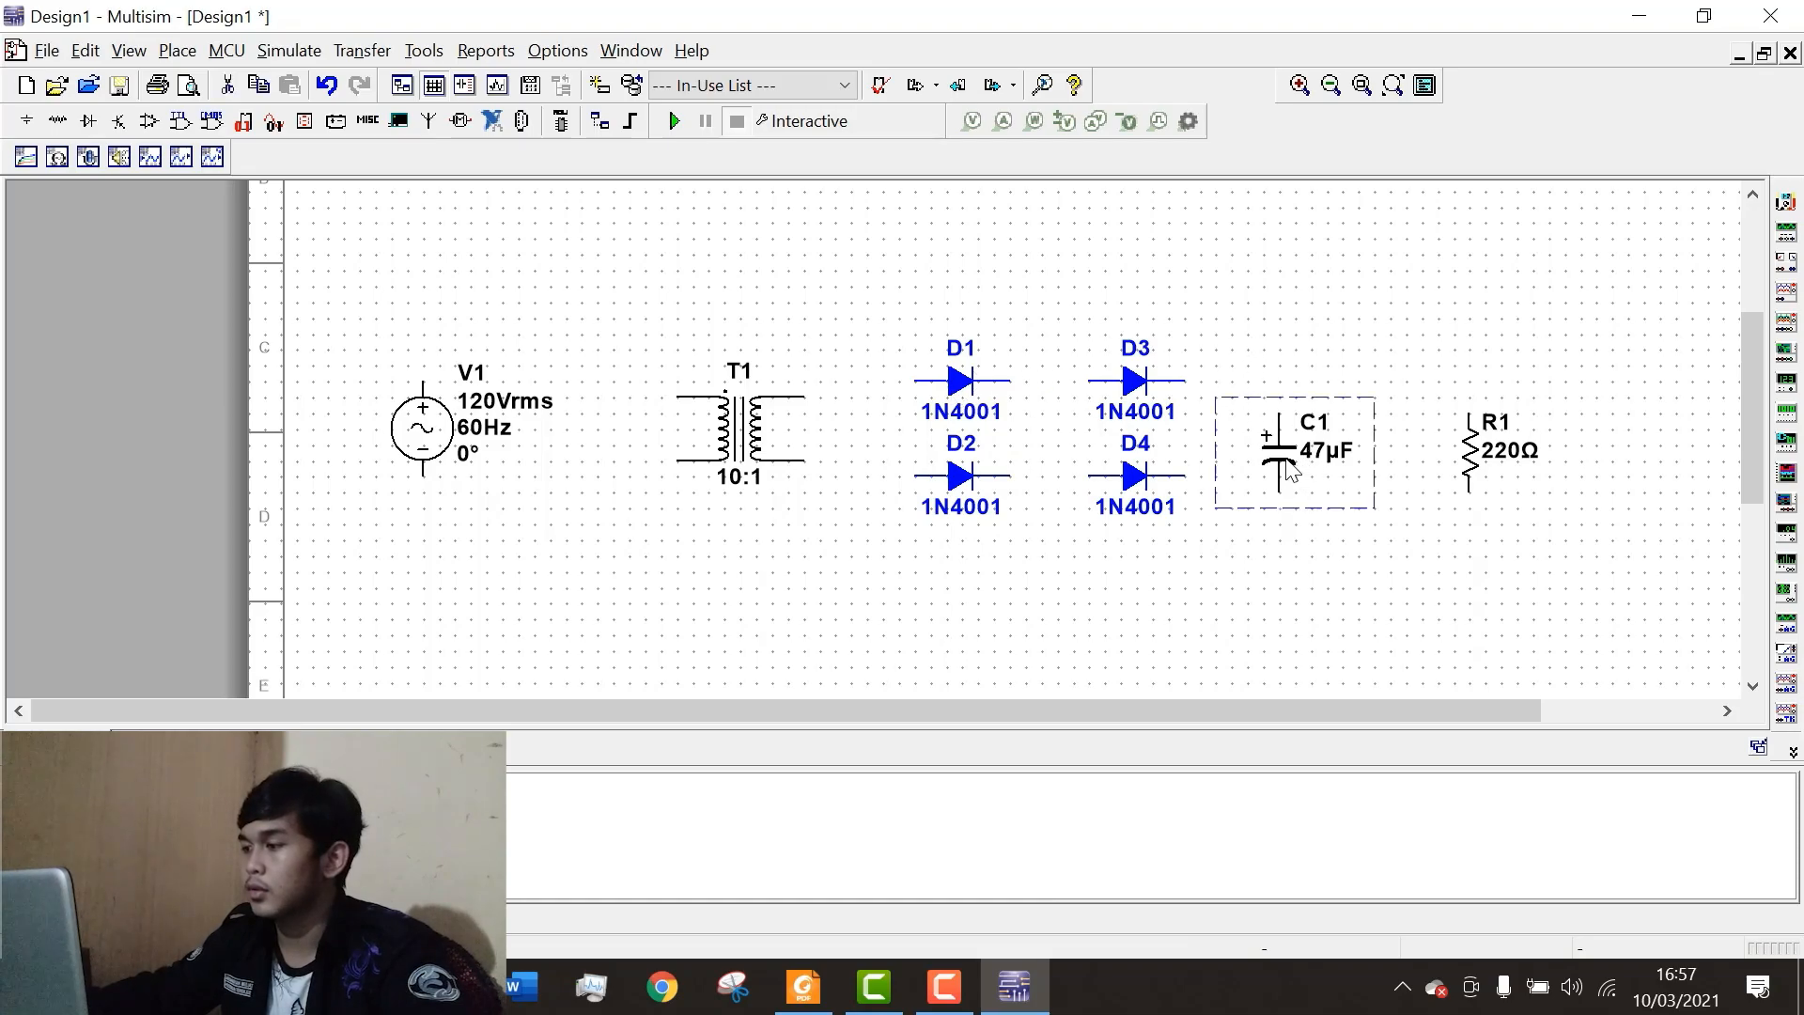
Move C1 and R1 farther away from the diodes, and shift D3 and D4 closer to D1 and D2.
drag(1289, 470, 1367, 452)
drag(1475, 465, 1536, 448)
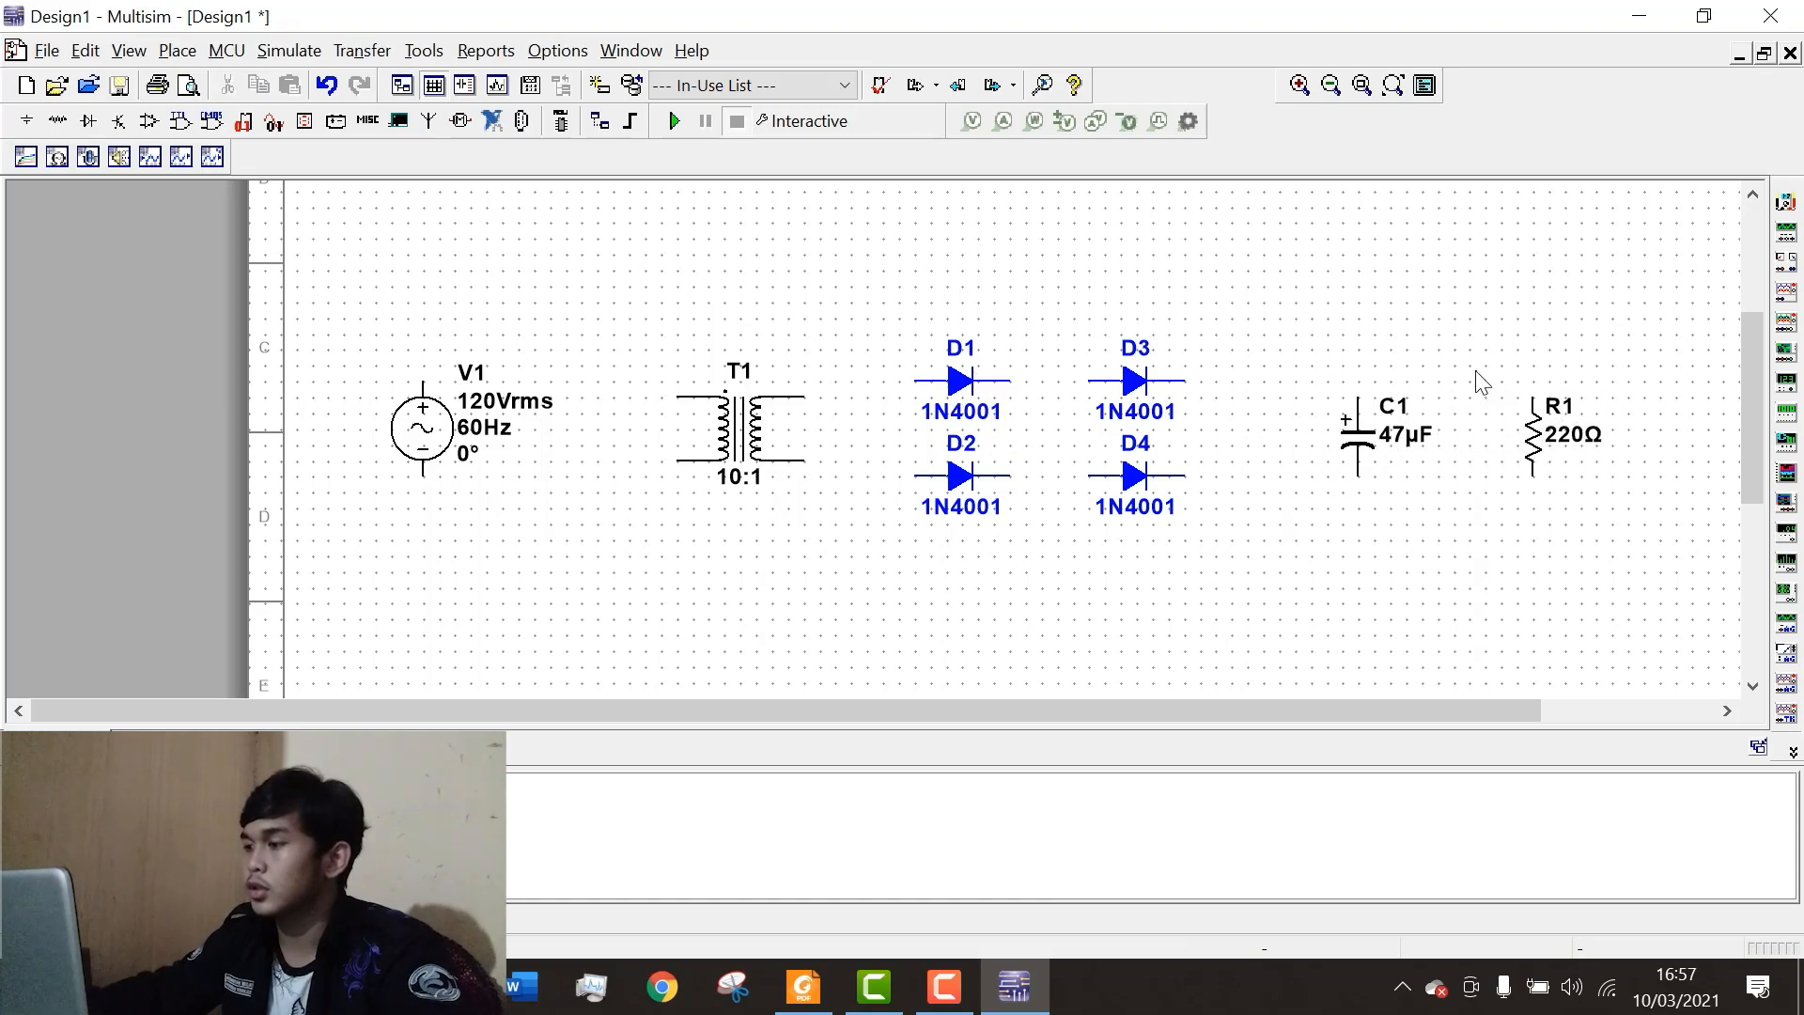
drag(1389, 441, 1462, 453)
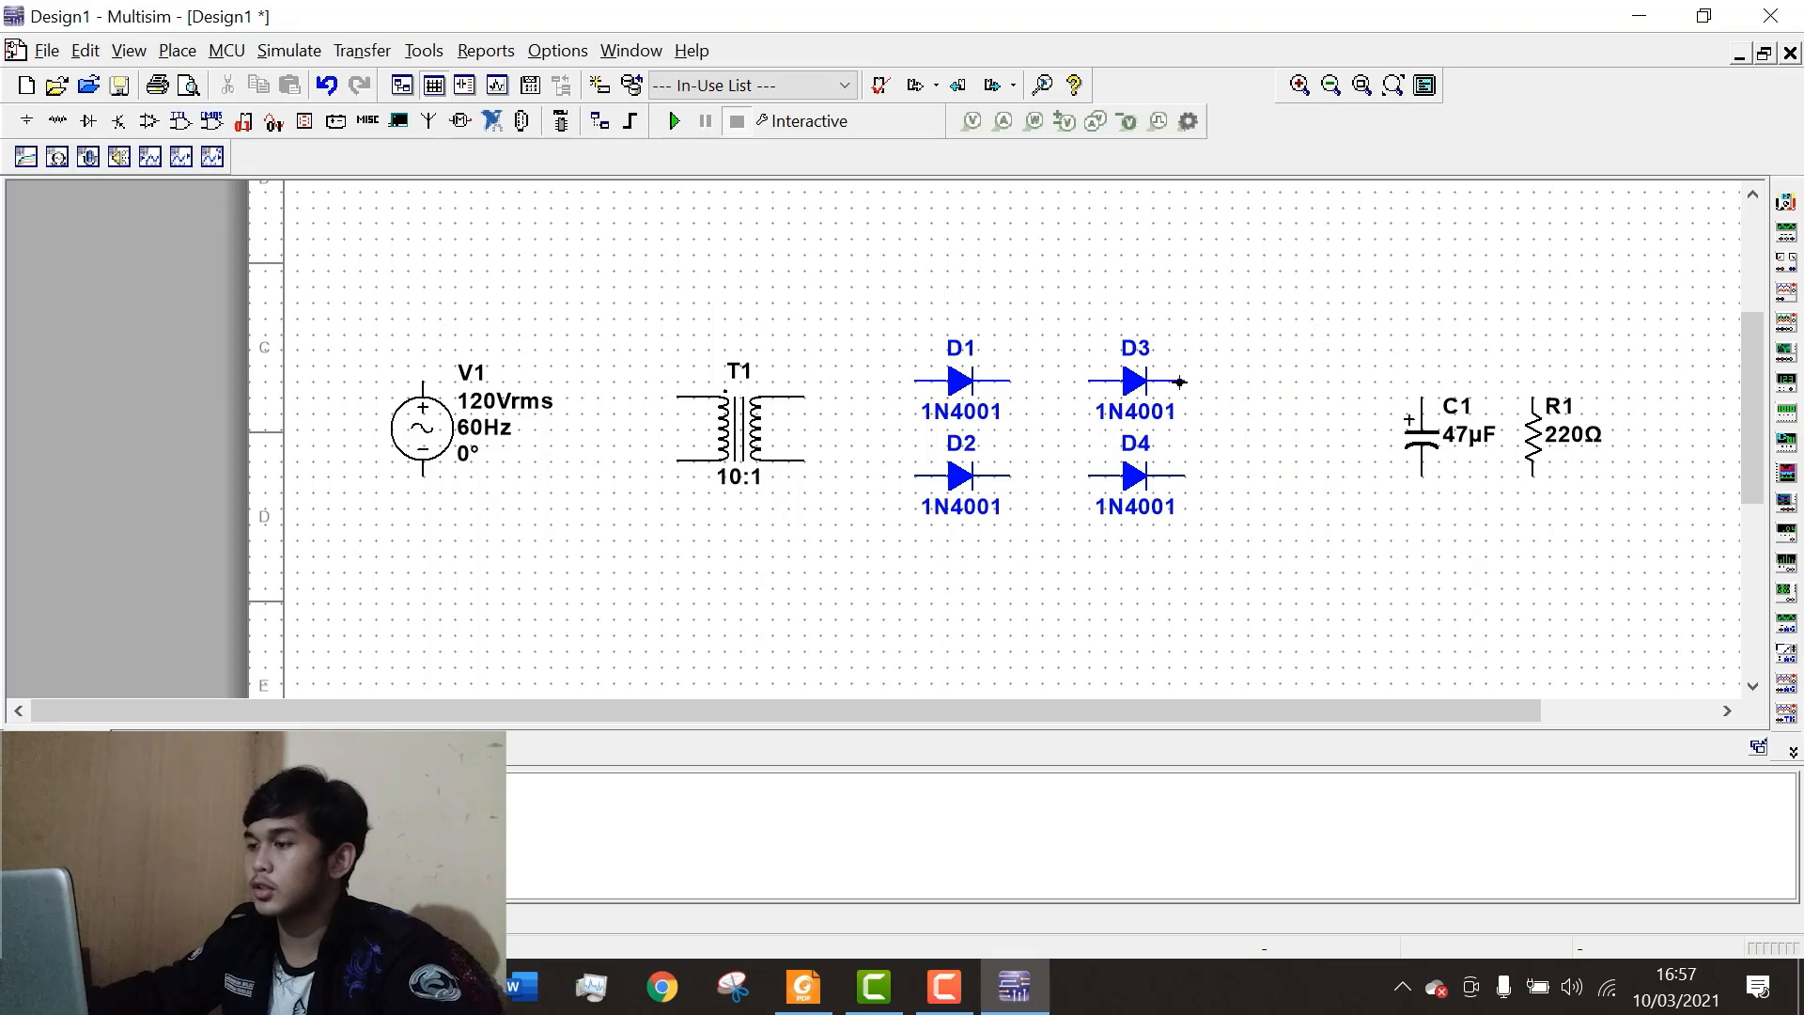
drag(1145, 390, 1115, 387)
drag(1139, 493, 1112, 492)
Wire the diode bridge loop: join the cathodes of D3 and D4, D1 to D3, D2 to D4, and the anodes of D1 and D2.
click(1164, 390)
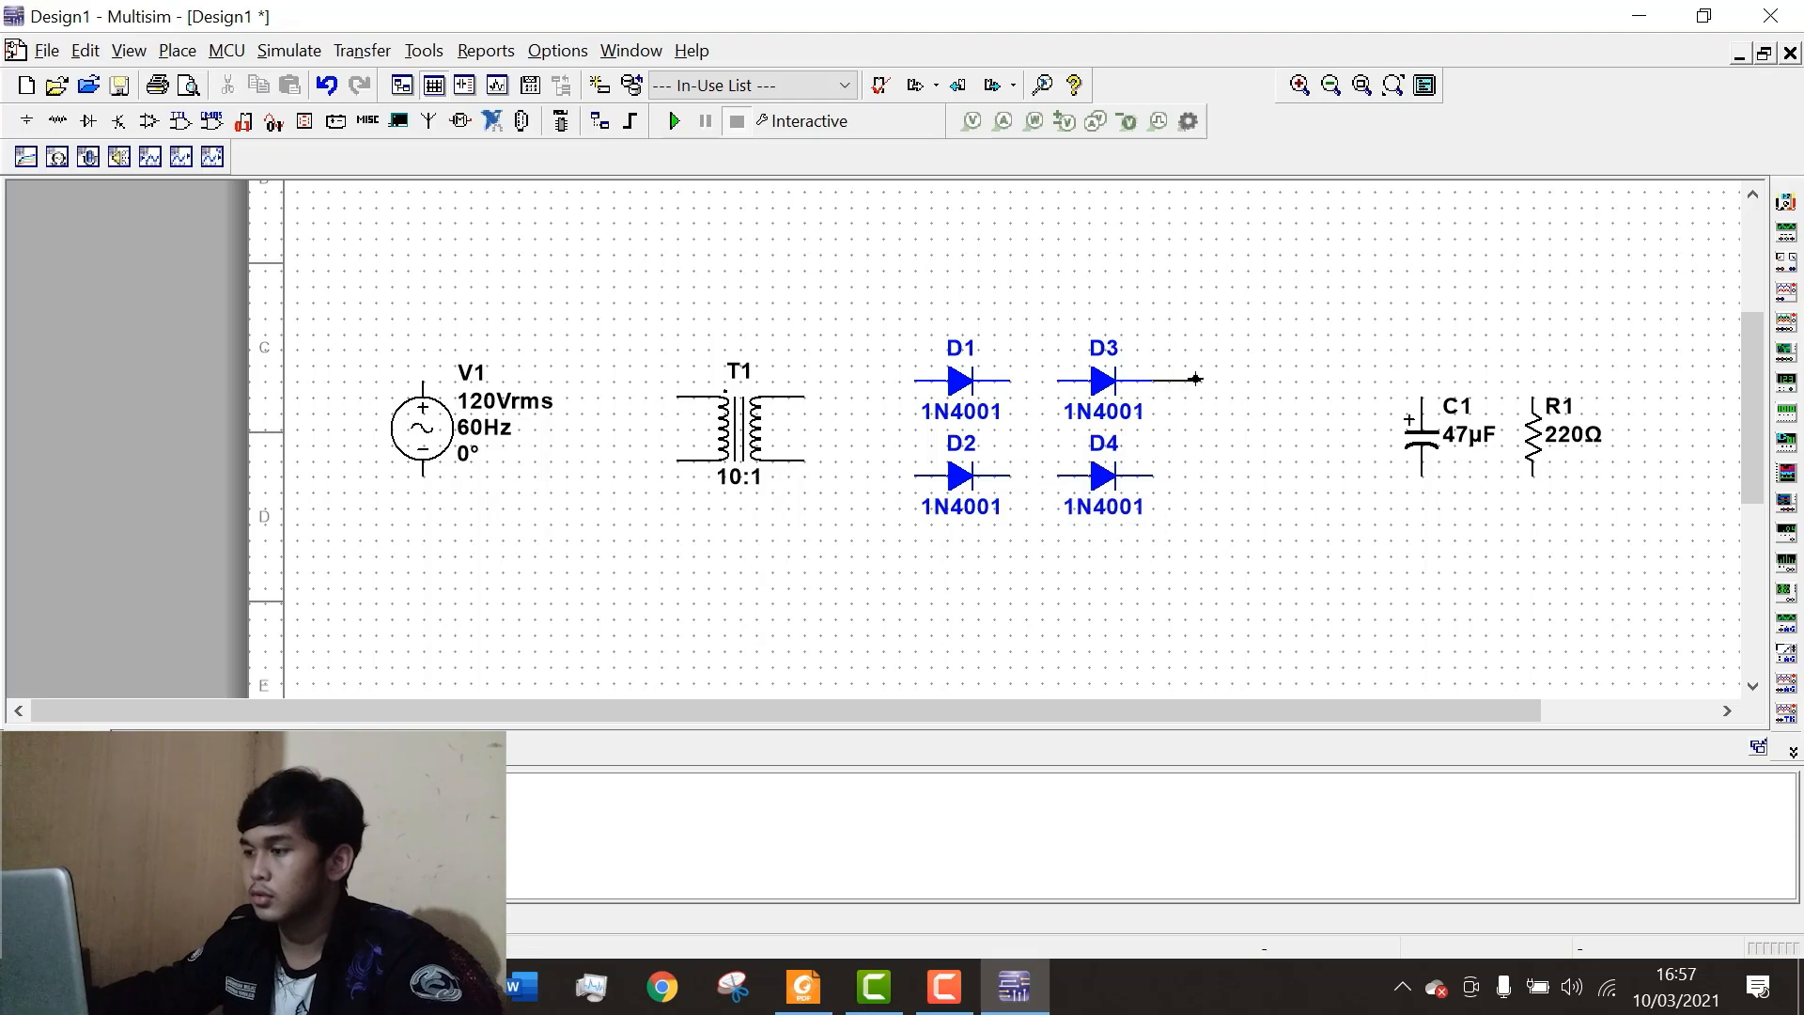
click(1159, 482)
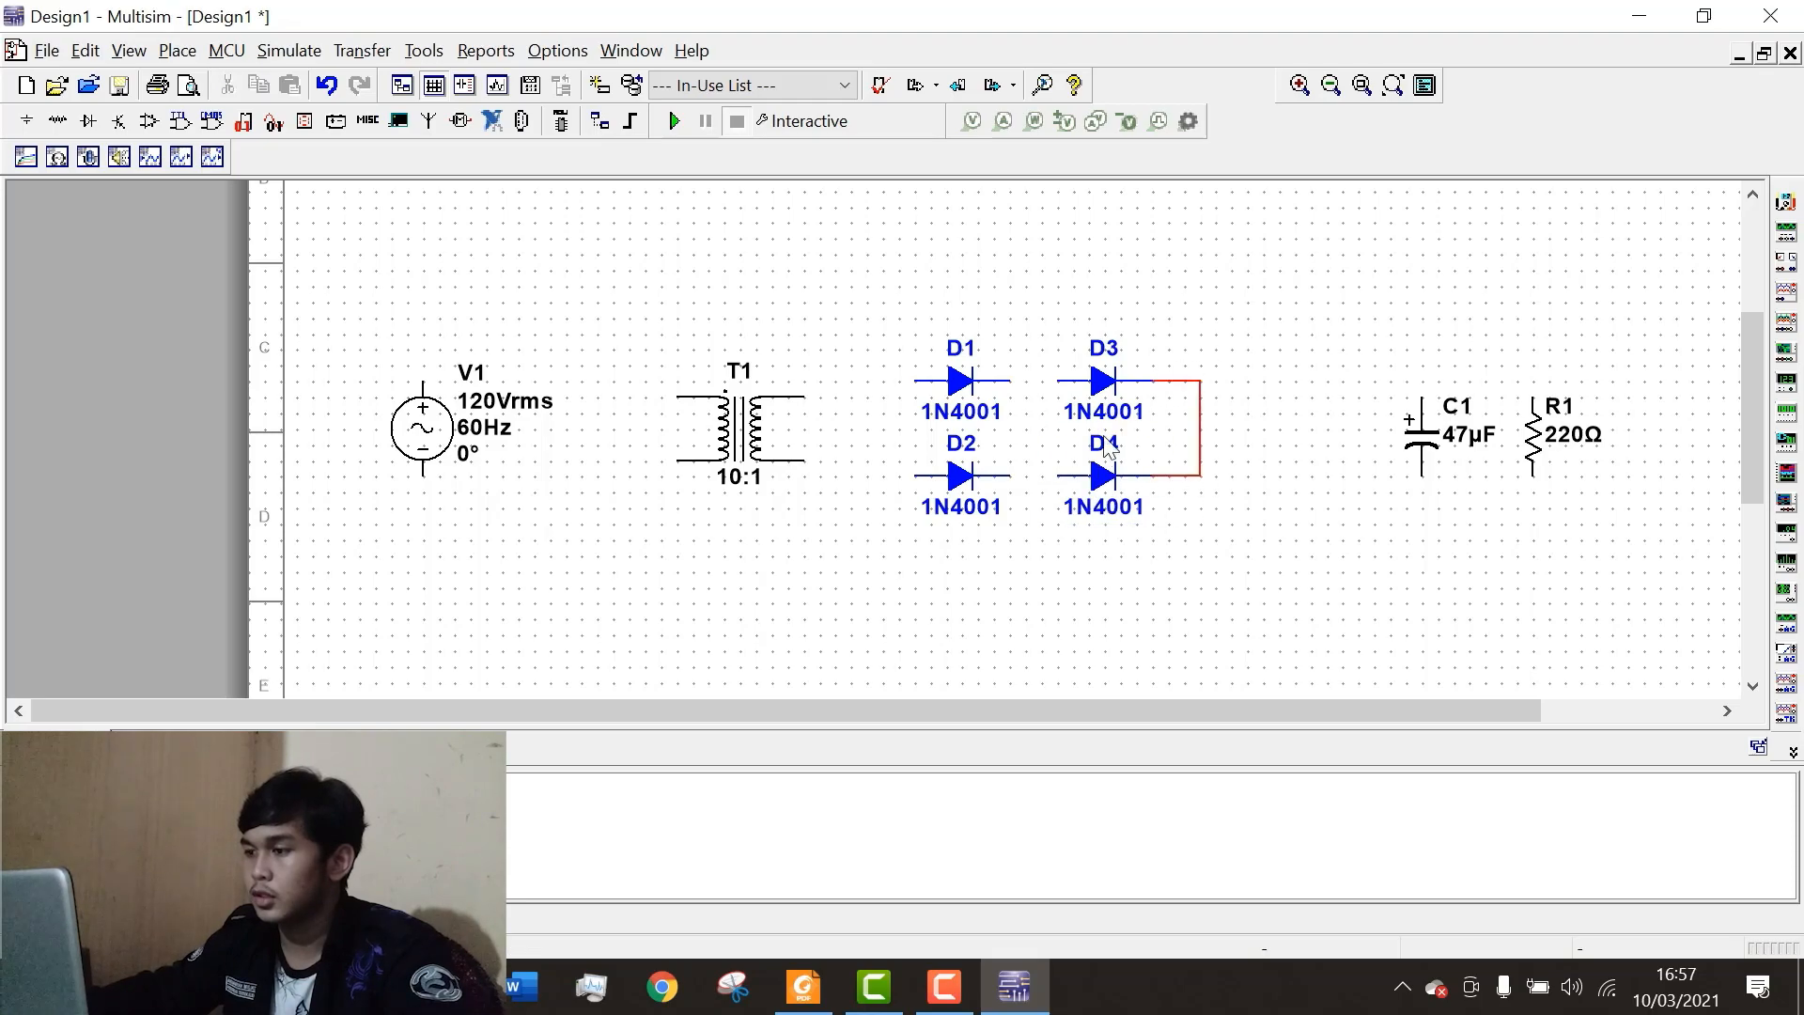
click(1013, 381)
click(1063, 475)
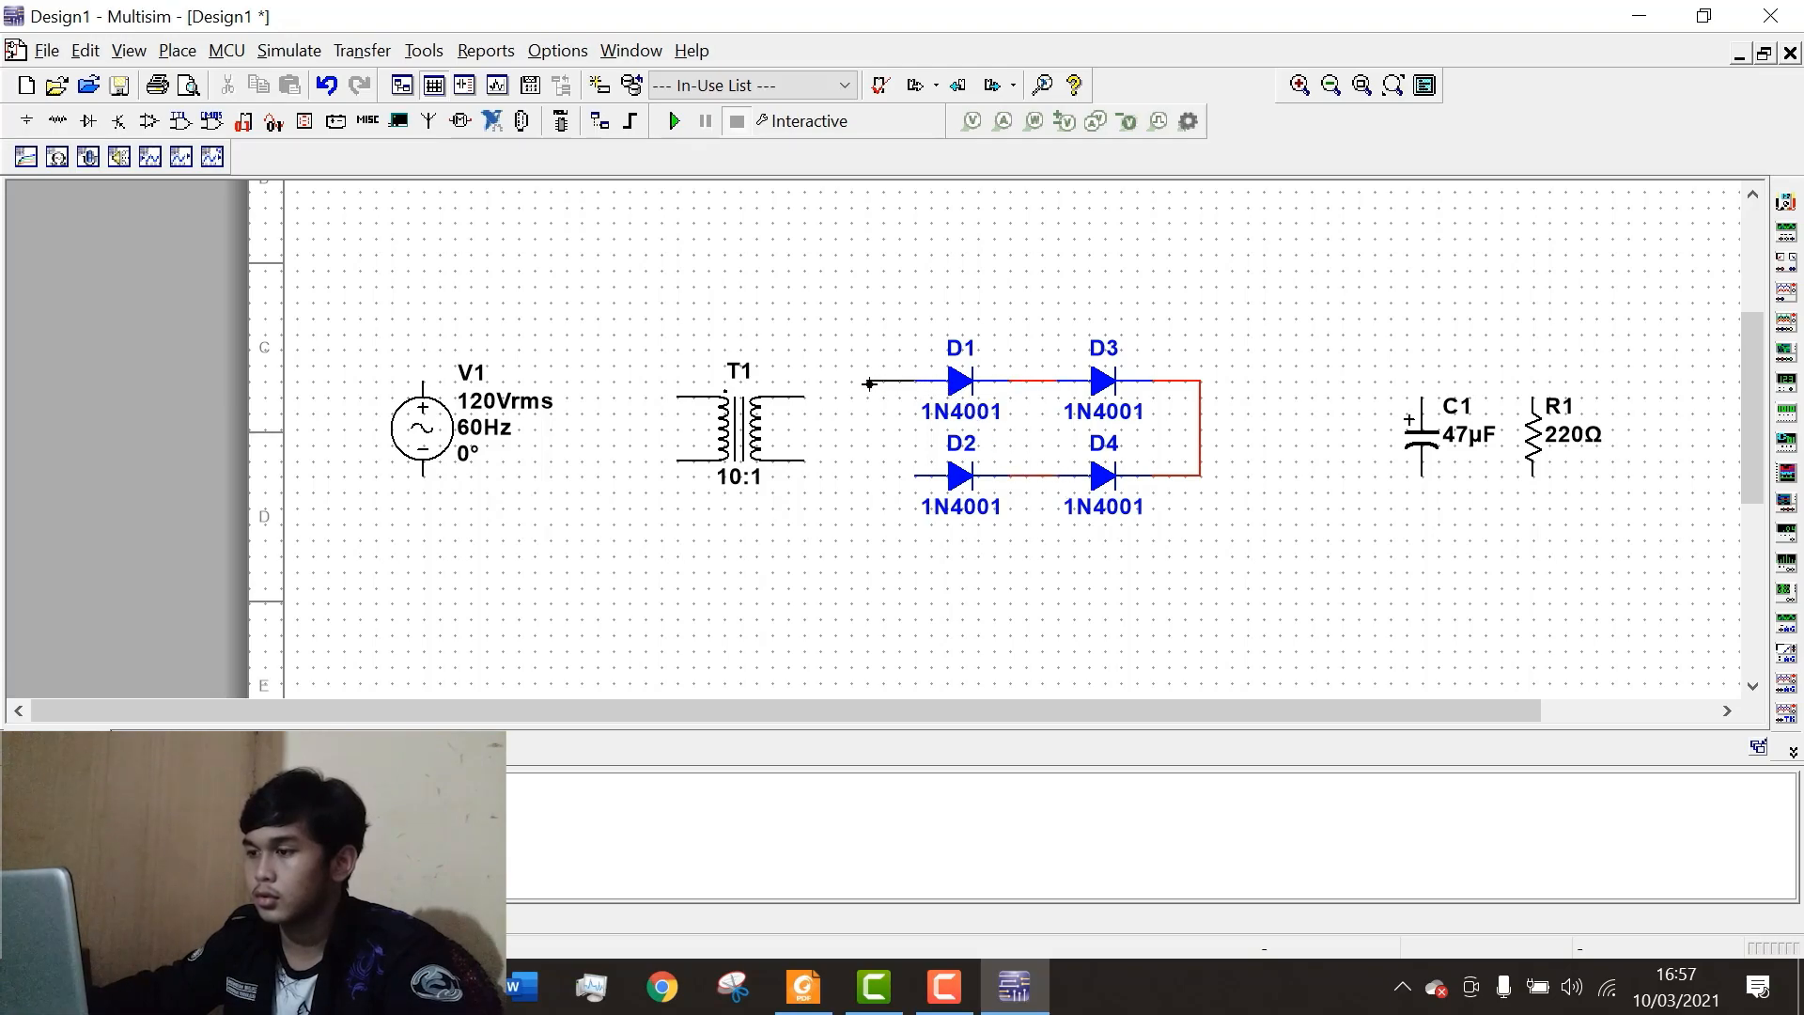
click(915, 476)
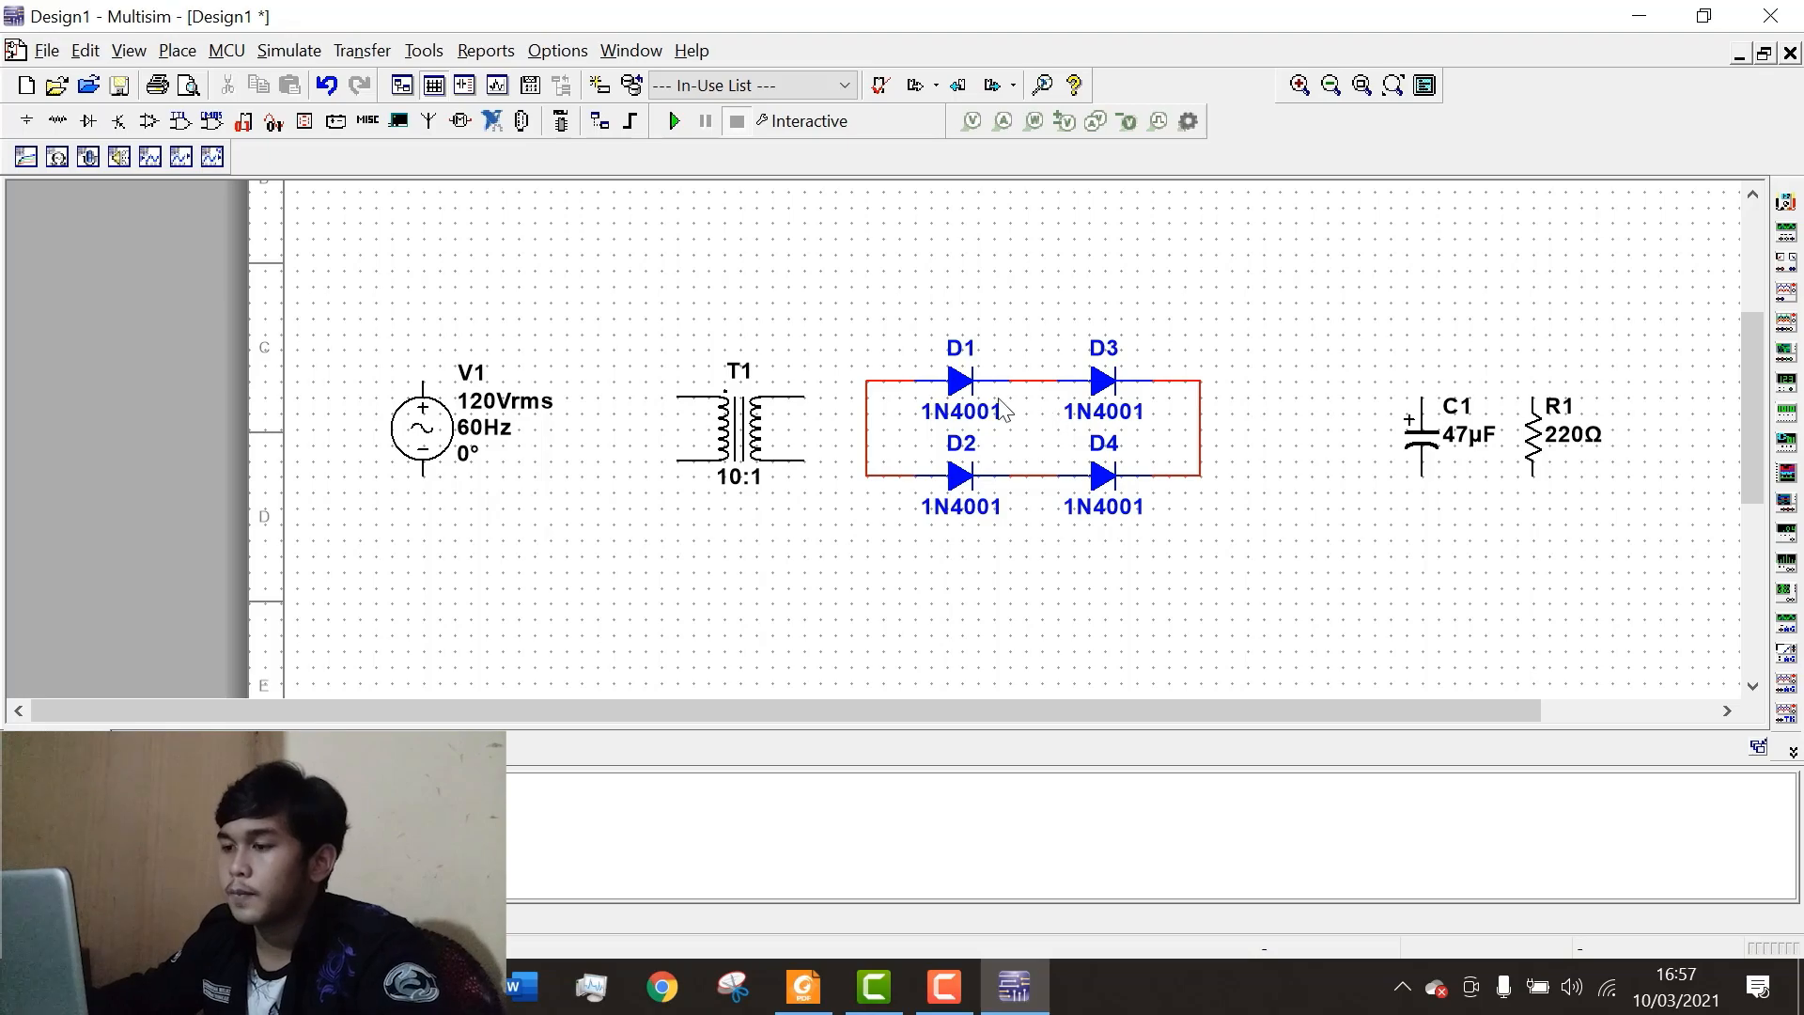
Check the worksheet diagram and wire T1's upper secondary terminal to the D1–D3 junction and its lower one to the D2–D4 junction.
click(803, 988)
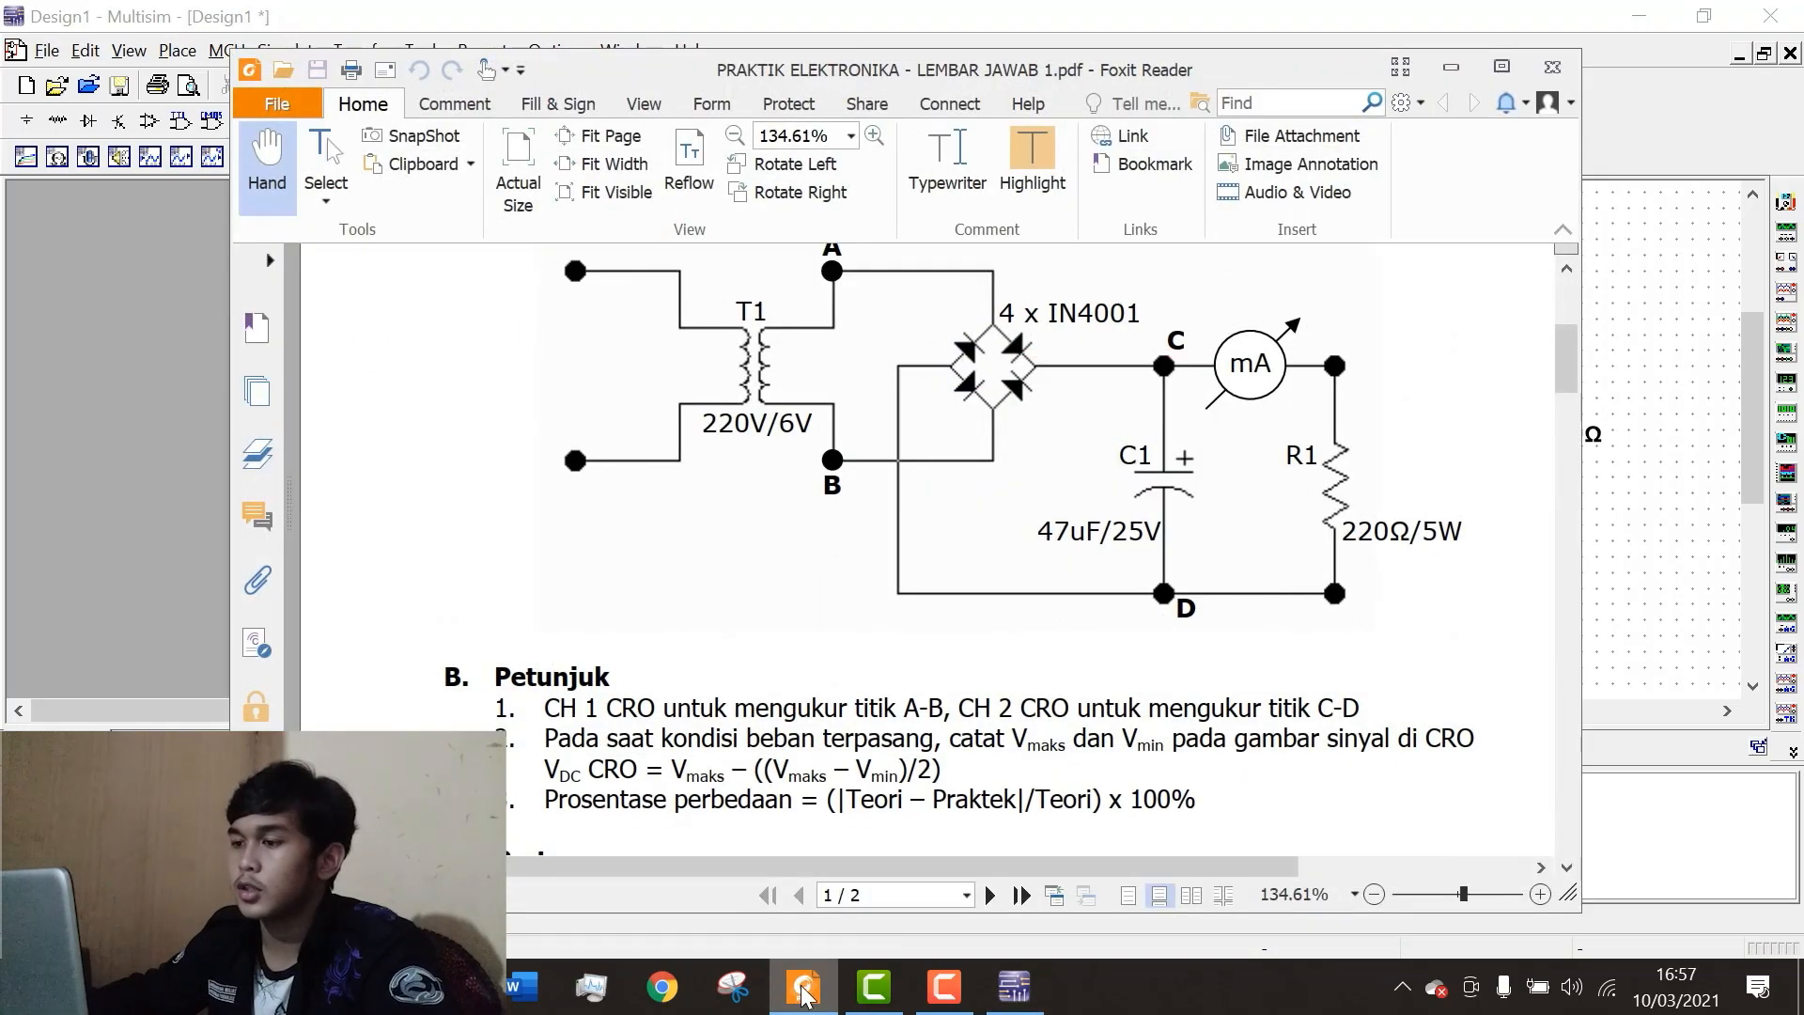
click(803, 987)
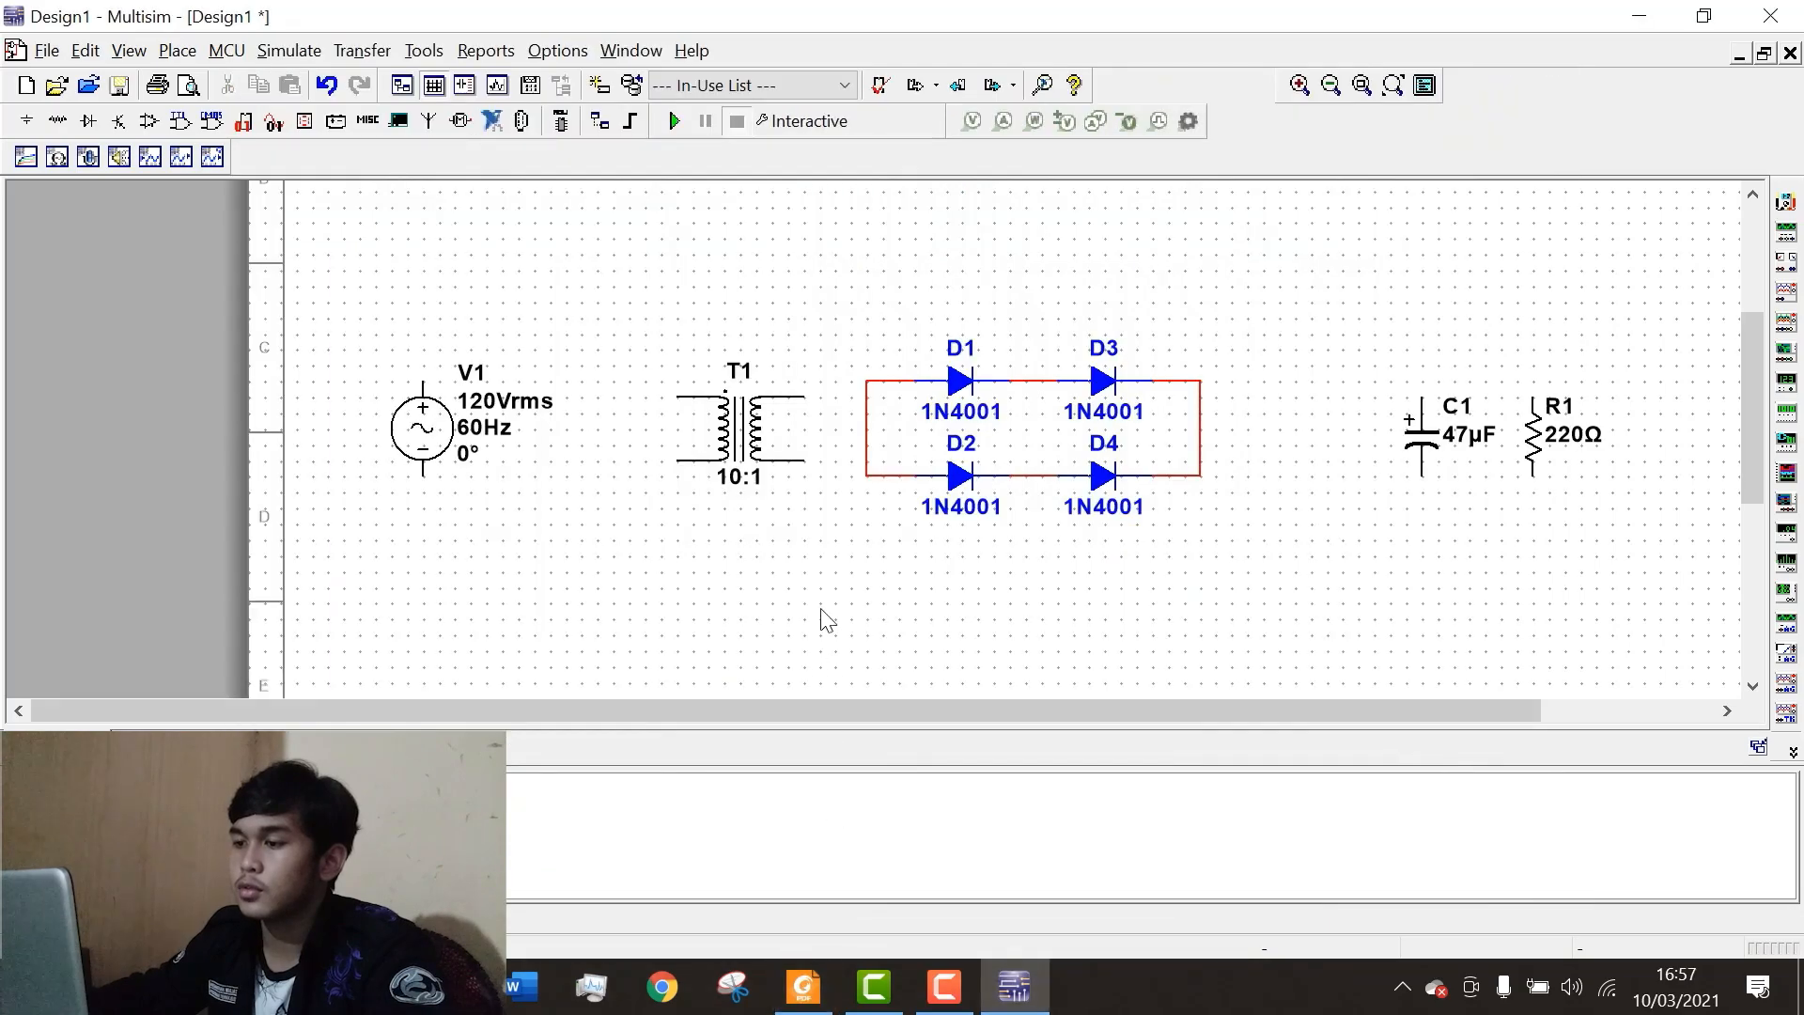
click(805, 398)
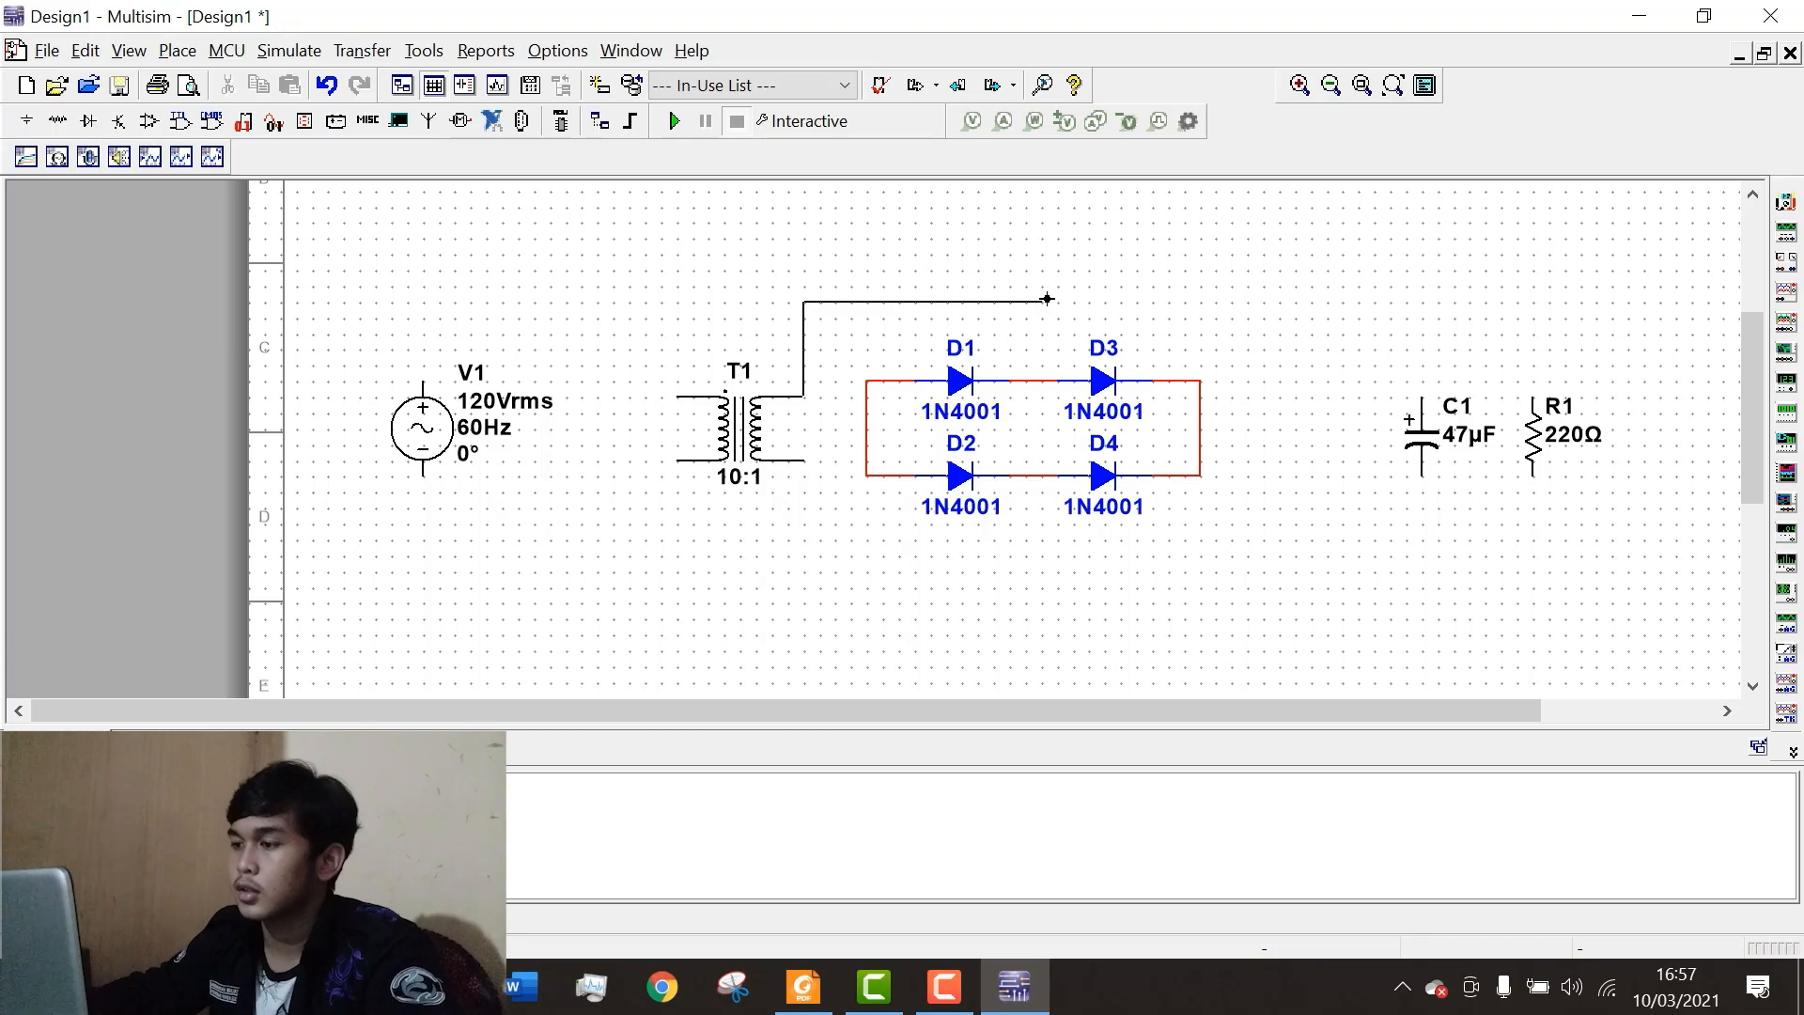
click(1025, 382)
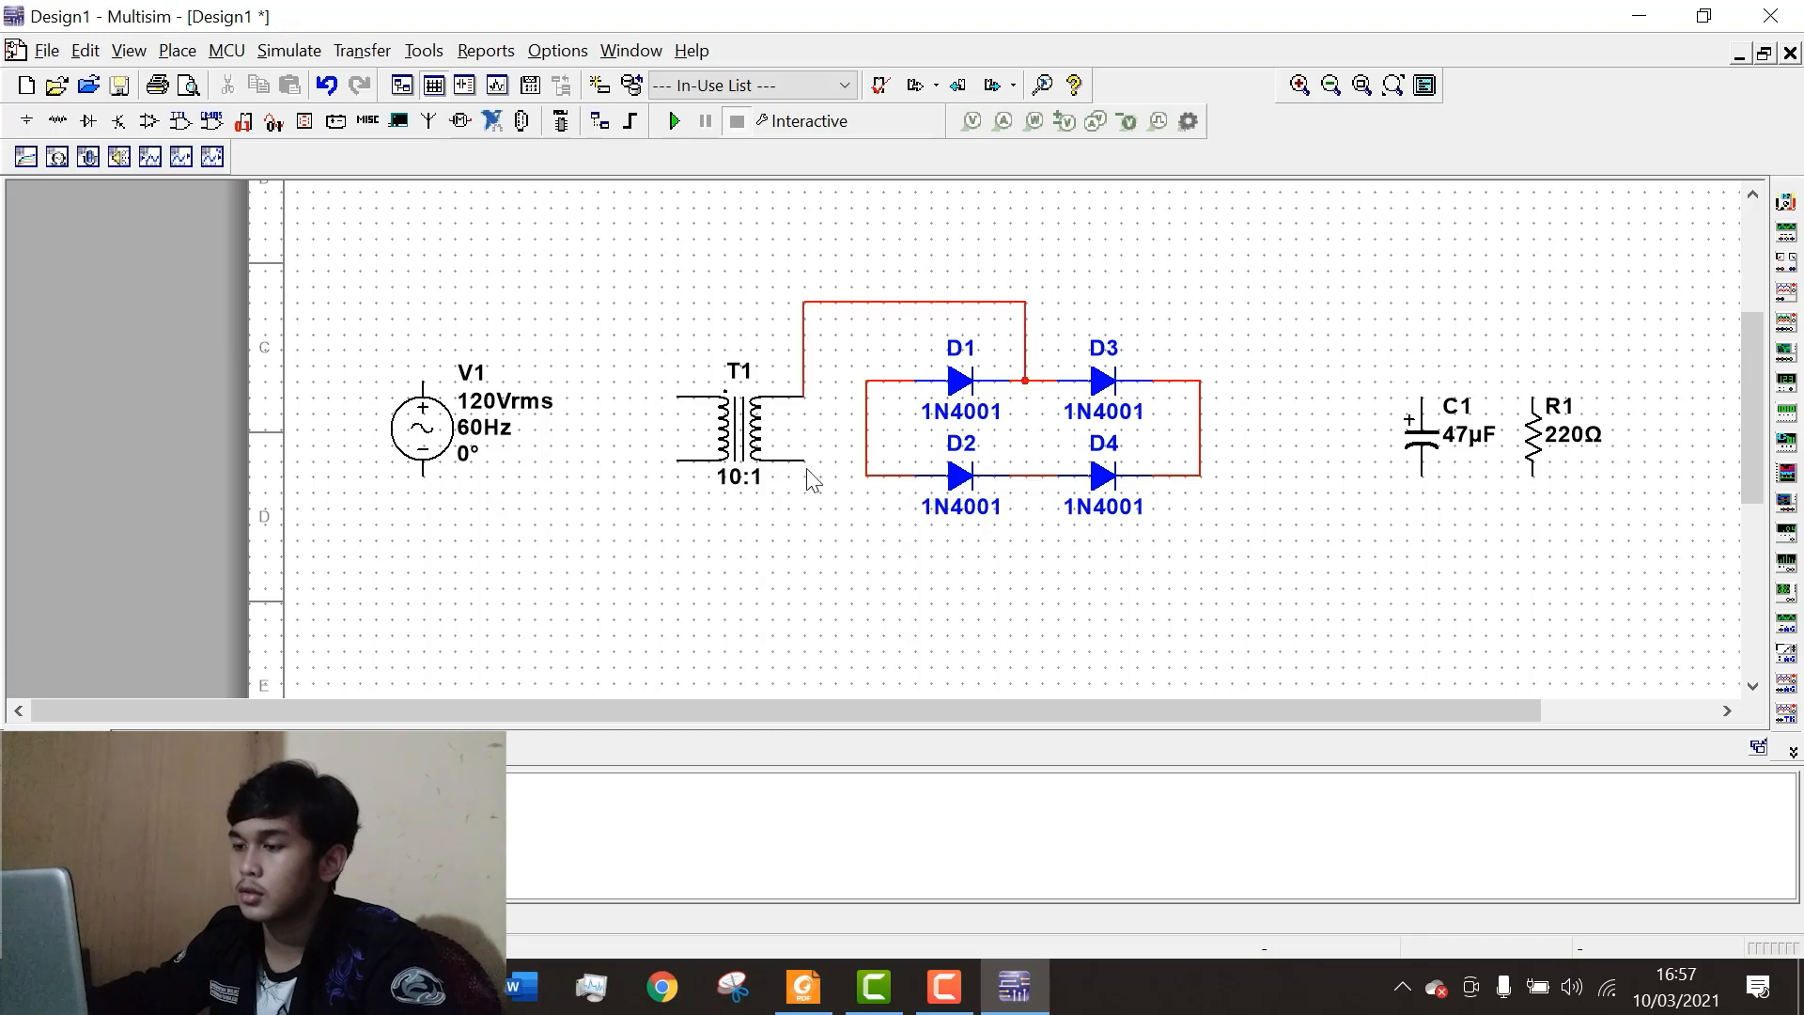
click(800, 465)
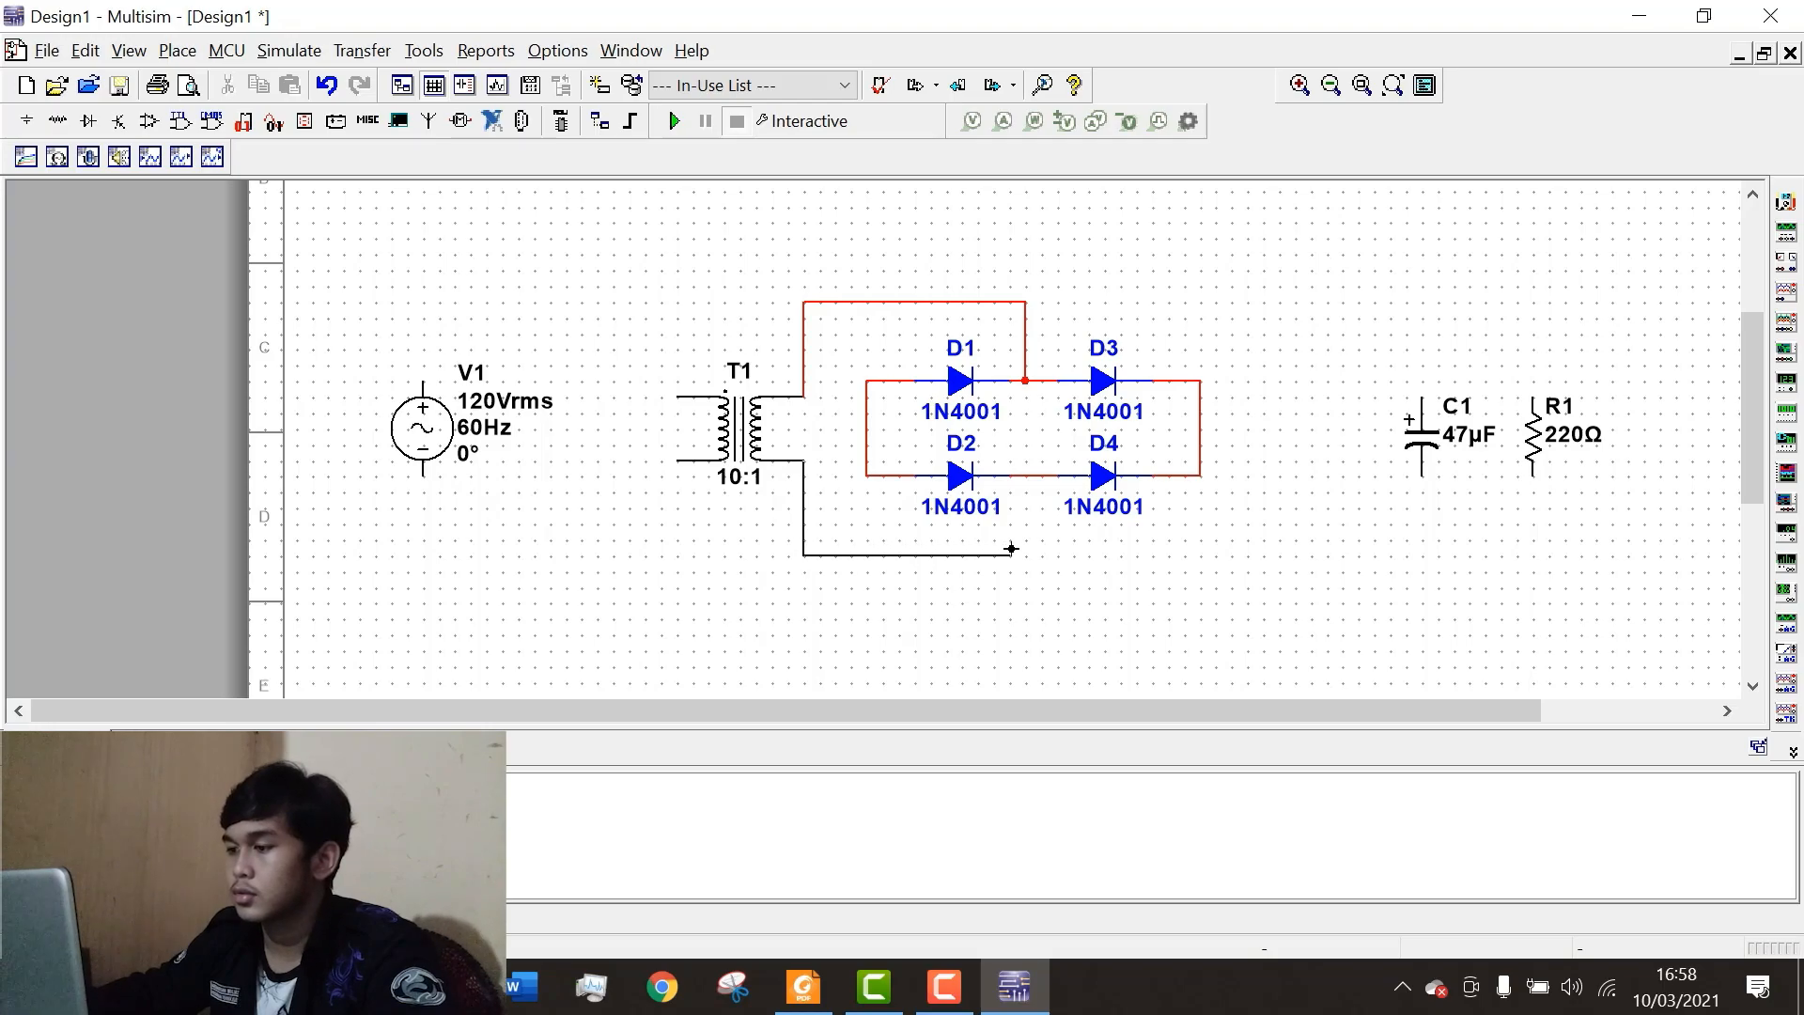
click(1025, 476)
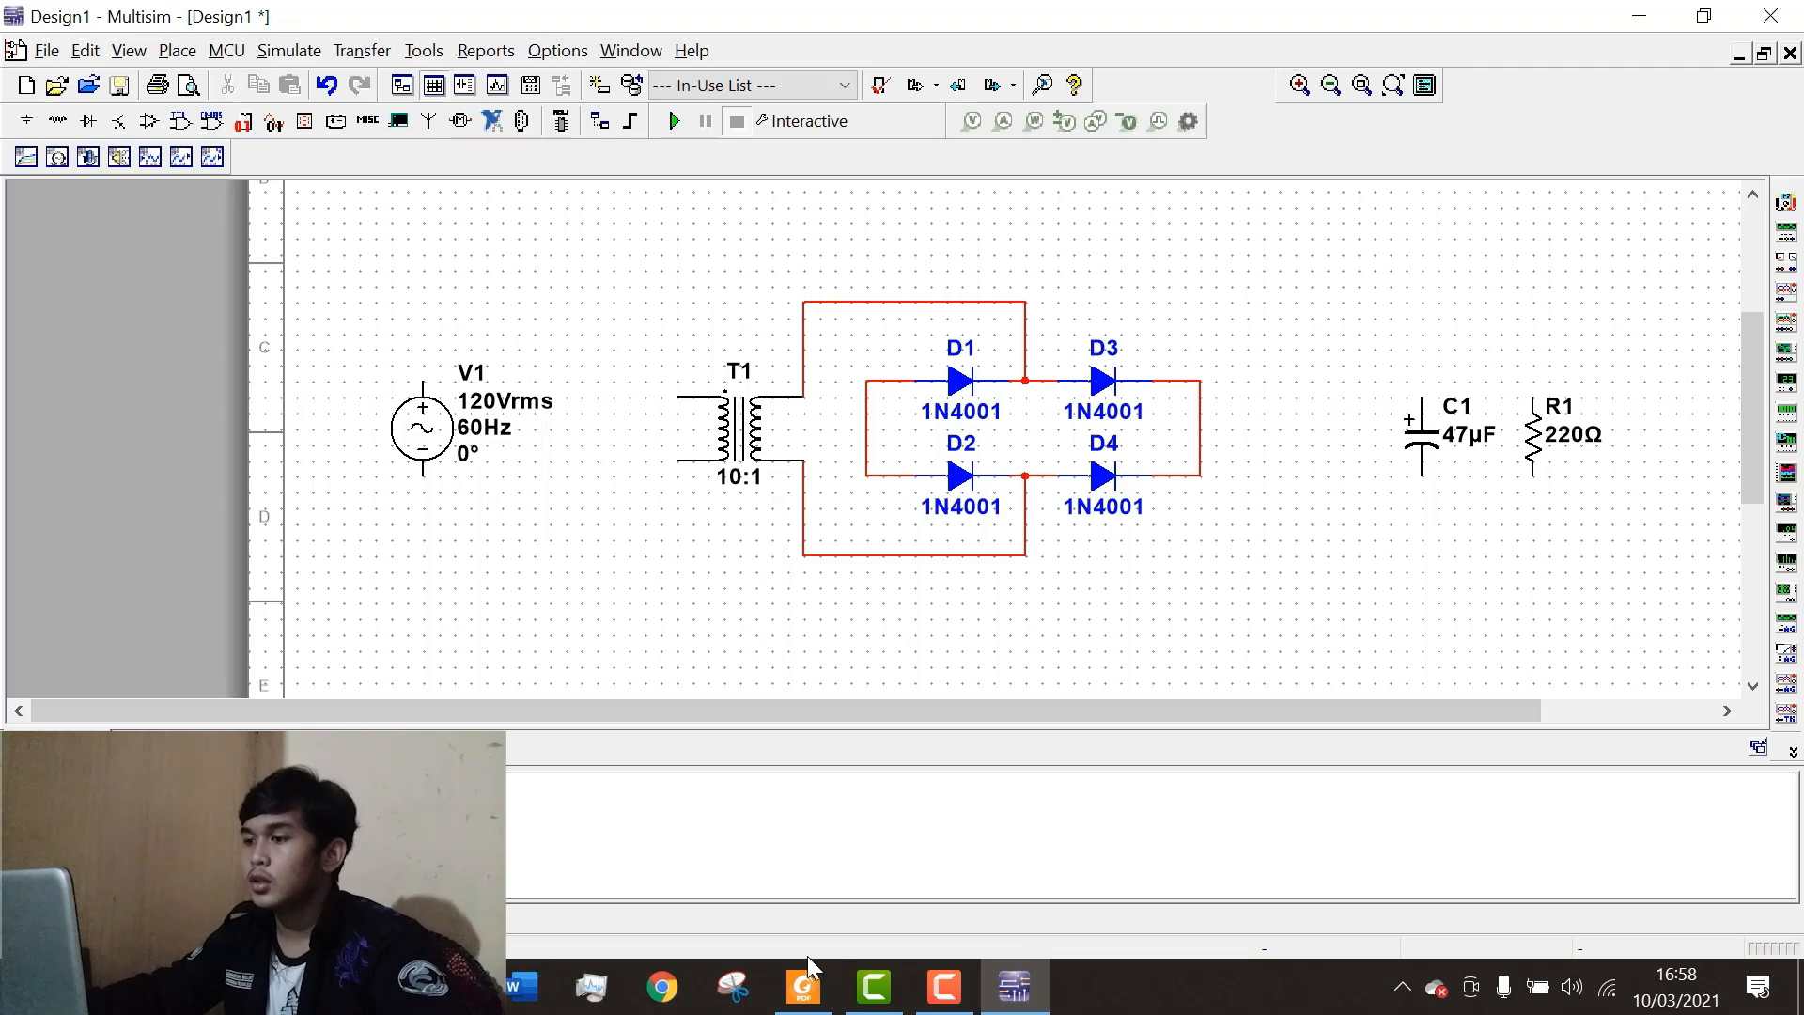
Check the worksheet diagram and move capacitor C1 closer to the diode bridge and slightly lower.
click(805, 987)
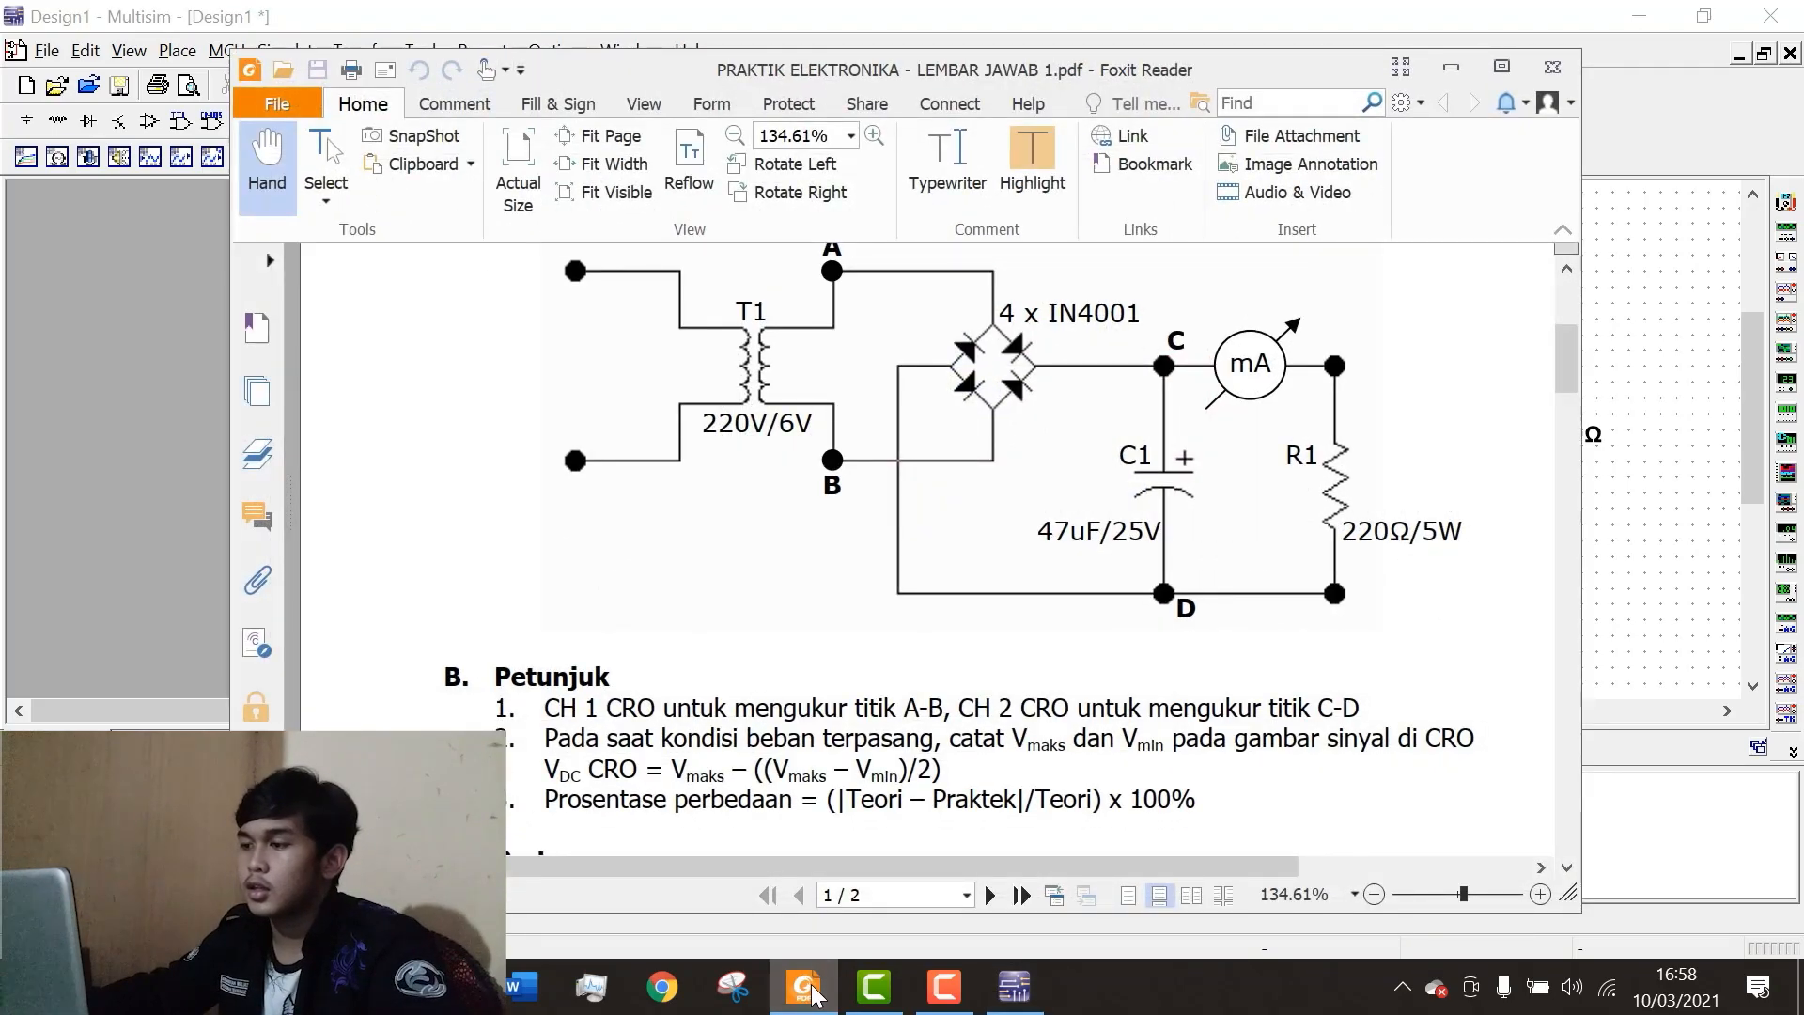
click(818, 992)
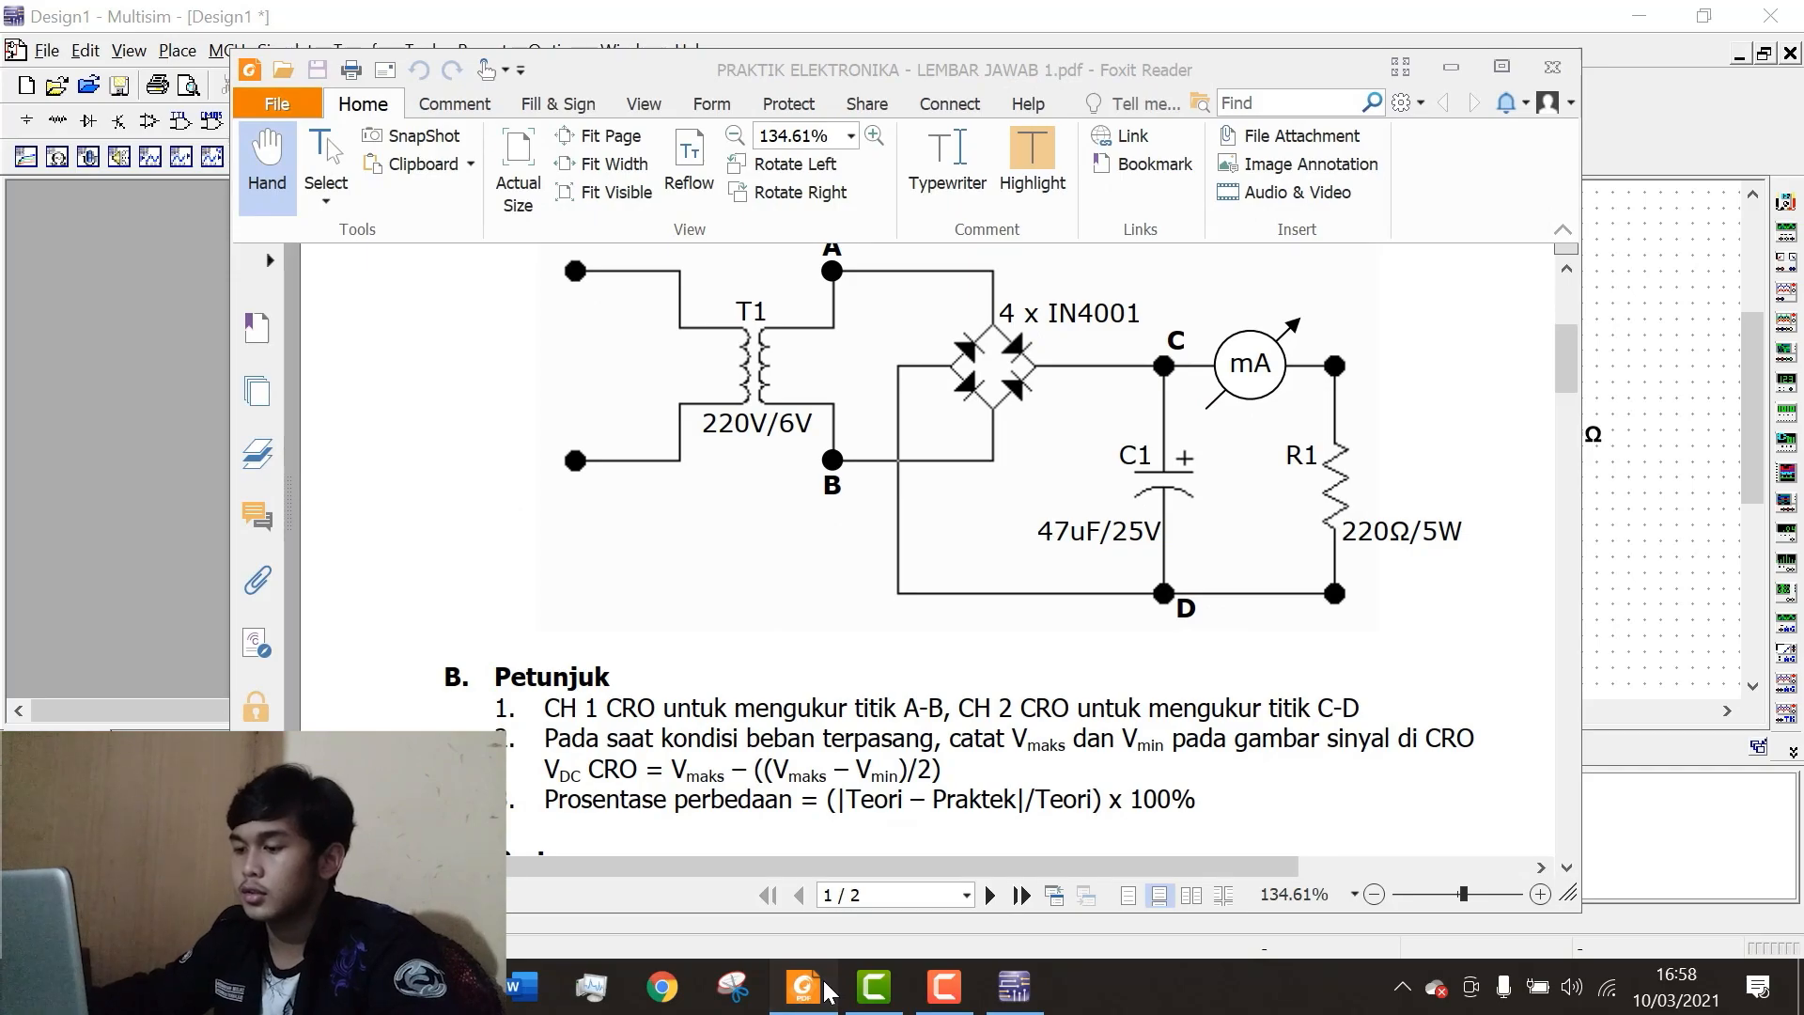
click(826, 991)
click(826, 986)
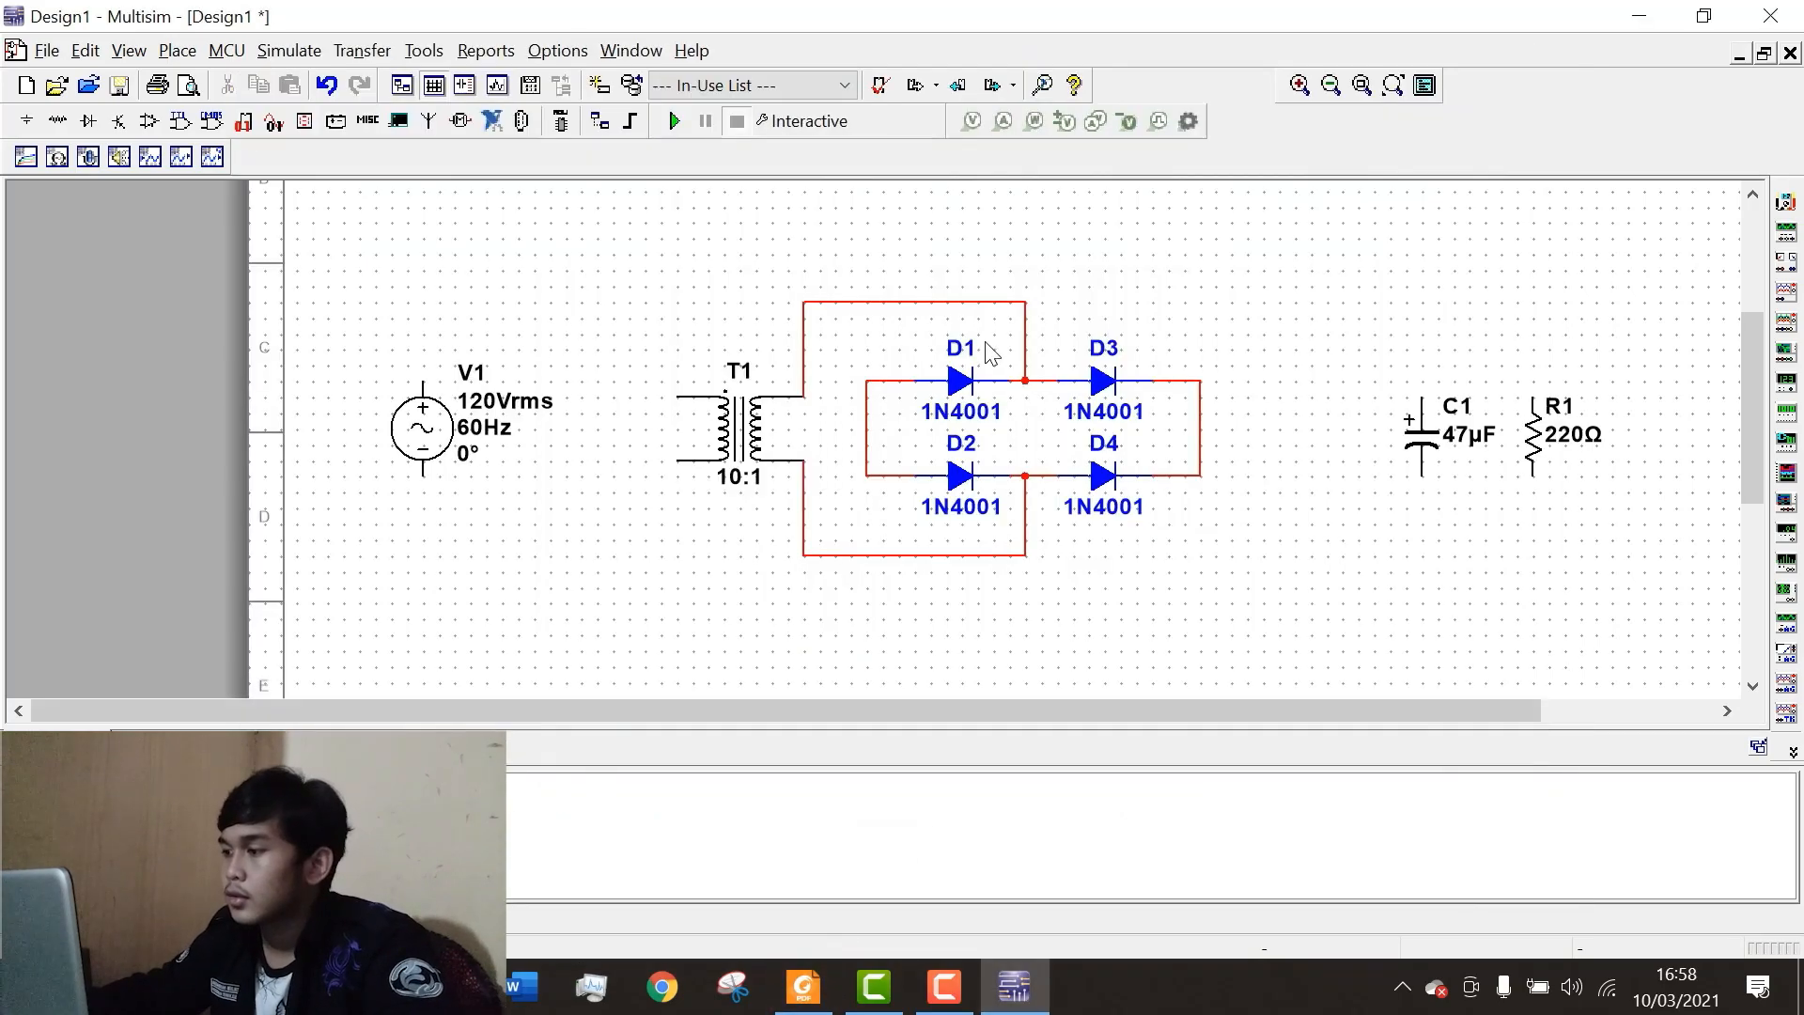
drag(1425, 441, 1362, 457)
click(835, 982)
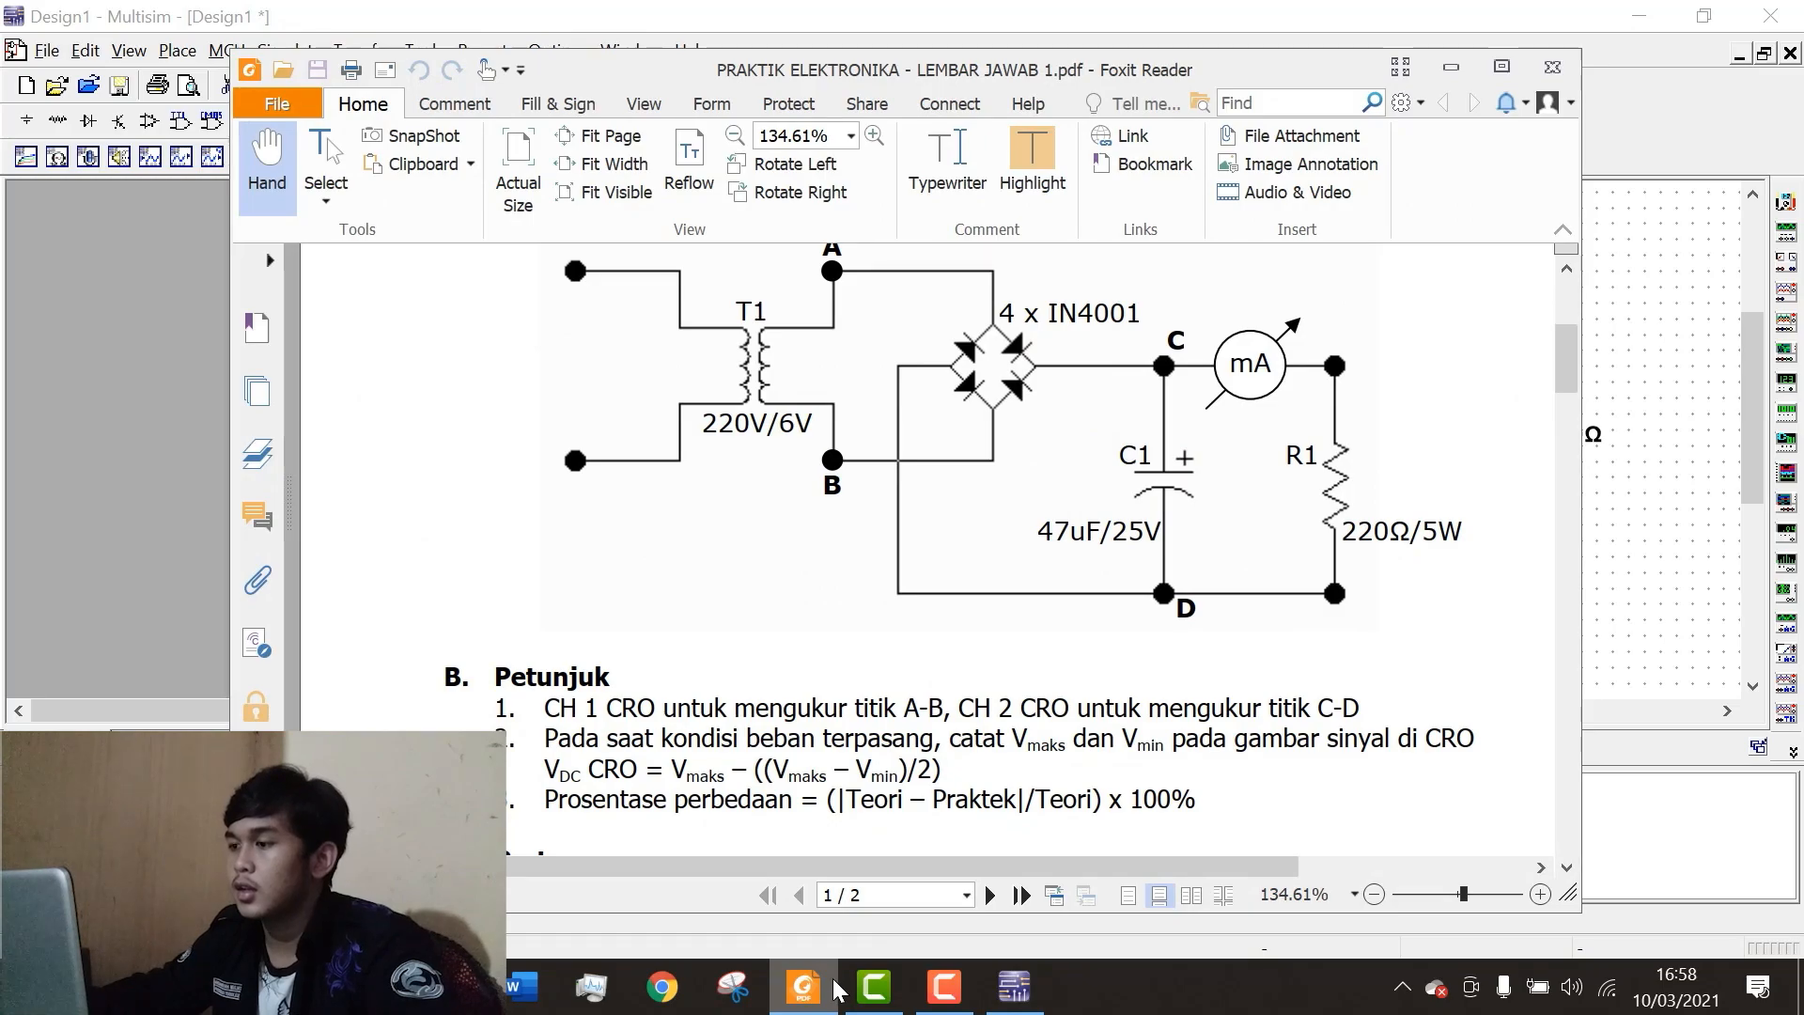
click(836, 986)
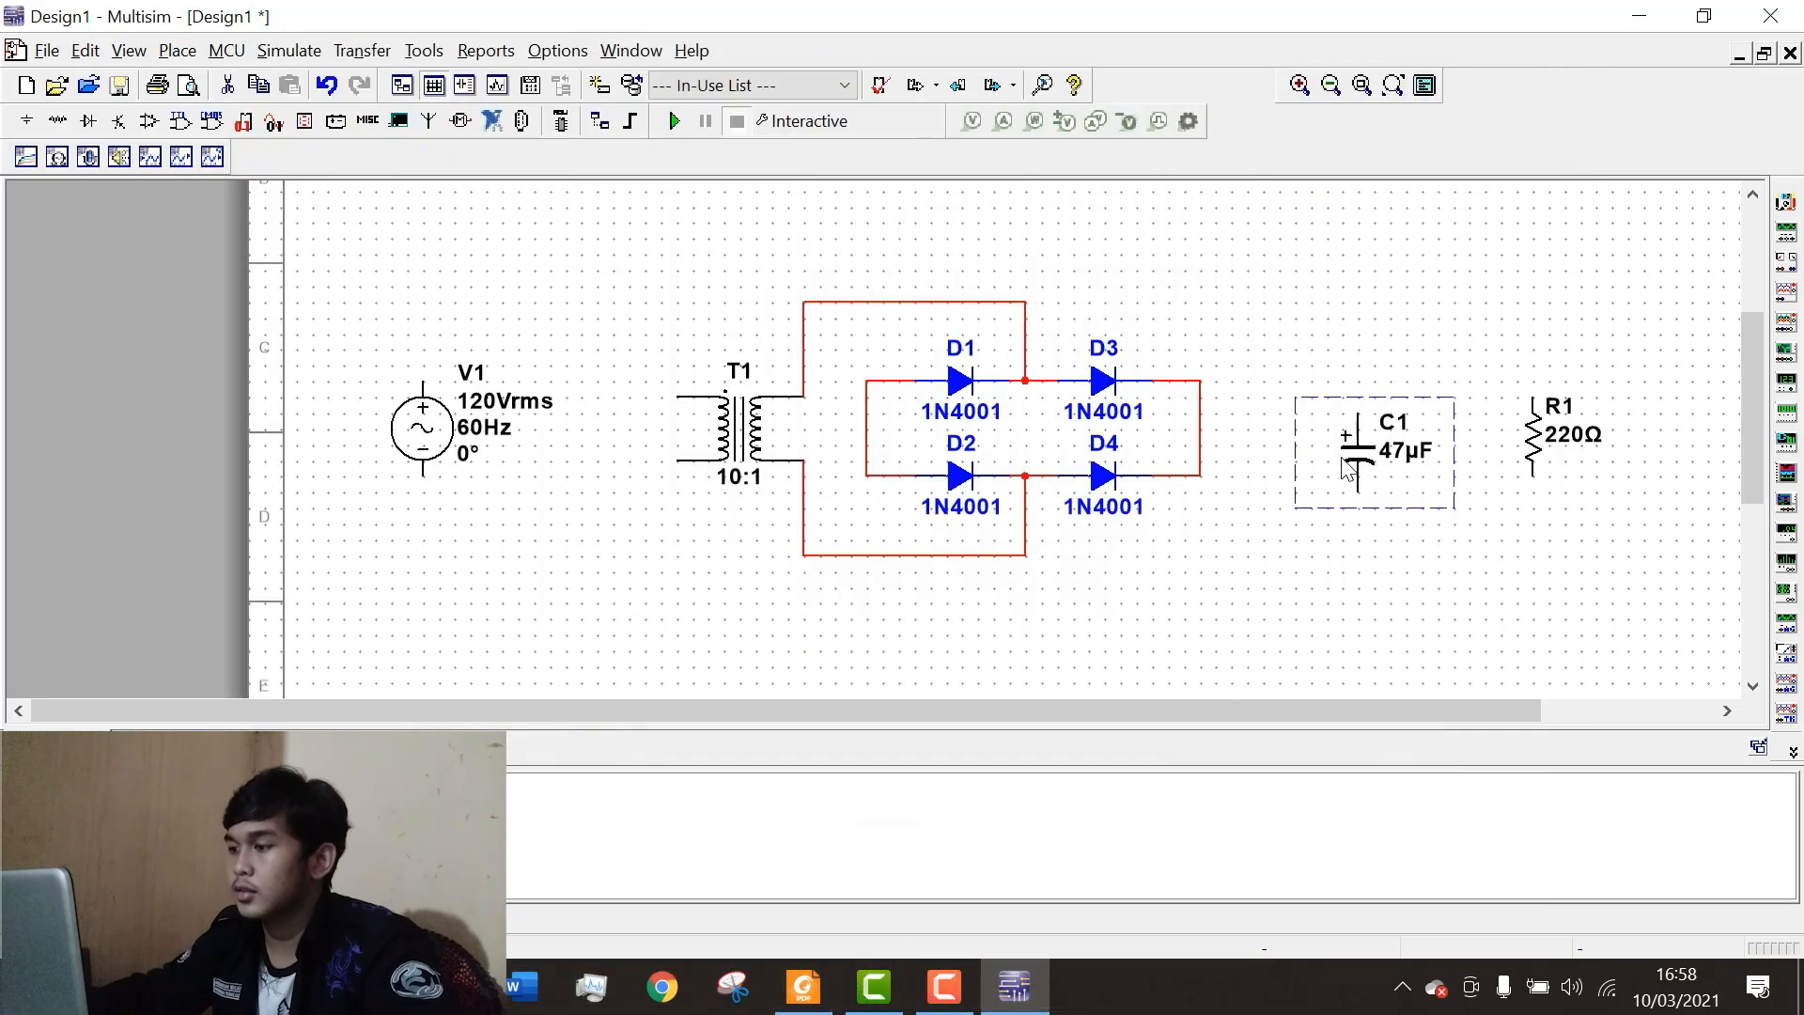
drag(1341, 459, 1311, 491)
click(1335, 270)
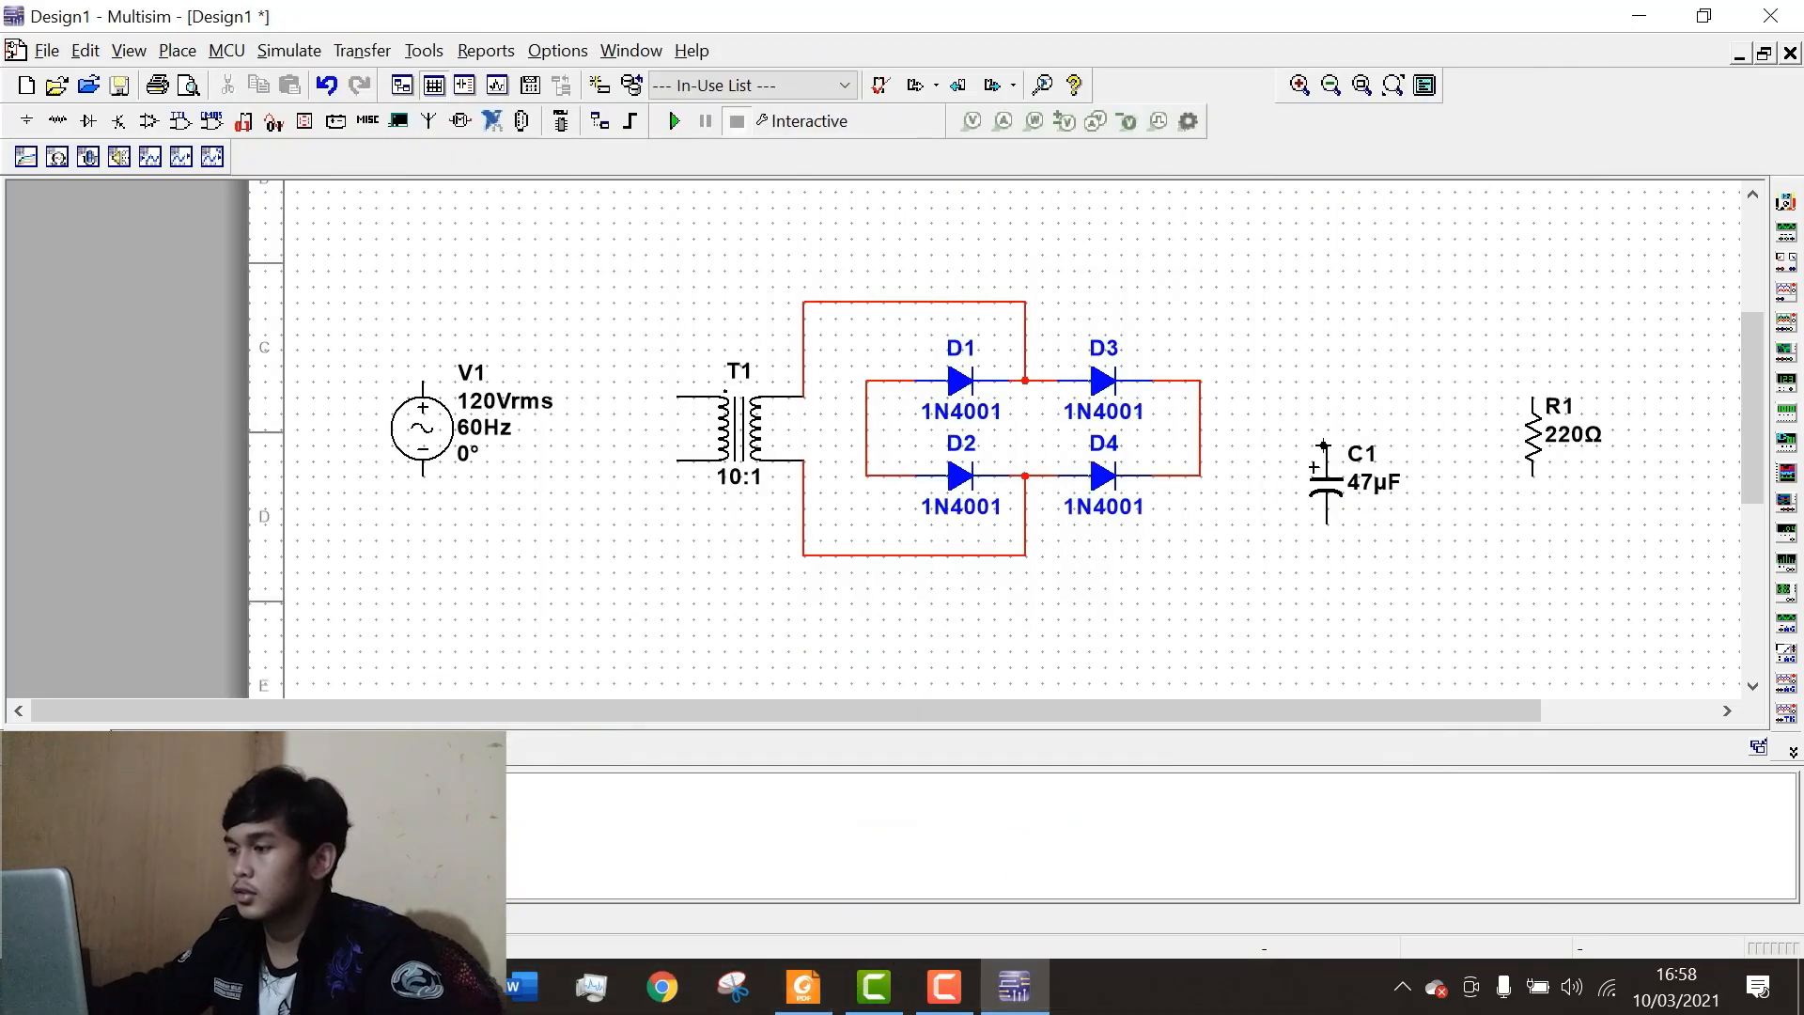
Wire C1's positive terminal to the D3–D4 cathode junction and its negative terminal to the D1–D2 anode junction.
click(1324, 436)
click(1201, 430)
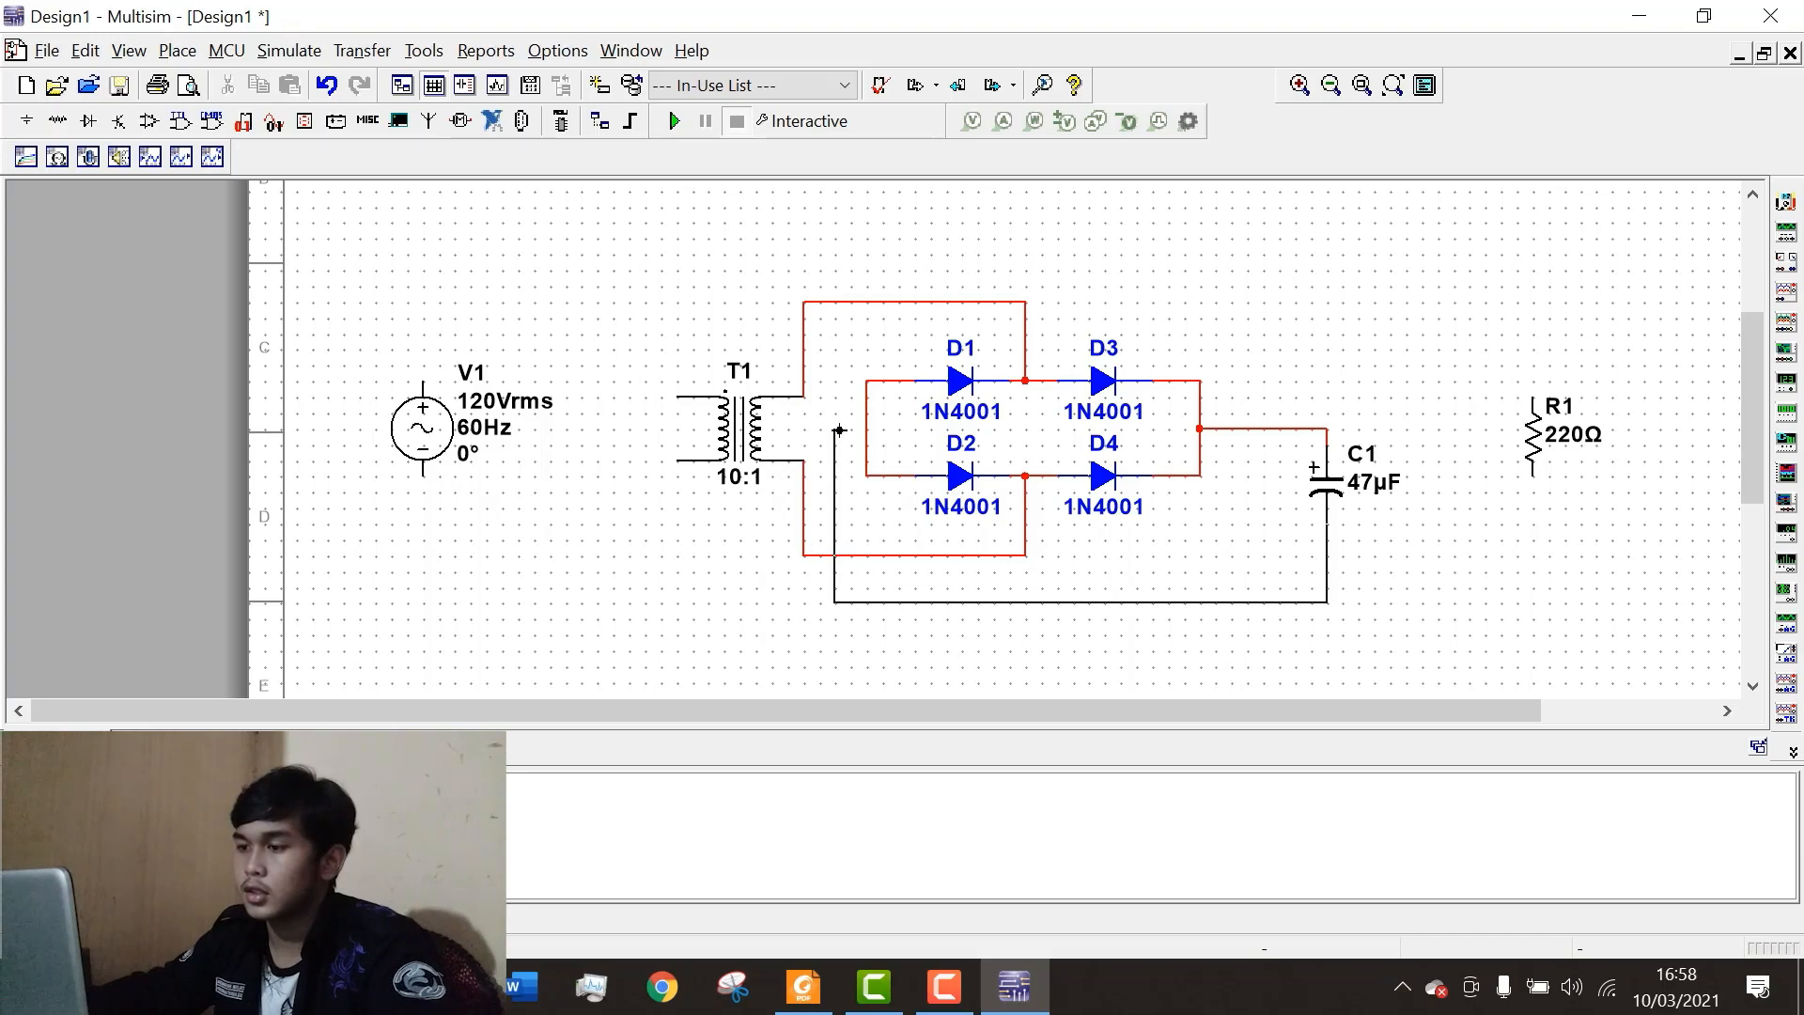
click(868, 429)
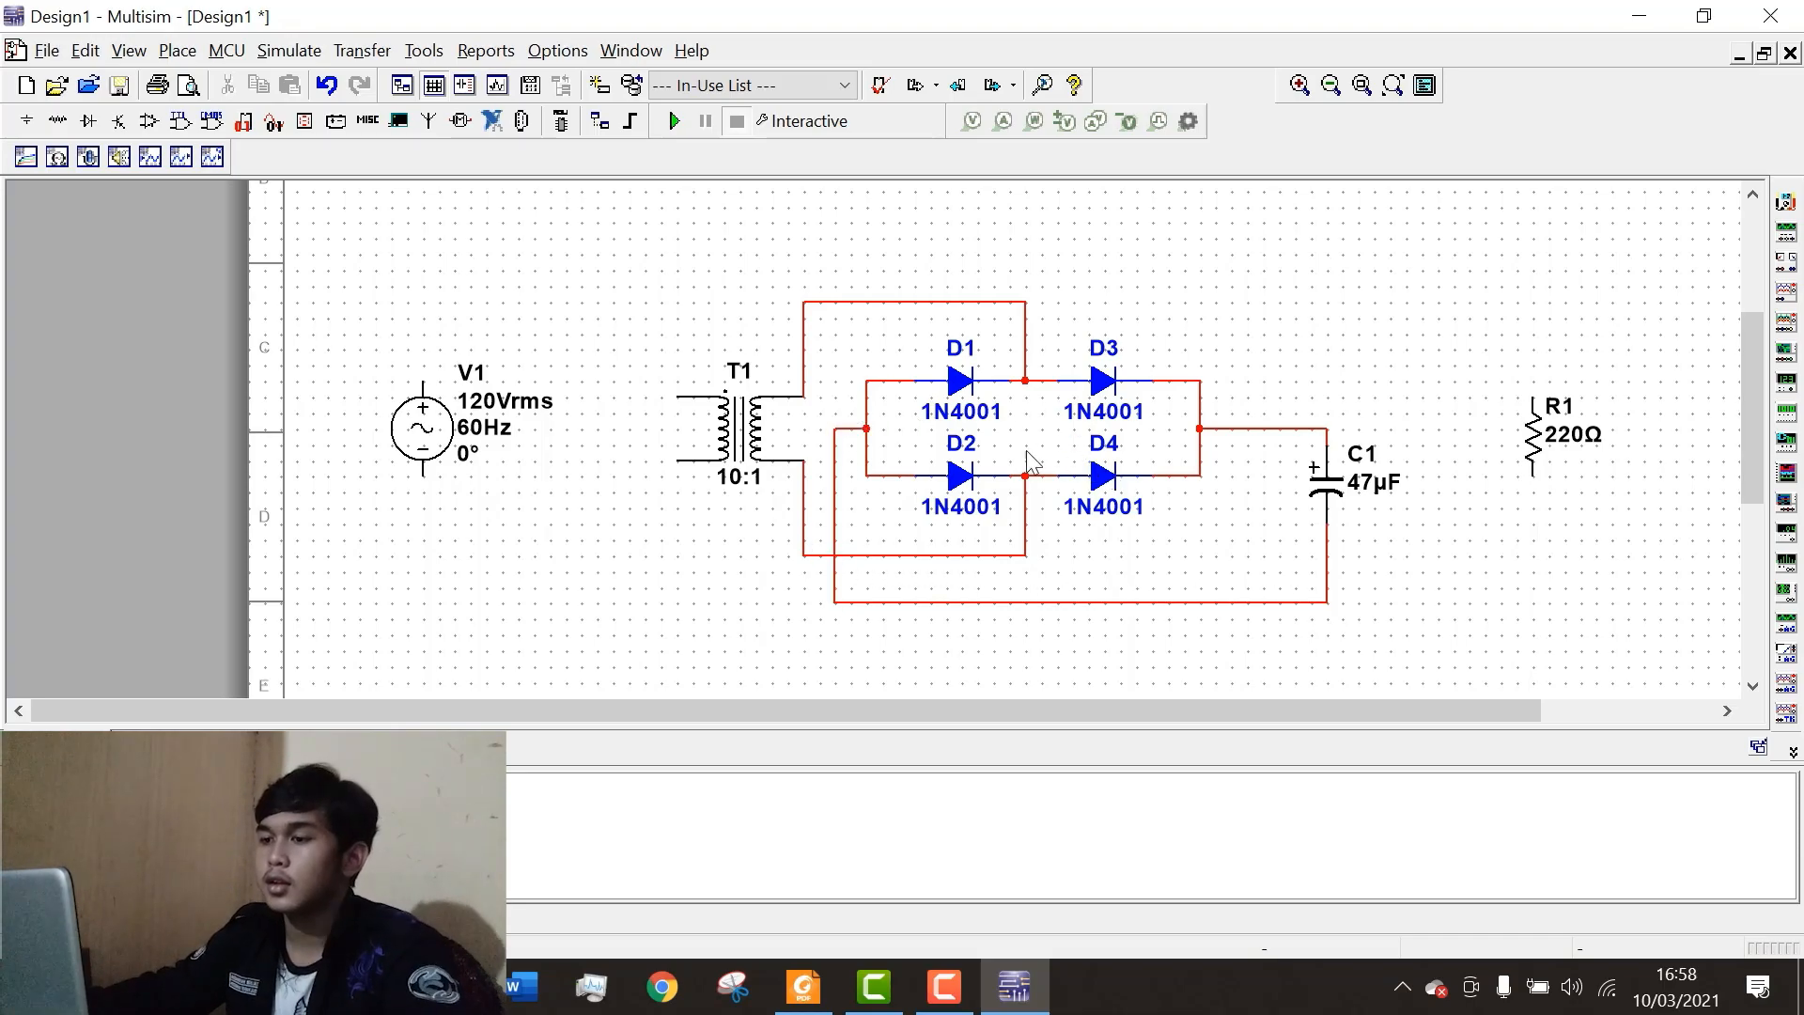
Wire source V1's positive and negative terminals to T1's upper and lower primary terminals.
scroll(949, 452, down, 1)
scroll(786, 421, up, 2)
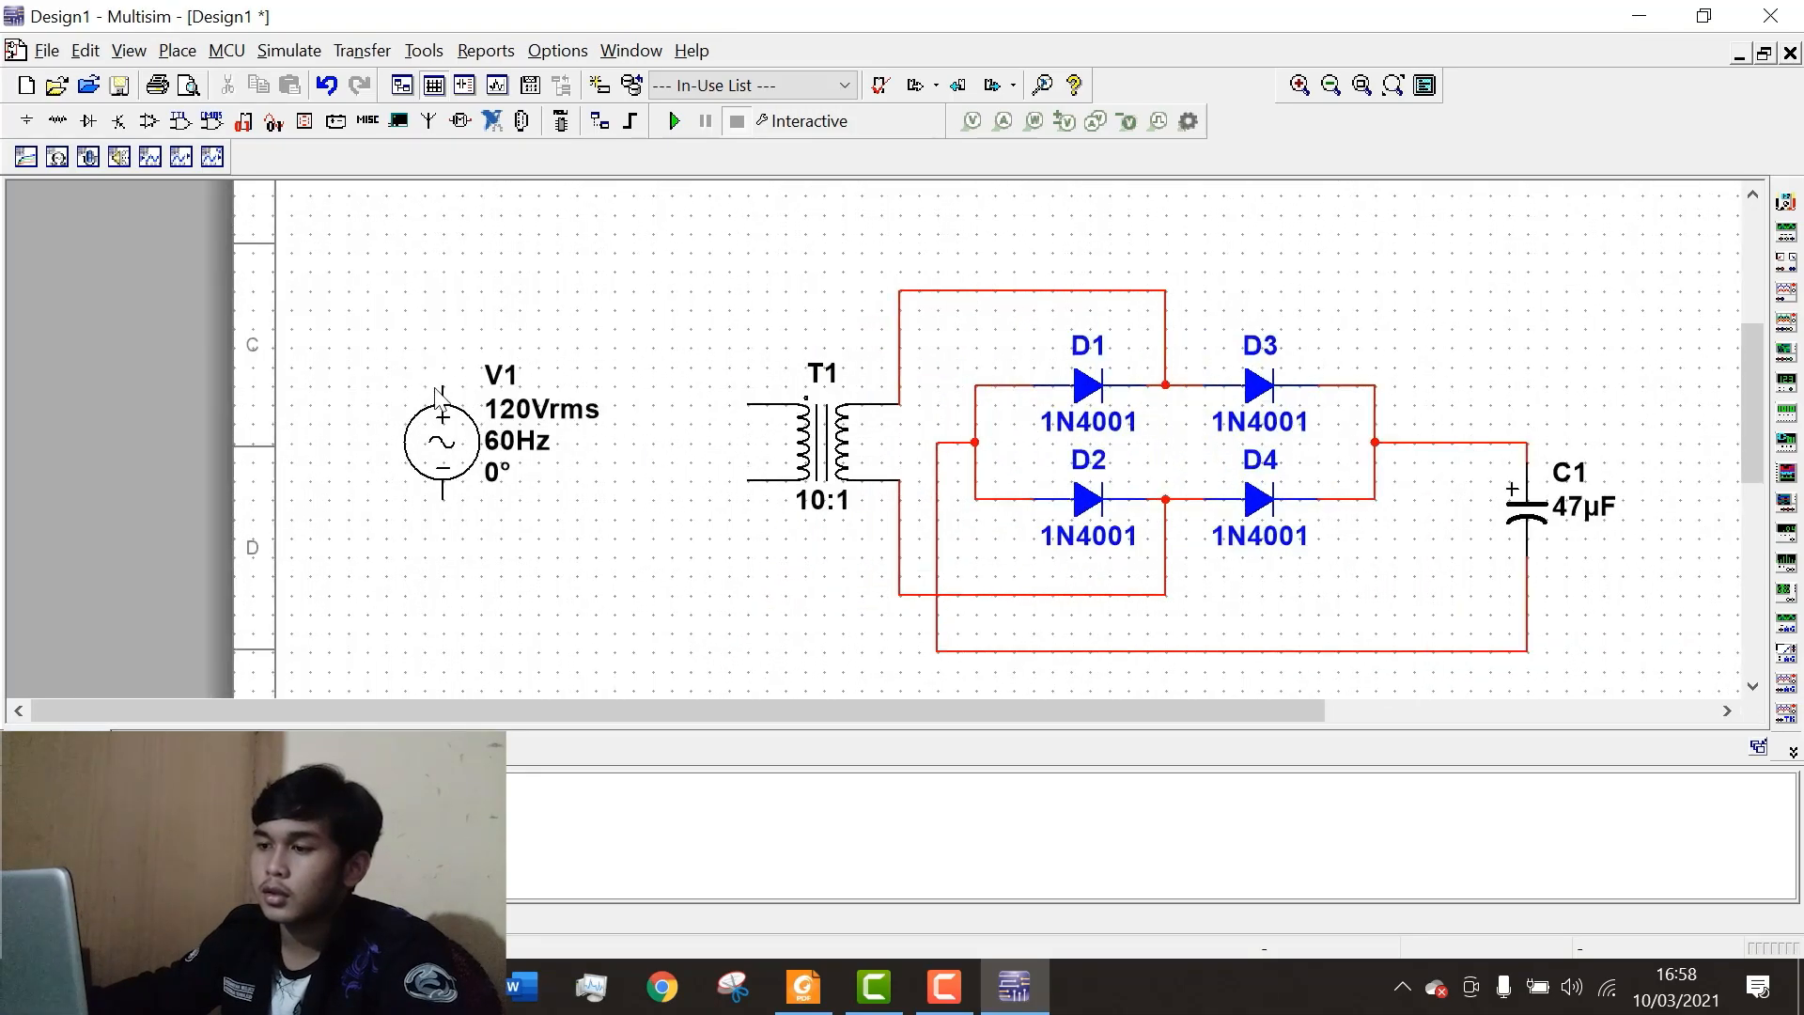
click(443, 386)
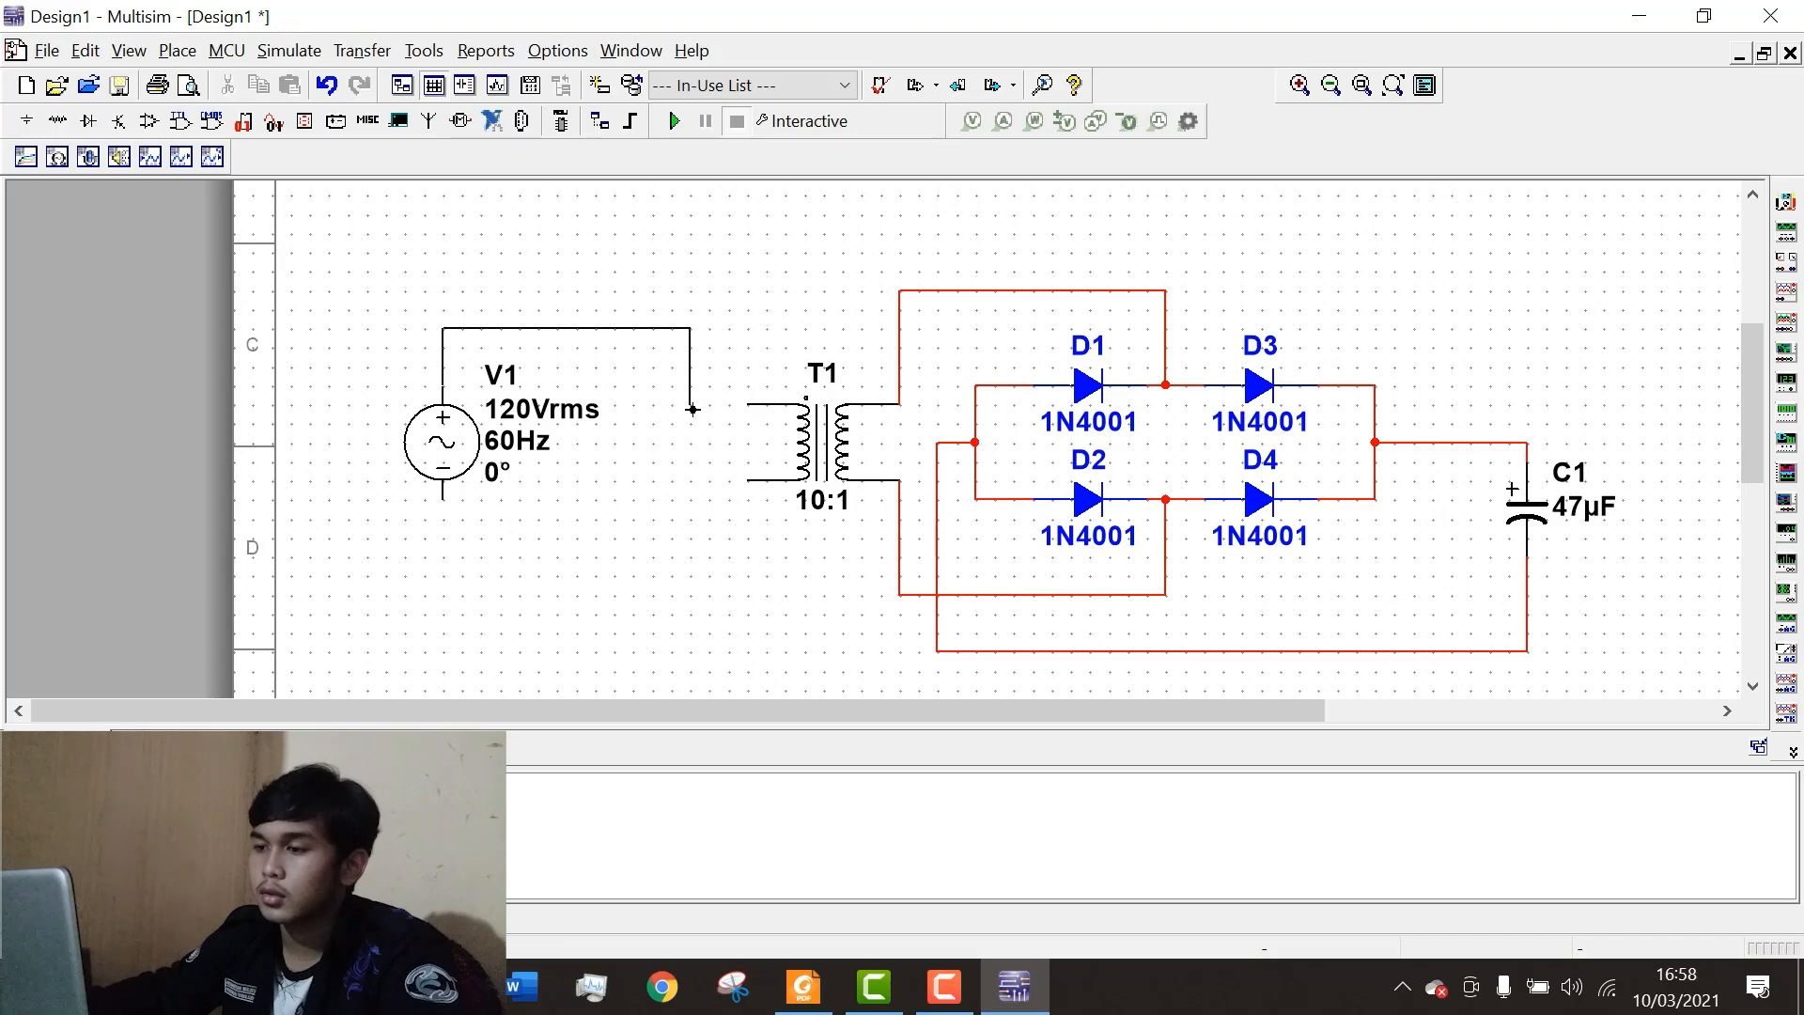
click(743, 405)
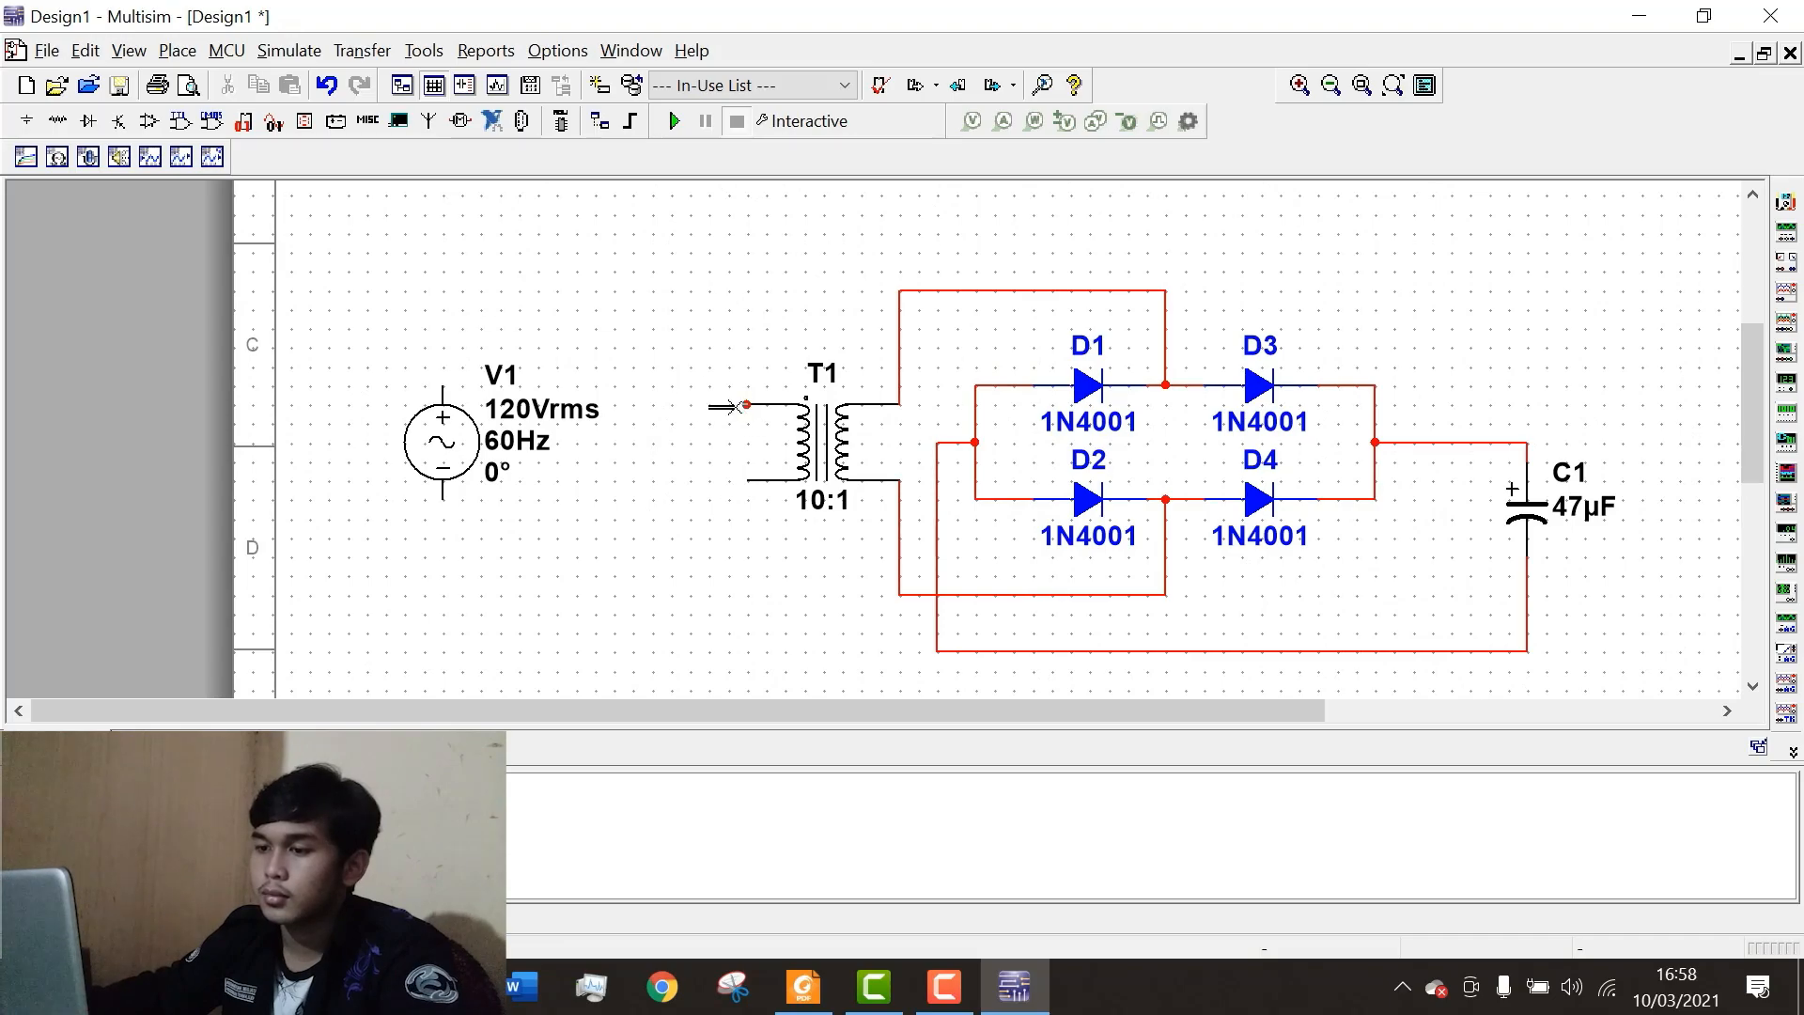
click(442, 500)
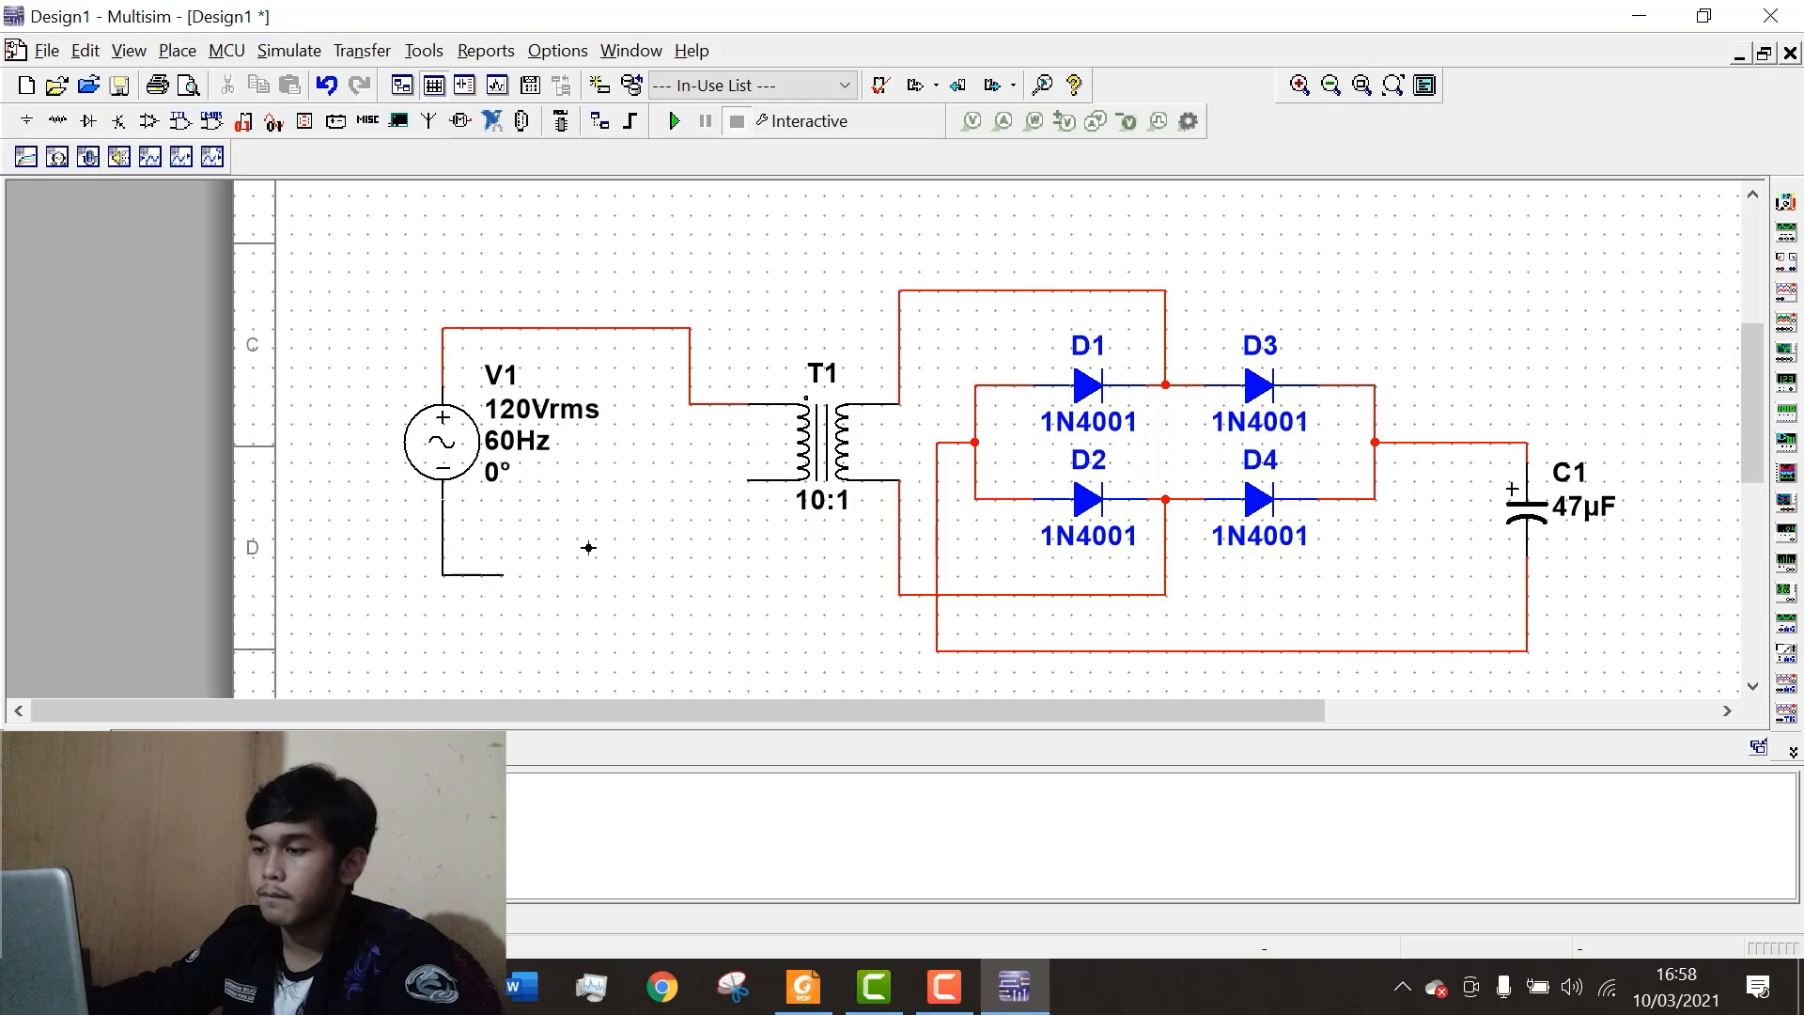
click(748, 480)
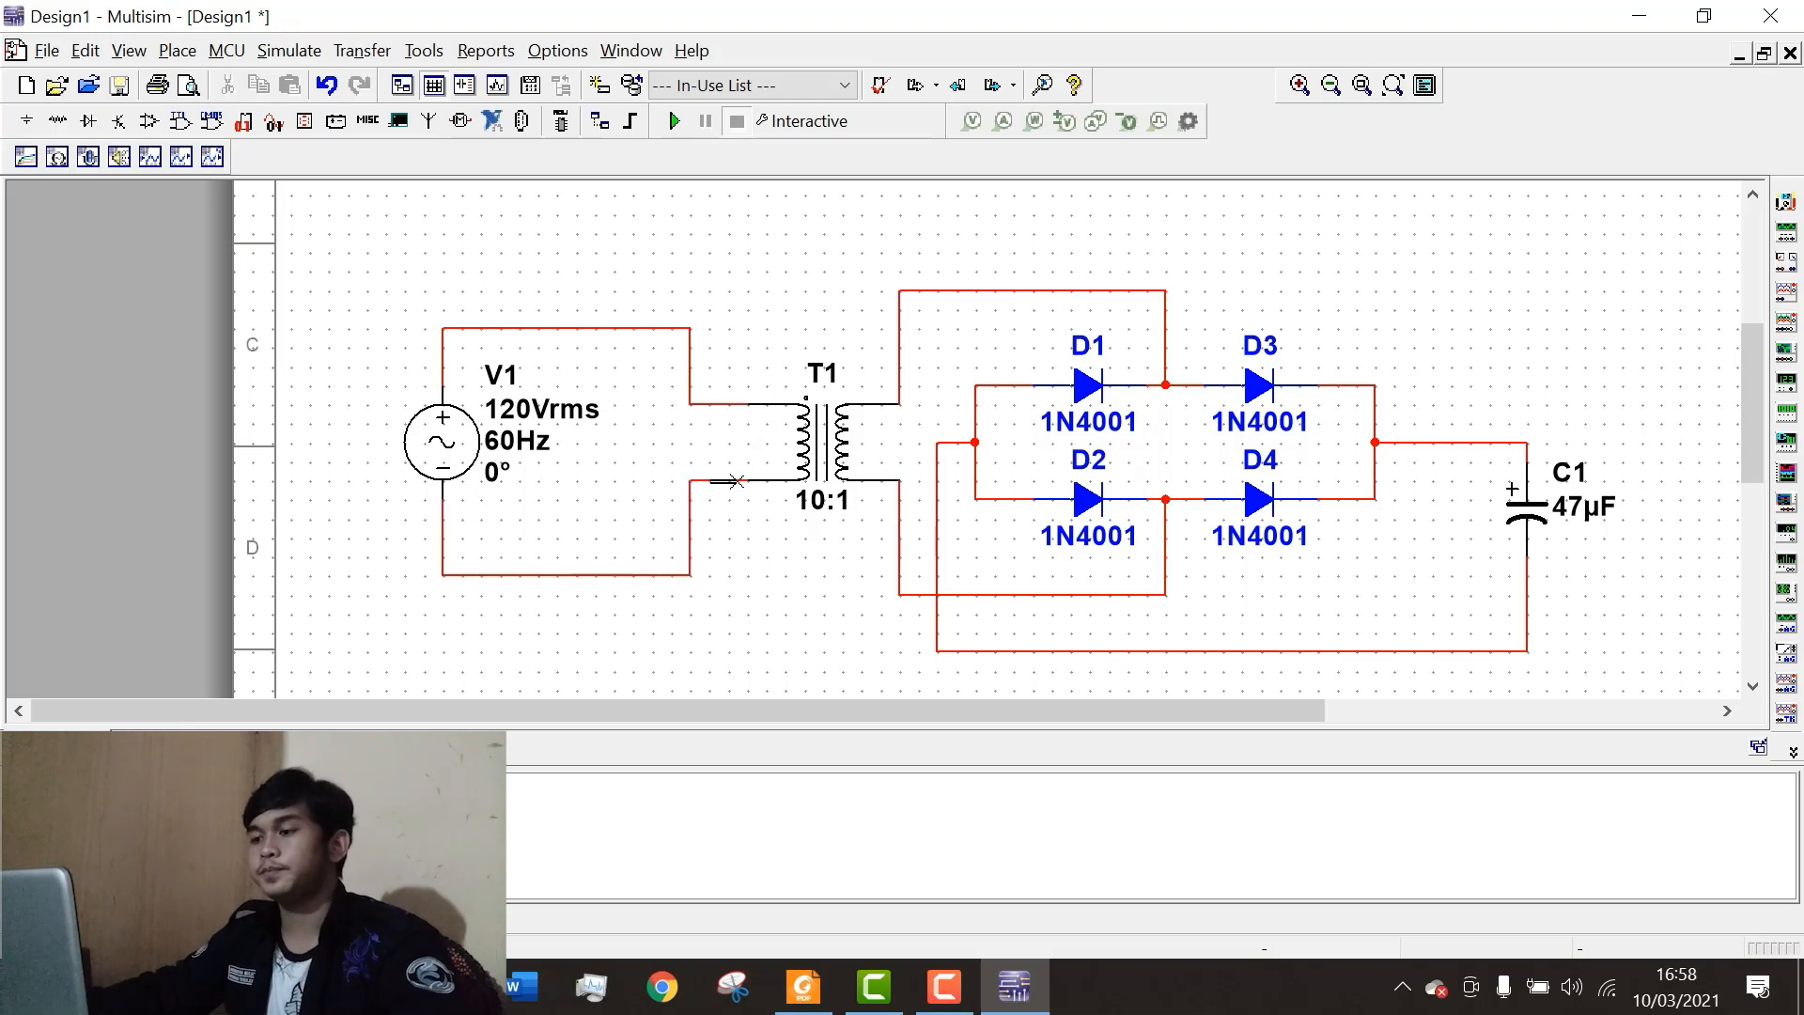
Move C1 and R1 down to the same height and shift C1's return wire below T1's lower secondary wire.
scroll(677, 495, down, 1)
scroll(797, 538, down, 1)
scroll(1391, 507, up, 1)
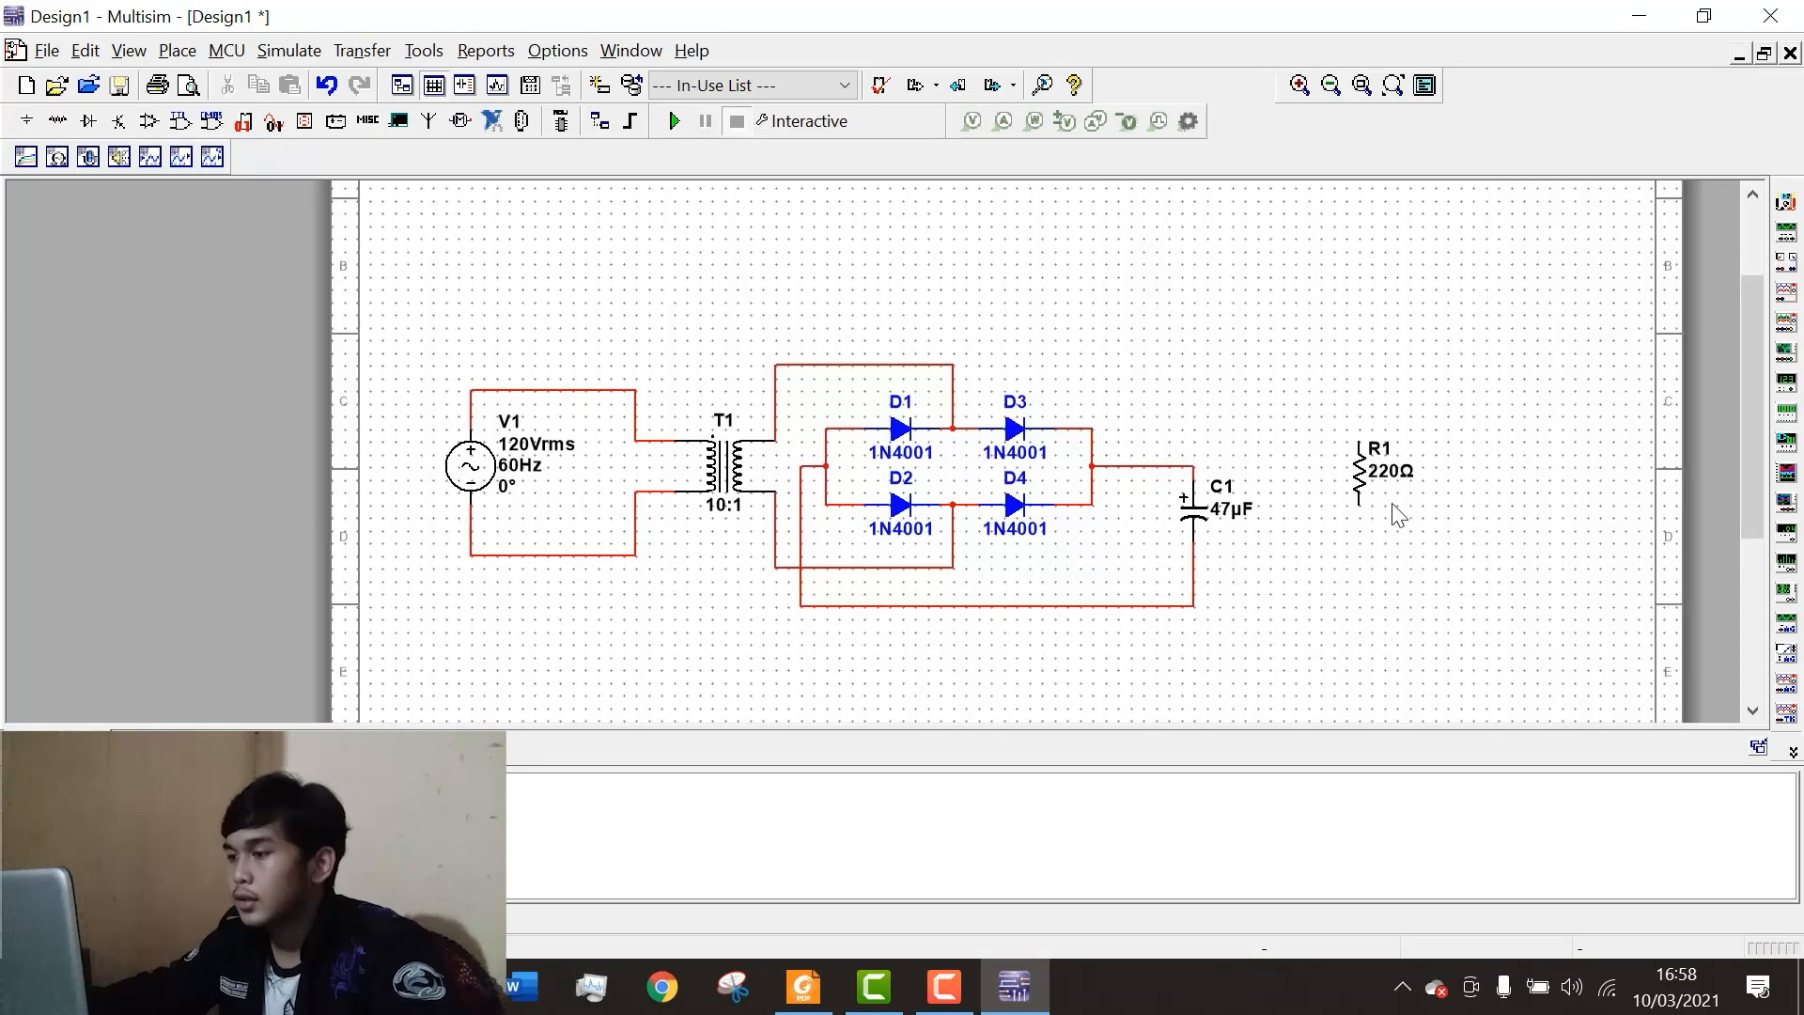
drag(1199, 526, 1199, 551)
click(1217, 417)
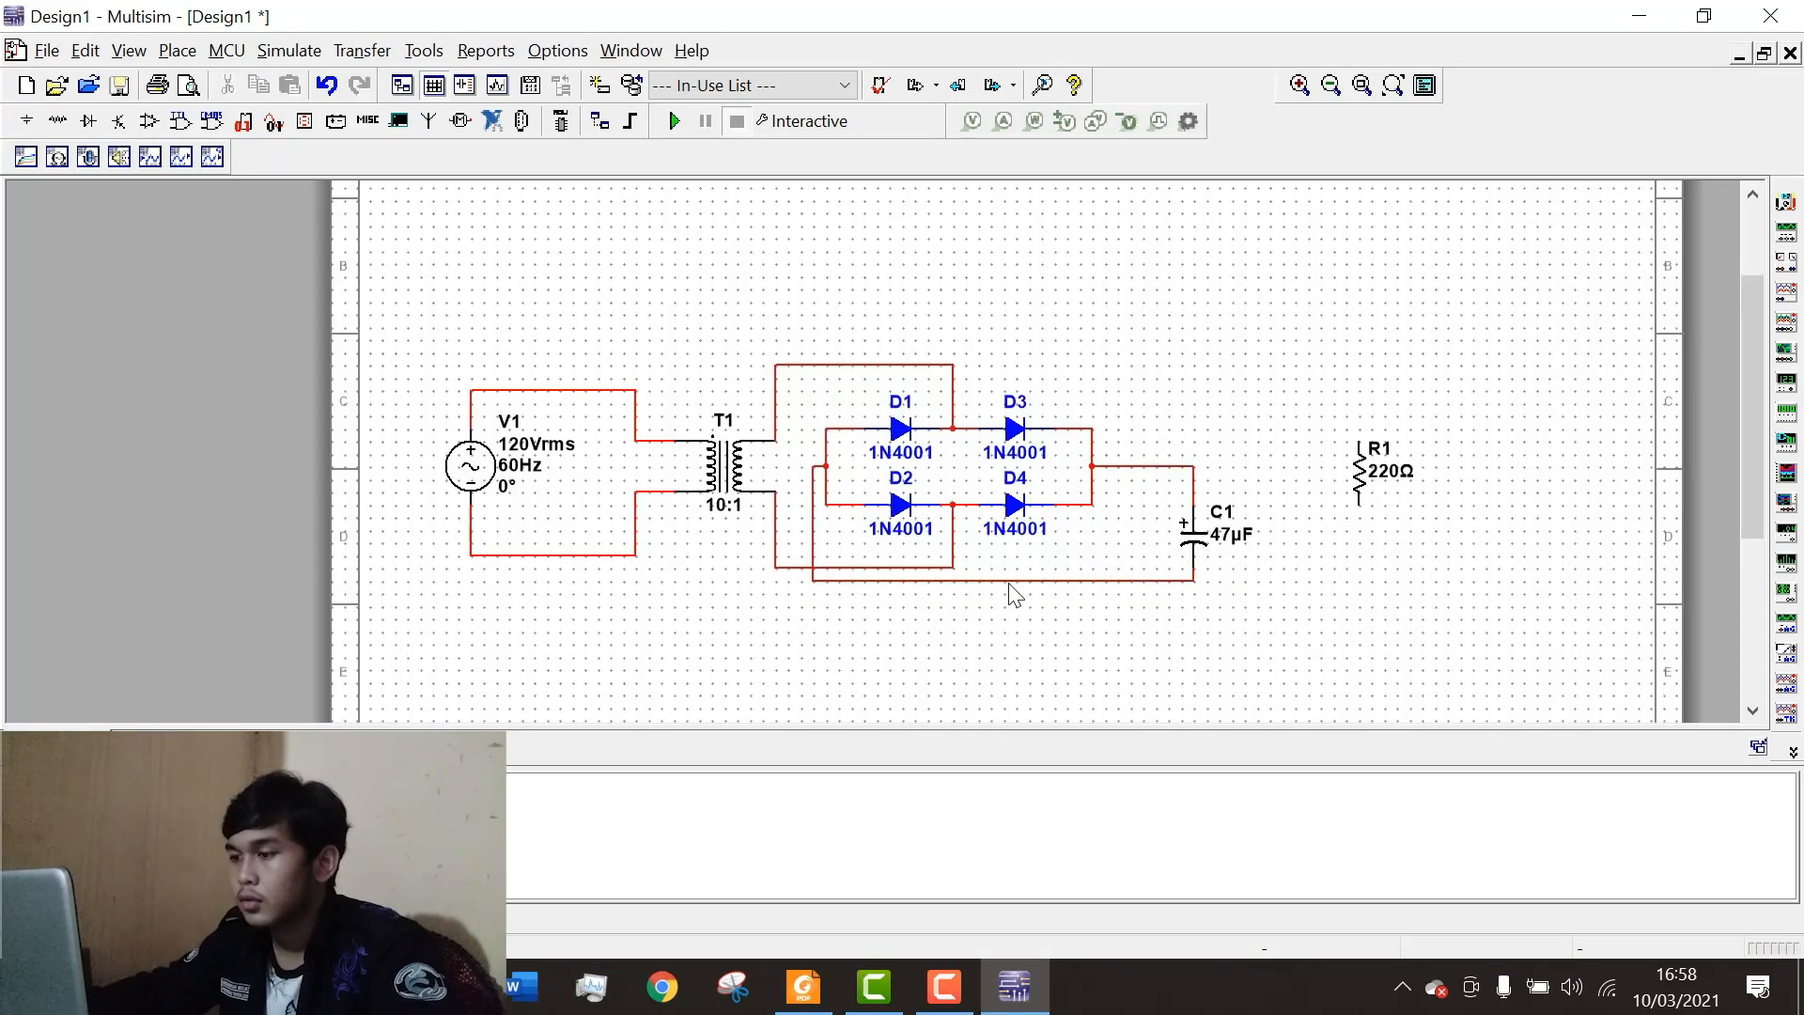
drag(1009, 583, 1009, 596)
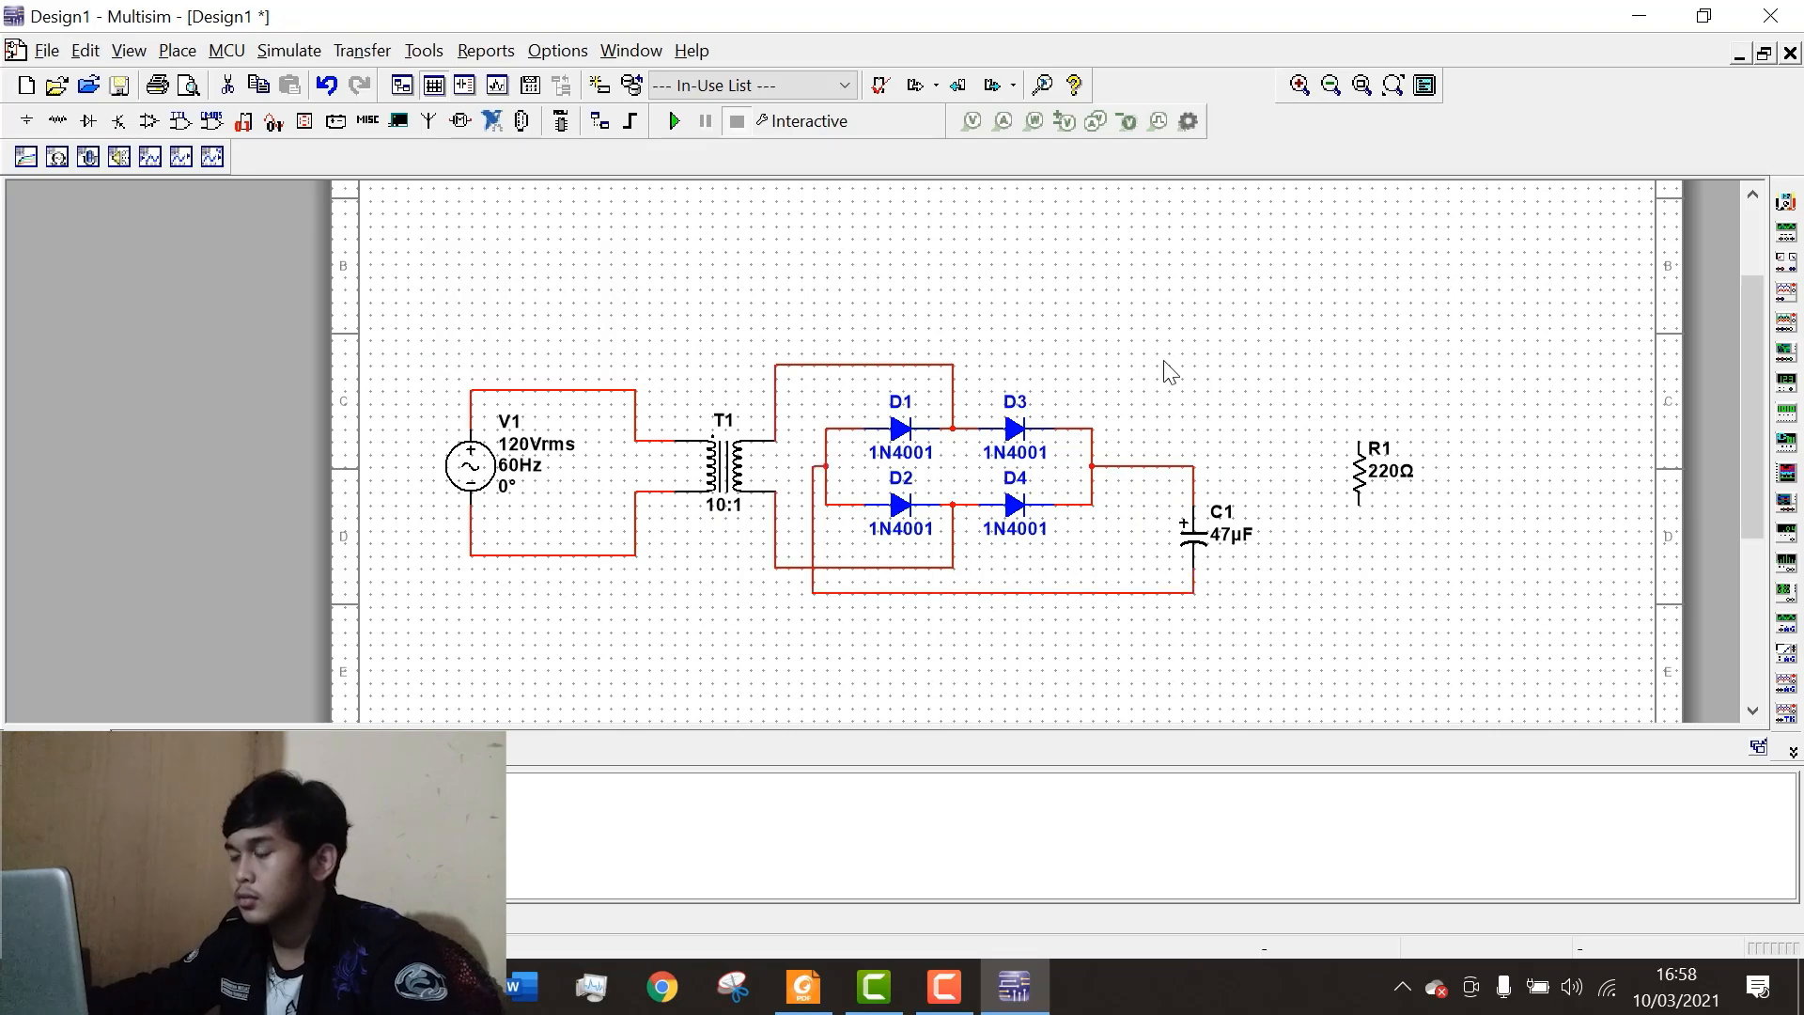
click(1364, 477)
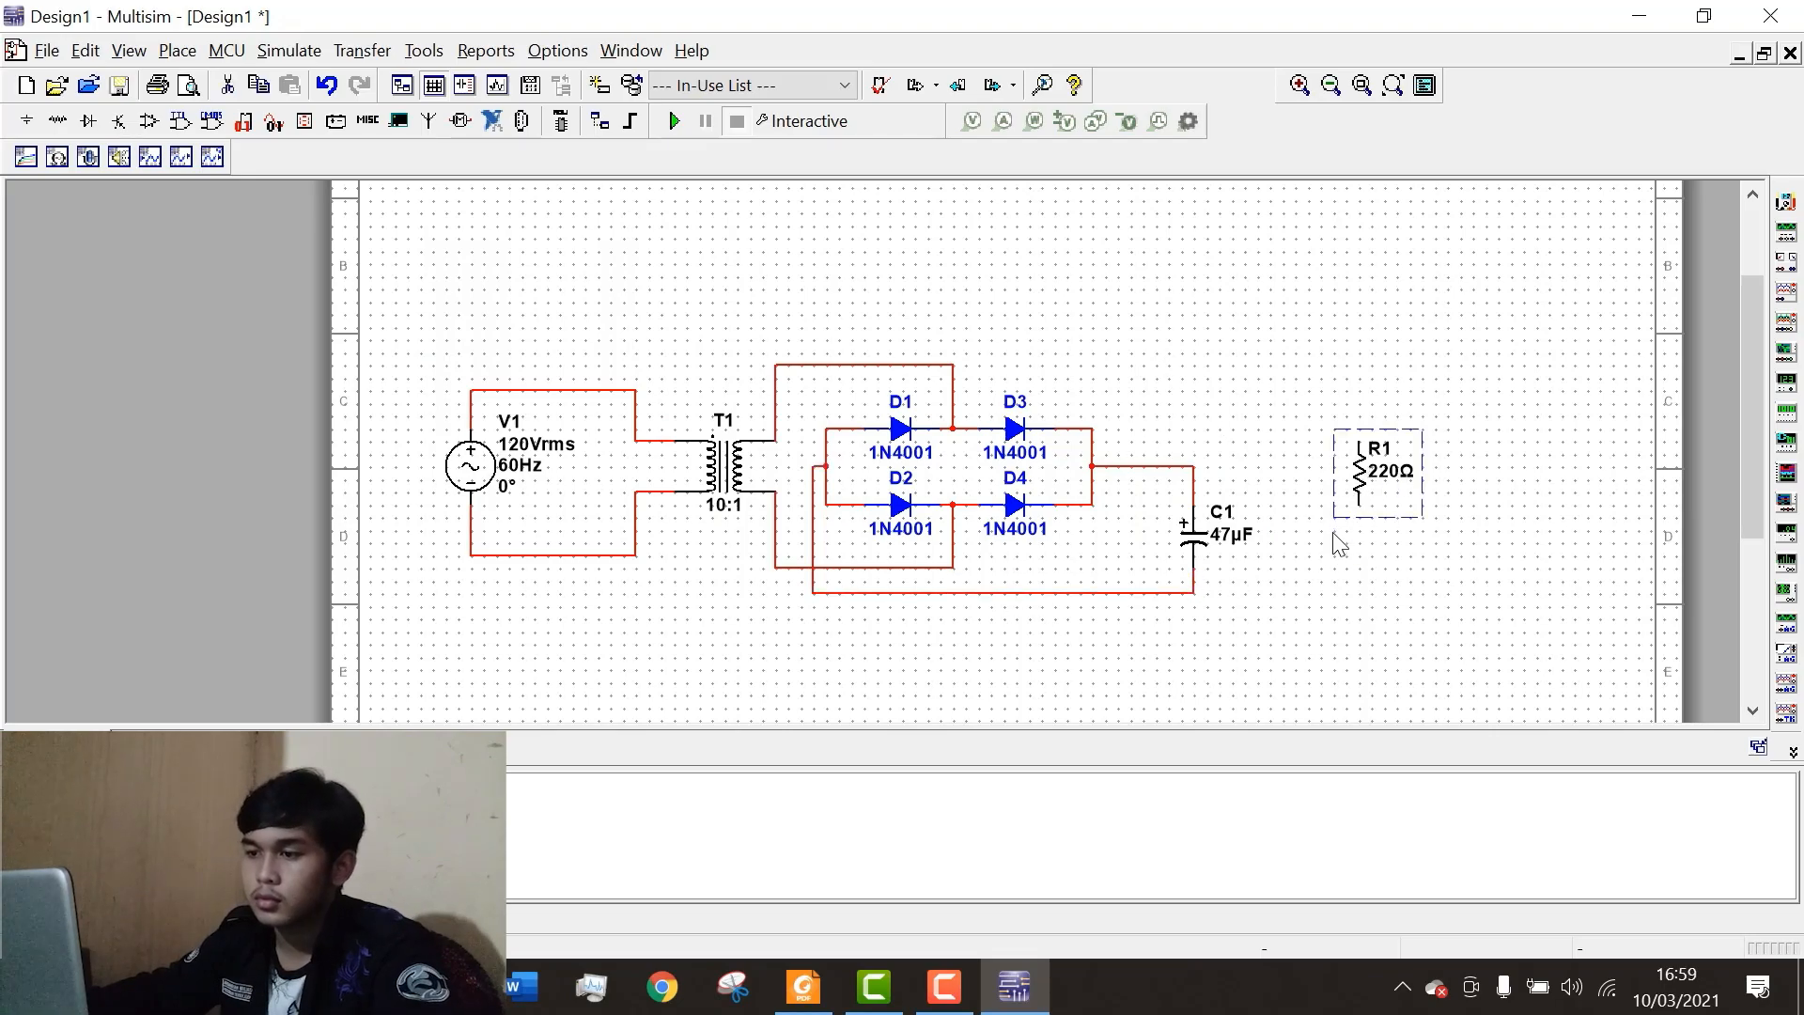
drag(1339, 543, 1338, 543)
click(596, 482)
Raise the horizontal segment of the wire between V1's negative terminal and T1's lower primary terminal.
scroll(542, 599, up, 1)
click(543, 571)
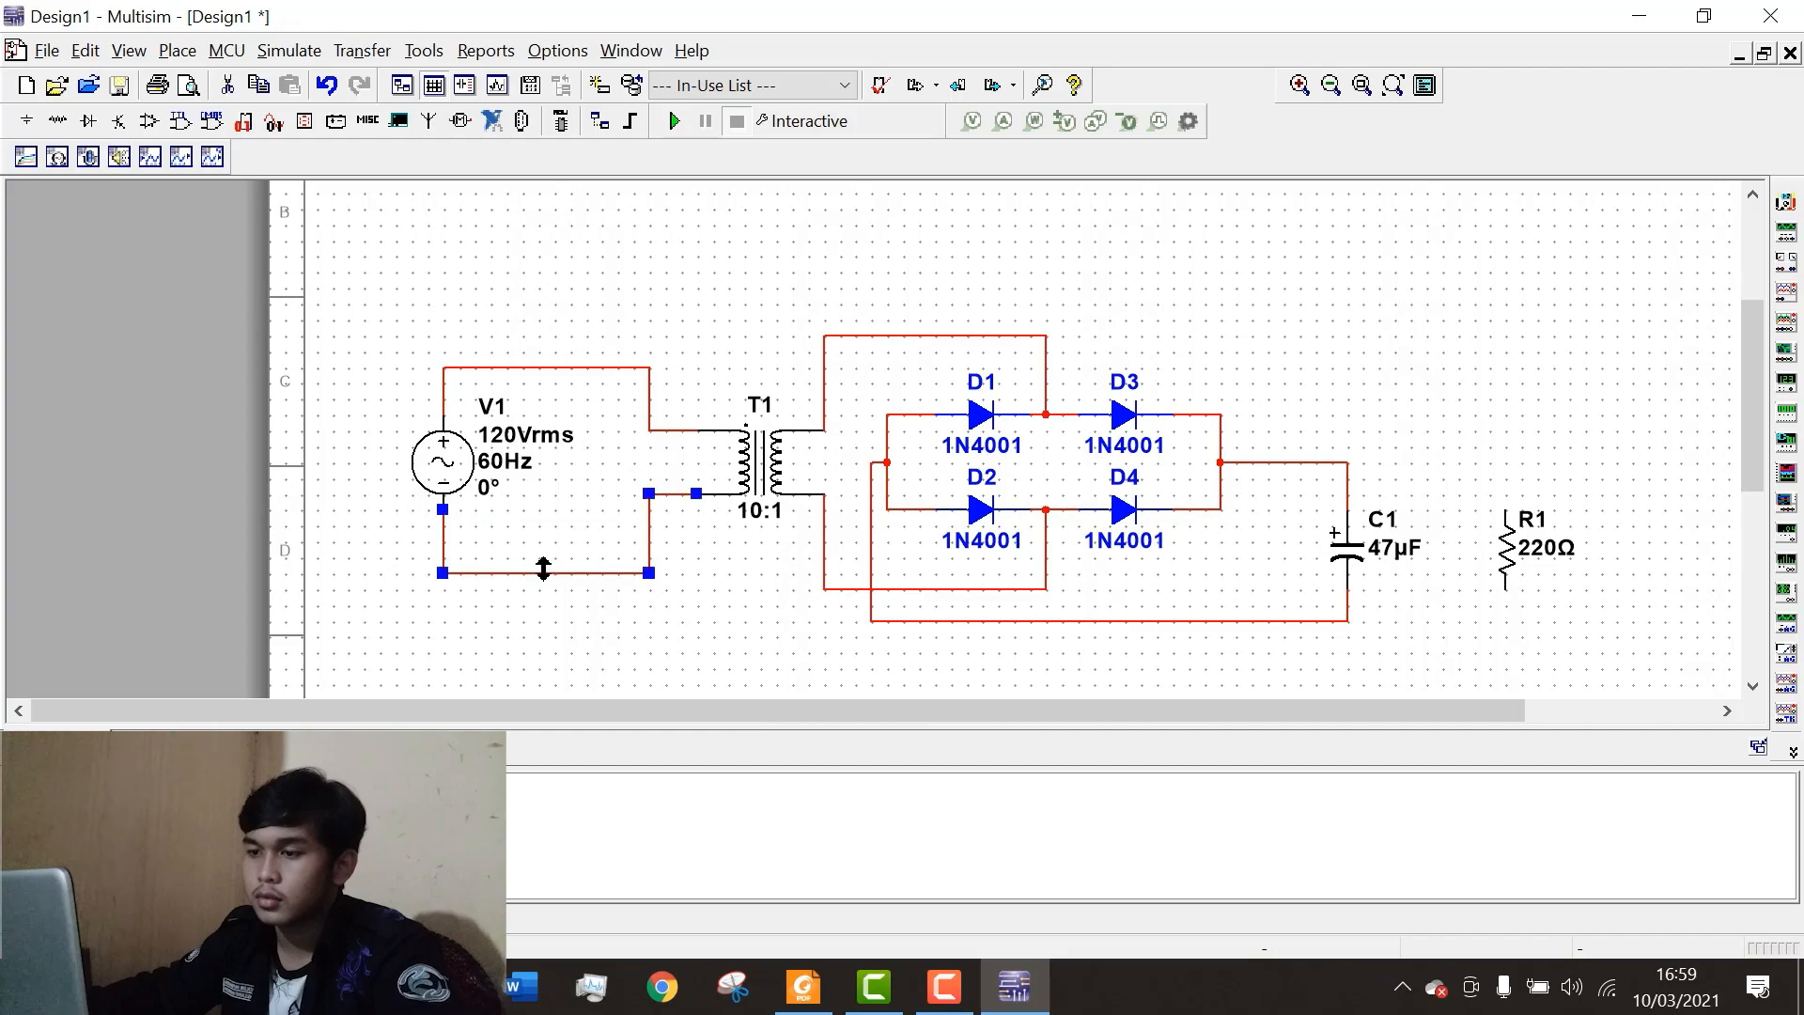
drag(542, 566, 542, 551)
click(624, 402)
Check the worksheet diagram and set source V1 to 220 V RMS and 50 Hz.
scroll(870, 362, down, 1)
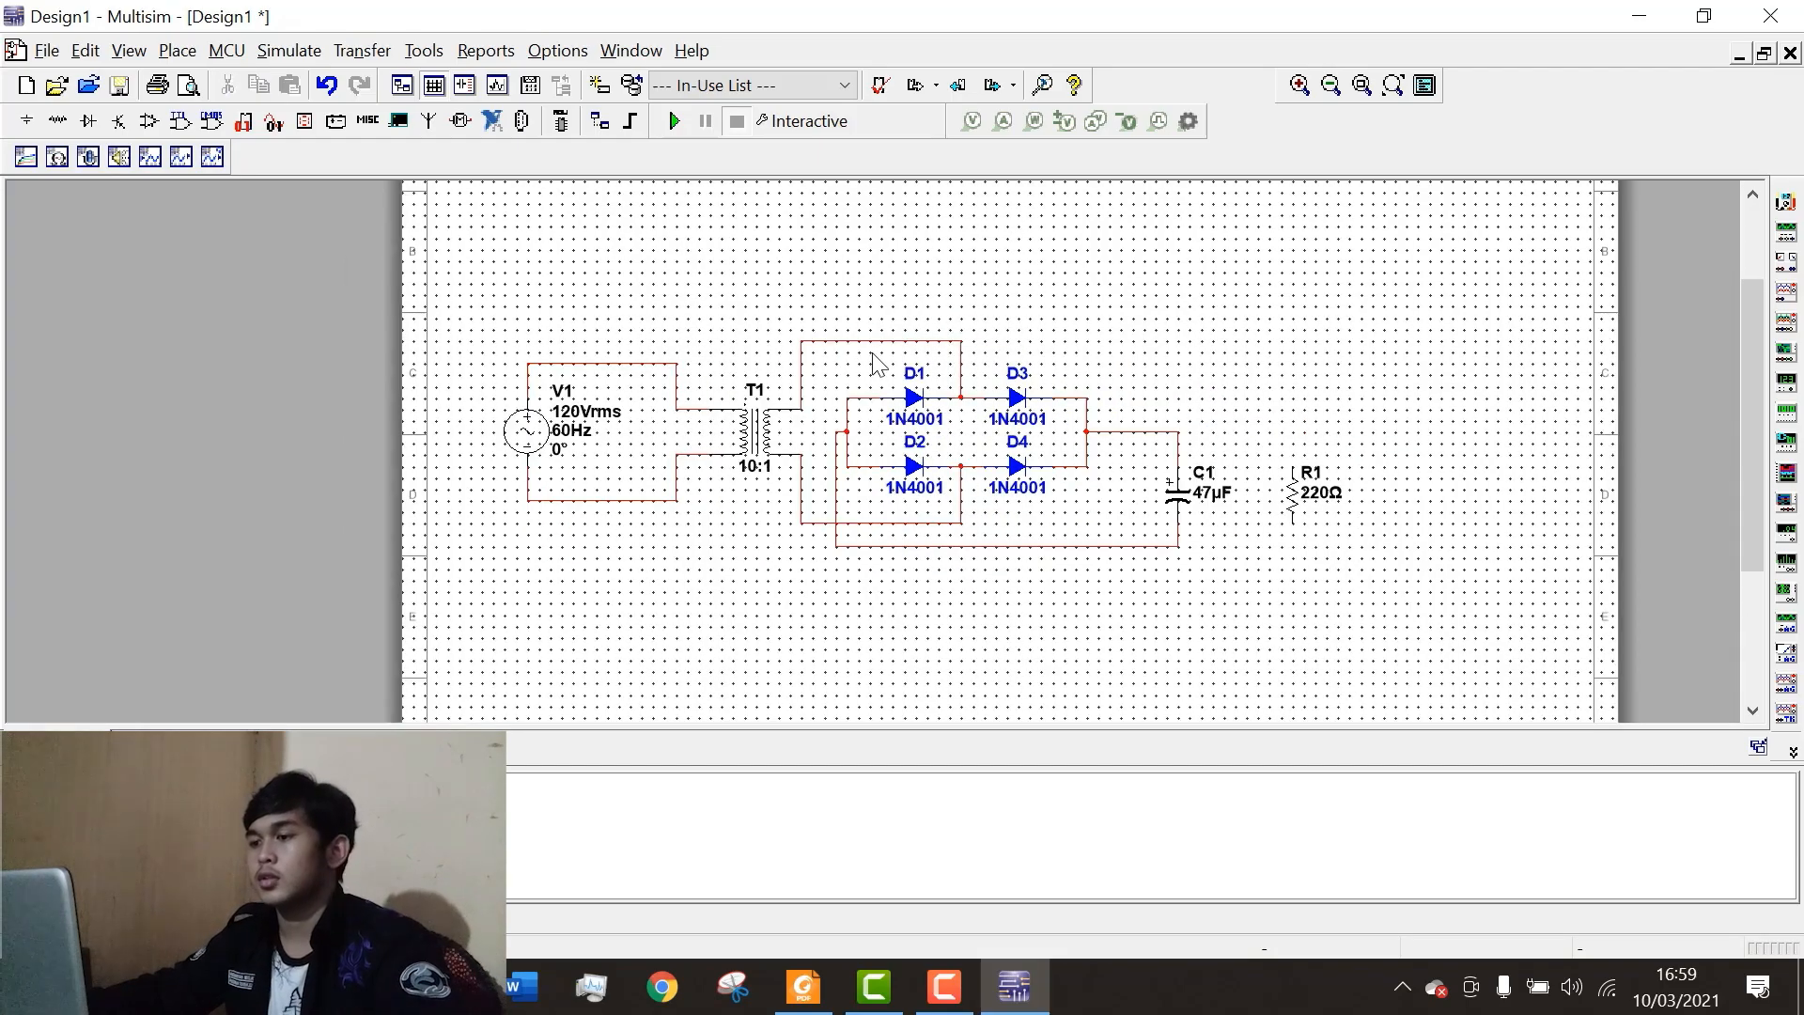
scroll(930, 375, up, 1)
scroll(948, 366, down, 2)
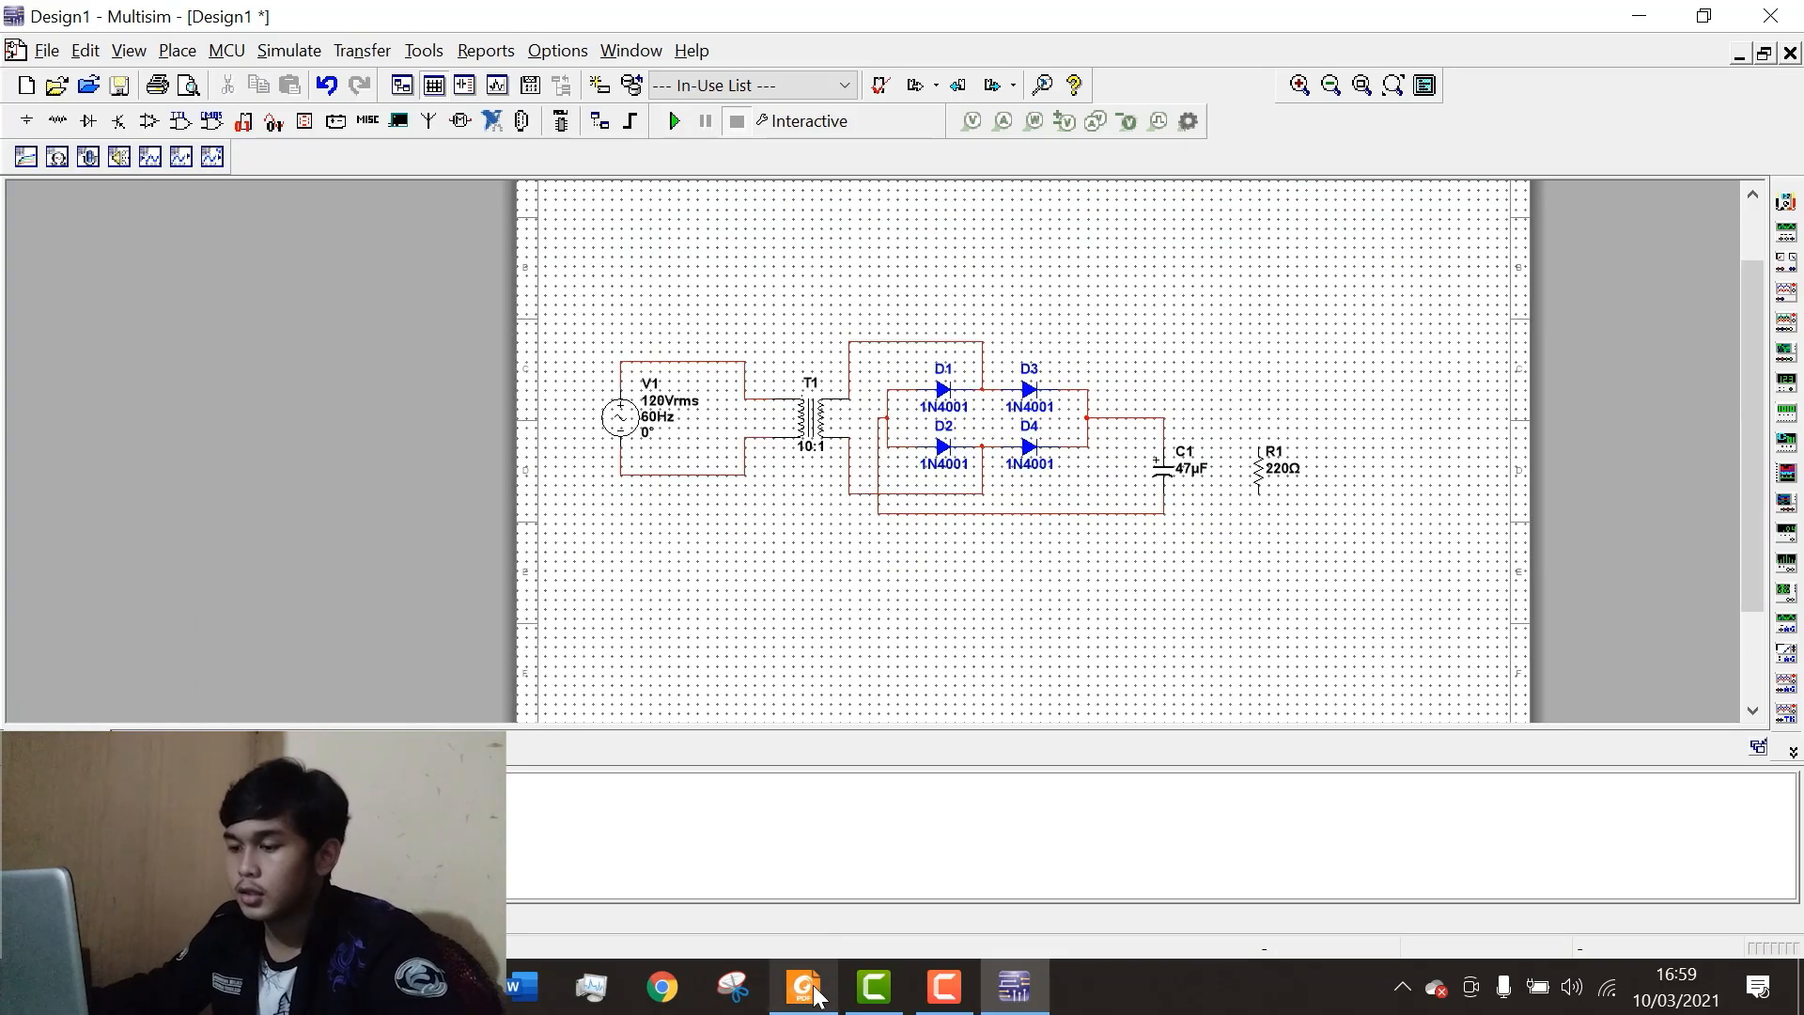
click(821, 989)
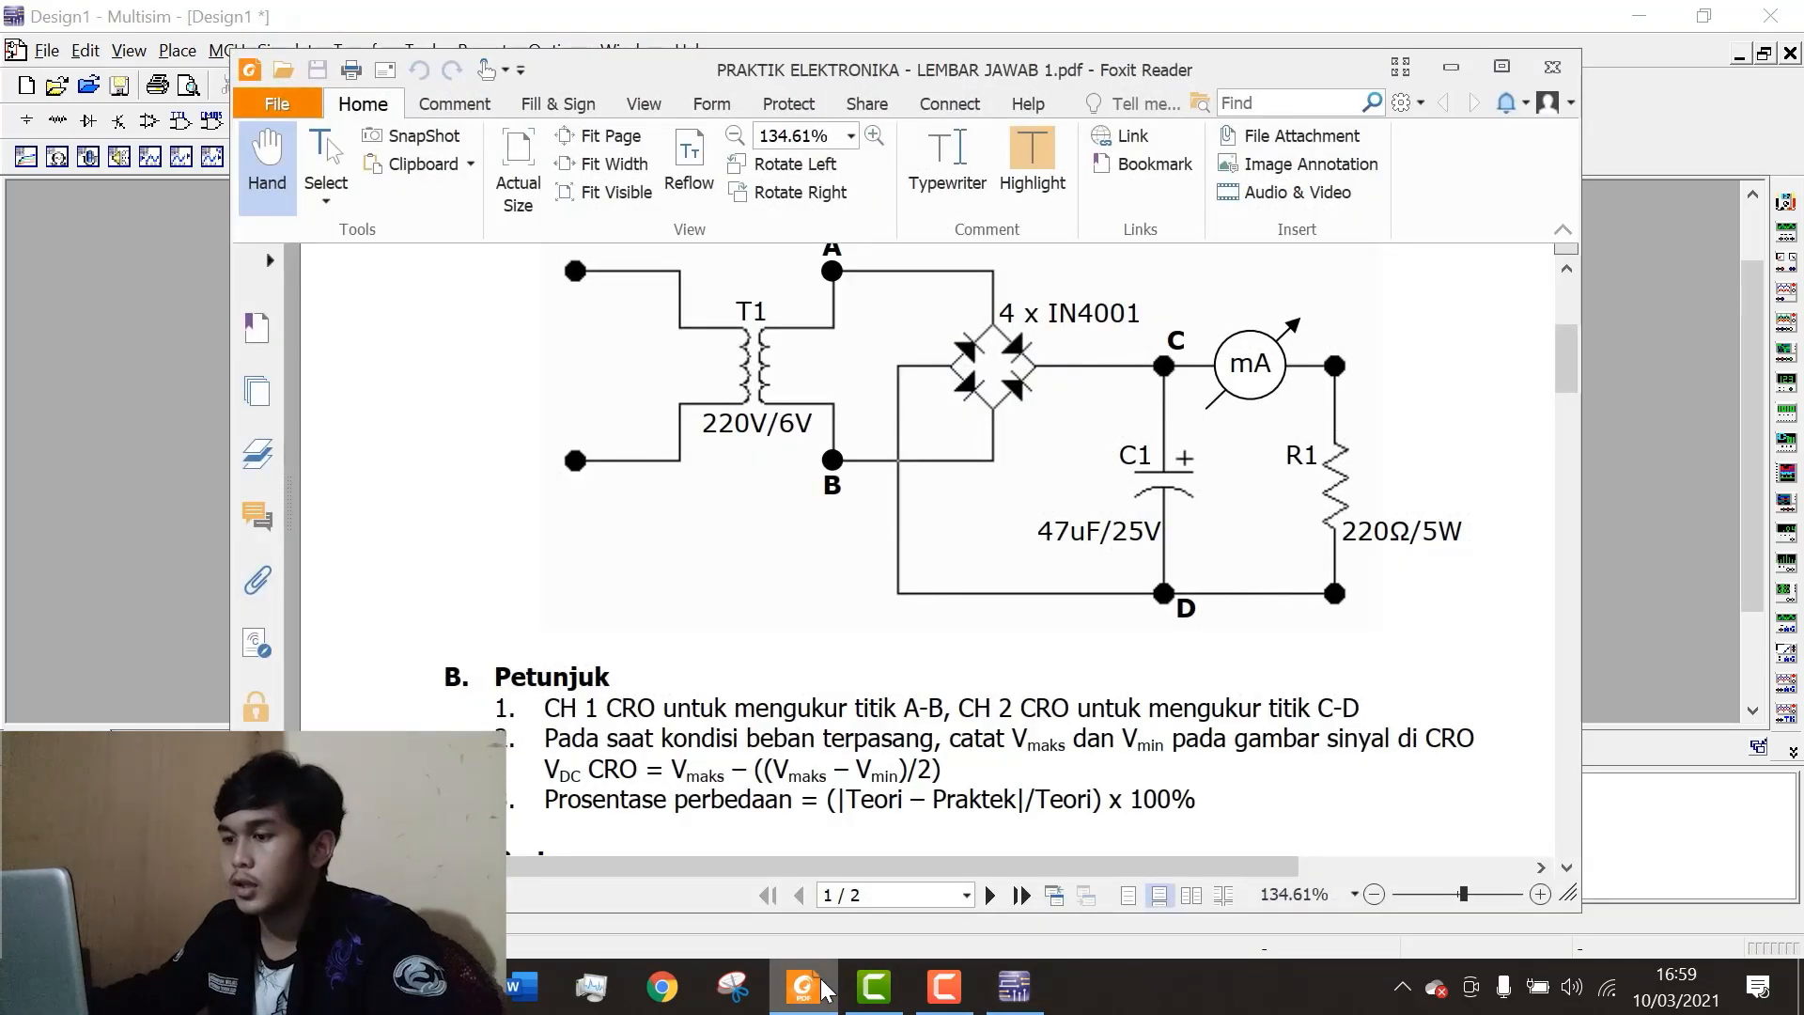
click(821, 989)
scroll(588, 374, up, 3)
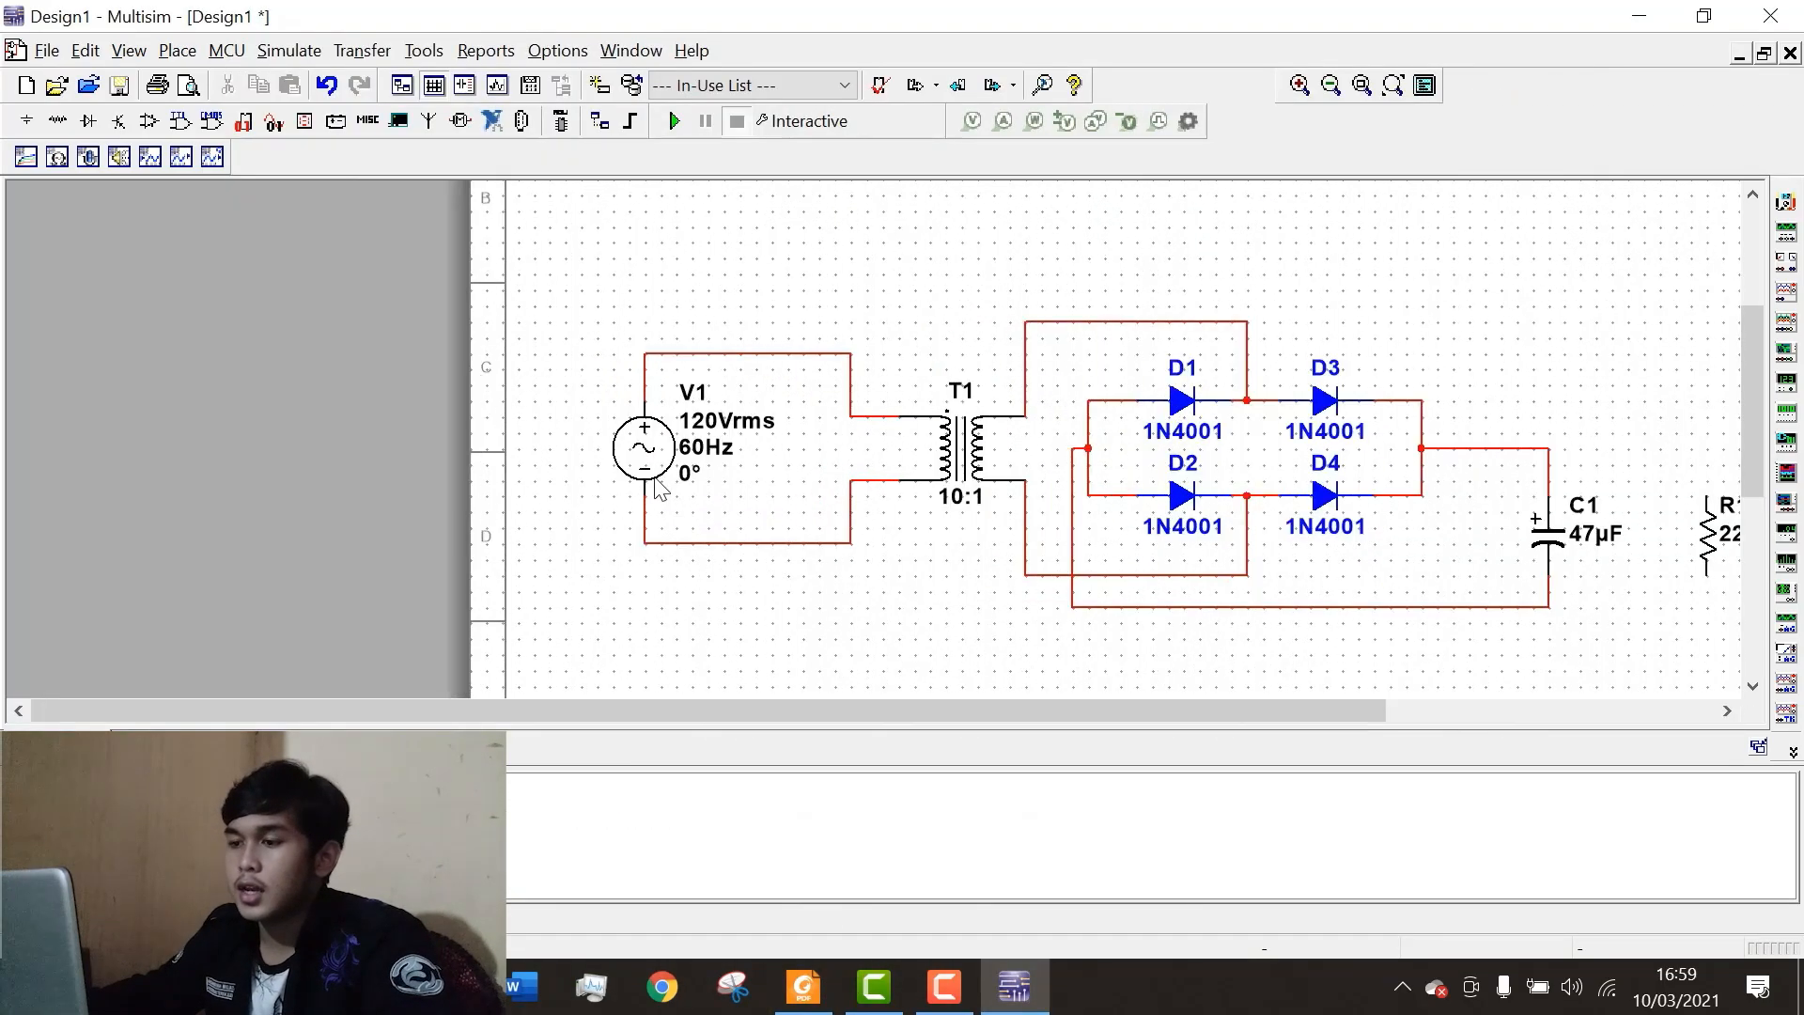
double_click(645, 436)
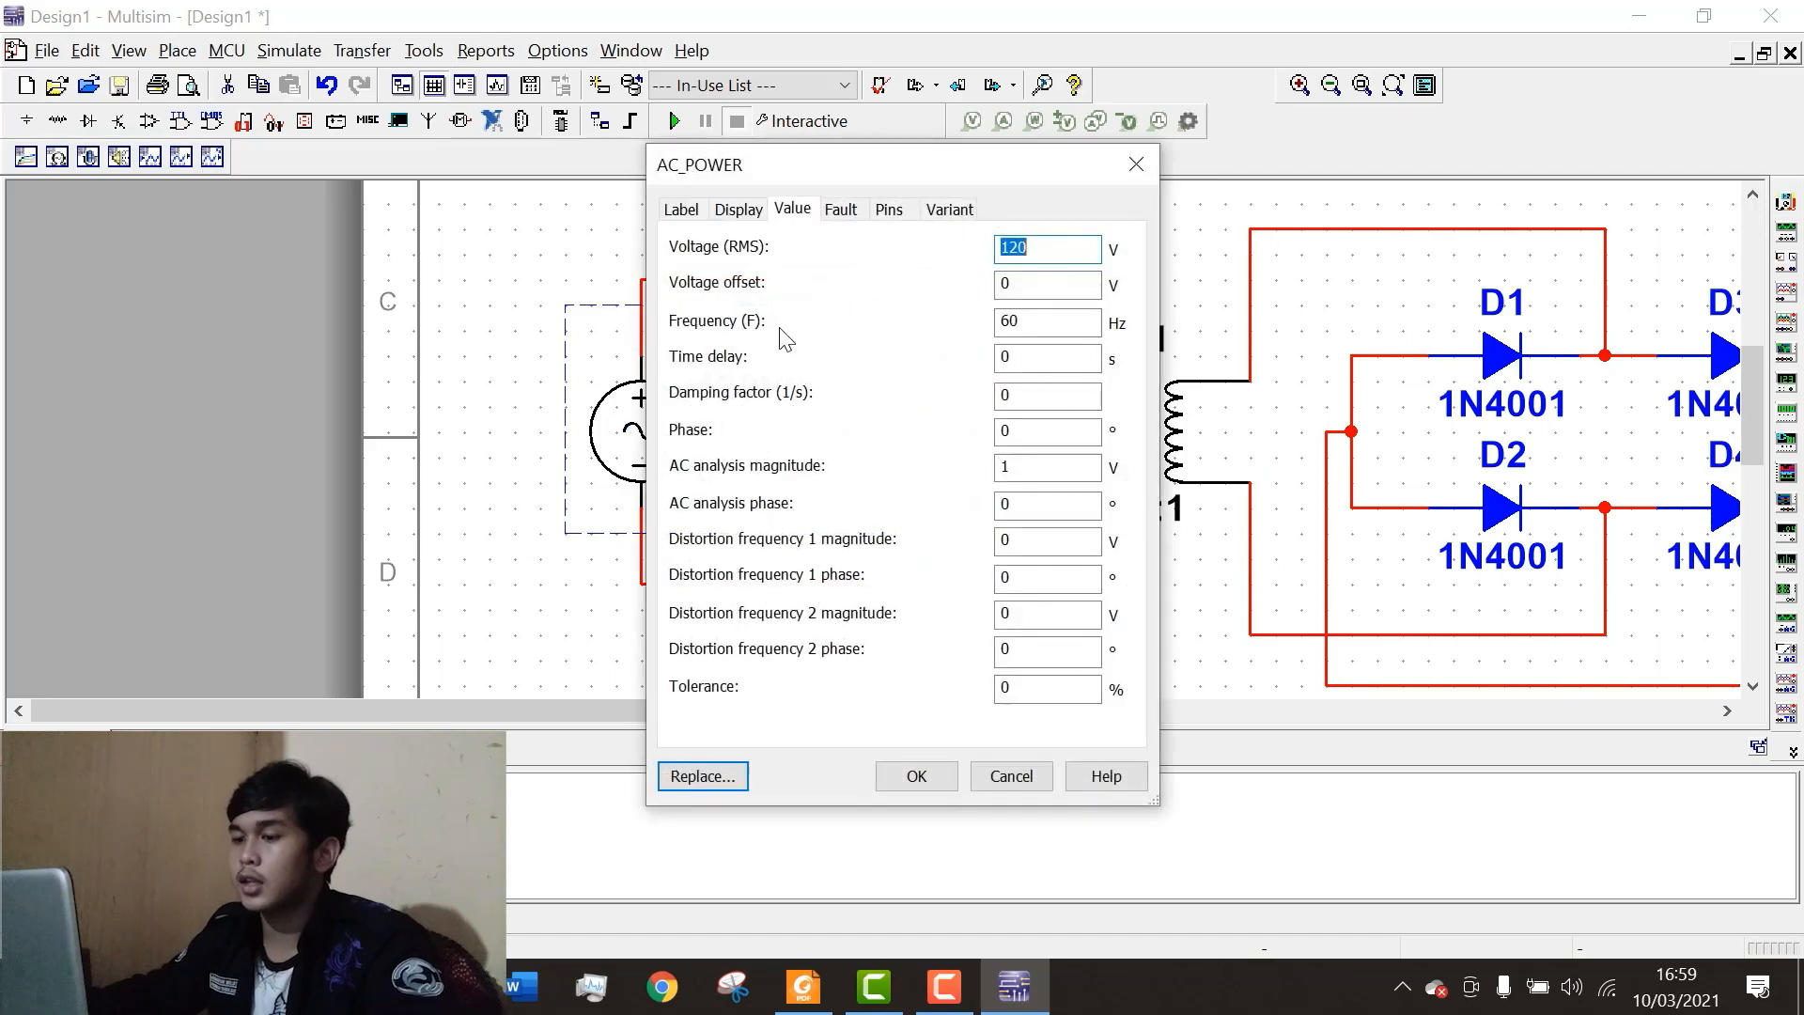
text(22)
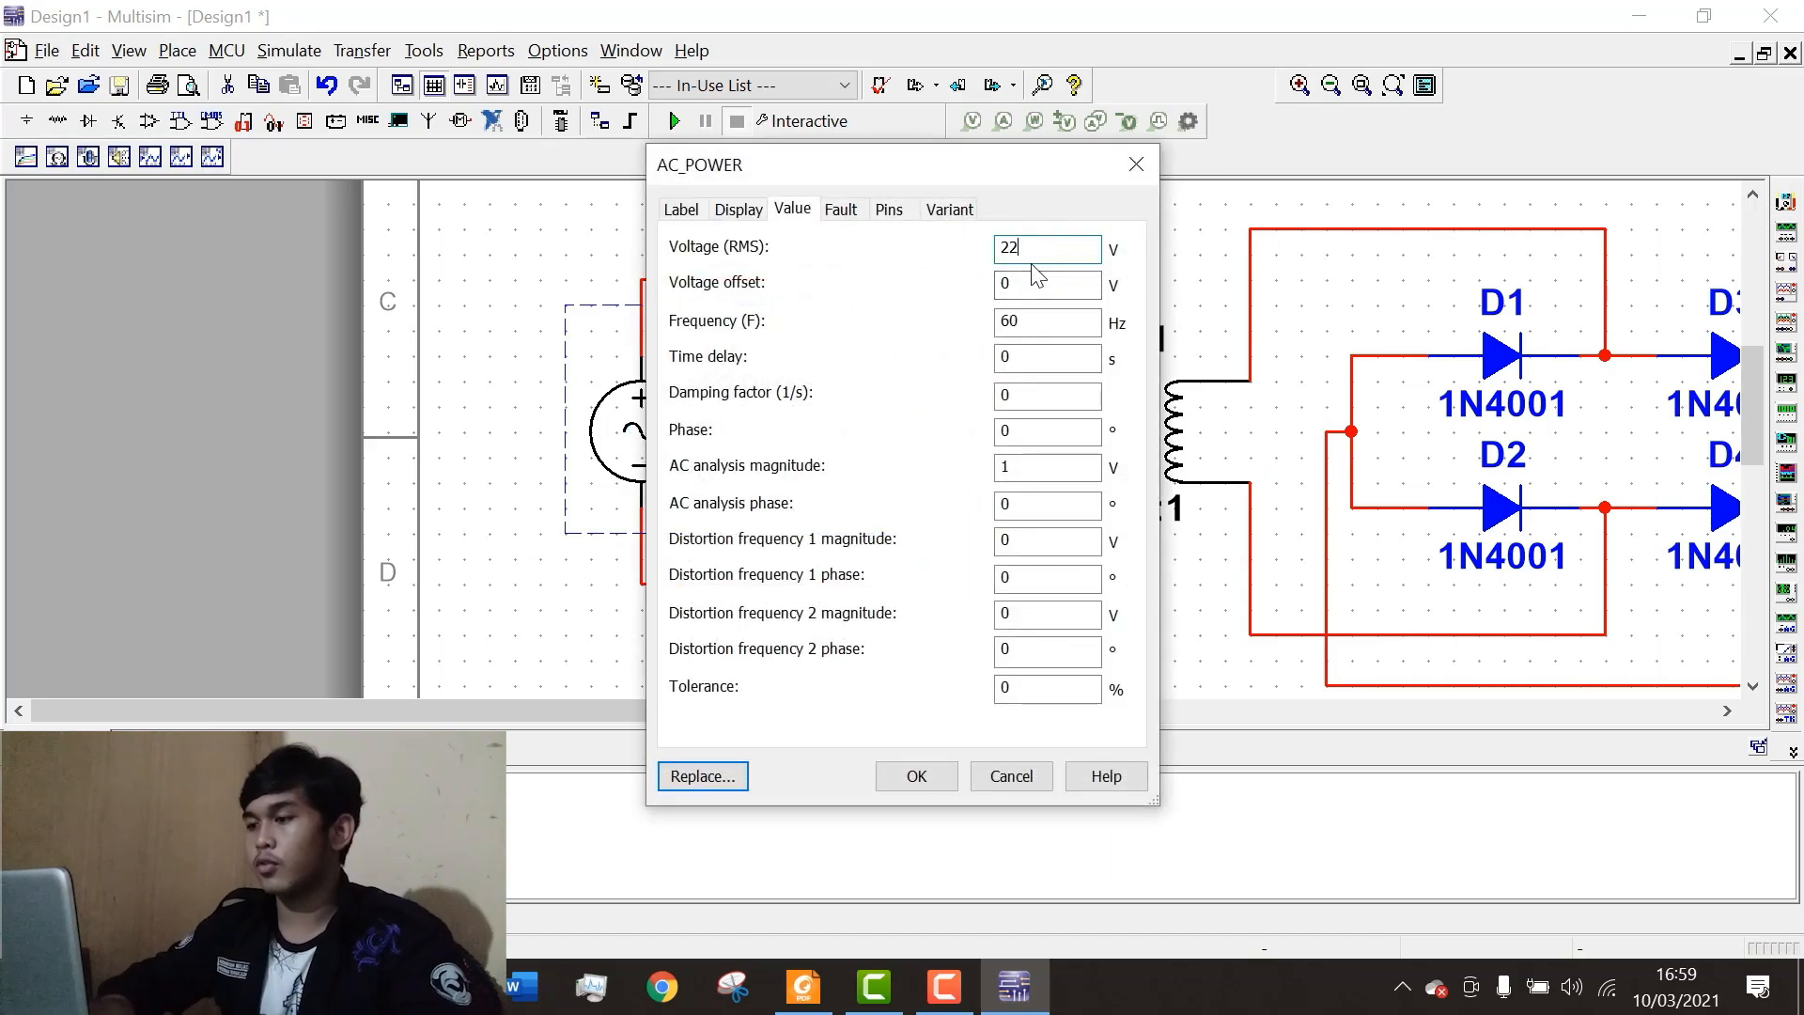
text(0)
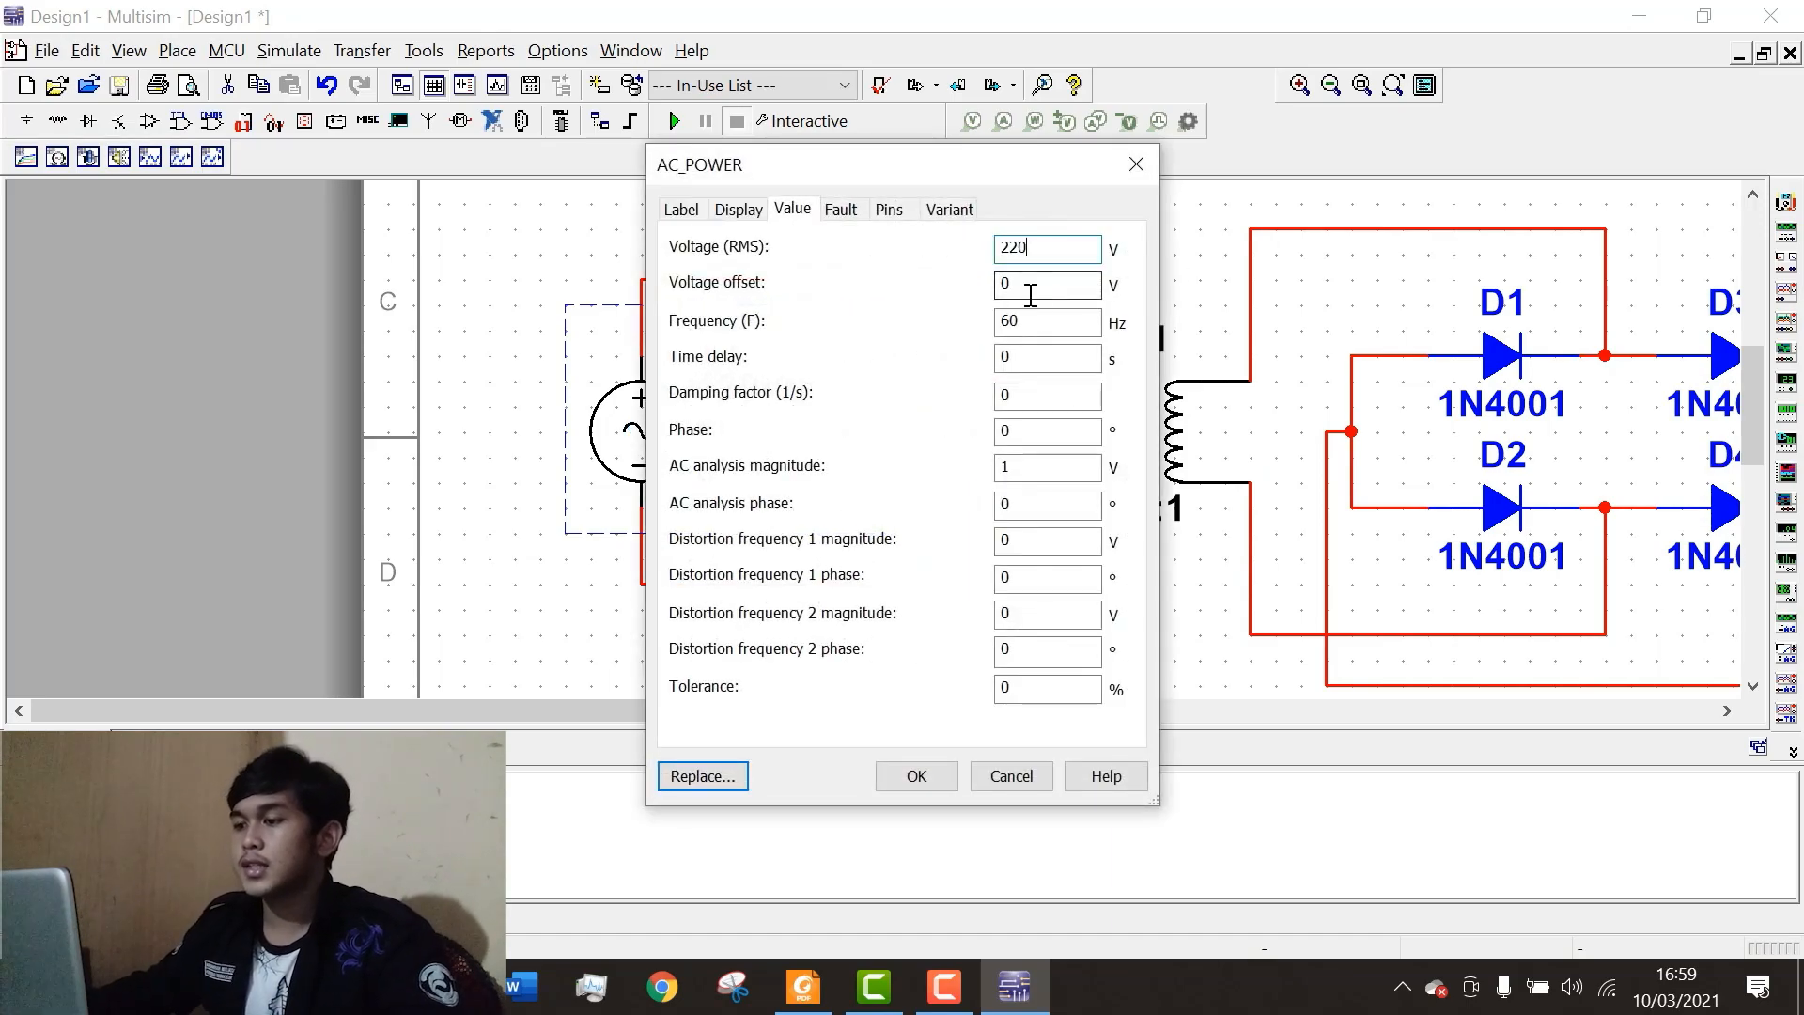
double_click(1031, 321)
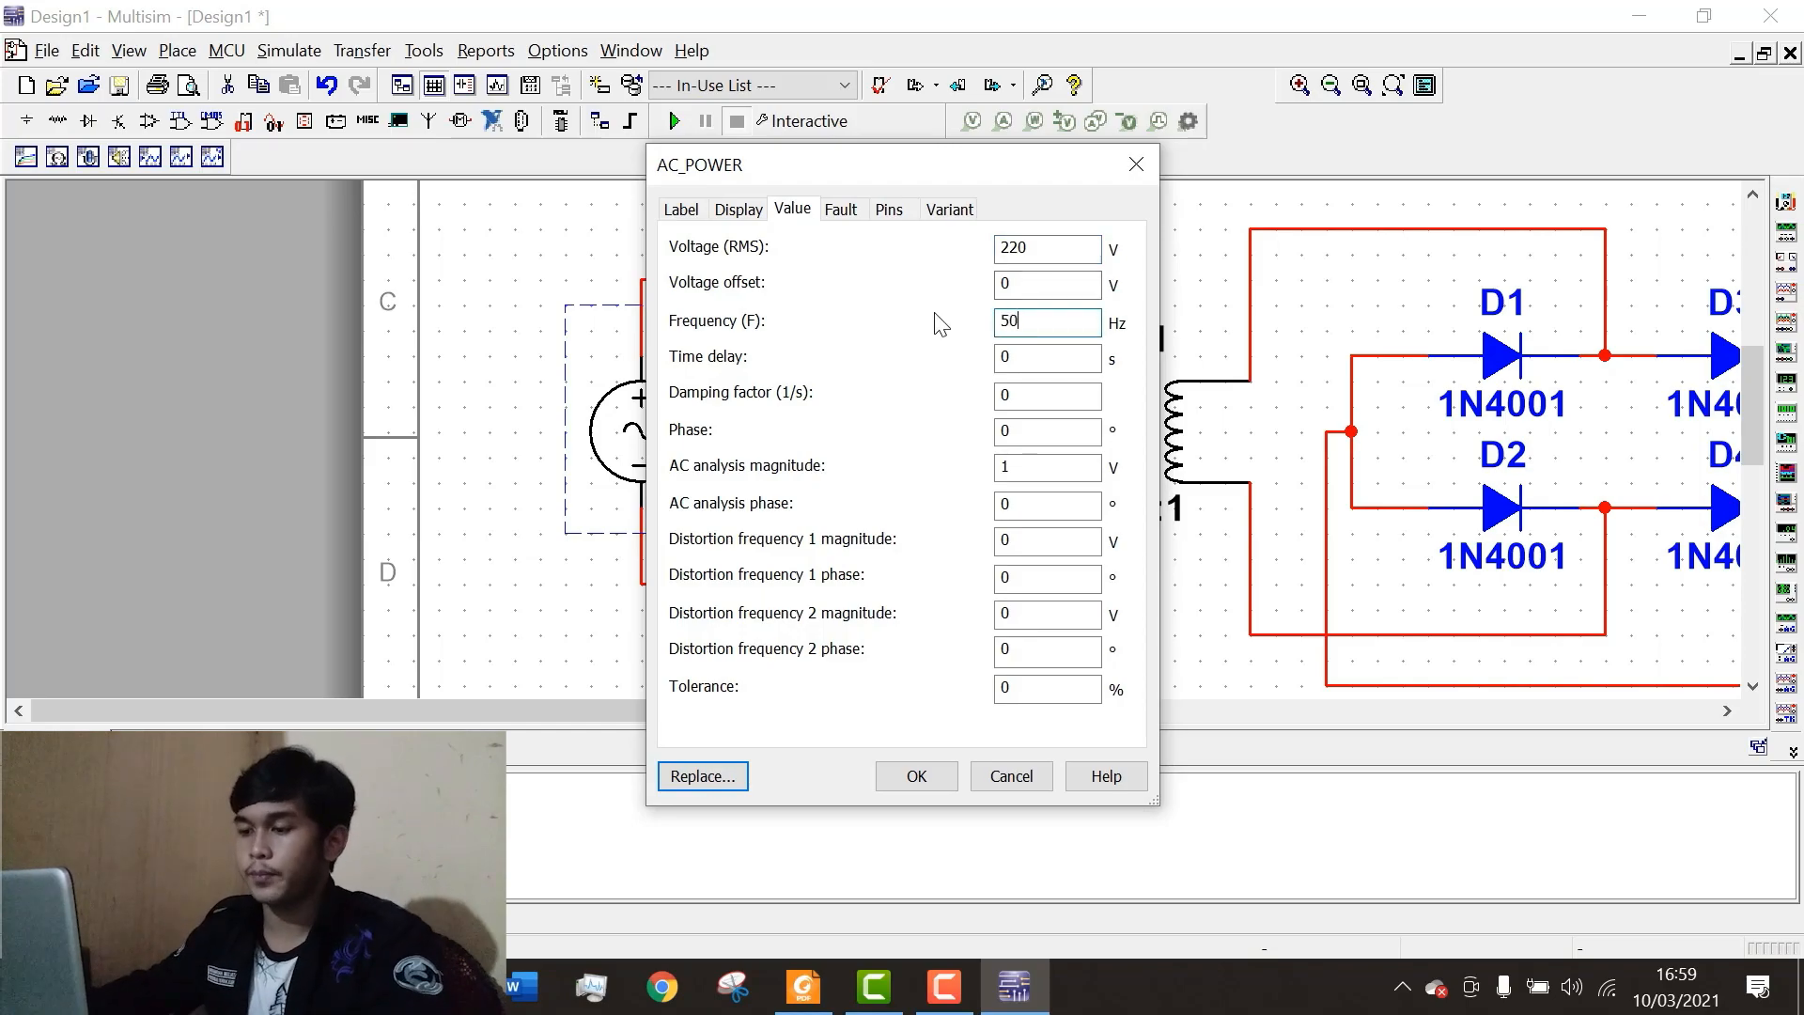
click(955, 776)
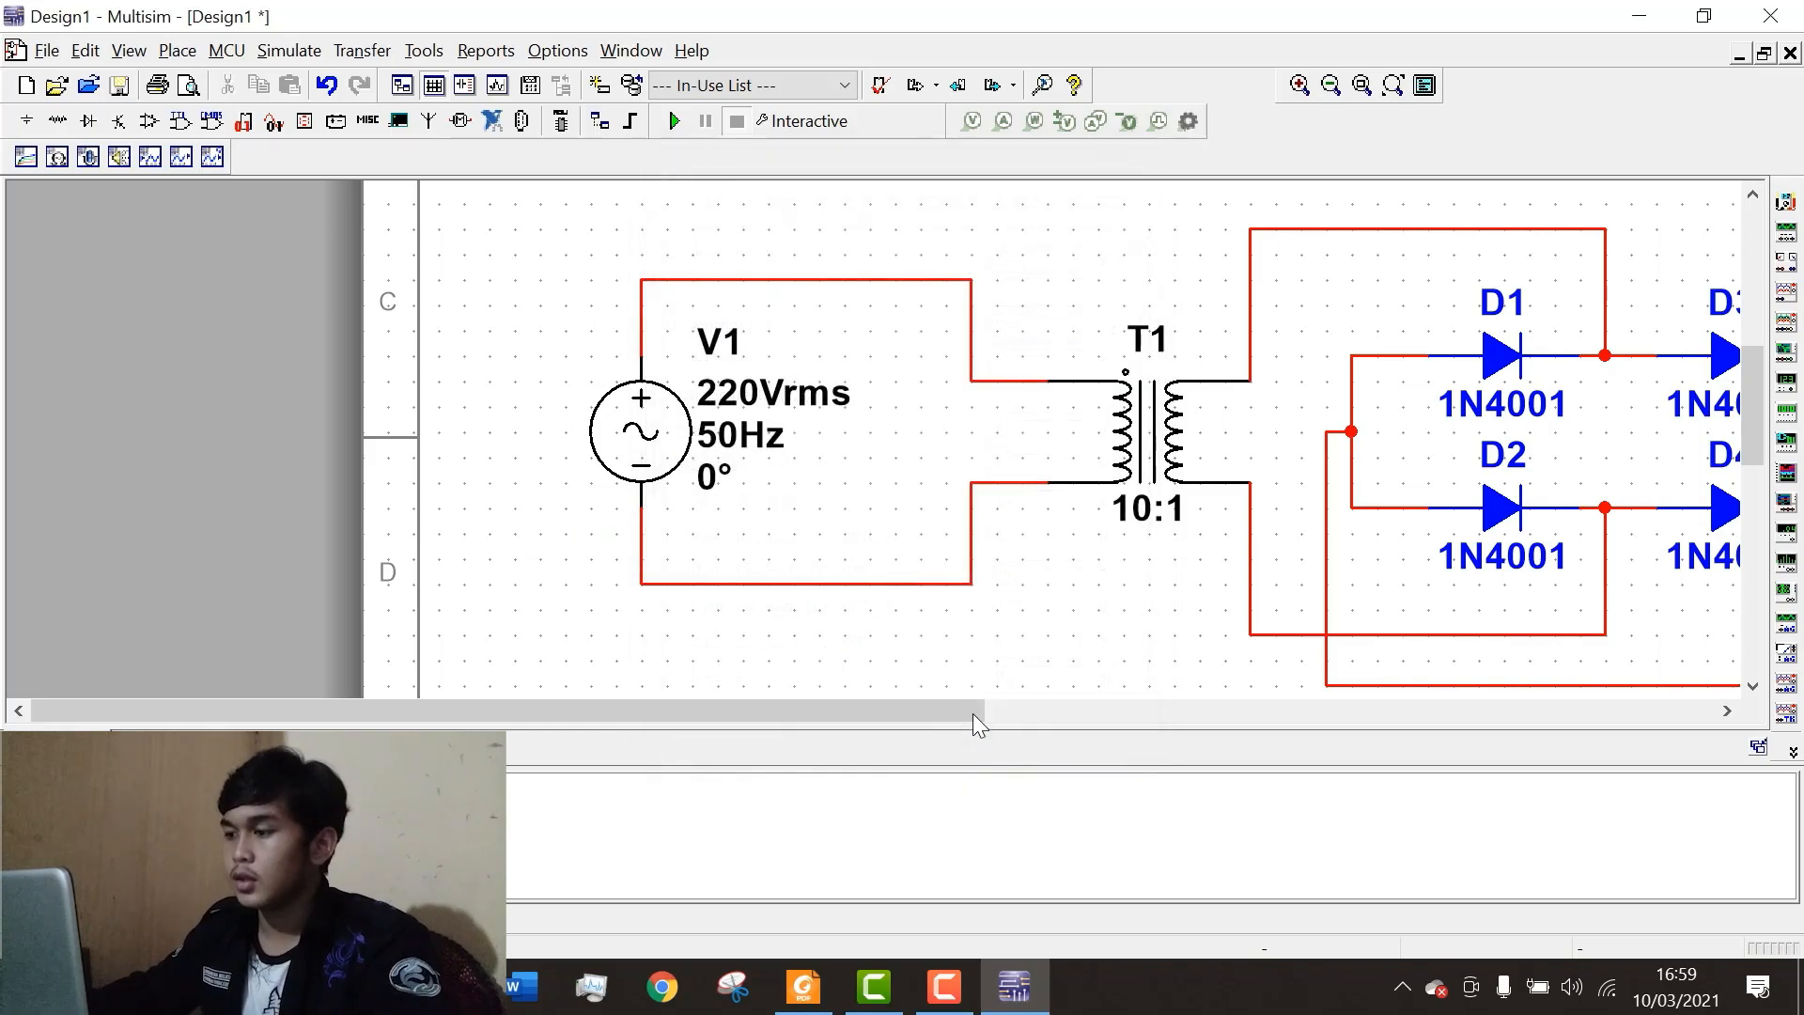
Set transformer T1's primary coil 1 to 220 turns.
scroll(1234, 564, down, 2)
scroll(1231, 559, up, 1)
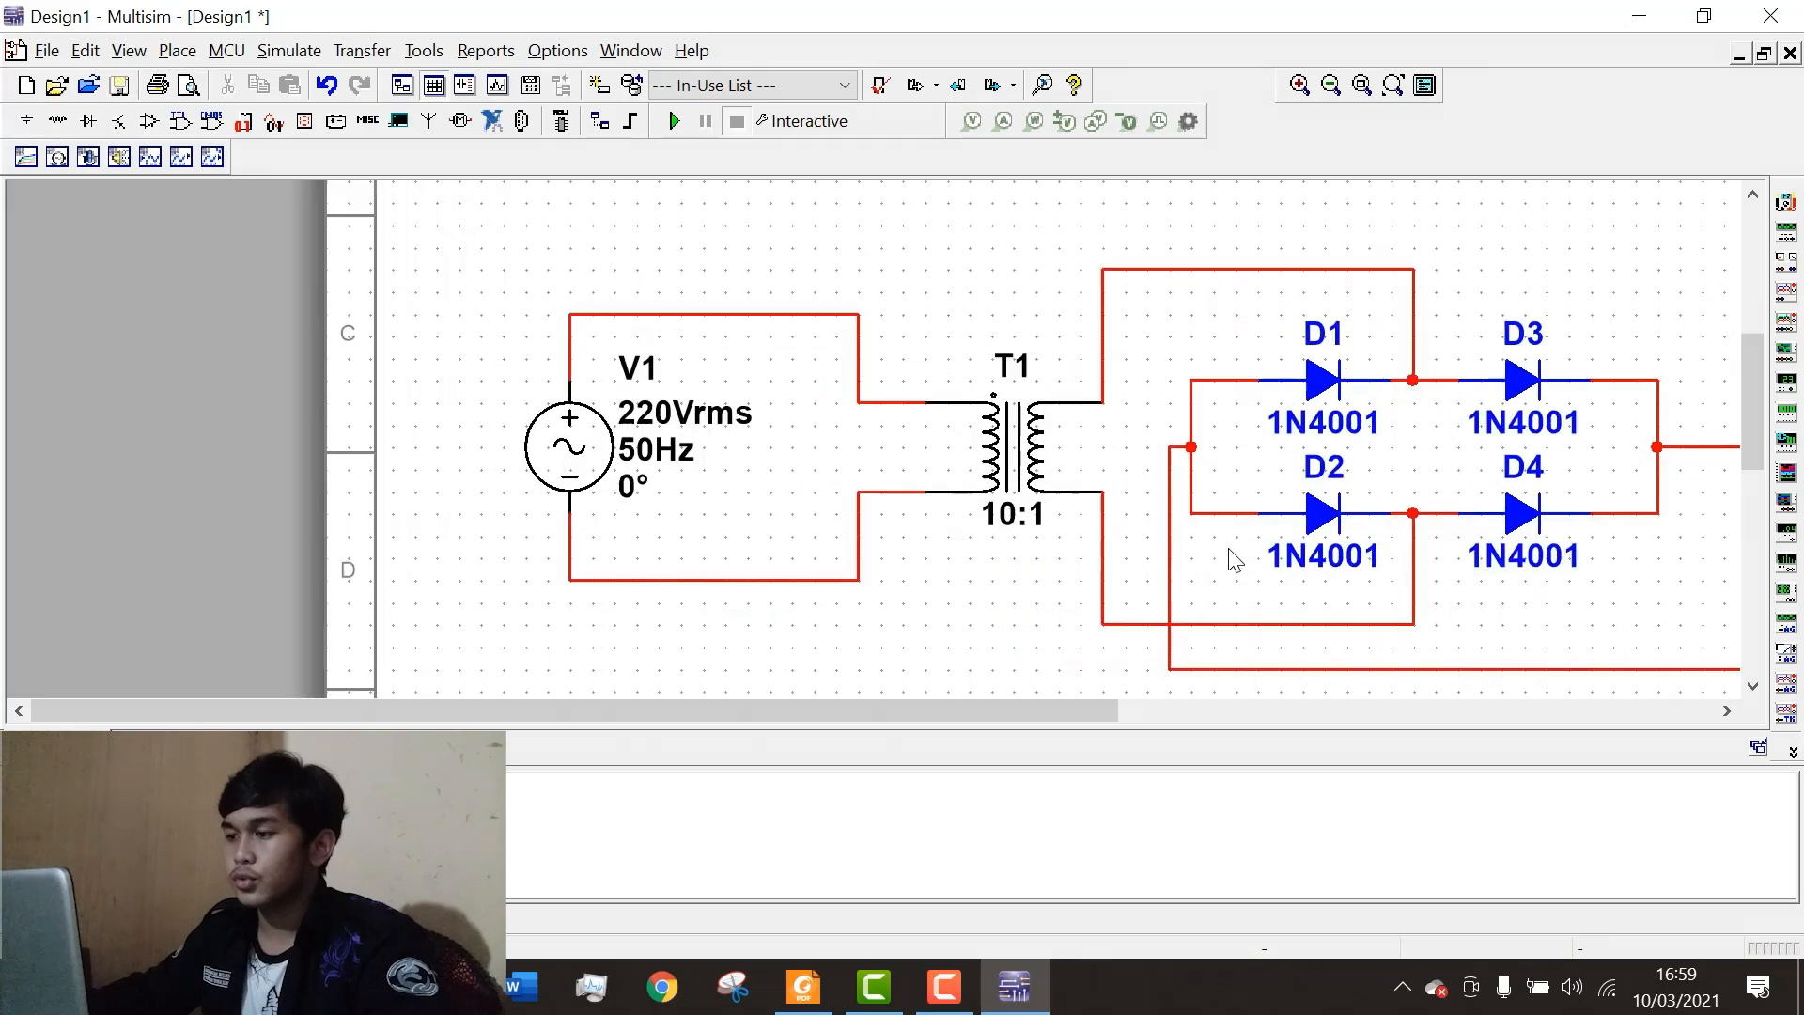
double_click(1013, 465)
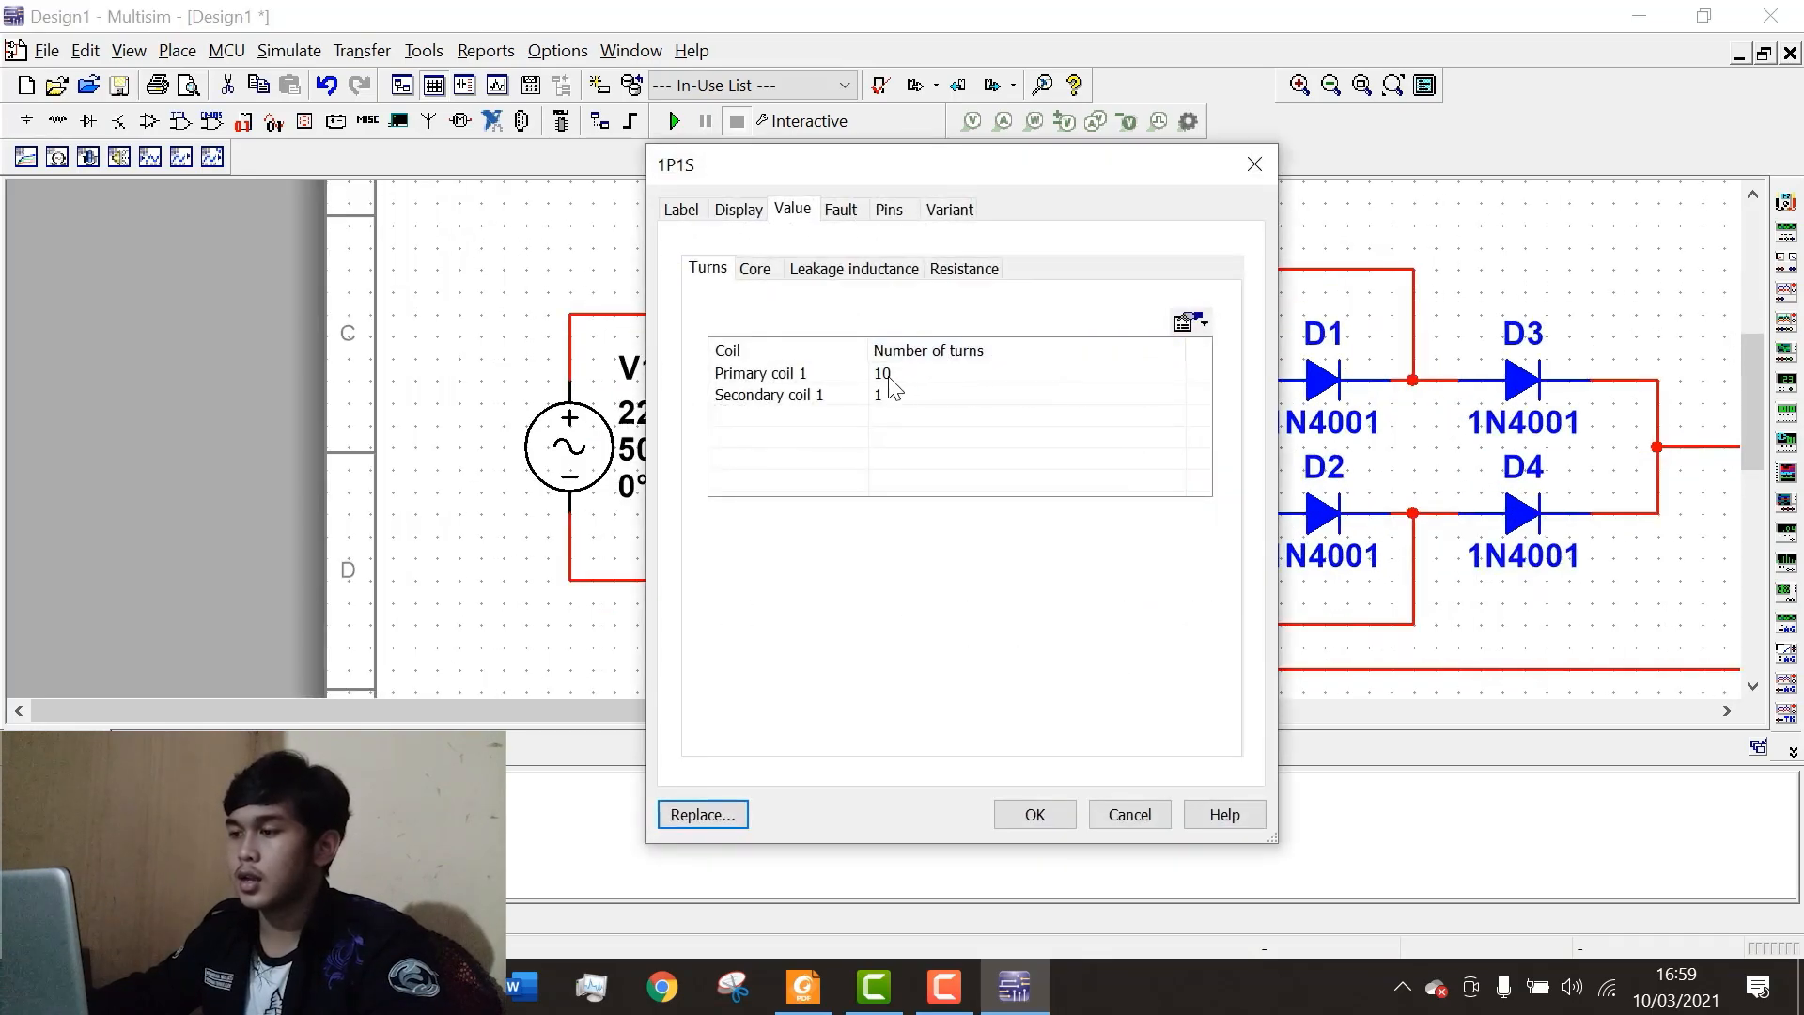
click(889, 378)
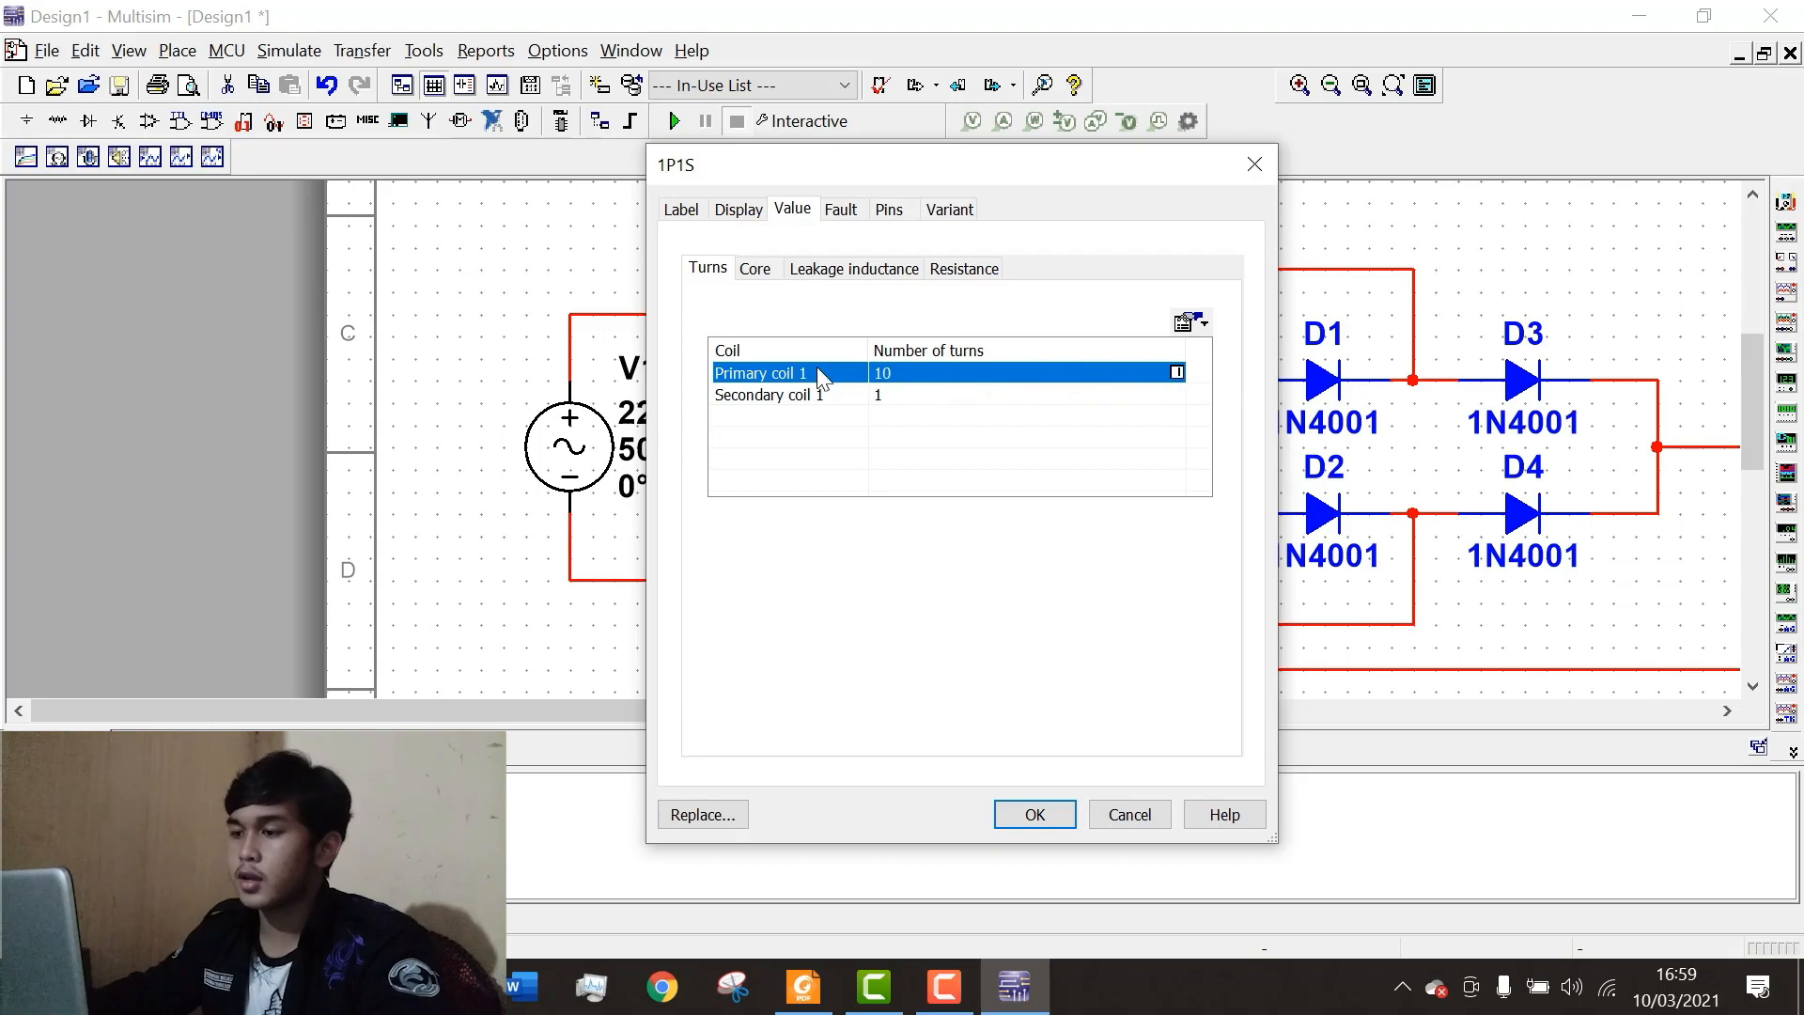
click(891, 376)
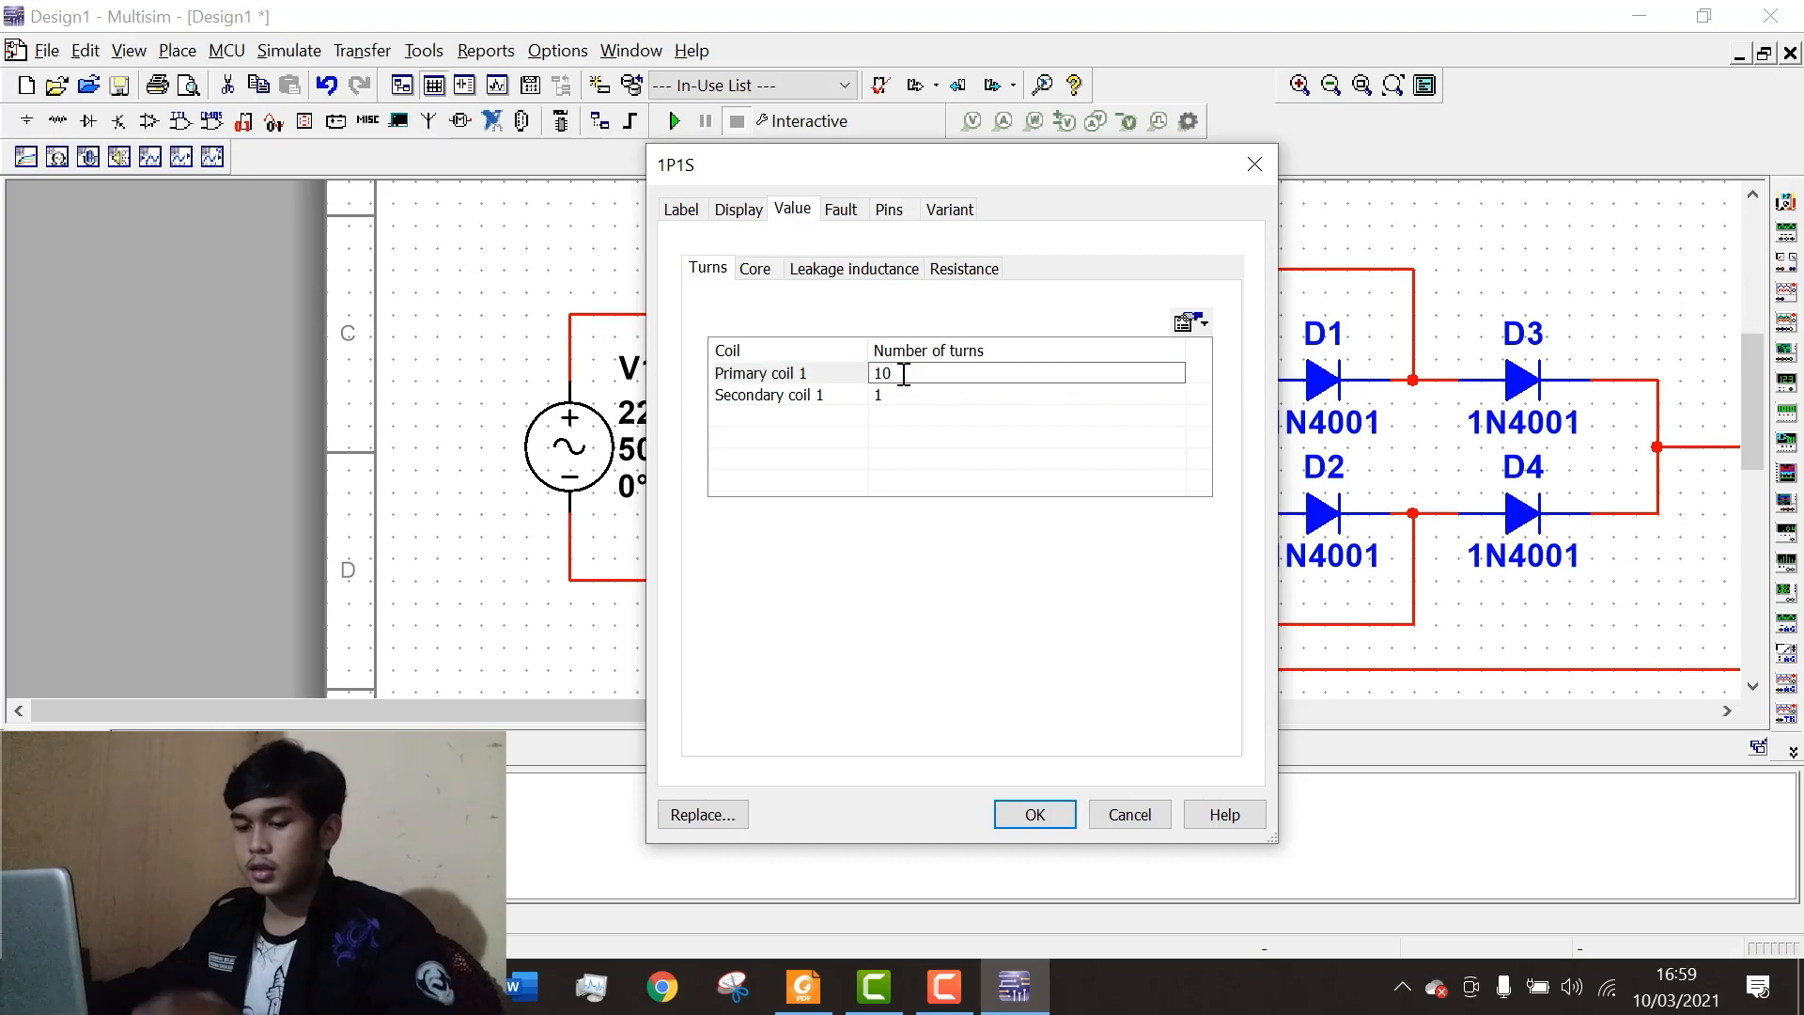
double_click(902, 374)
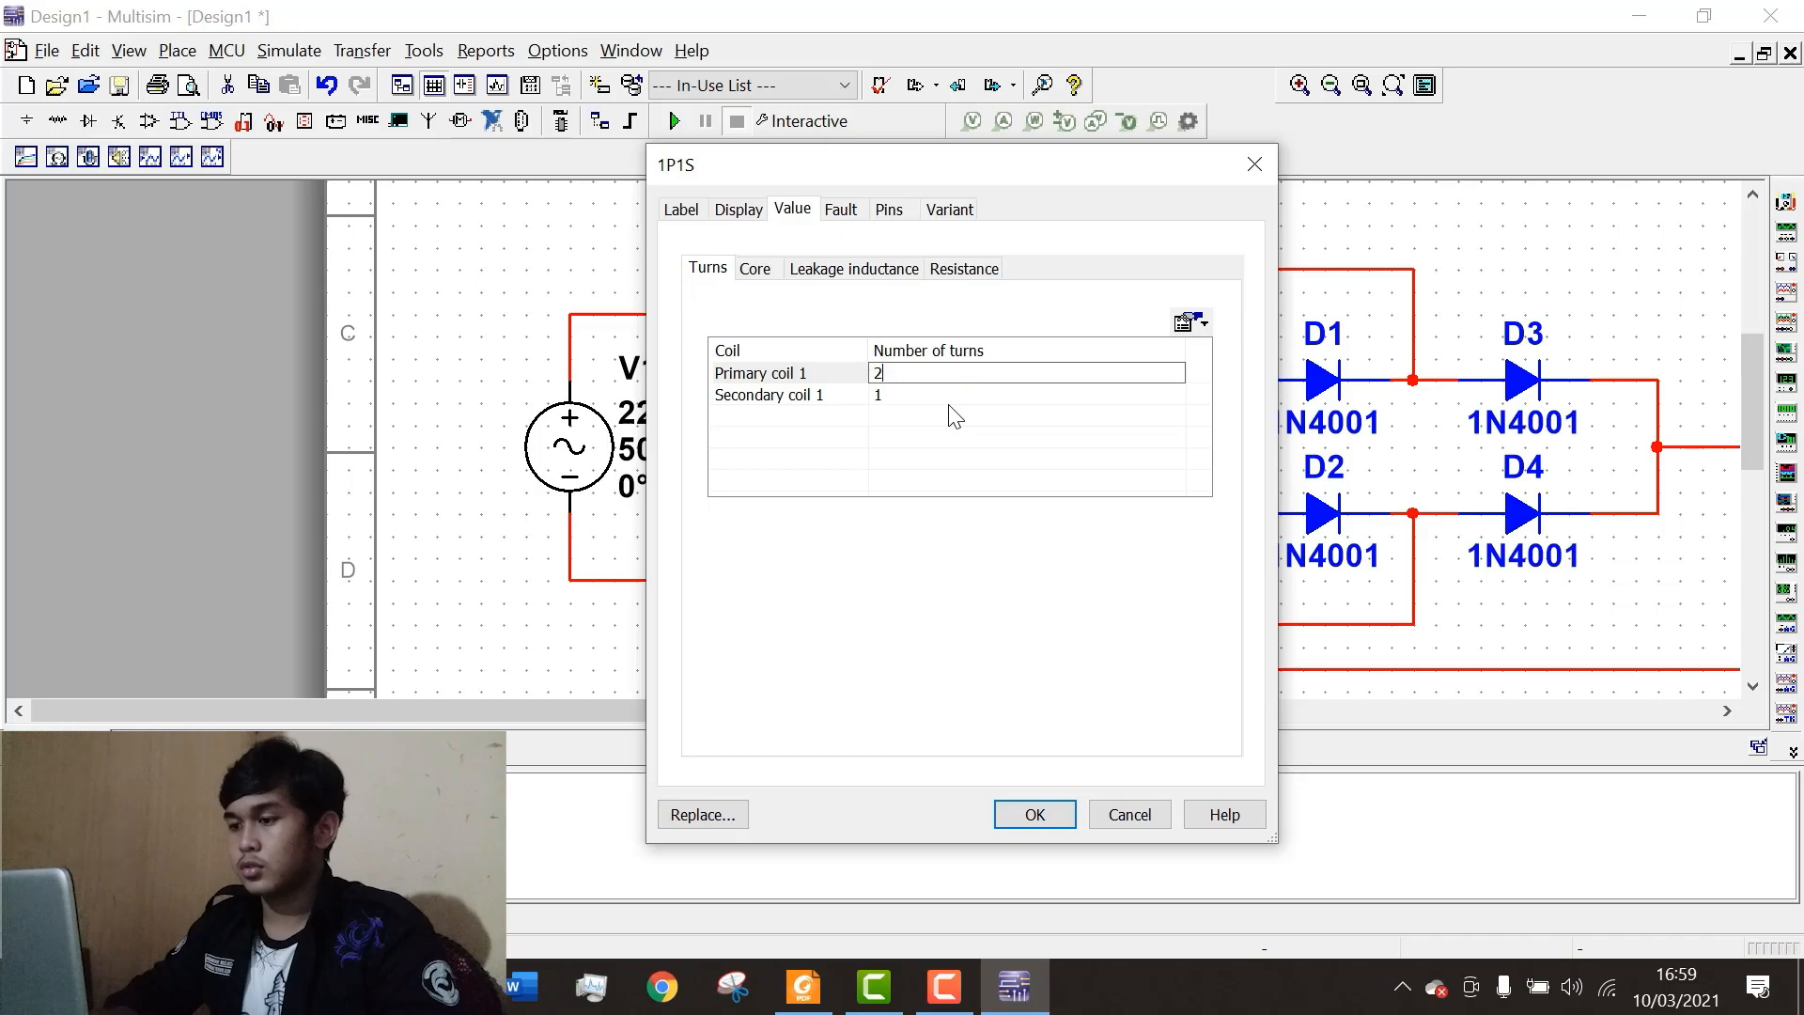
text(220)
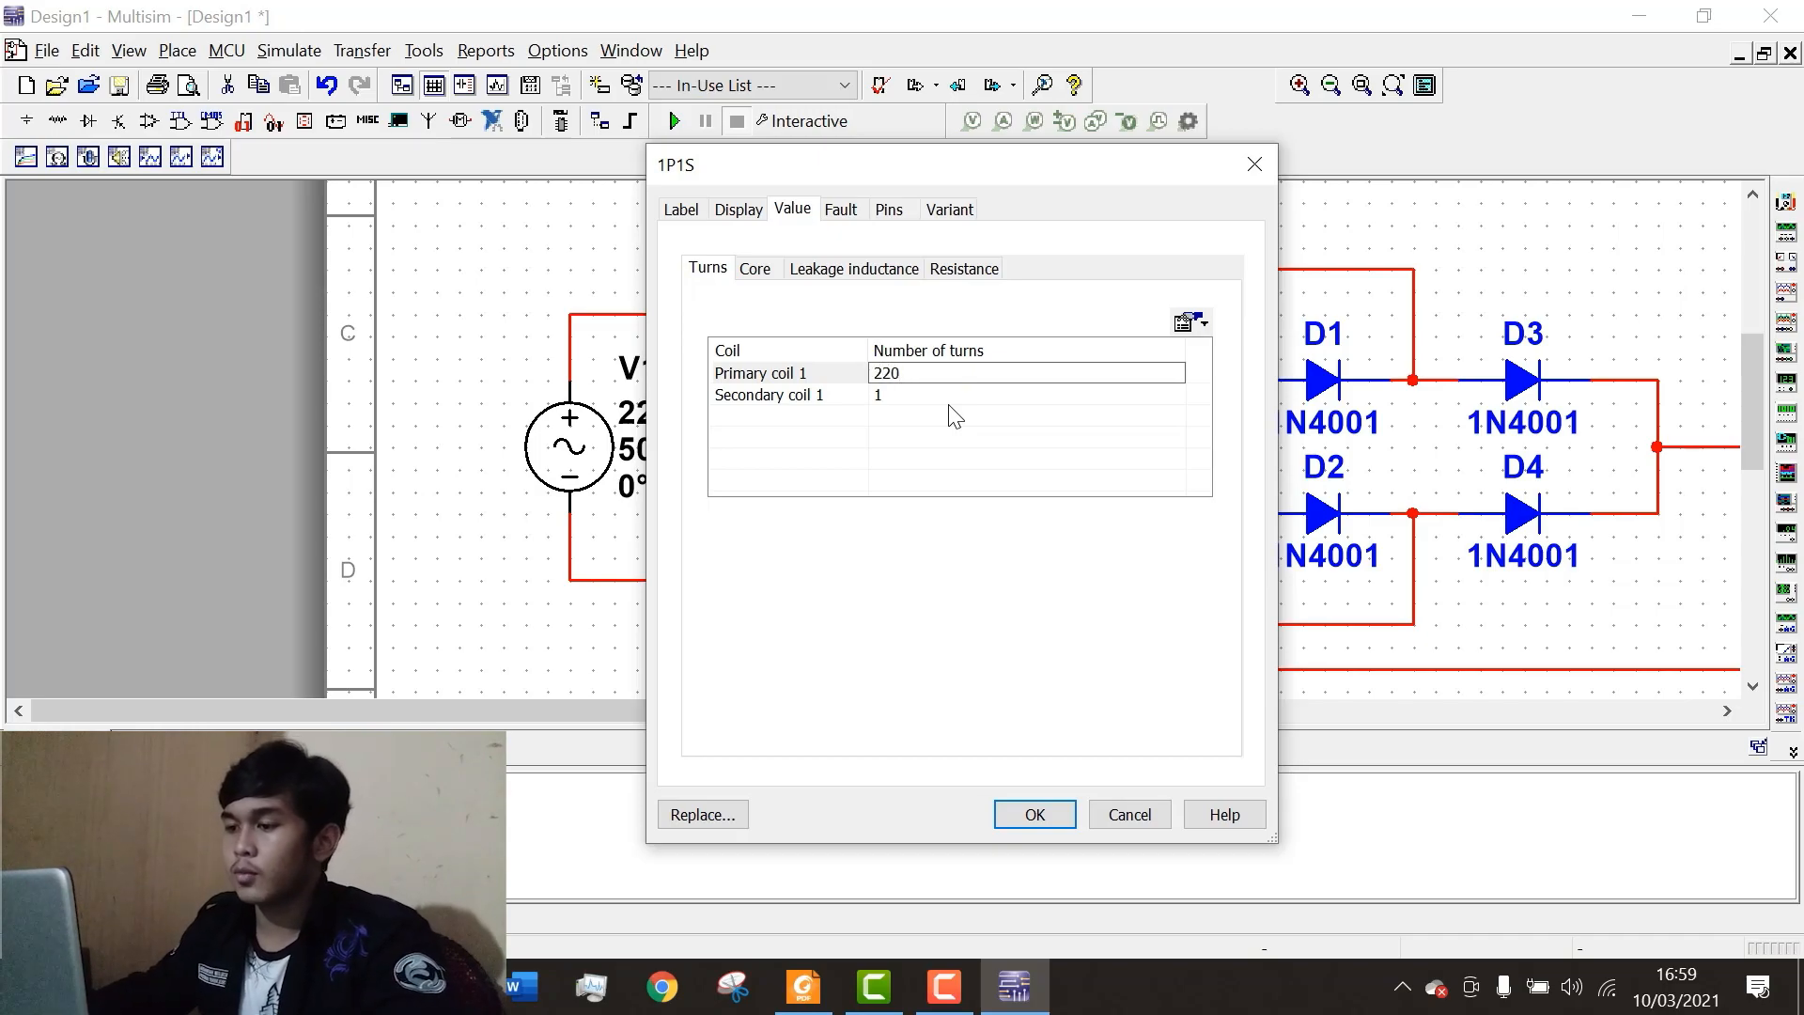
key(Return)
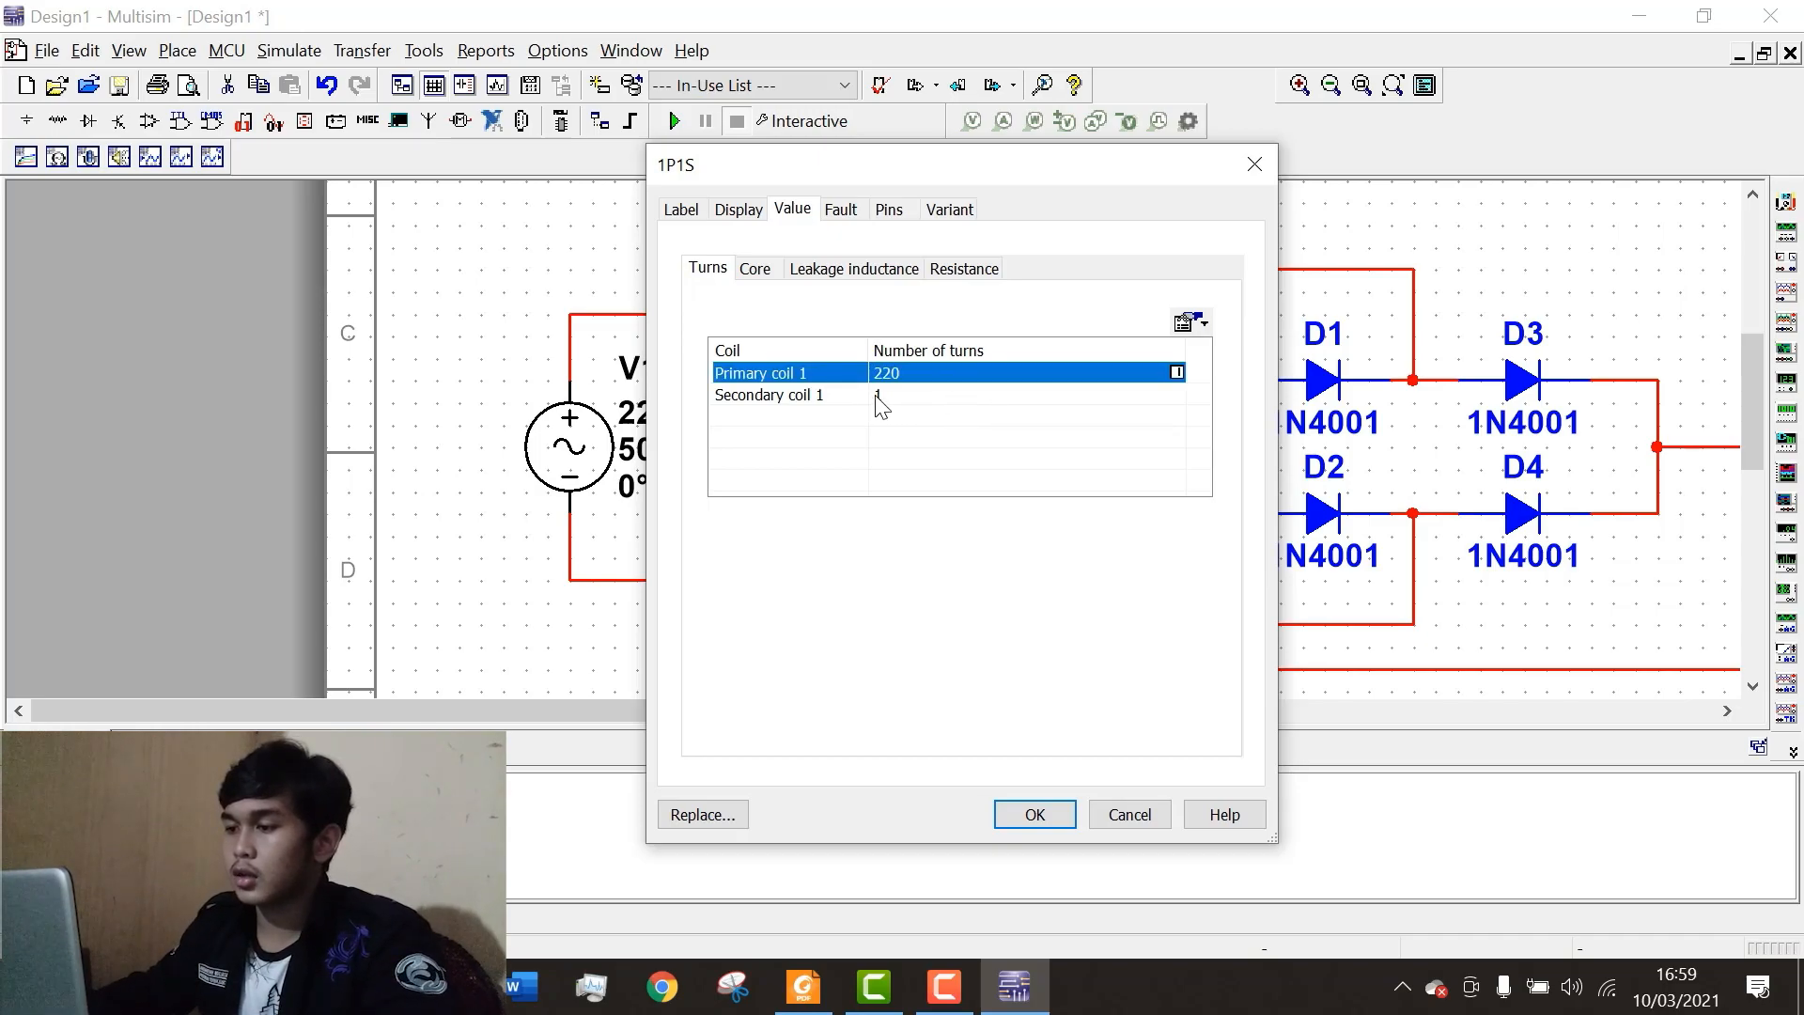
Set T1's secondary coil 1 to 6 turns and apply the transformer settings.
click(884, 402)
click(881, 397)
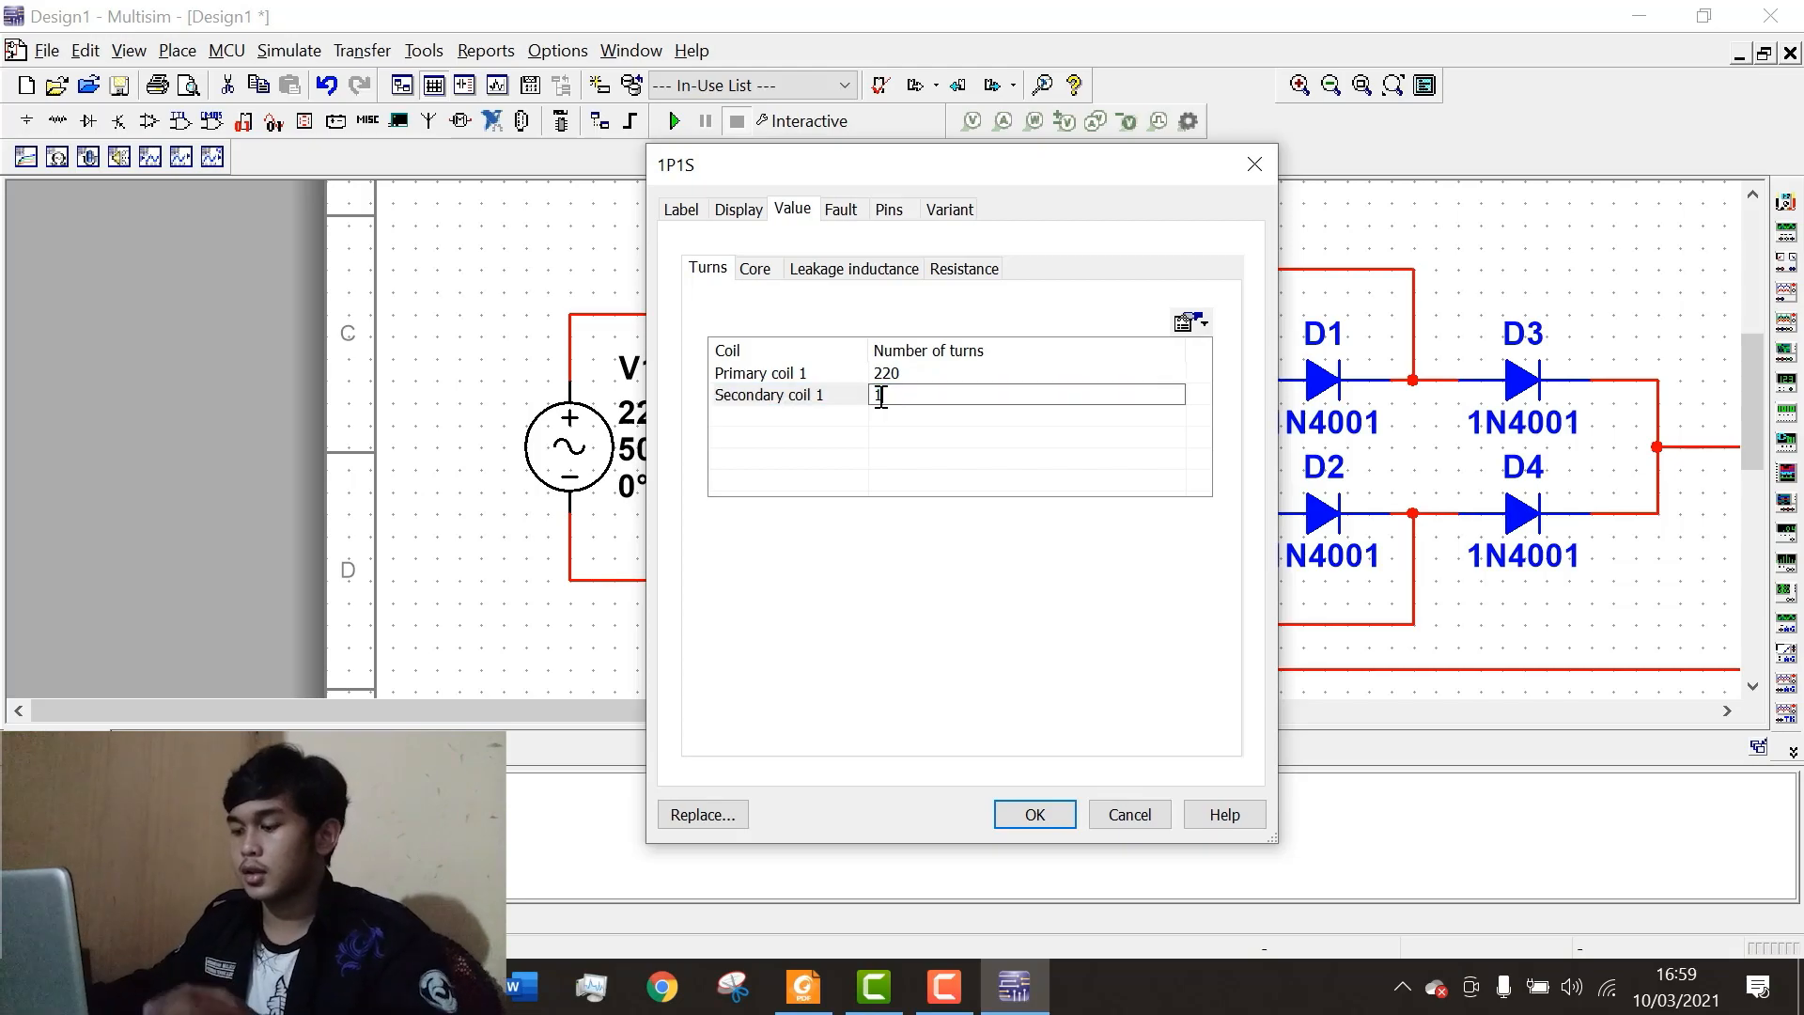
text(1)
key(BackSpace)
text(6)
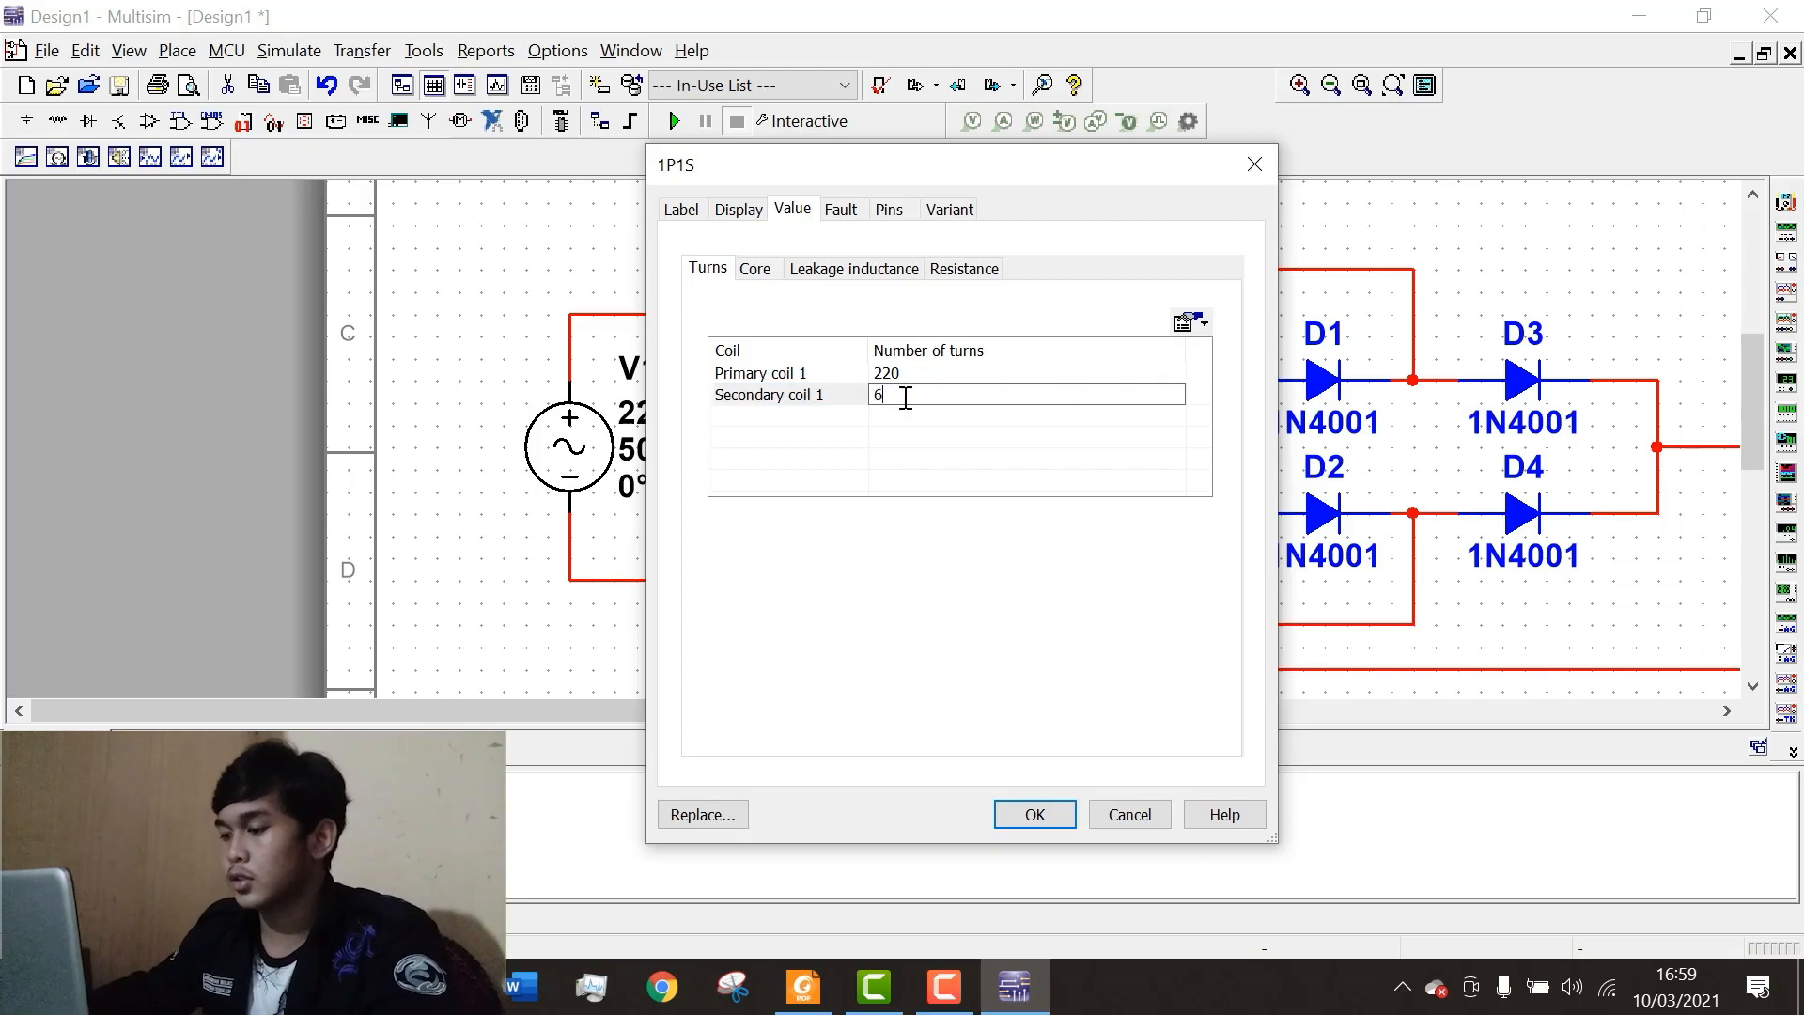
click(1043, 815)
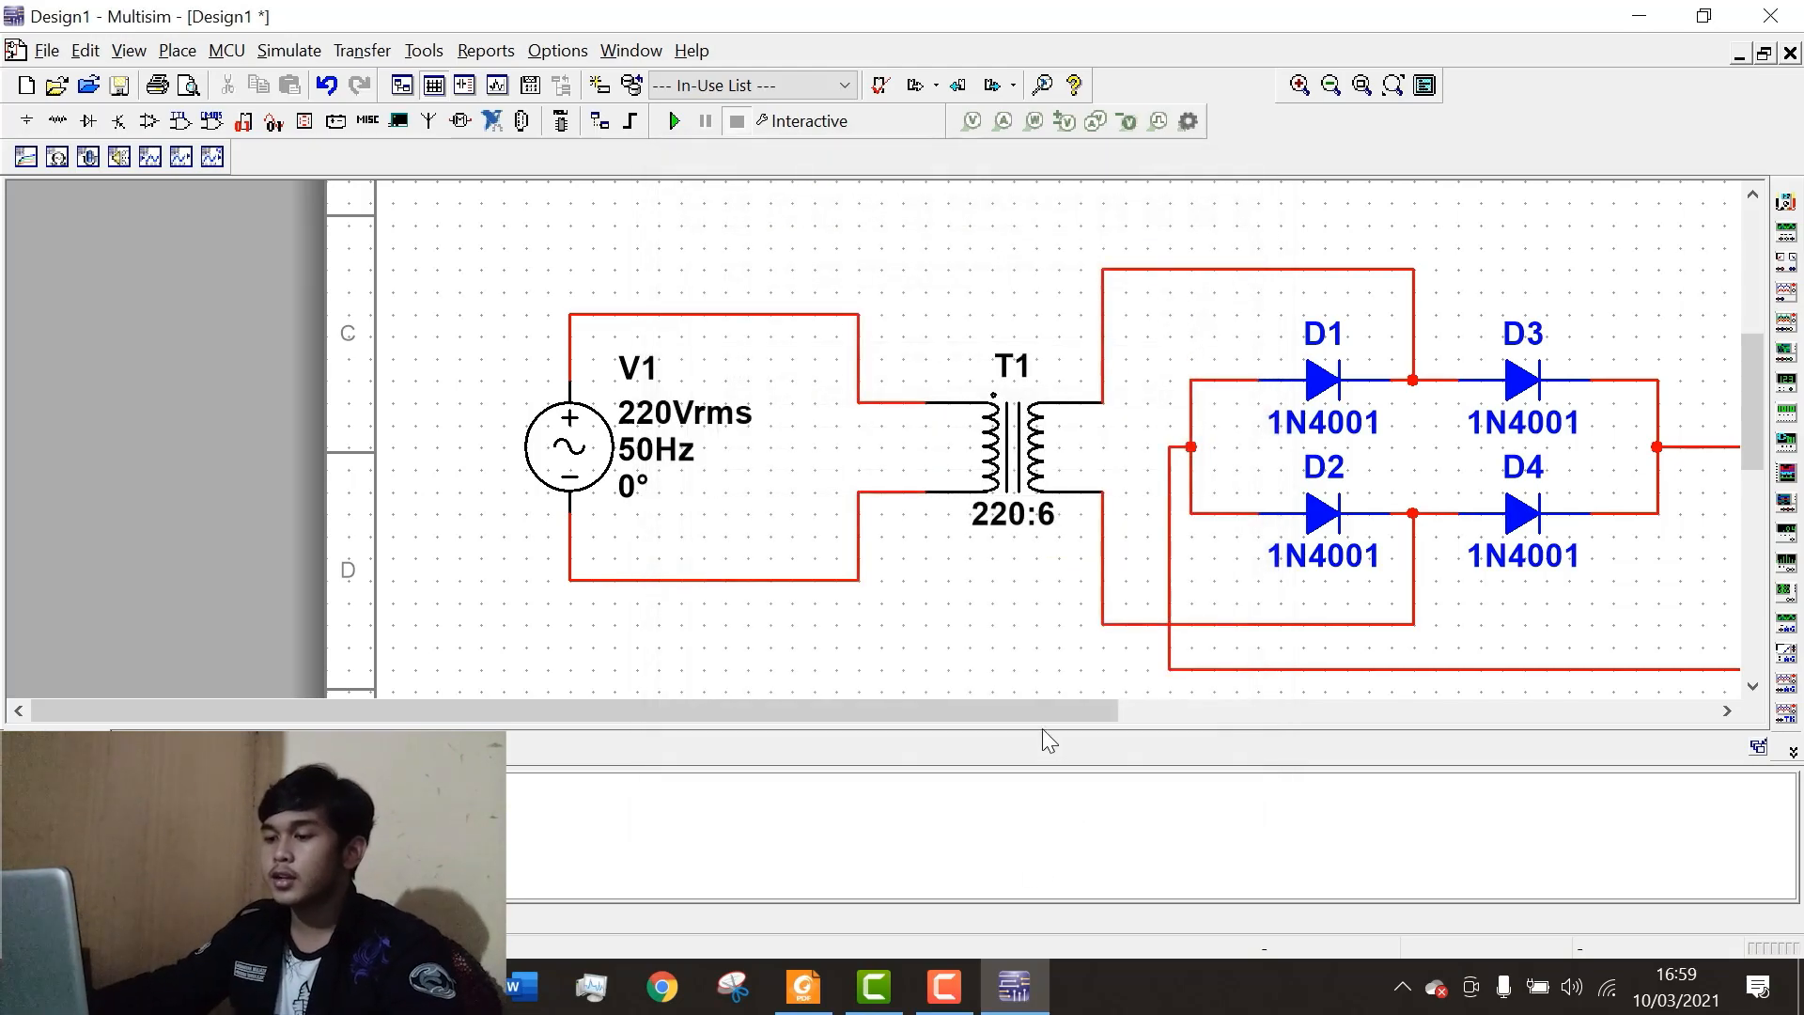
Examine the worksheet's circuit diagram and instructions in Foxit Reader, then return to Multisim and compare the rectifier schematic with it.
click(798, 990)
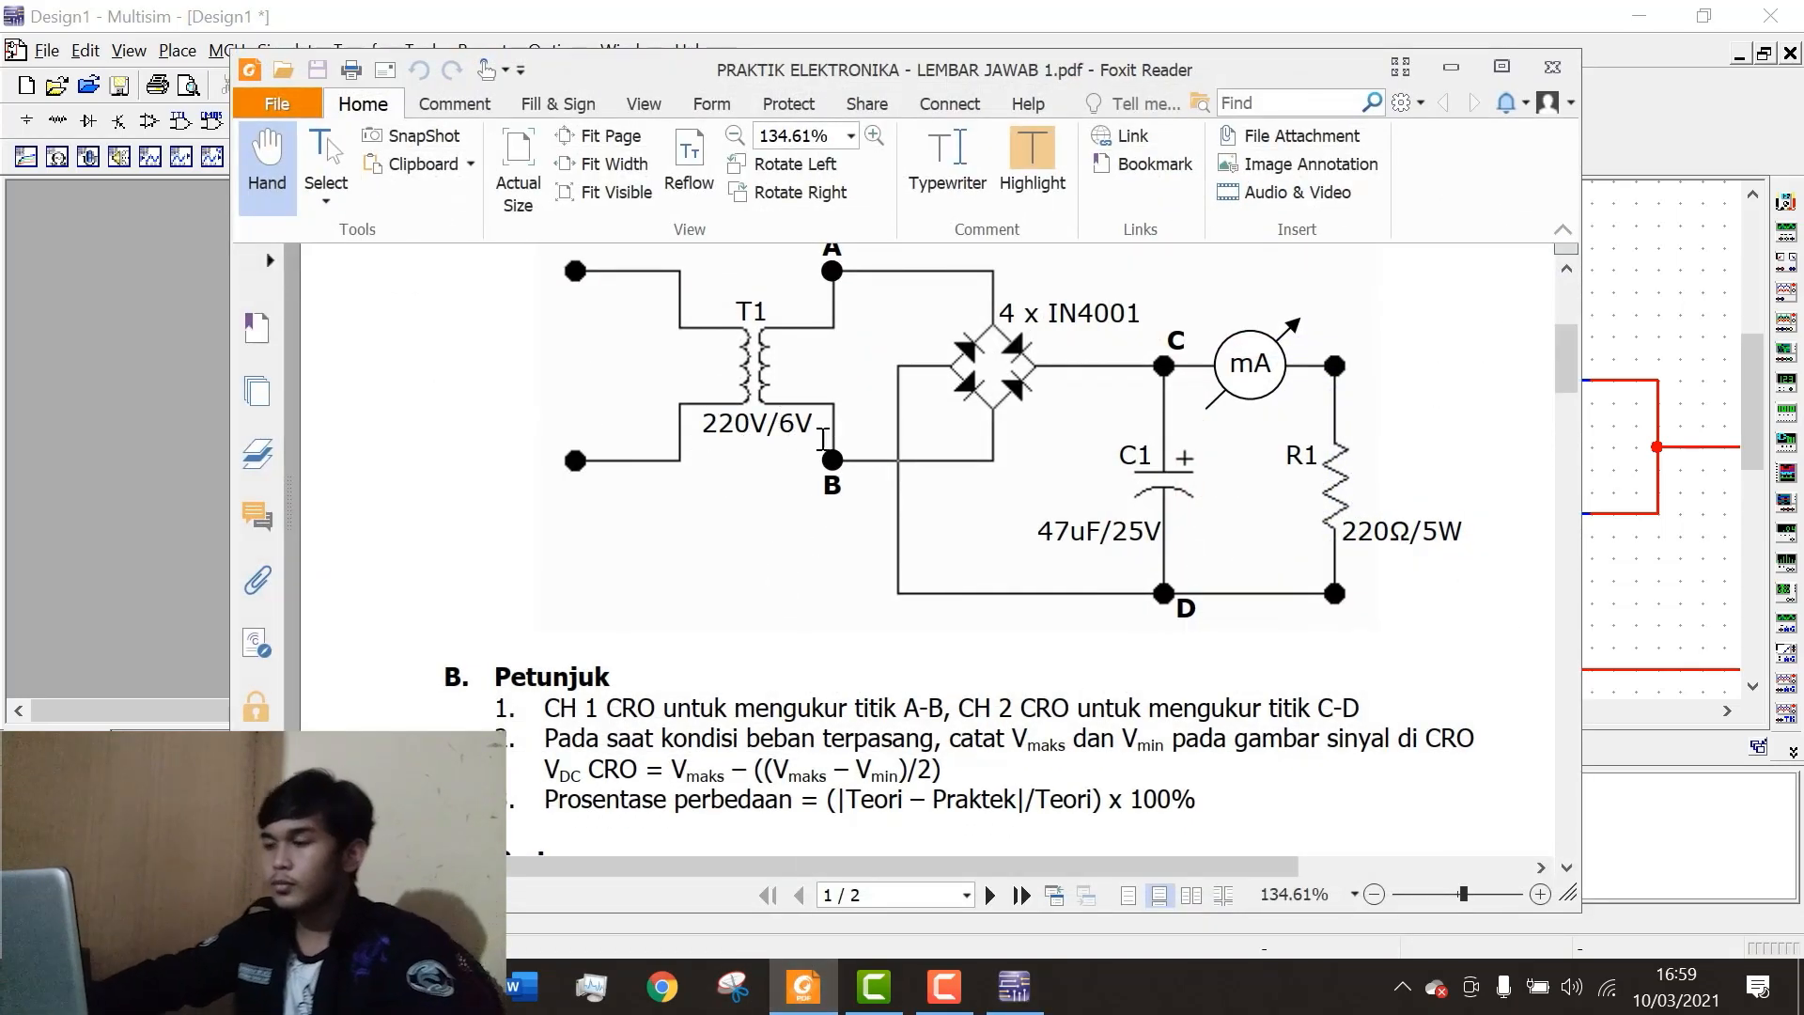
scroll(897, 550, up, 3)
scroll(888, 554, down, 1)
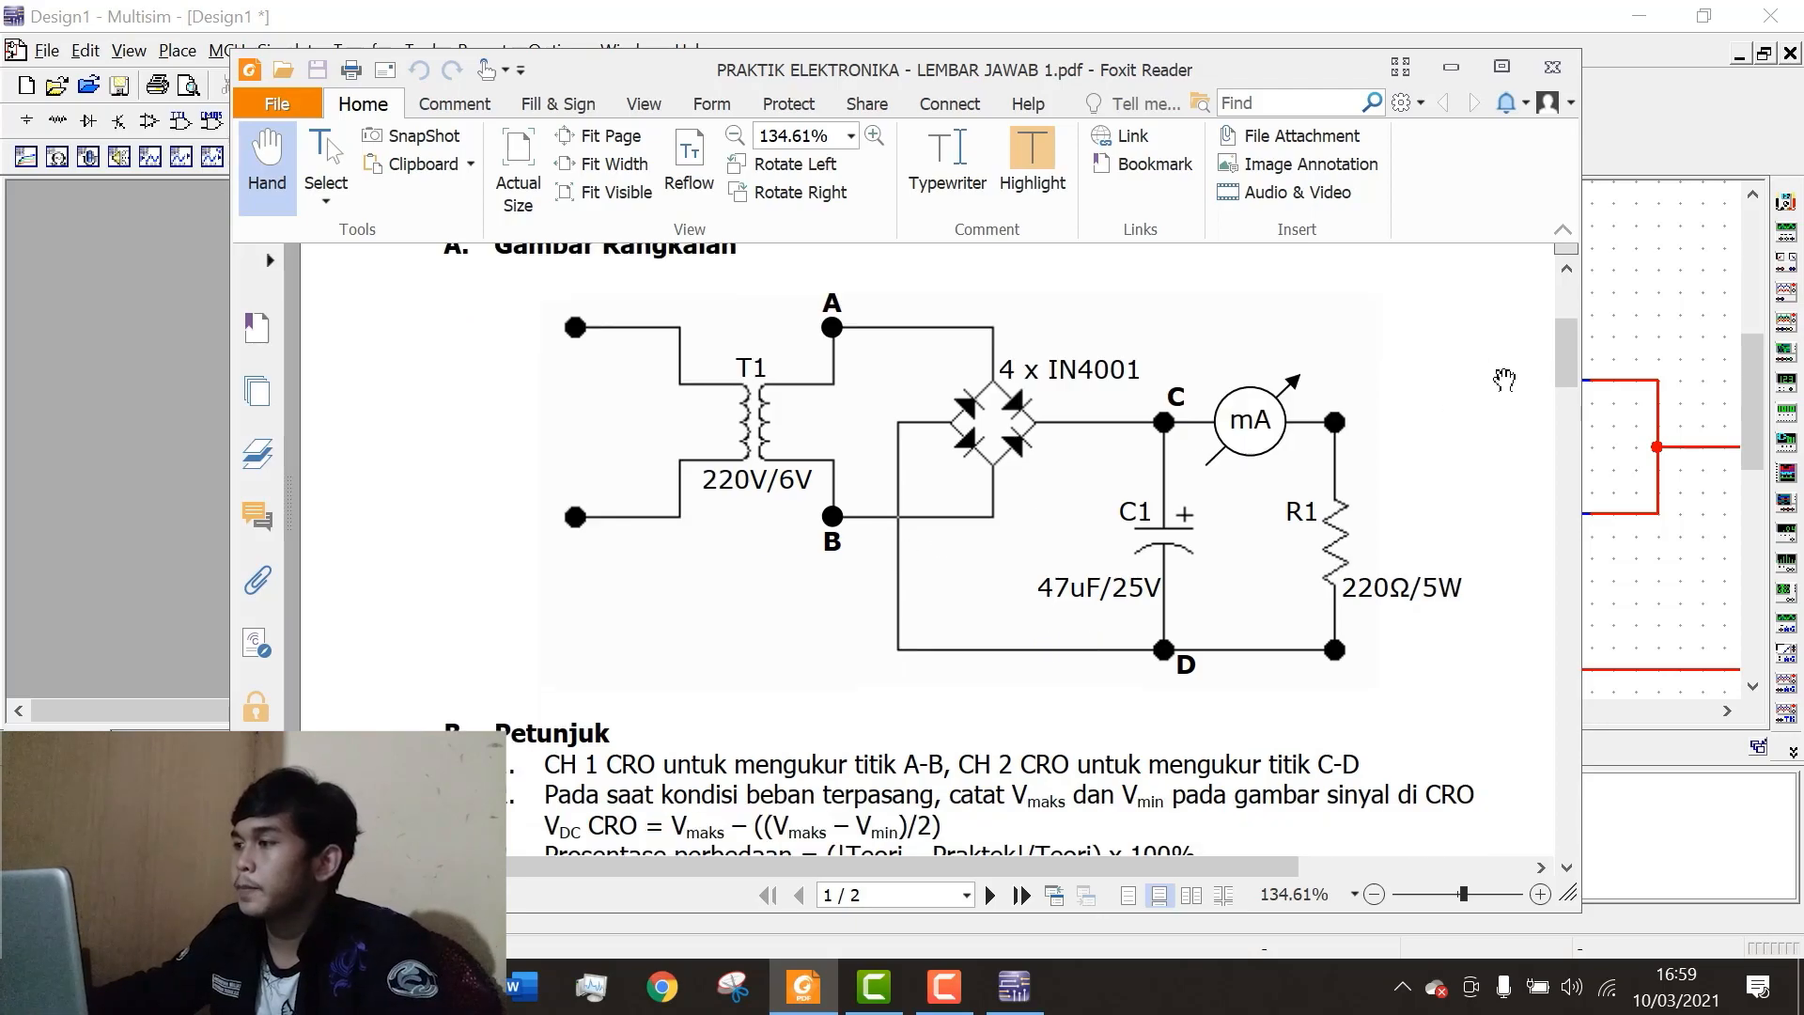
click(1451, 75)
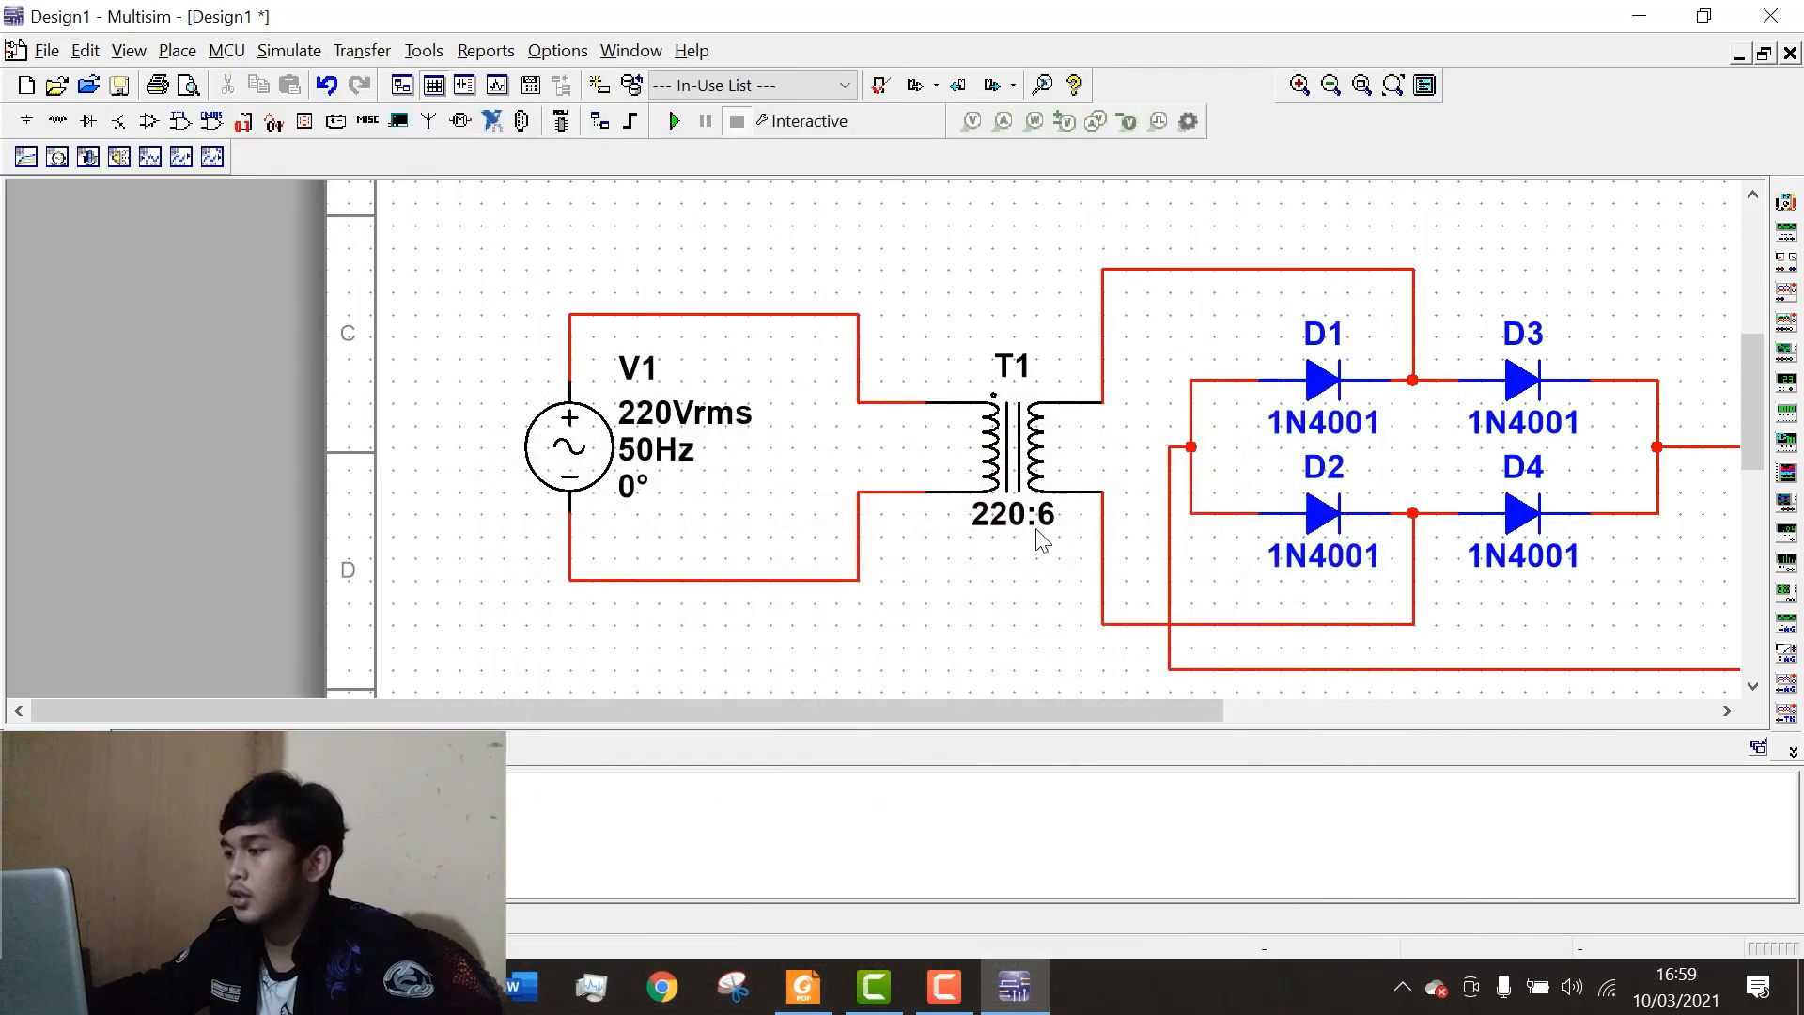
scroll(1040, 536, down, 2)
scroll(1400, 536, up, 2)
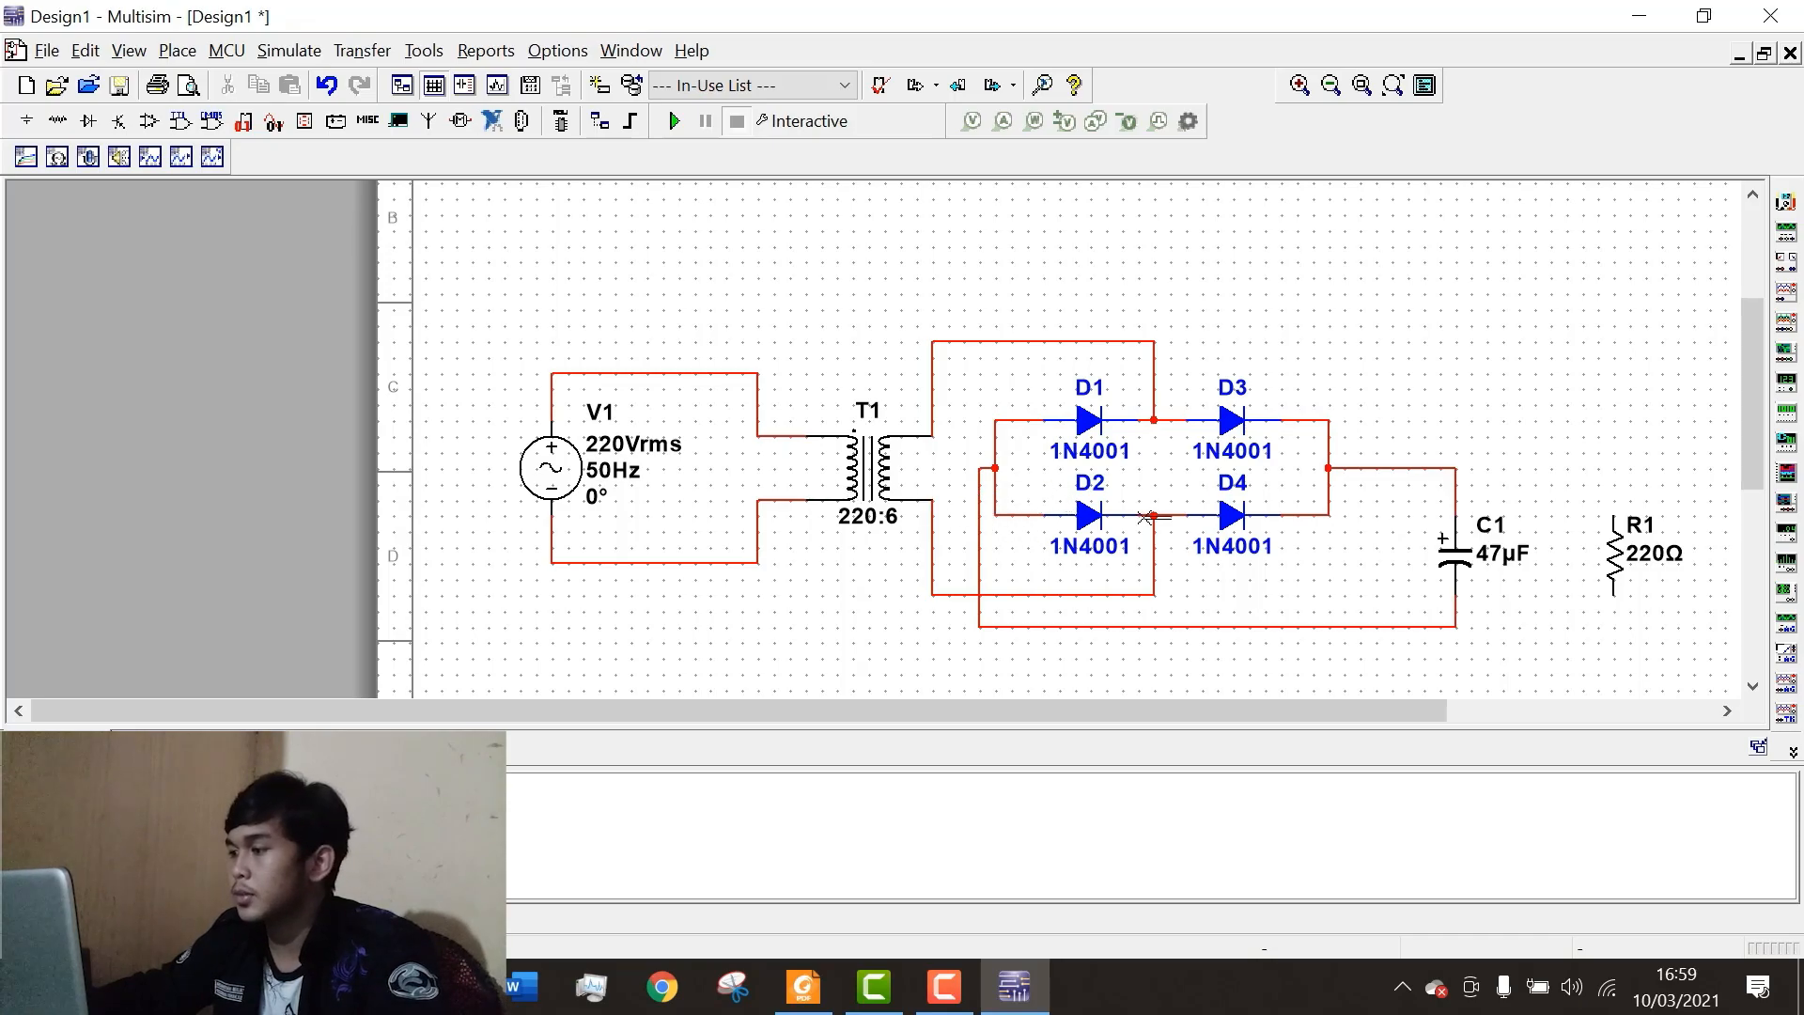
scroll(1145, 517, up, 1)
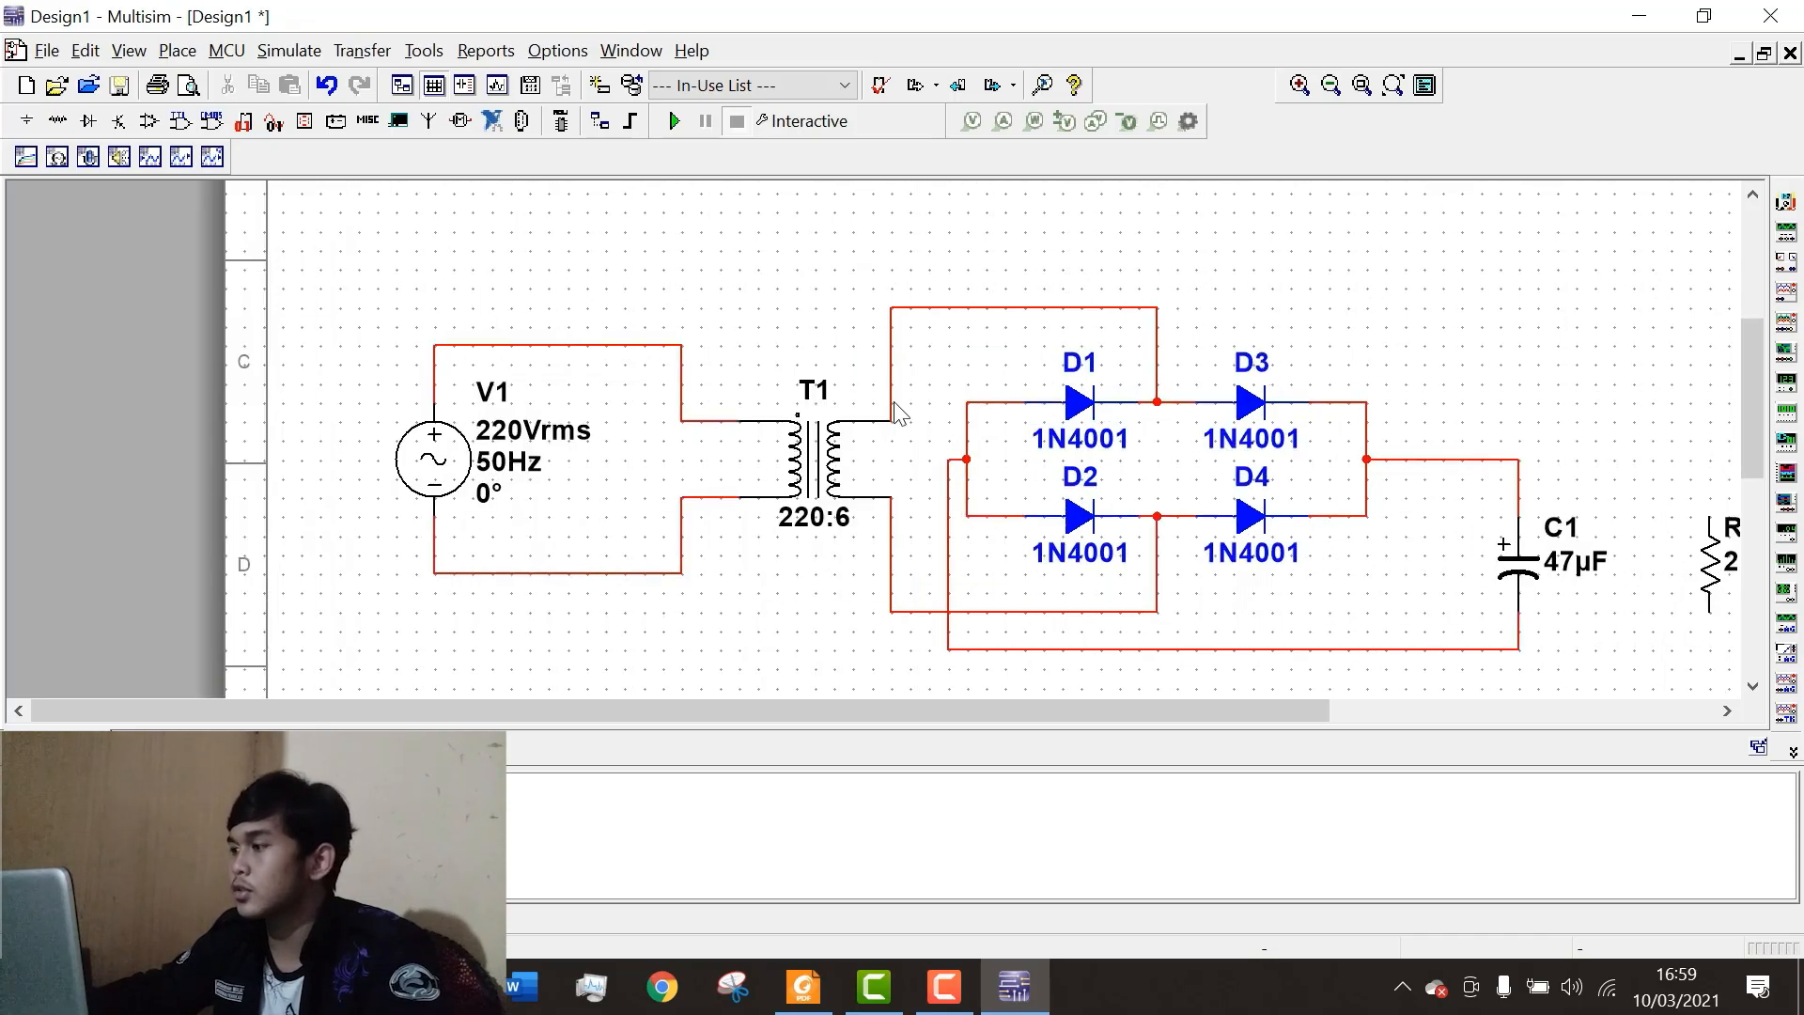
scroll(893, 402, down, 2)
scroll(1085, 357, up, 1)
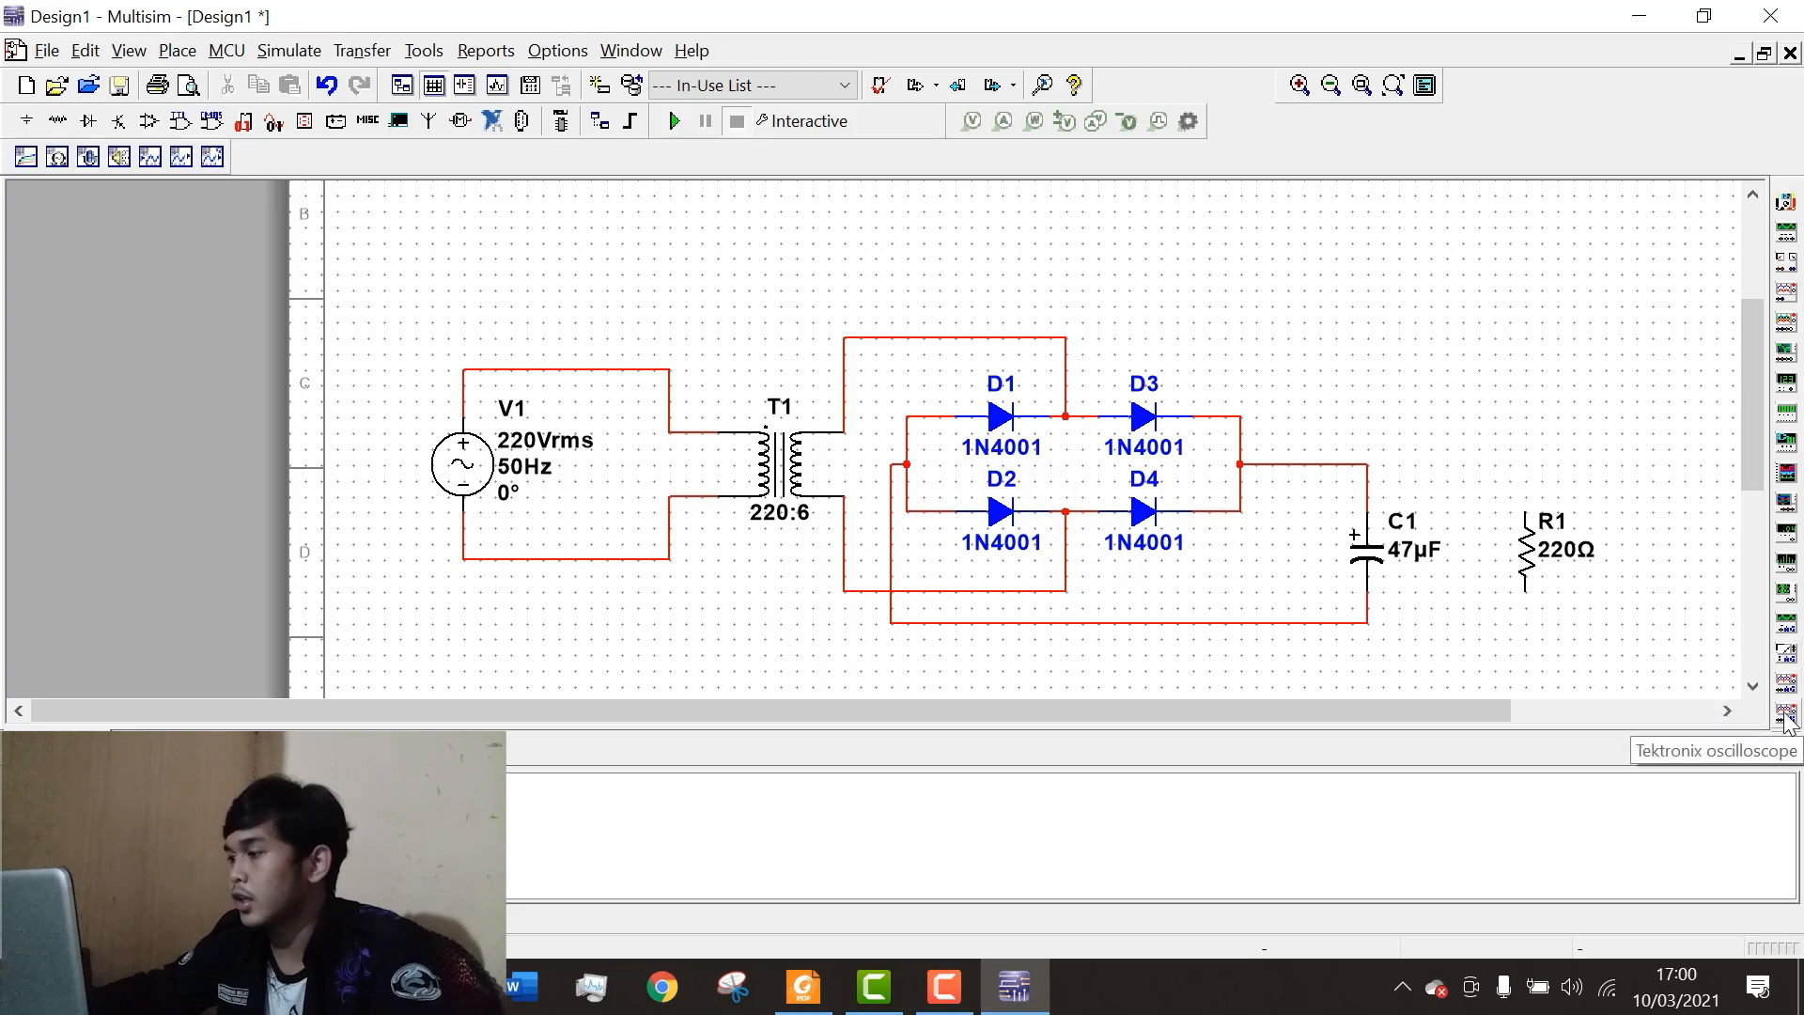
Place a Tektronix oscilloscope above the transformer and diode bridge.
click(1785, 720)
scroll(1268, 536, down, 2)
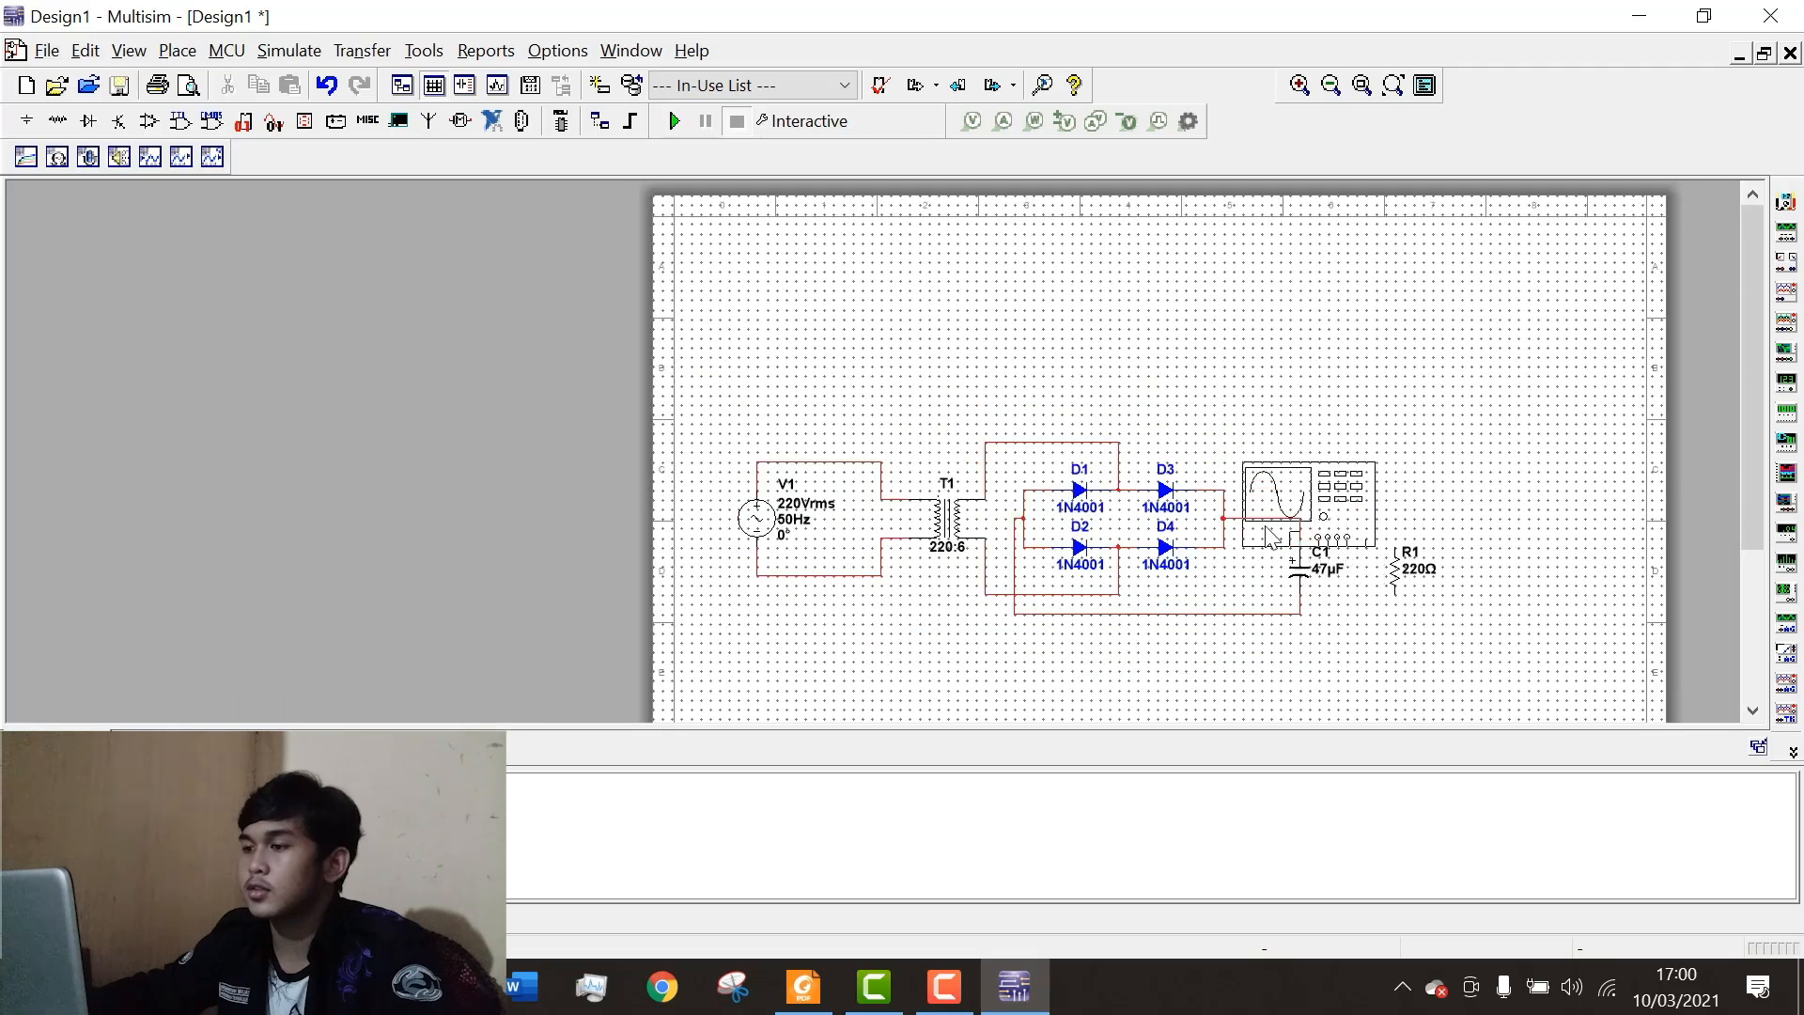
scroll(1015, 469, up, 2)
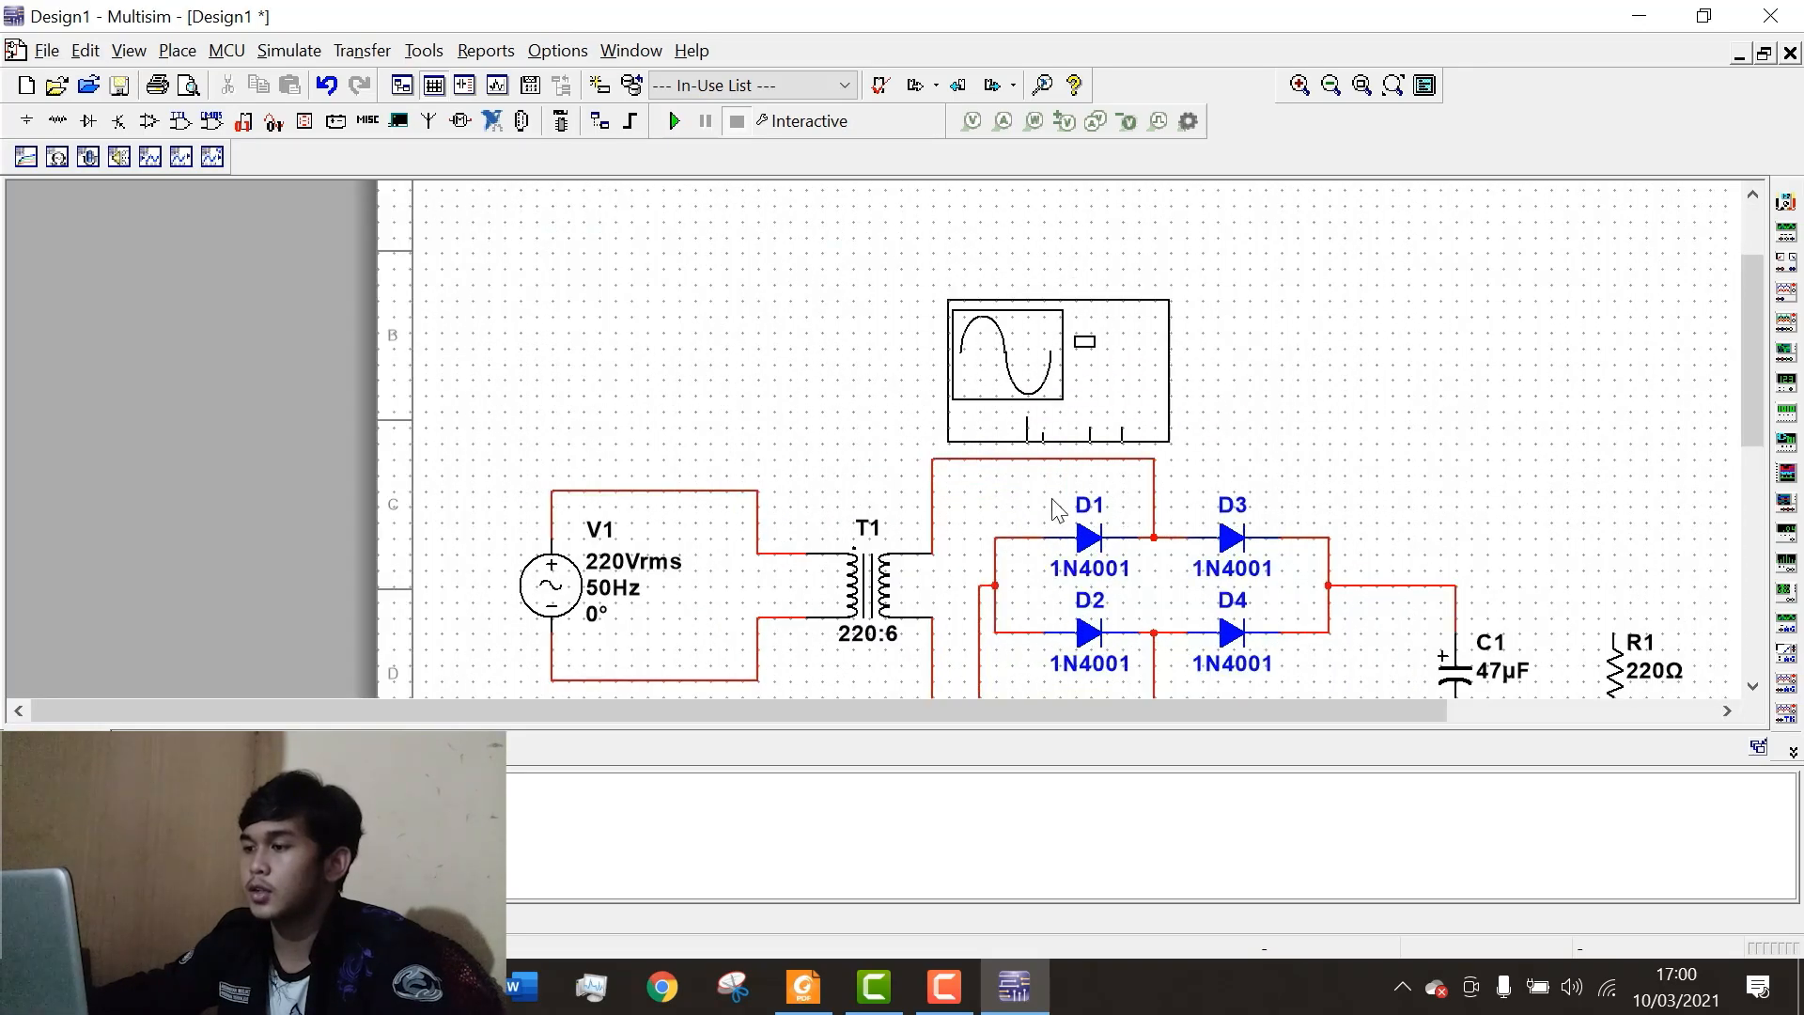
scroll(1067, 526, down, 2)
scroll(1015, 451, up, 2)
click(979, 446)
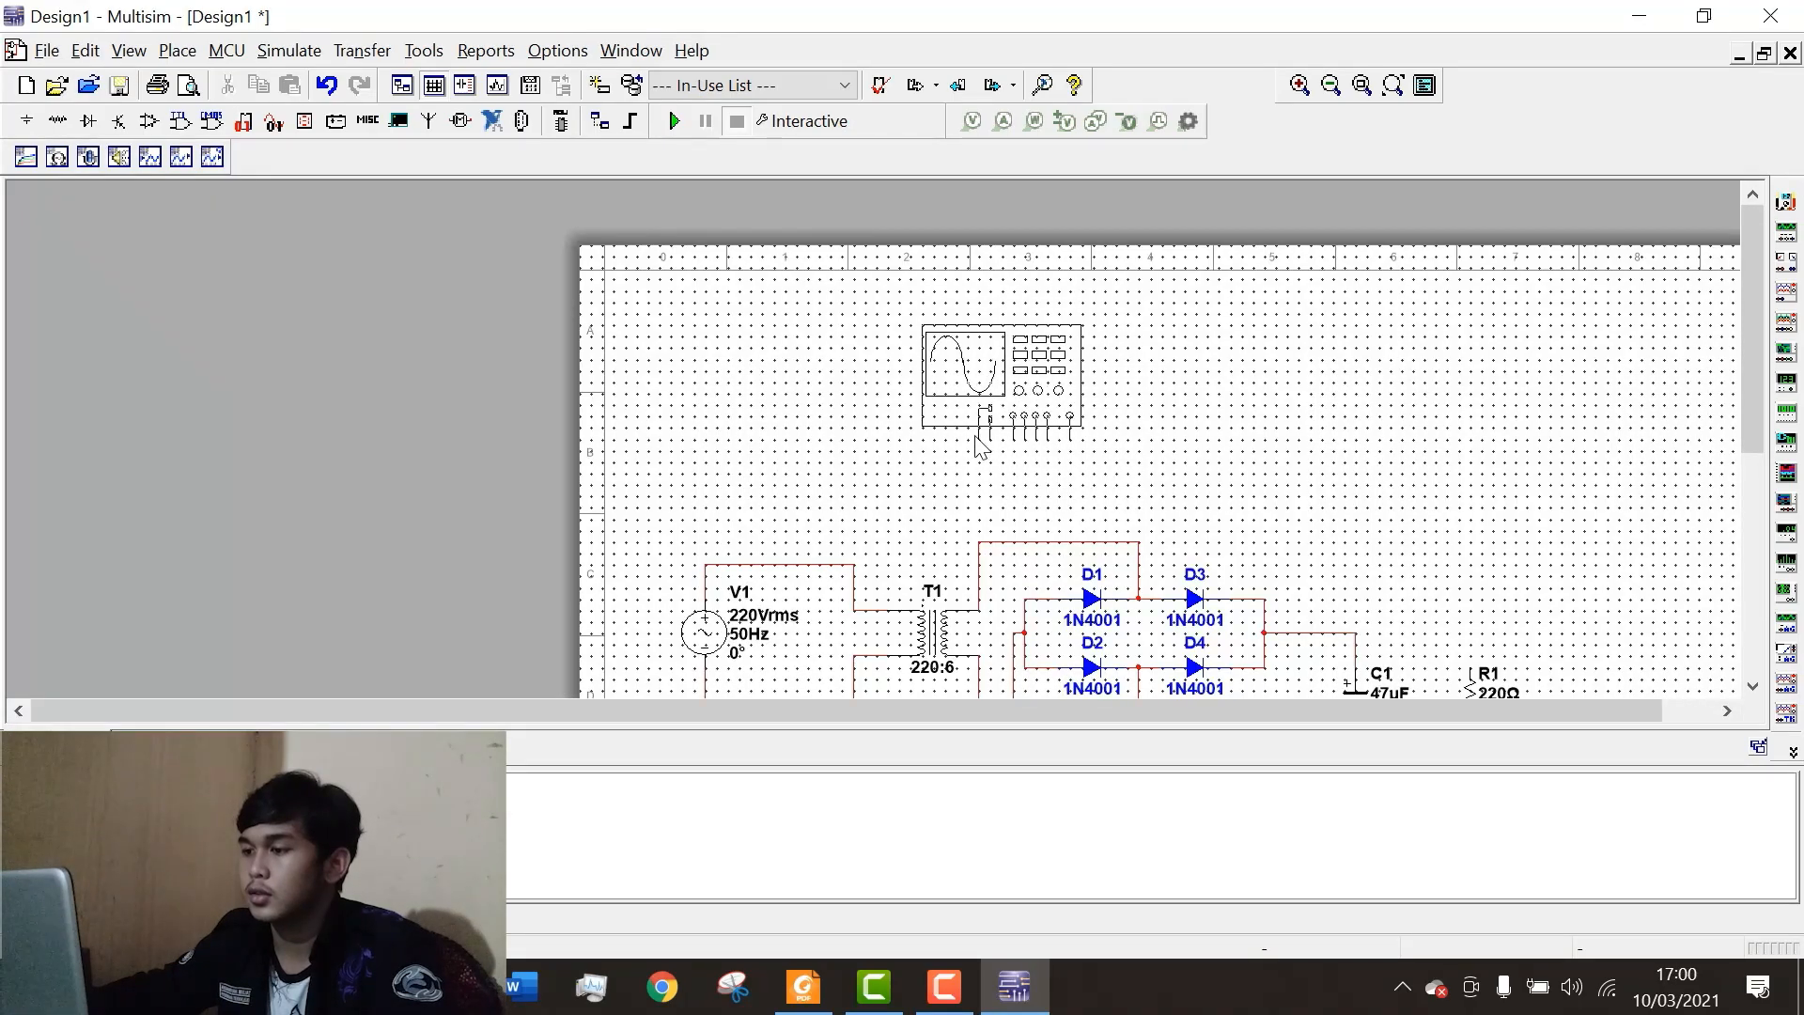
click(994, 446)
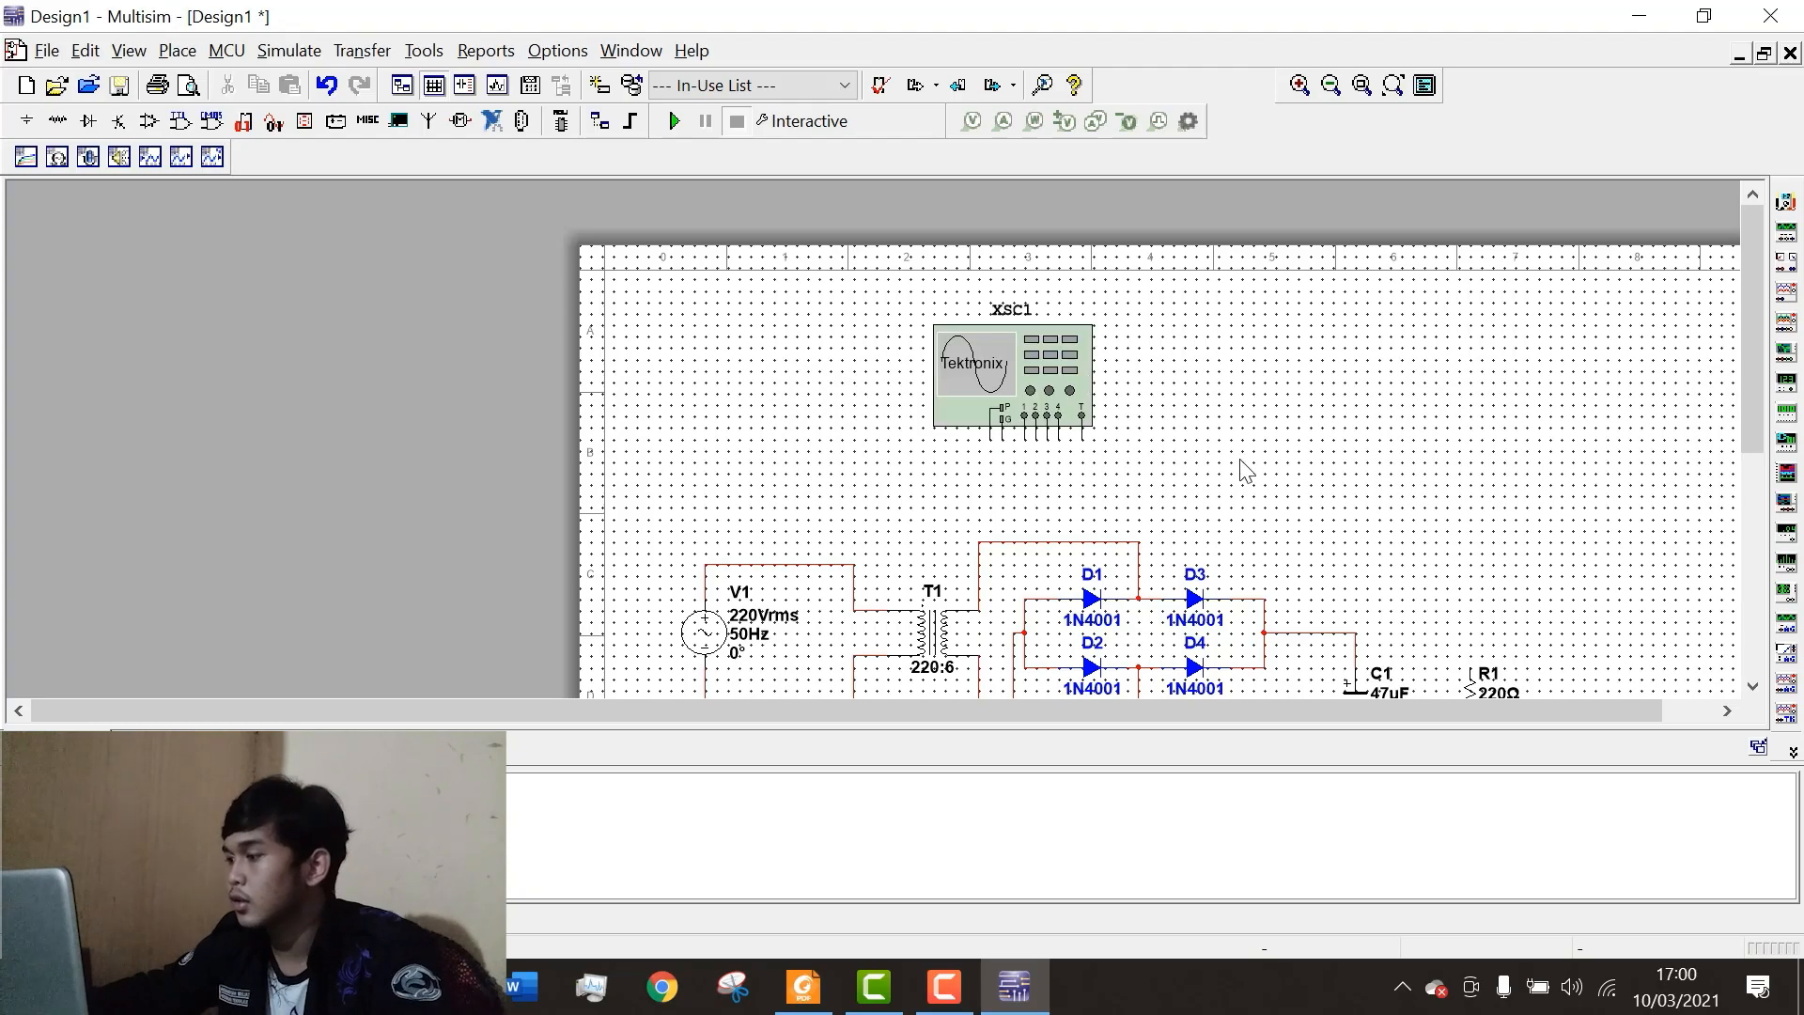
Place a second Tektronix oscilloscope beside the first one, at the same height.
click(1786, 718)
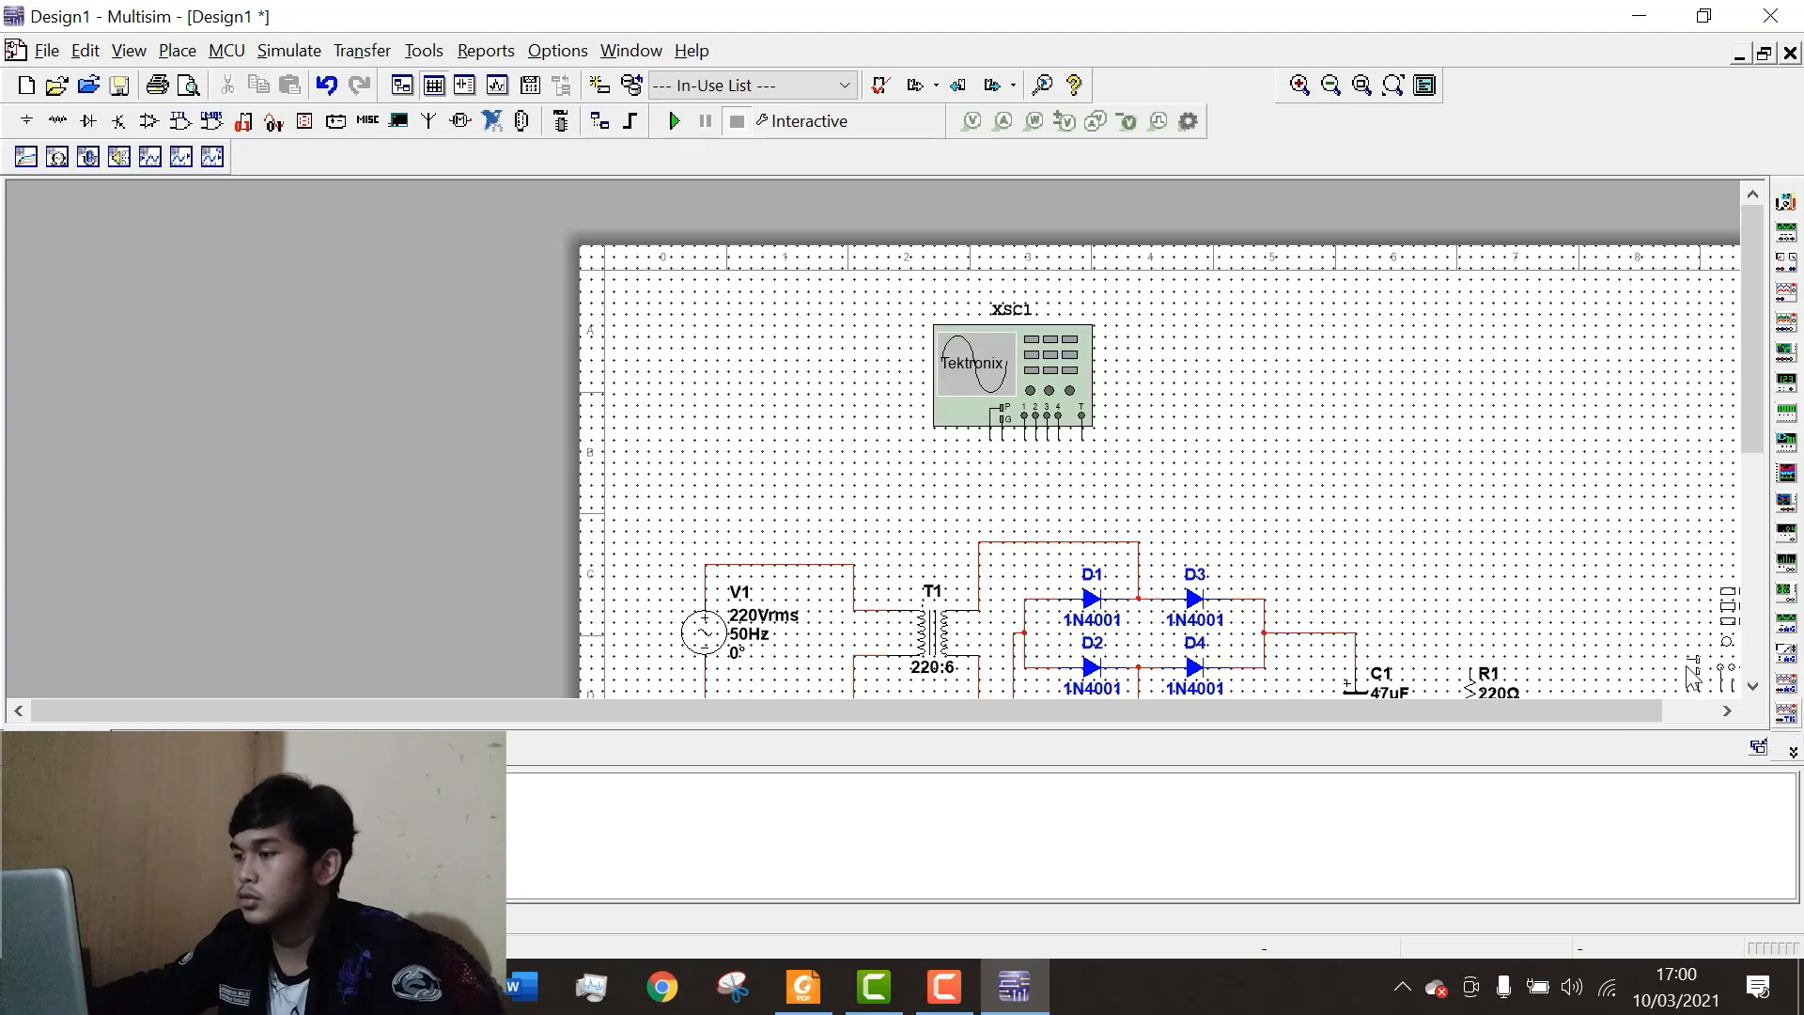
click(1254, 427)
scroll(978, 644, down, 3)
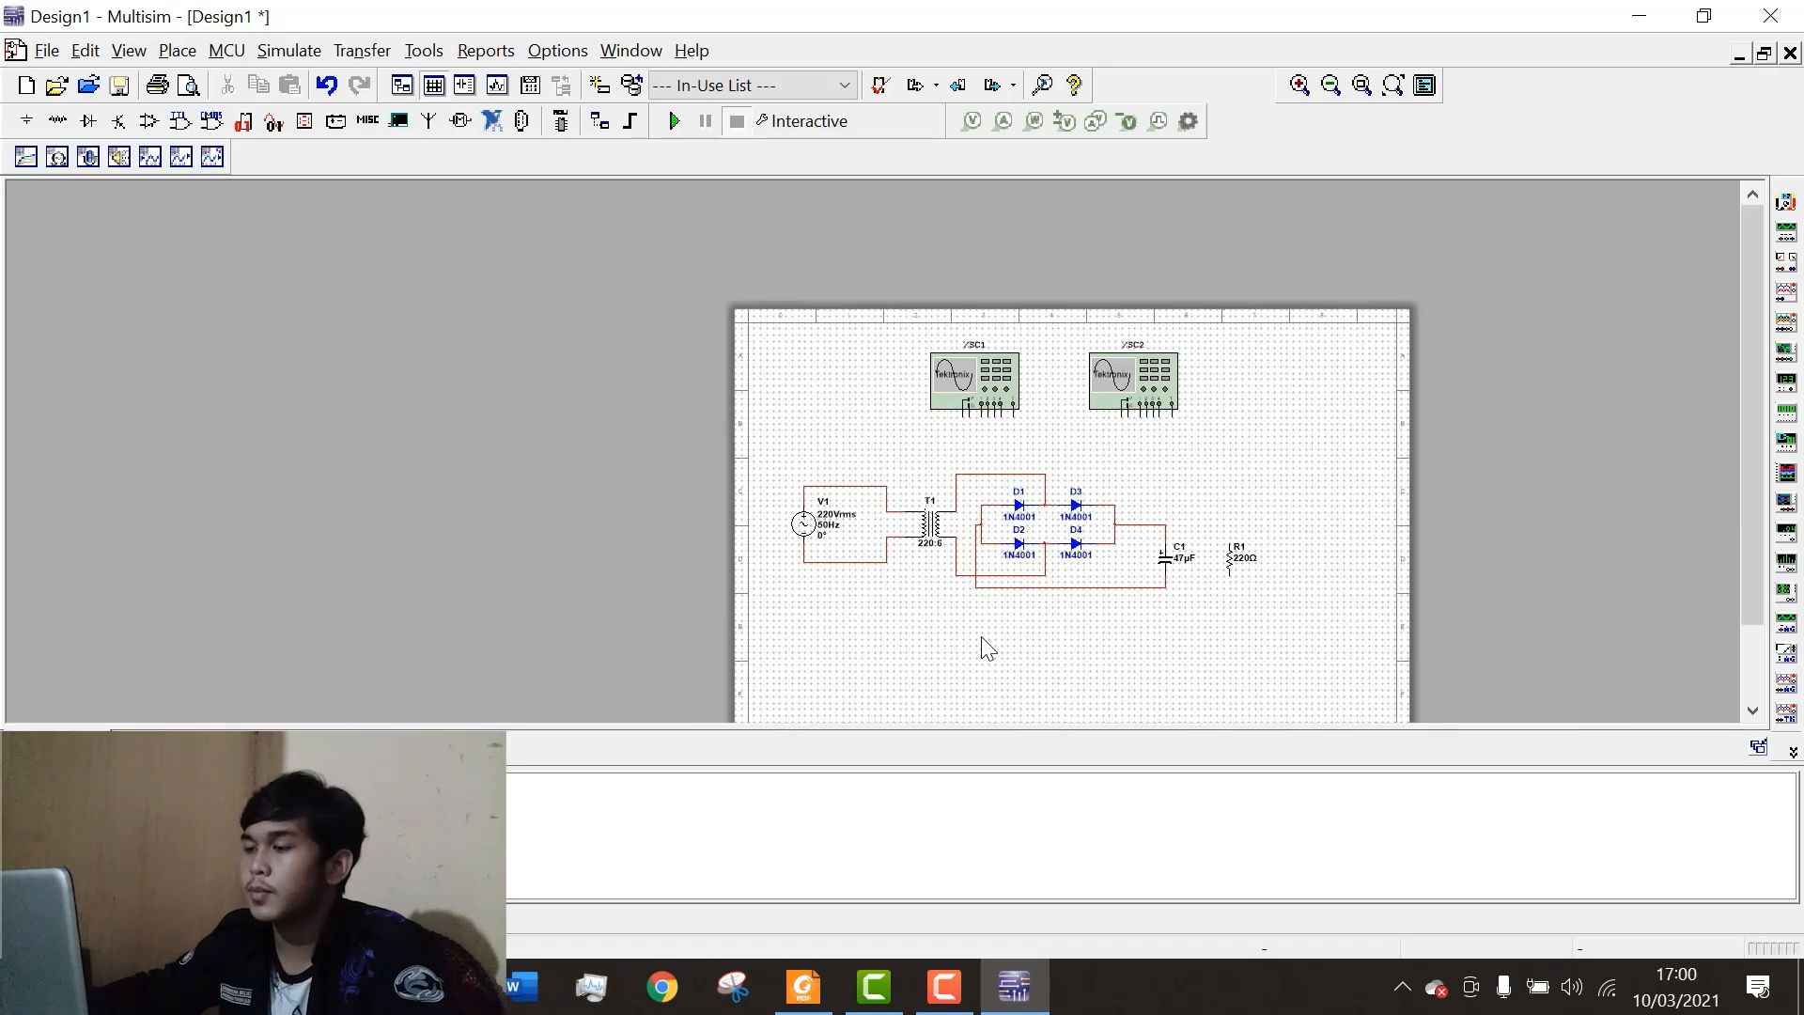
Place an analog GROUND from the POWER_SOURCES family just below the corner of C1's return wire.
scroll(963, 561, up, 2)
scroll(942, 556, up, 3)
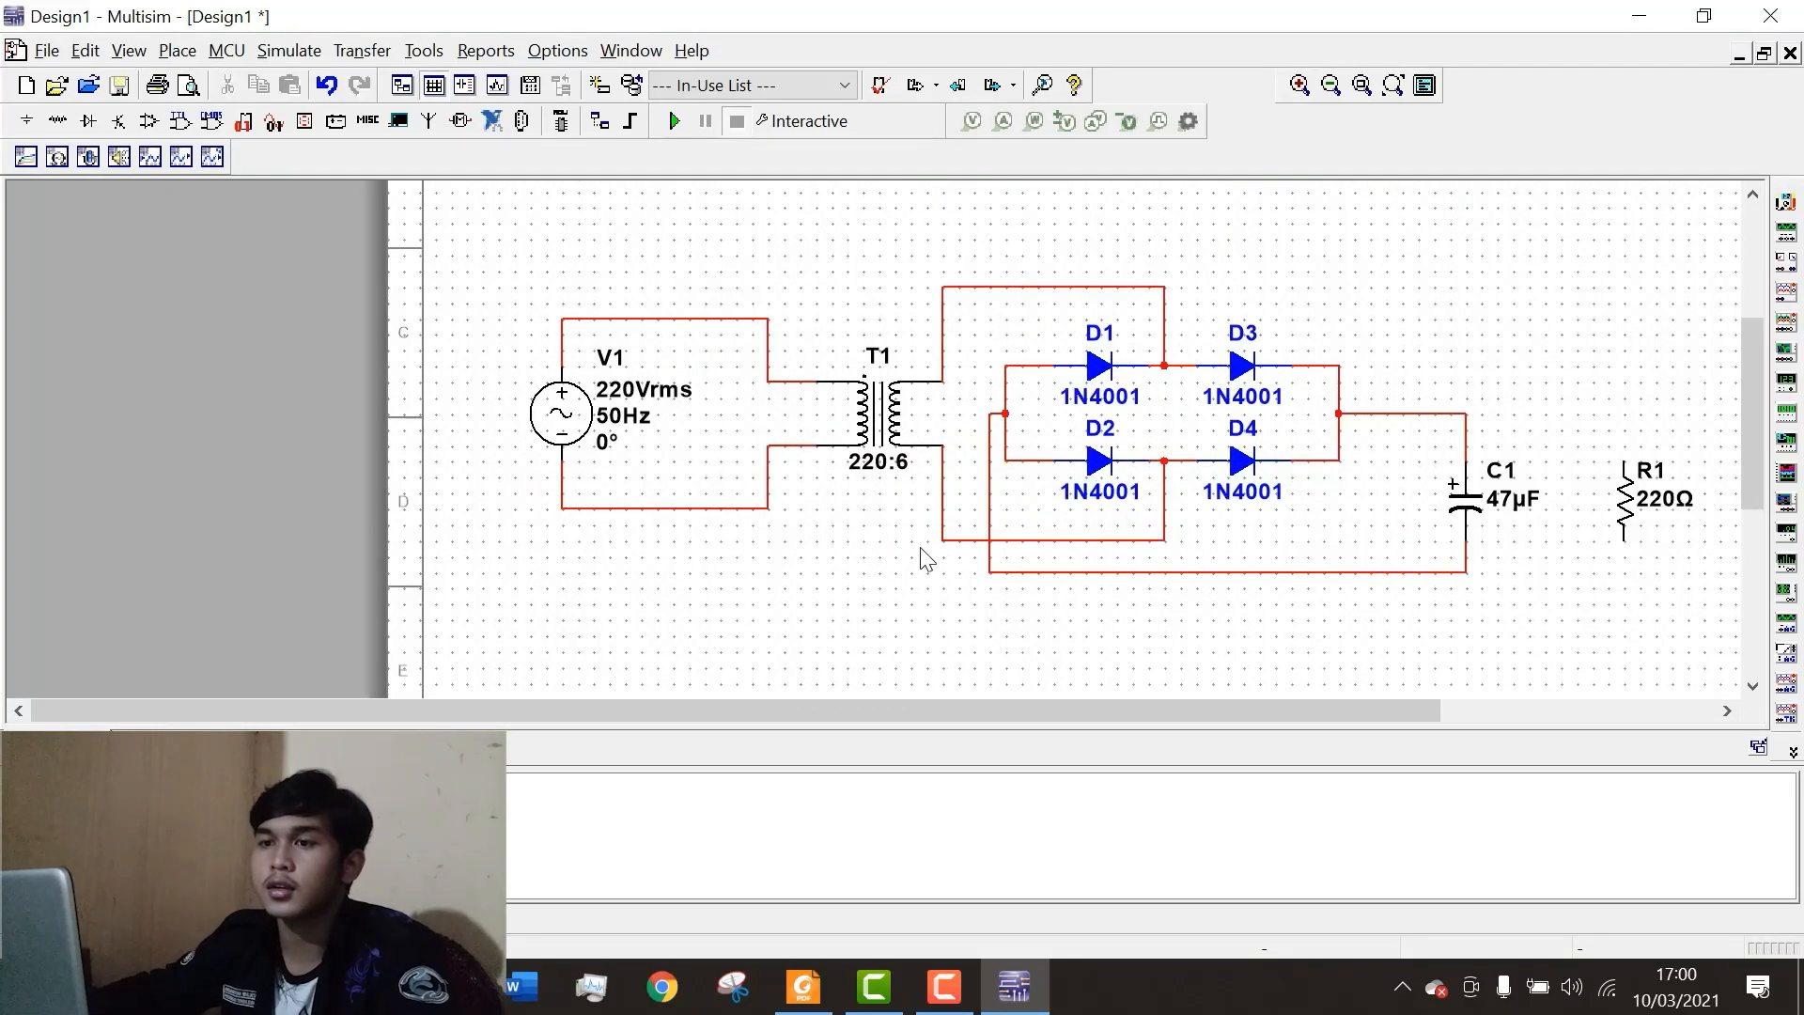
click(26, 120)
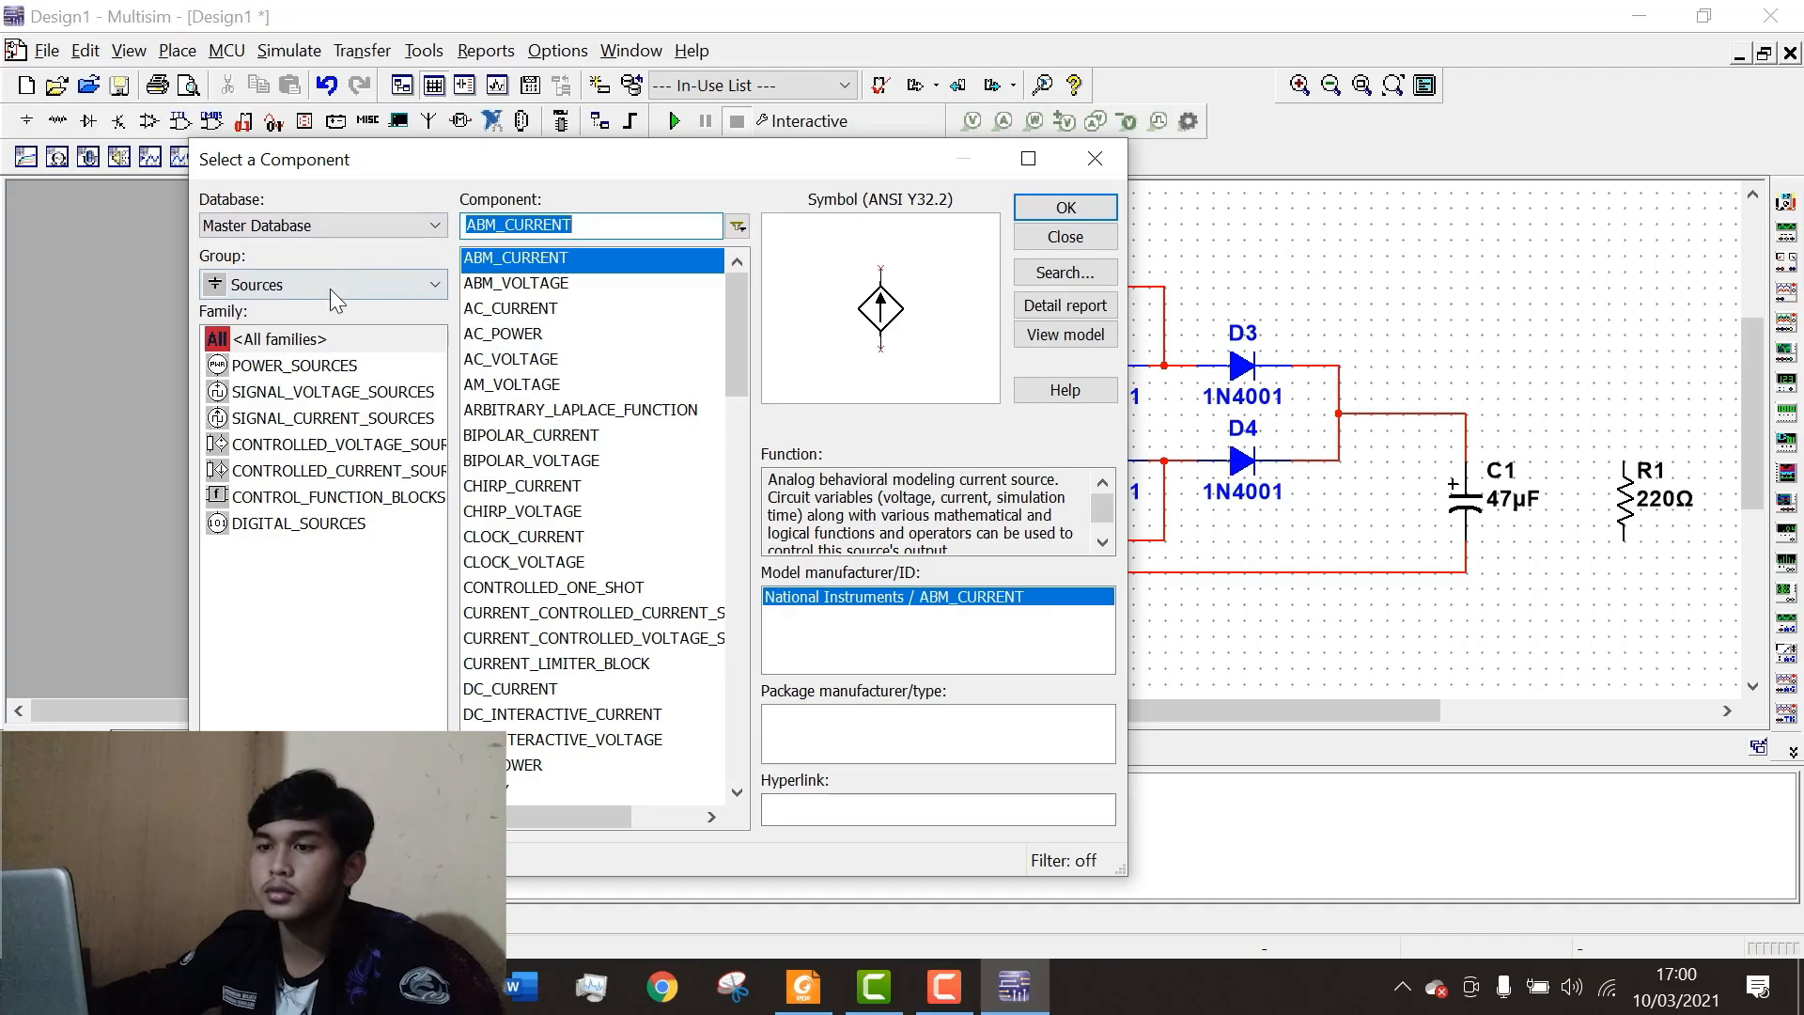
click(287, 365)
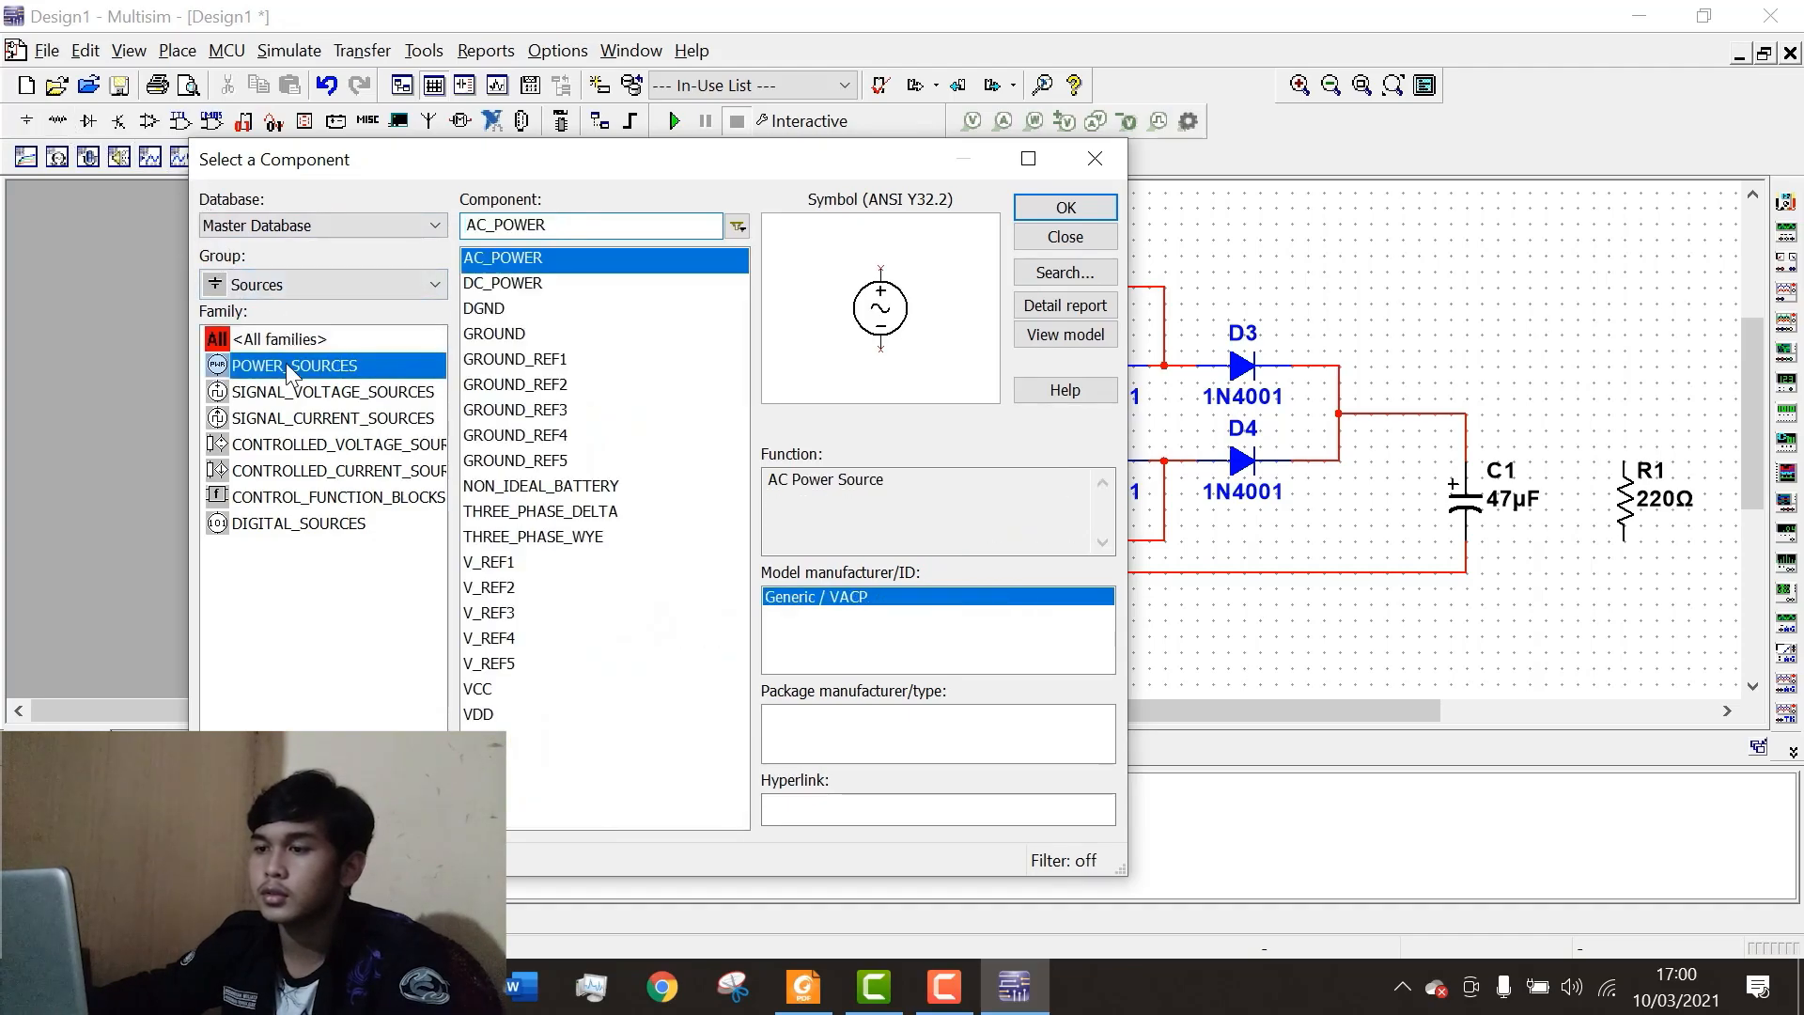
click(489, 287)
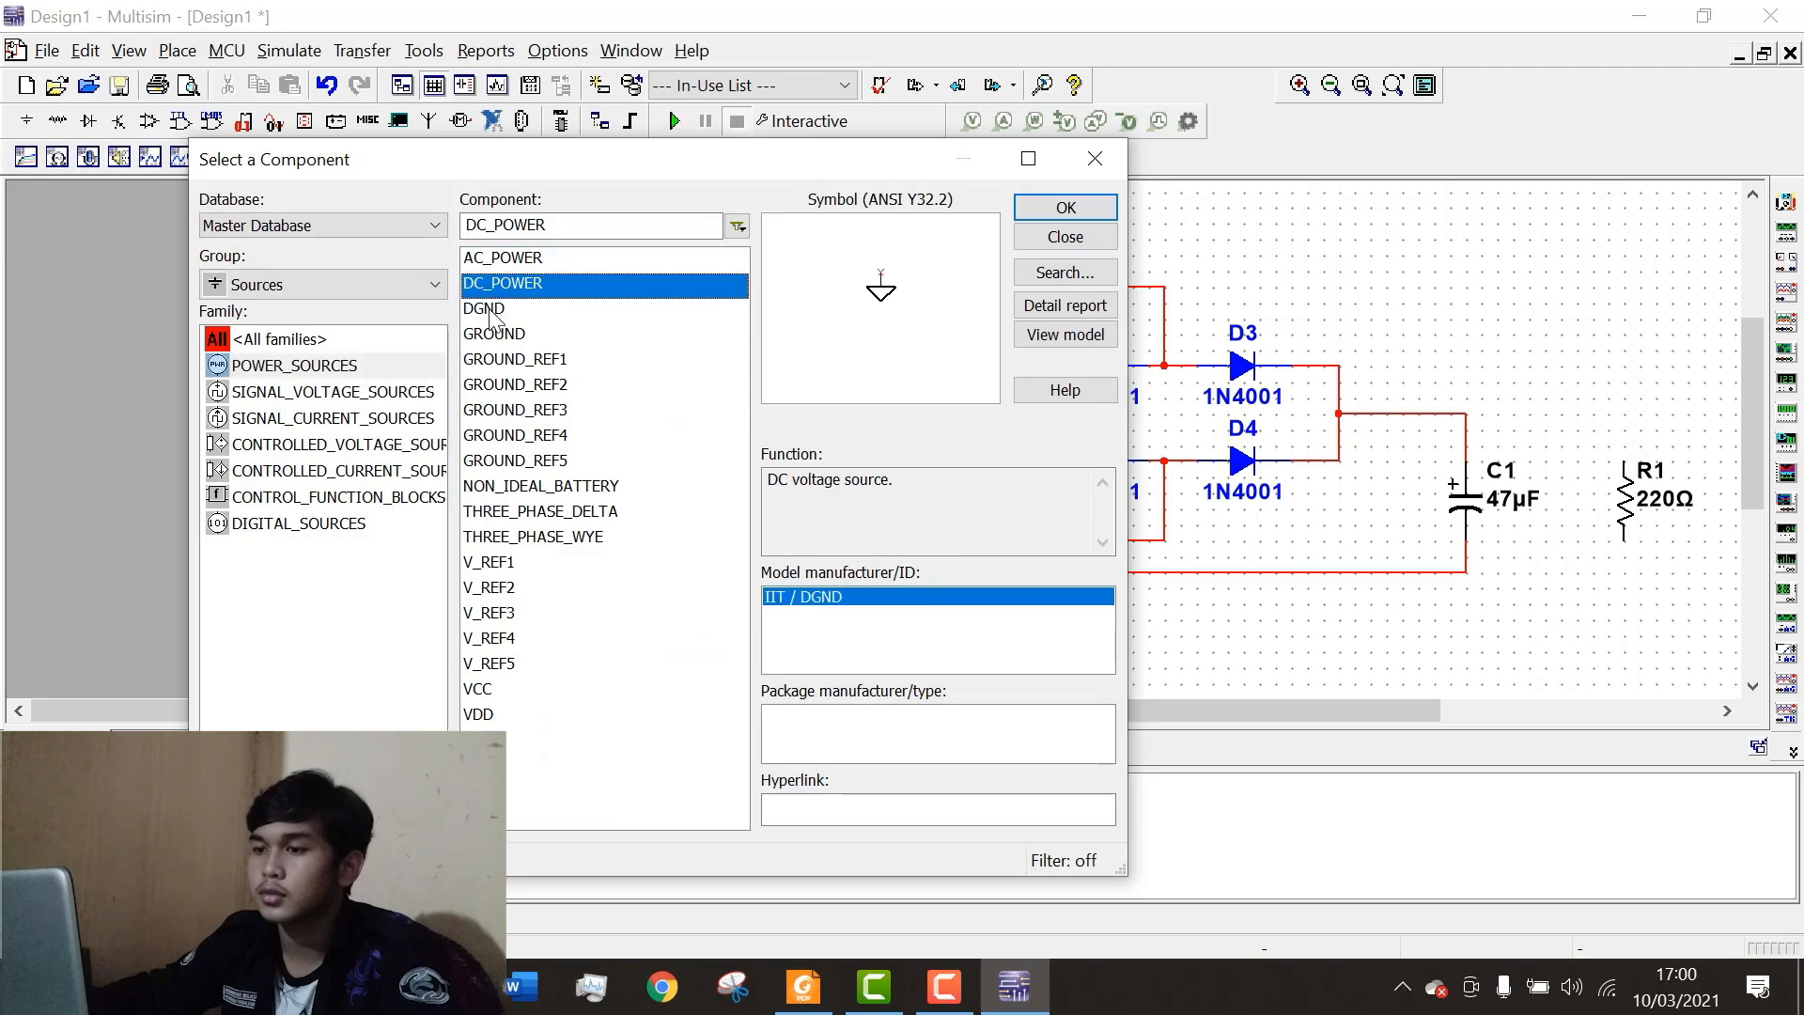
click(491, 311)
click(495, 336)
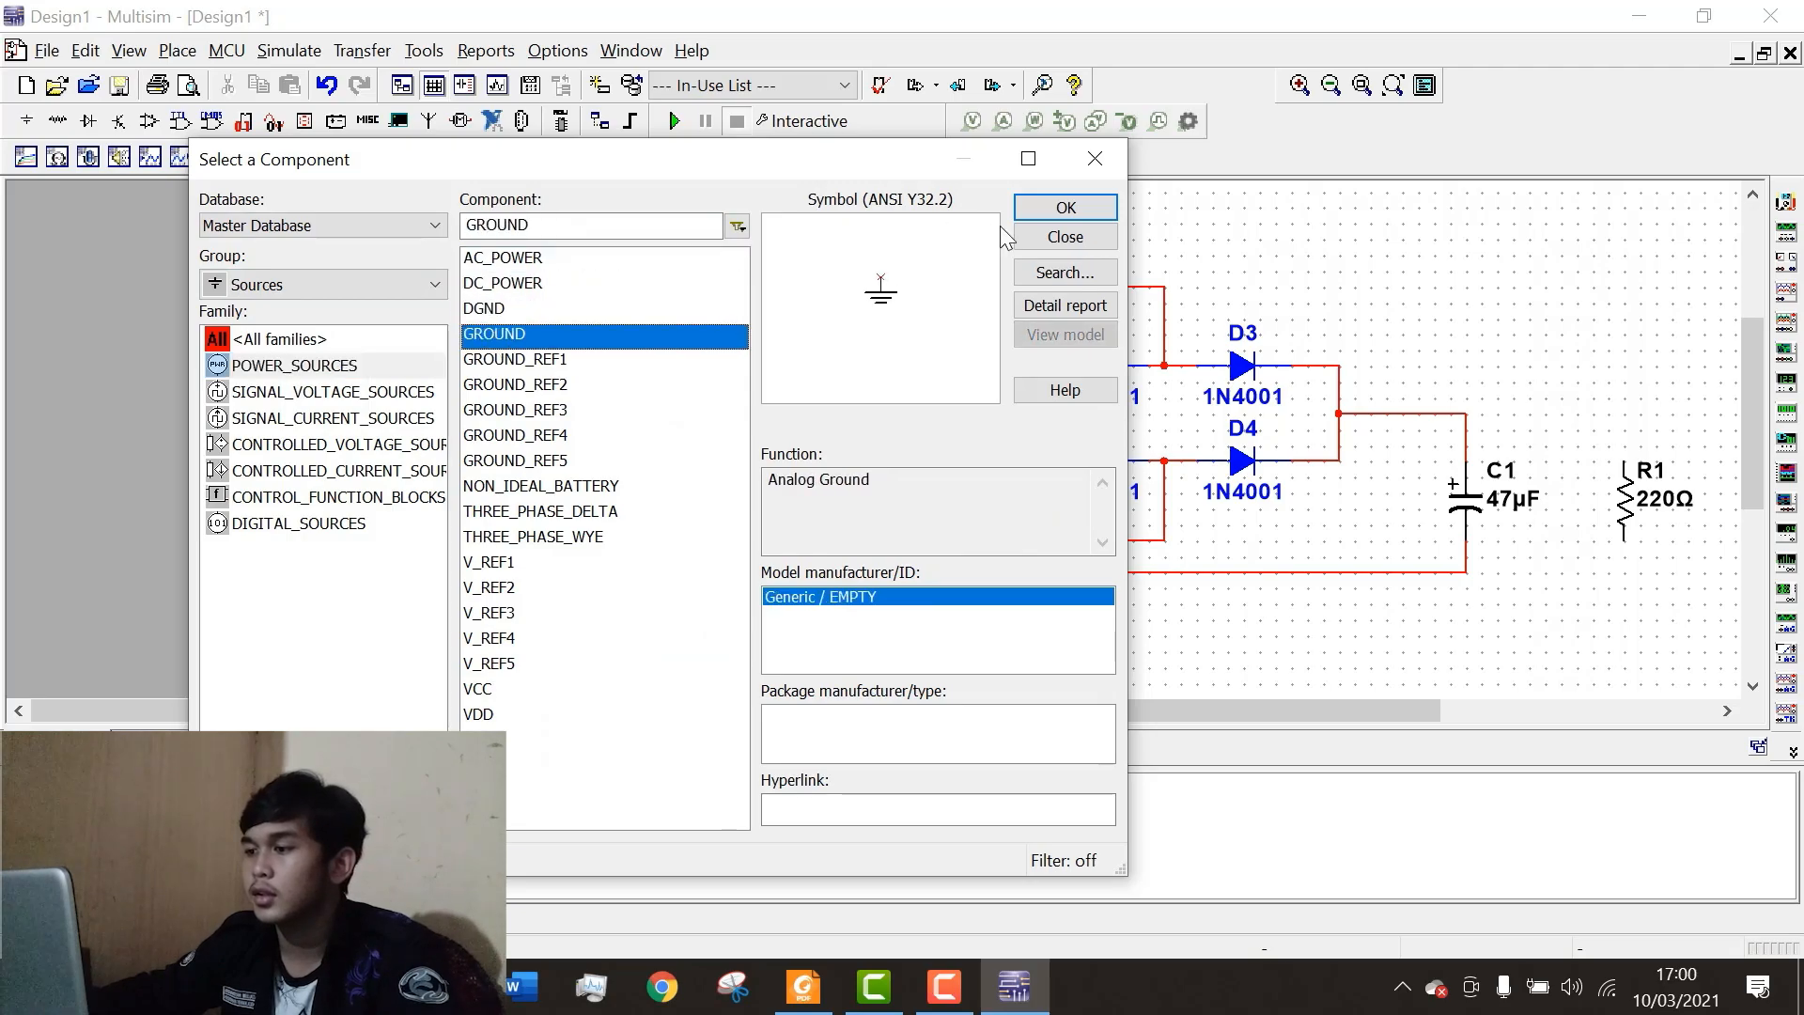
click(1065, 207)
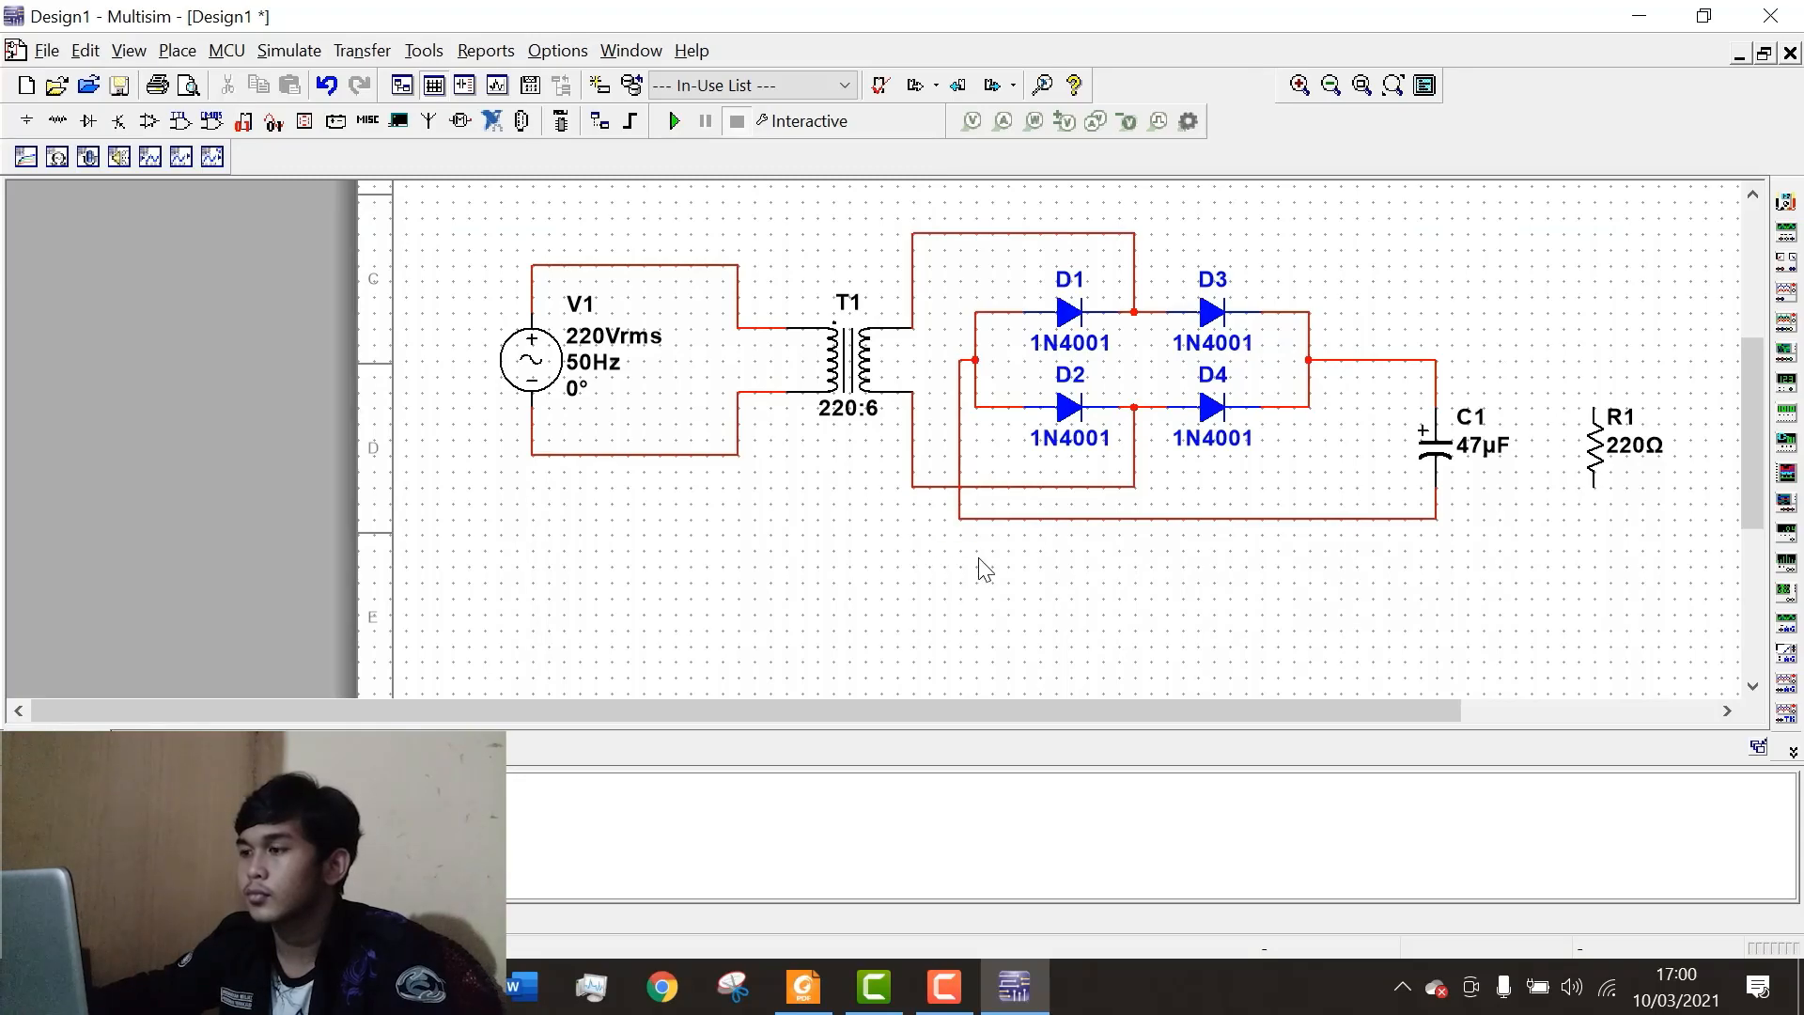
key(ctrl+w)
click(1099, 208)
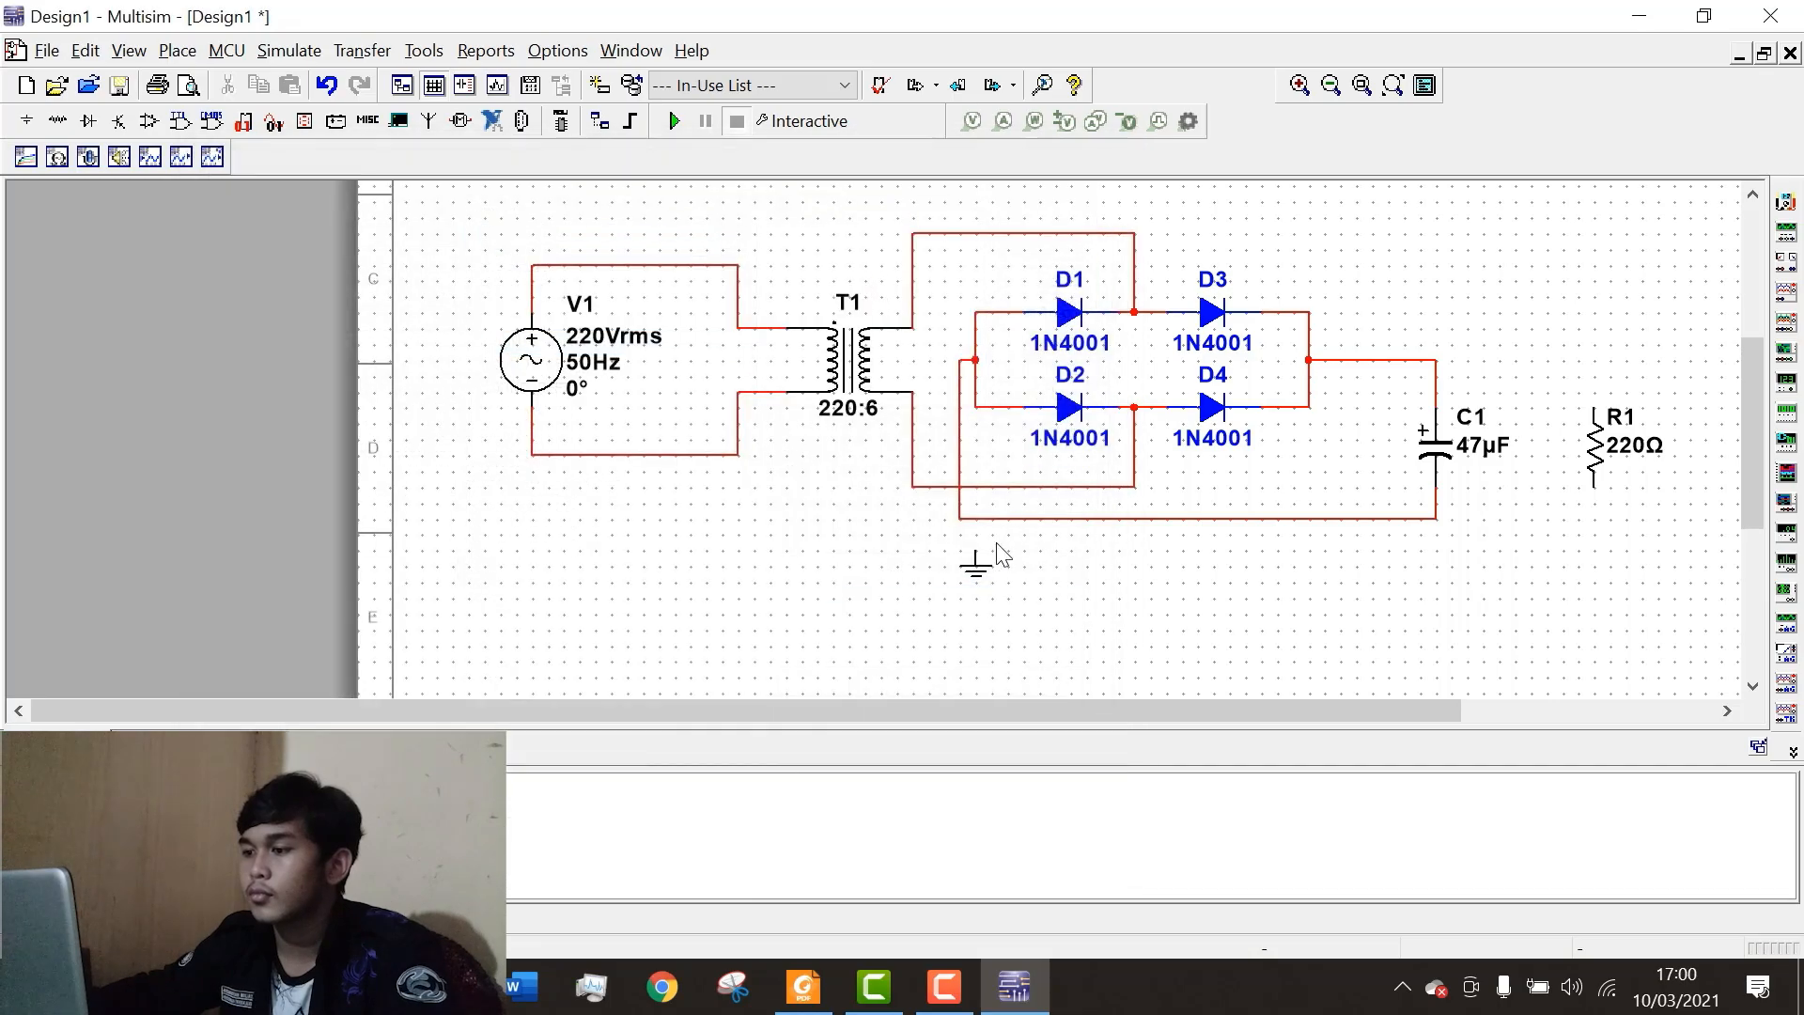
Wire the ground symbol up to the corner of C1's return wire.
scroll(986, 563, up, 2)
click(939, 581)
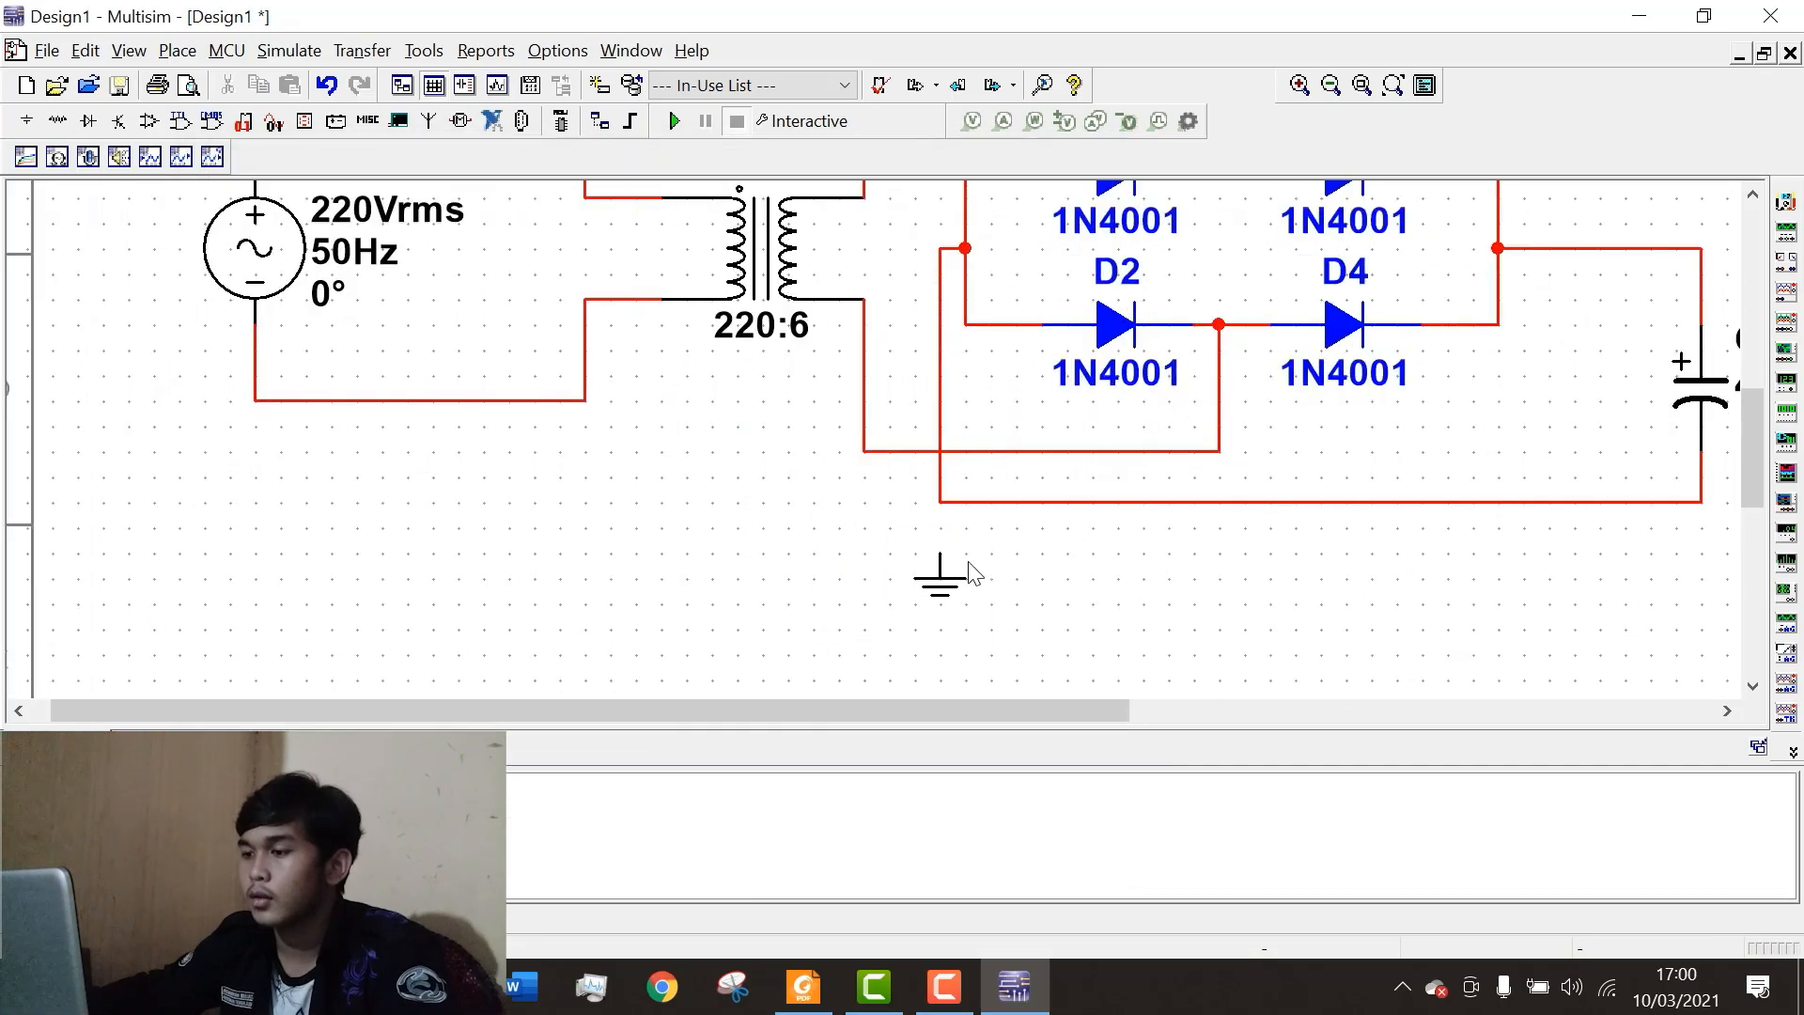
click(948, 508)
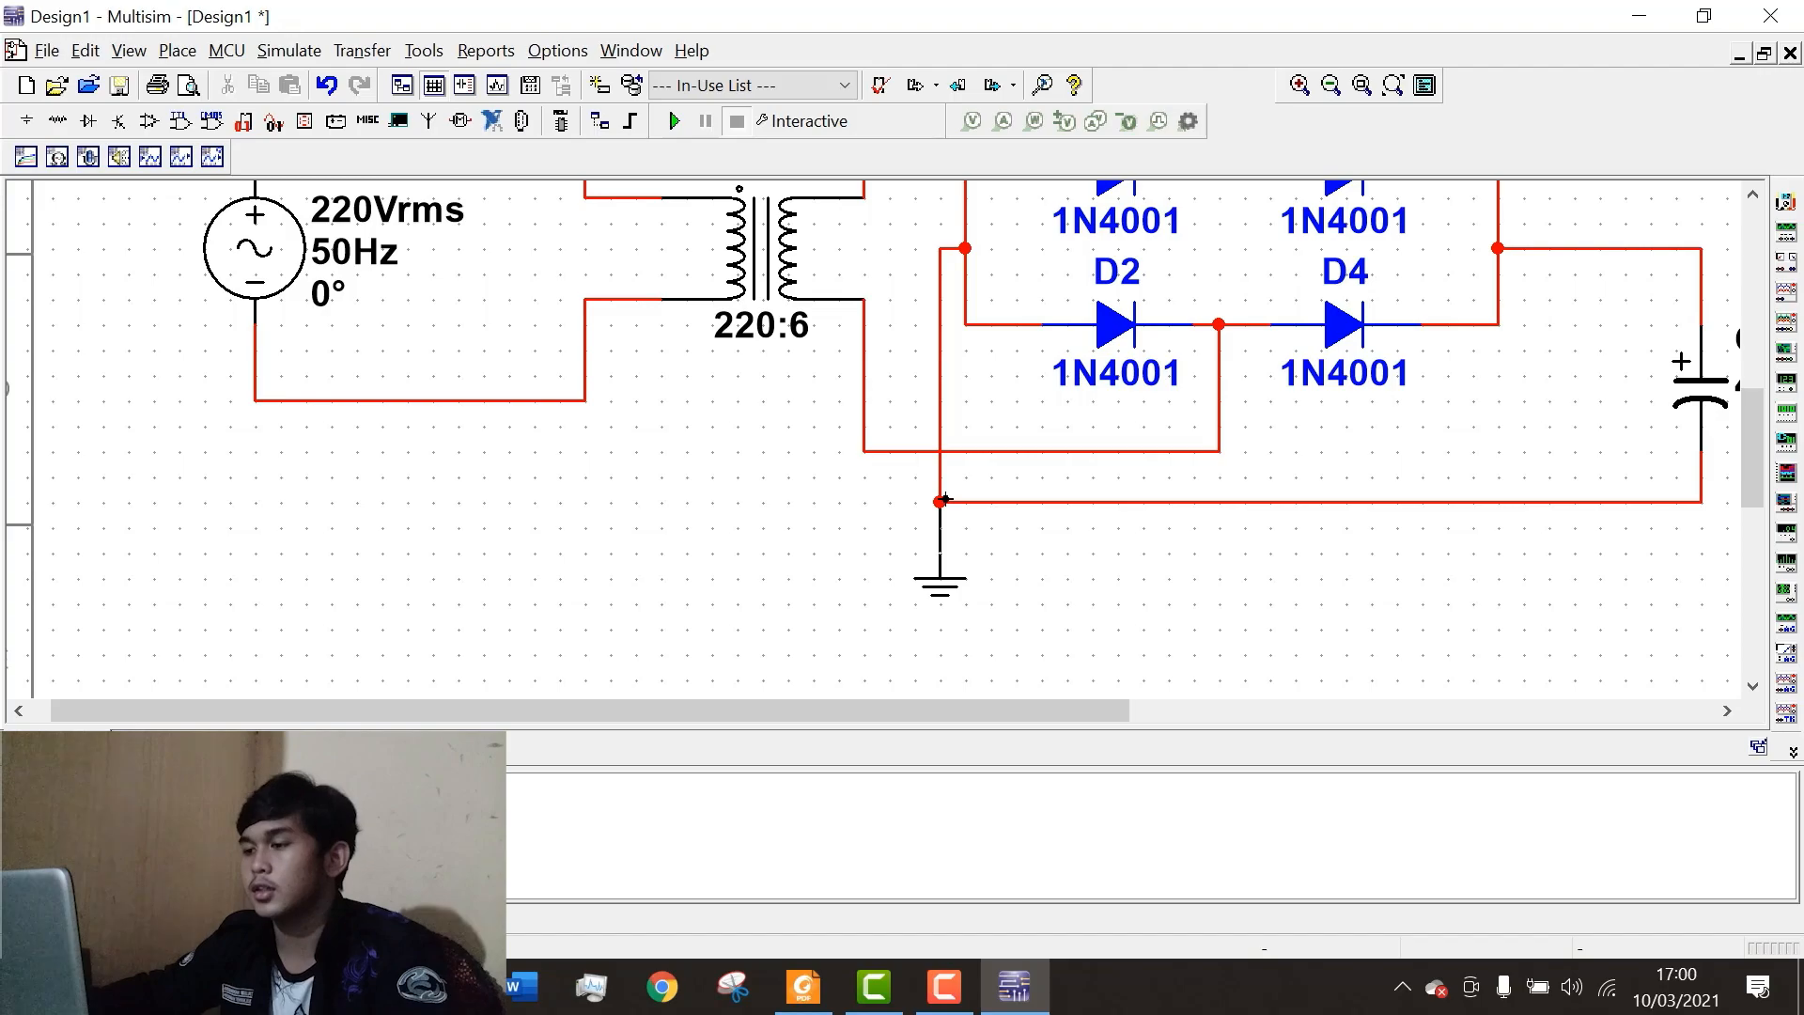
scroll(986, 587, down, 3)
scroll(1143, 554, up, 2)
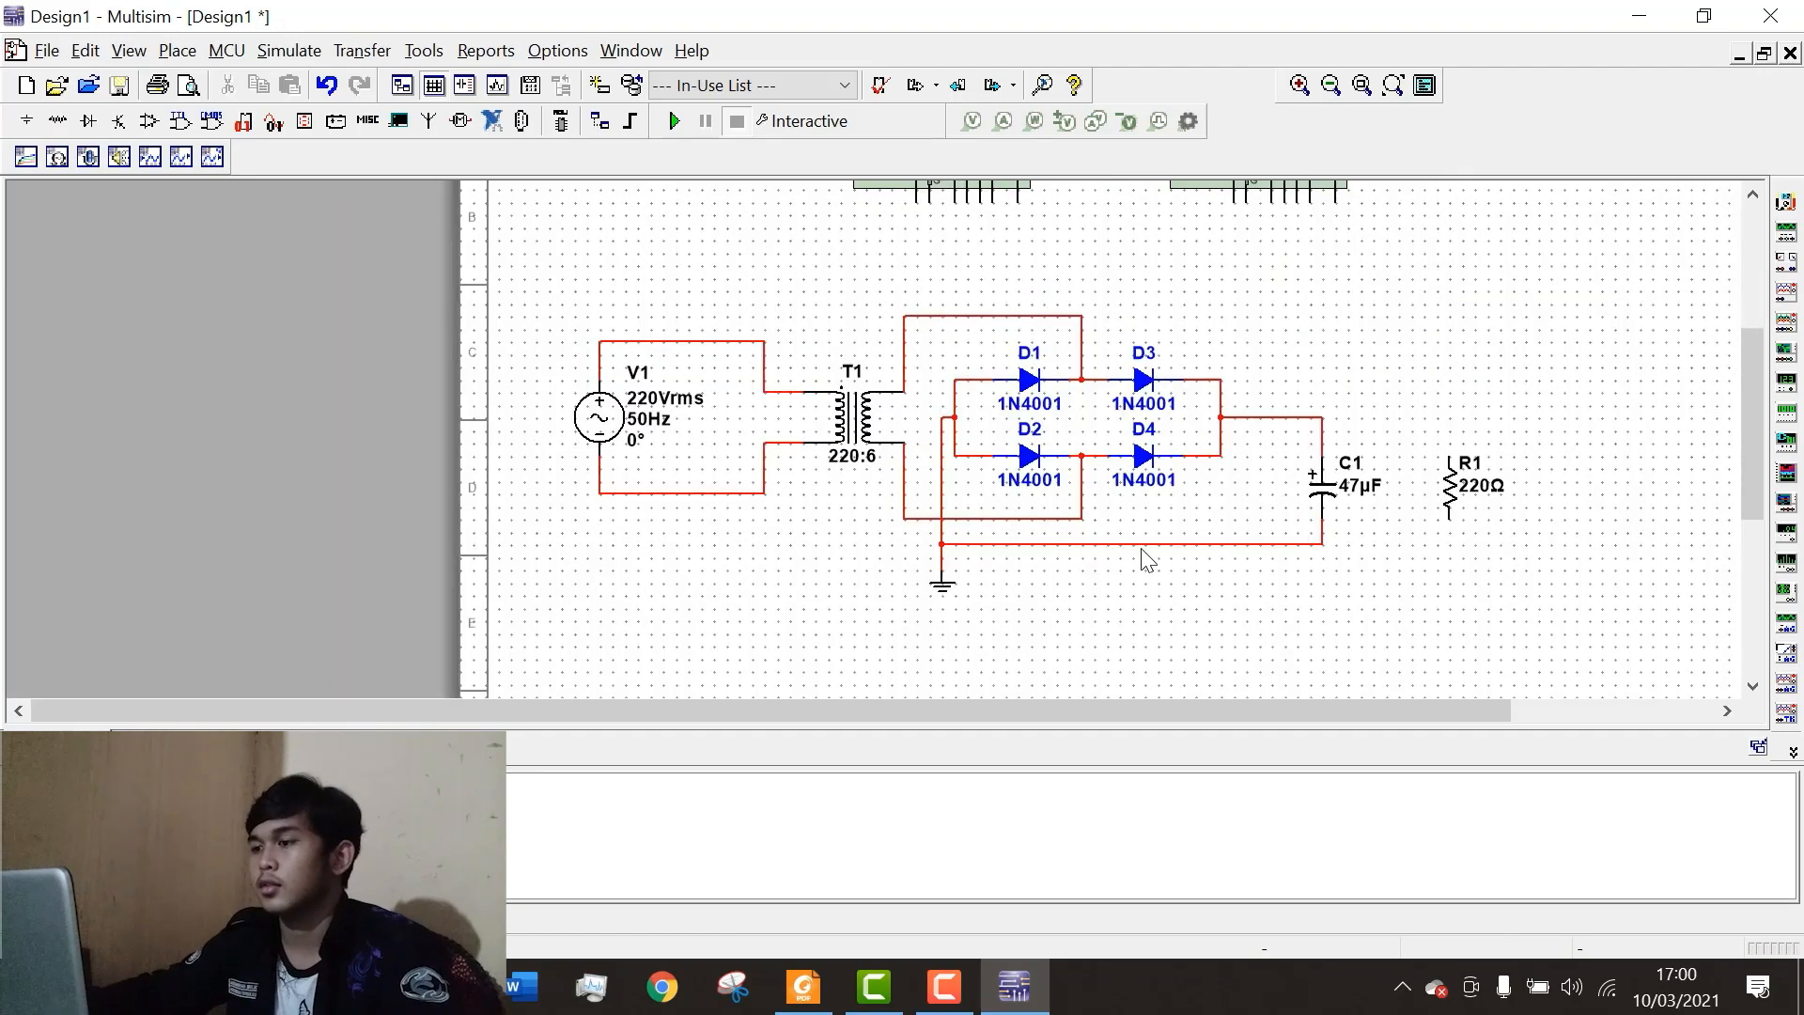
scroll(864, 399, down, 3)
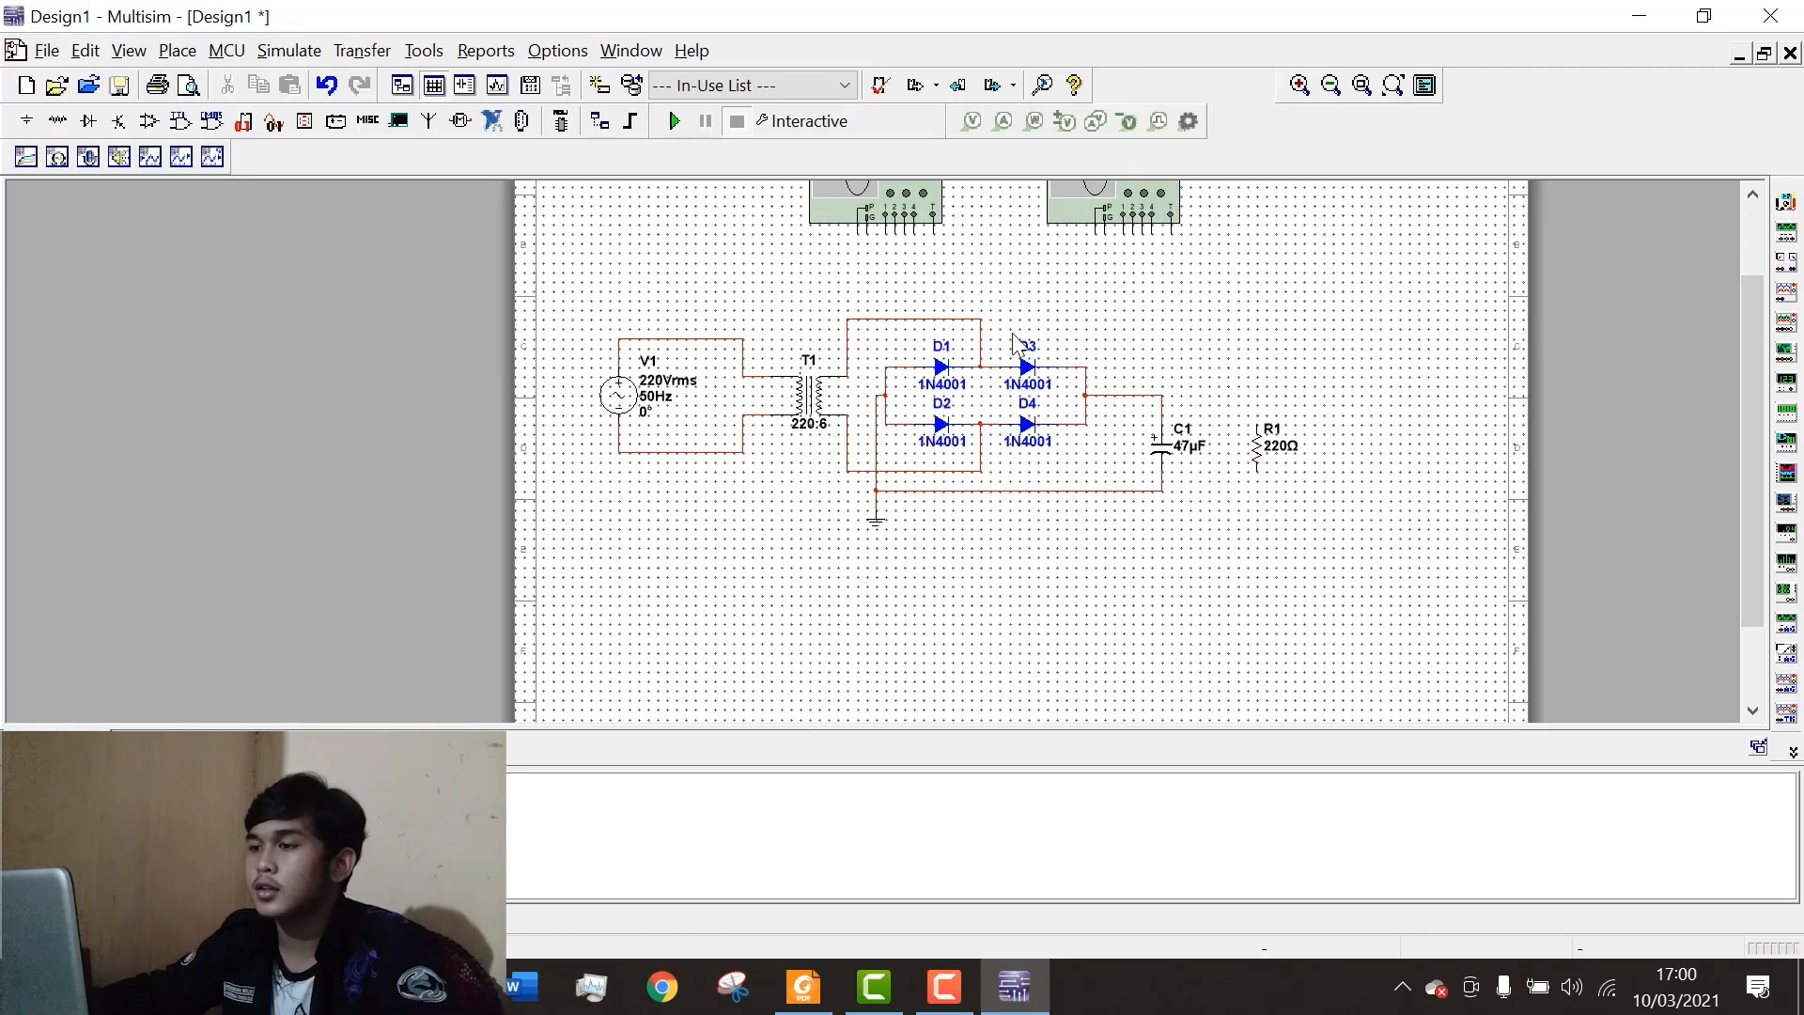
scroll(827, 272, up, 1)
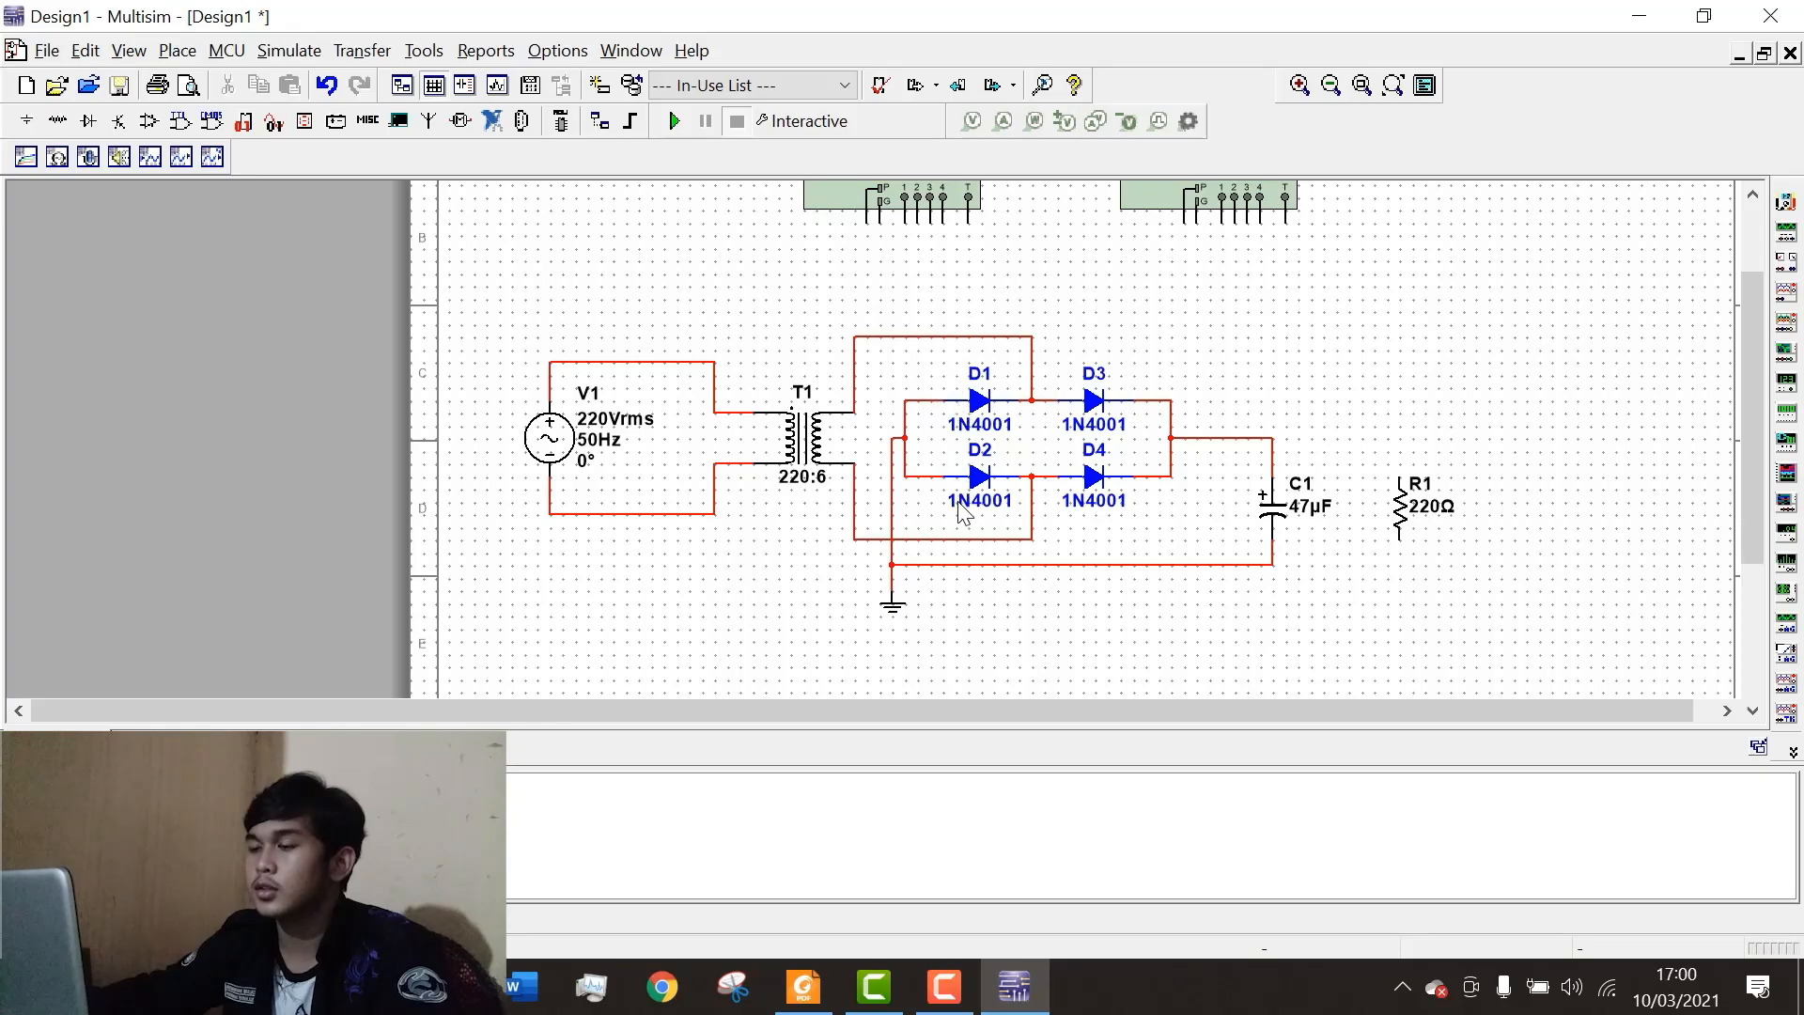
scroll(958, 511, down, 1)
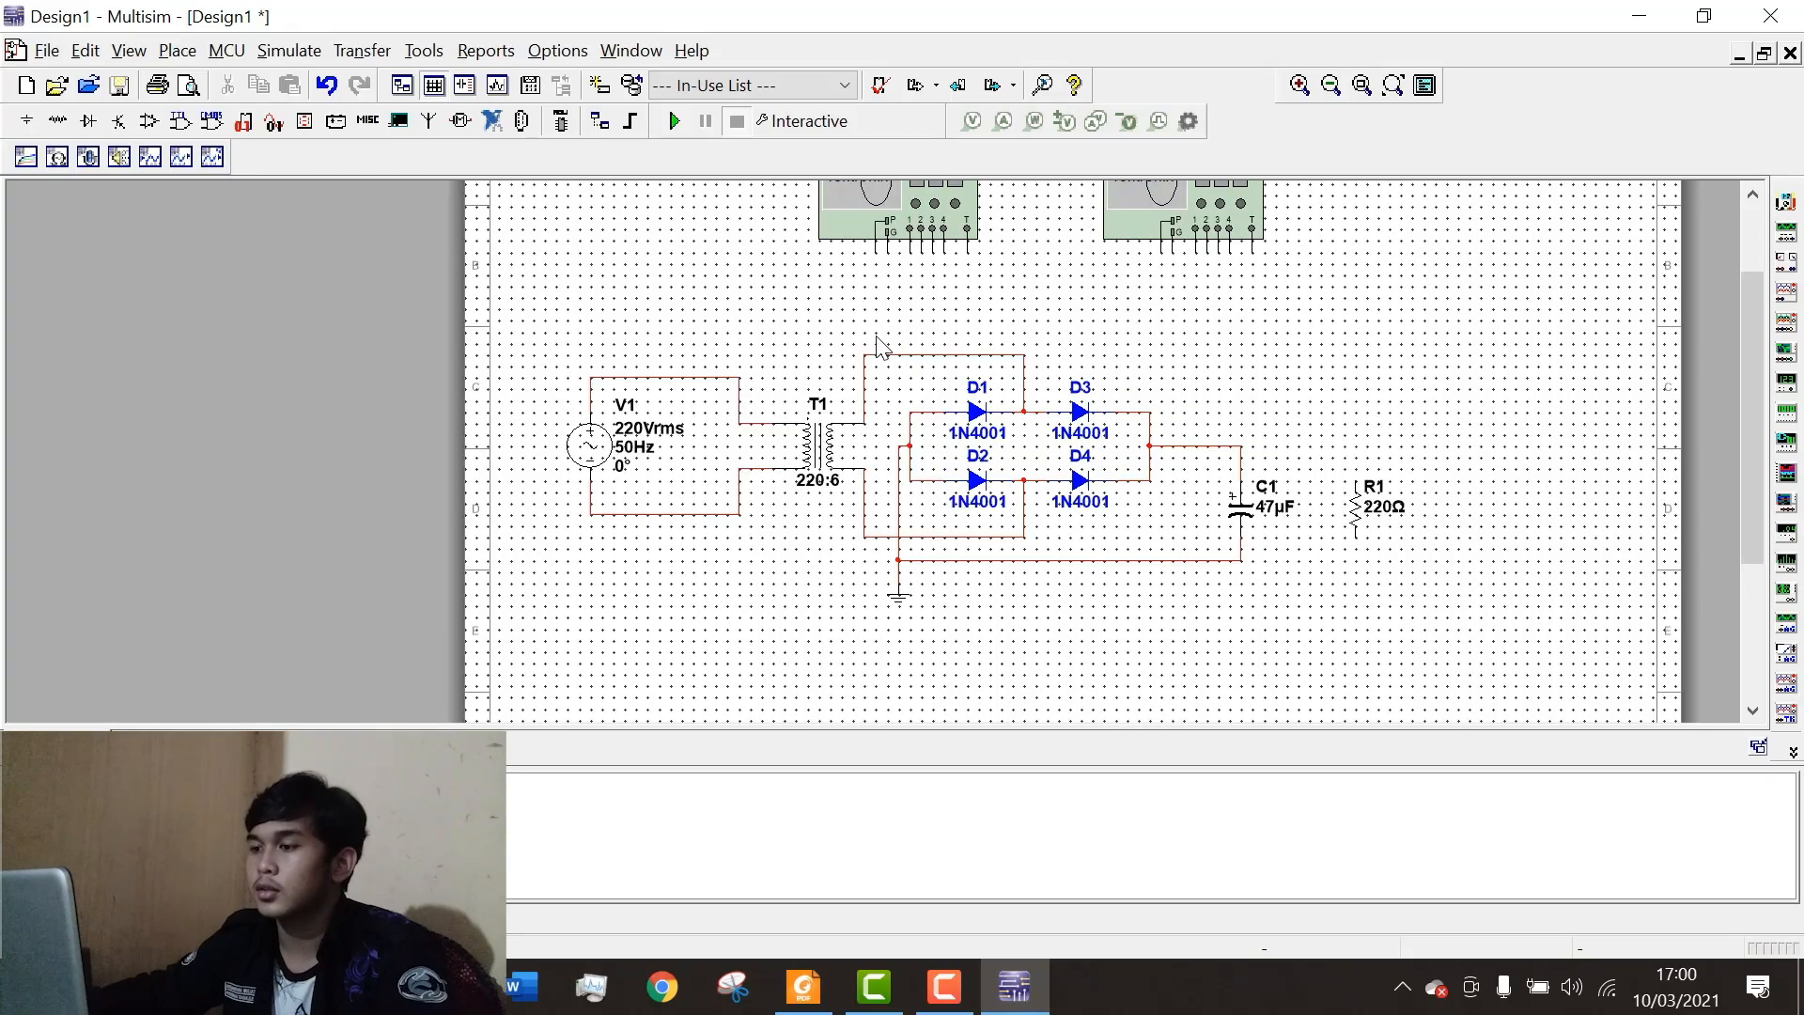
Nudge the first oscilloscope slightly up and toward the second one, leaving it above the transformer secondary.
scroll(889, 354, up, 2)
scroll(898, 363, down, 2)
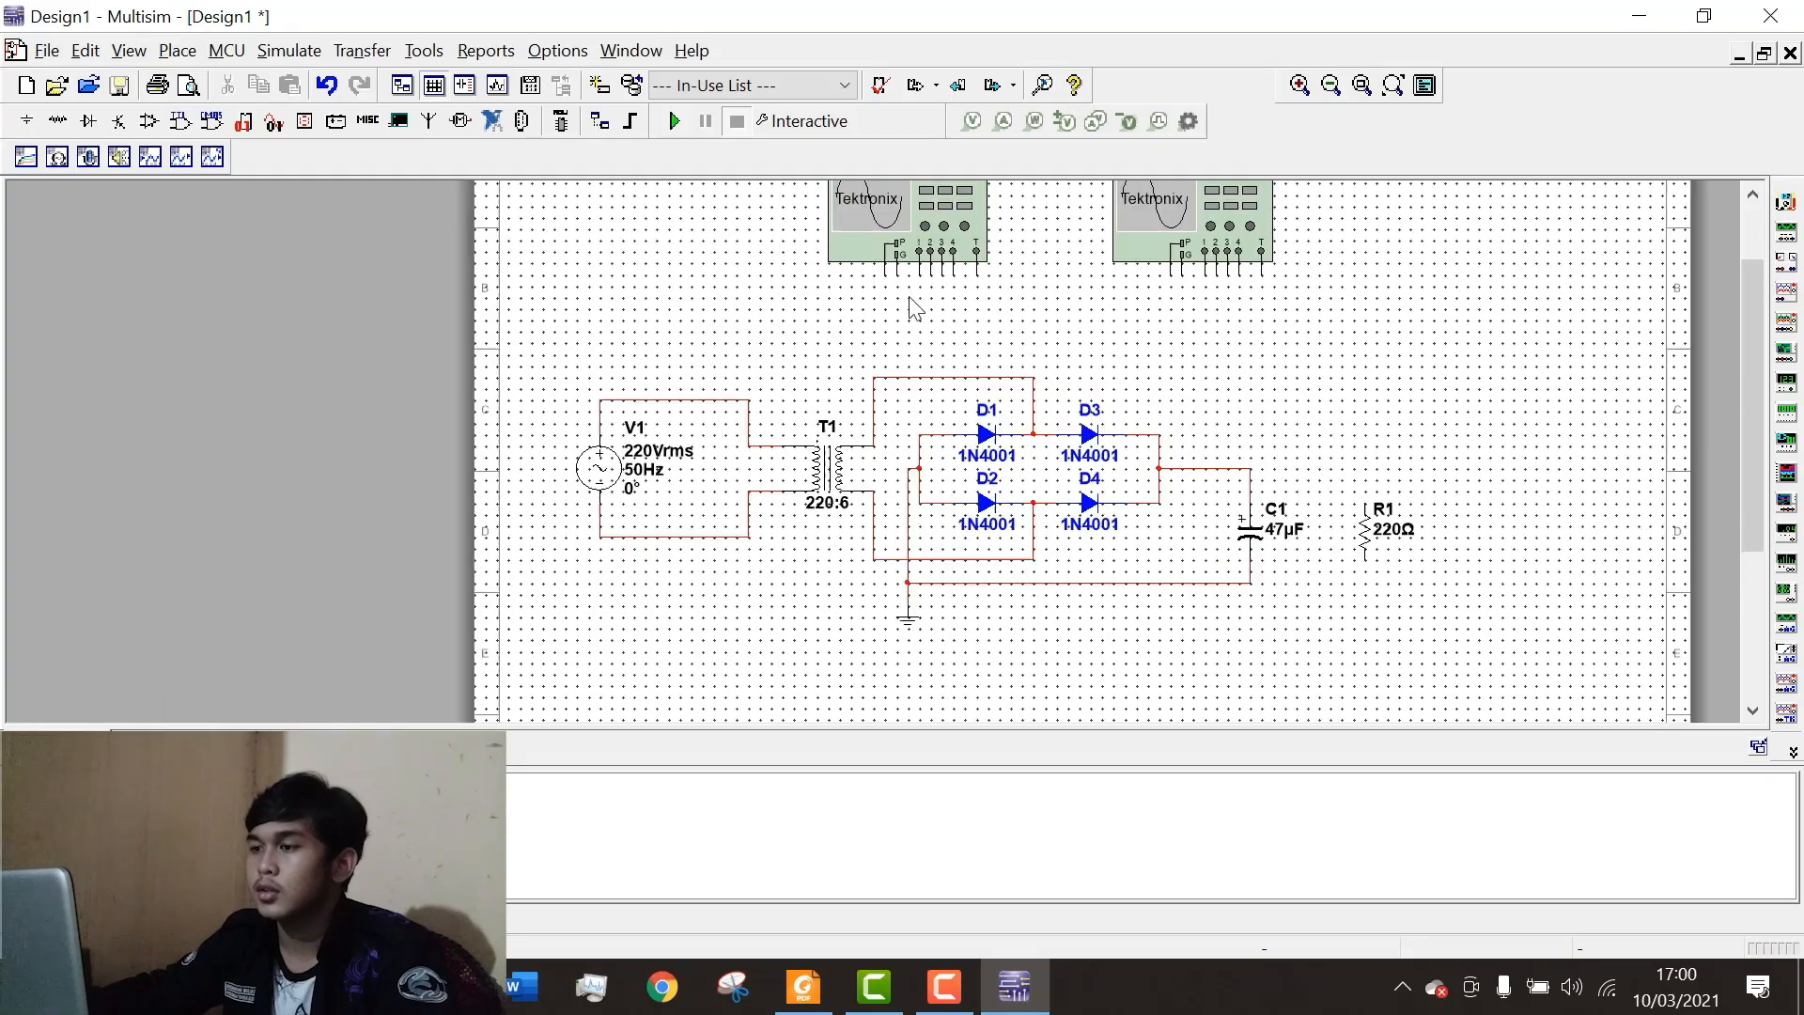
scroll(911, 305, up, 1)
click(926, 230)
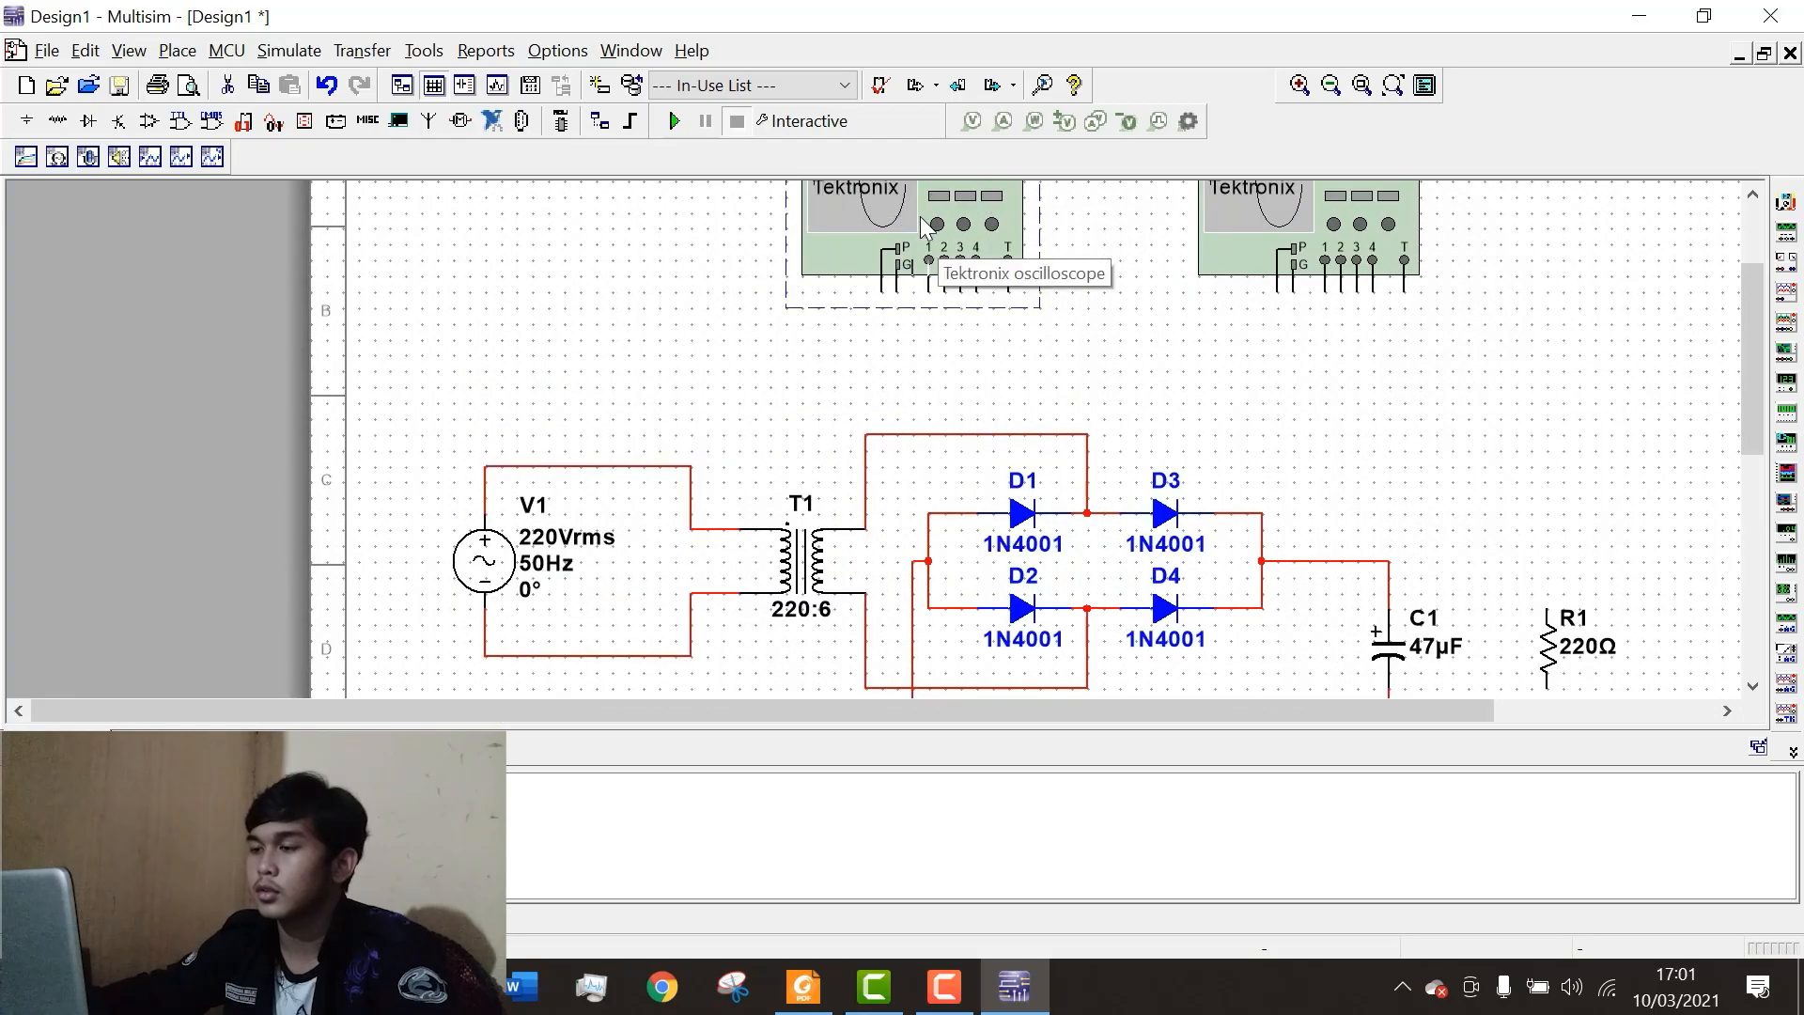
drag(921, 218, 936, 202)
Wire the G terminal of the first oscilloscope to the lower secondary wire of transformer T1.
click(1158, 306)
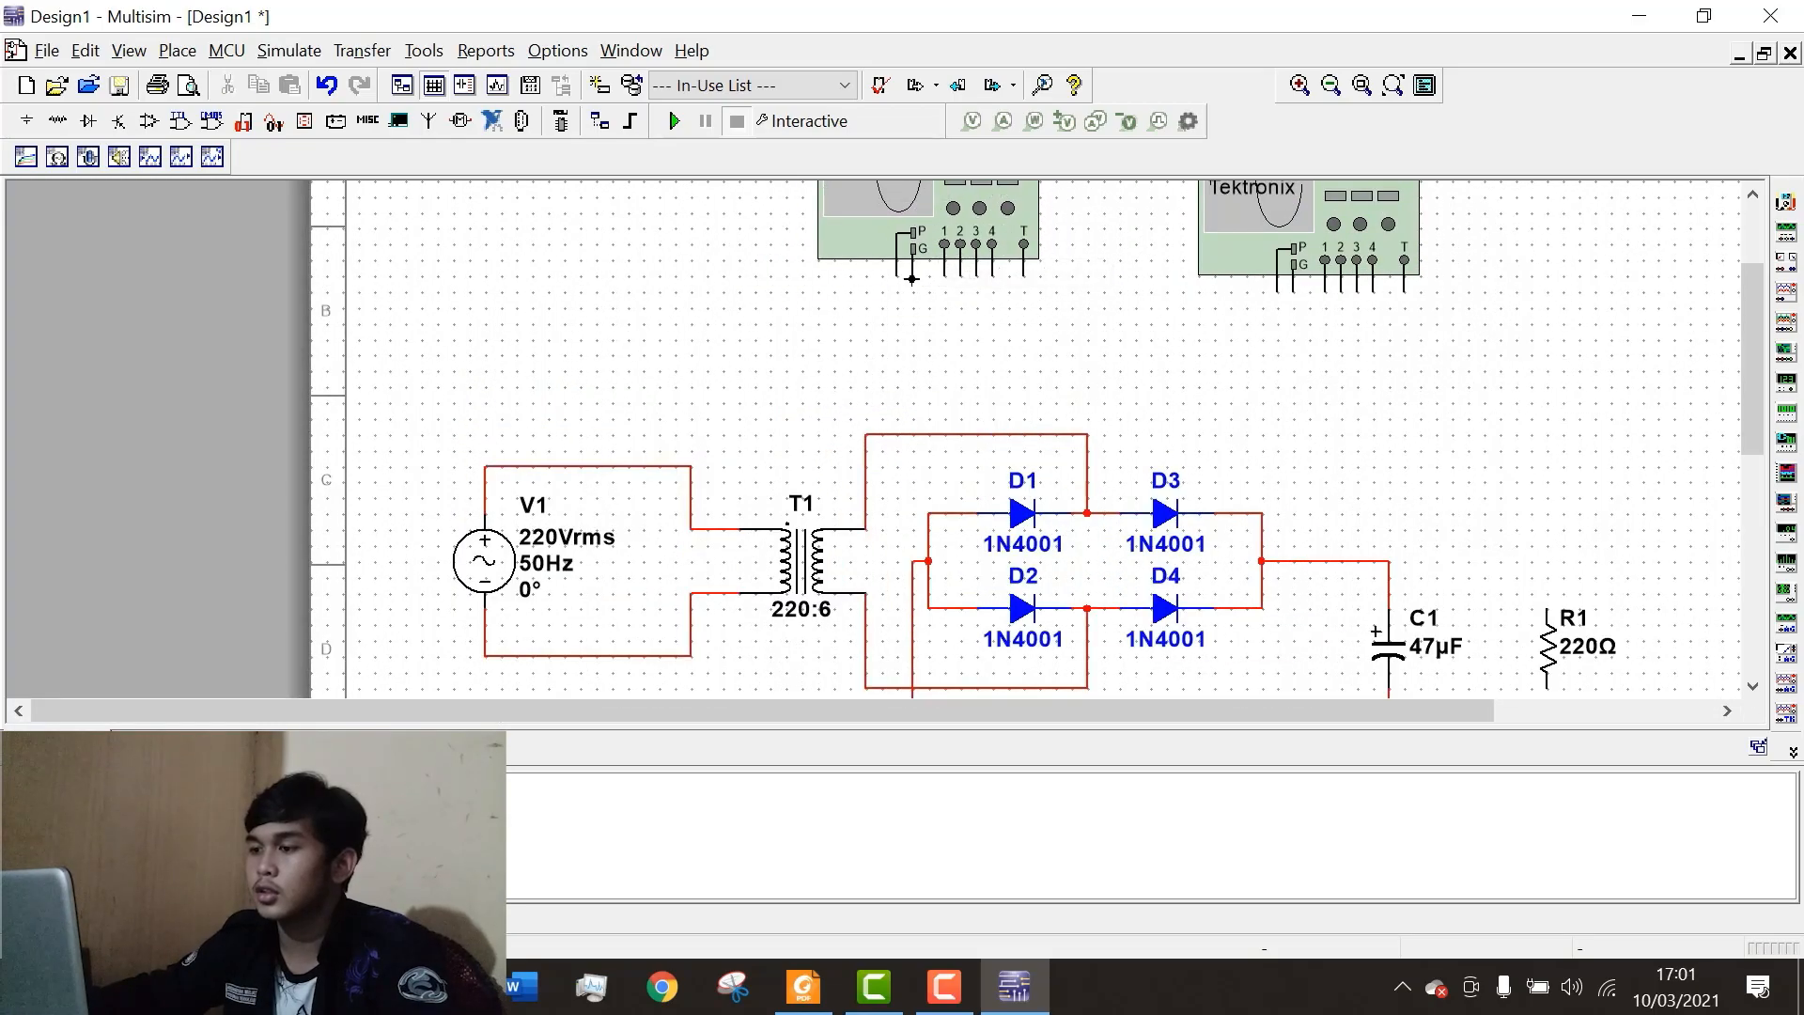
scroll(913, 477, down, 2)
scroll(913, 650, up, 2)
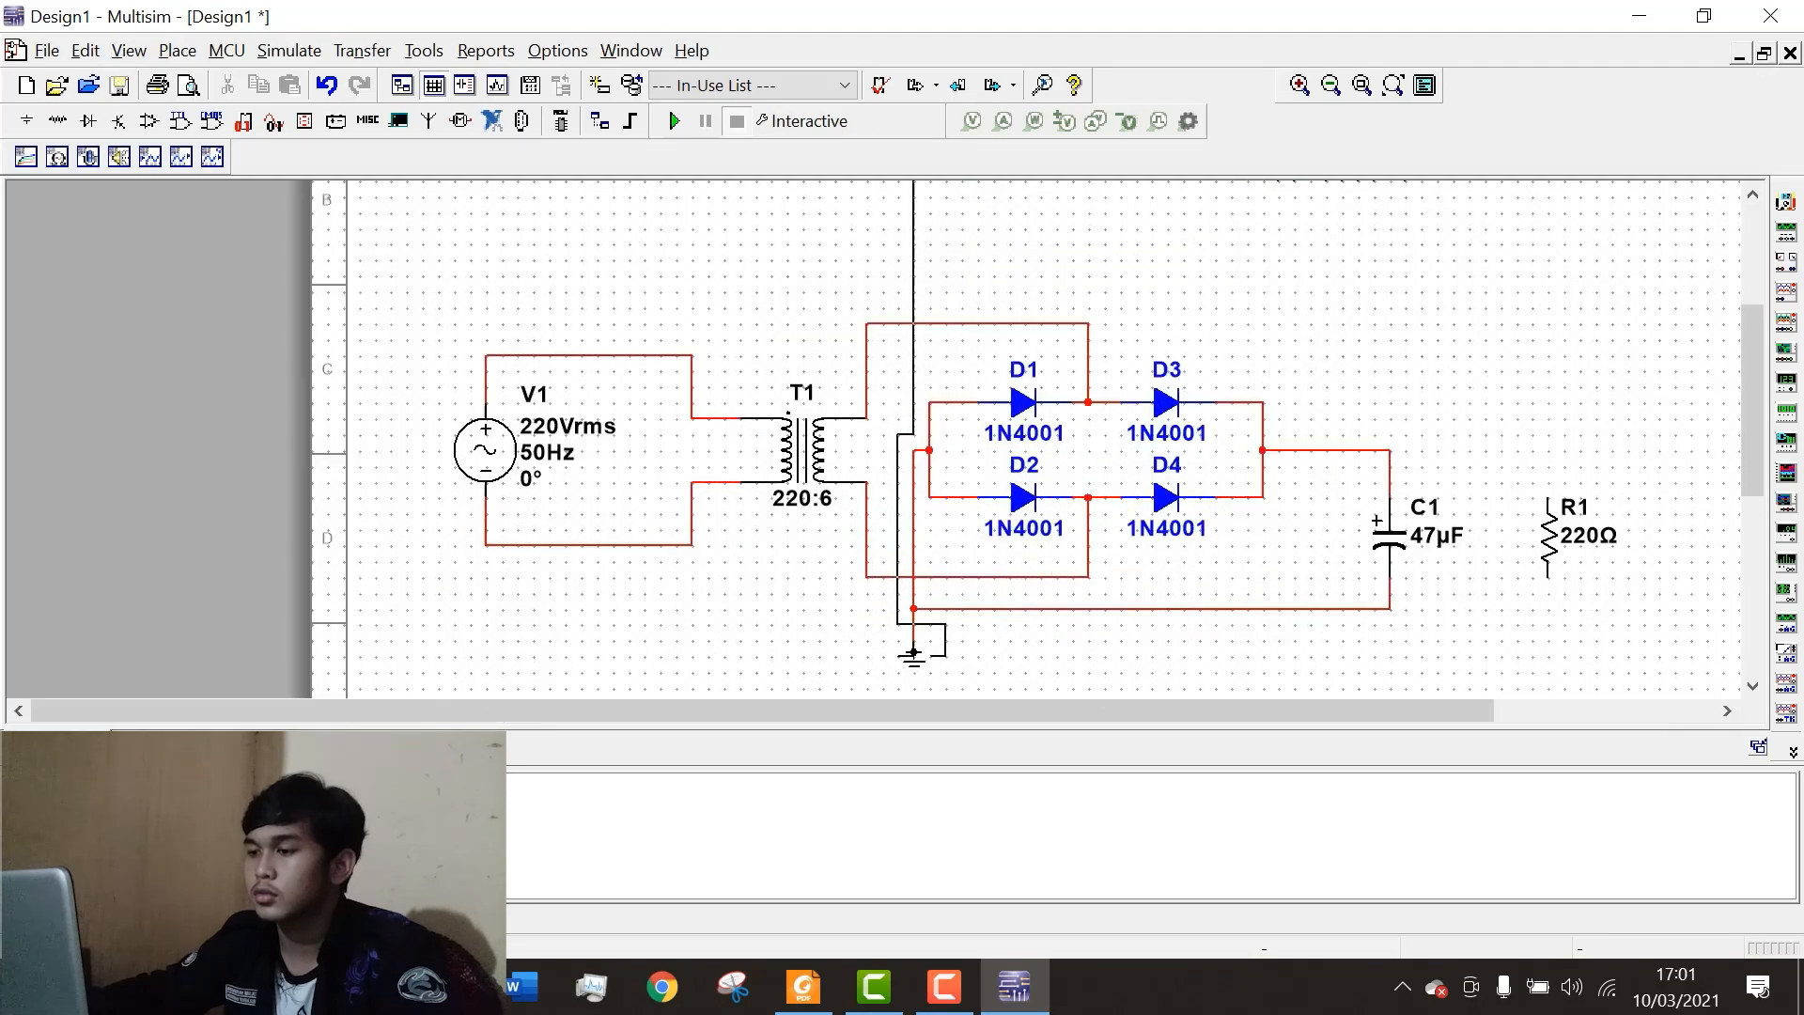
scroll(918, 608, up, 2)
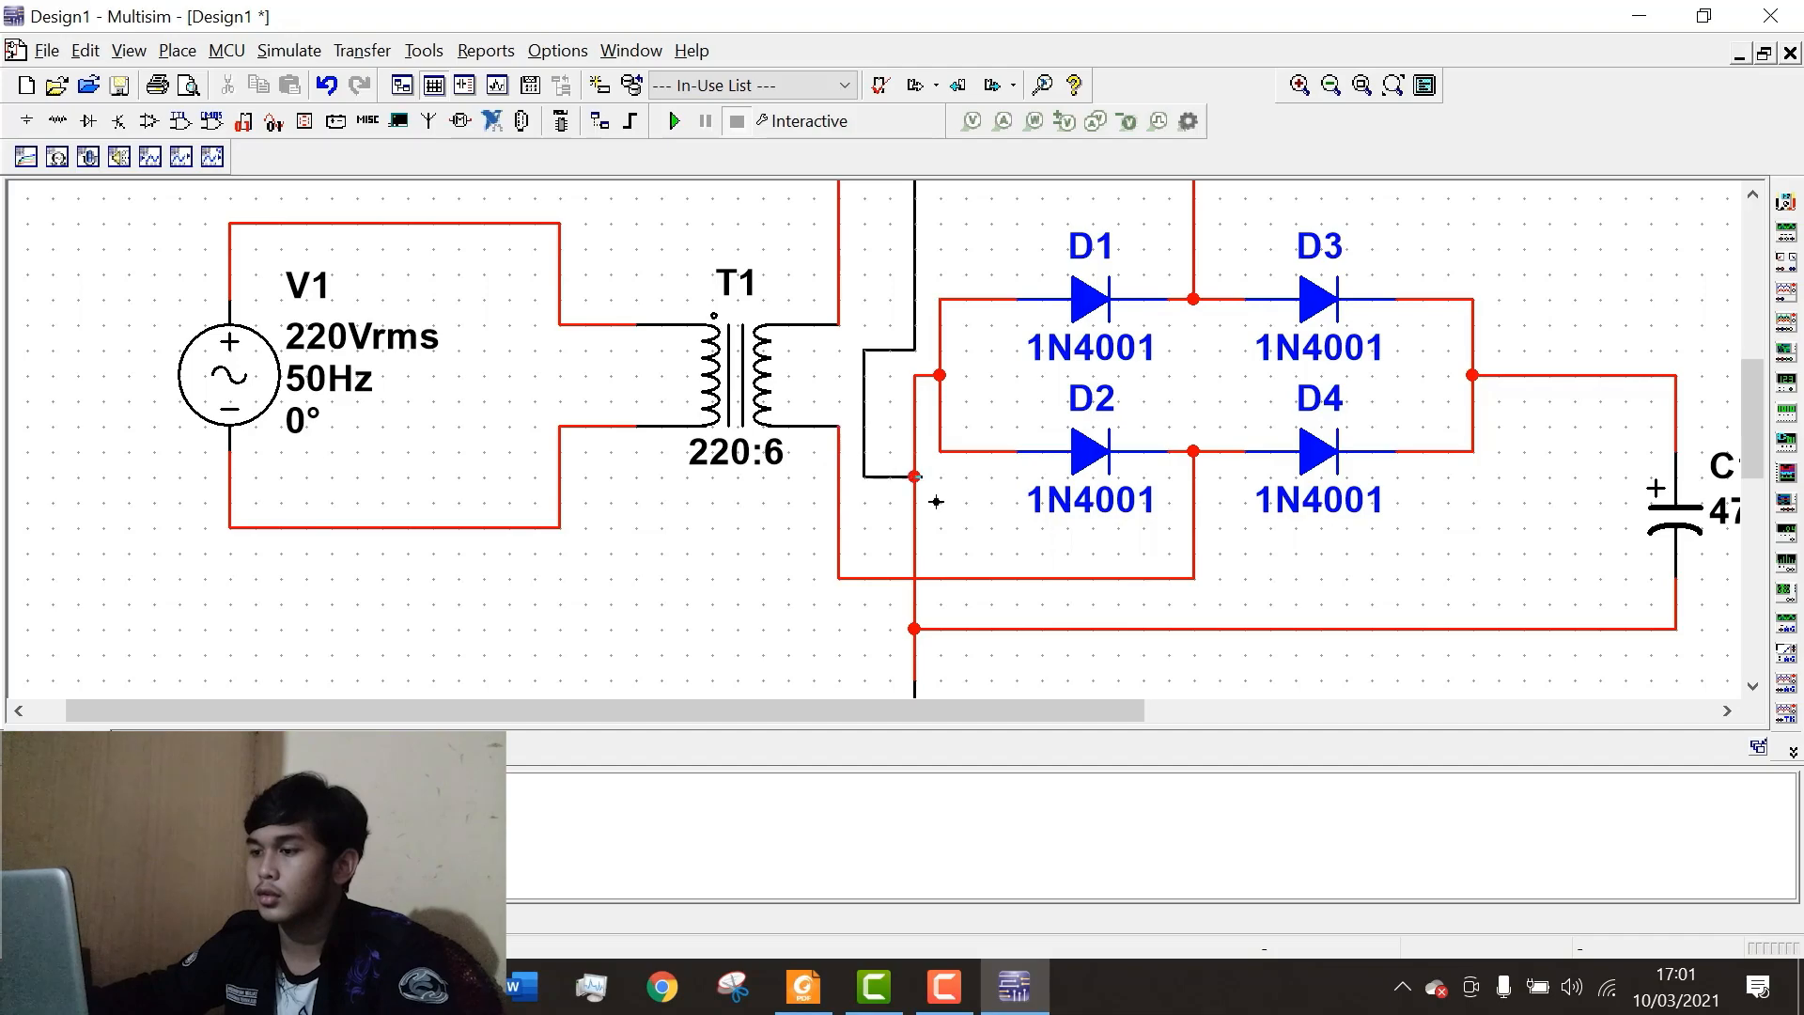
click(837, 451)
scroll(933, 508, down, 4)
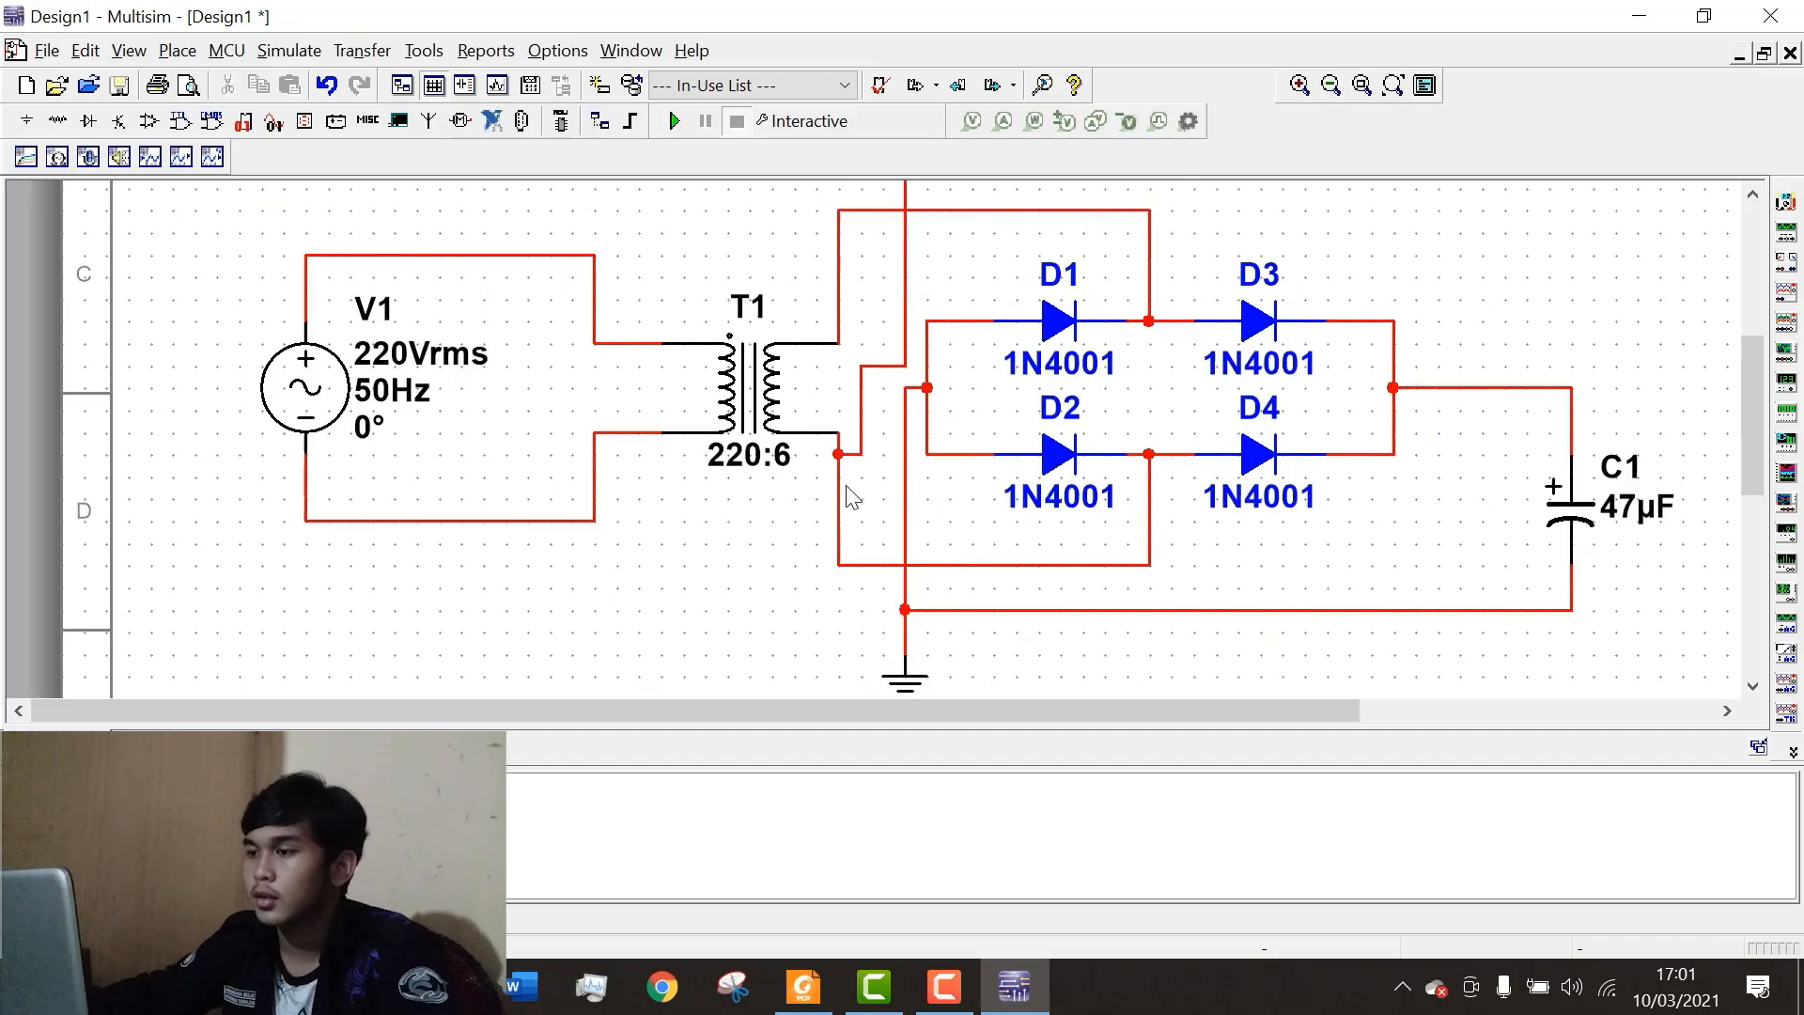
Wire channel 1 of the first oscilloscope to the upper secondary wire between T1 and the diode bridge.
scroll(883, 268, up, 1)
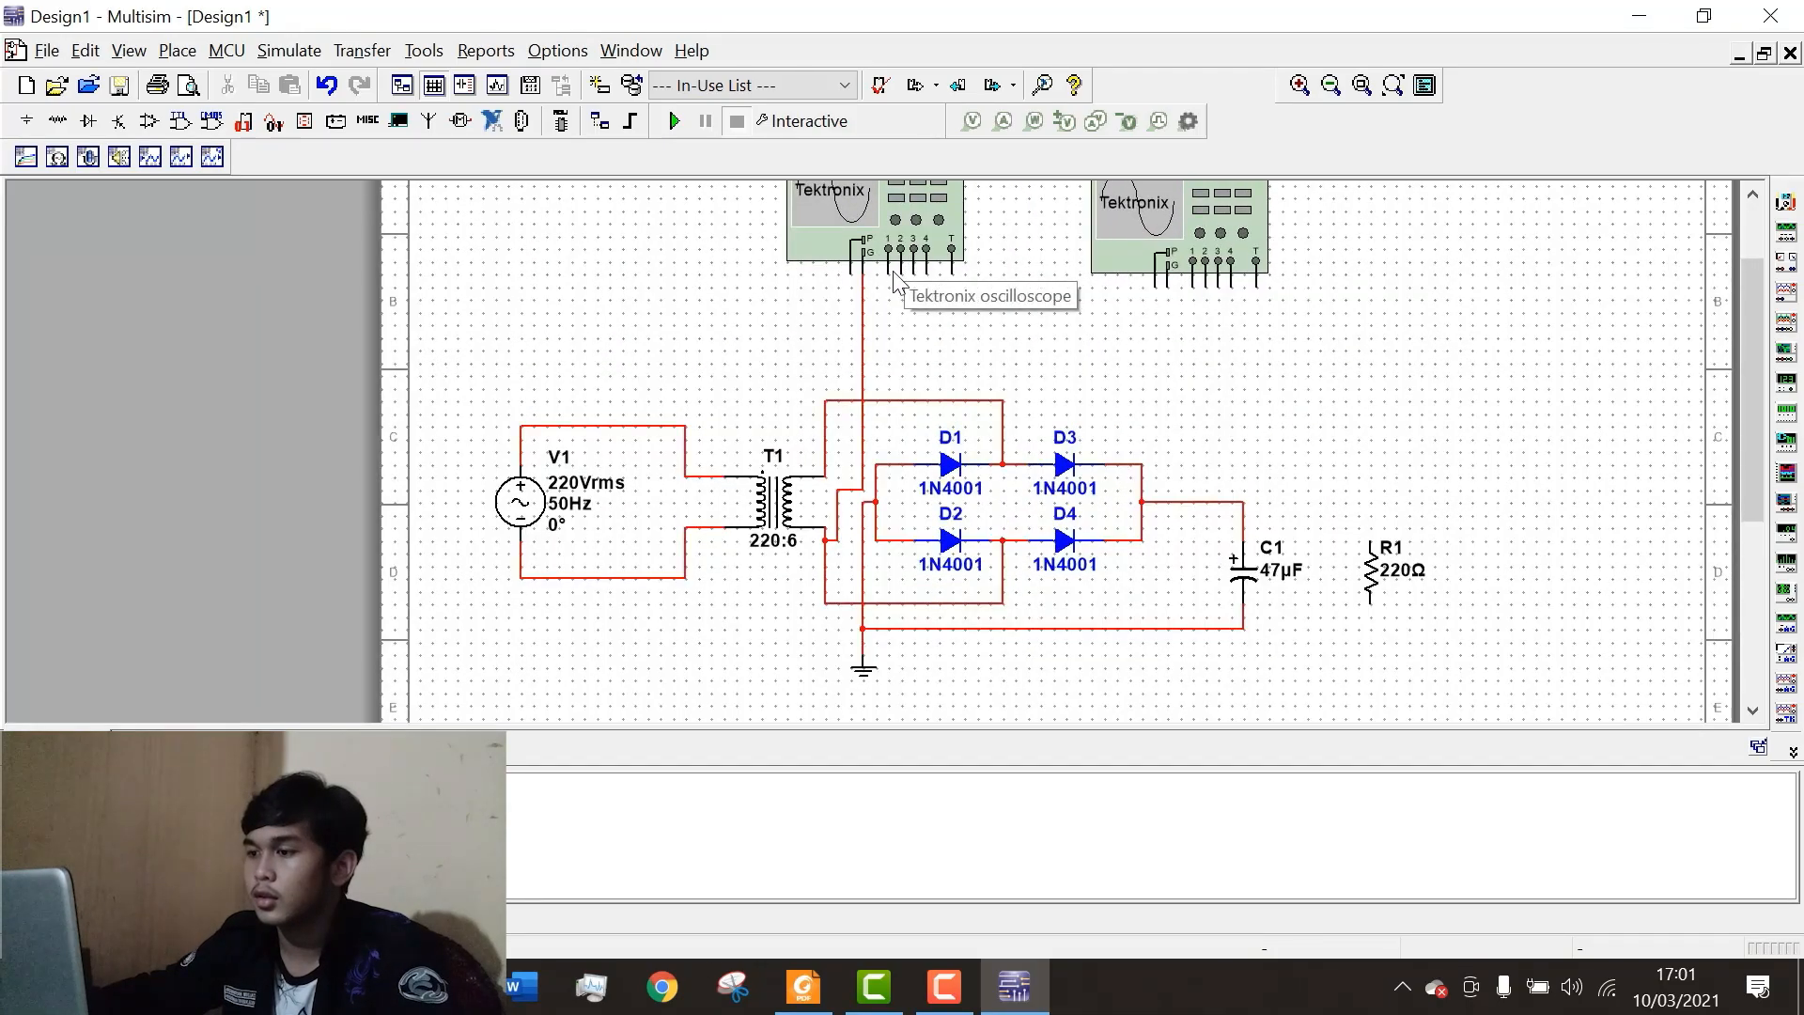
click(887, 266)
scroll(897, 366, up, 2)
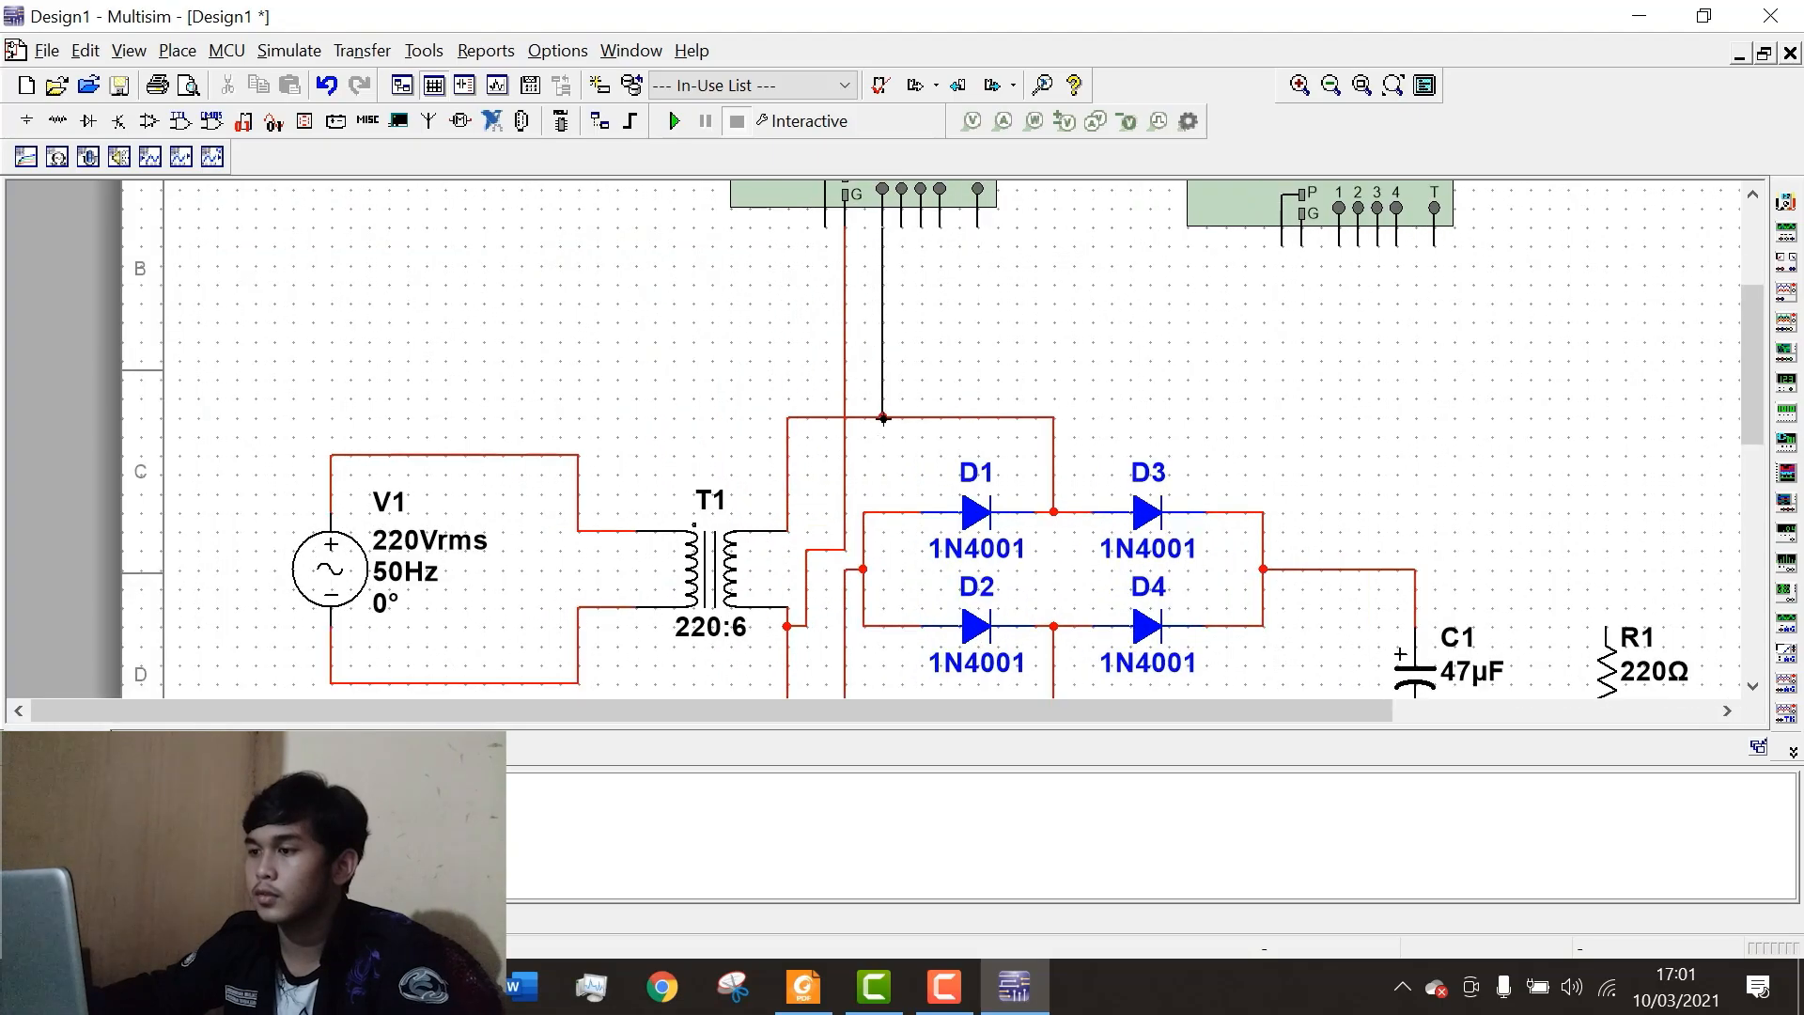
click(884, 418)
scroll(1059, 404, down, 3)
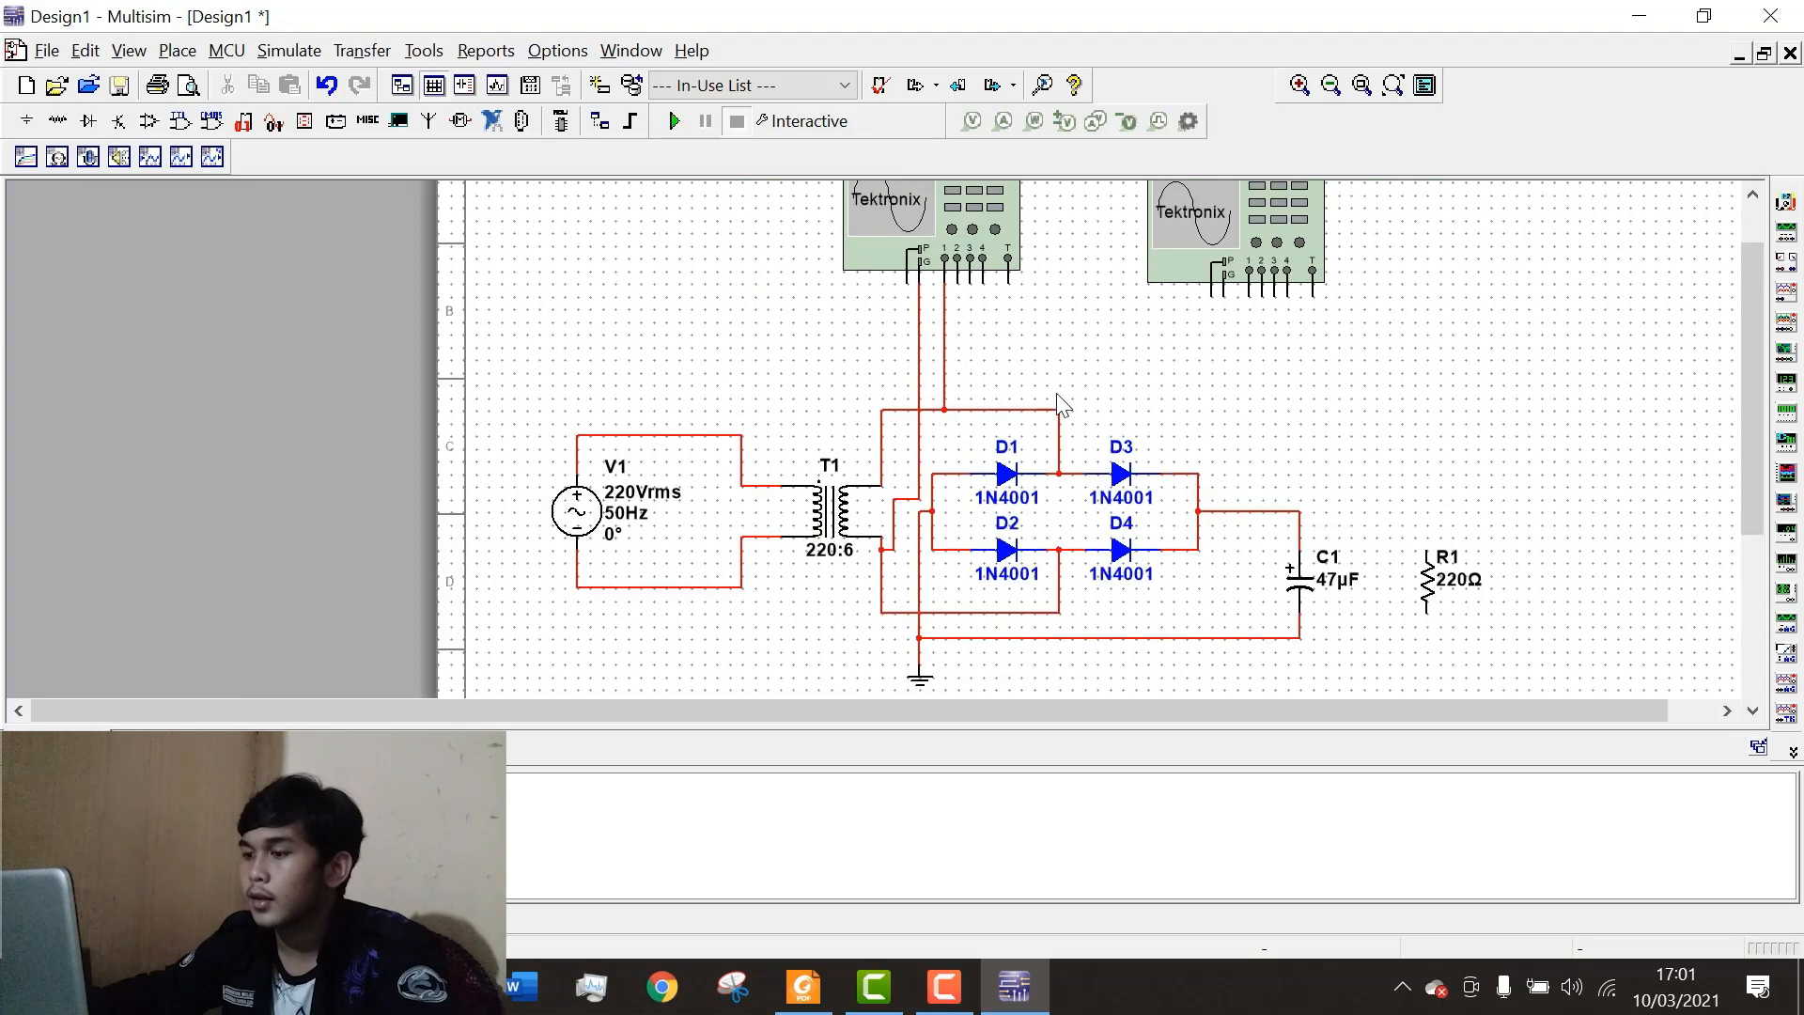
Wire the G terminal of the second oscilloscope down to C1's return wire.
scroll(1085, 568, up, 2)
scroll(1313, 350, down, 2)
scroll(1312, 310, up, 3)
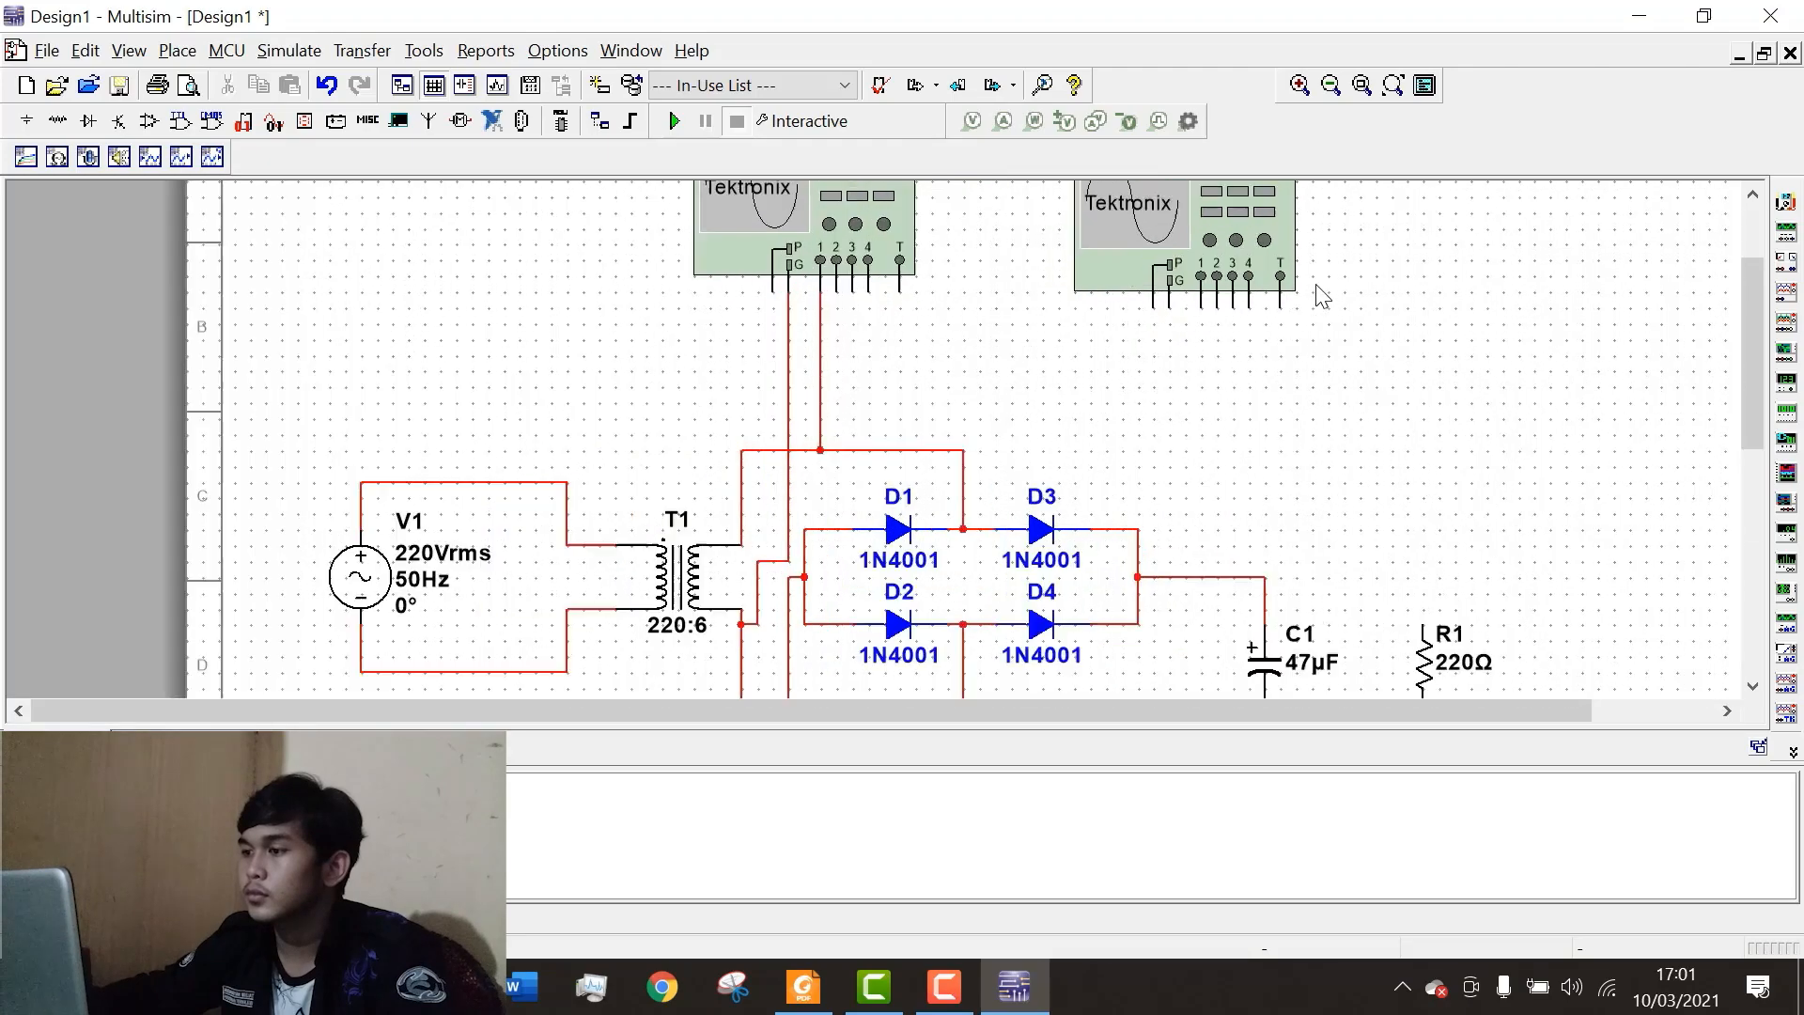
click(1139, 312)
scroll(1140, 333, down, 2)
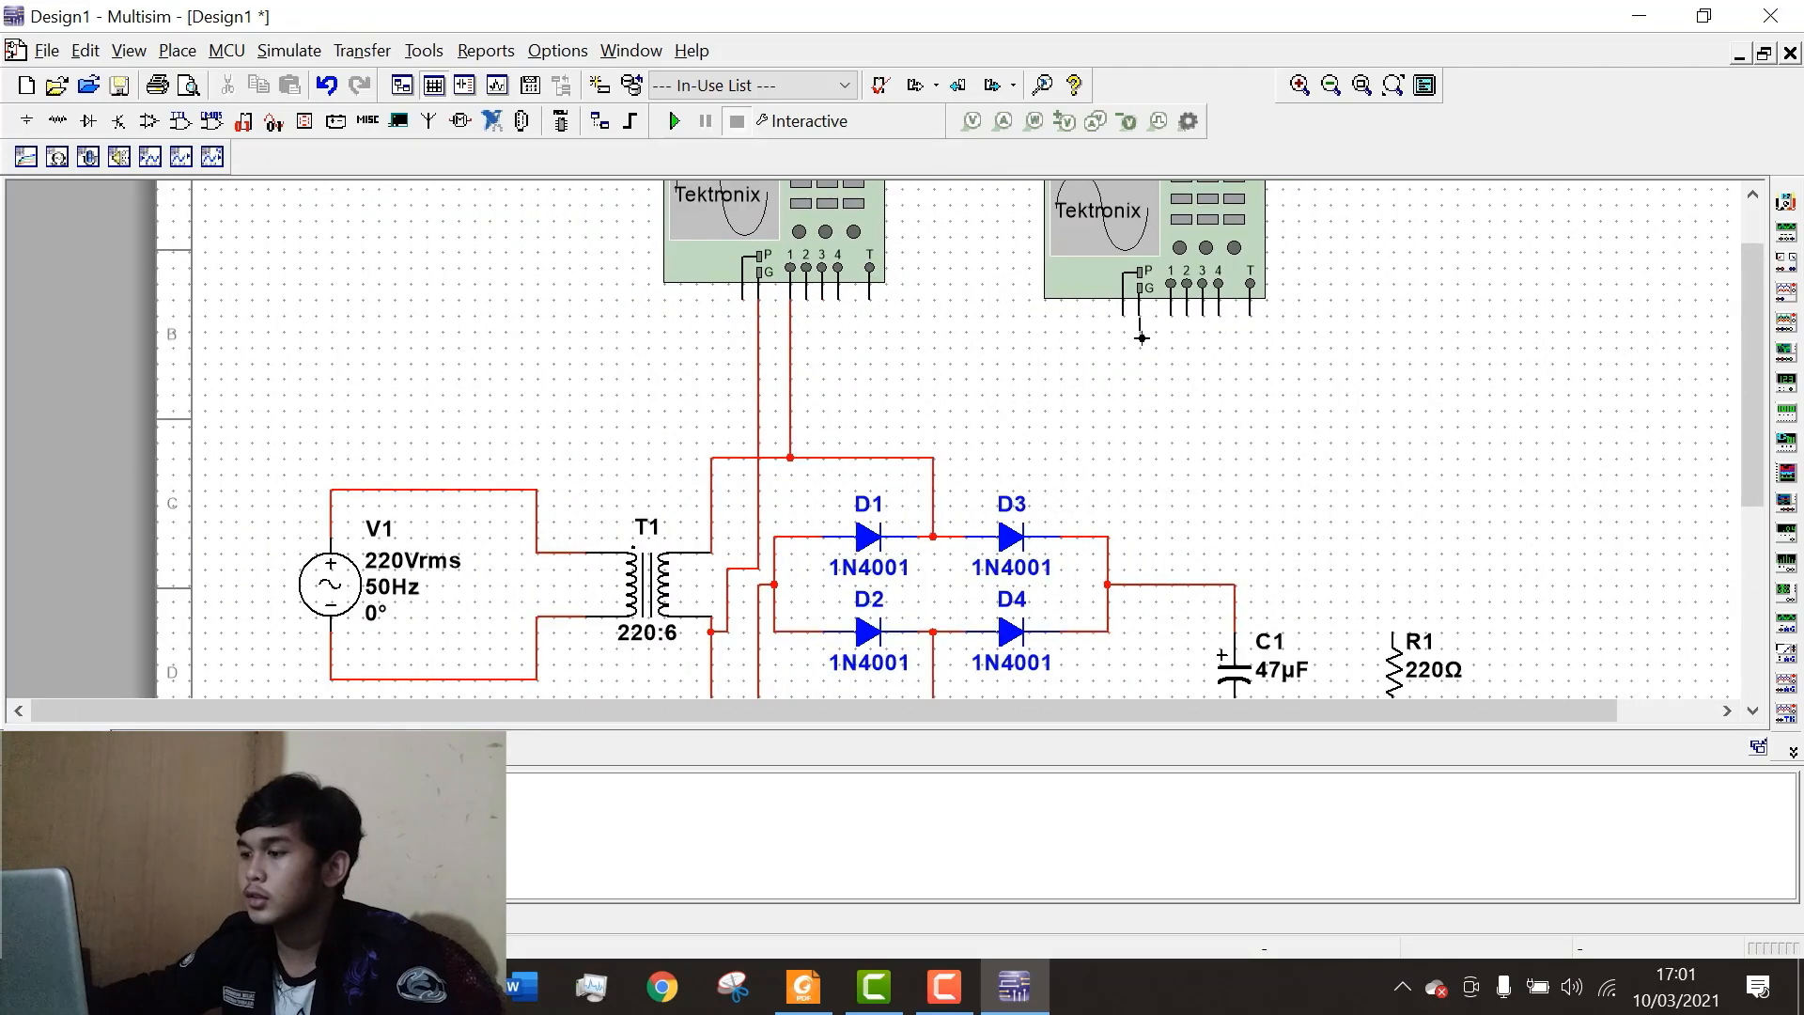
scroll(1141, 637, up, 1)
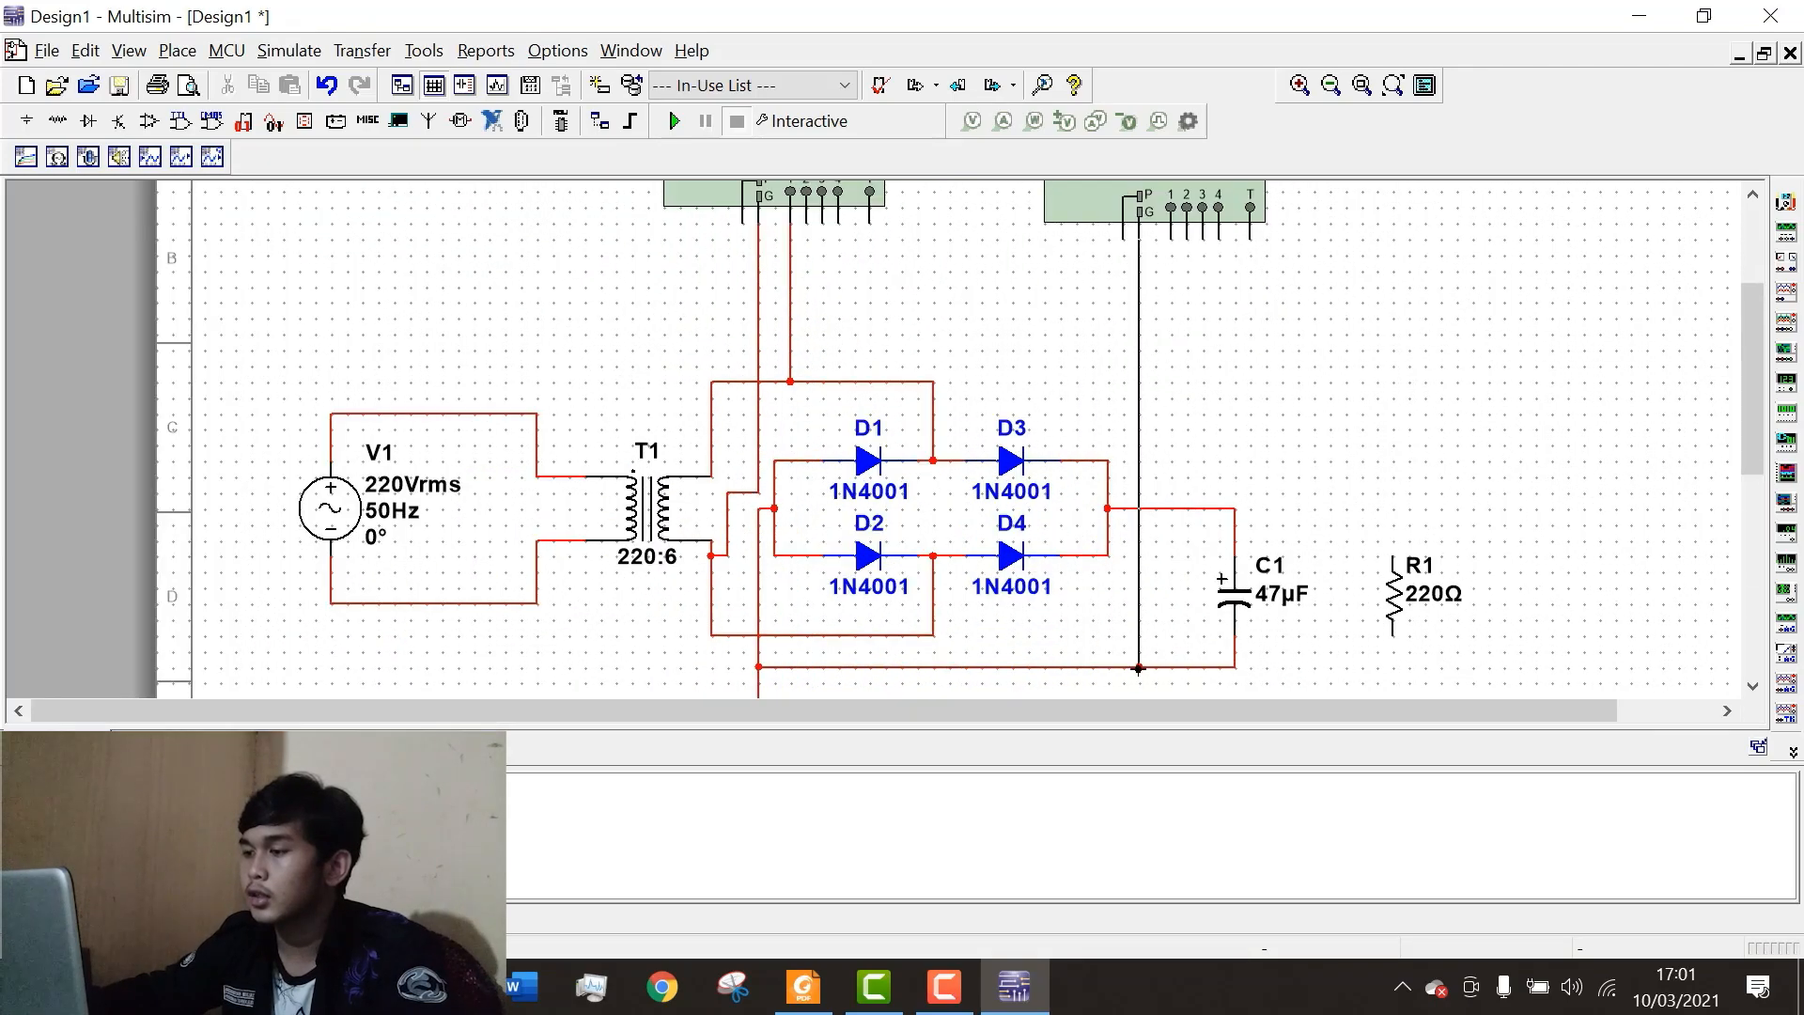
click(1139, 667)
scroll(1168, 290, up, 1)
scroll(1157, 192, down, 2)
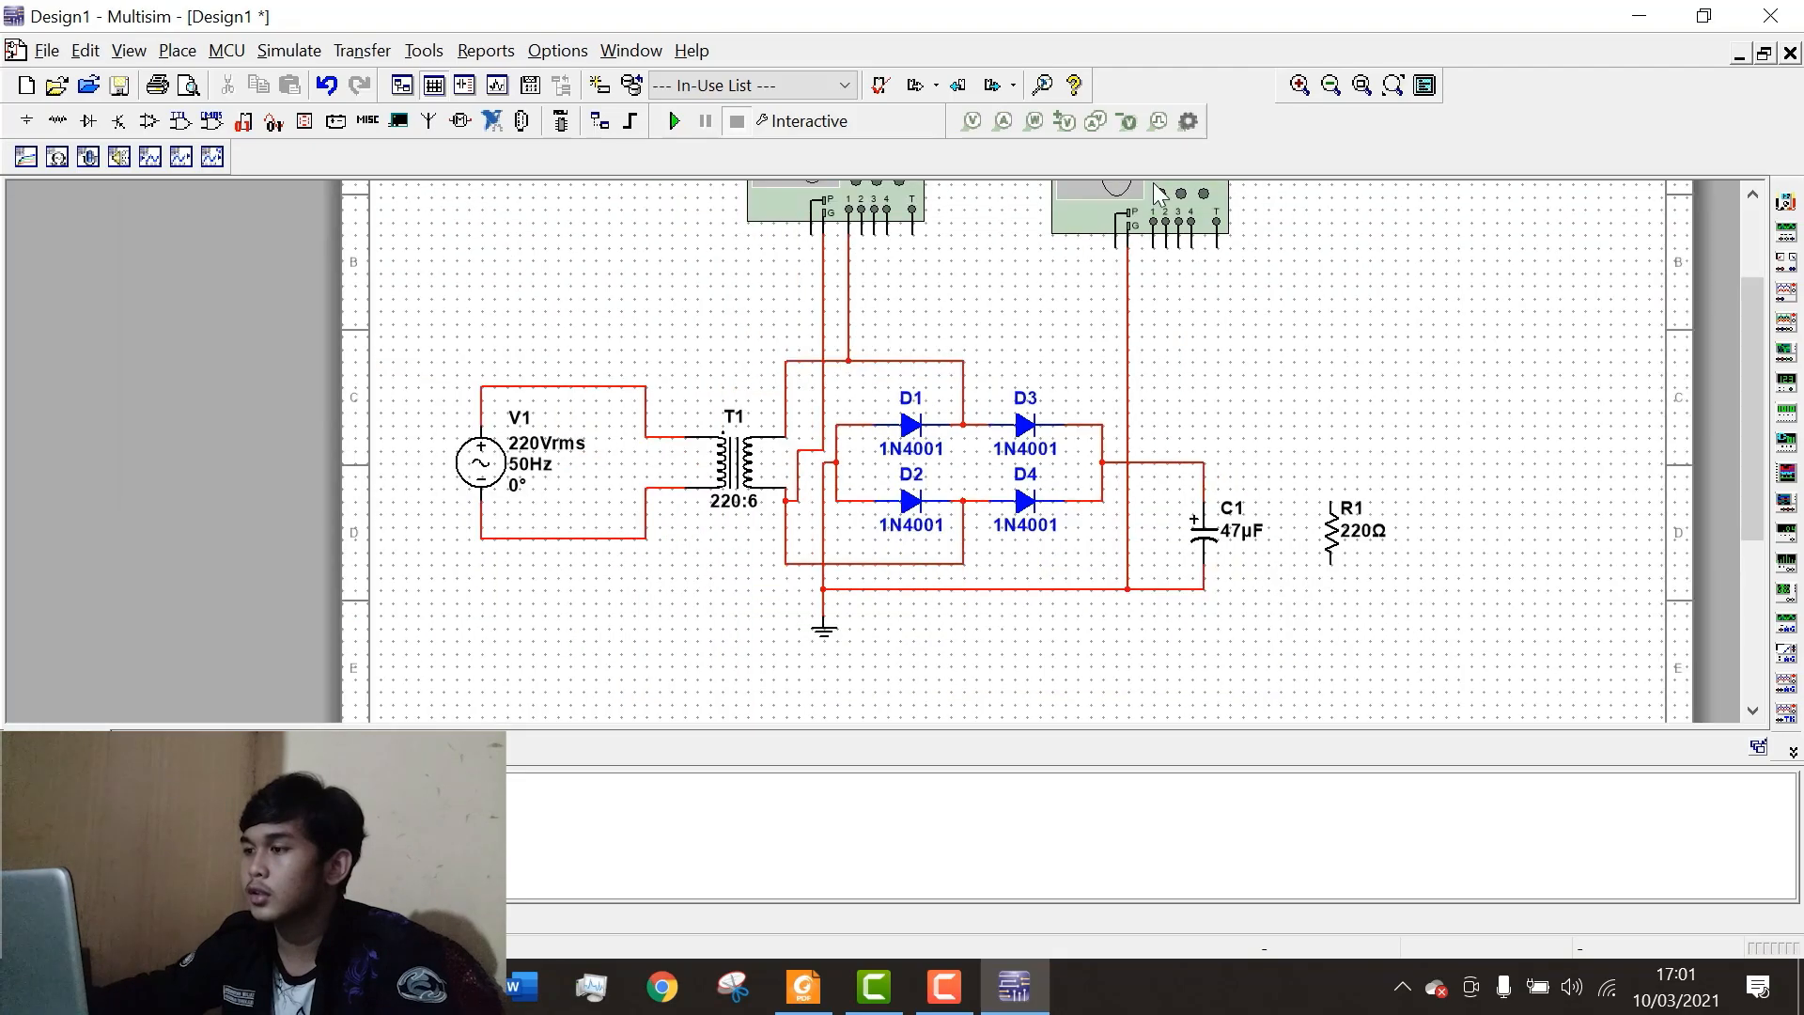
Wire channel 1 of the second oscilloscope to the positive wire between the diode bridge and C1.
scroll(1157, 192, up, 1)
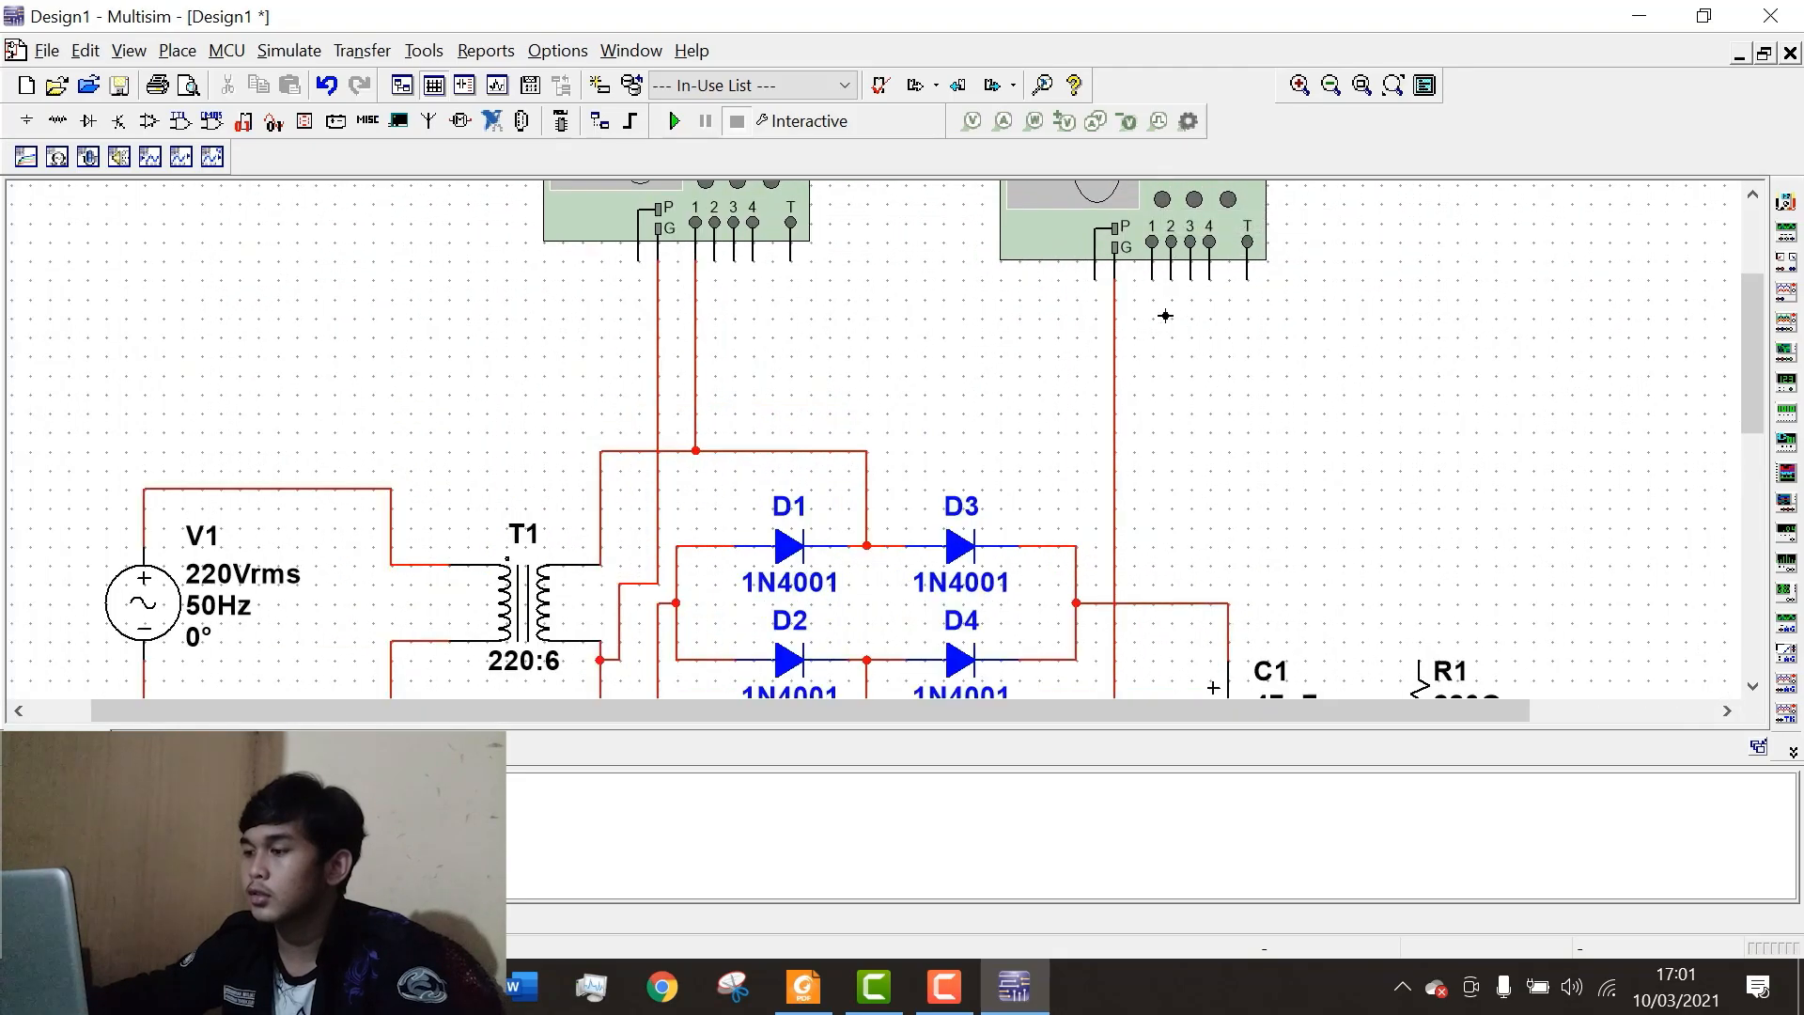
click(1152, 279)
click(1152, 603)
scroll(1142, 524, down, 1)
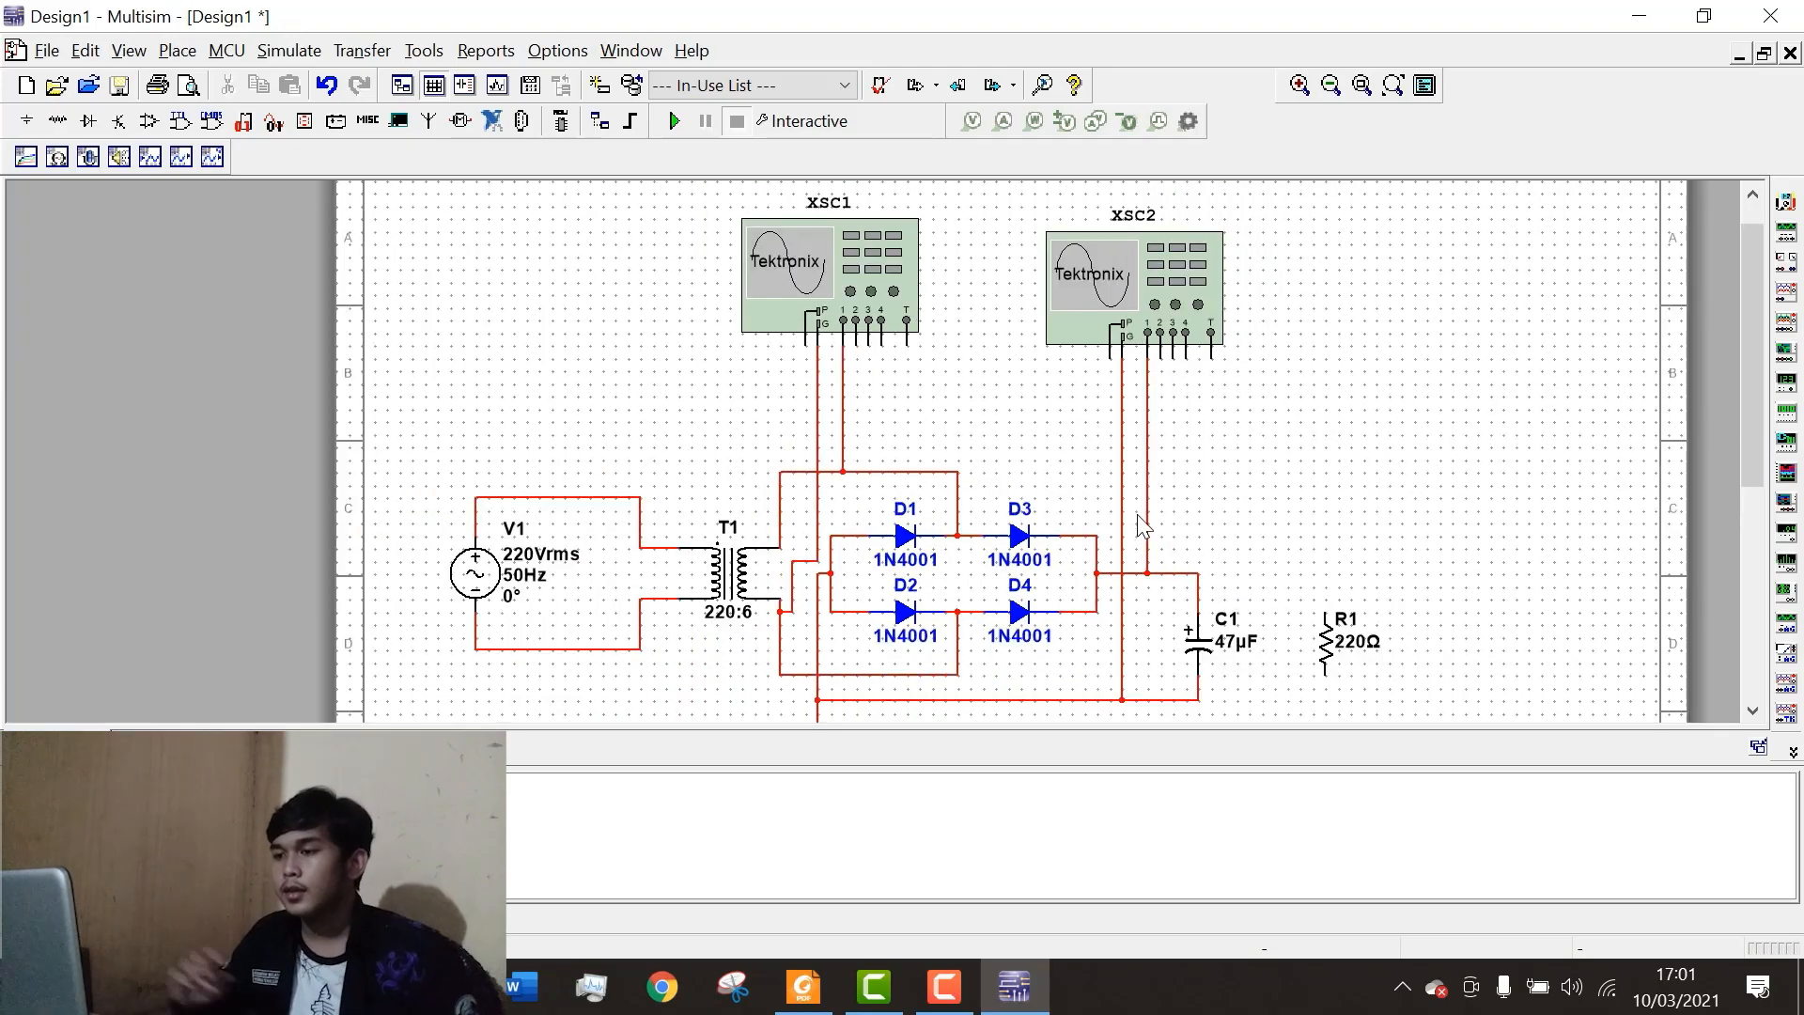
scroll(1141, 525, down, 1)
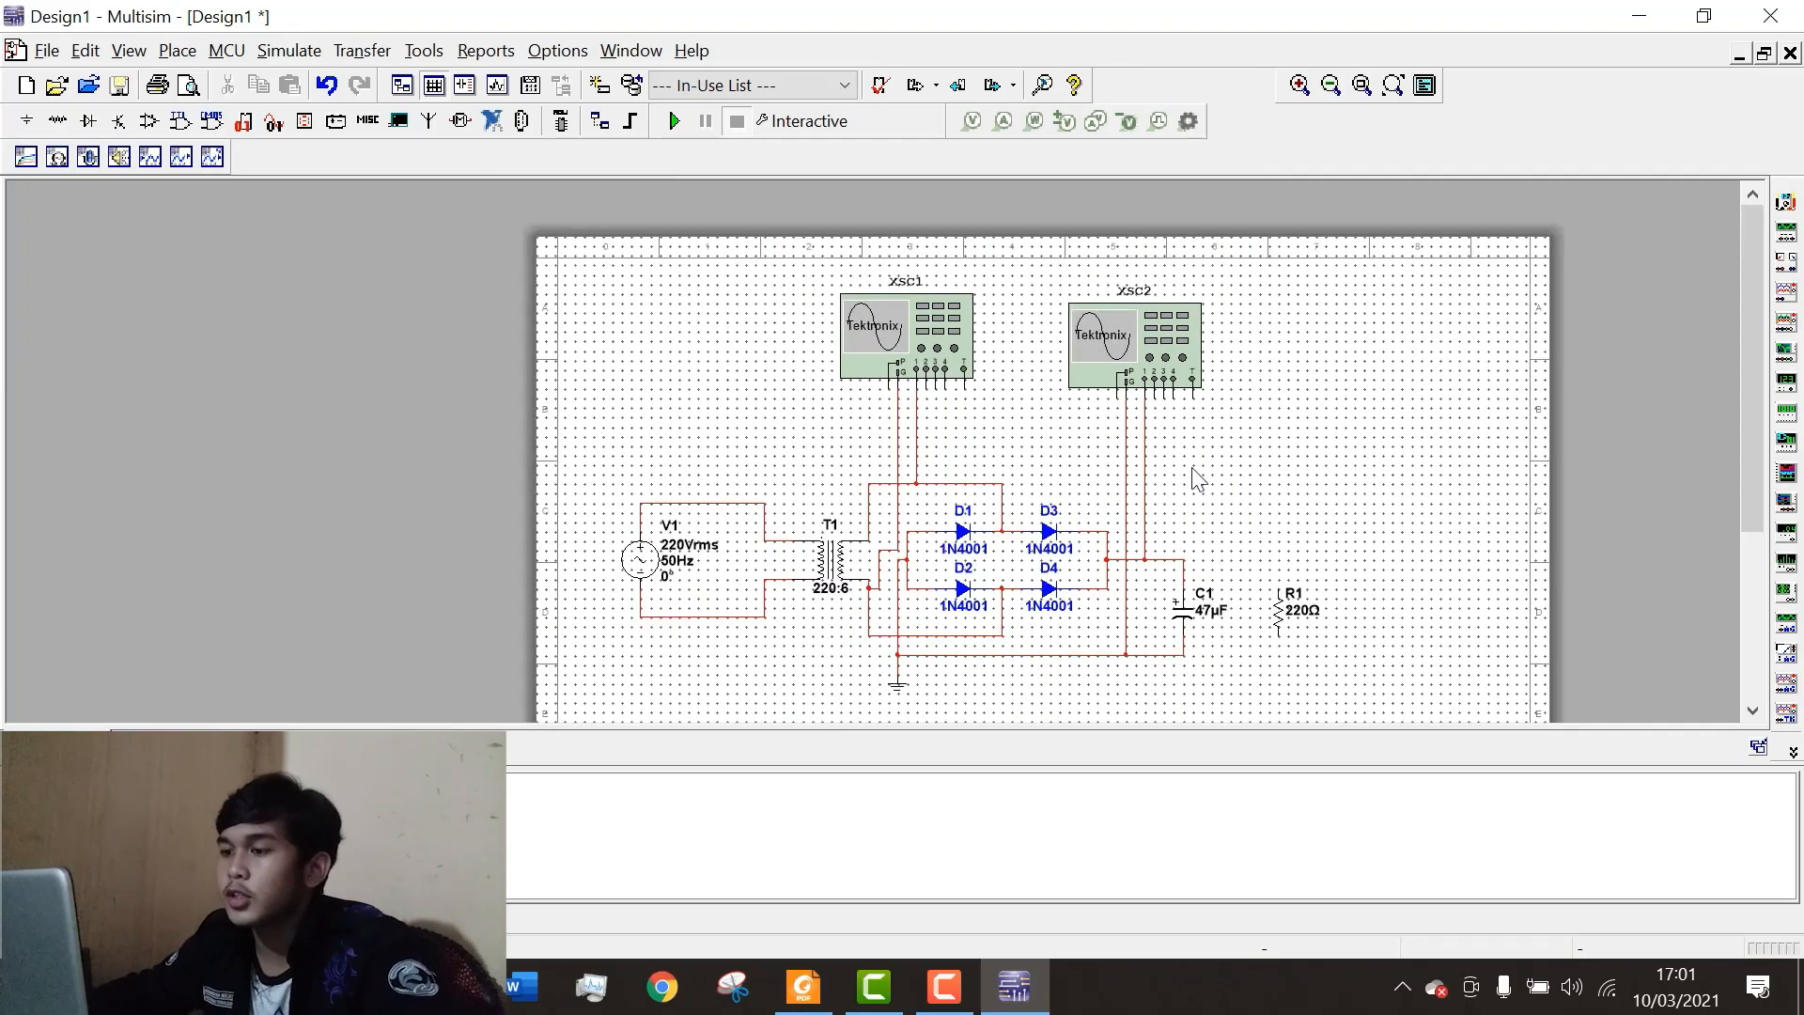
Place one multimeter above transformer T1 and a second multimeter above diode D3.
scroll(958, 474, up, 2)
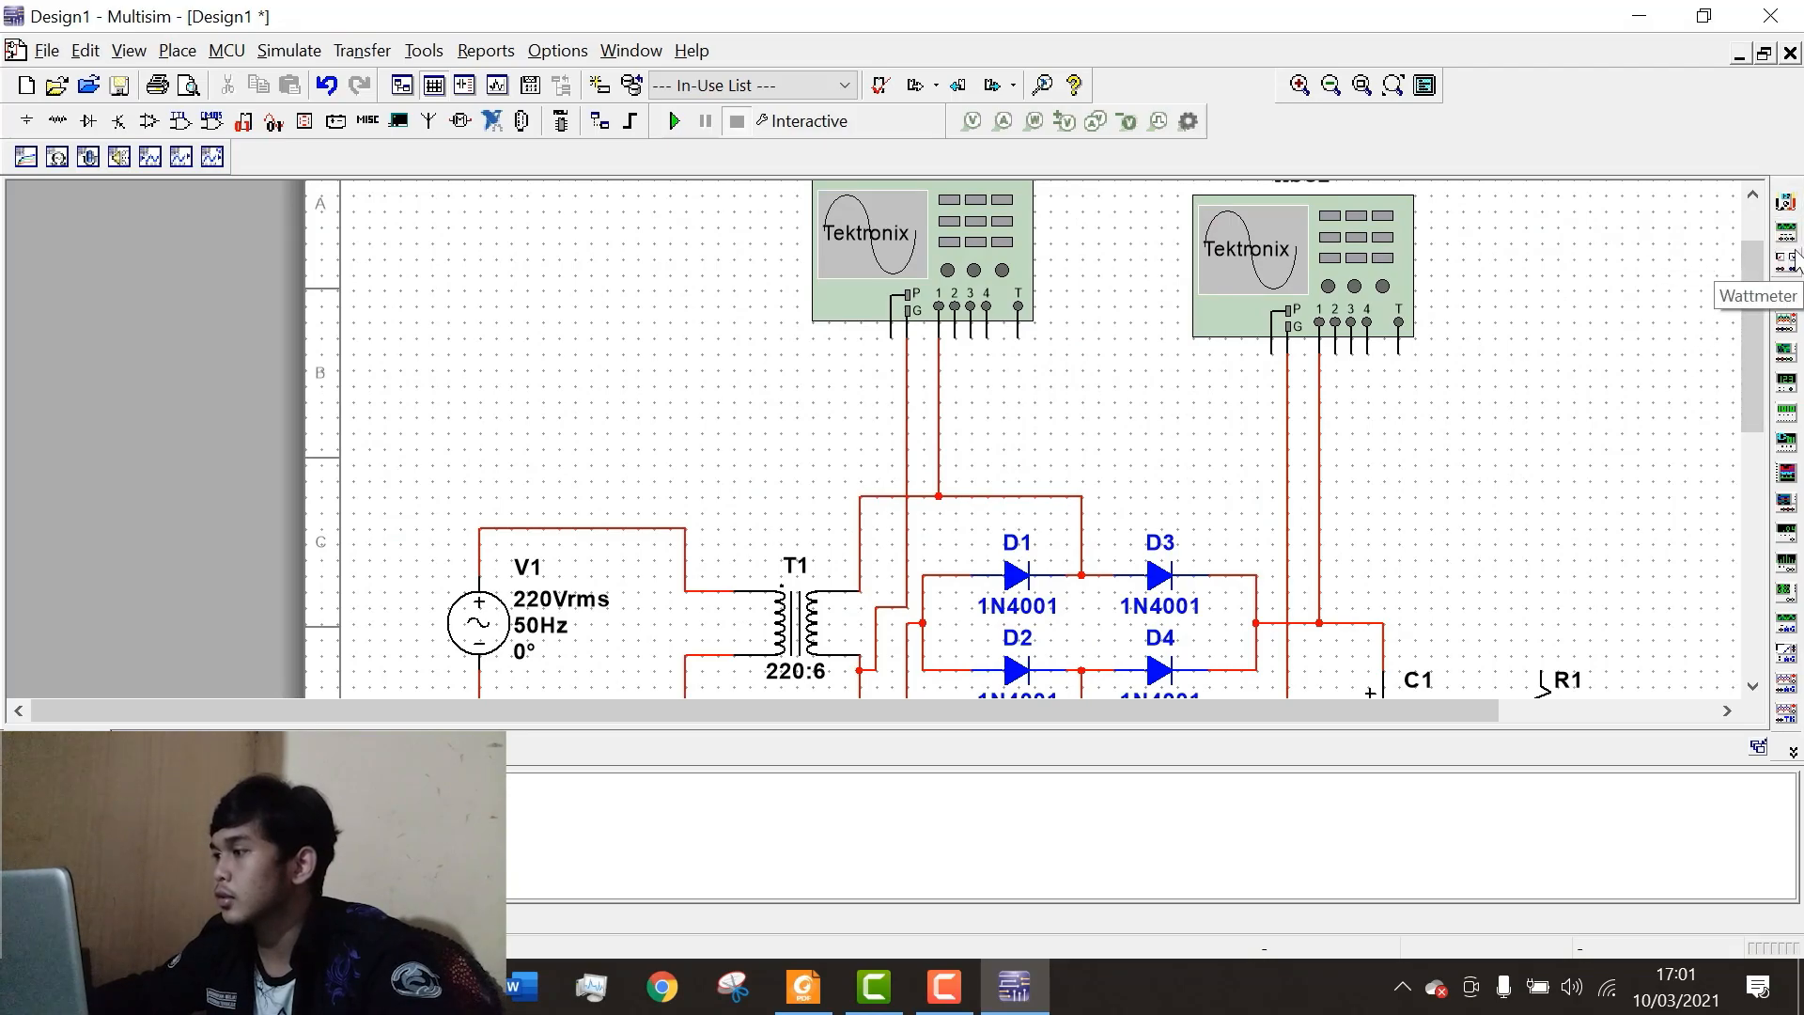
click(1786, 201)
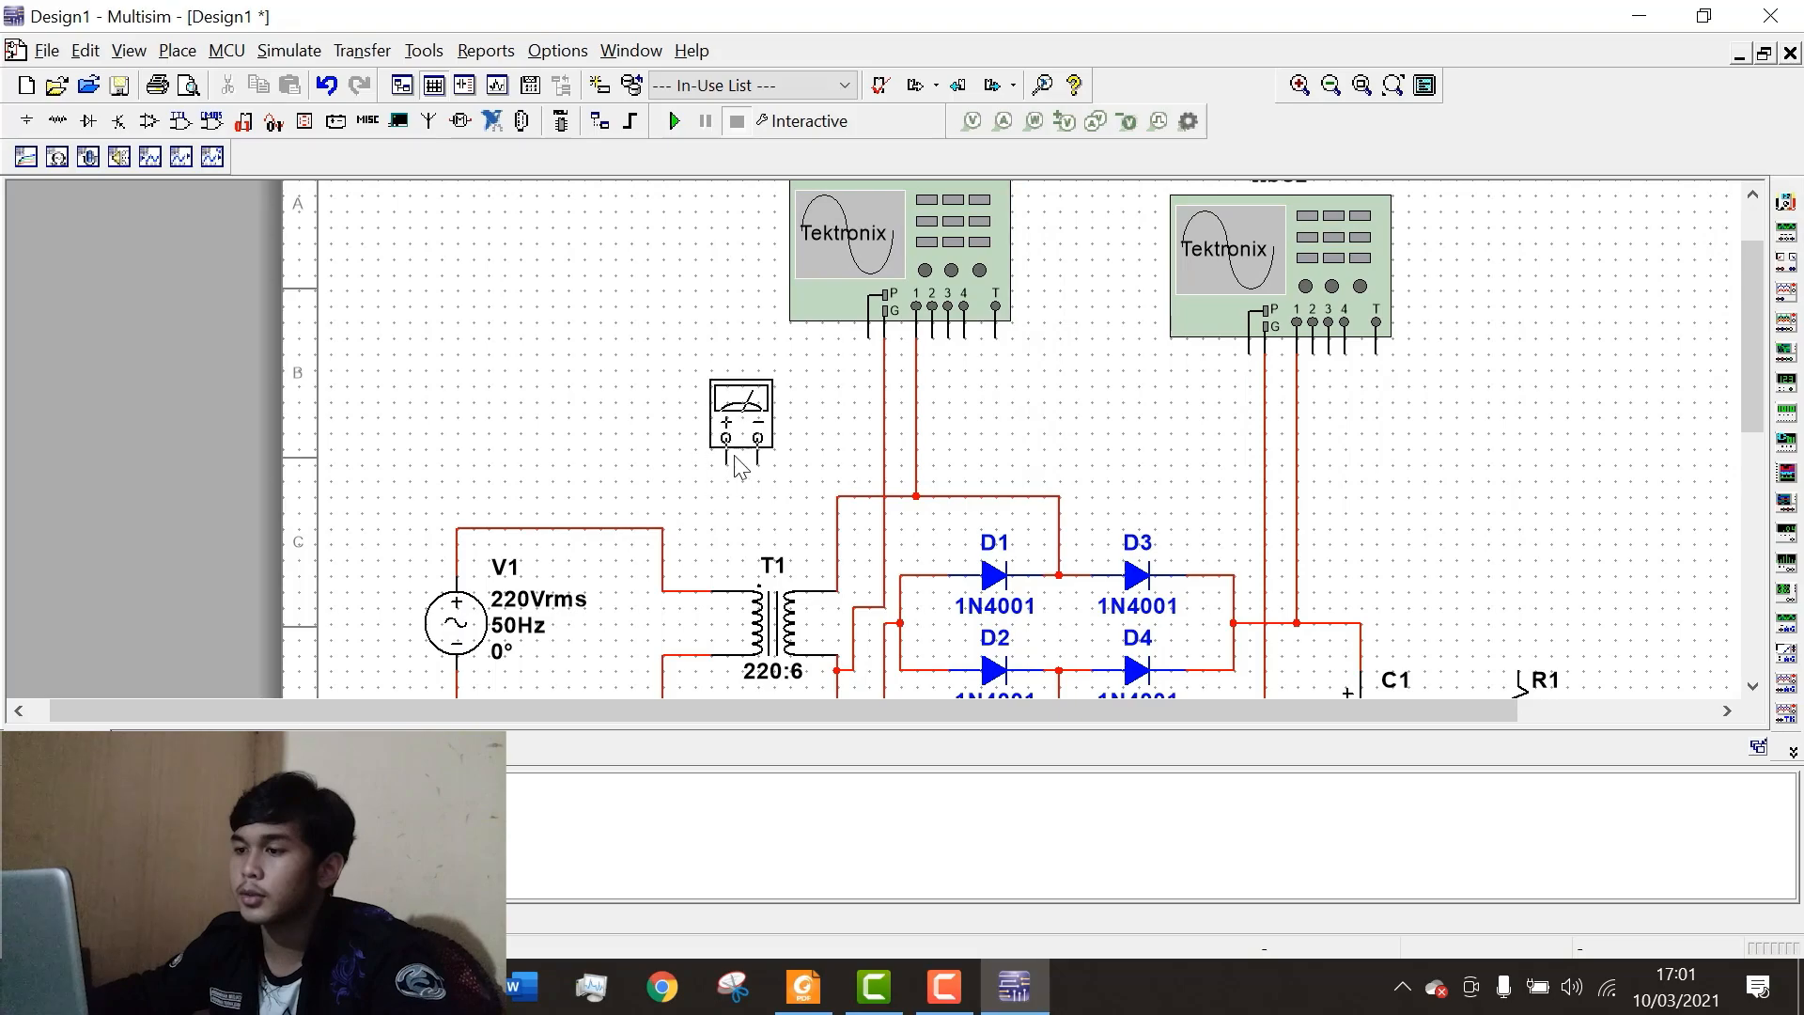
click(789, 449)
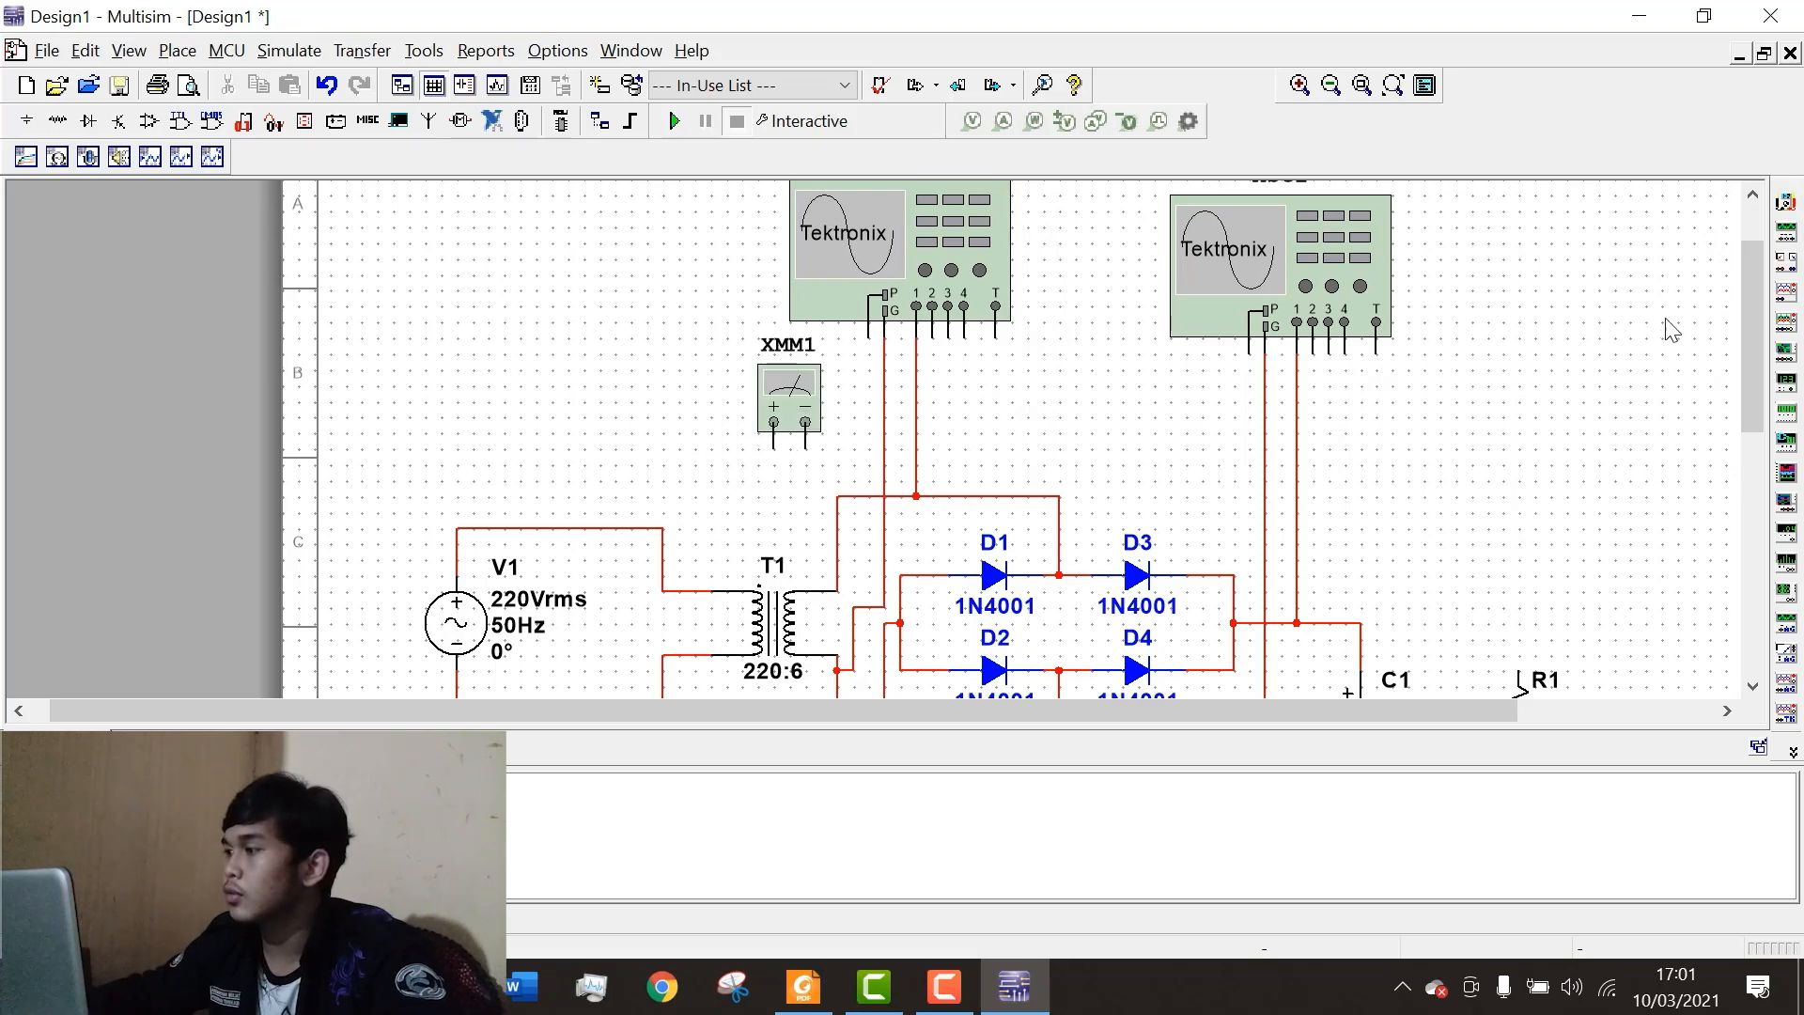
click(1788, 205)
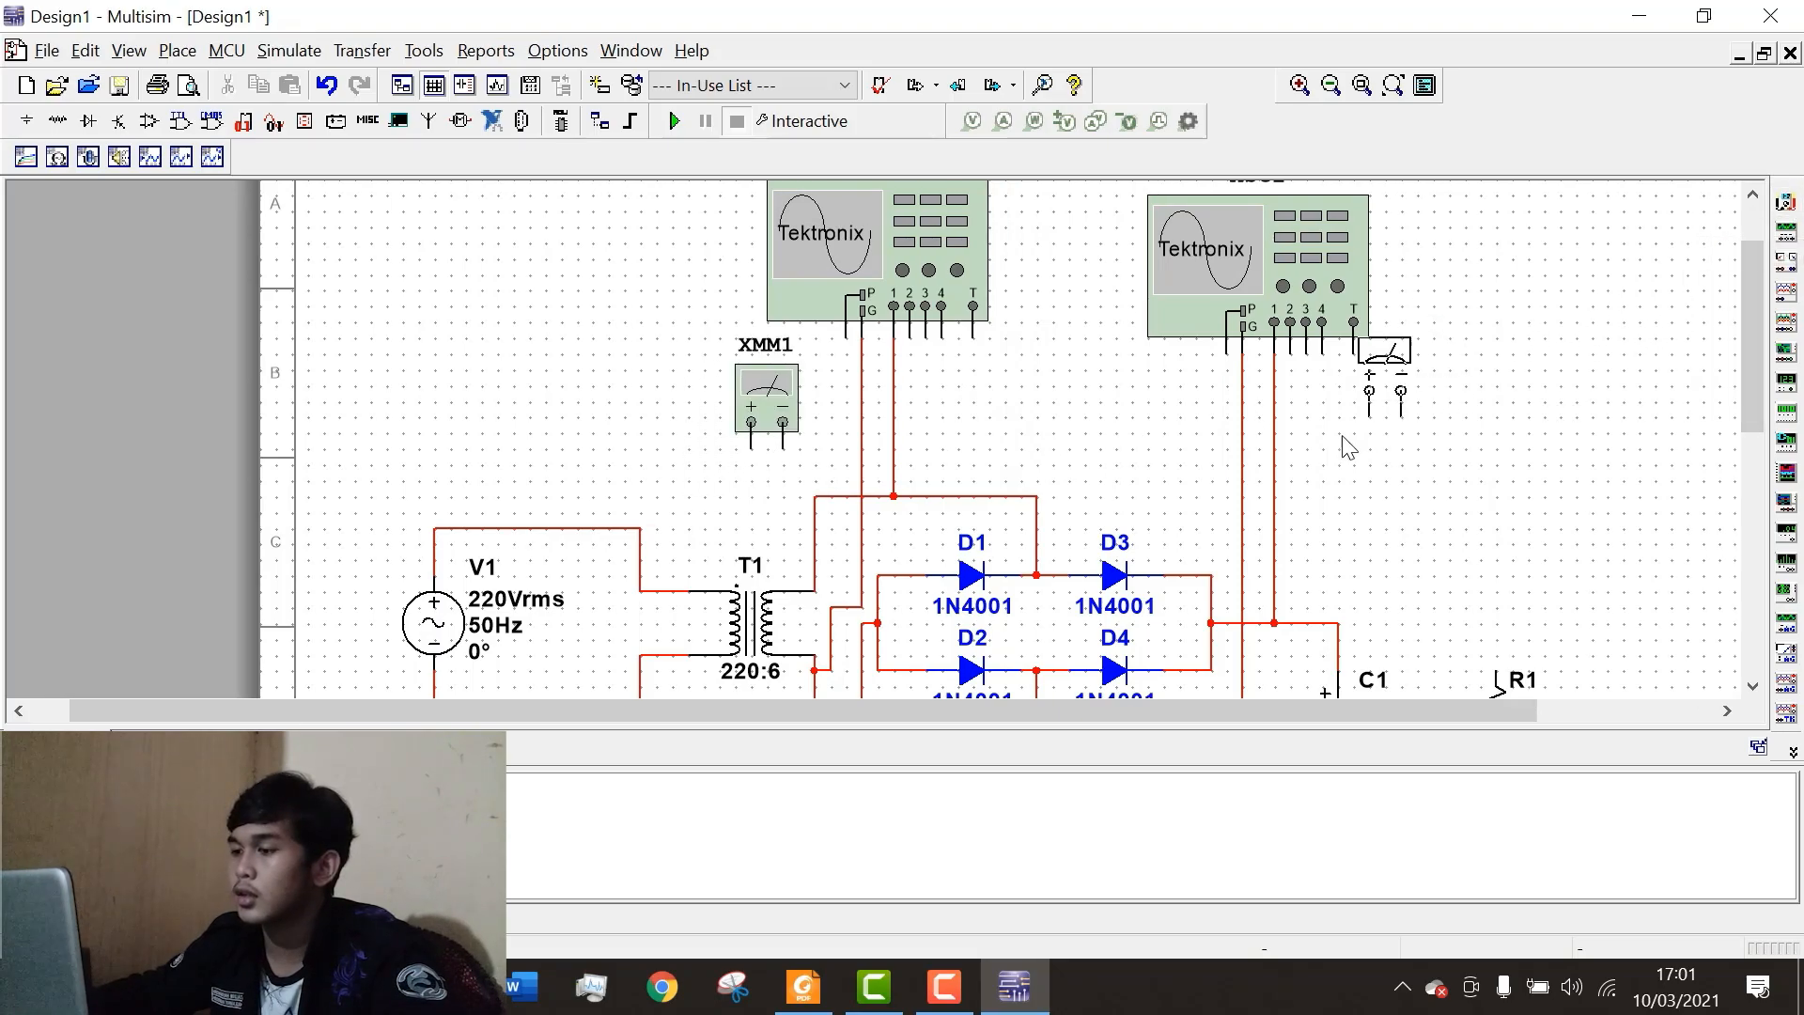
click(1186, 500)
scroll(1107, 663, down, 3)
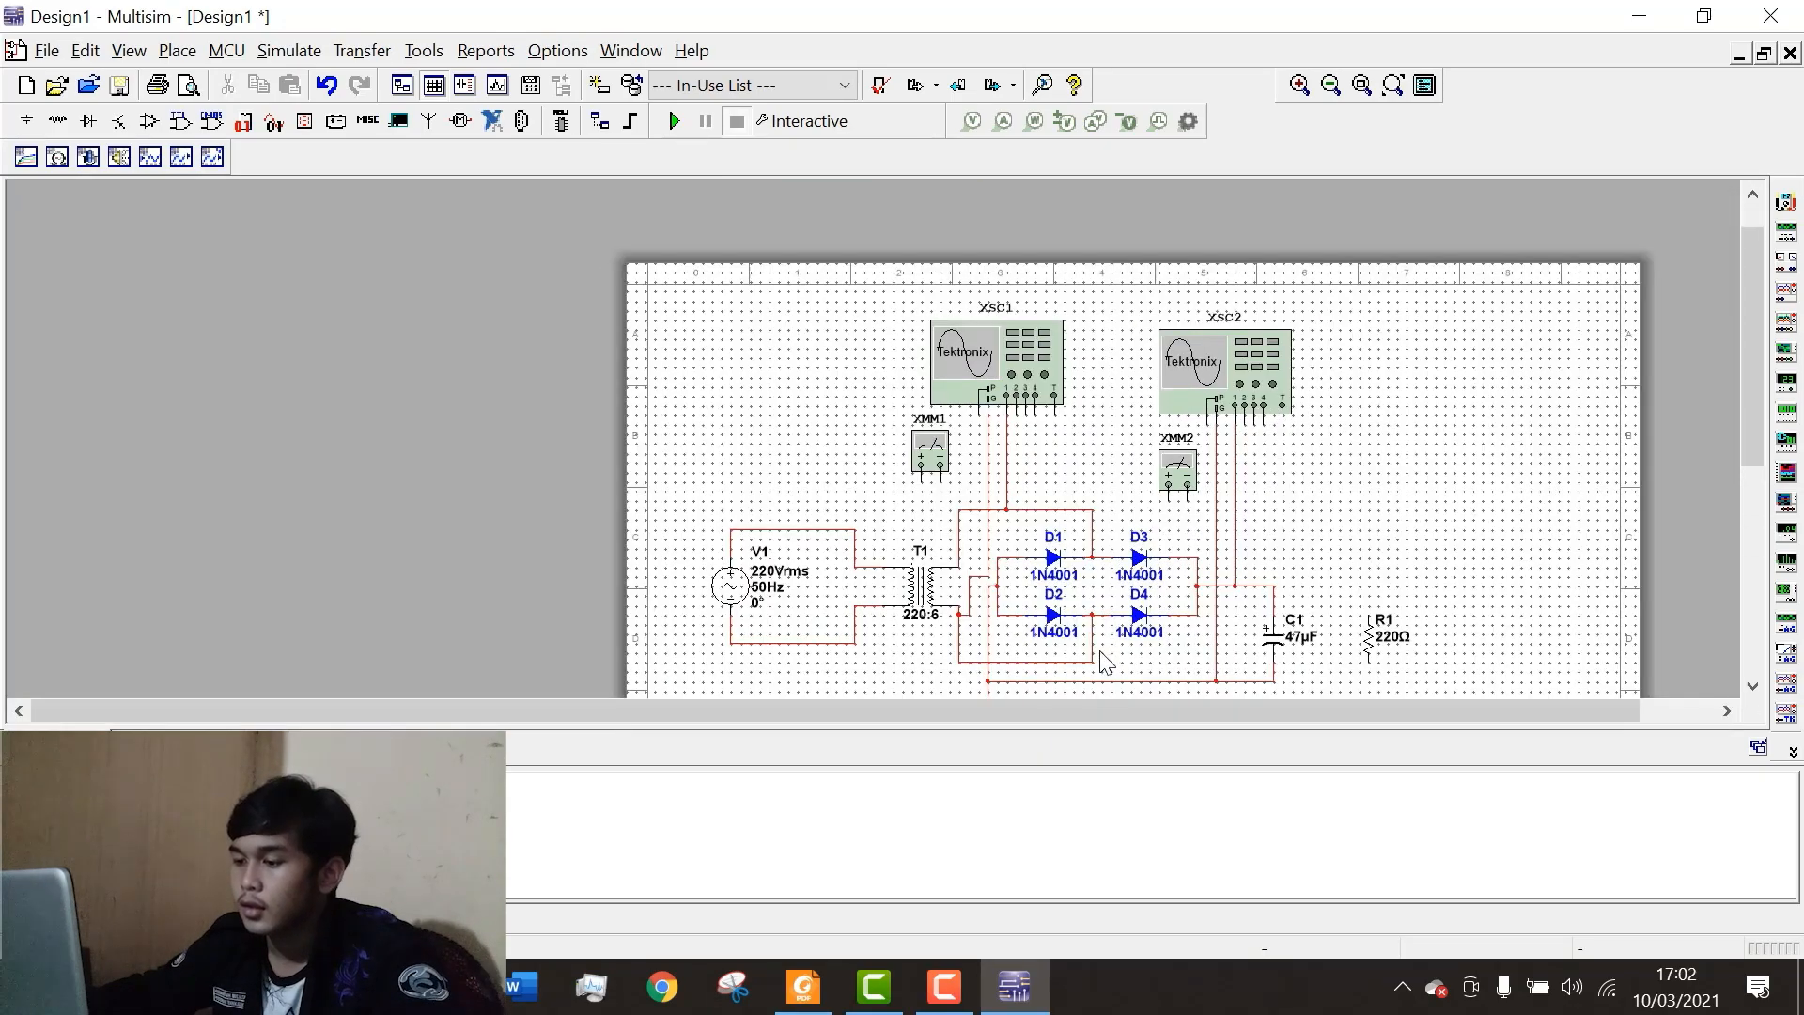
Check the circuit diagram in the worksheet PDF in Foxit Reader and move the second multimeter above C1 in Multisim.
scroll(1106, 662, up, 3)
click(803, 987)
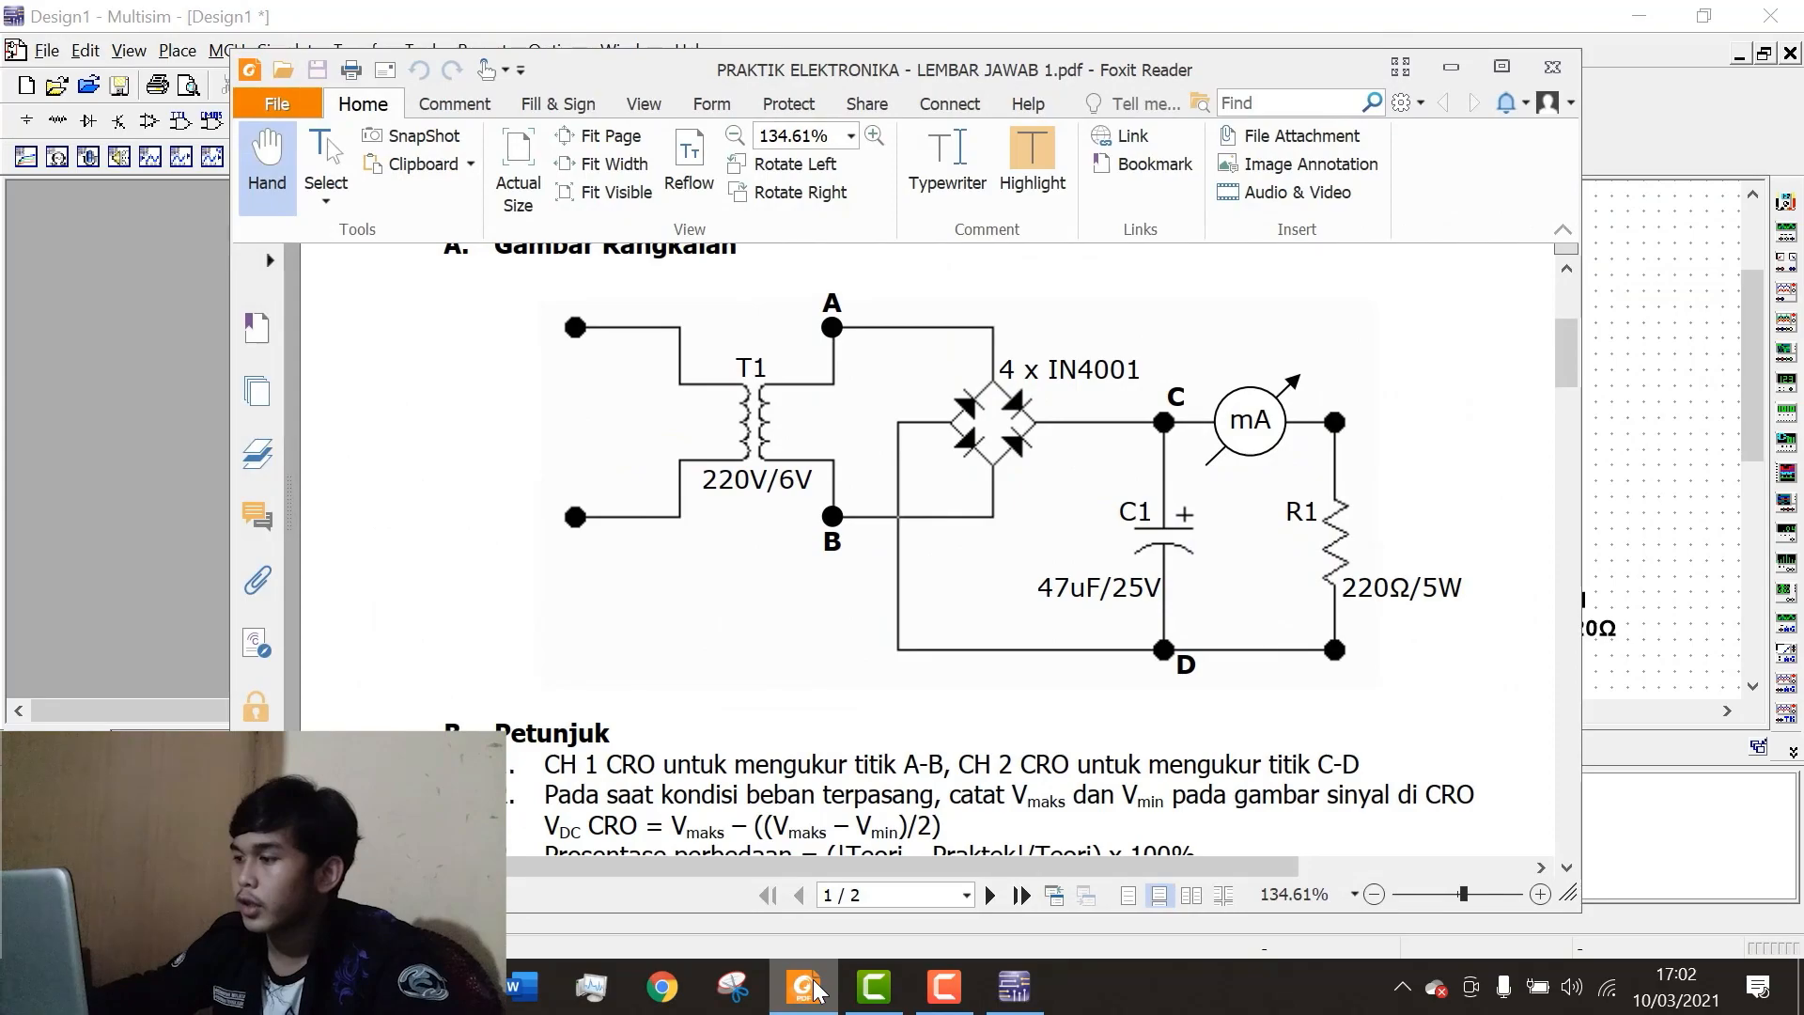
click(1015, 986)
scroll(1178, 428, down, 1)
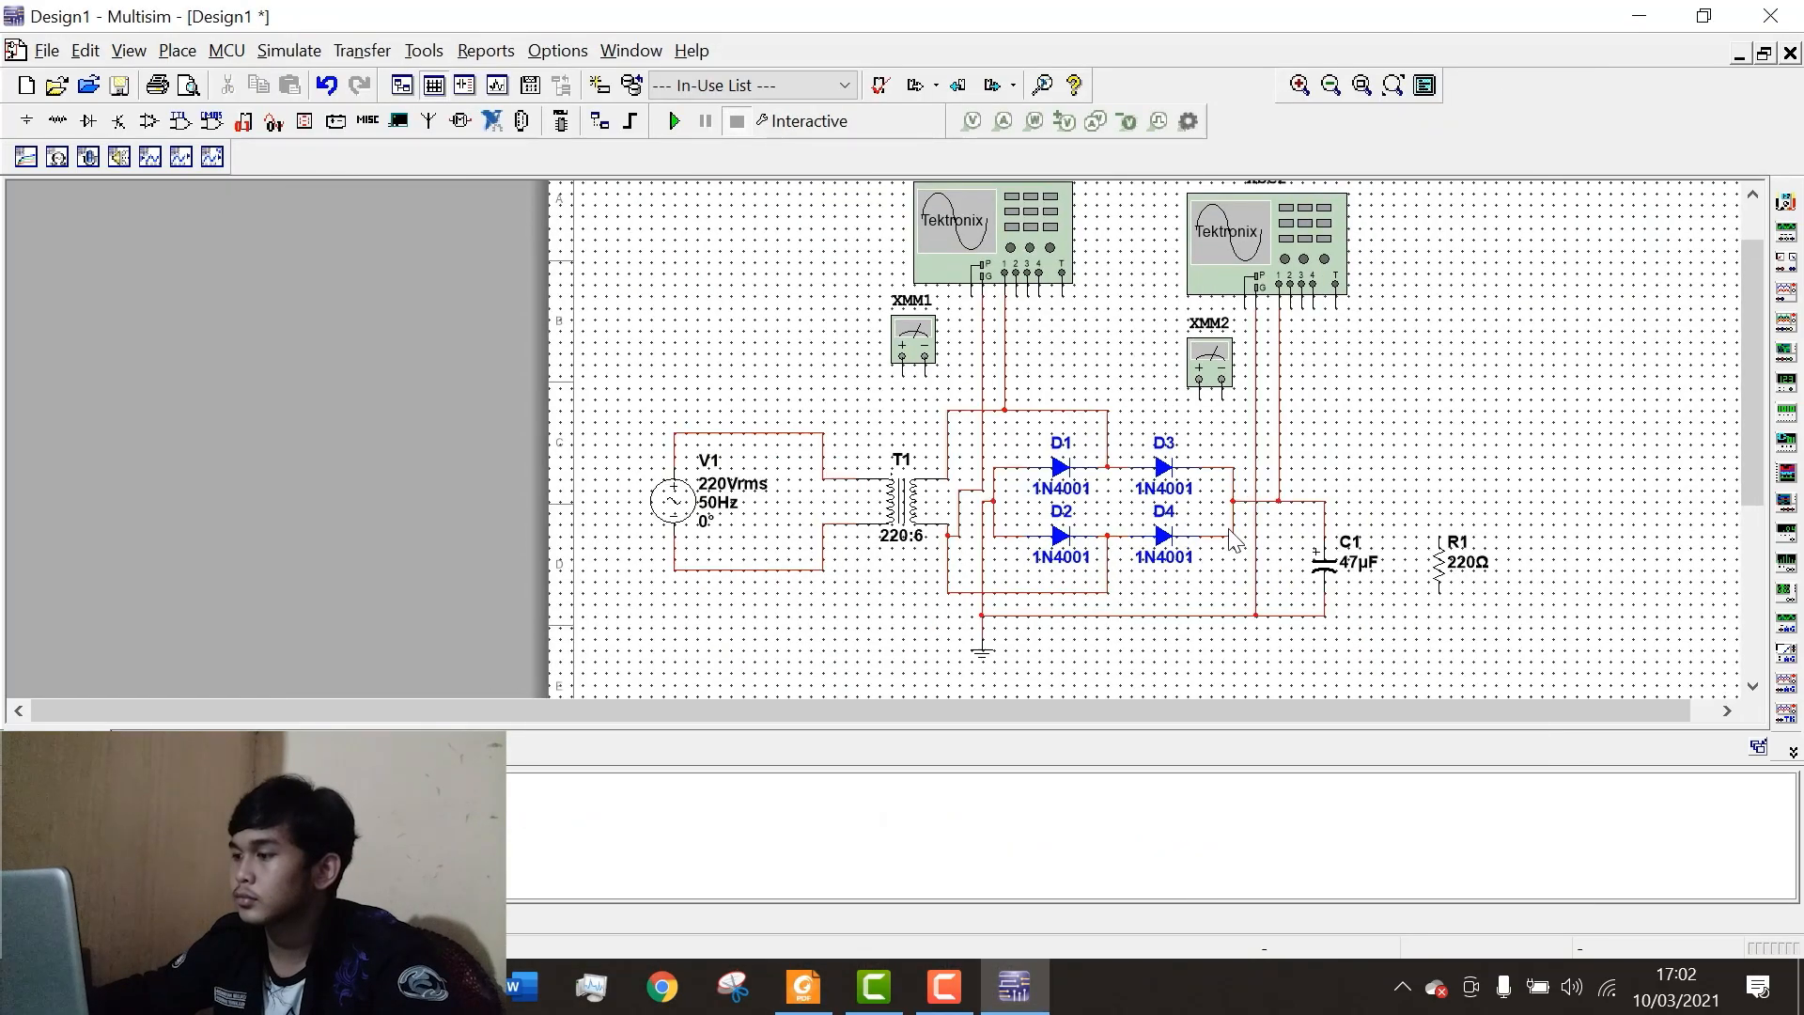
scroll(1315, 577, up, 1)
drag(1202, 347, 1319, 402)
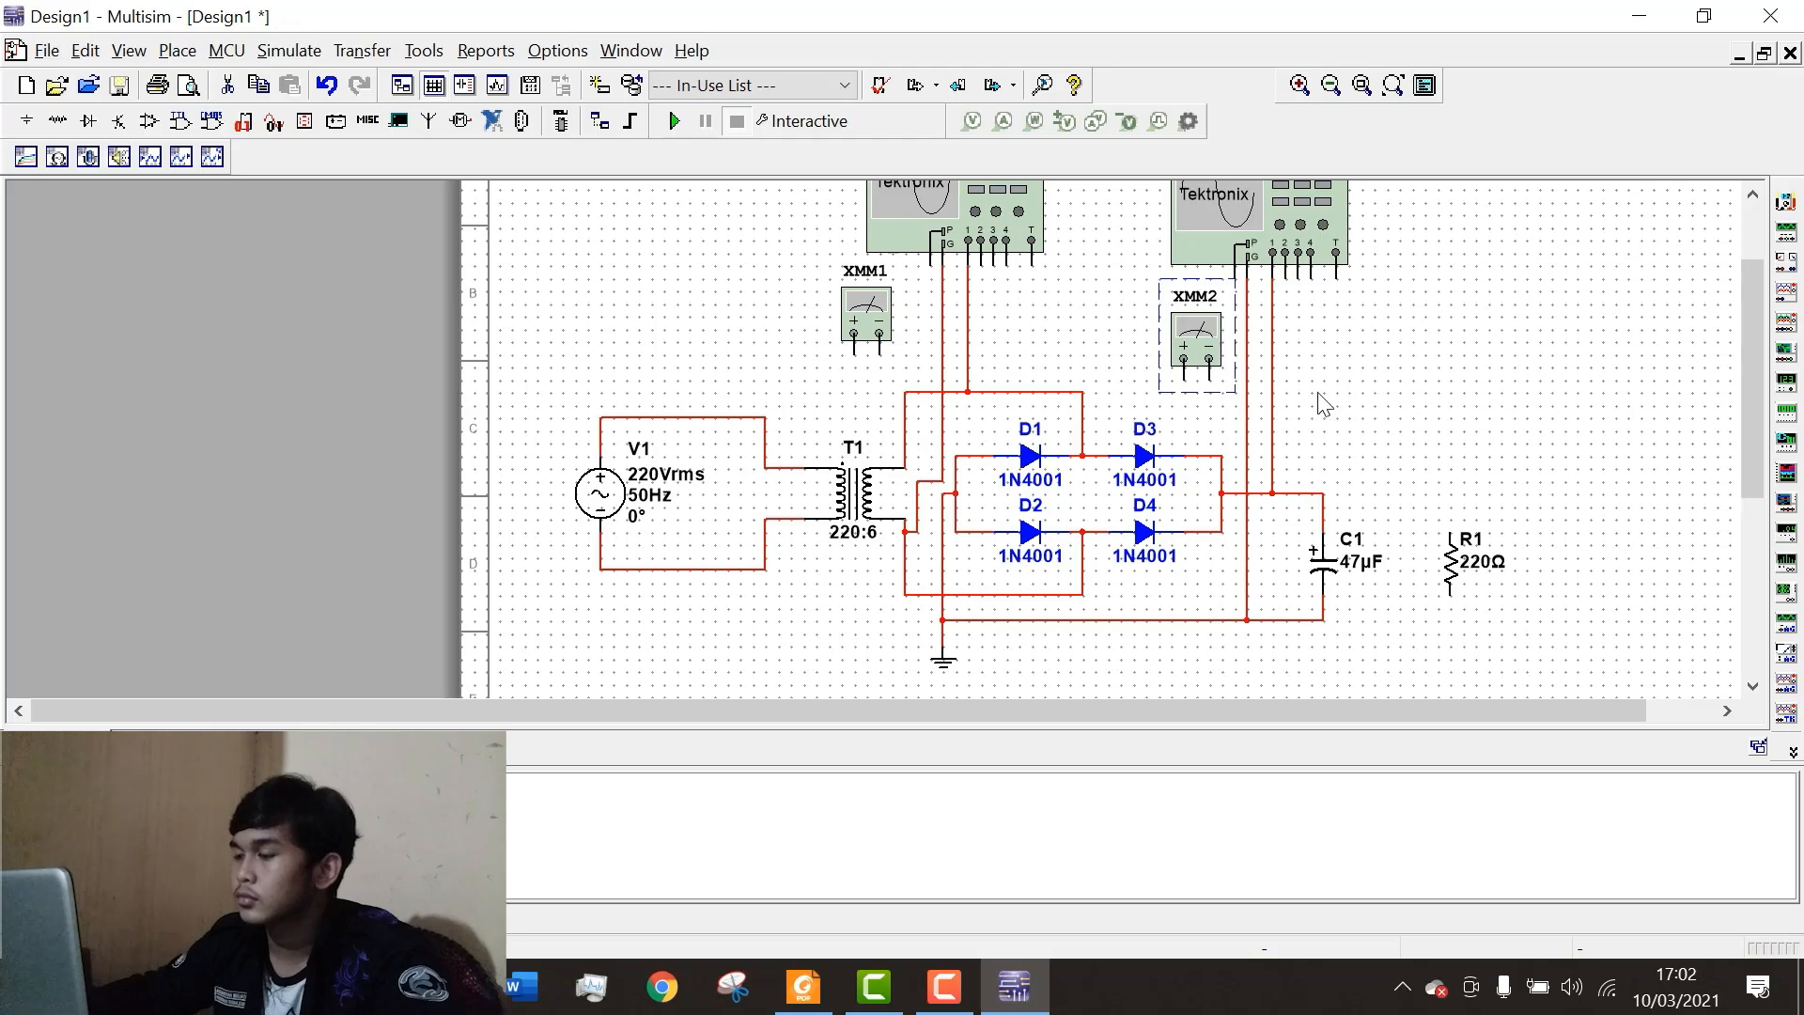
scroll(1333, 622, up, 3)
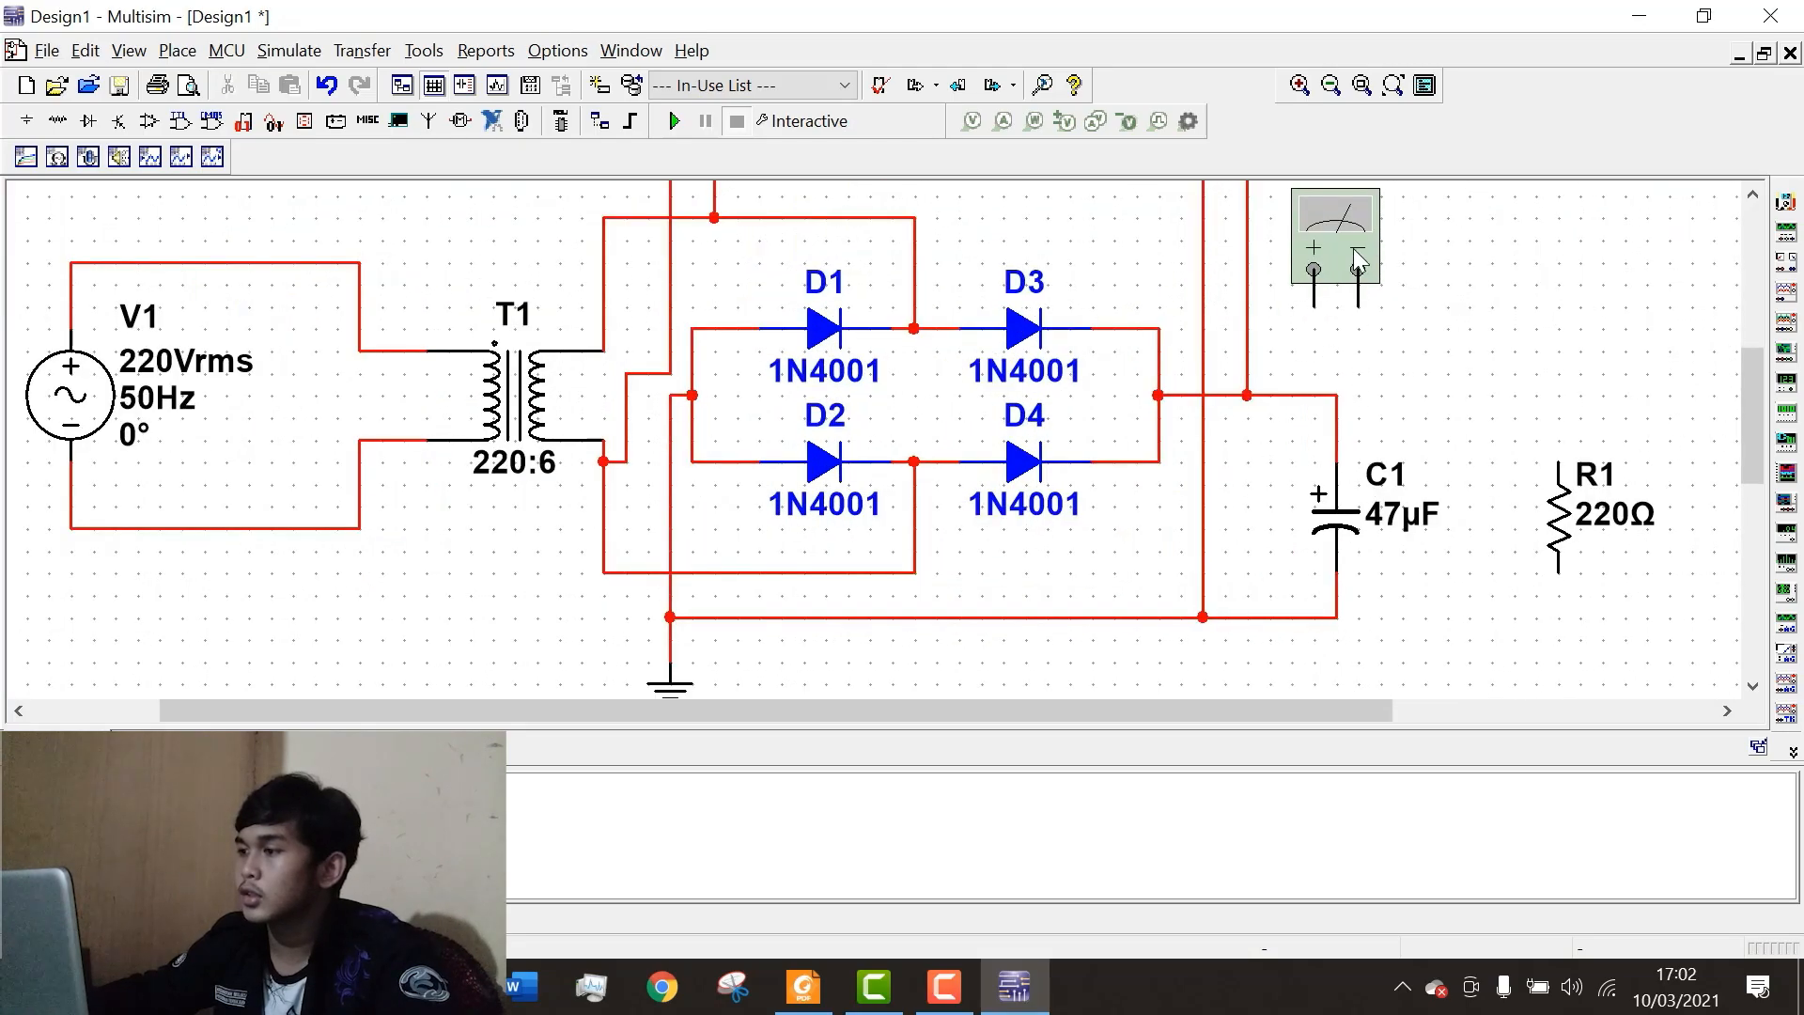
scroll(1406, 422, down, 1)
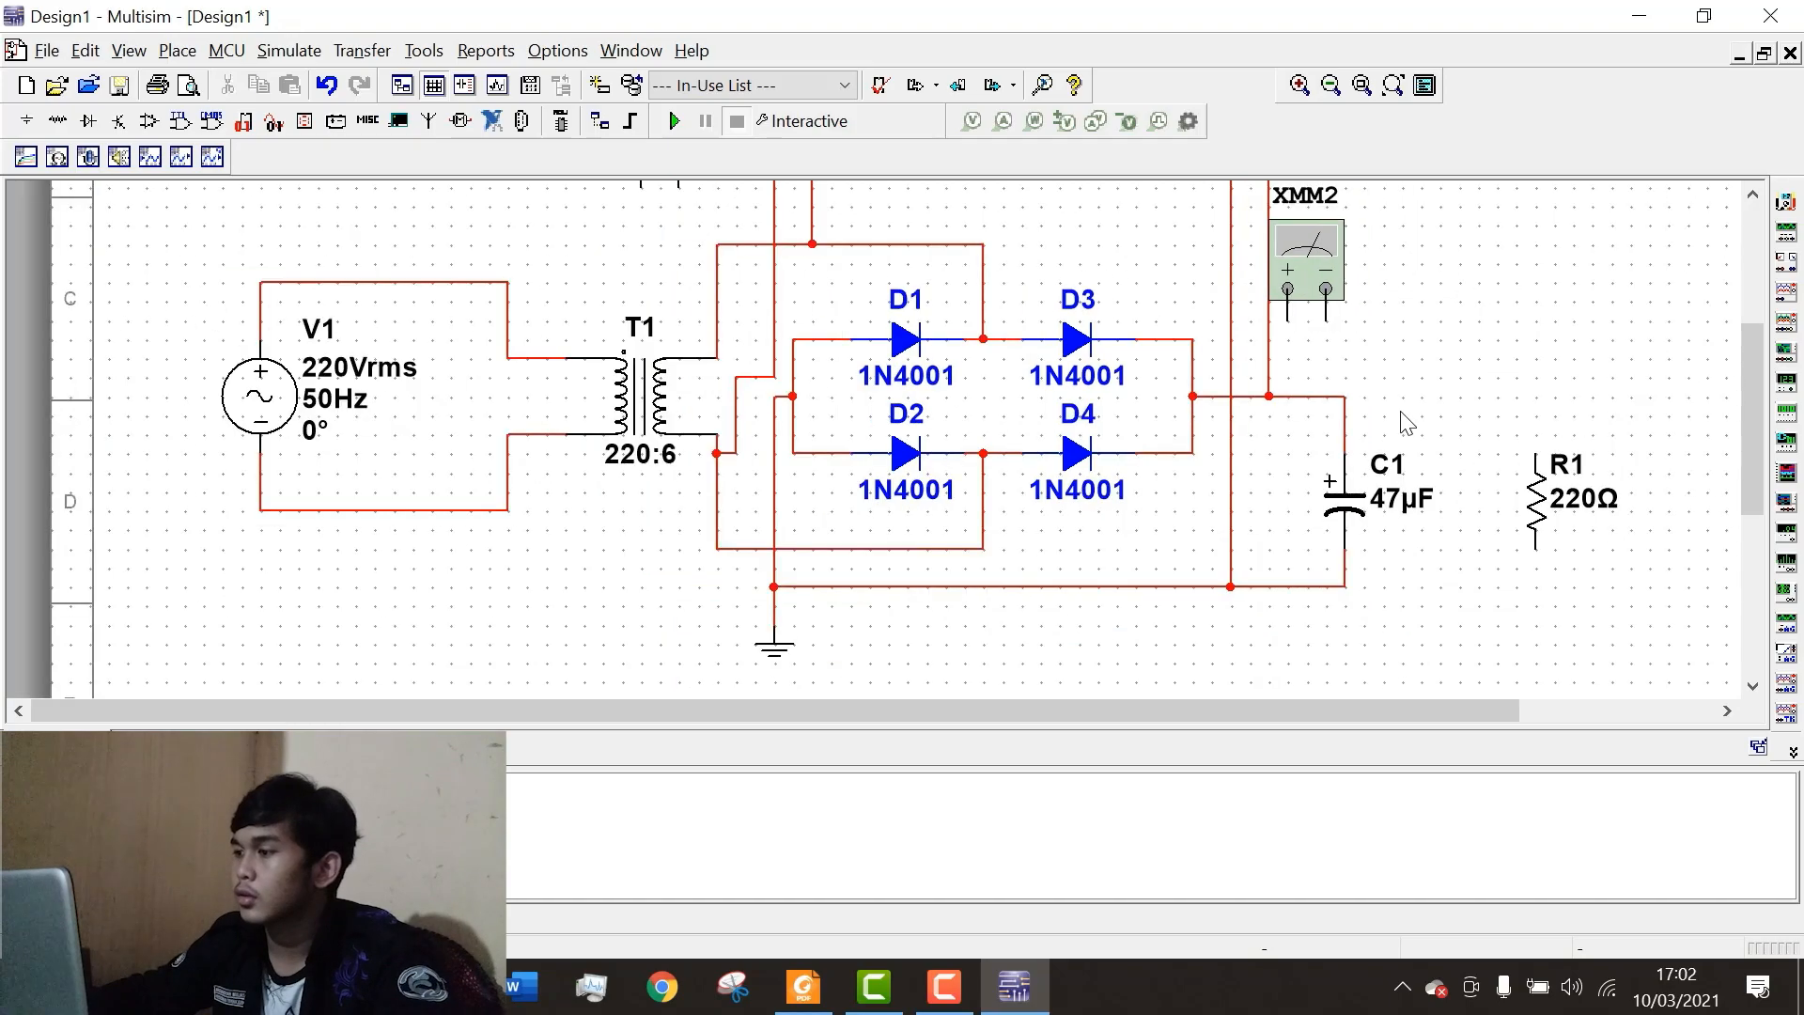
scroll(1406, 422, down, 4)
scroll(1340, 354, up, 2)
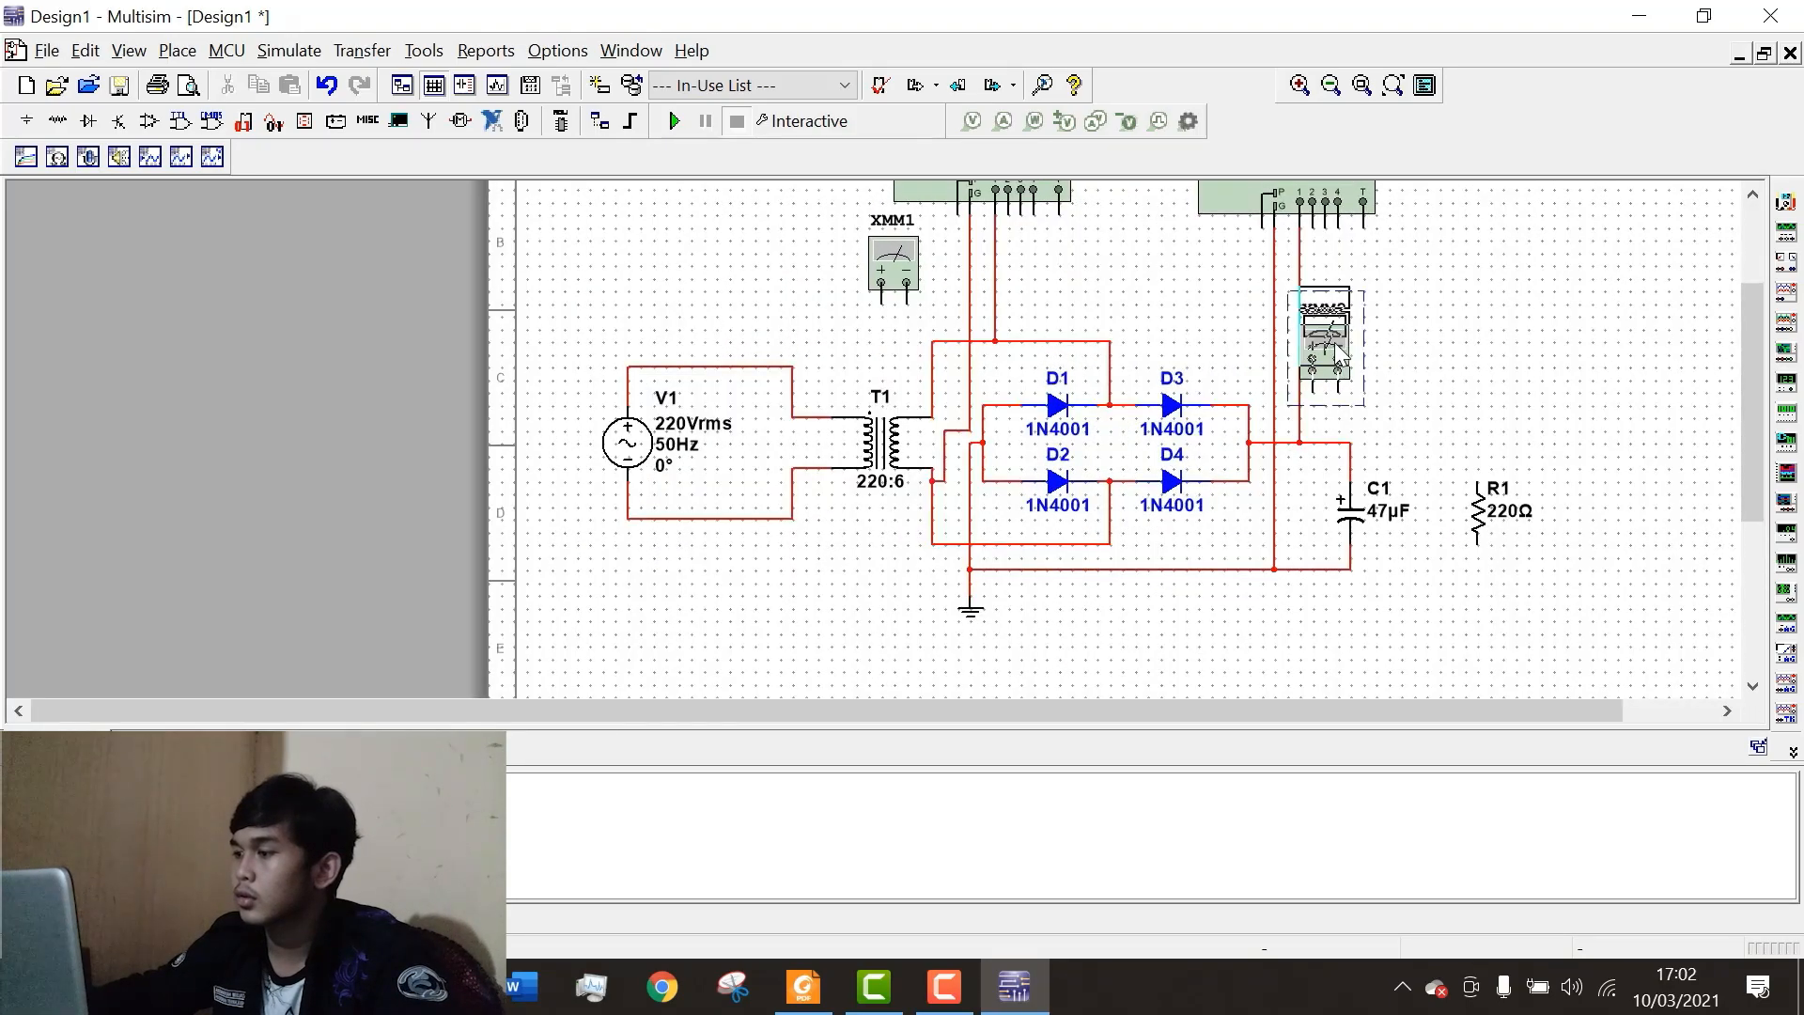
Shift C1 toward R1 and wire the second multimeter across it, plus to the bridge's positive wire and minus to the return wire.
scroll(1353, 517, up, 3)
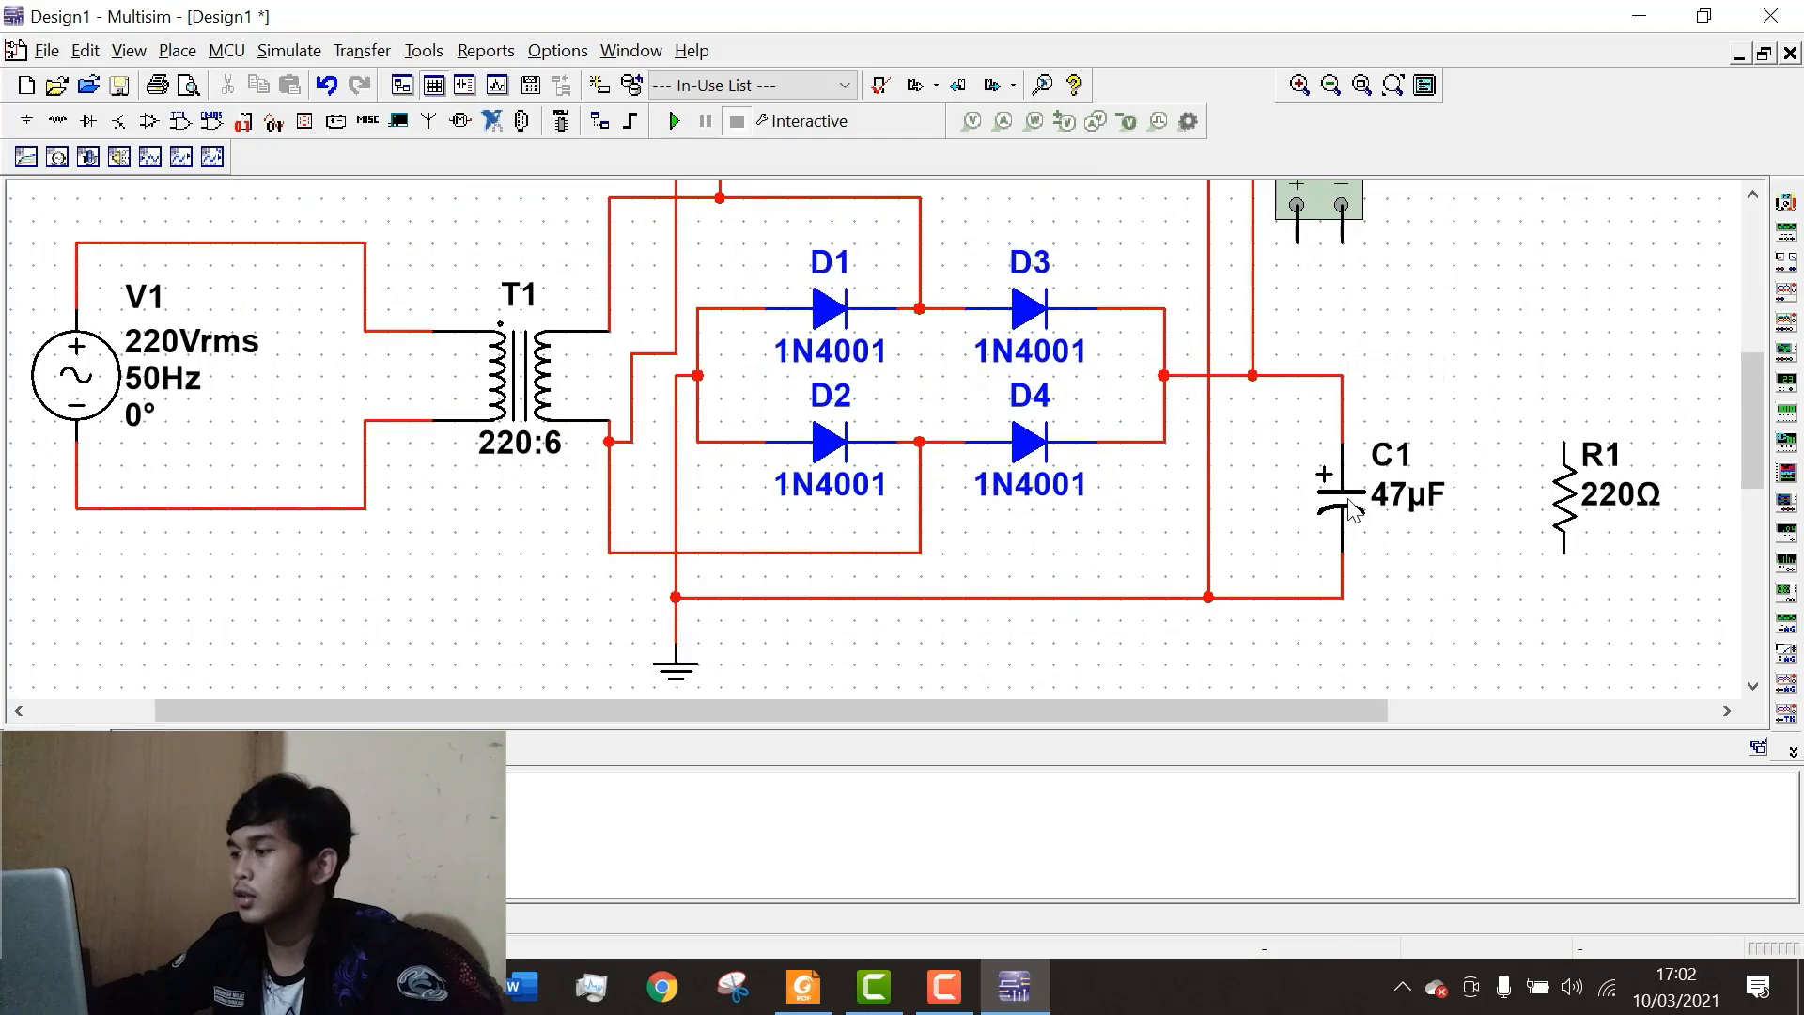
drag(1349, 507, 1394, 508)
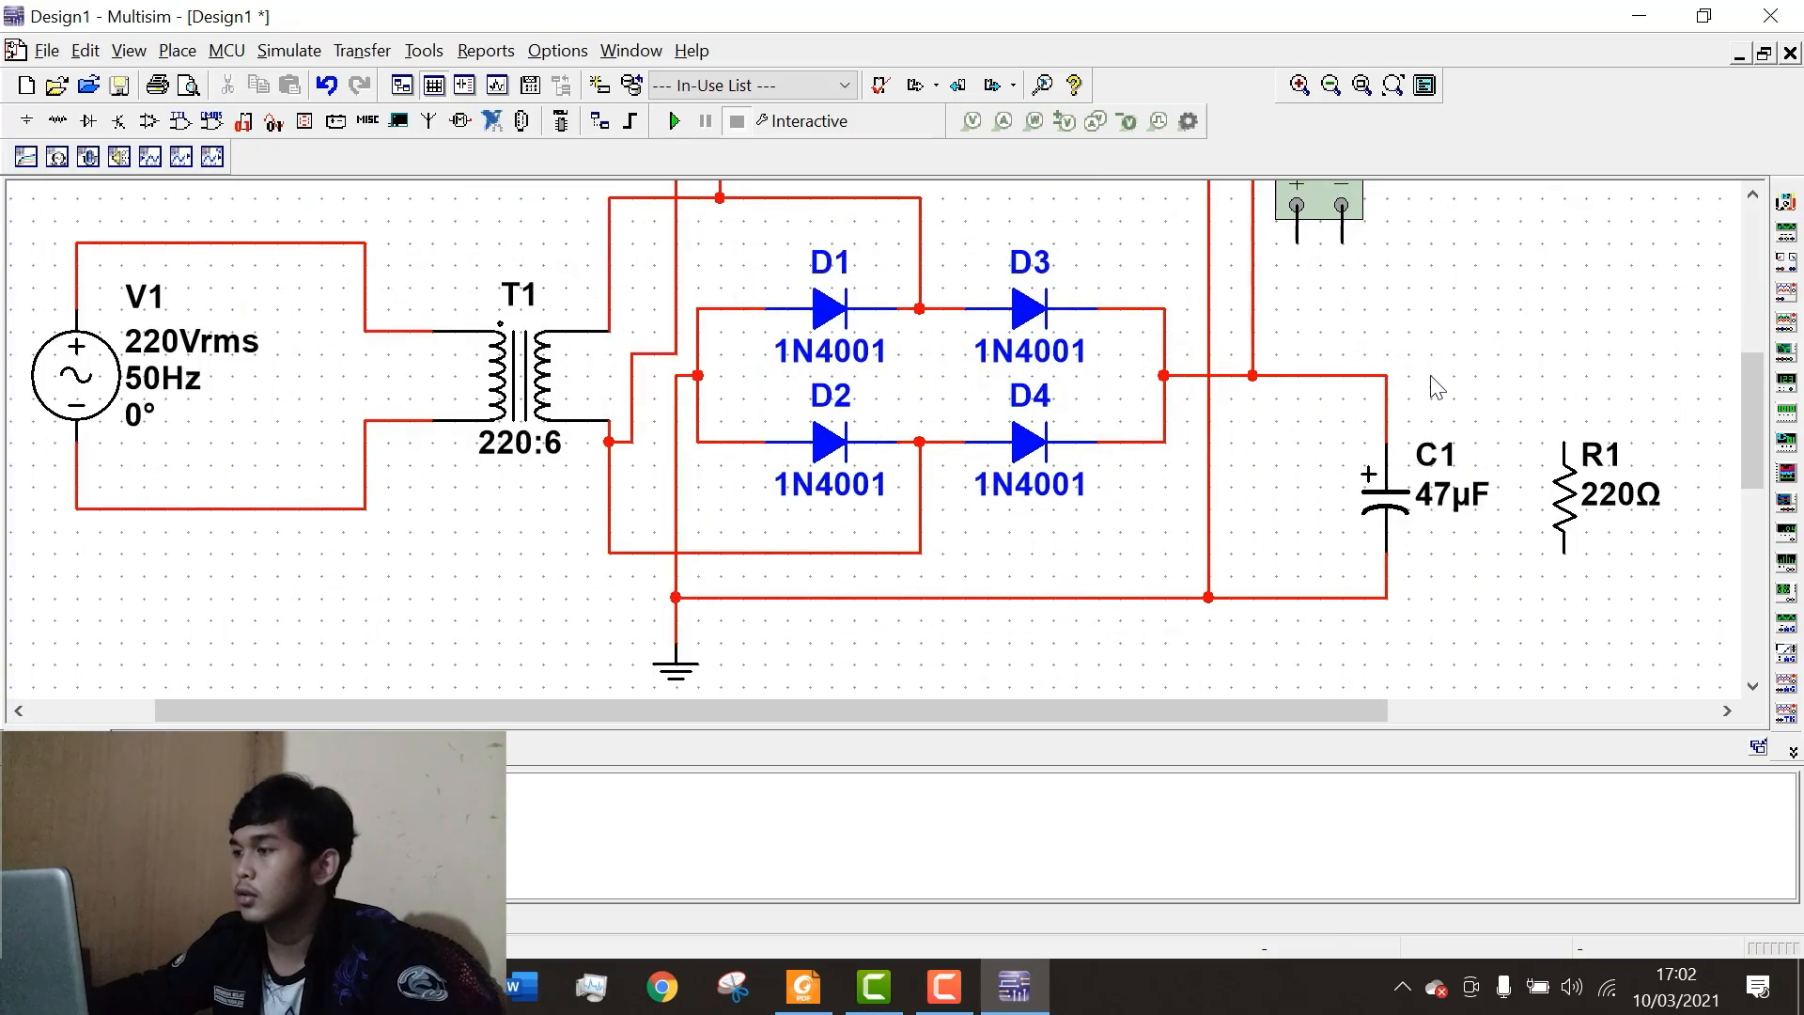
drag(1297, 237, 1295, 378)
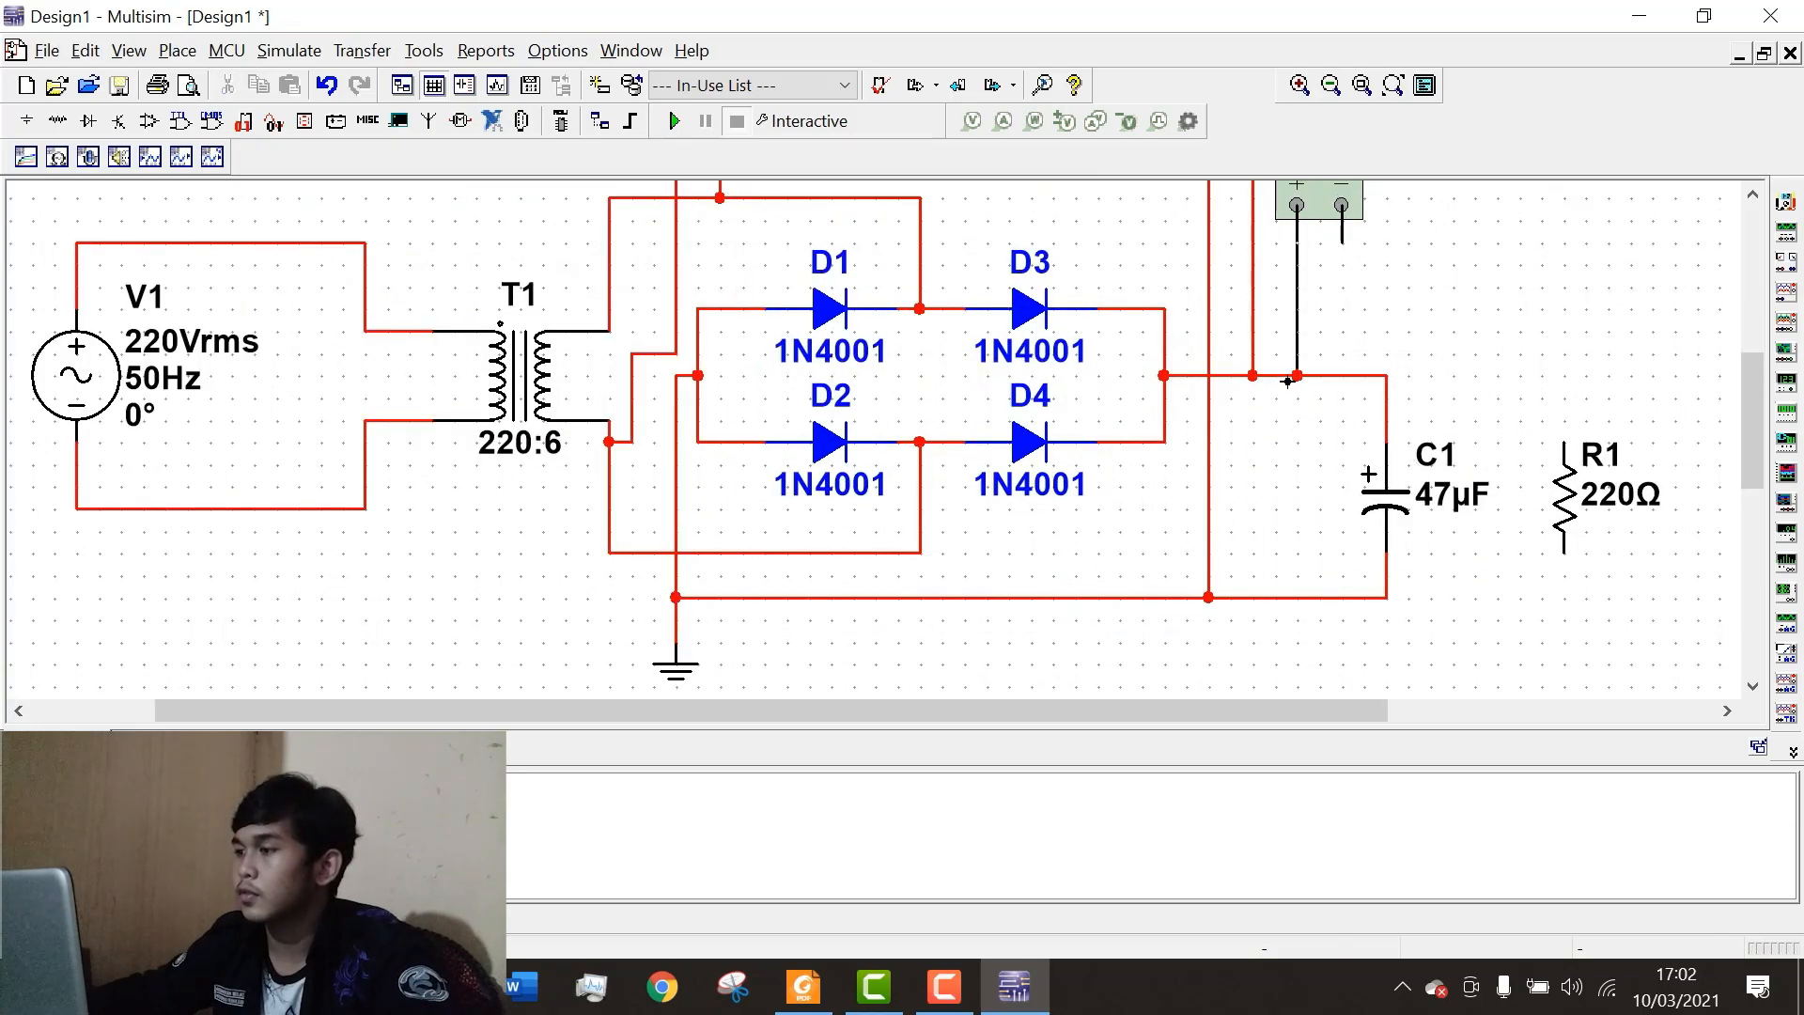
drag(1341, 242, 1338, 598)
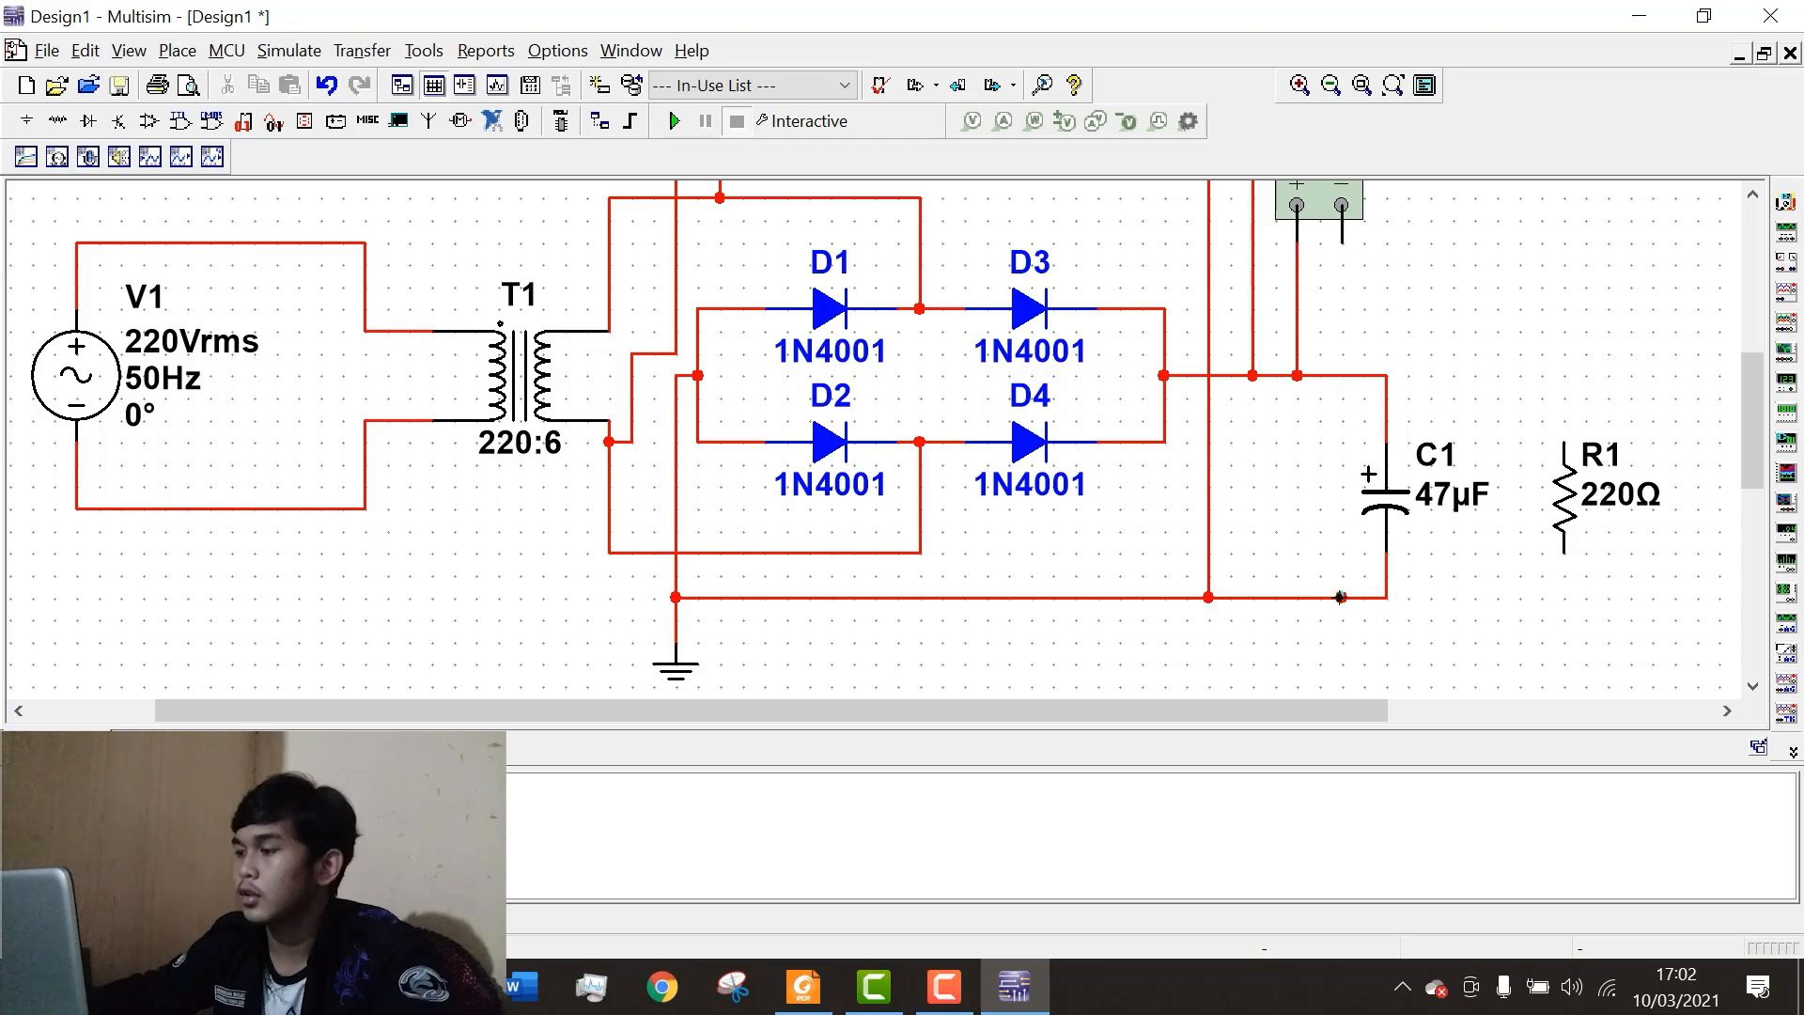
scroll(1308, 595, down, 2)
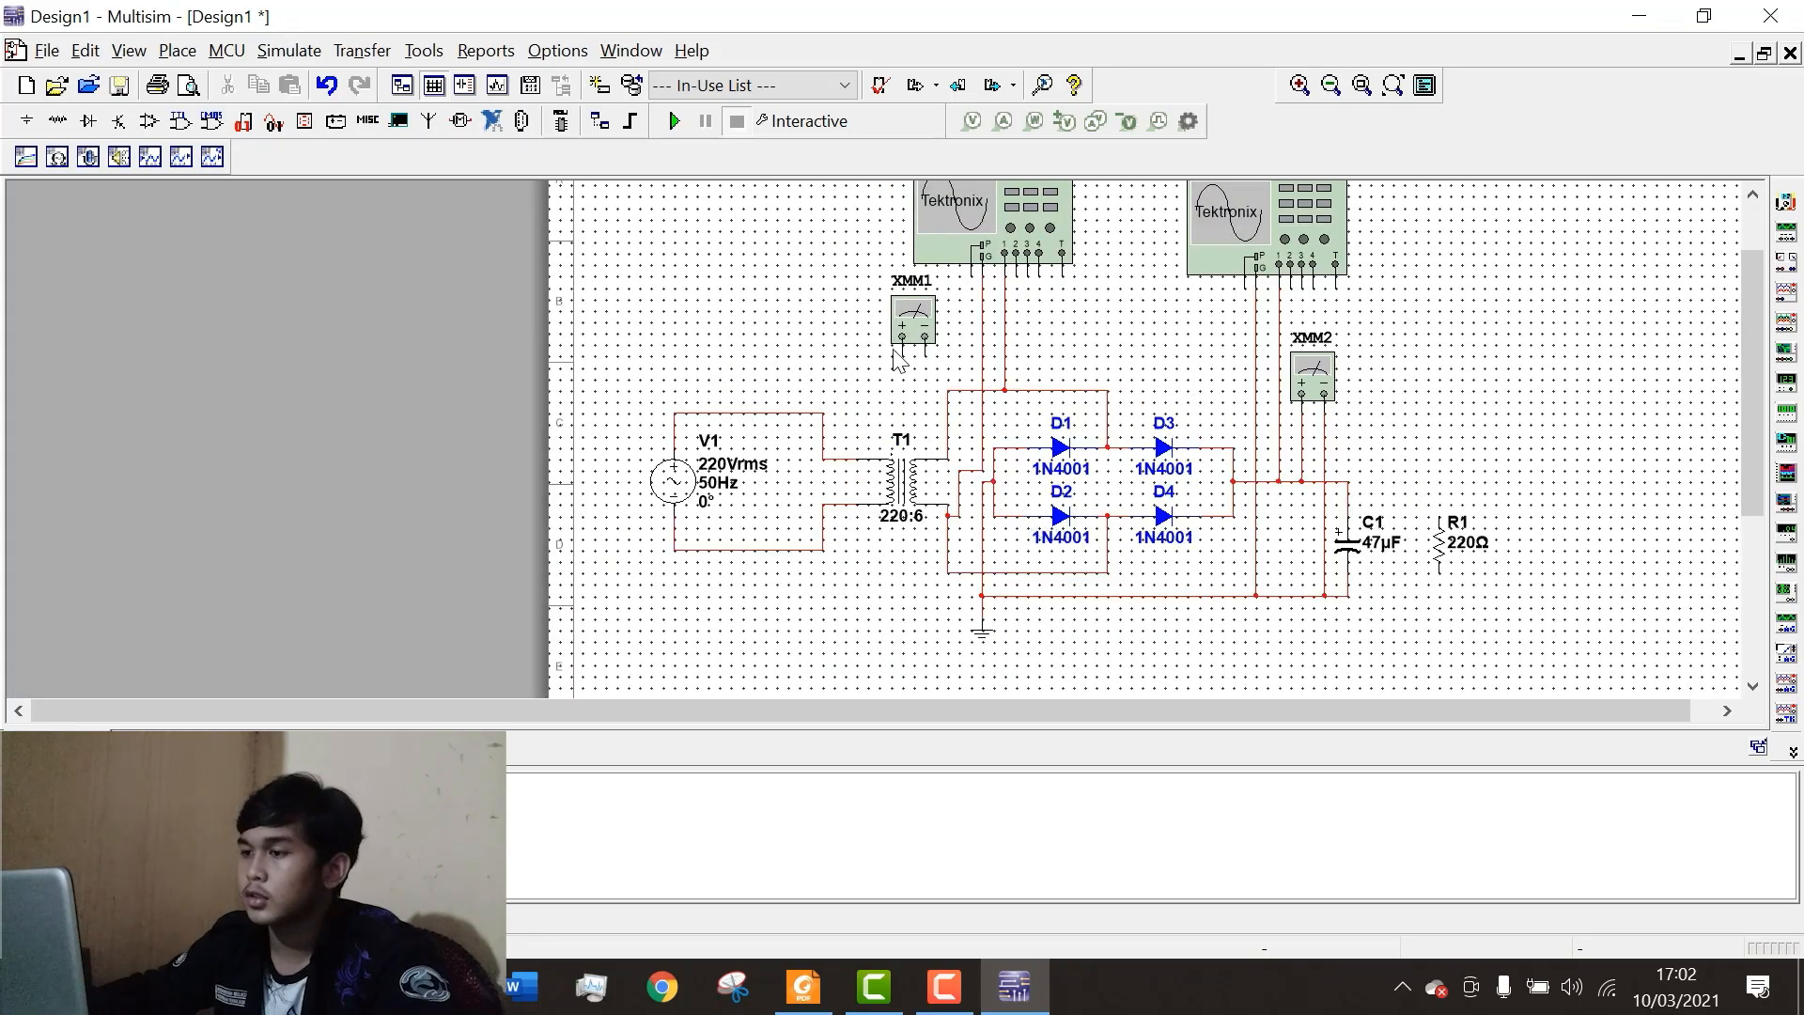
Move the first multimeter above T1's output and wire it across the secondary, plus to the upper wire and minus to the lower wire.
scroll(897, 359, up, 2)
click(913, 324)
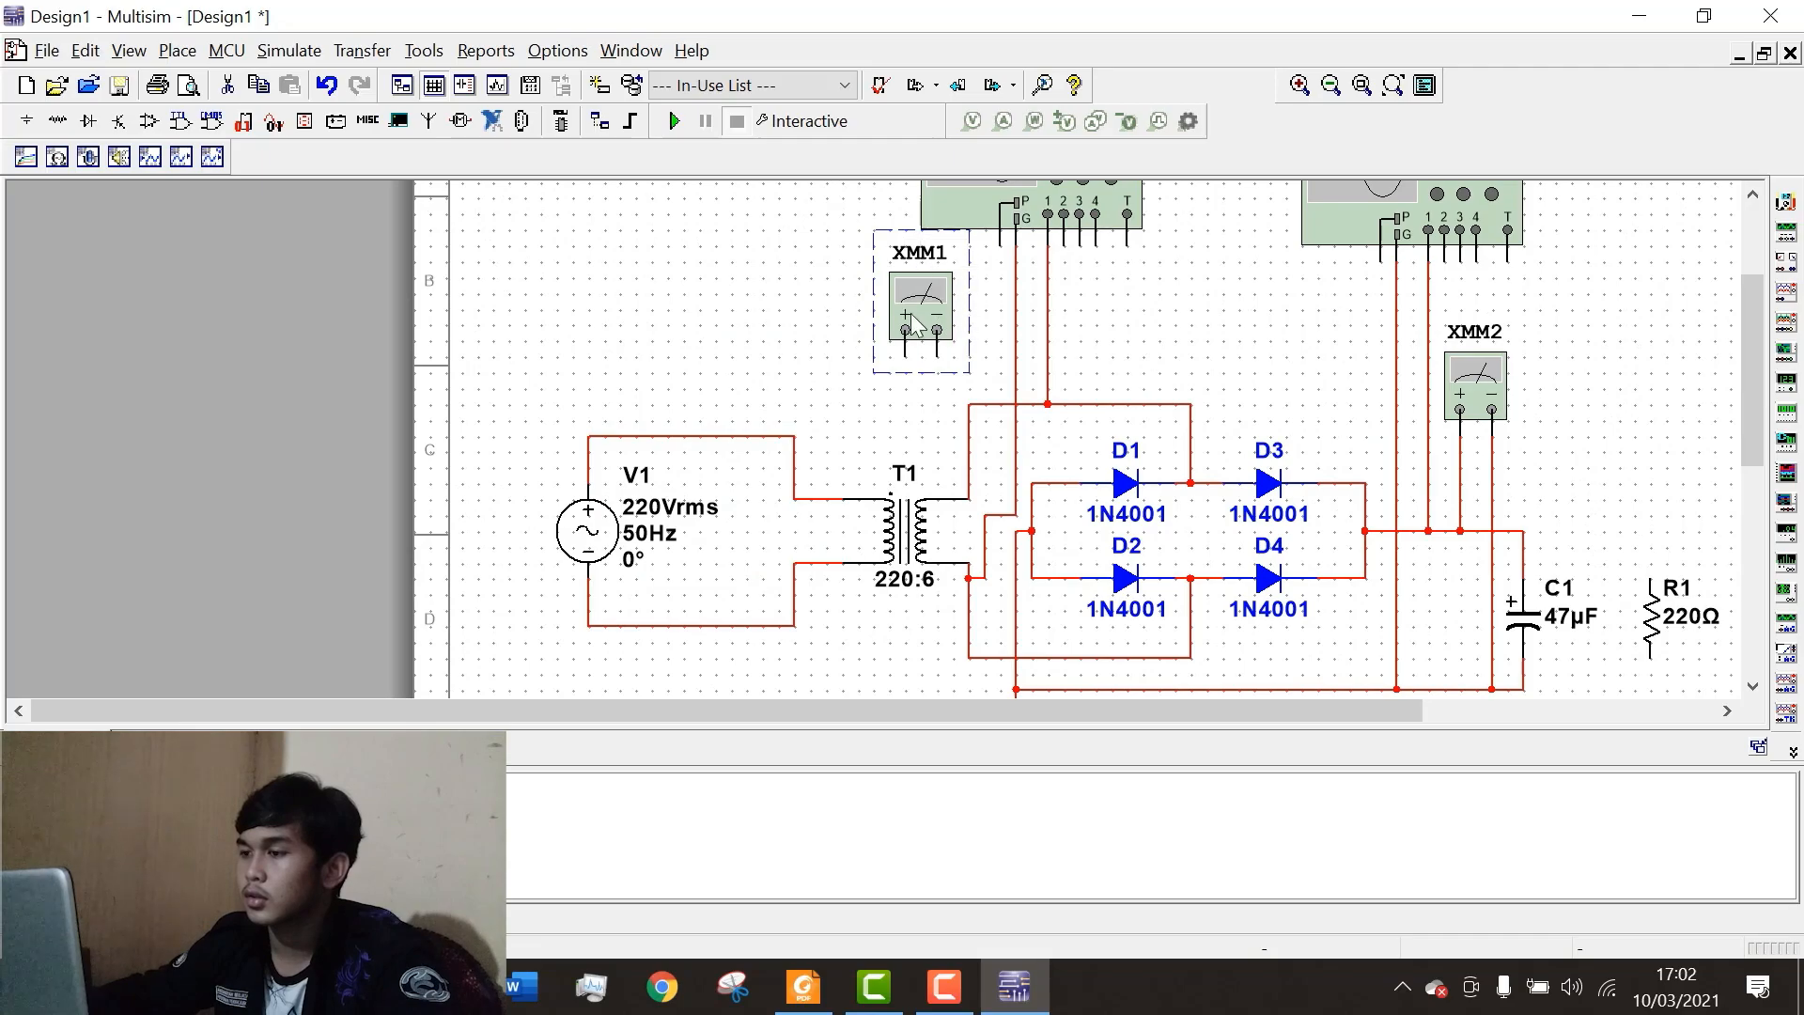
scroll(916, 324, up, 2)
drag(924, 312, 985, 292)
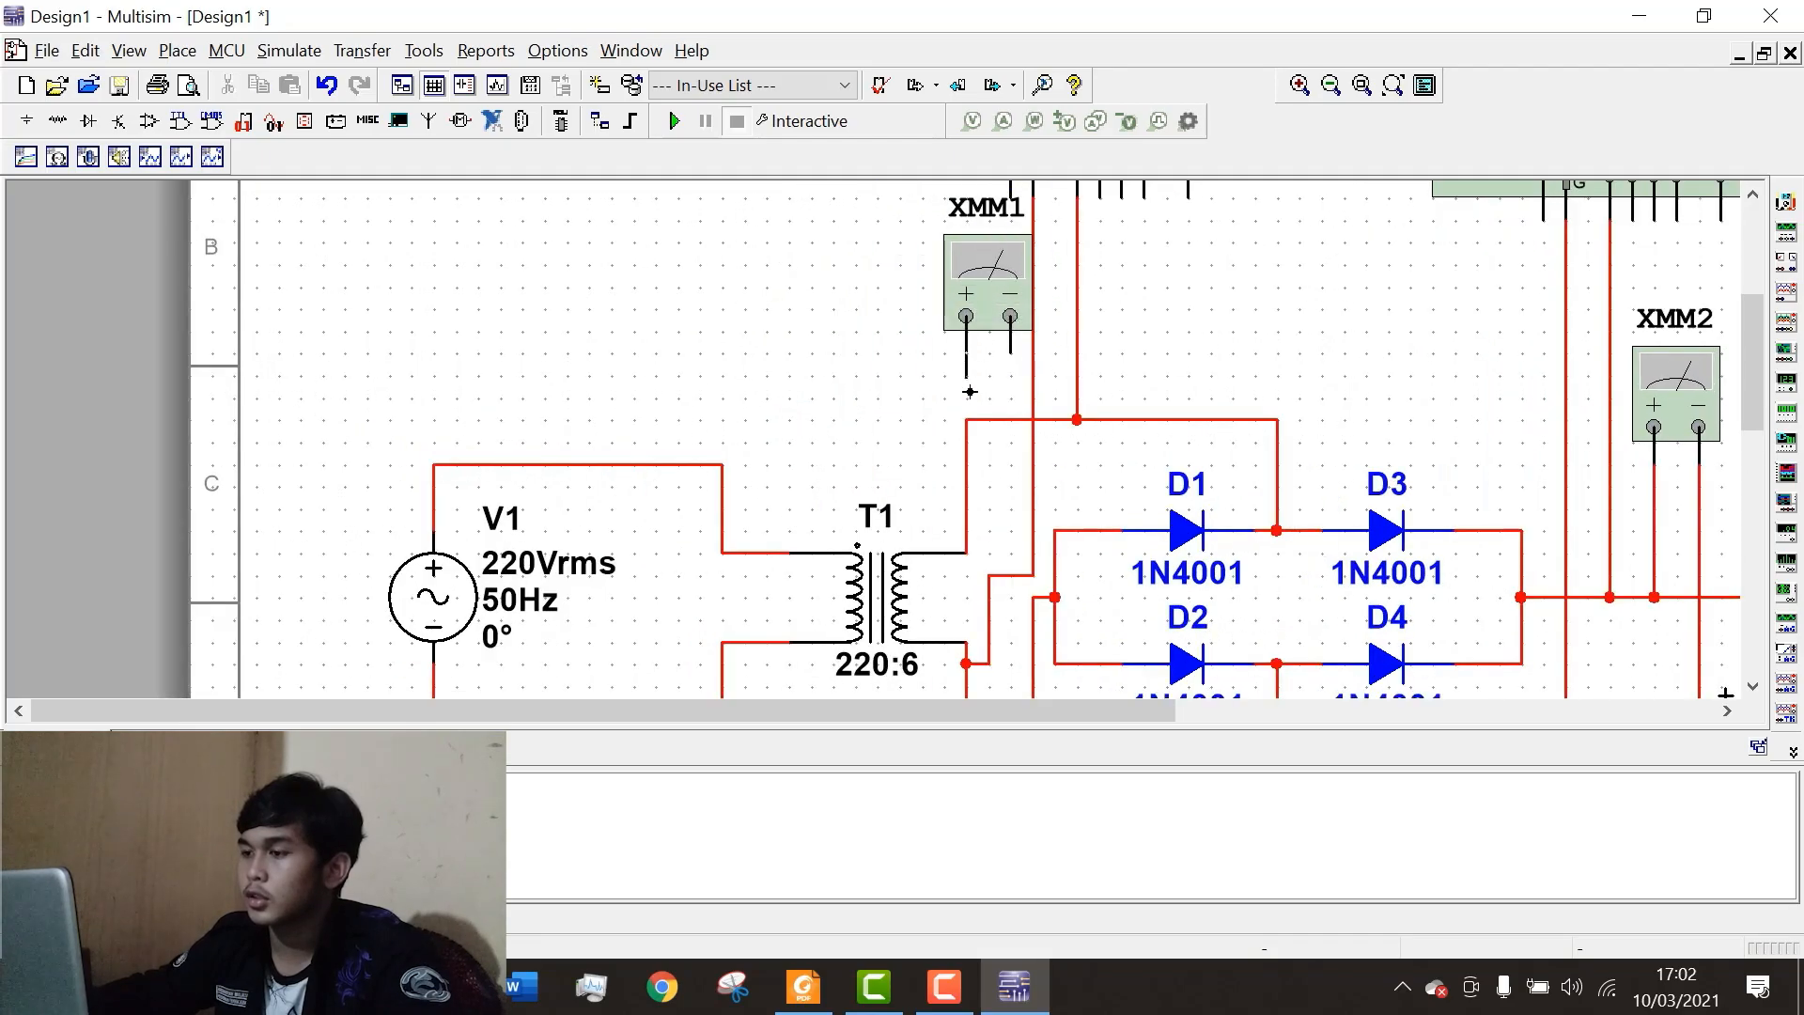
click(1008, 352)
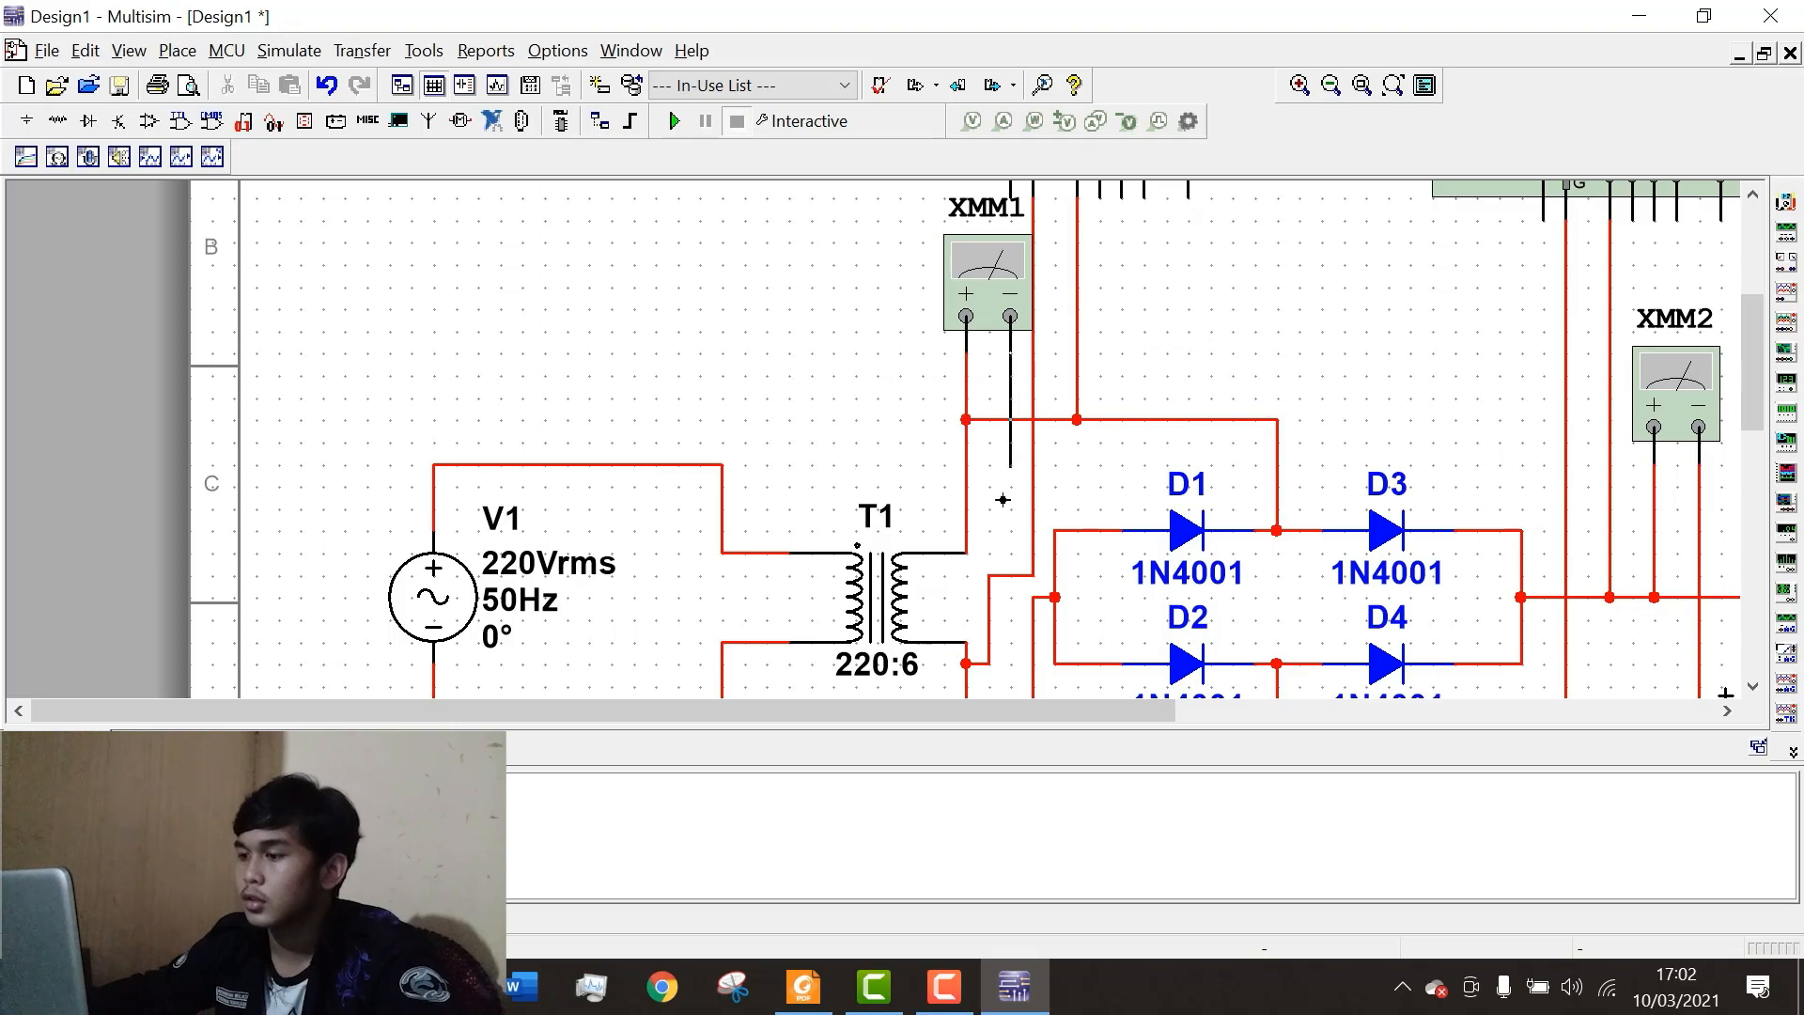
scroll(1010, 413, down, 2)
scroll(1009, 413, up, 1)
scroll(993, 660, up, 2)
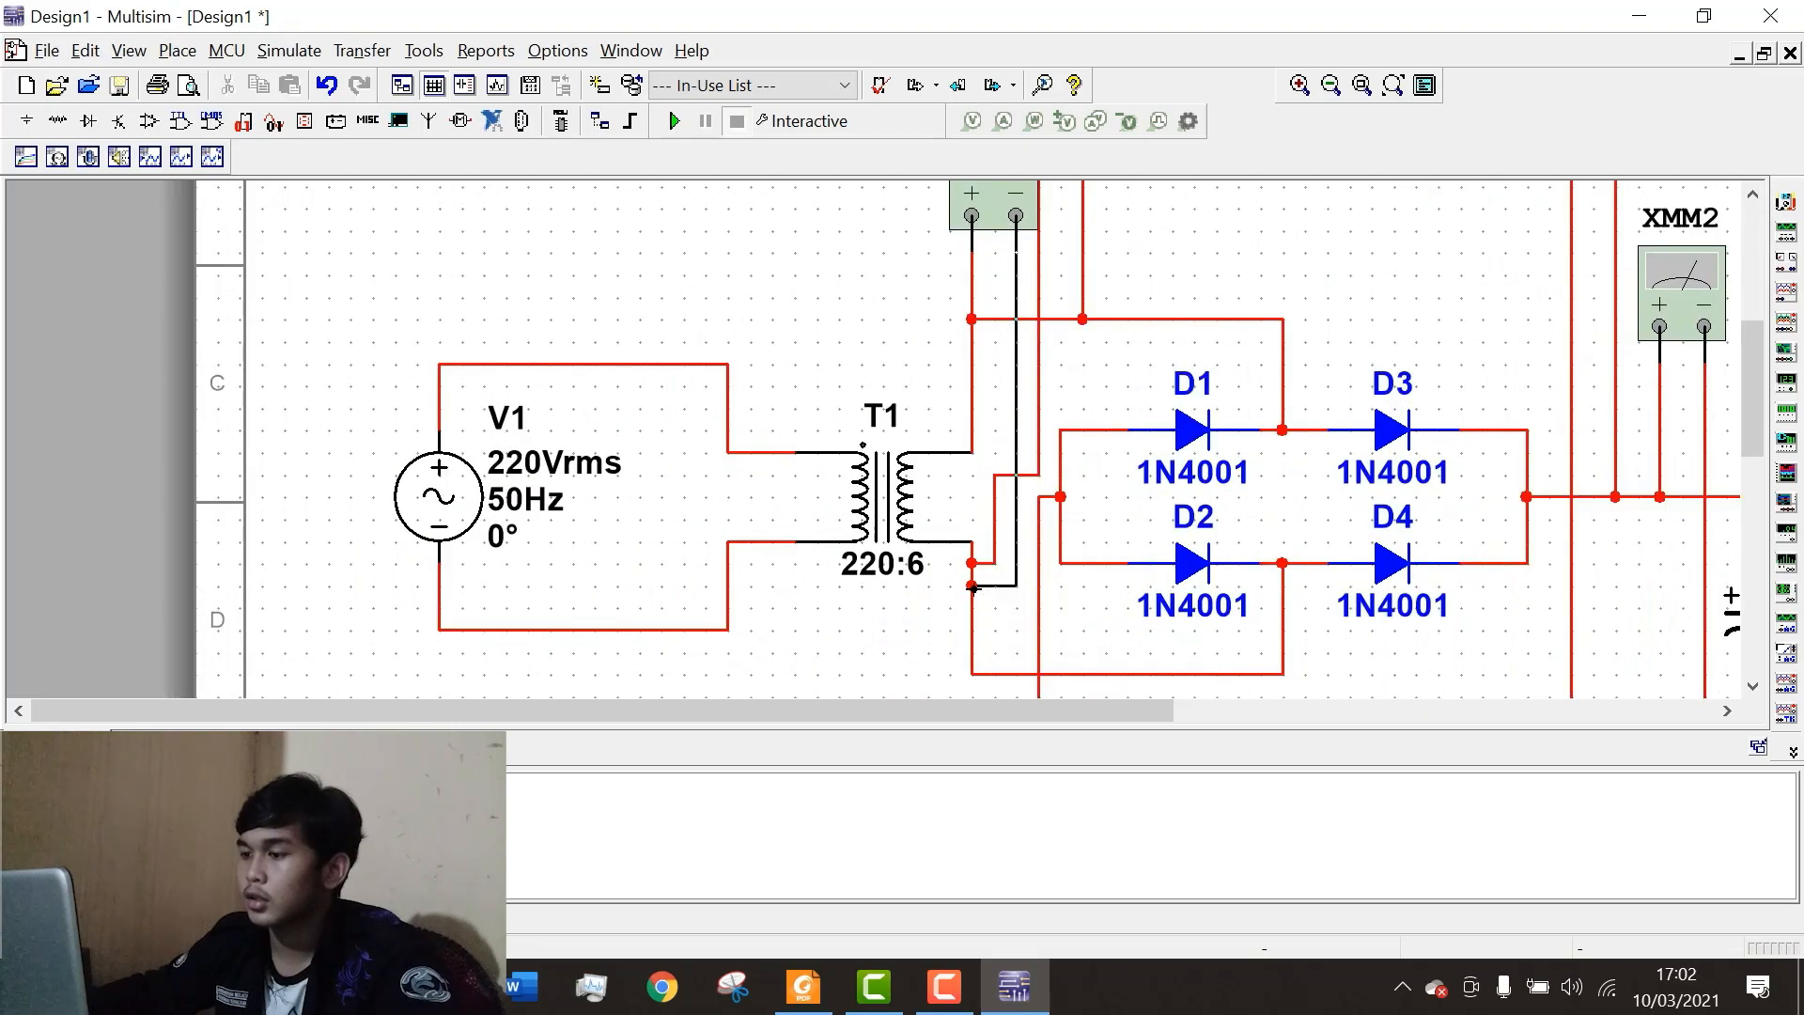
click(973, 581)
scroll(935, 531, down, 2)
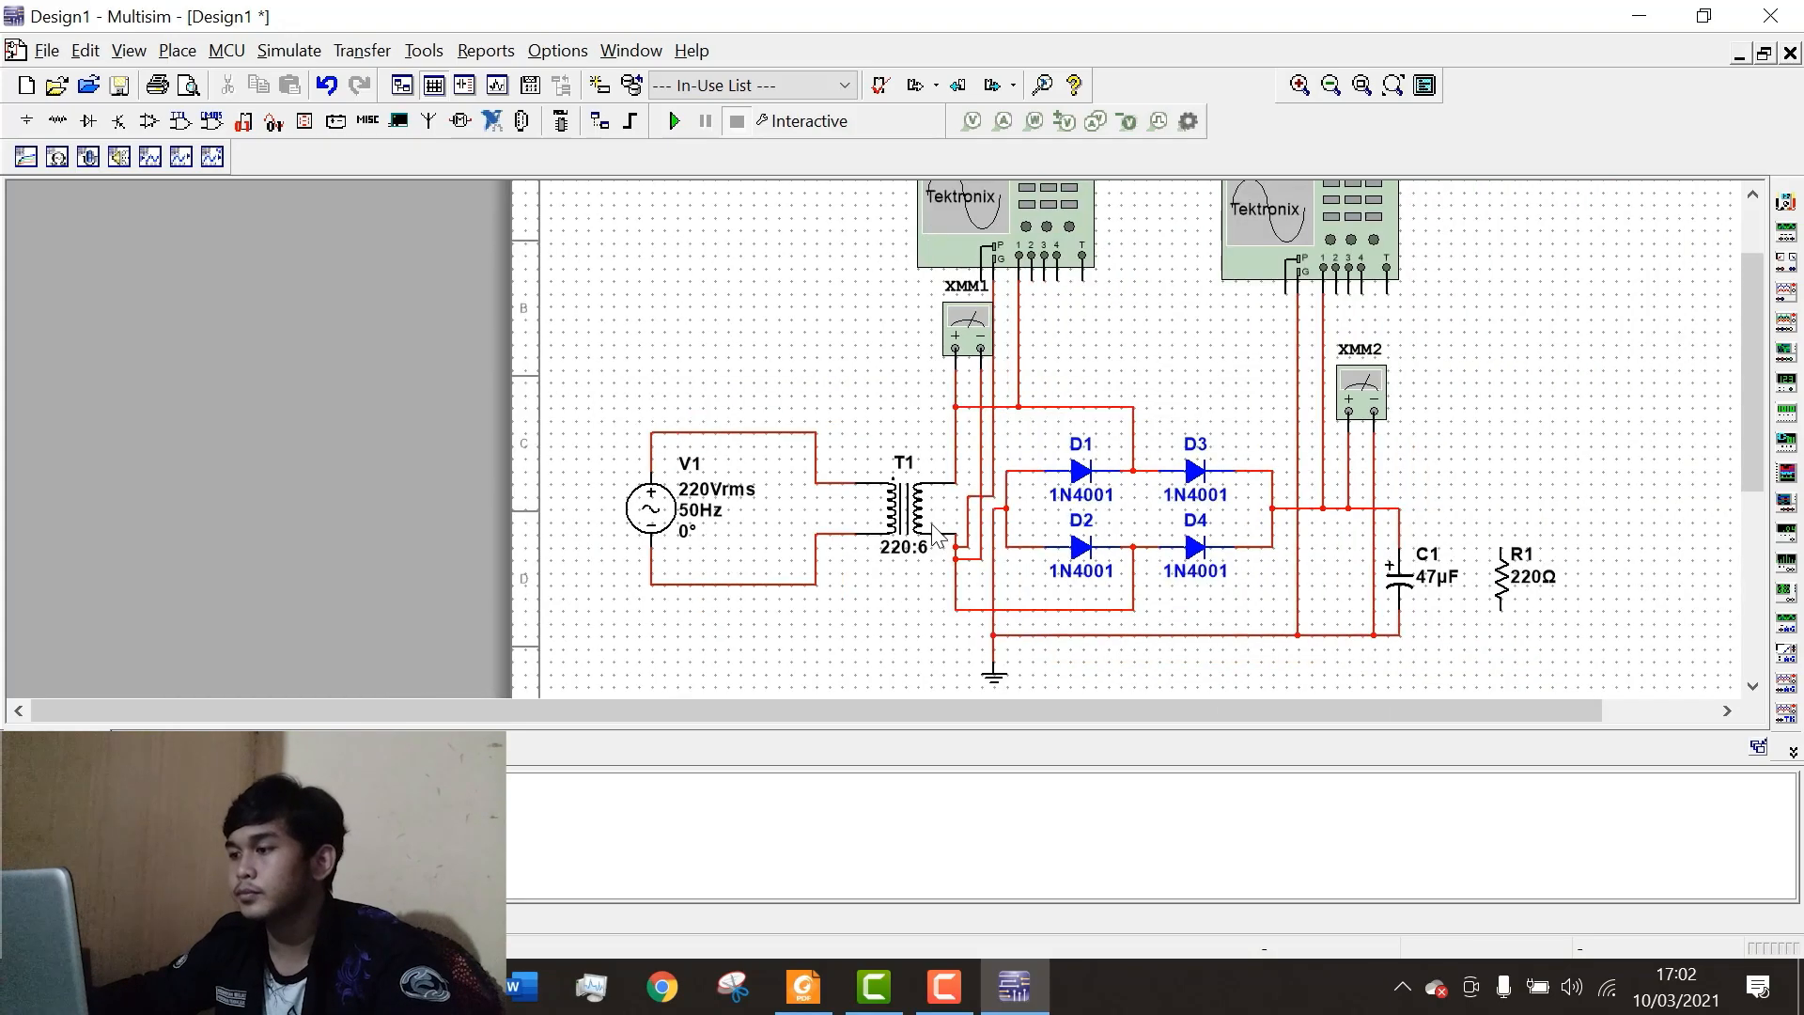
Place a third multimeter above resistor R1.
scroll(949, 460, down, 3)
scroll(1174, 410, up, 4)
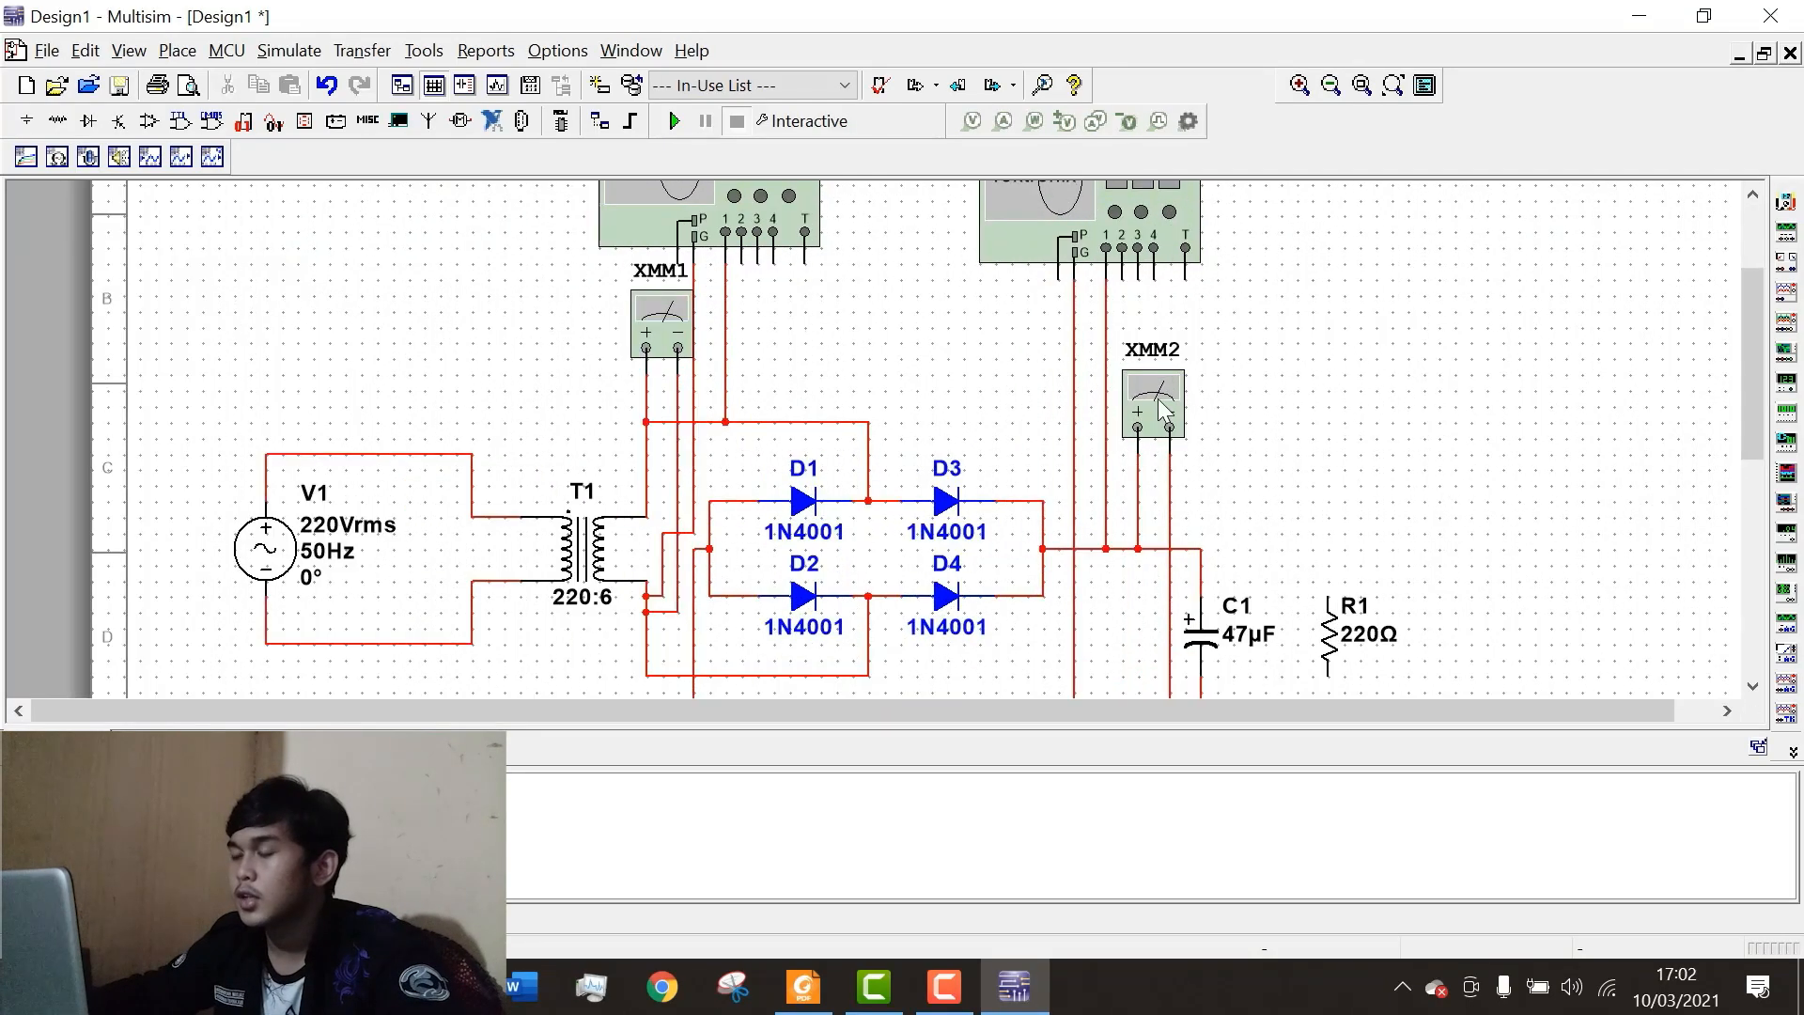
scroll(1165, 411, down, 2)
scroll(1170, 422, up, 2)
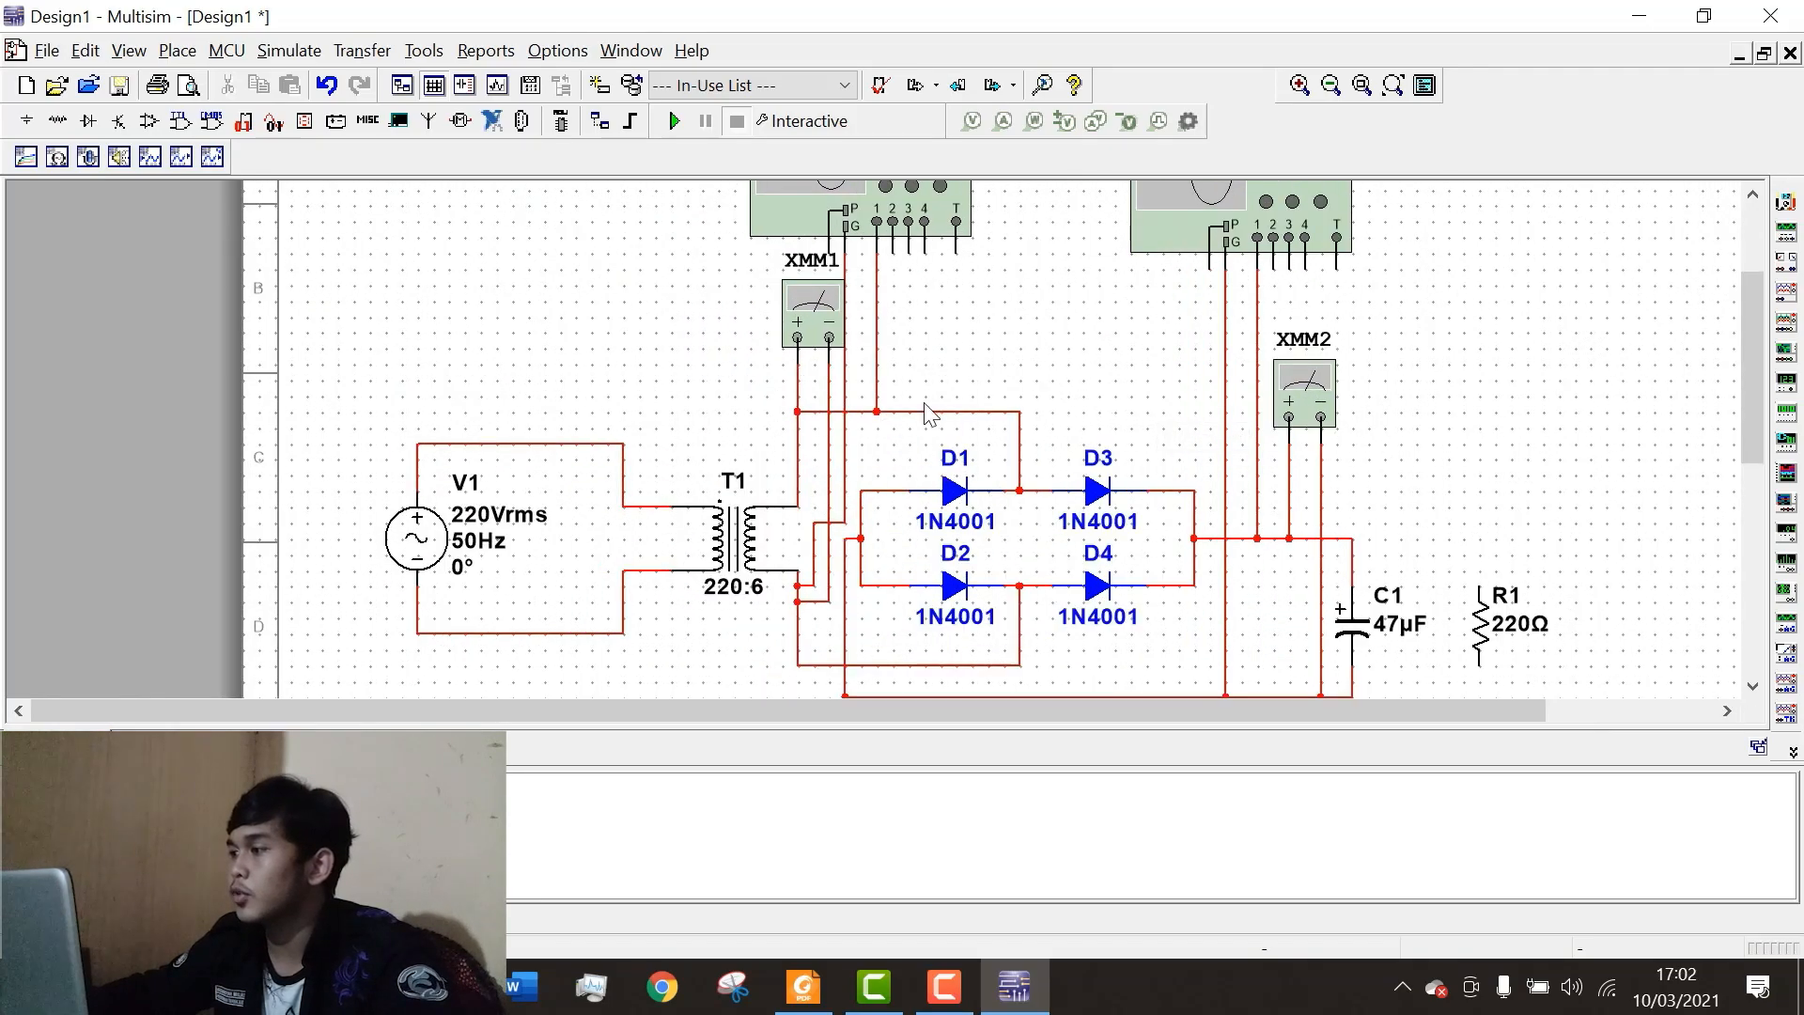
click(1785, 230)
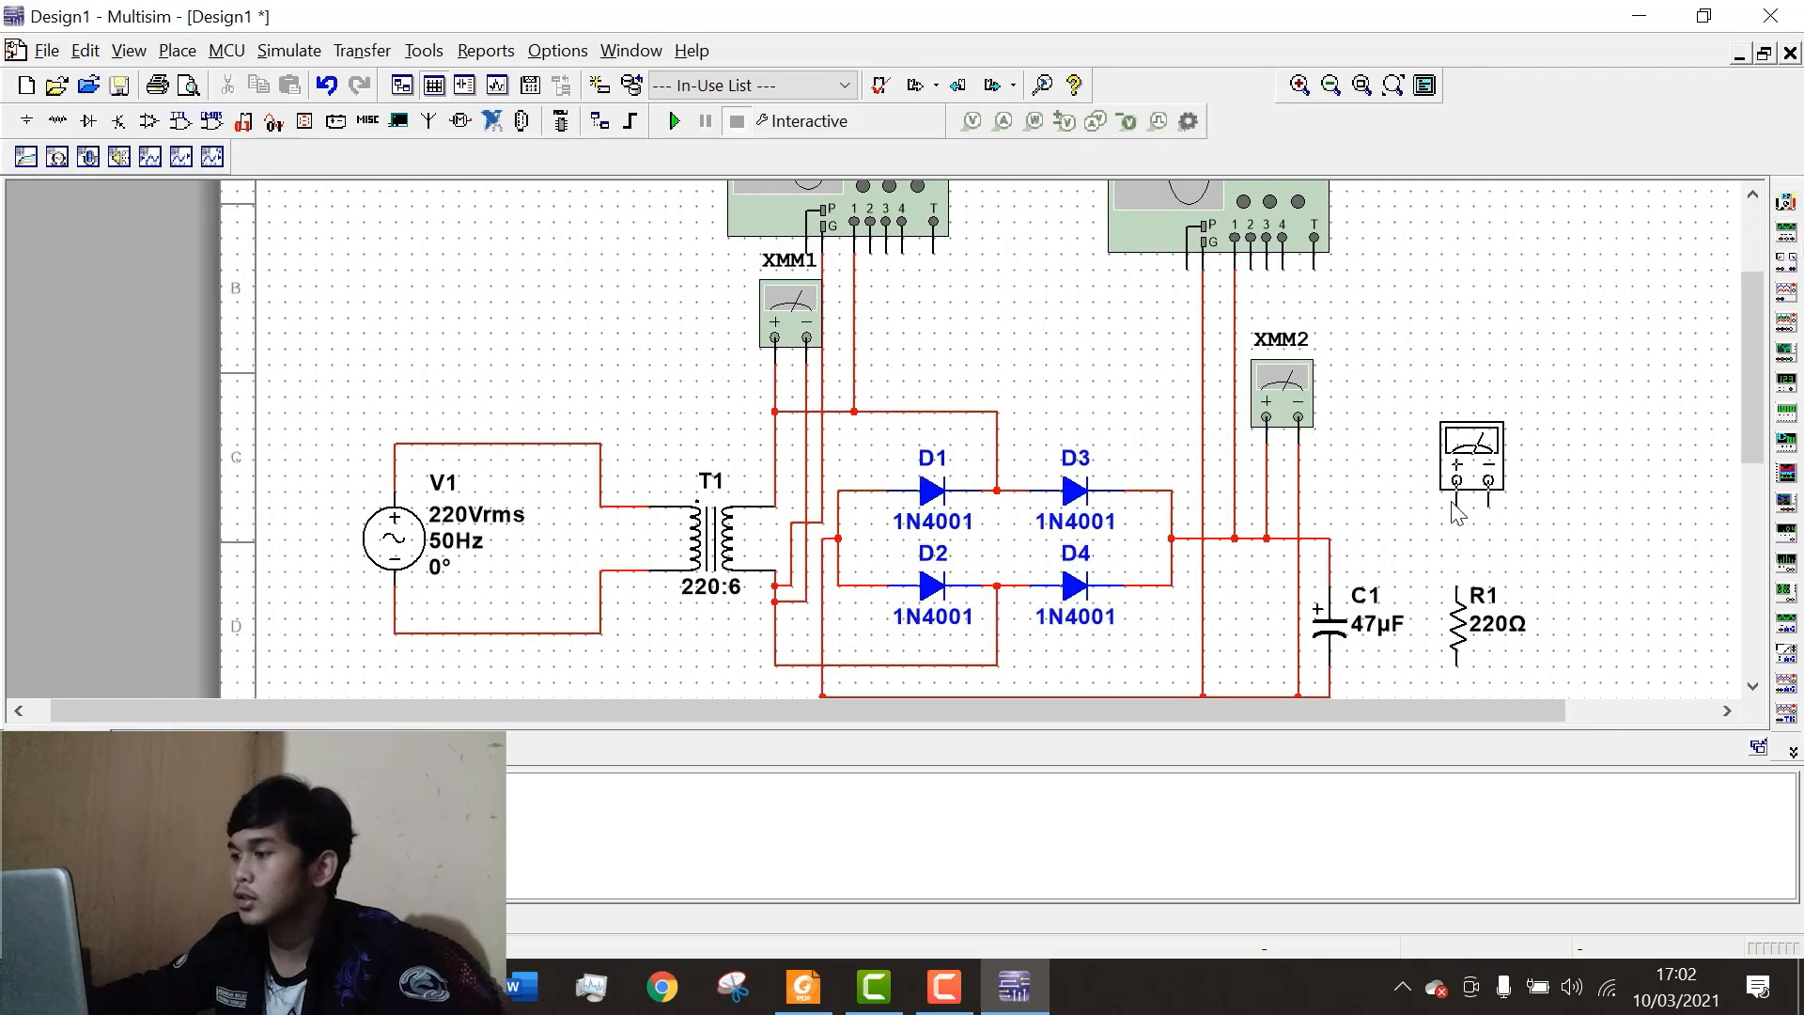
click(1456, 423)
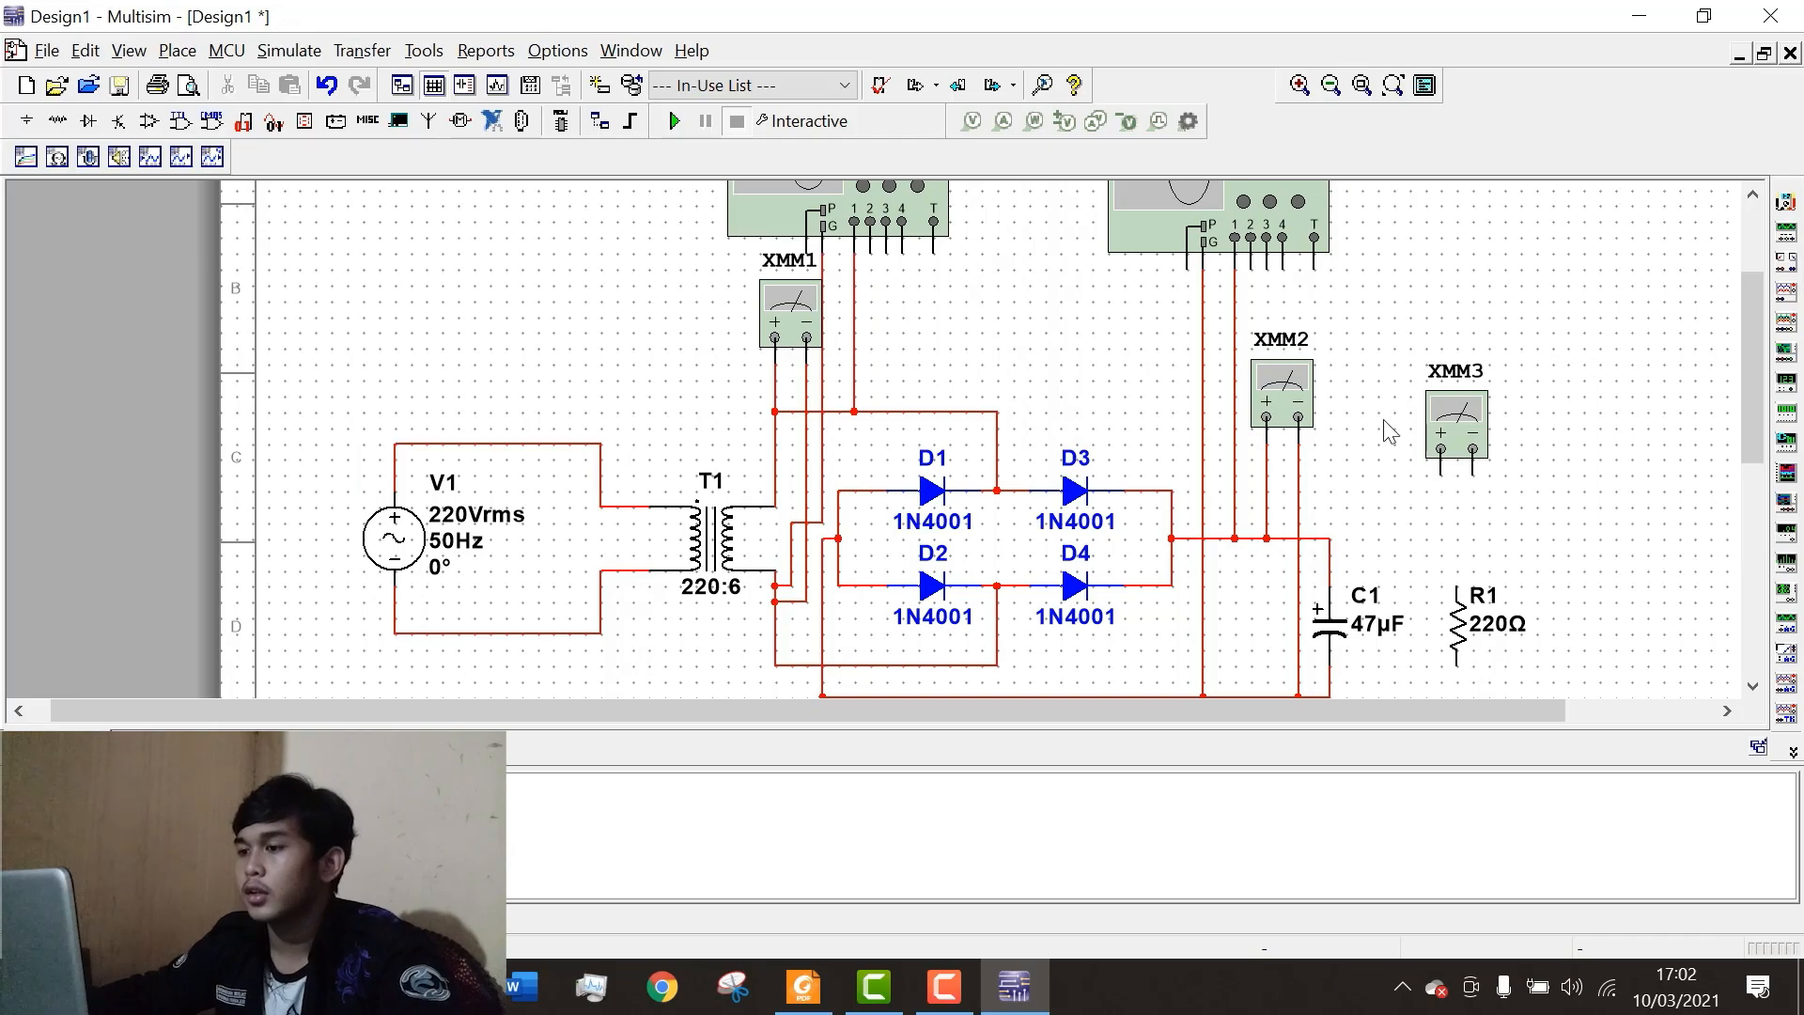
Run the interactive simulation and shift the first multimeter slightly away from the first oscilloscope's ground wire.
scroll(1381, 423, down, 2)
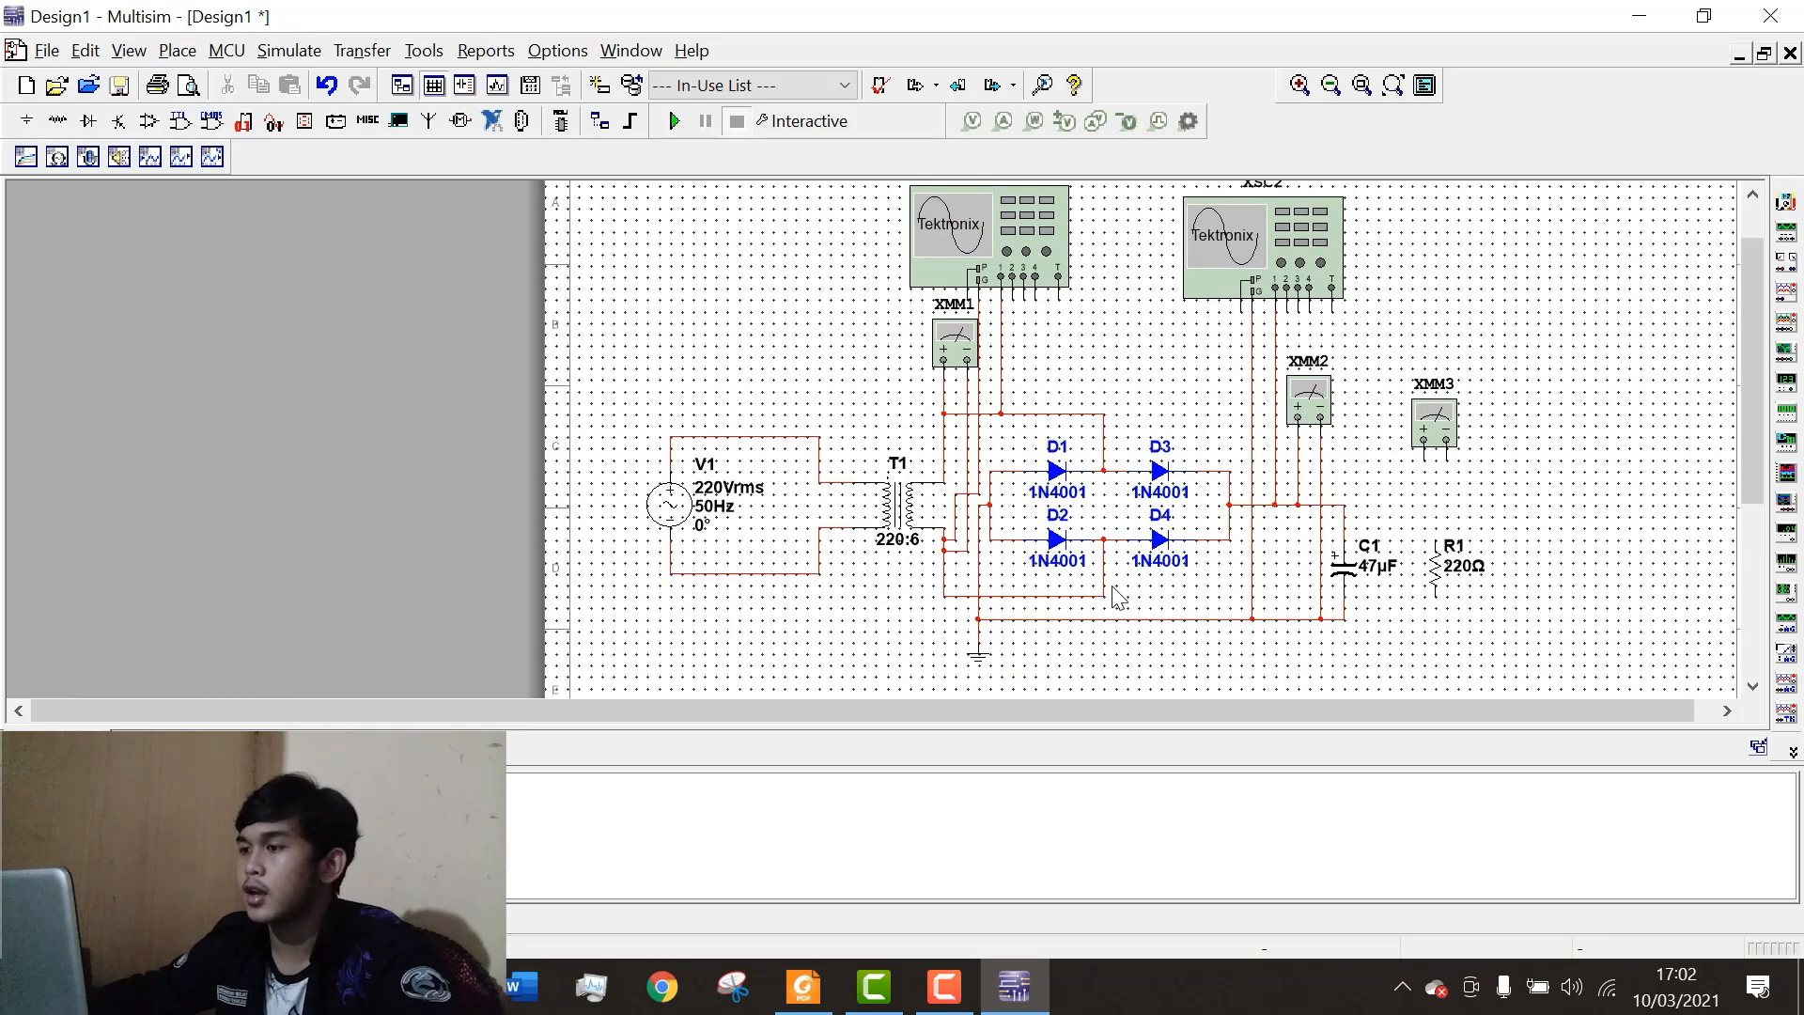
scroll(1165, 634, down, 1)
scroll(979, 323, up, 2)
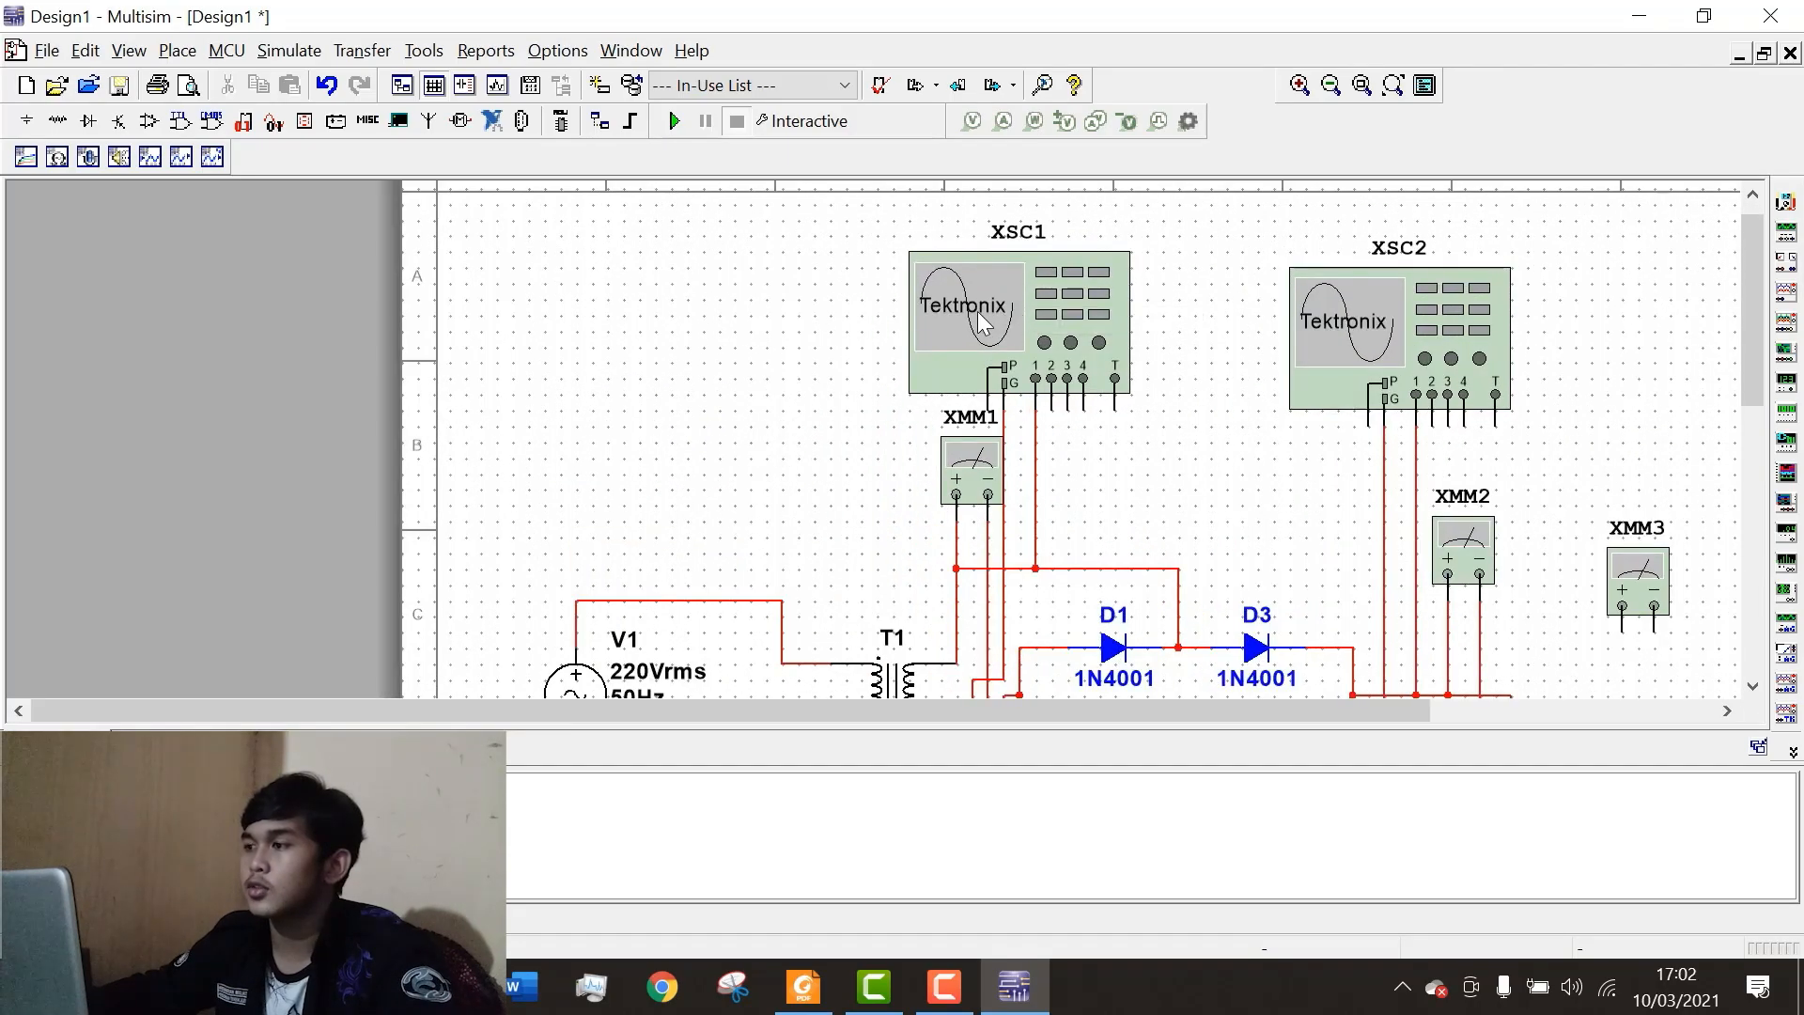
scroll(982, 235, down, 1)
scroll(986, 202, down, 1)
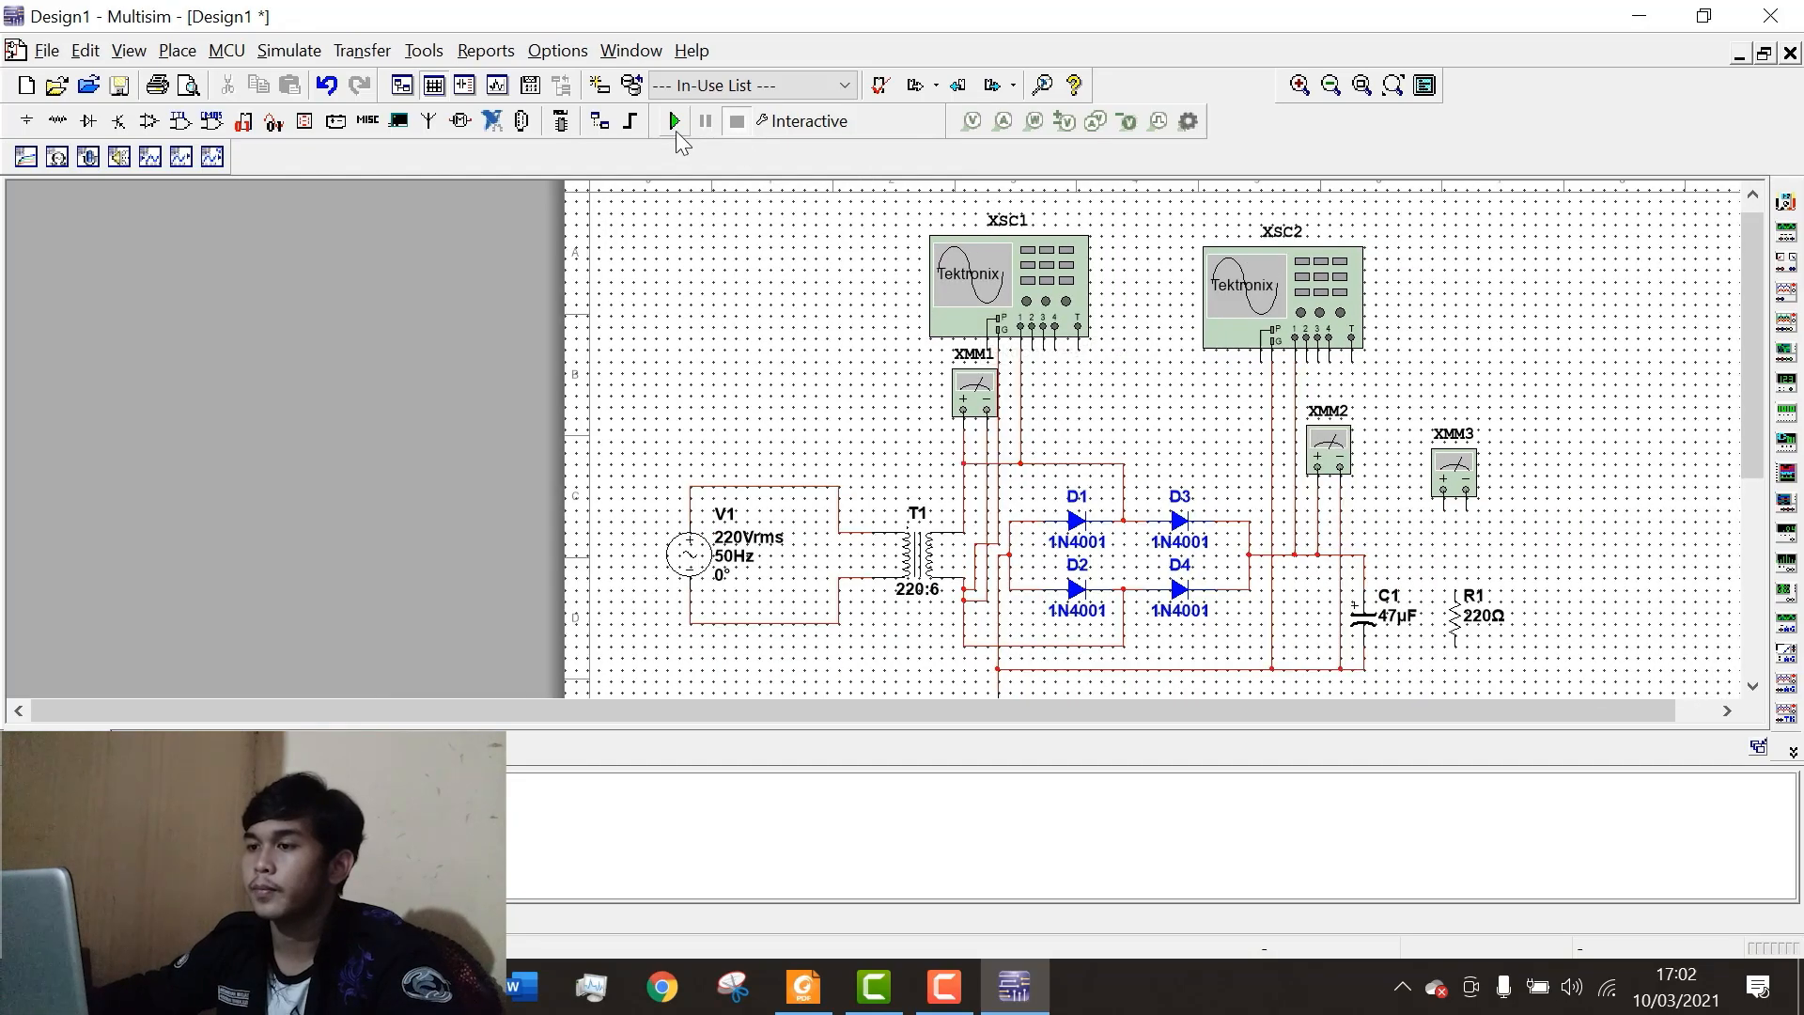
click(676, 131)
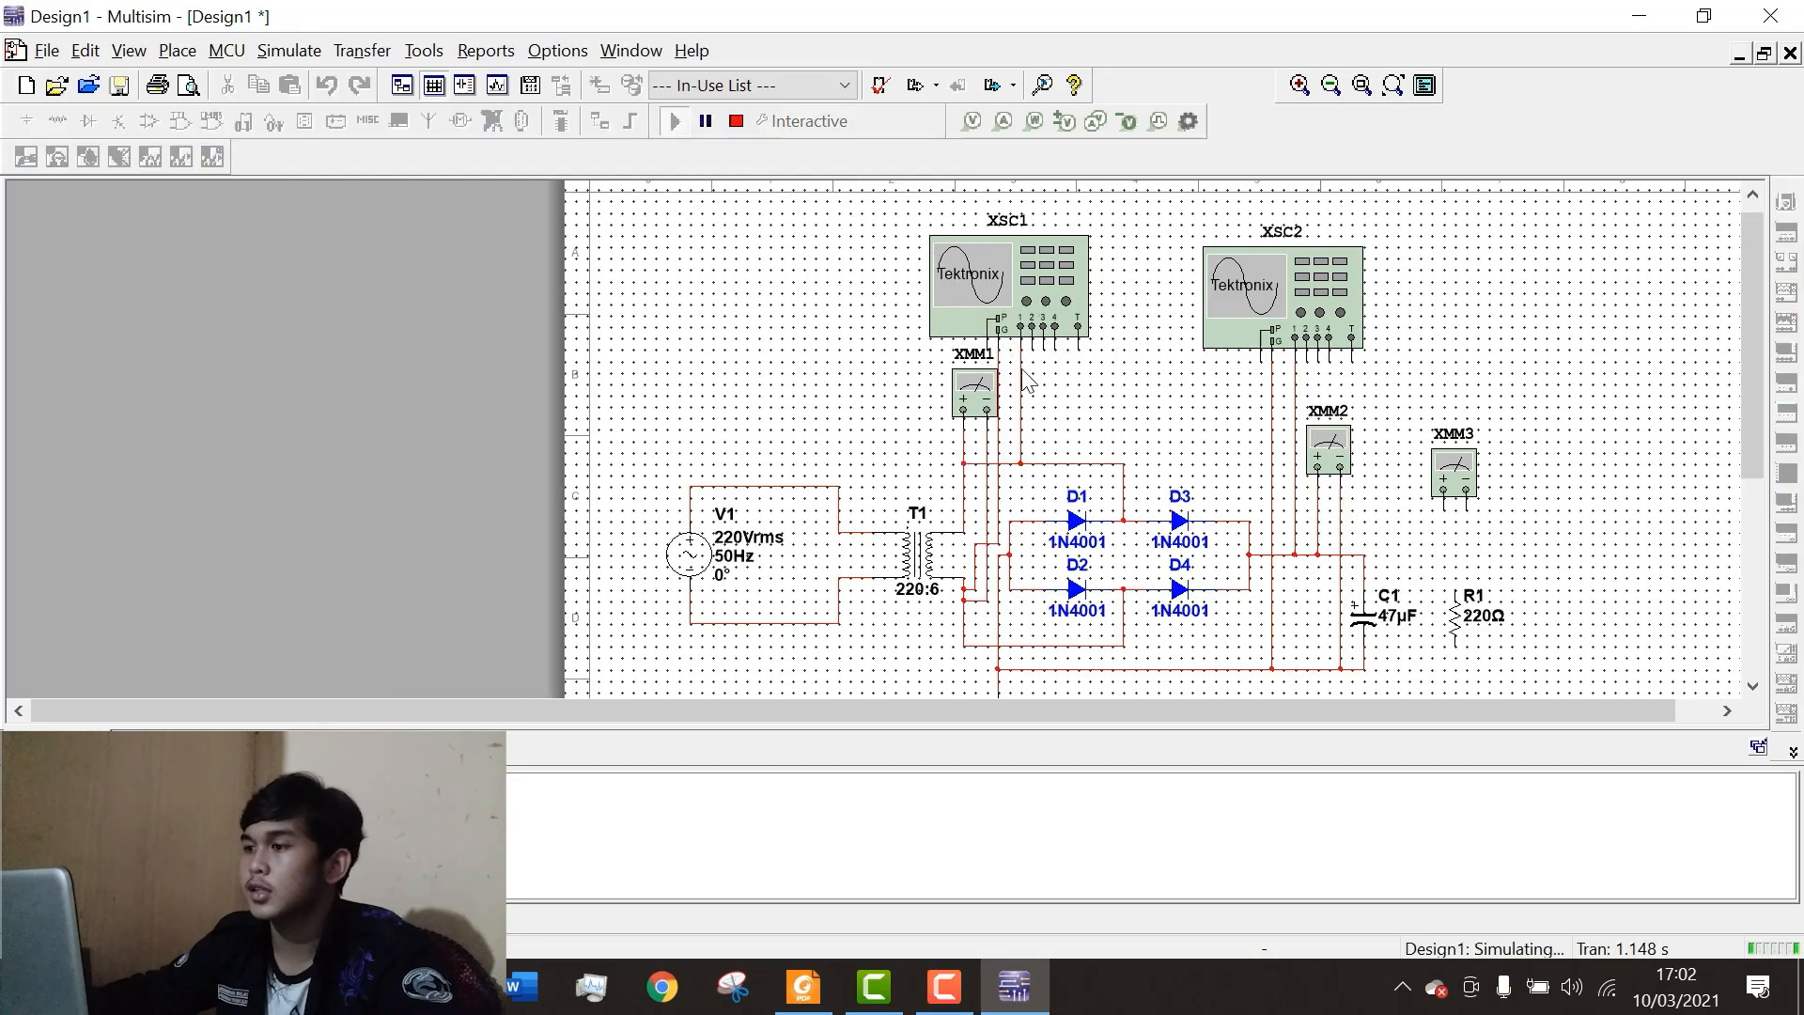
scroll(1027, 380, up, 1)
scroll(981, 422, up, 3)
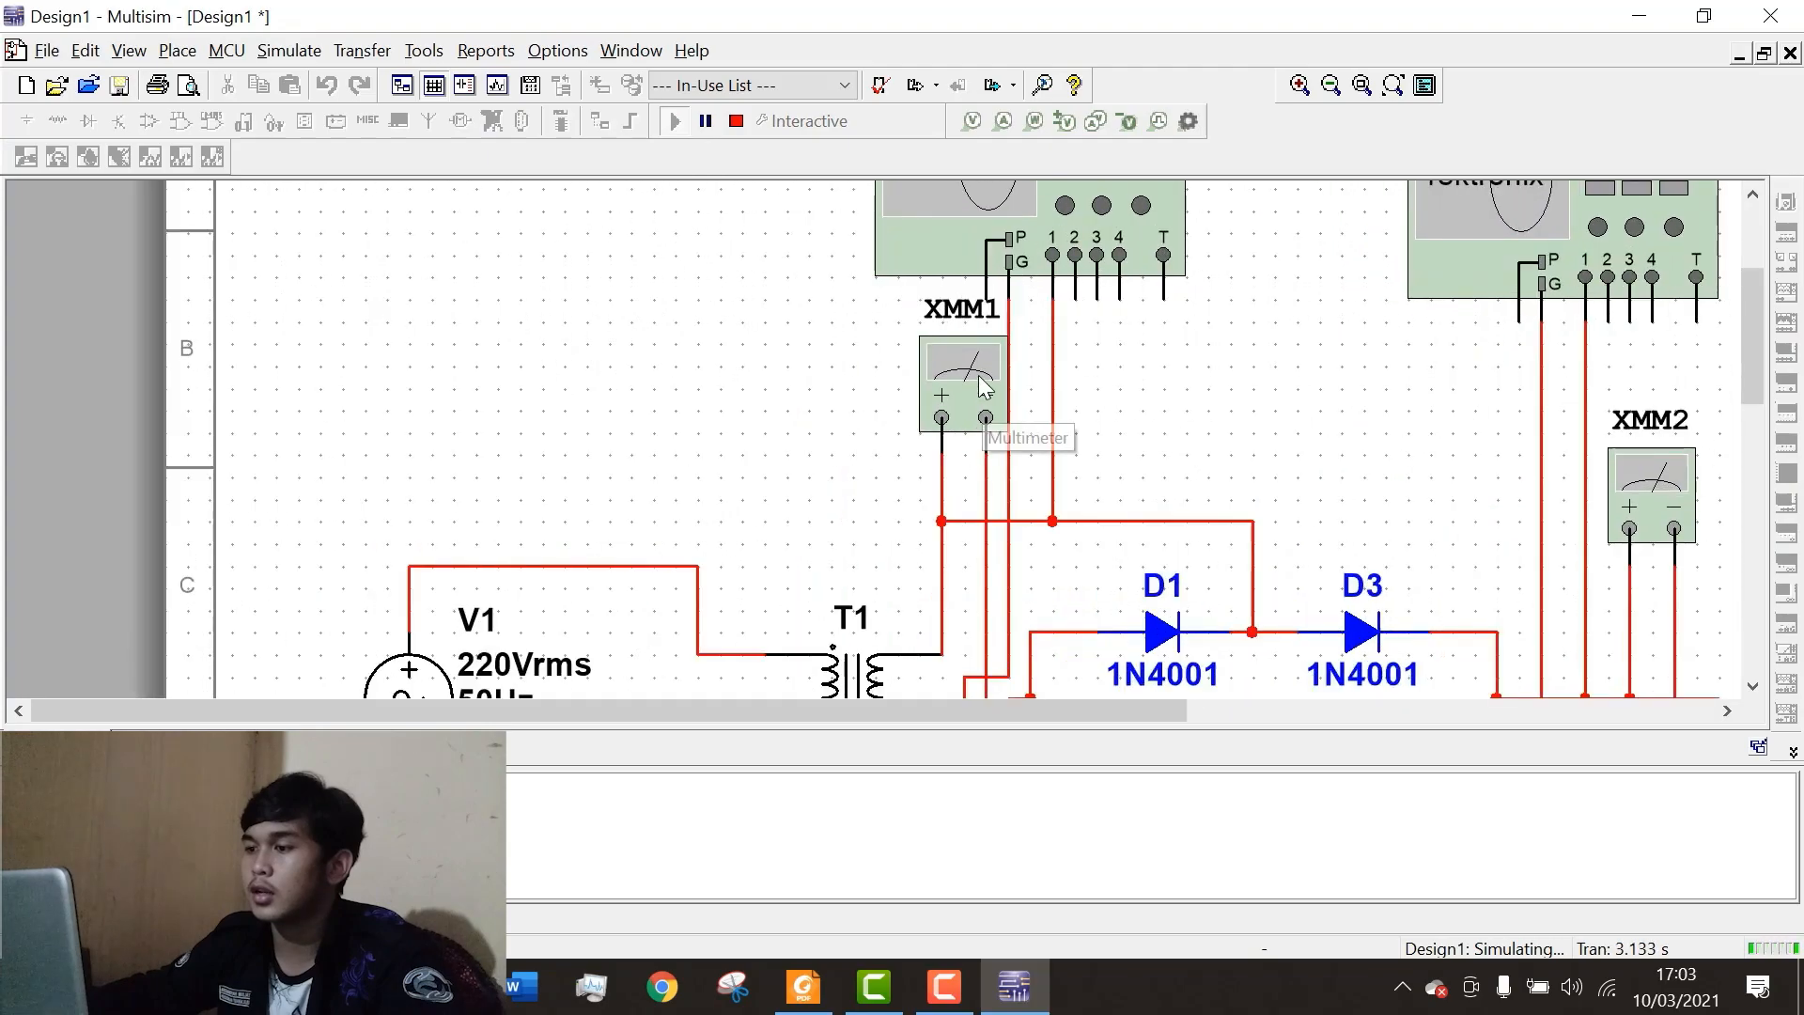
drag(982, 423, 937, 396)
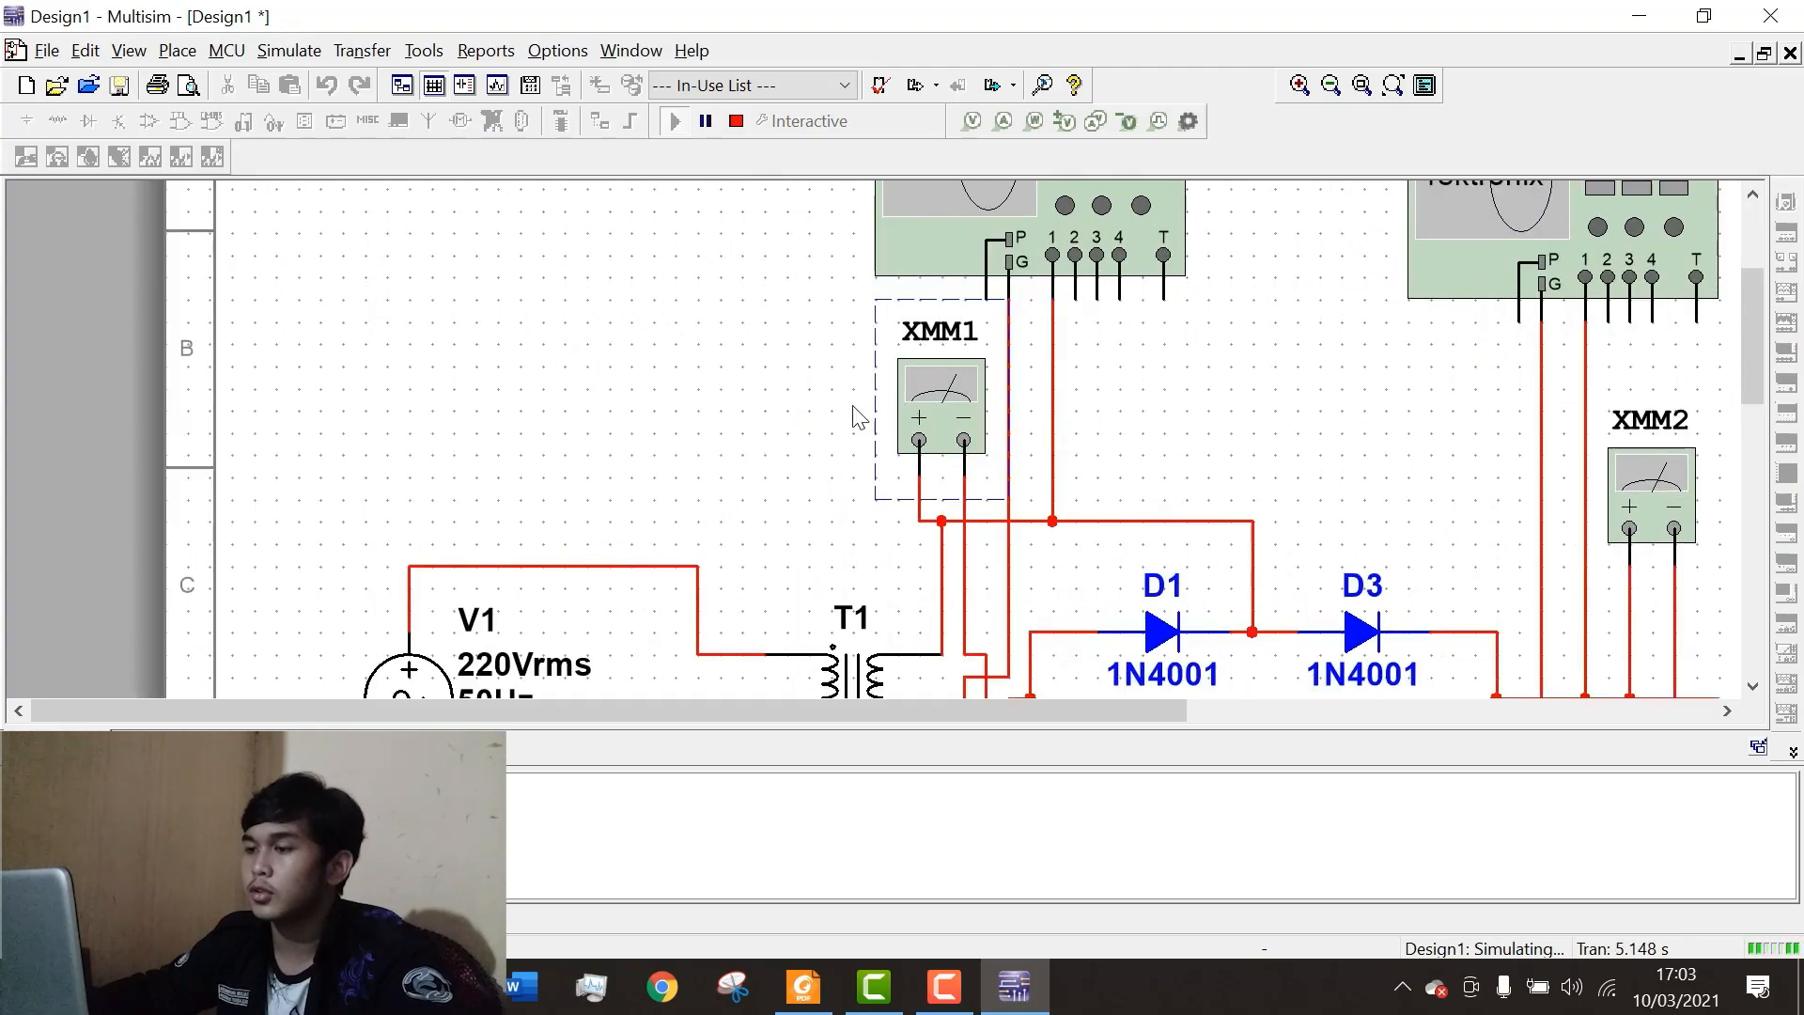
Open multimeter XMM1, set it to AC voltage, and place its readout beside the meter to read T1's secondary.
double_click(951, 389)
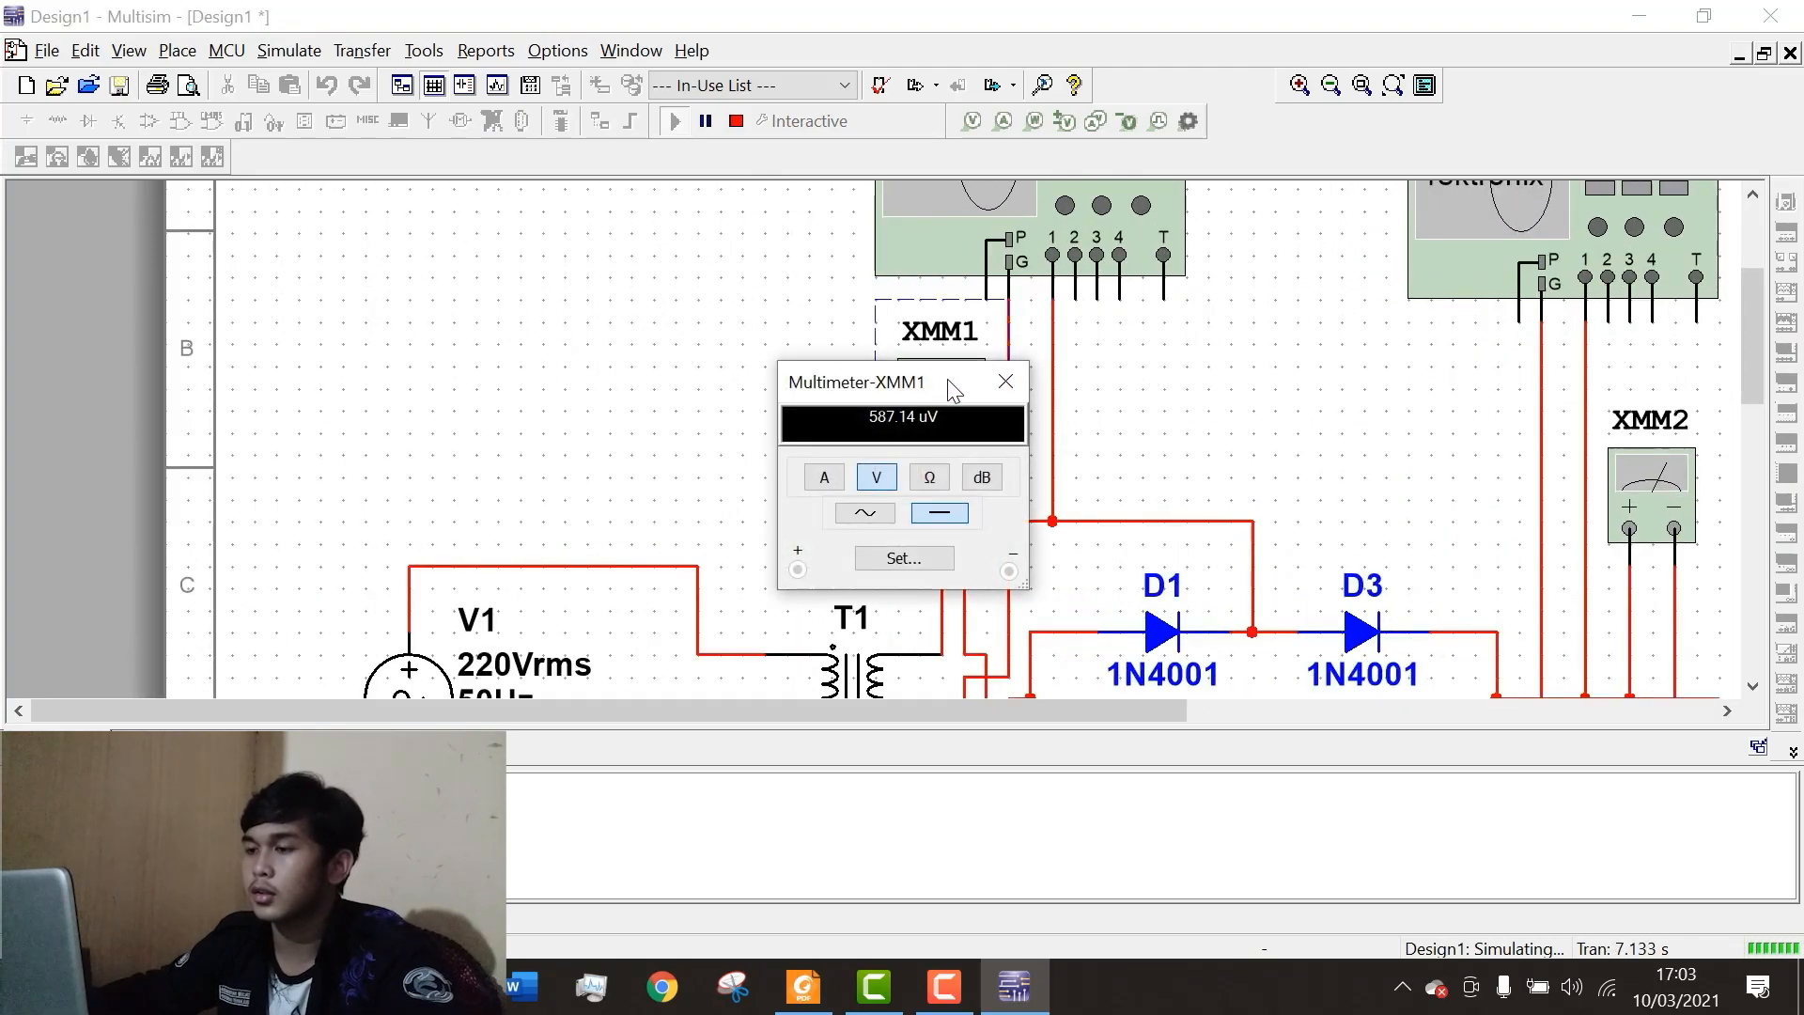
drag(943, 381, 742, 315)
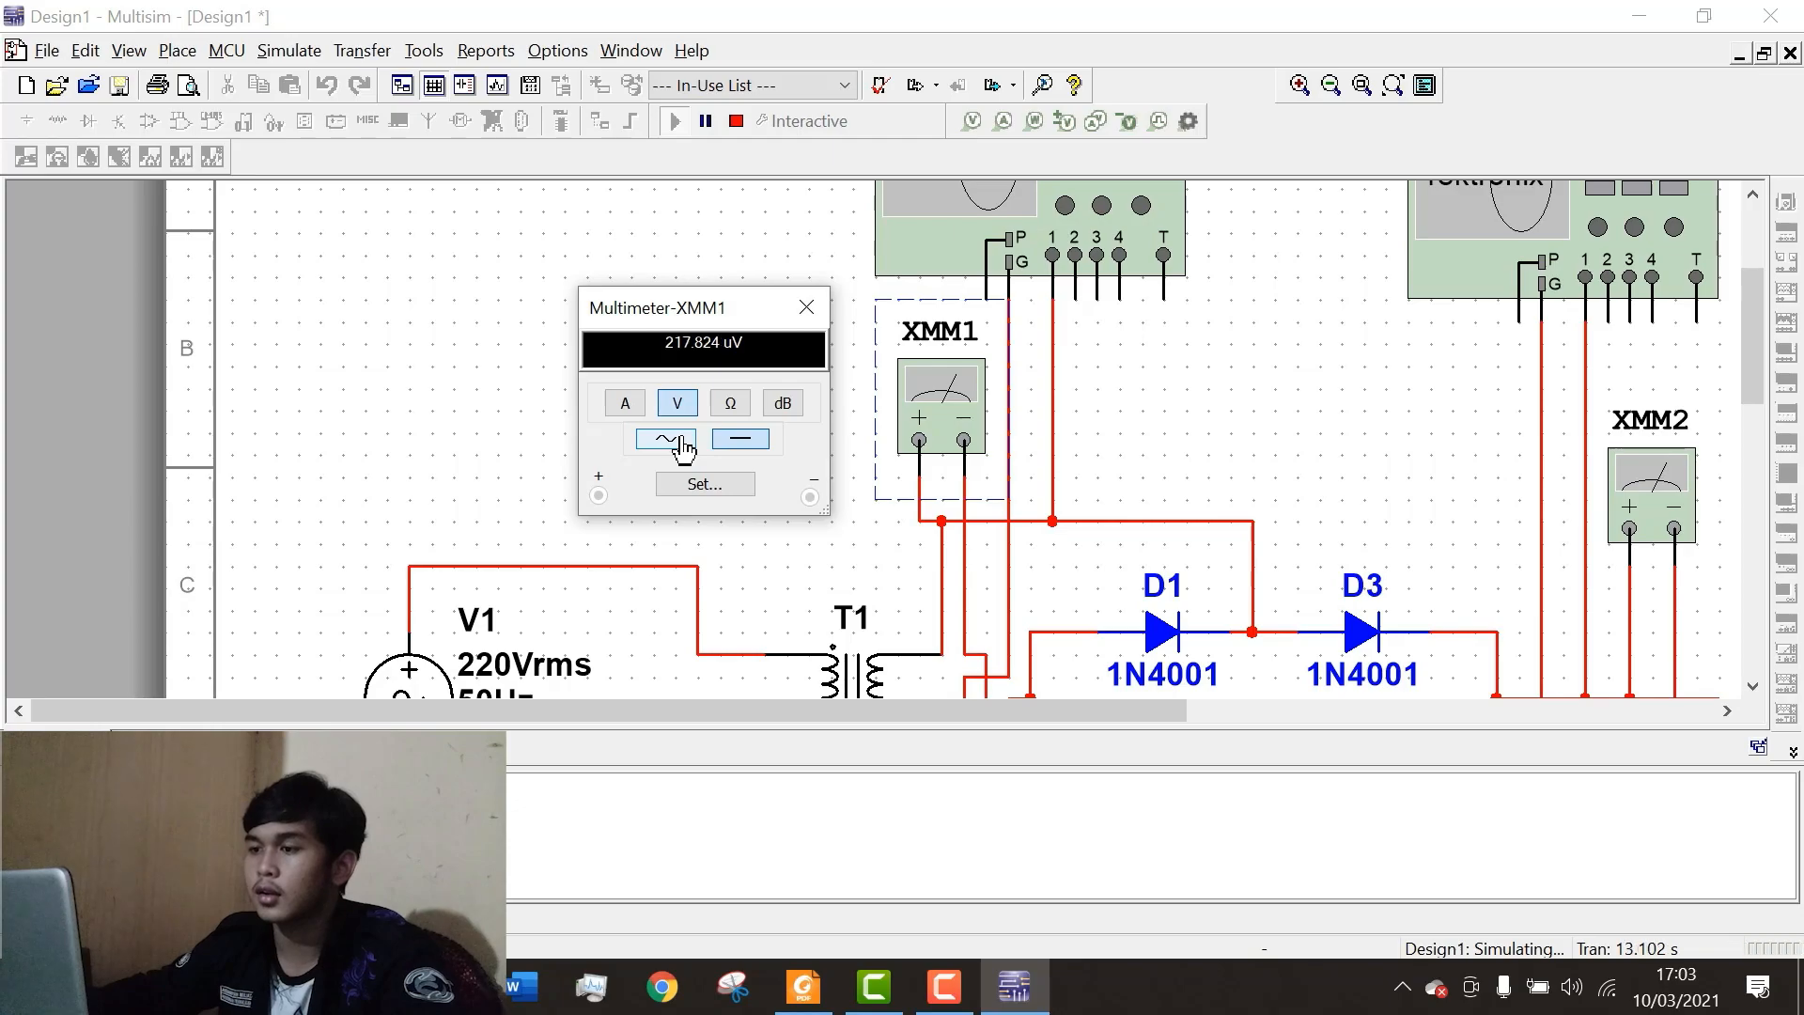
click(676, 441)
drag(728, 308, 756, 259)
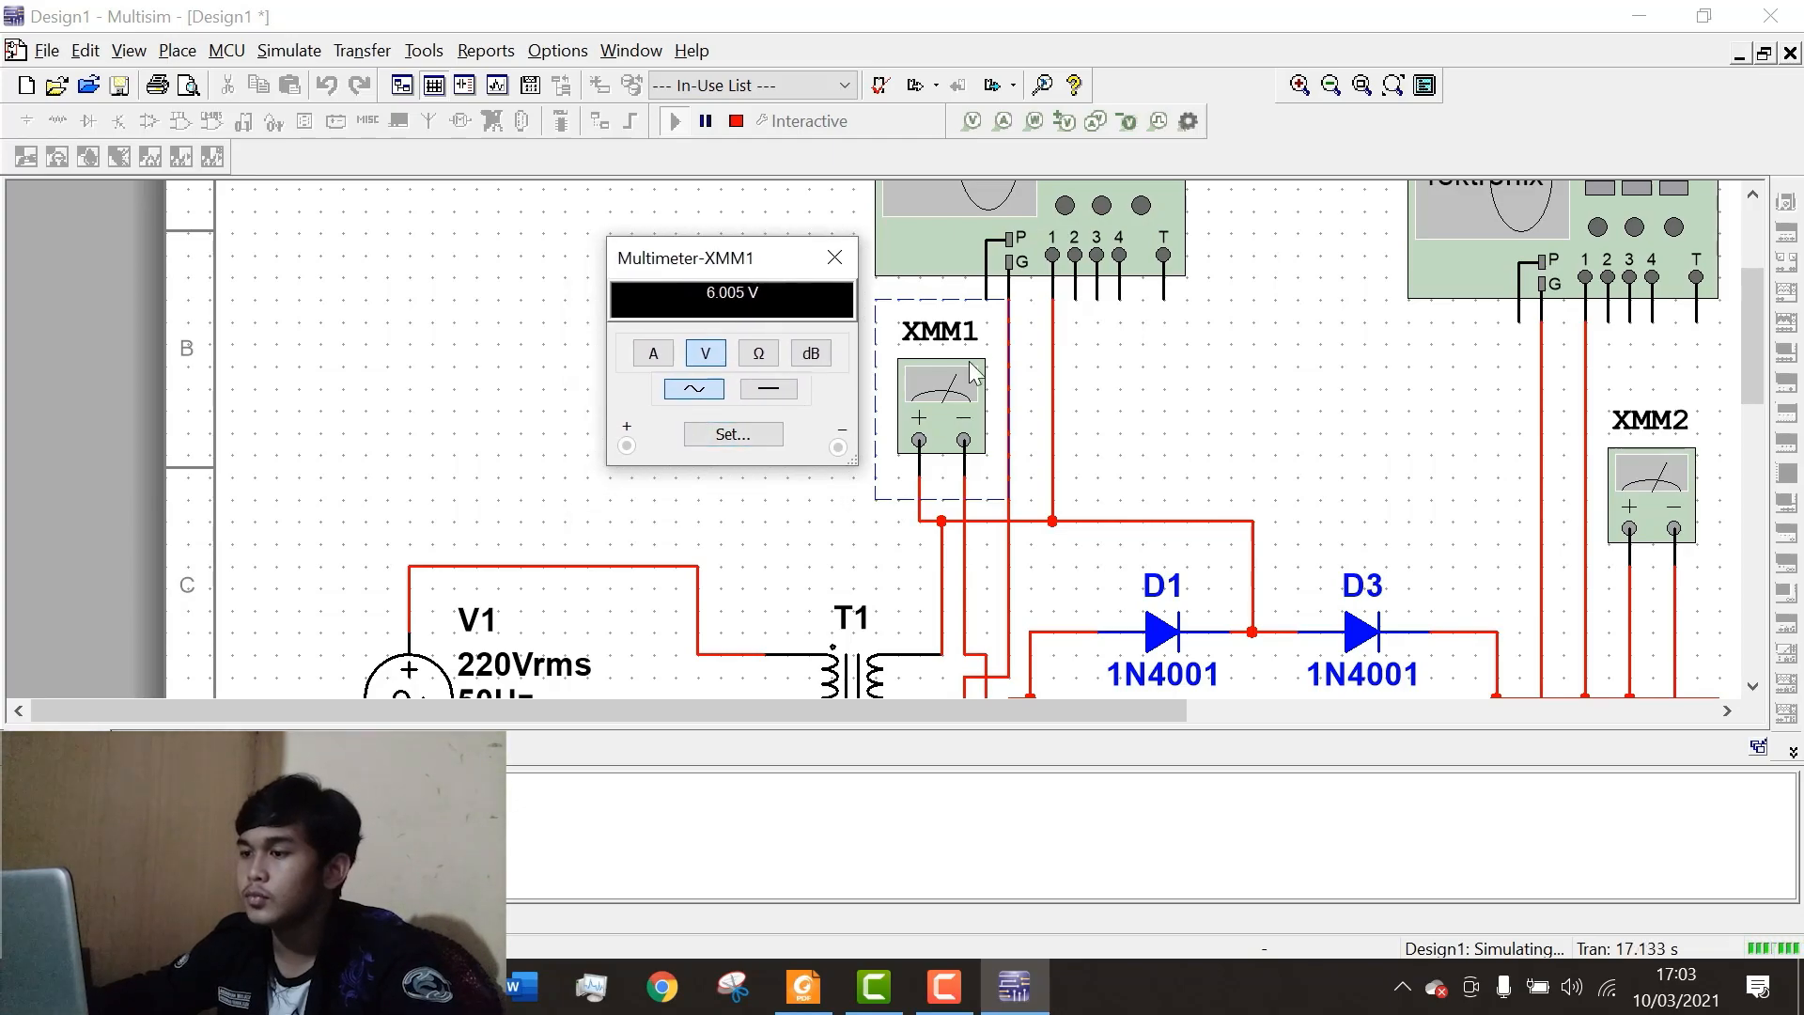
scroll(883, 580, down, 3)
scroll(973, 587, up, 4)
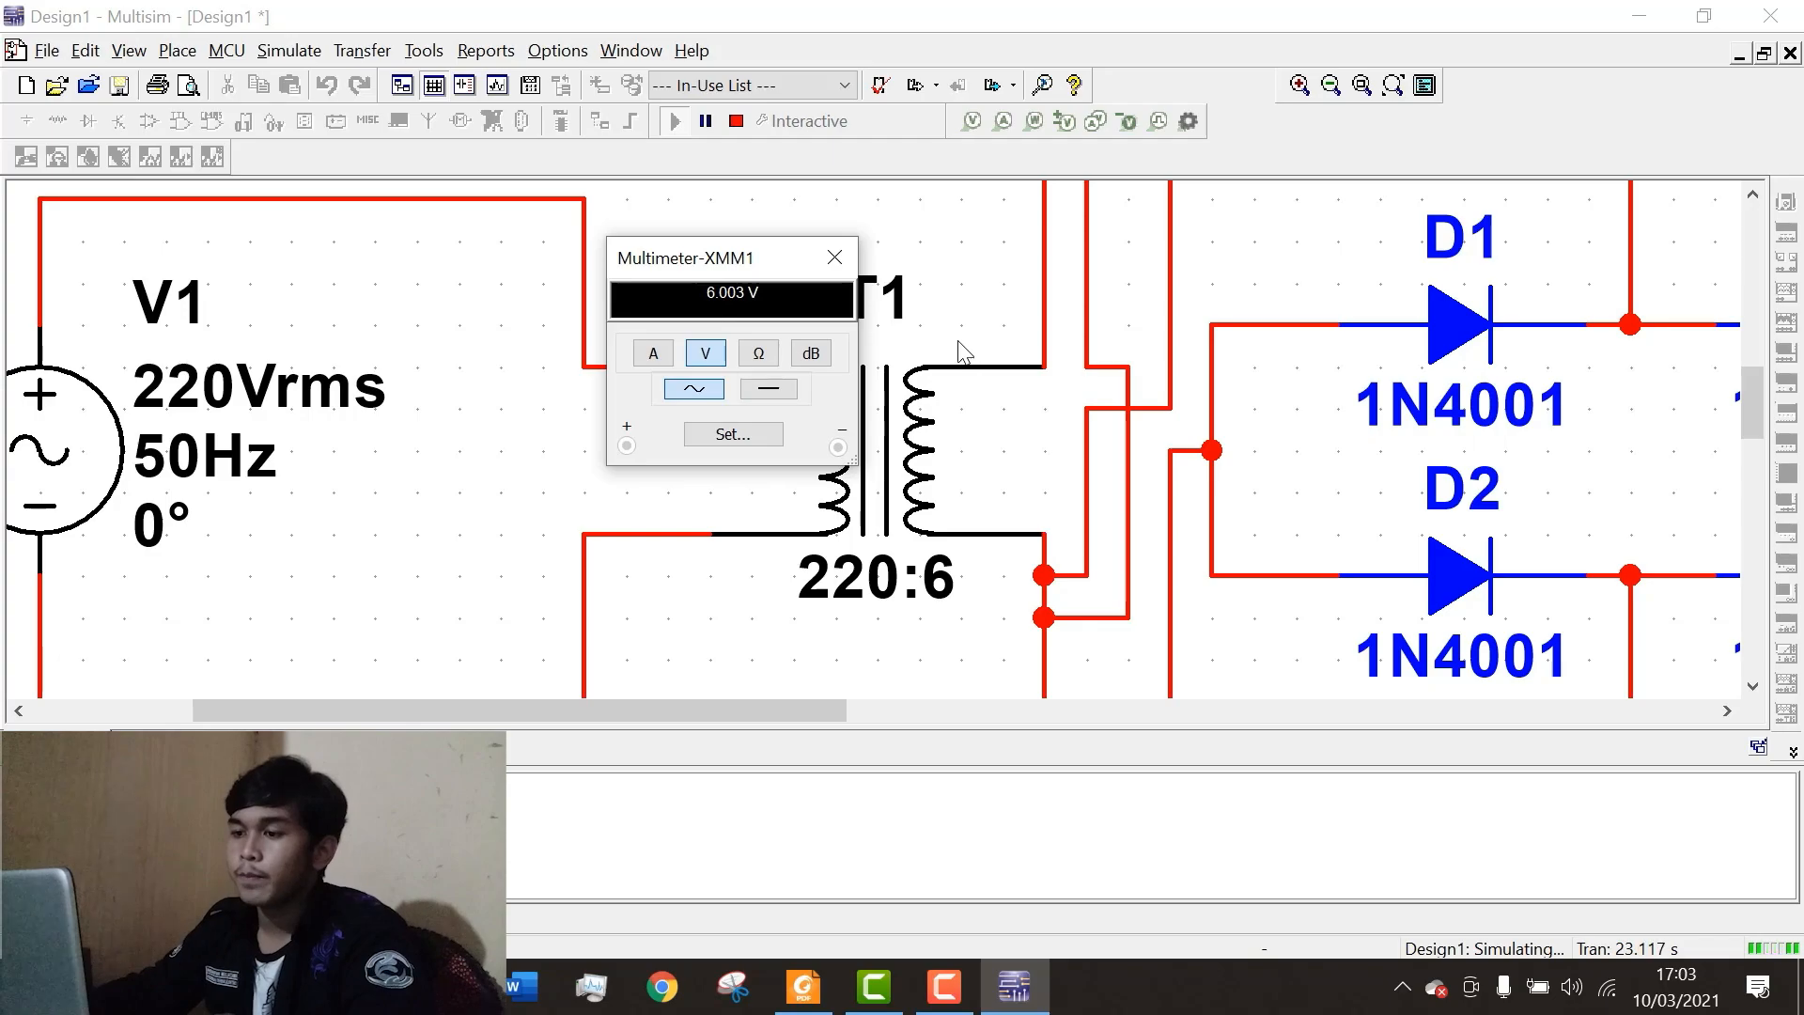
scroll(1004, 530, down, 3)
drag(760, 259, 831, 229)
scroll(998, 324, up, 3)
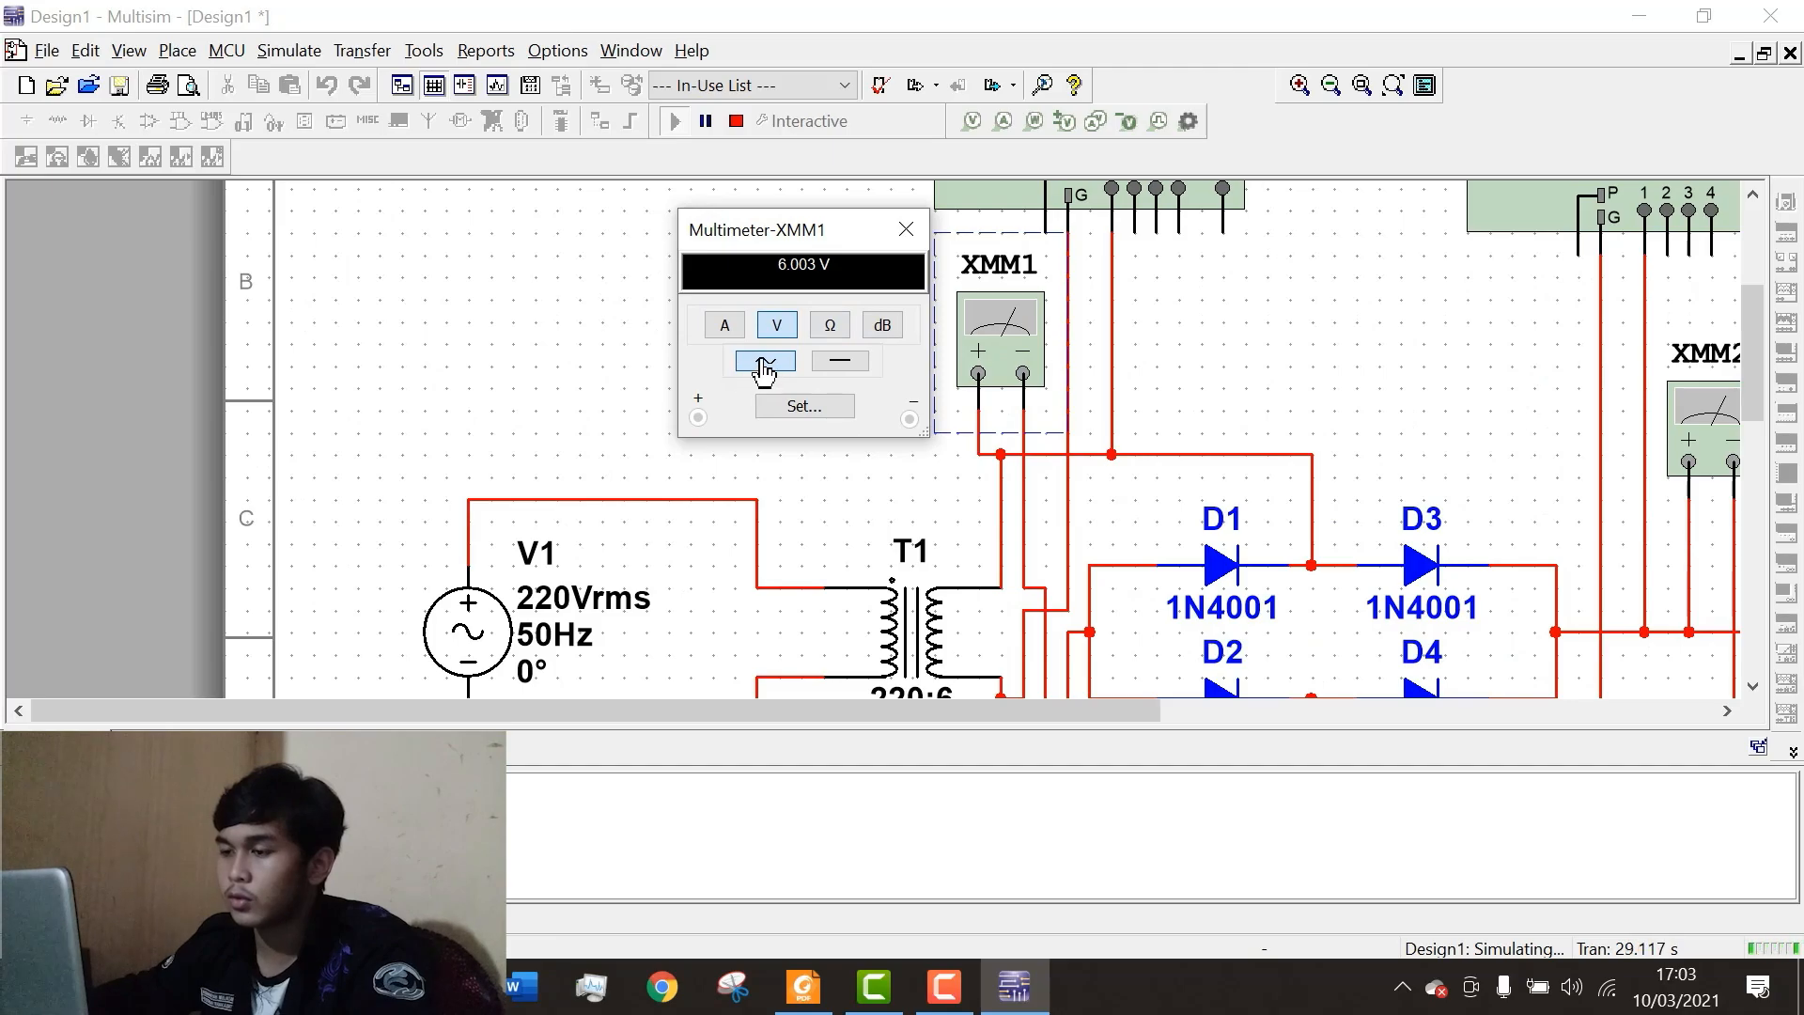
Compare XMM1's DC and AC voltage readings, leaving it on AC, and close its readout.
click(851, 368)
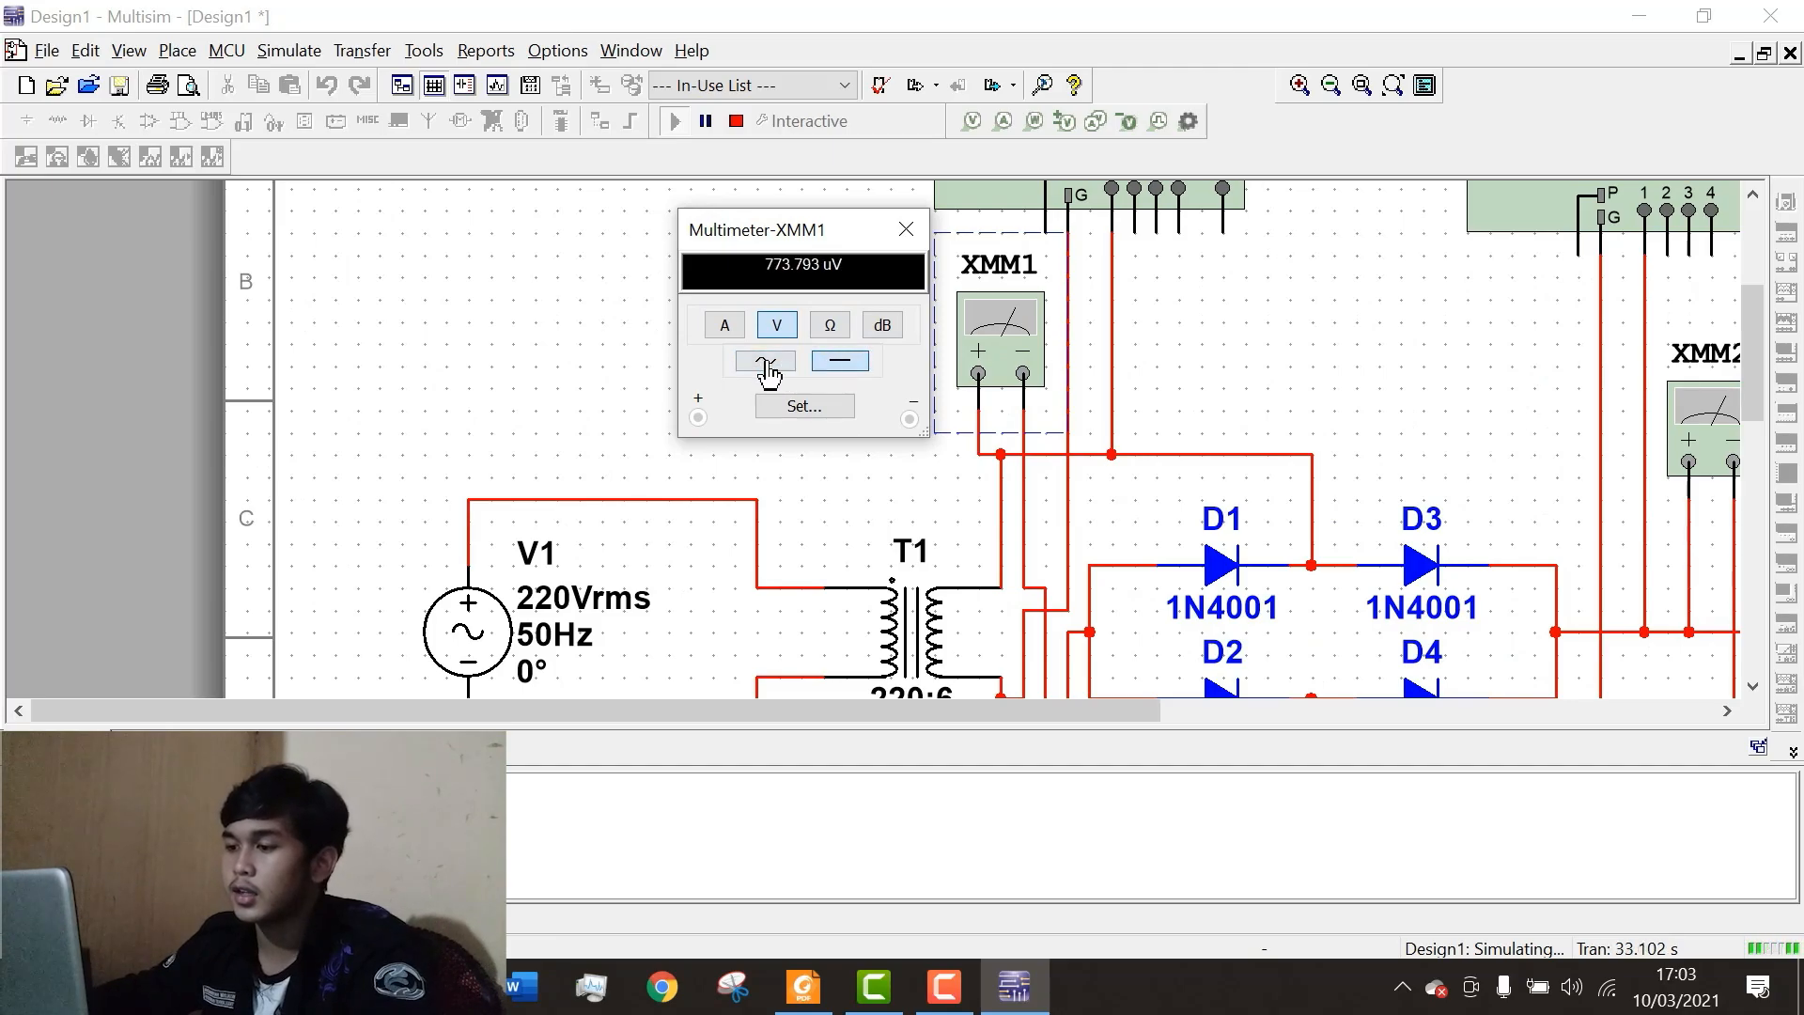
scroll(851, 552, down, 2)
scroll(841, 644, up, 2)
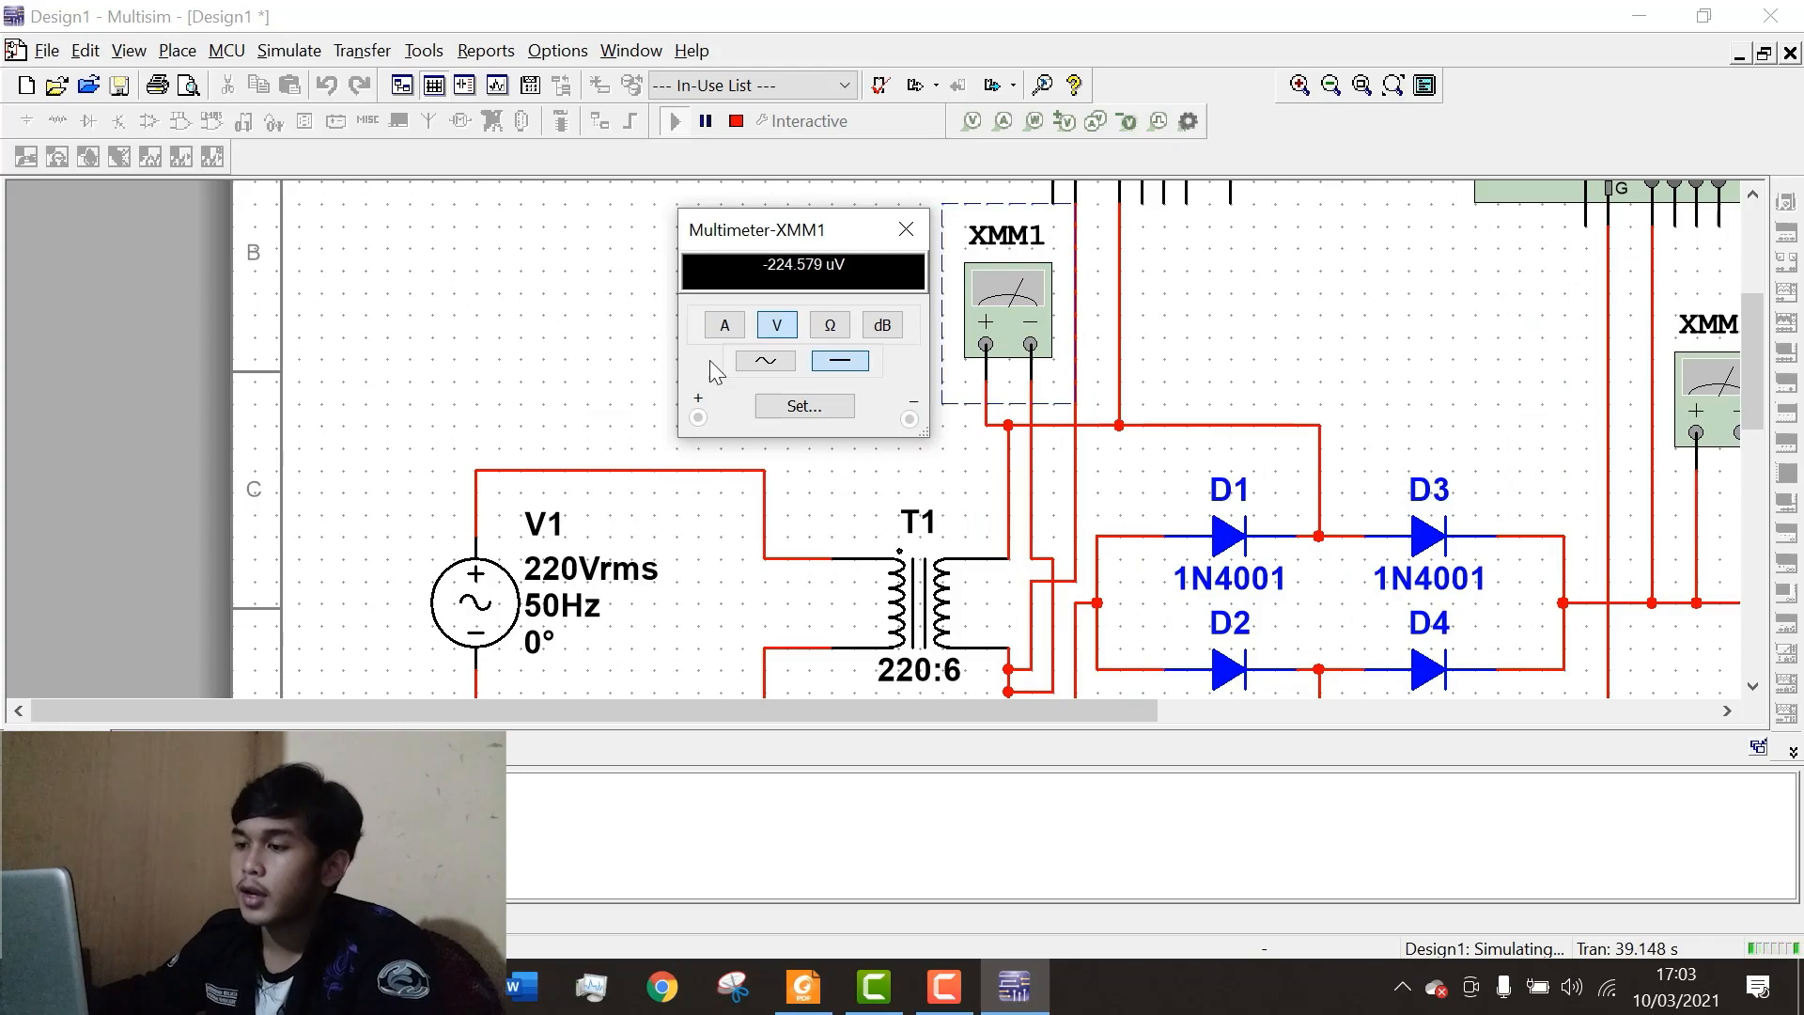
click(781, 361)
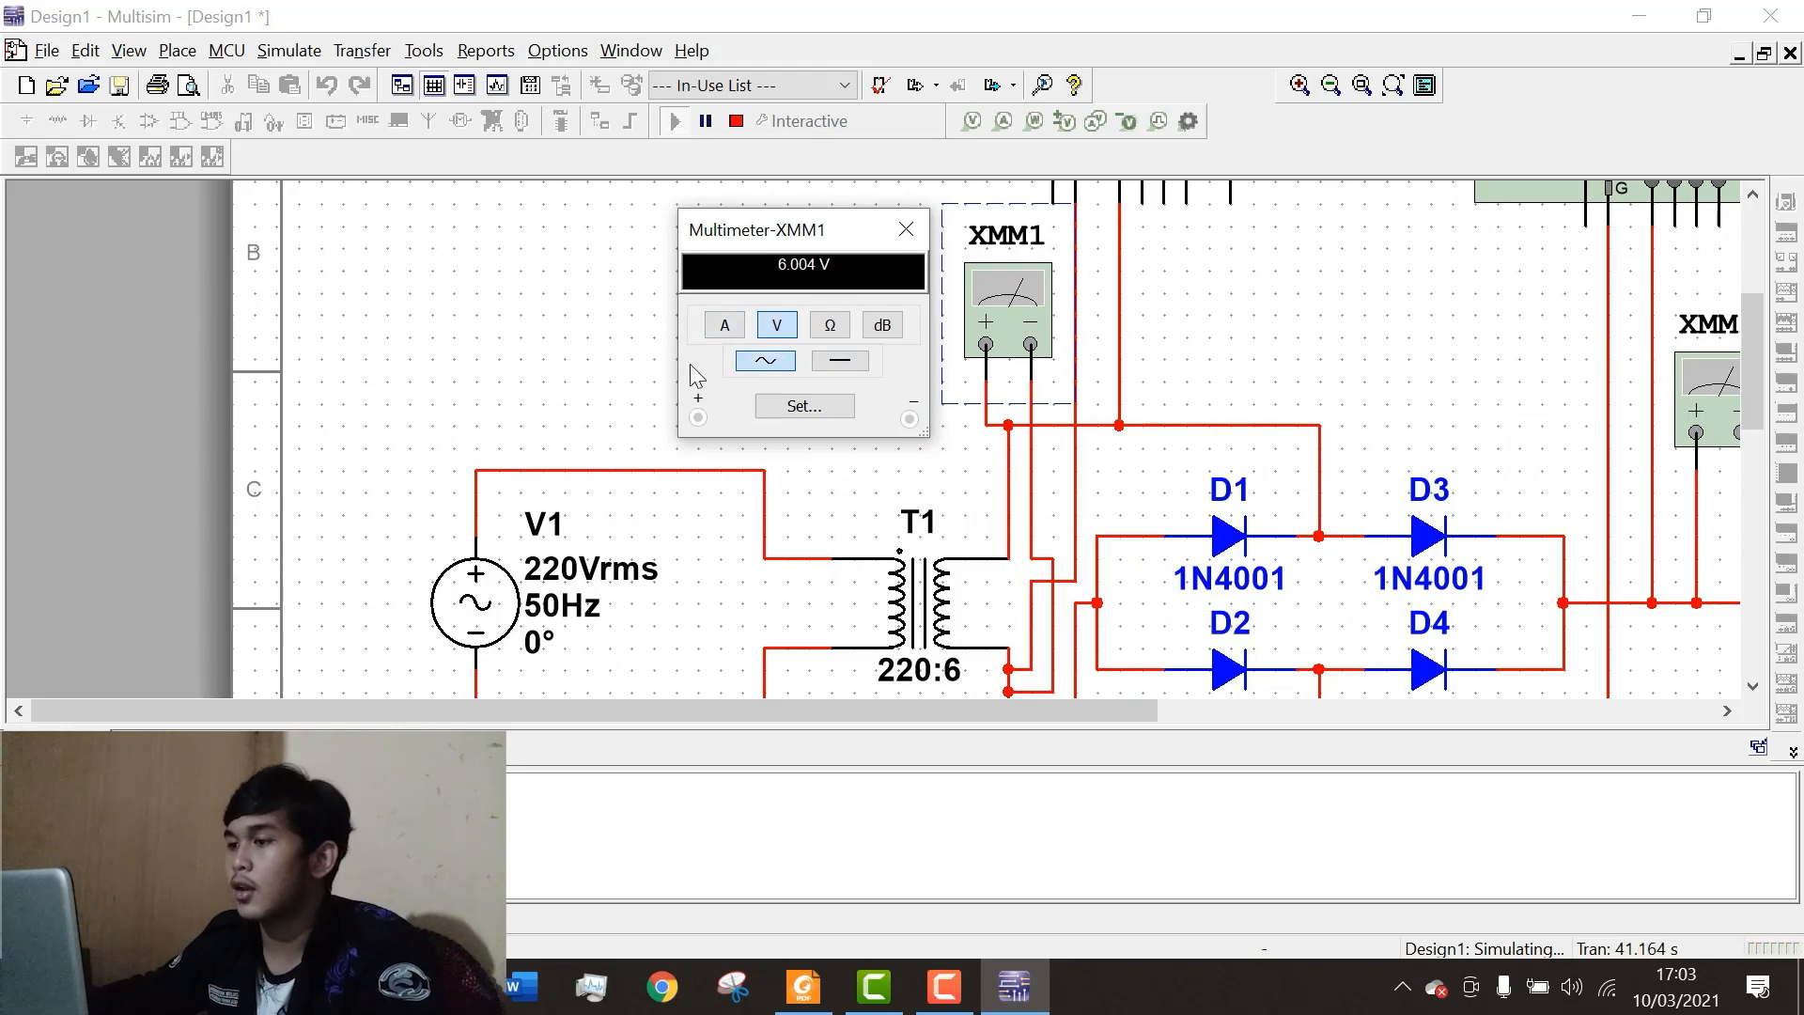
scroll(636, 394, down, 3)
click(904, 230)
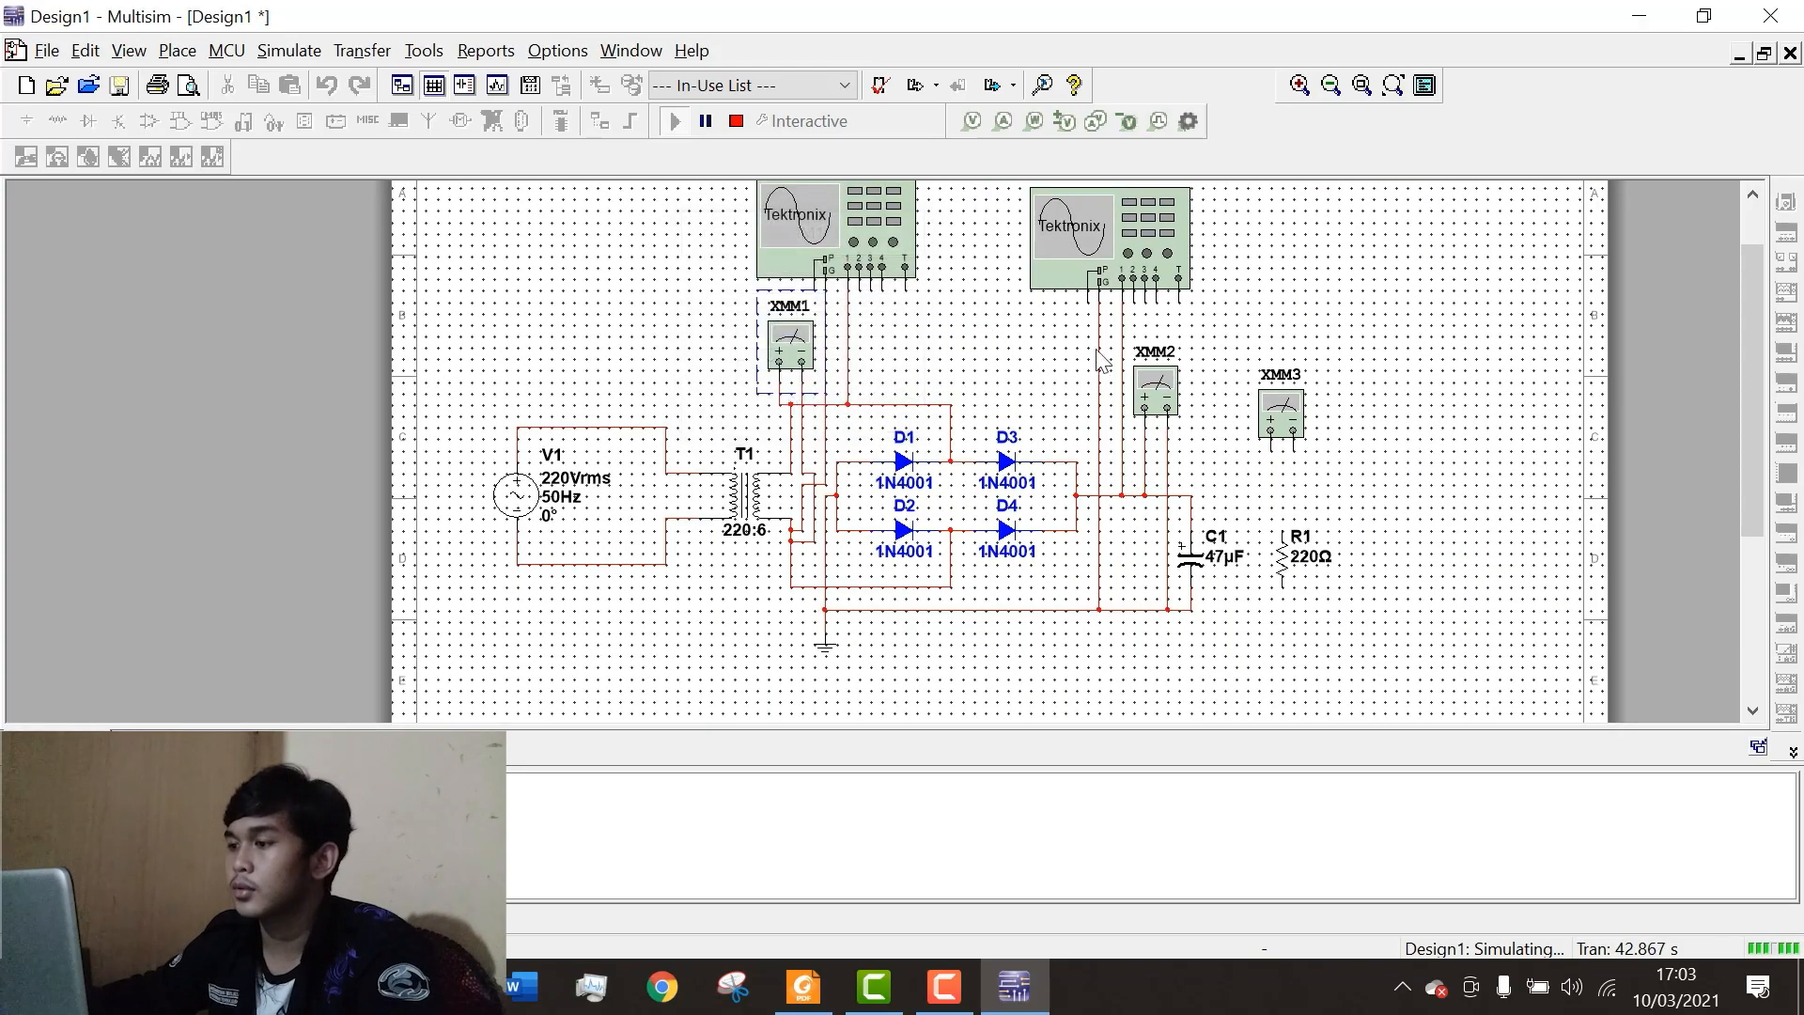
Read the DC voltage across C1 on multimeter XMM2 and close its readout.
scroll(1150, 404, up, 4)
double_click(1167, 374)
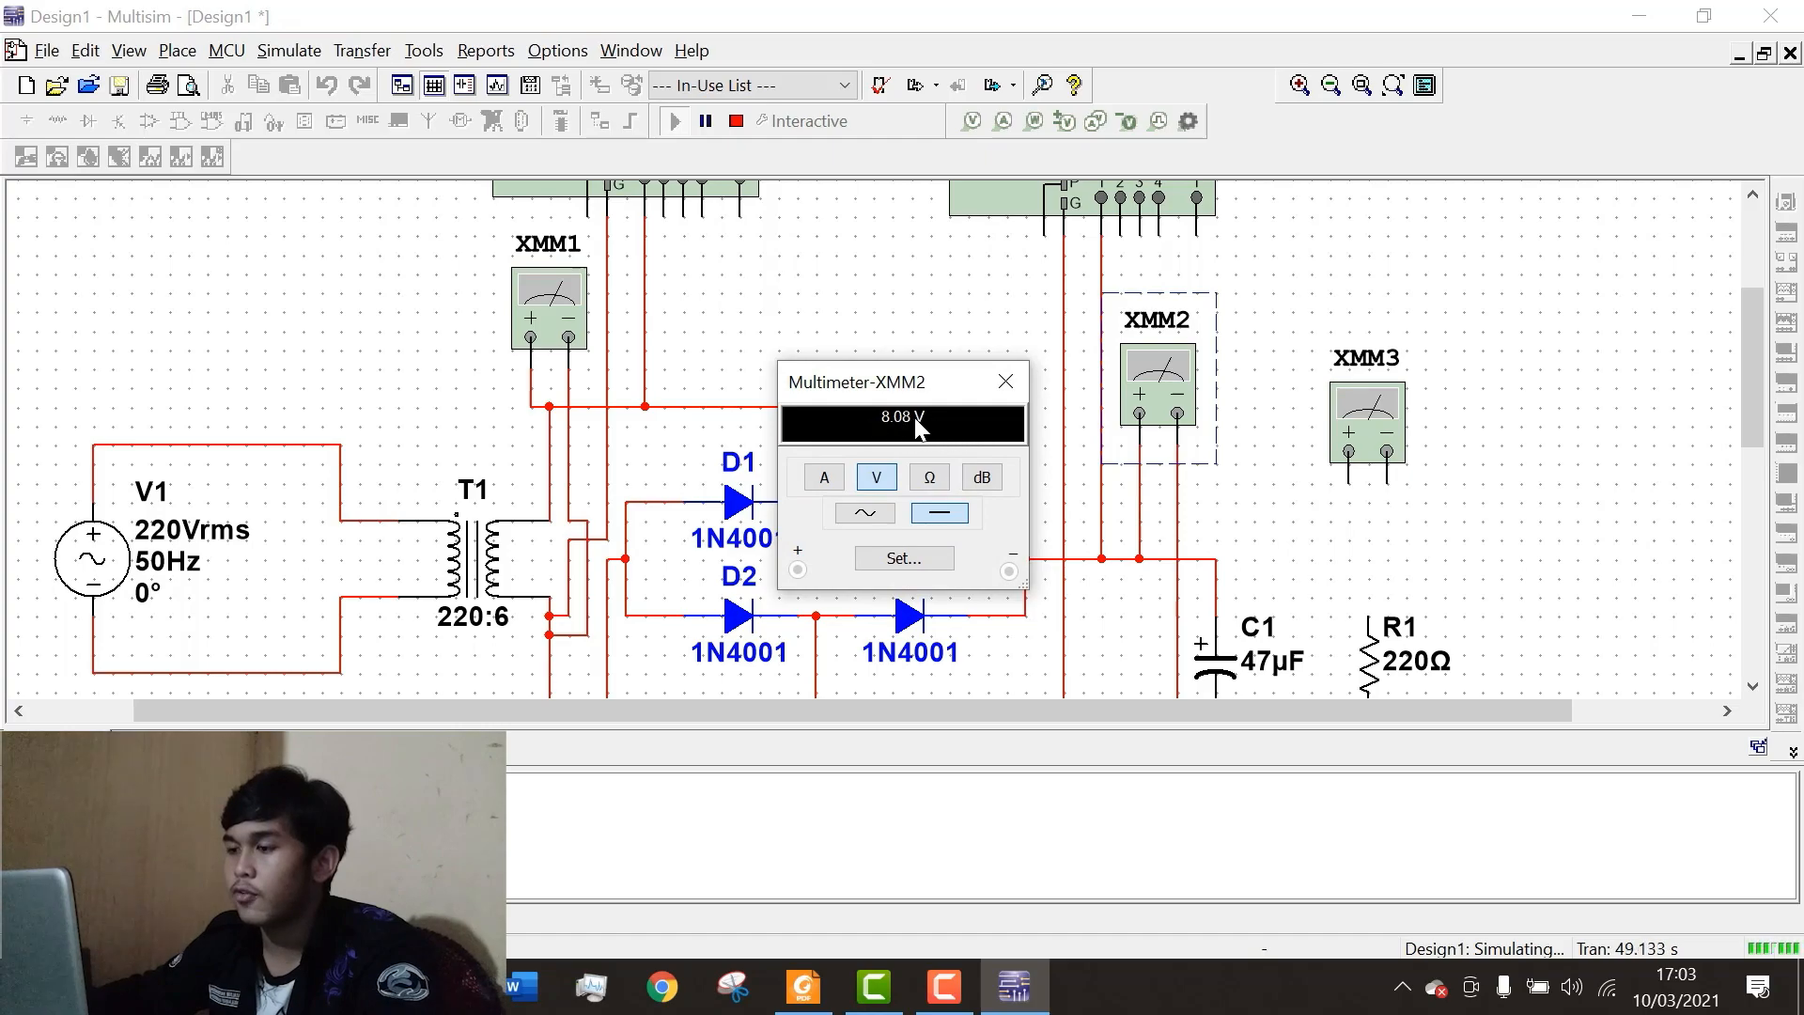
click(989, 392)
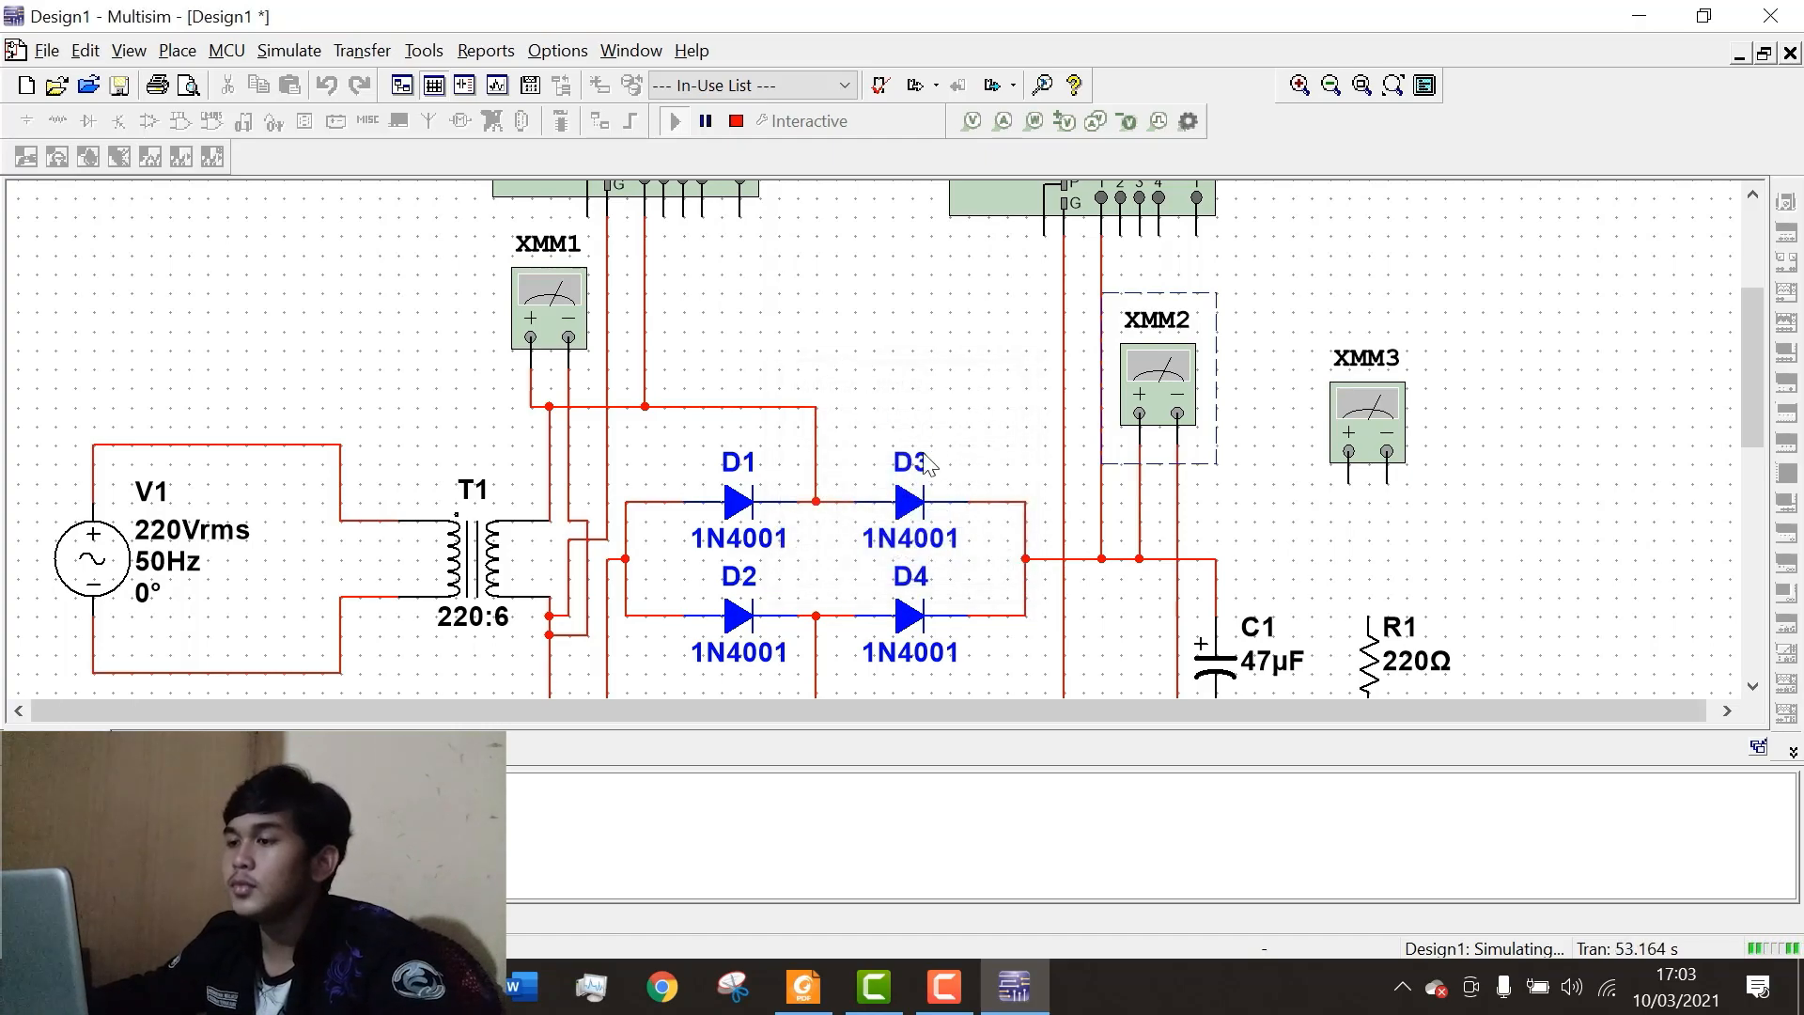
Open the front panel of oscilloscope XSC1 and power it on.
scroll(794, 315, down, 4)
scroll(793, 314, up, 2)
scroll(794, 315, up, 4)
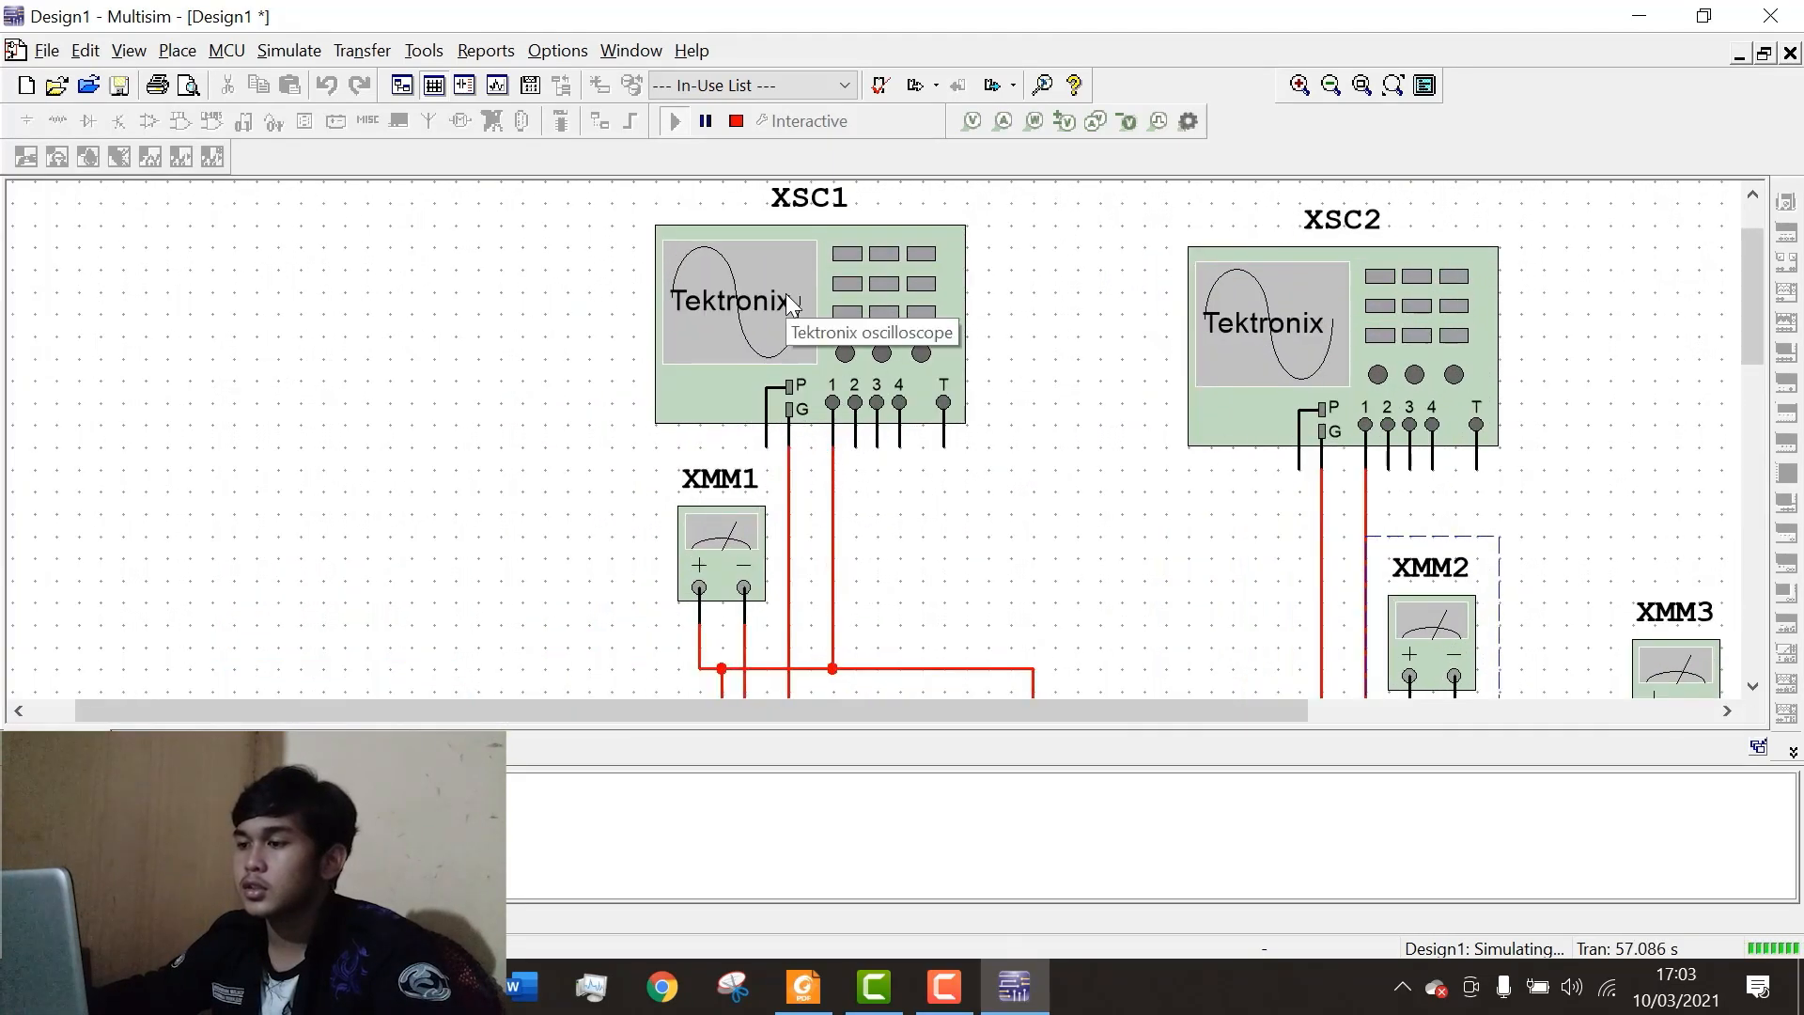
double_click(786, 293)
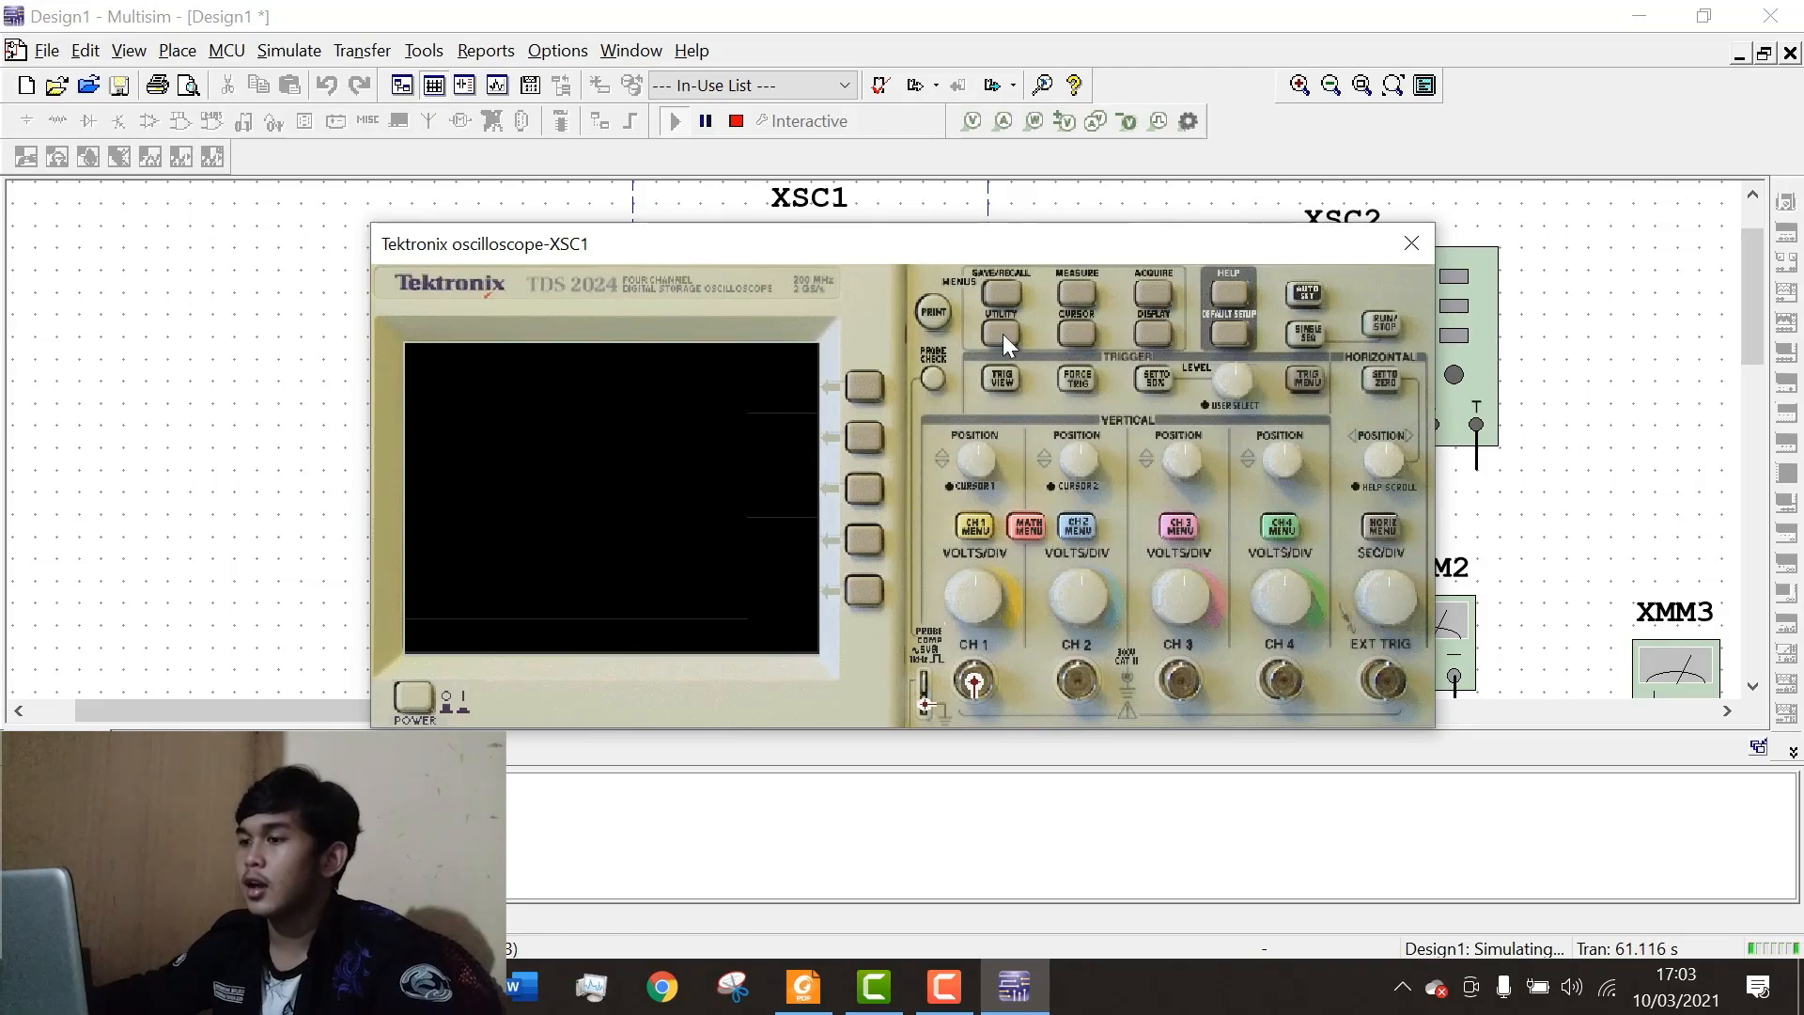
click(1411, 243)
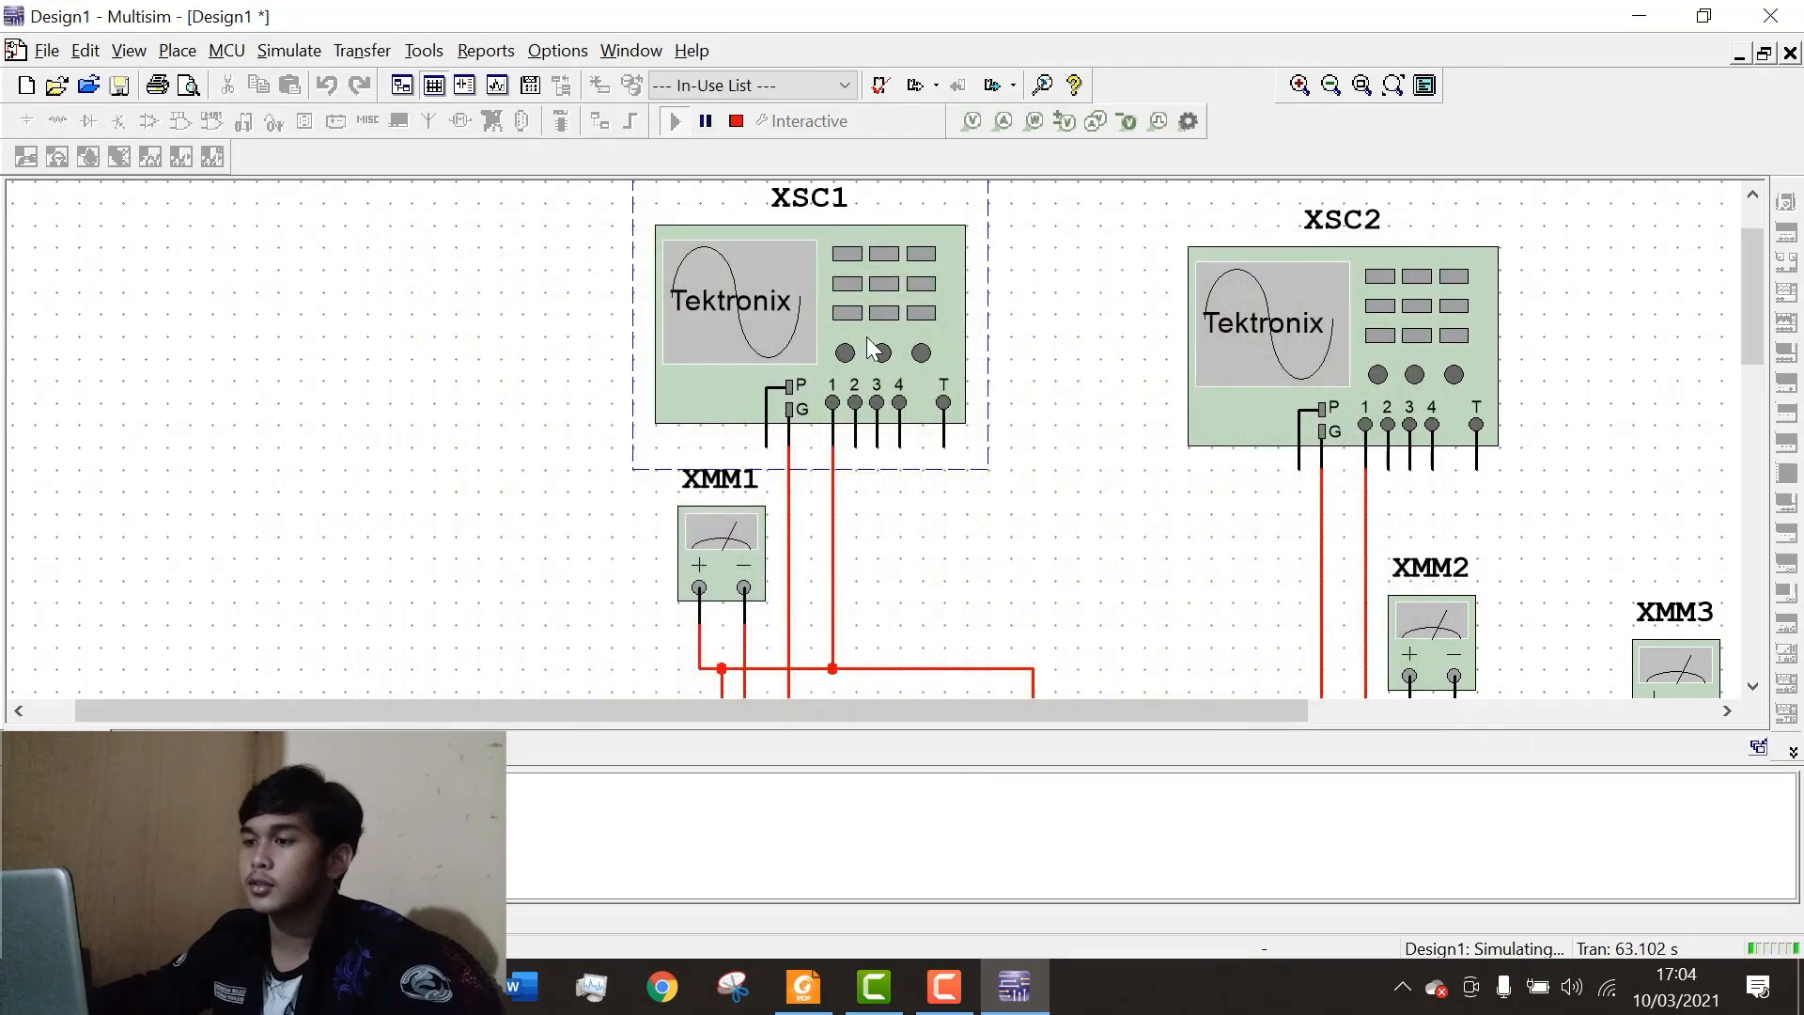
double_click(759, 313)
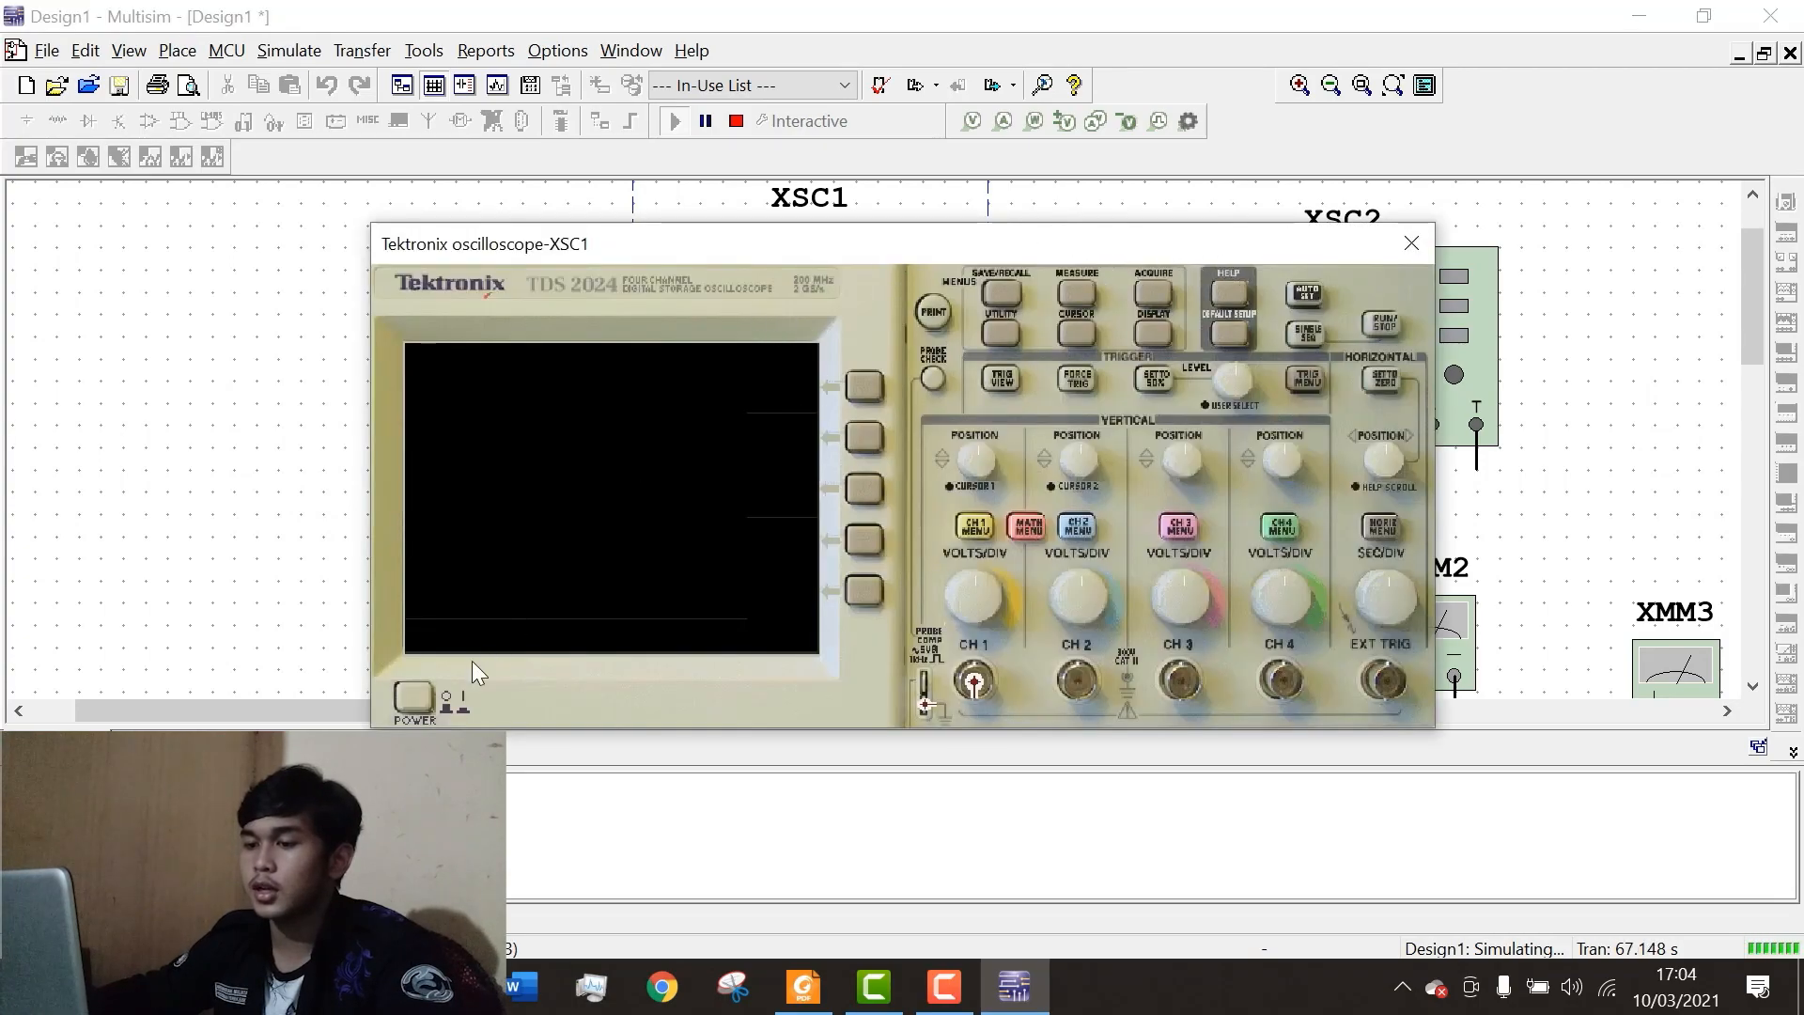
click(425, 709)
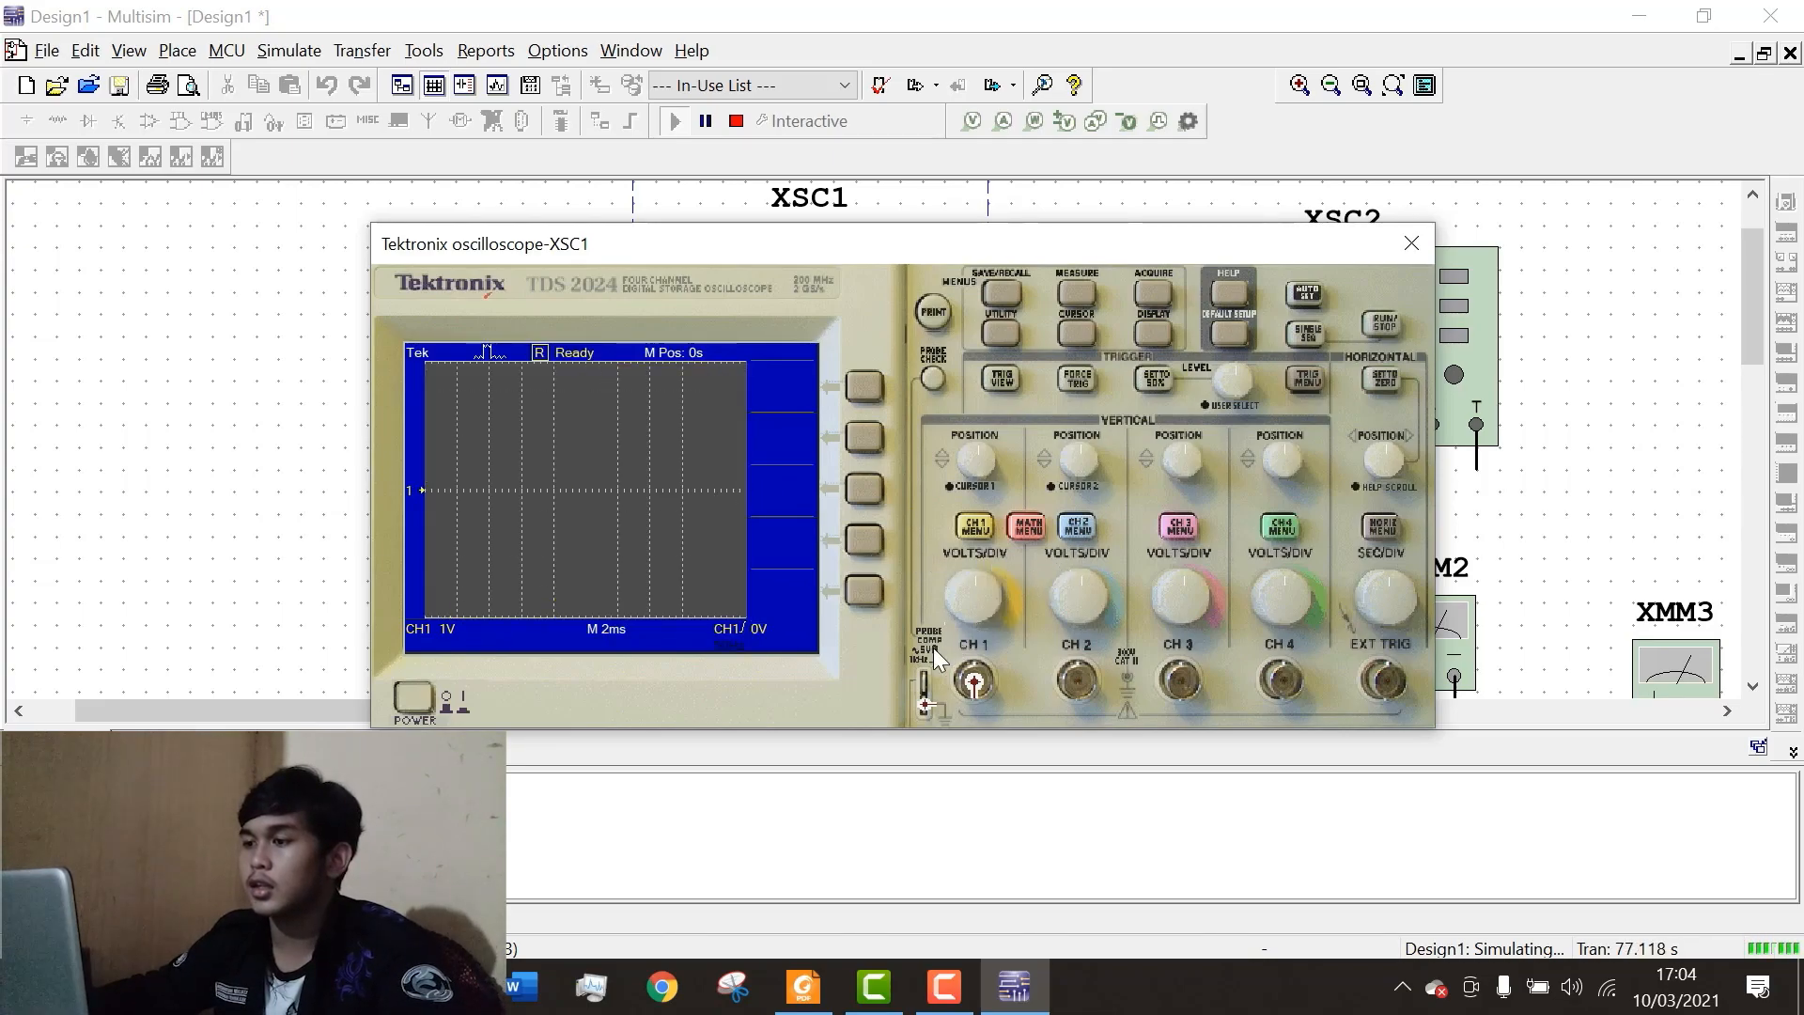
Display the channel 1 settings on oscilloscope XSC1 and reposition its front panel over the schematic.
drag(966, 252, 894, 233)
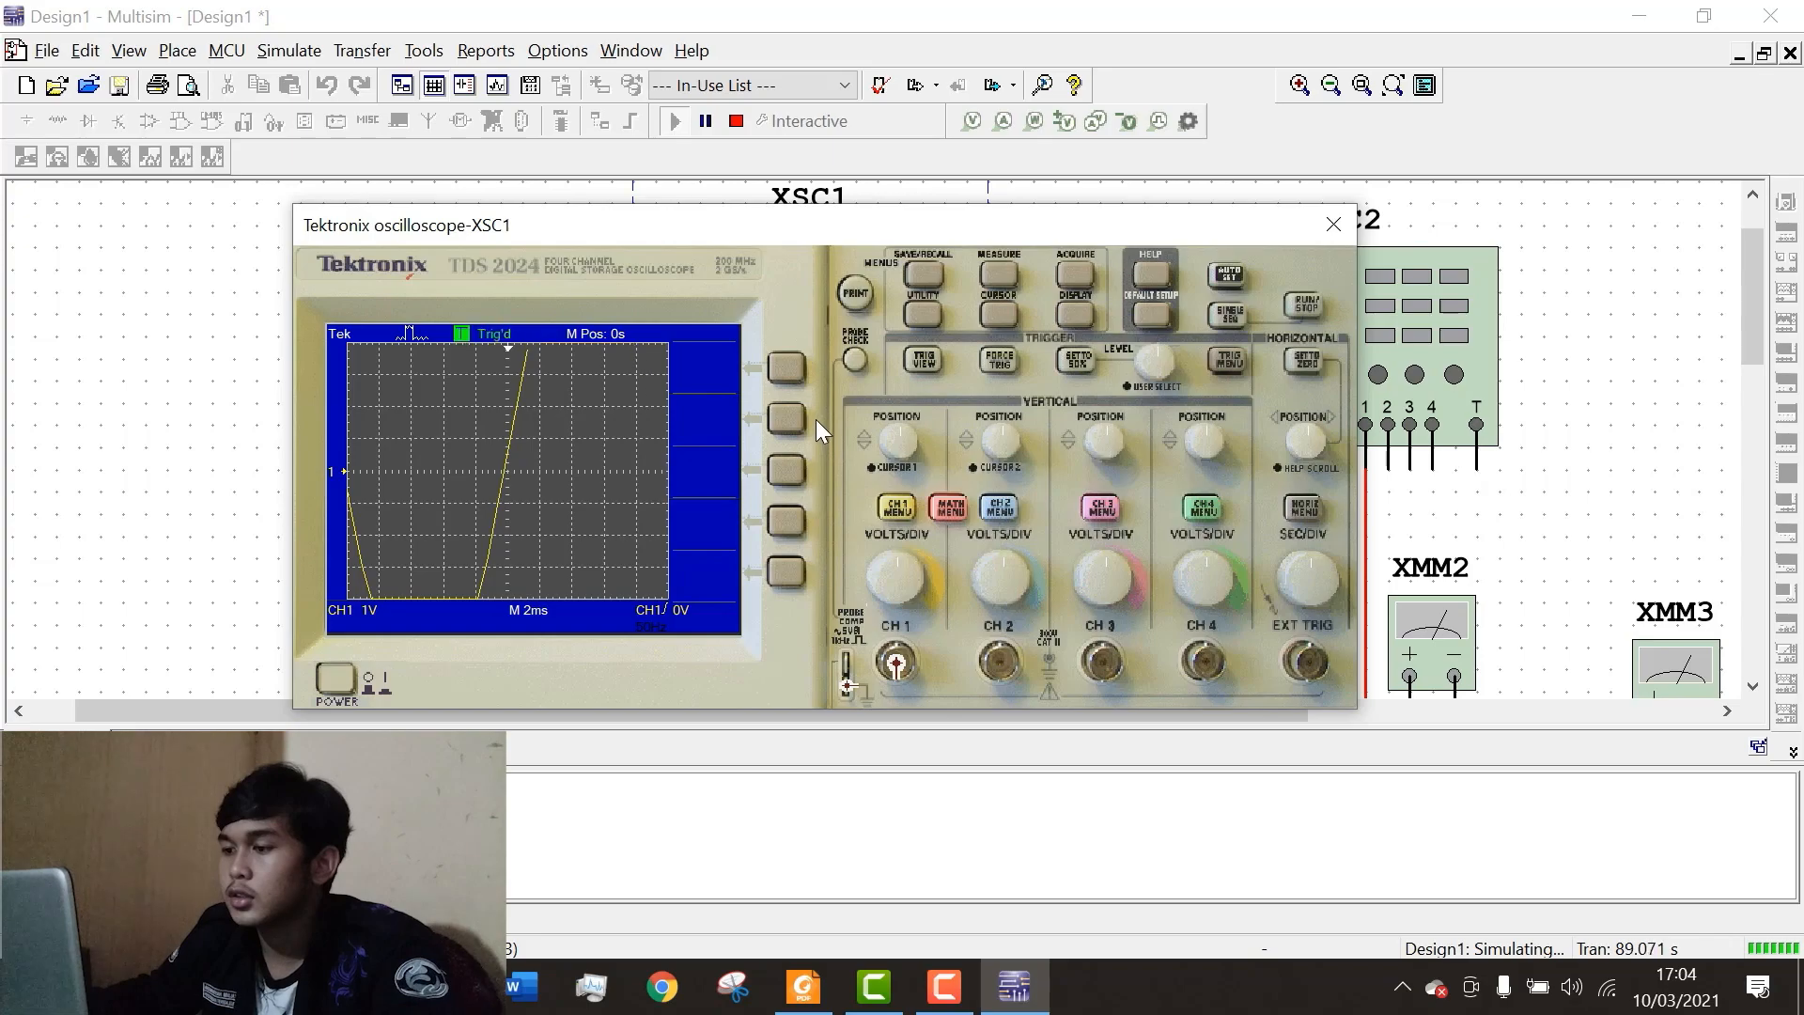
click(900, 512)
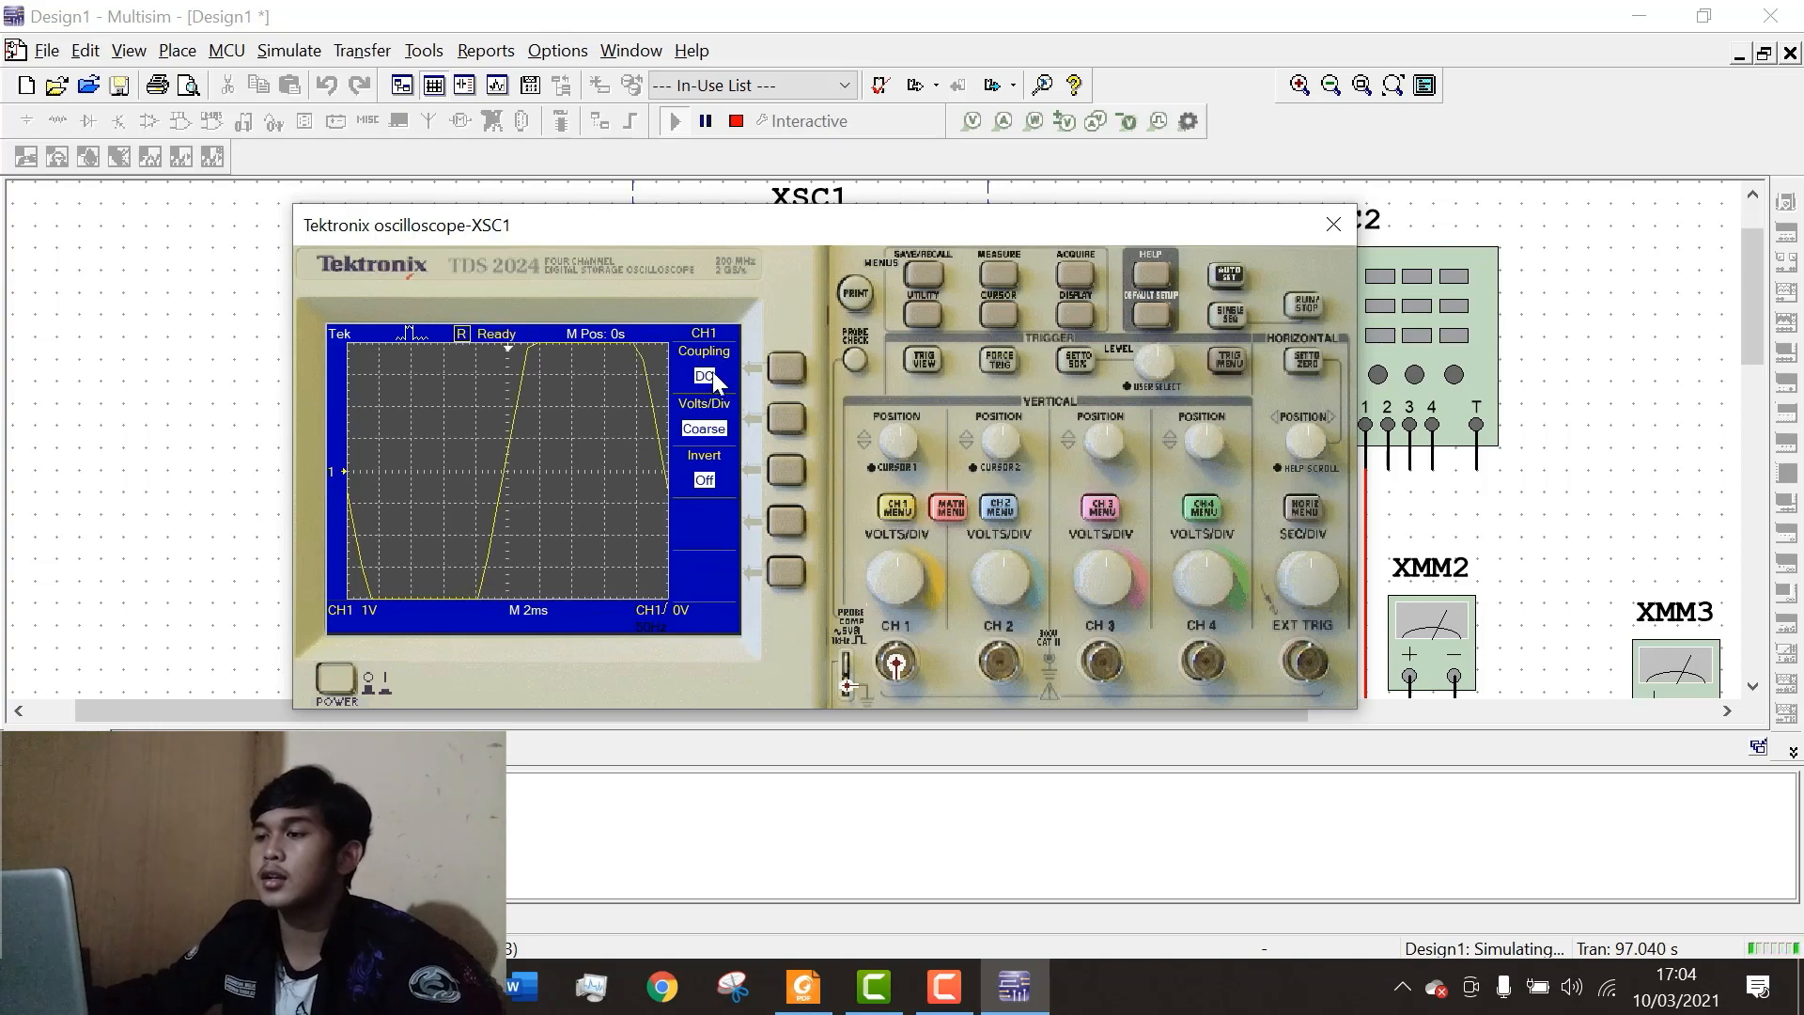
mouse_move(808, 229)
mouse_down()
mouse_move(1340, 248)
mouse_move(1400, 190)
mouse_up()
scroll(714, 417, down, 3)
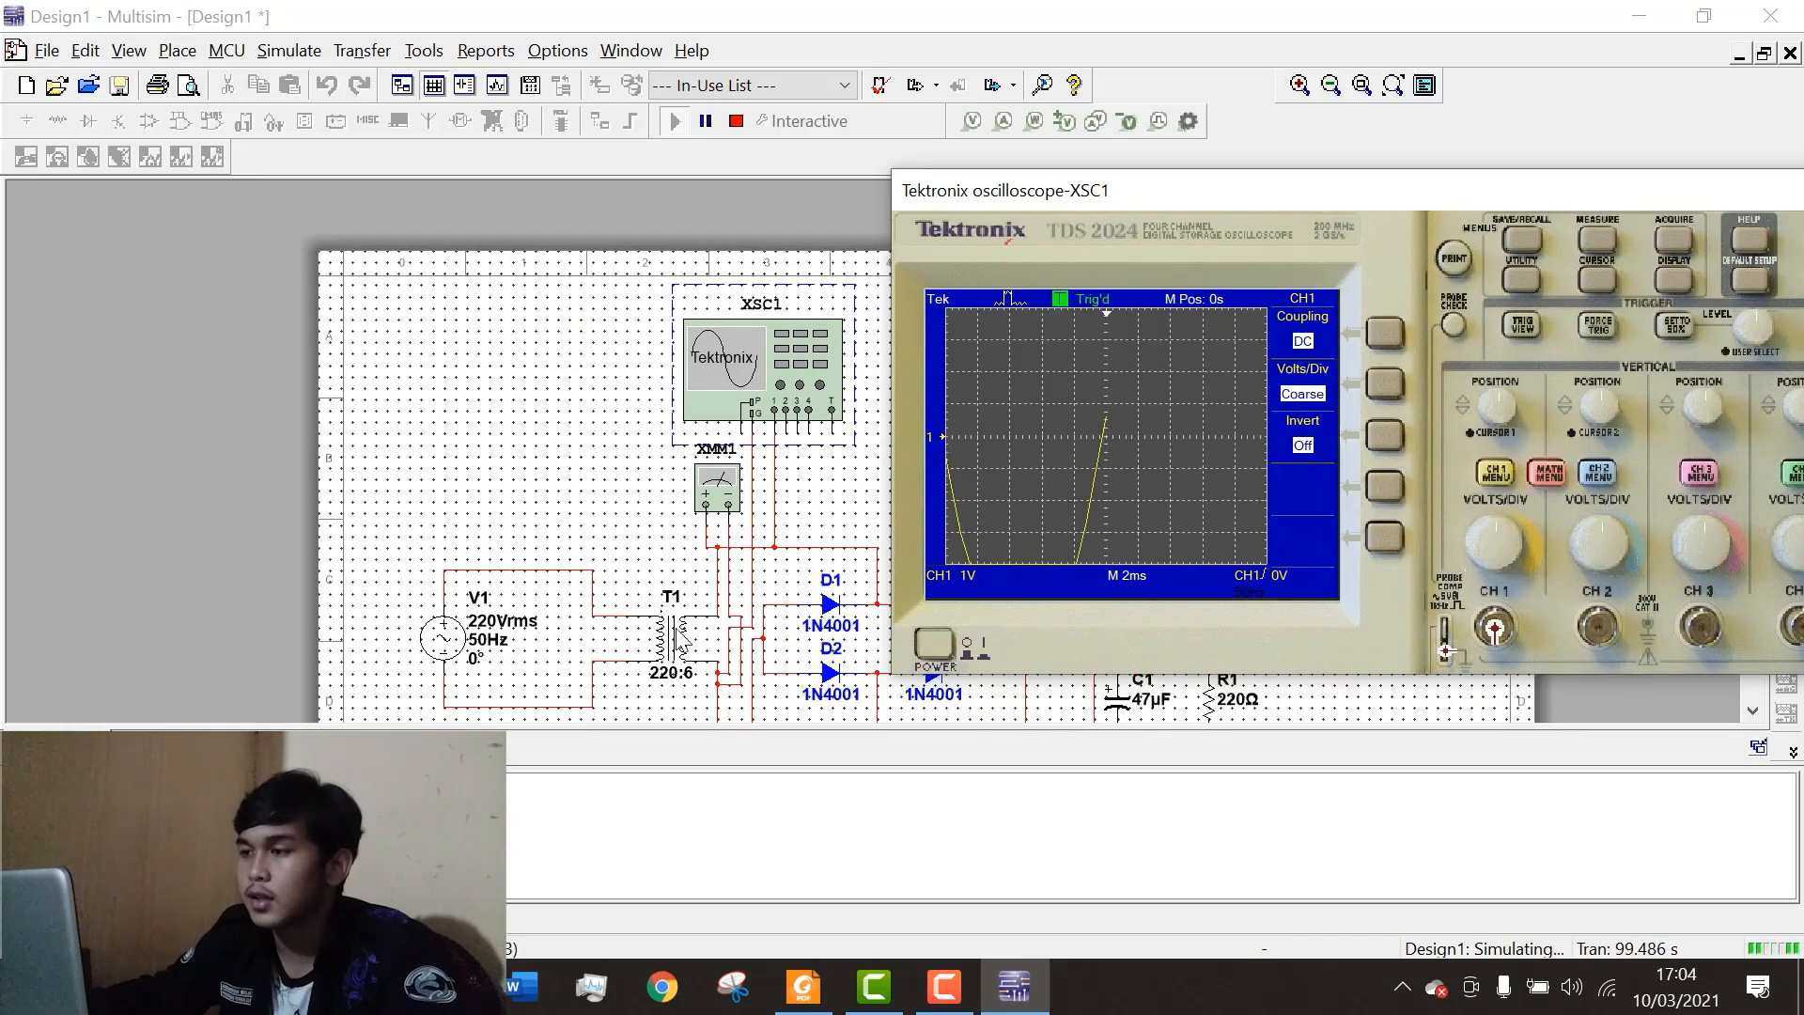
scroll(722, 620, up, 2)
drag(1125, 199, 738, 250)
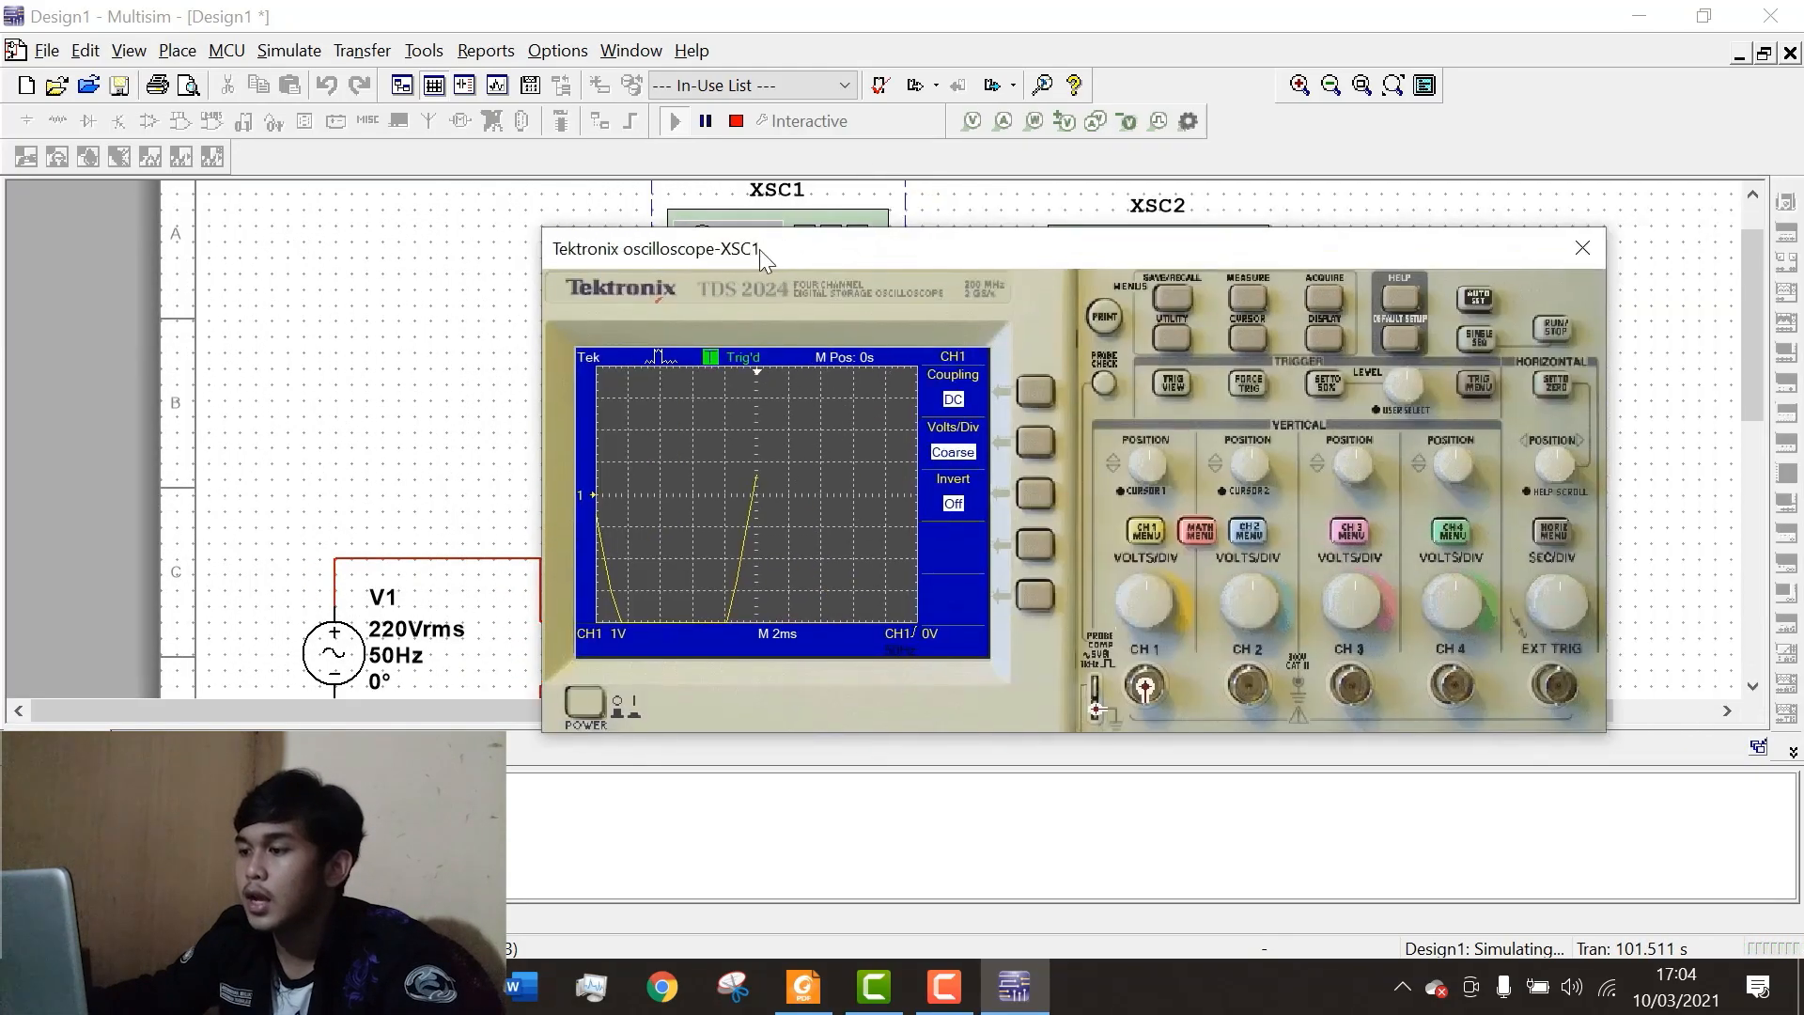
Set channel 1 of oscilloscope XSC1 to AC coupling and try different vertical scales, ending at 2 V per division.
click(990, 385)
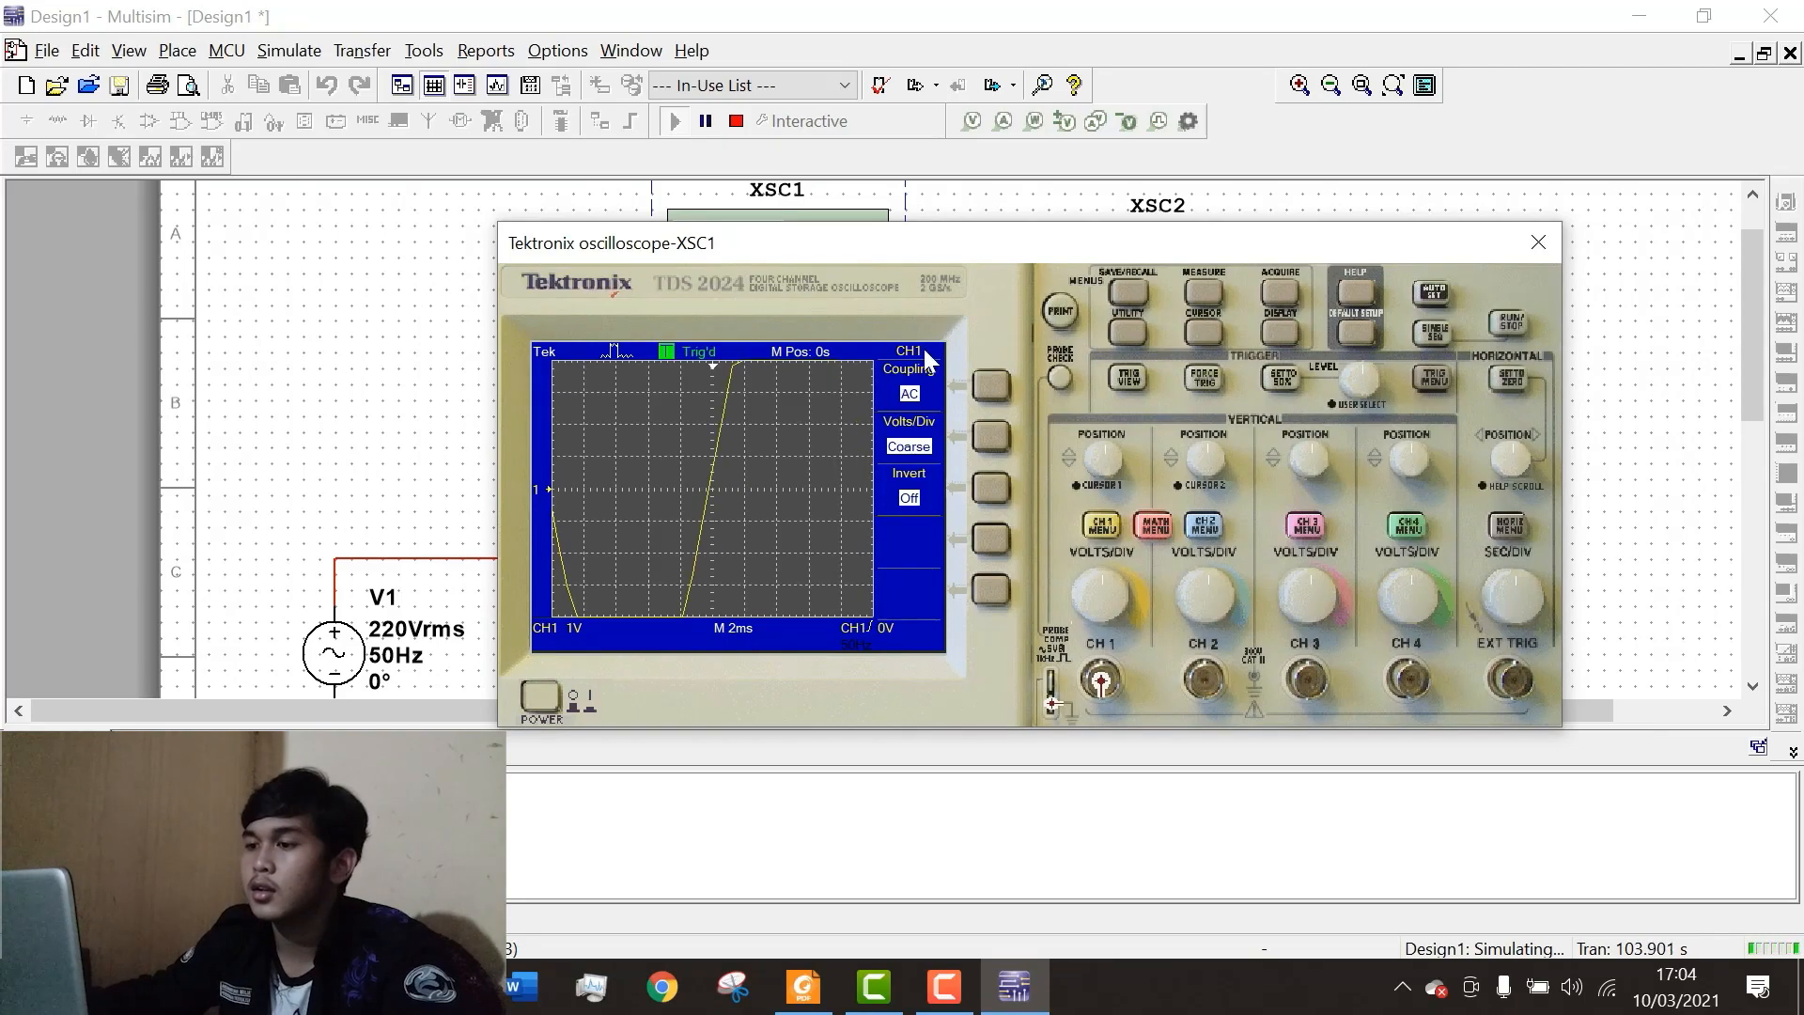
drag(937, 246, 677, 233)
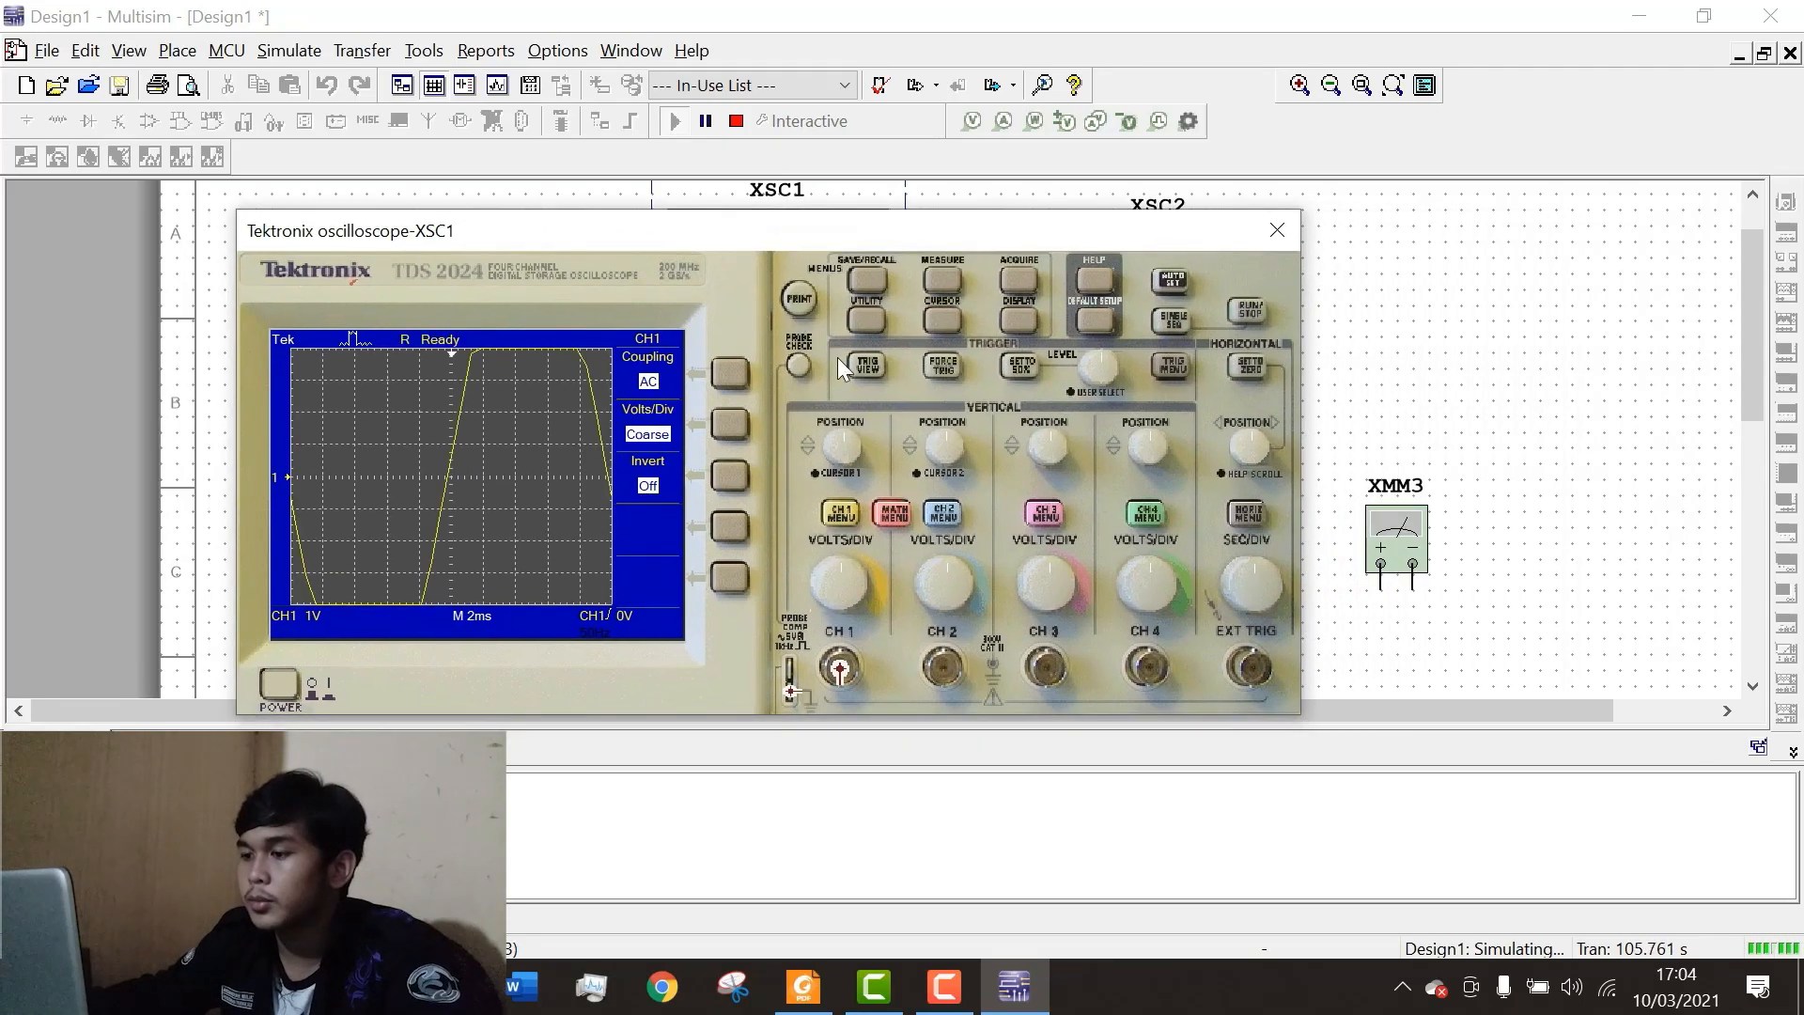
click(861, 583)
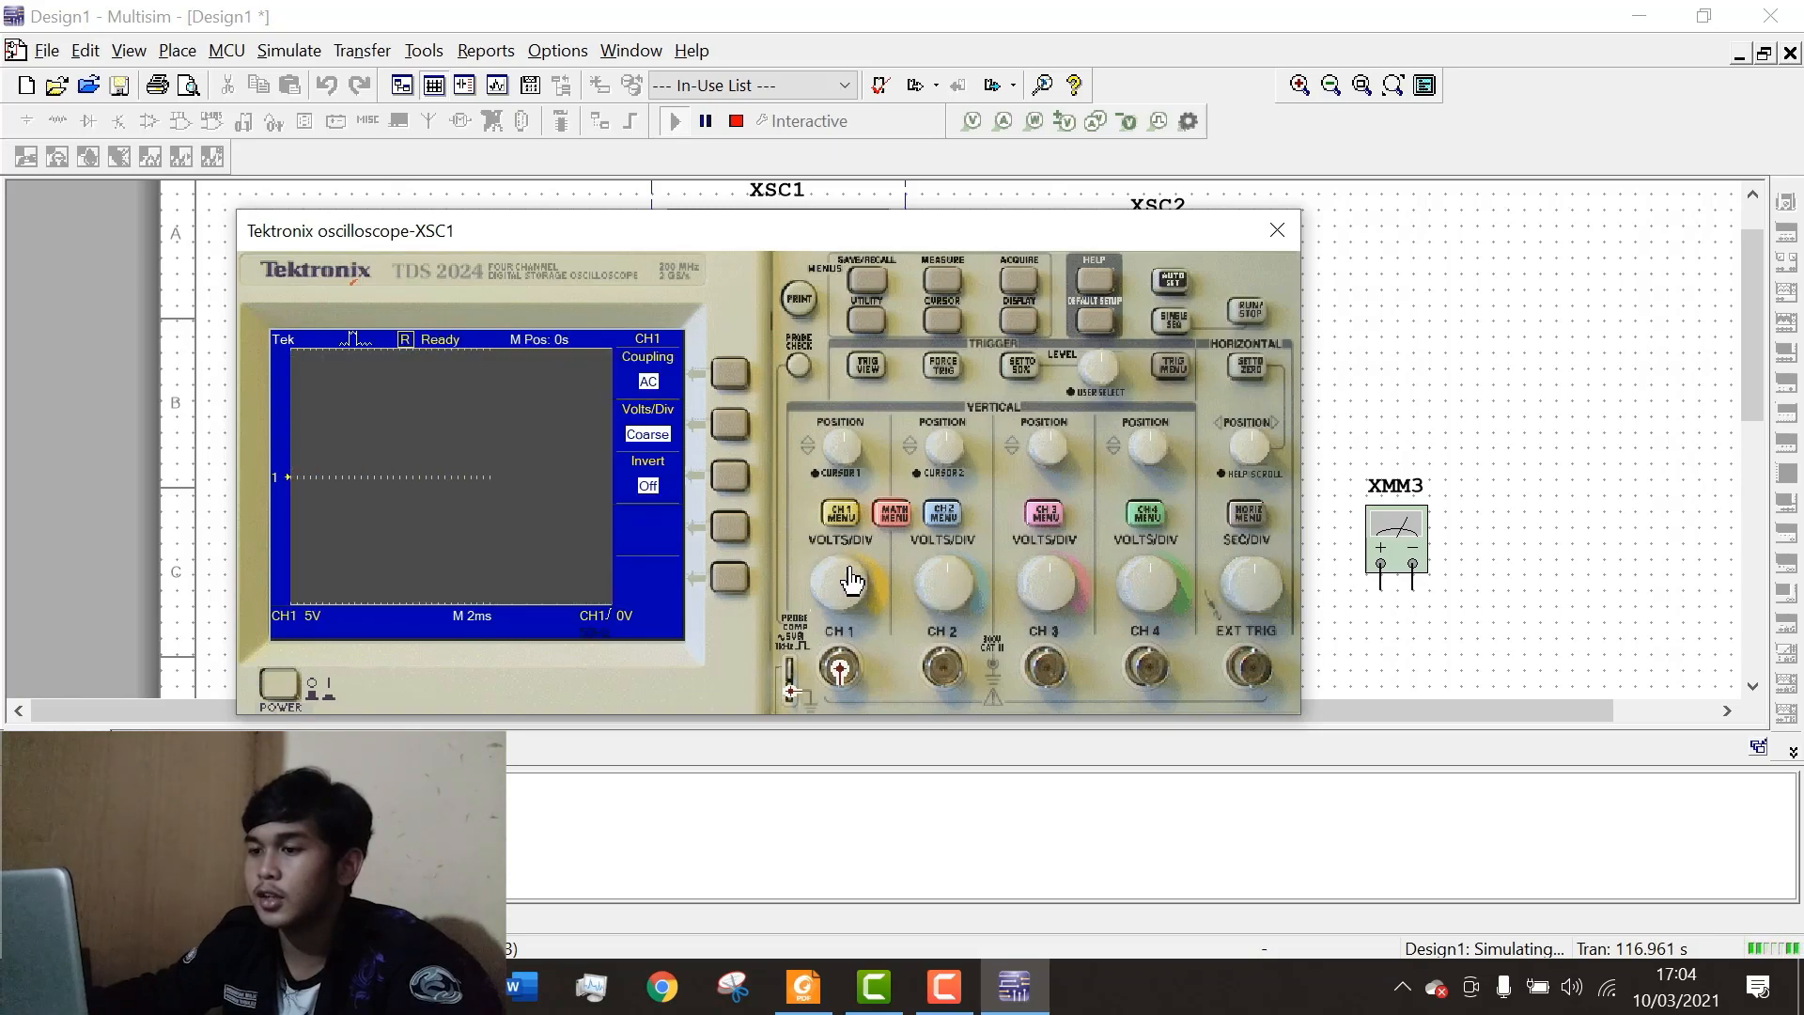
click(851, 581)
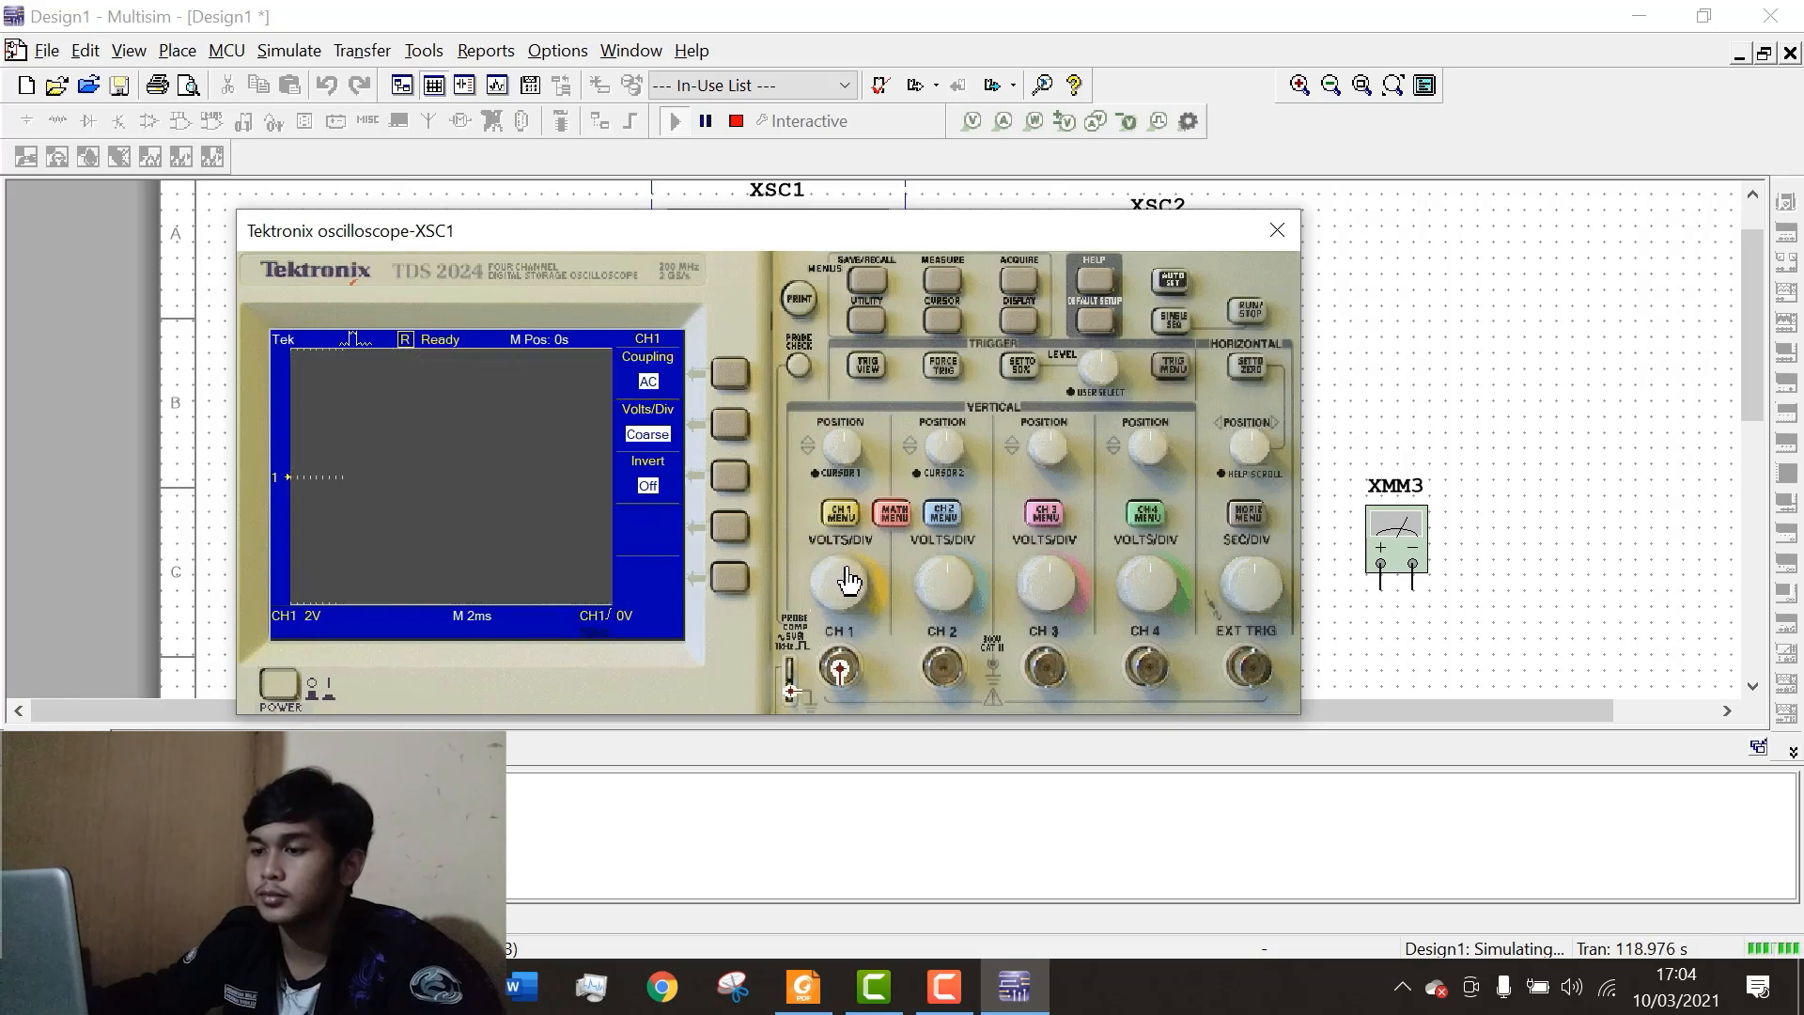
click(849, 579)
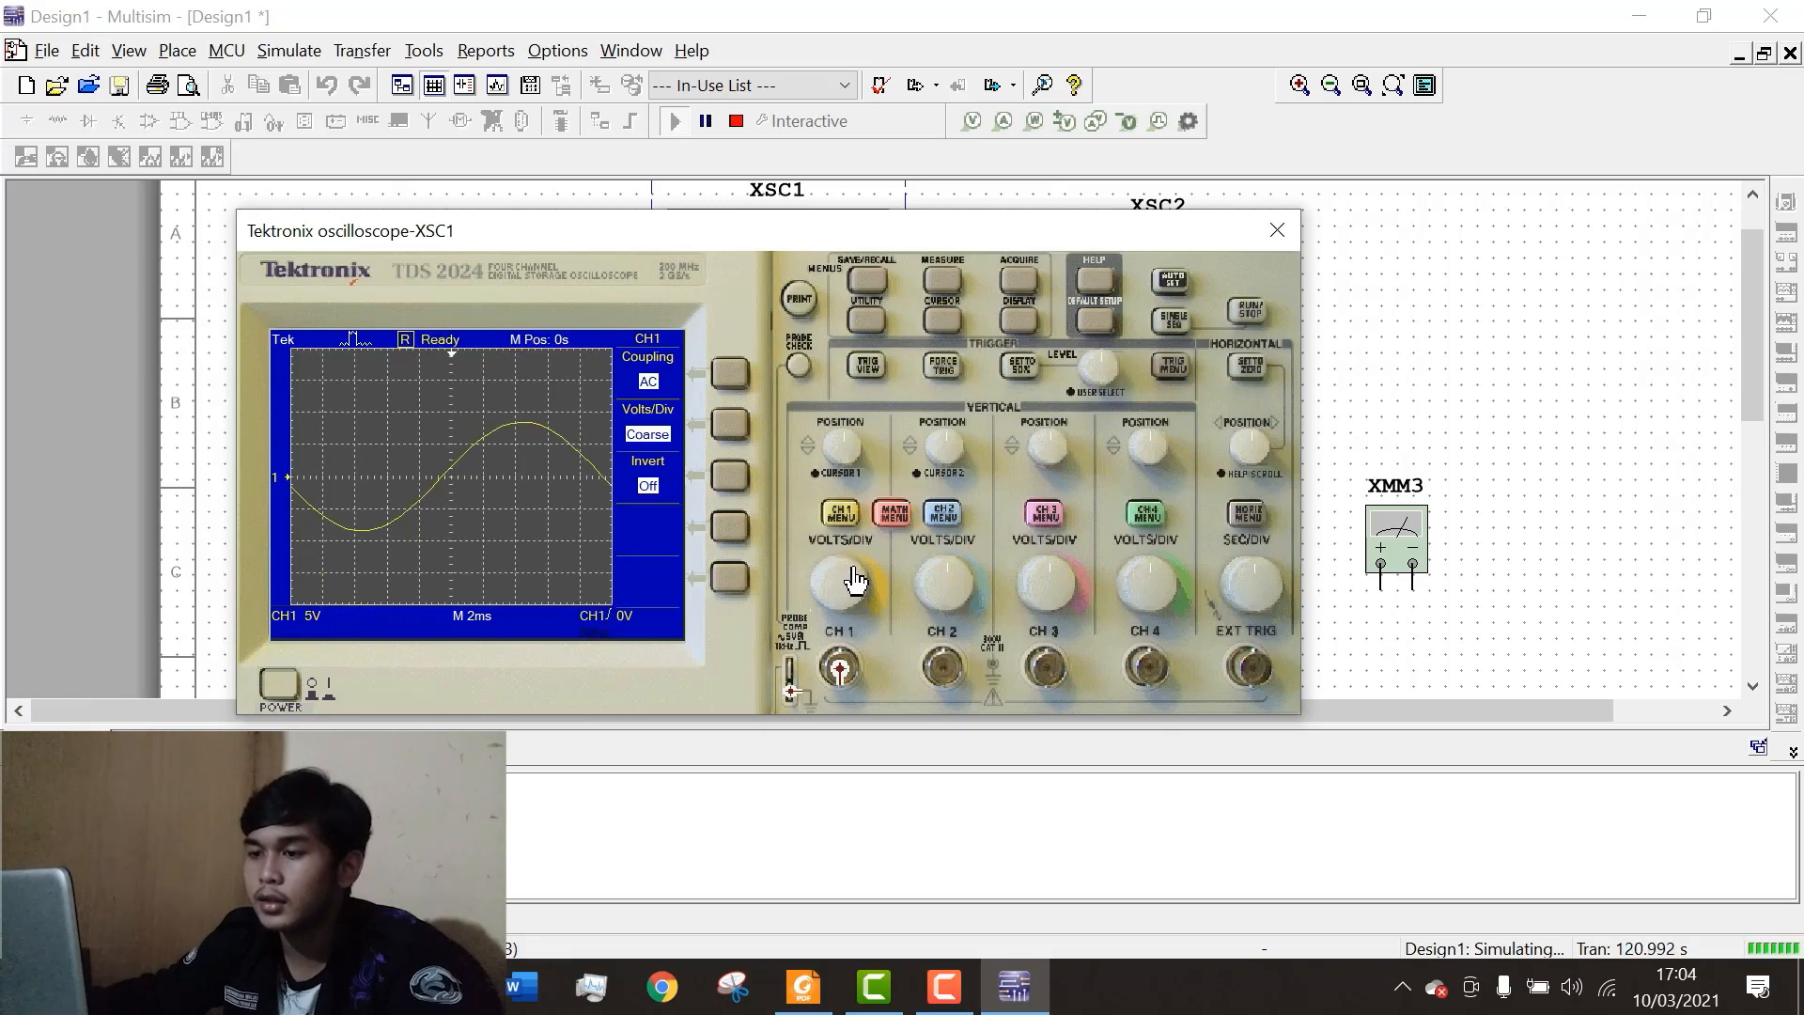
click(854, 580)
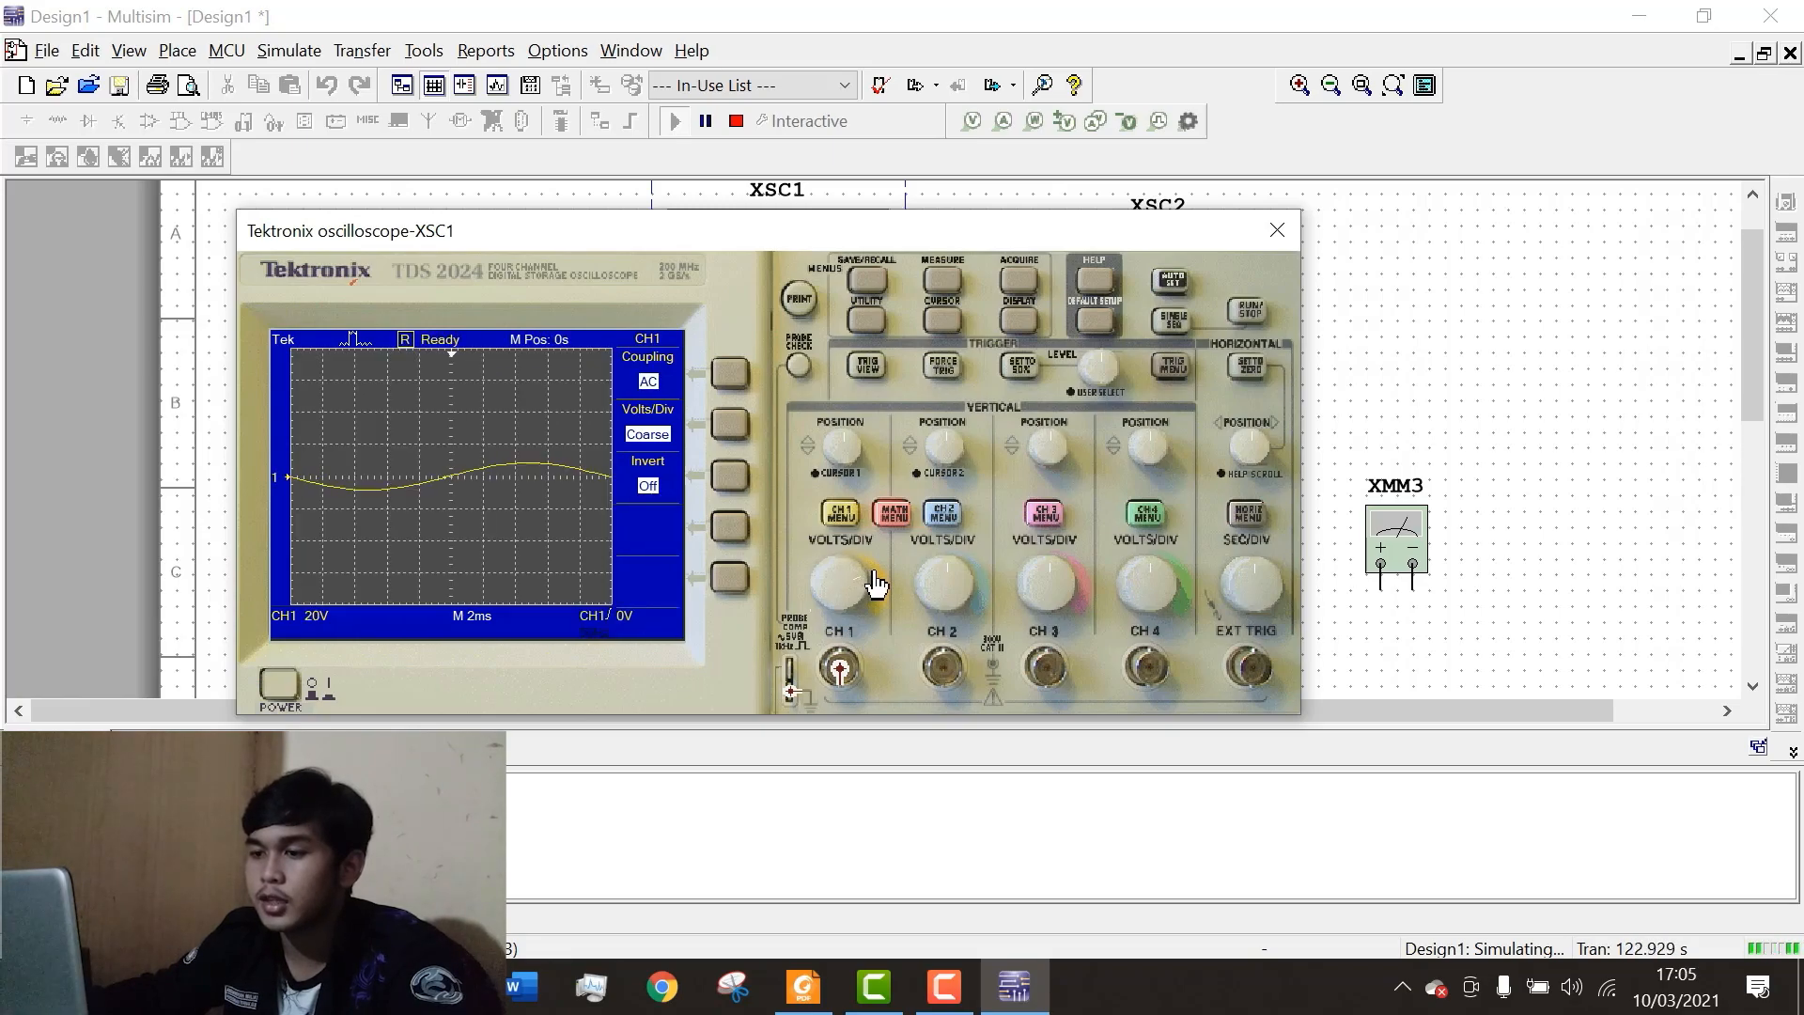
click(849, 582)
click(849, 582)
click(847, 573)
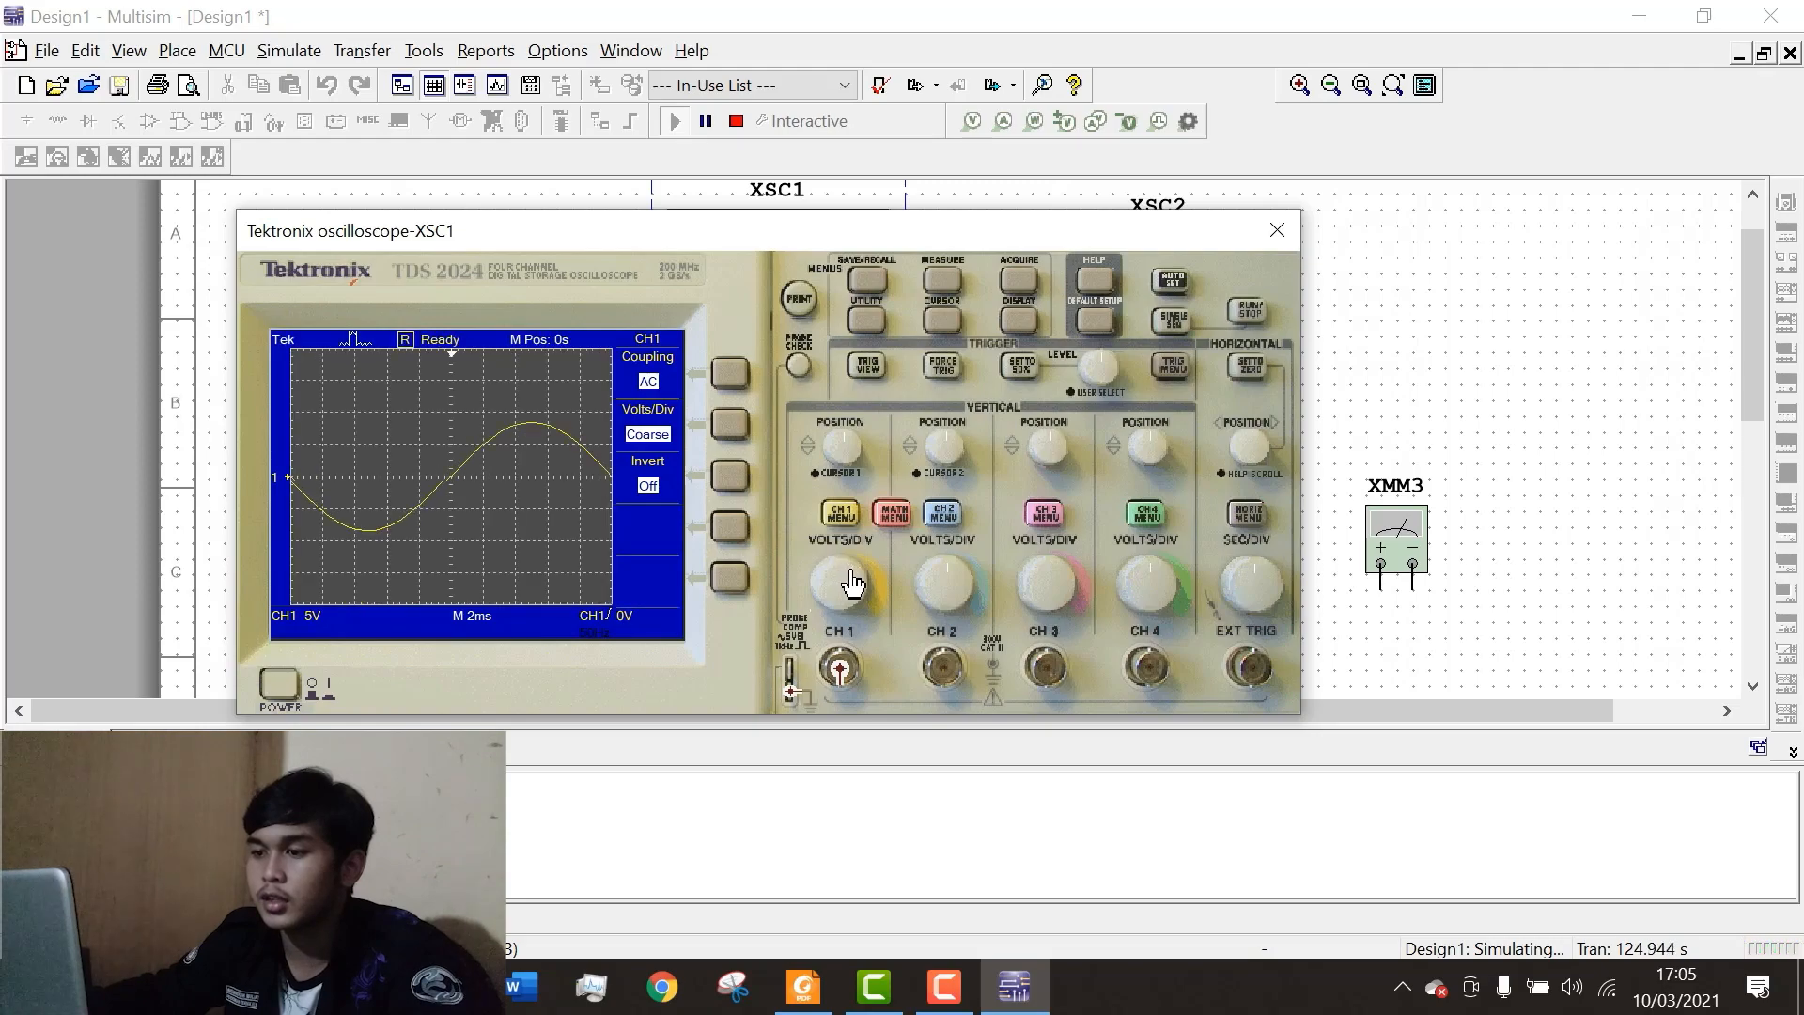
click(844, 573)
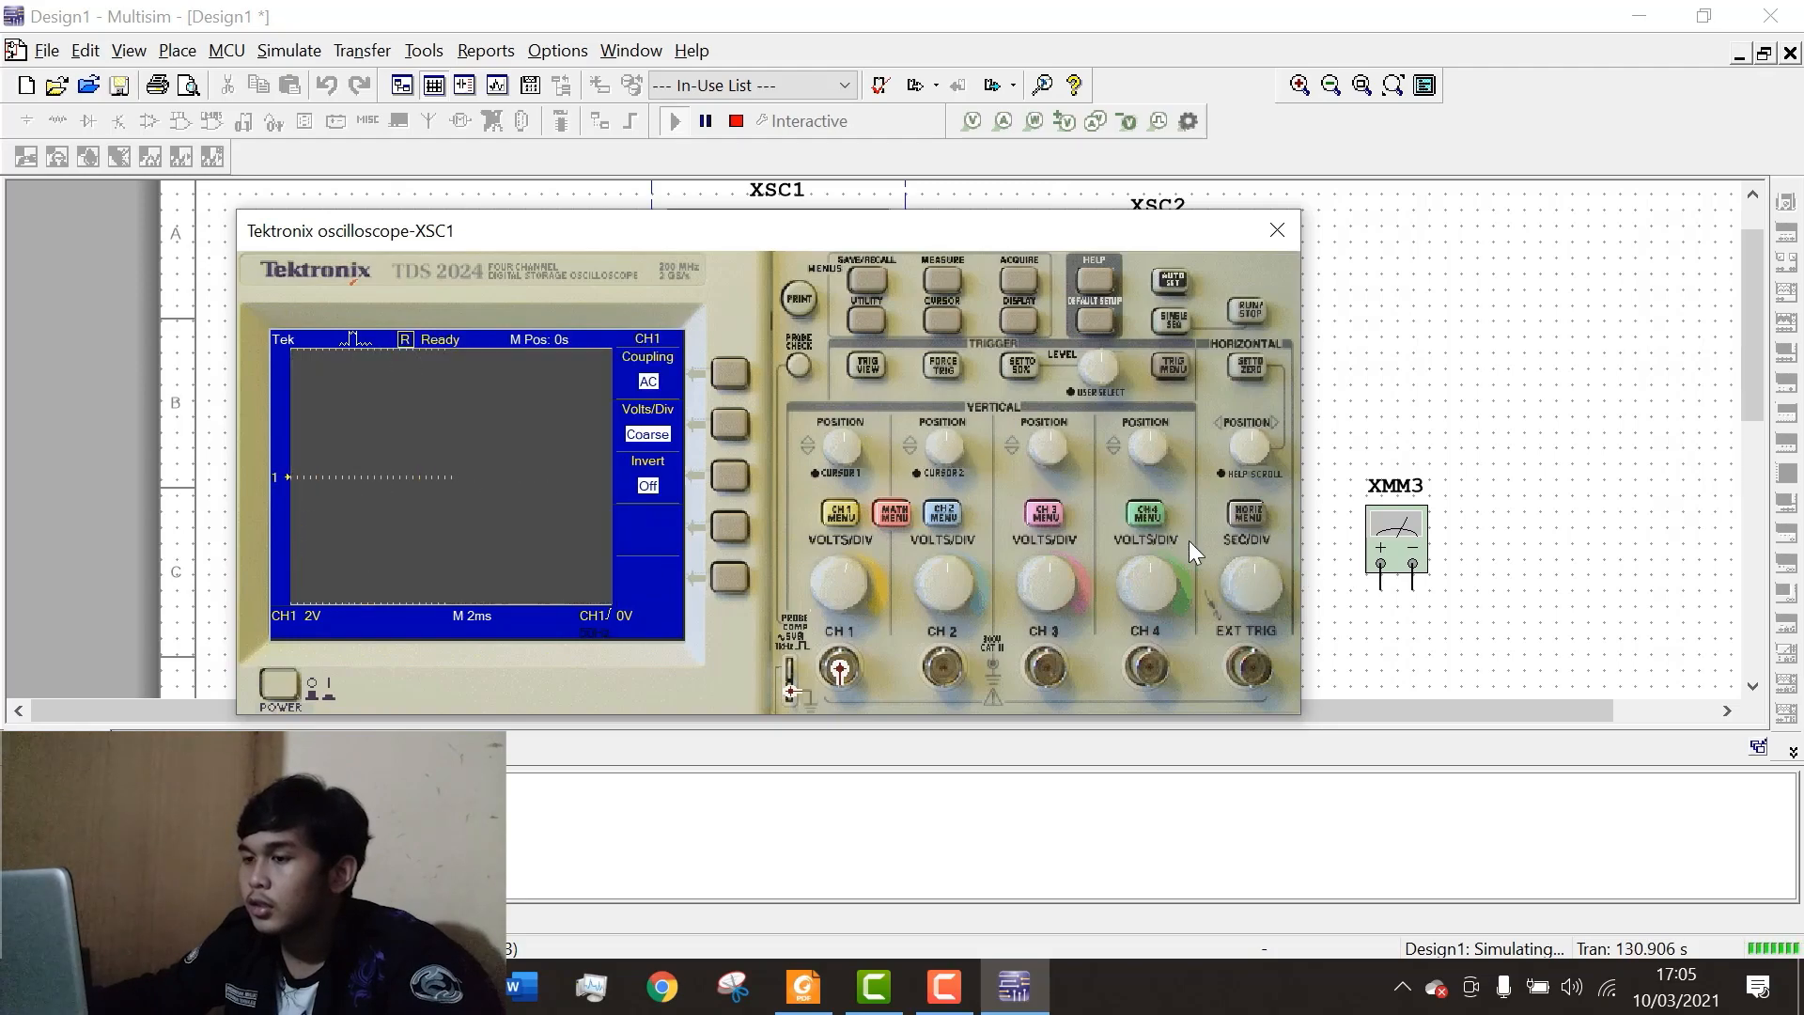
Set XSC1's time base to 5 ms per division and channel 1's vertical scale to 5 V per division.
click(1245, 576)
drag(1244, 576, 1261, 576)
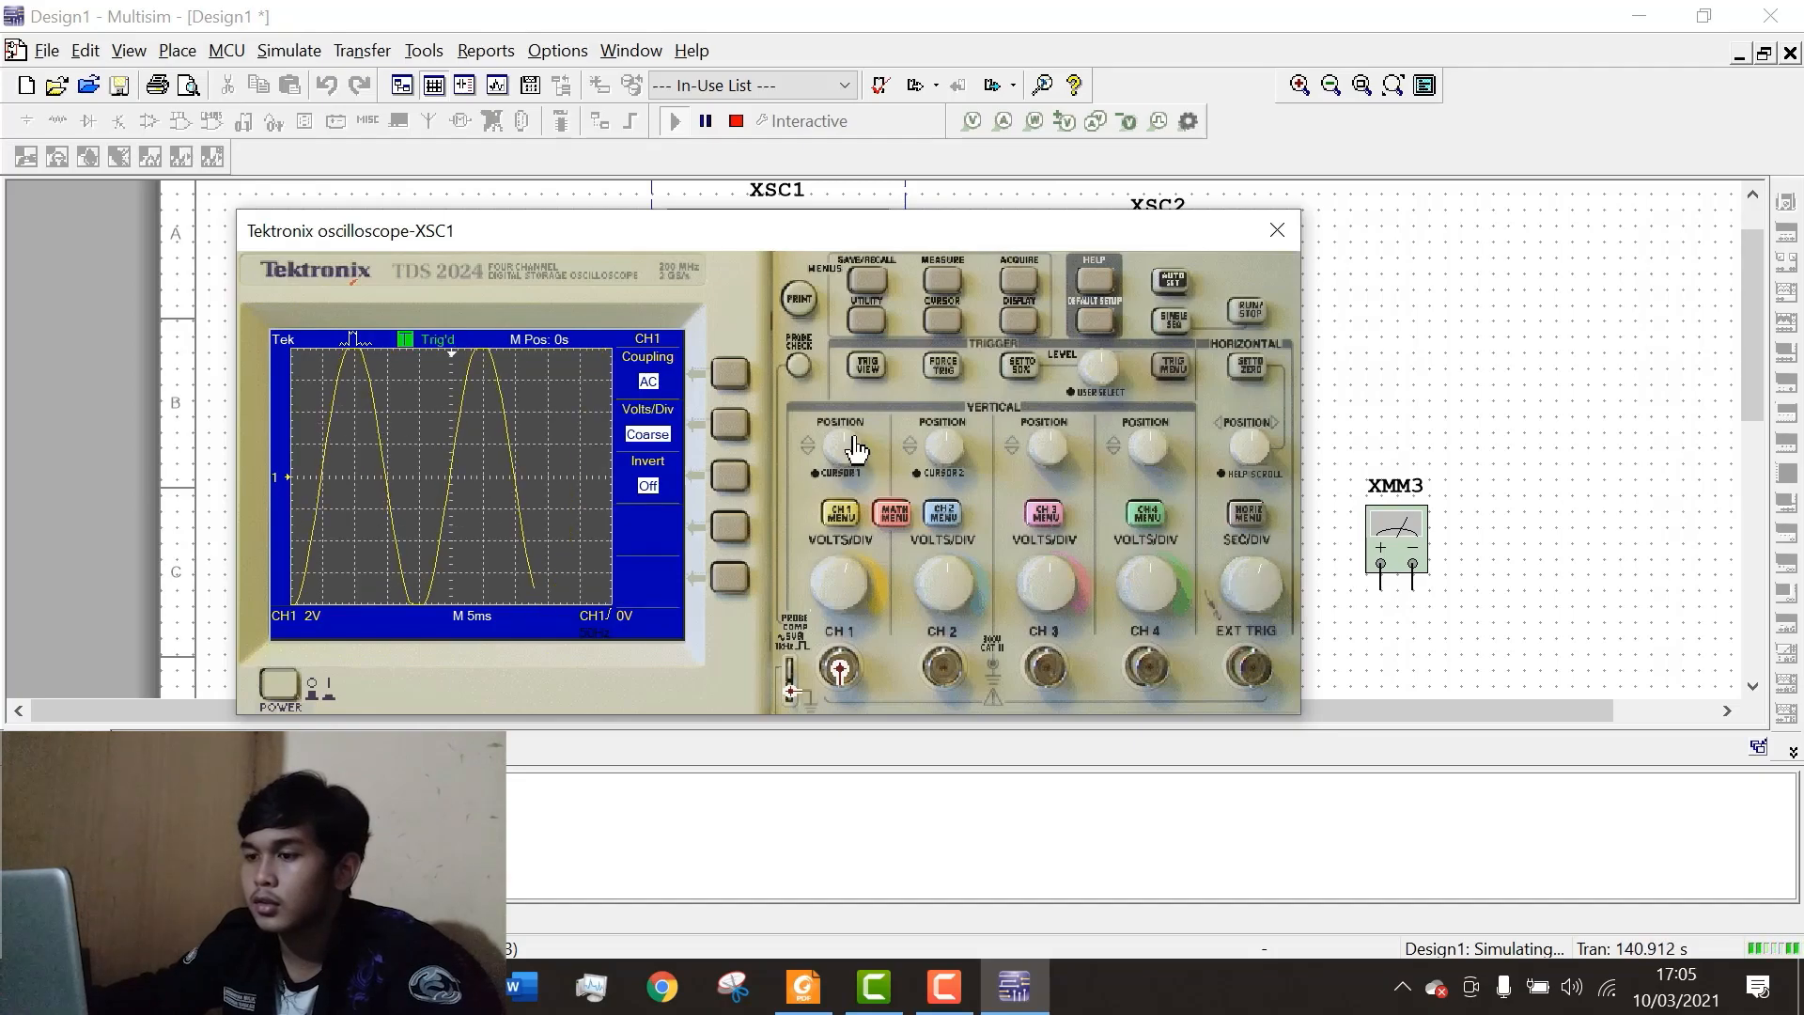
mouse_move(854, 437)
mouse_down()
mouse_move(874, 439)
mouse_move(826, 454)
mouse_move(852, 457)
mouse_up()
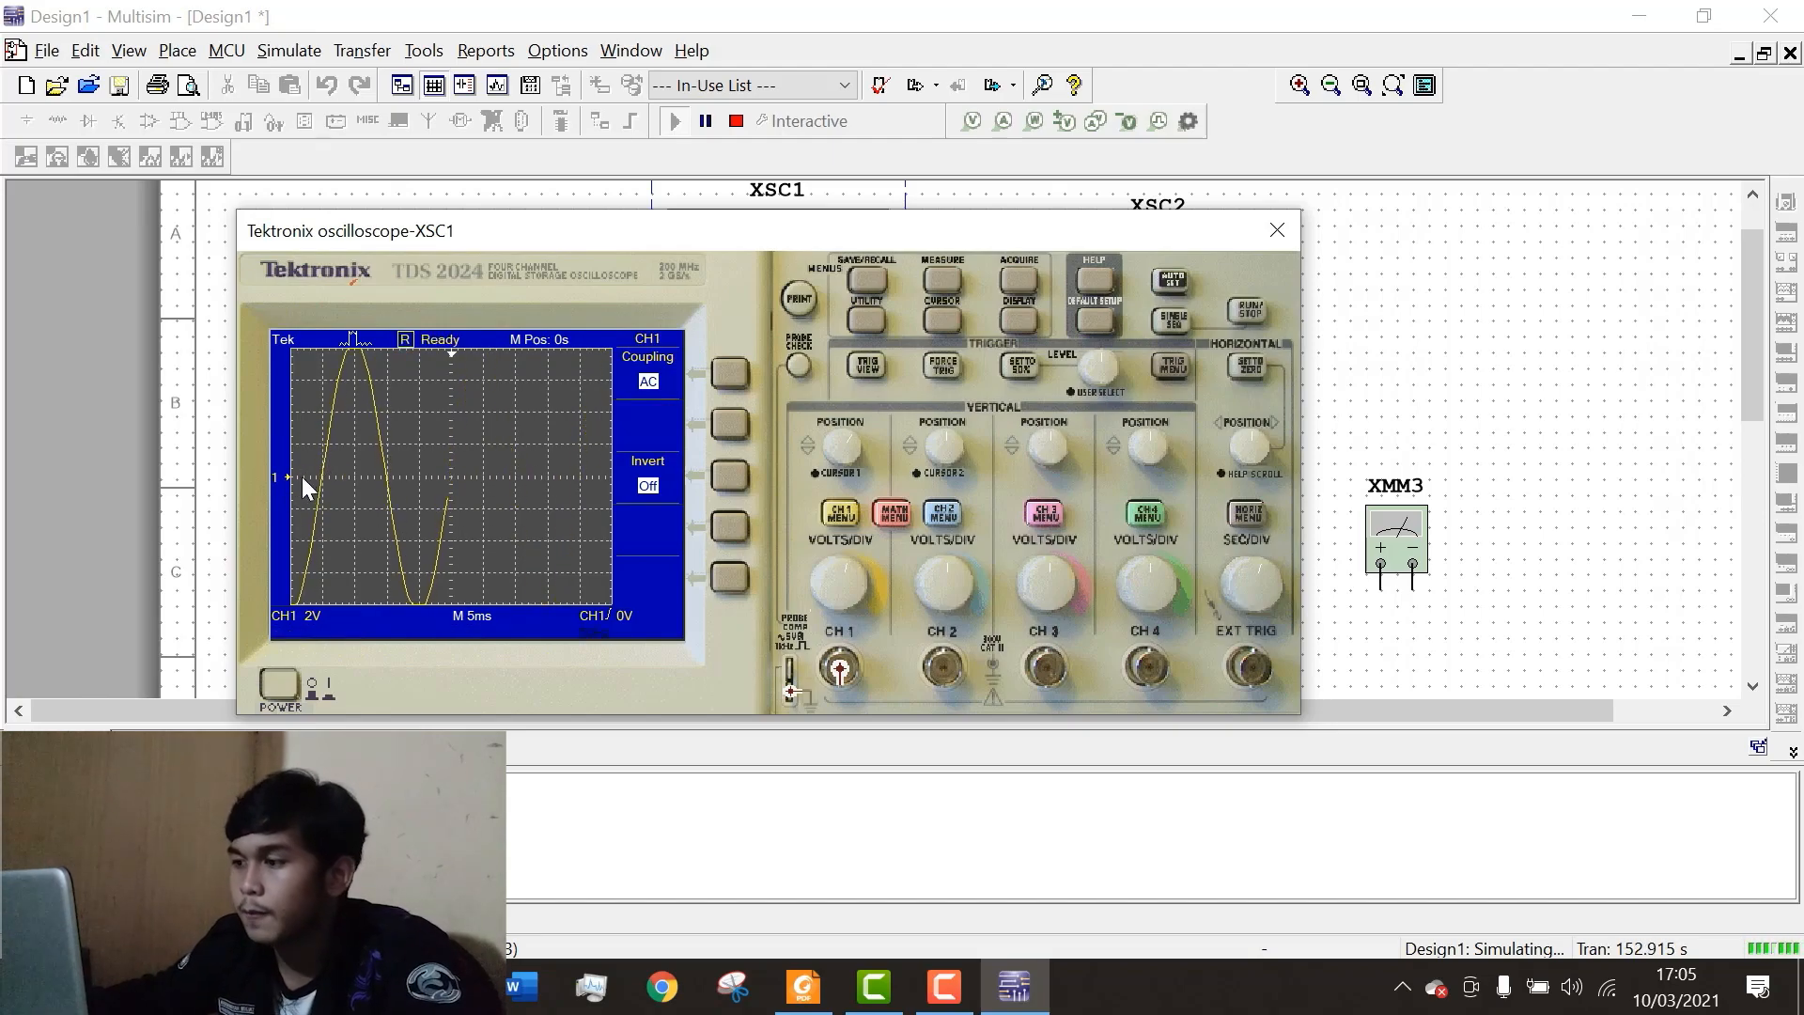
click(850, 445)
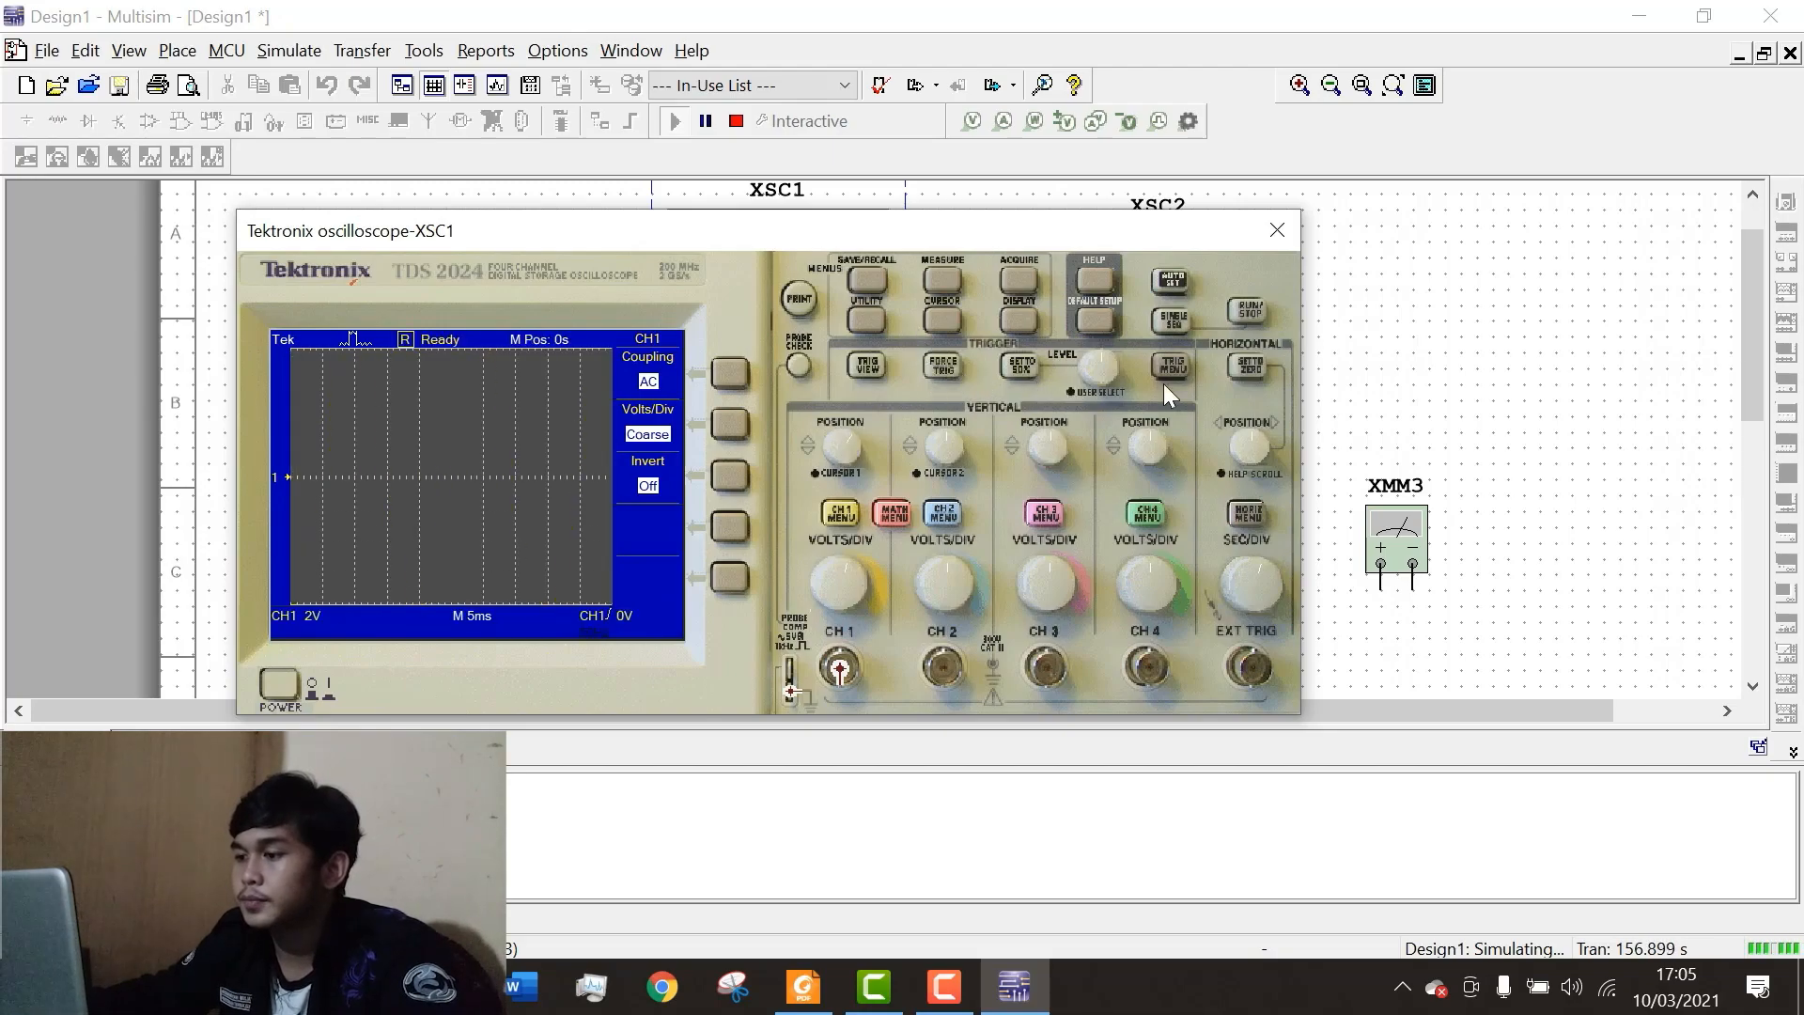
click(853, 574)
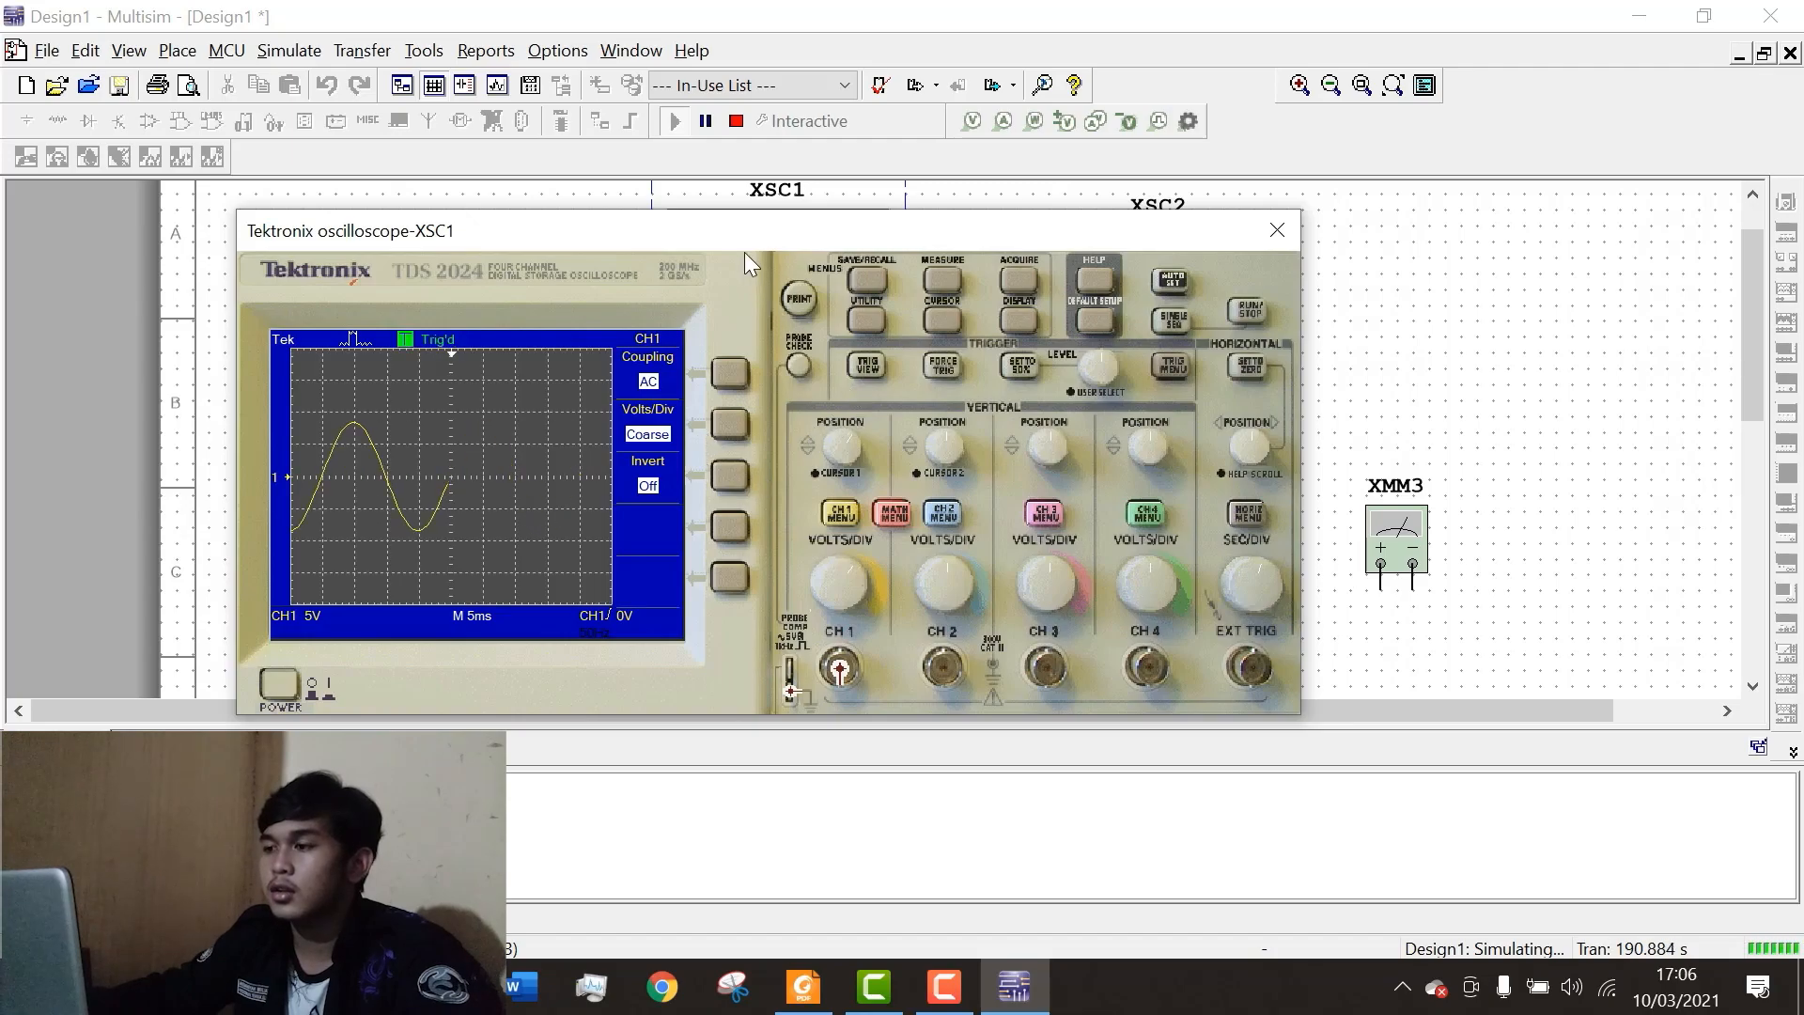
Stop XSC1's acquisition to freeze the waveform and move its front panel aside to uncover oscilloscope XSC2.
mouse_move(754, 233)
mouse_down()
mouse_move(554, 112)
mouse_move(766, 131)
mouse_up()
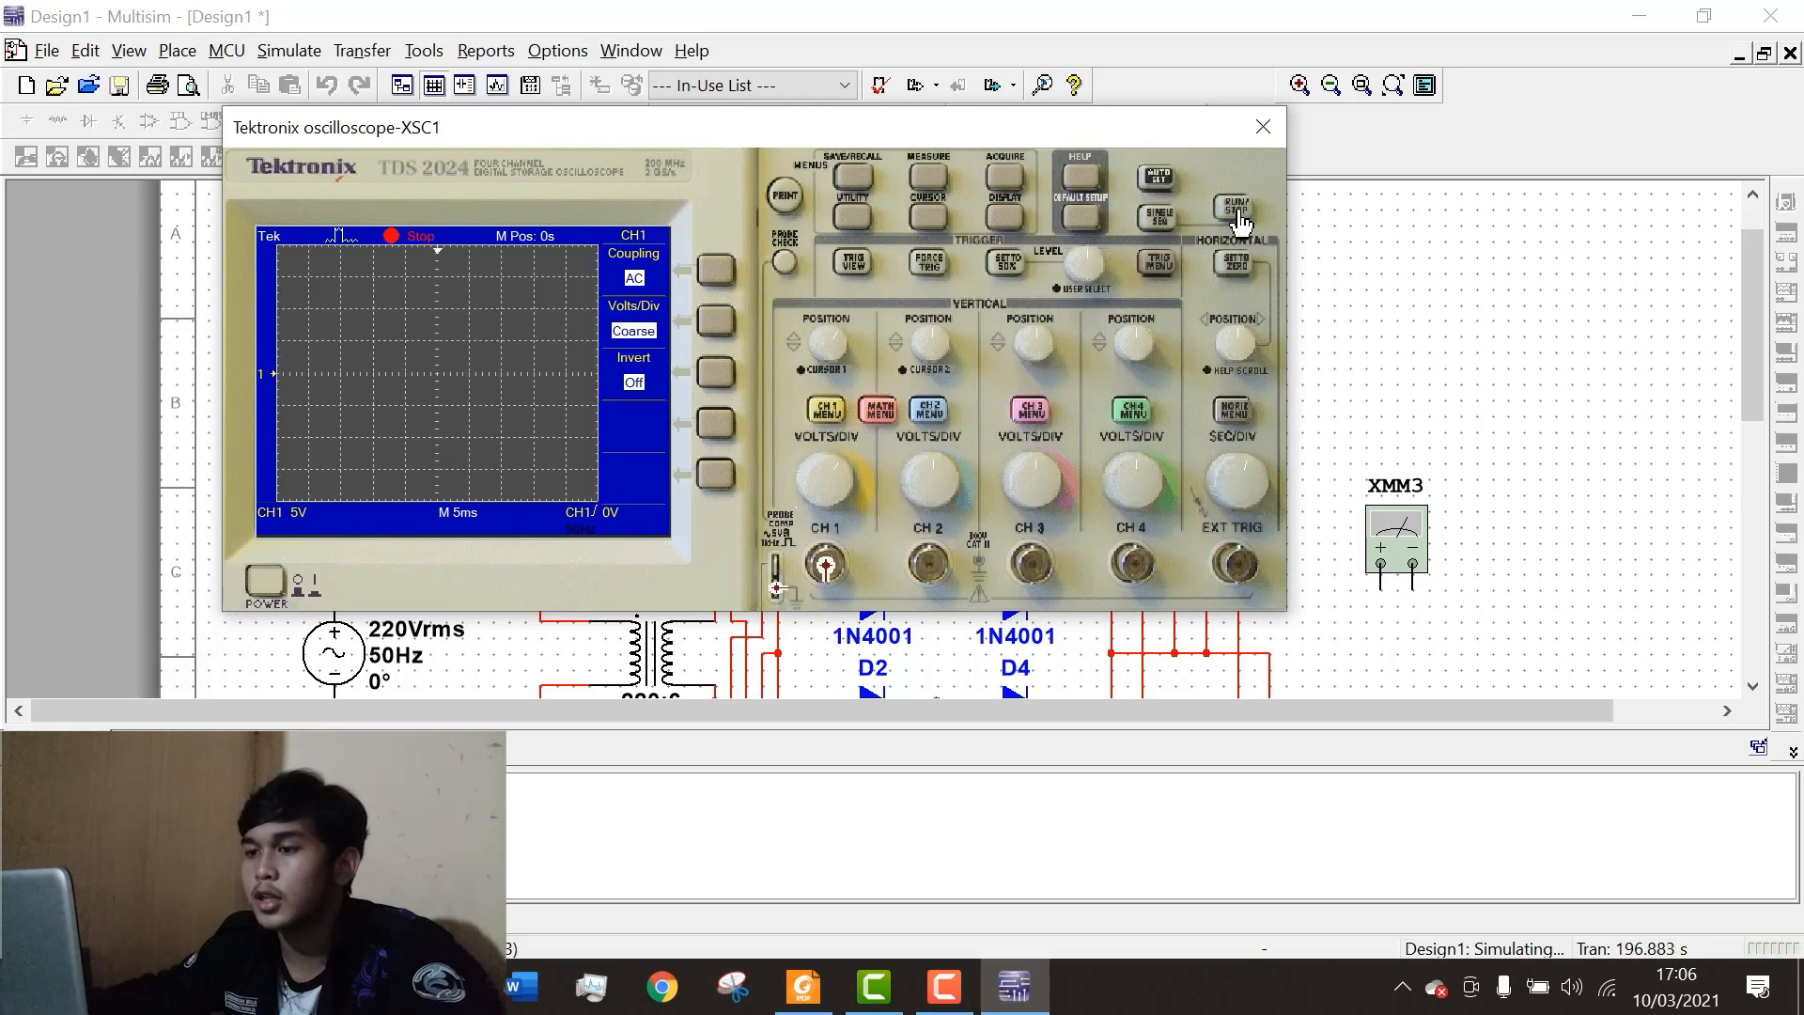
click(1240, 220)
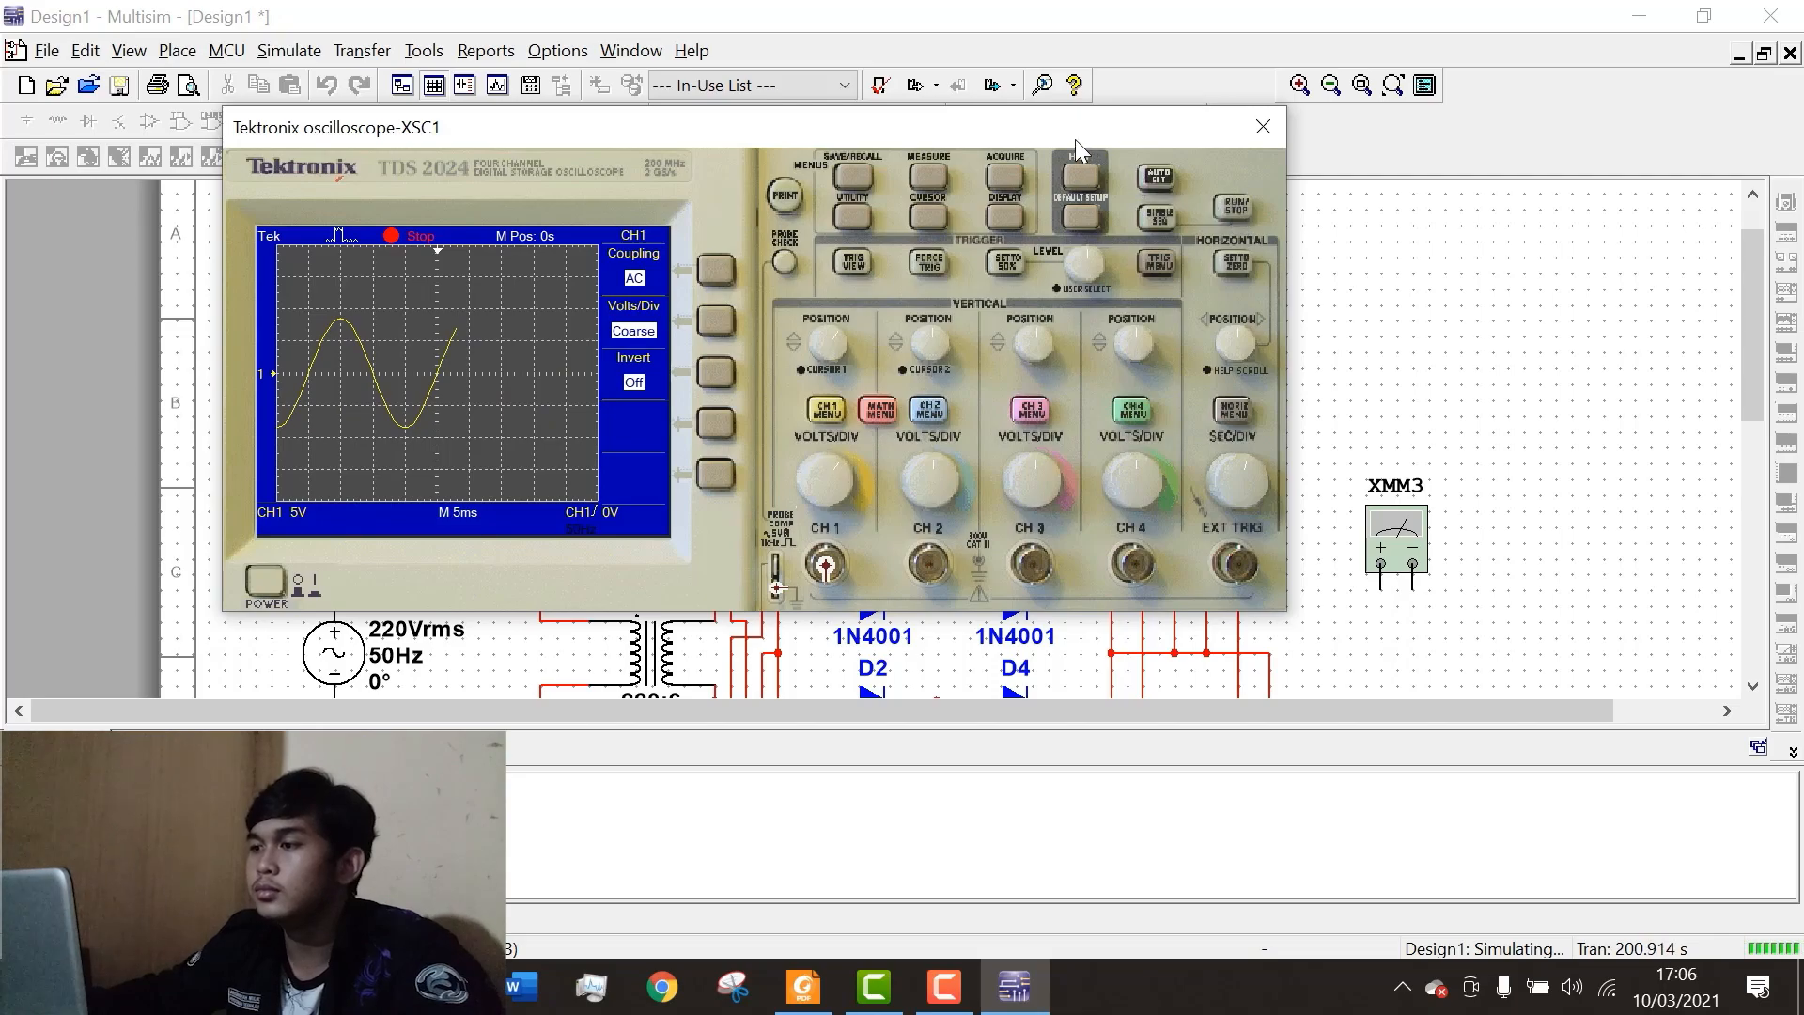
drag(951, 131, 589, 93)
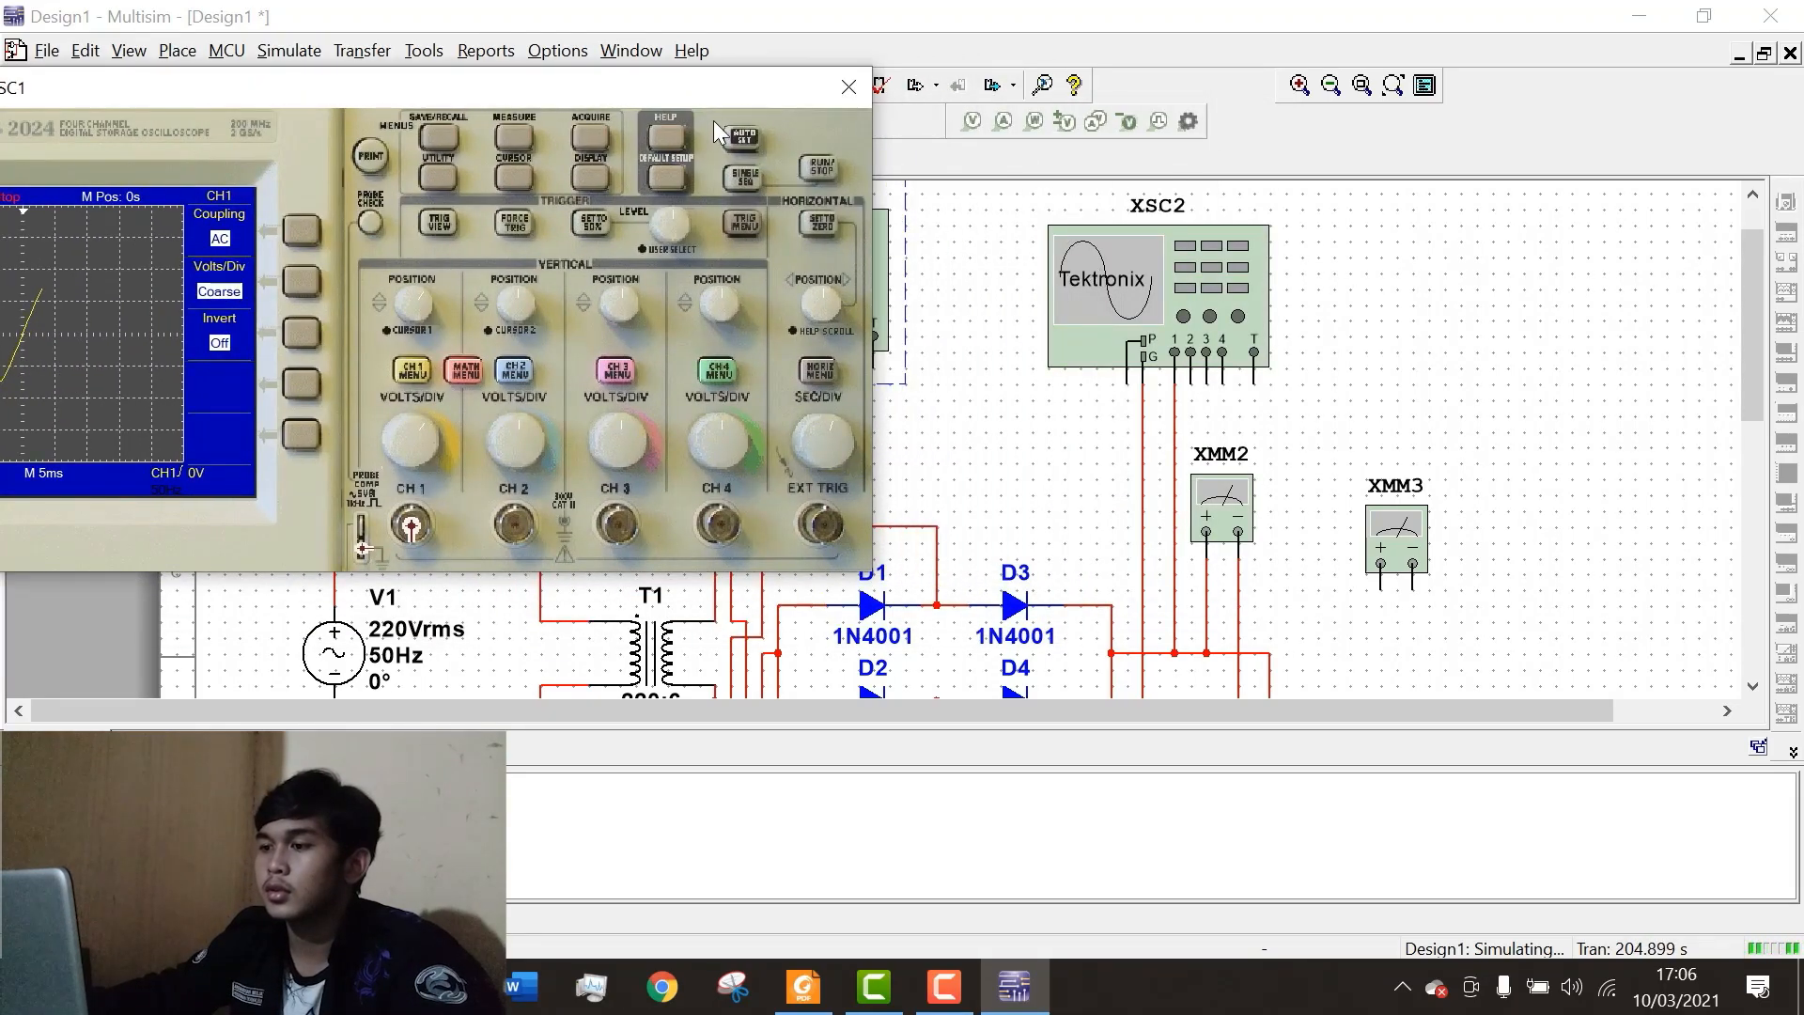
drag(713, 120, 848, 148)
Open the front panel of oscilloscope XSC2, power it on and place it clear of the instruments behind it.
double_click(1139, 267)
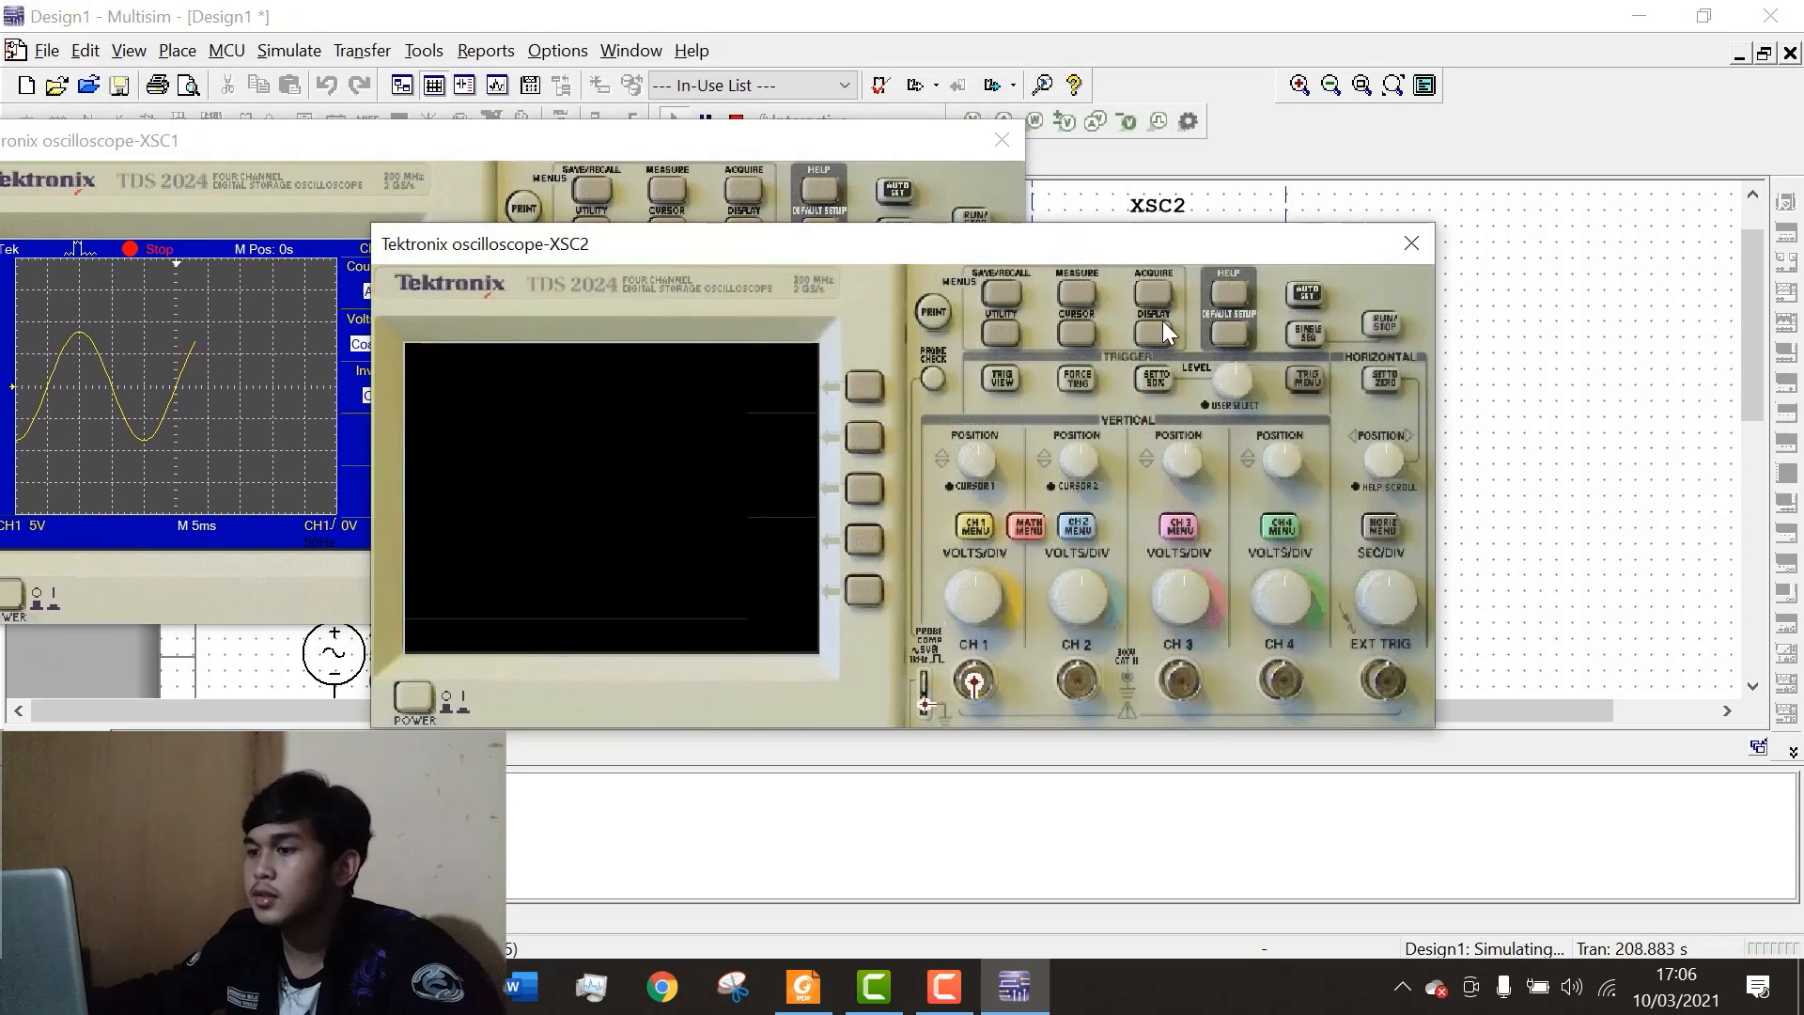
drag(1133, 235, 1441, 97)
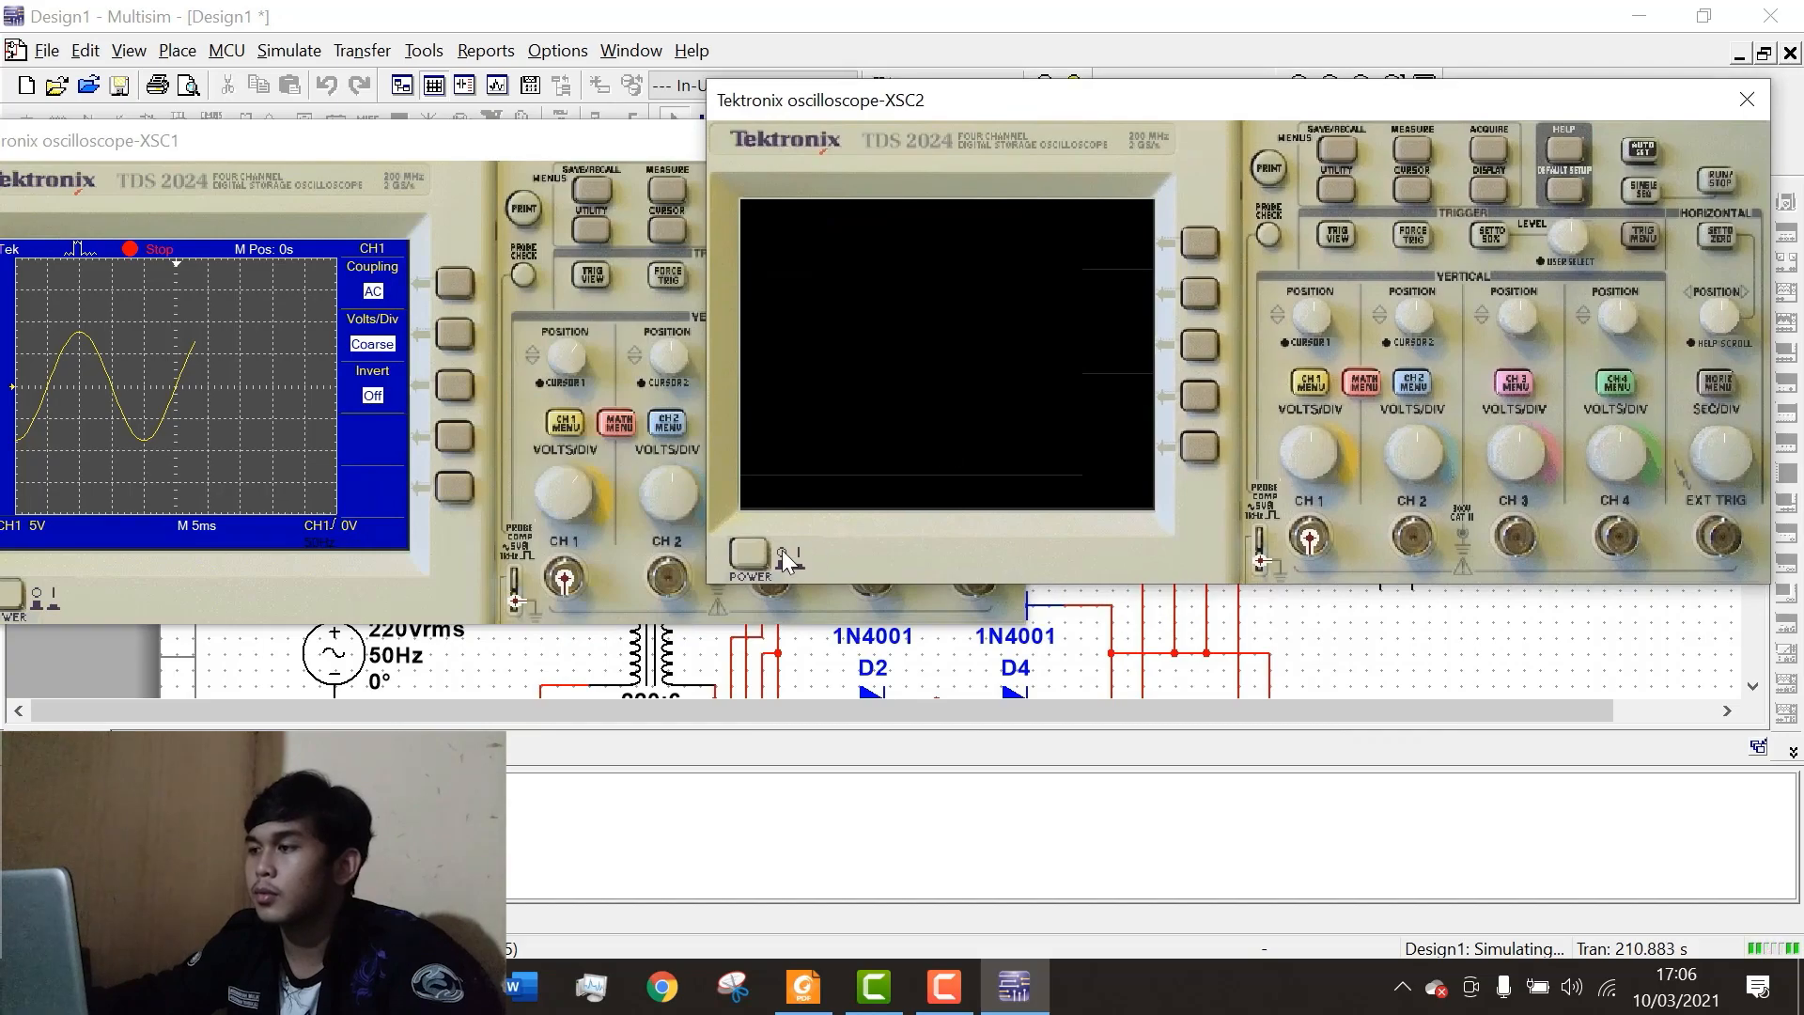
click(749, 554)
drag(1203, 103, 831, 106)
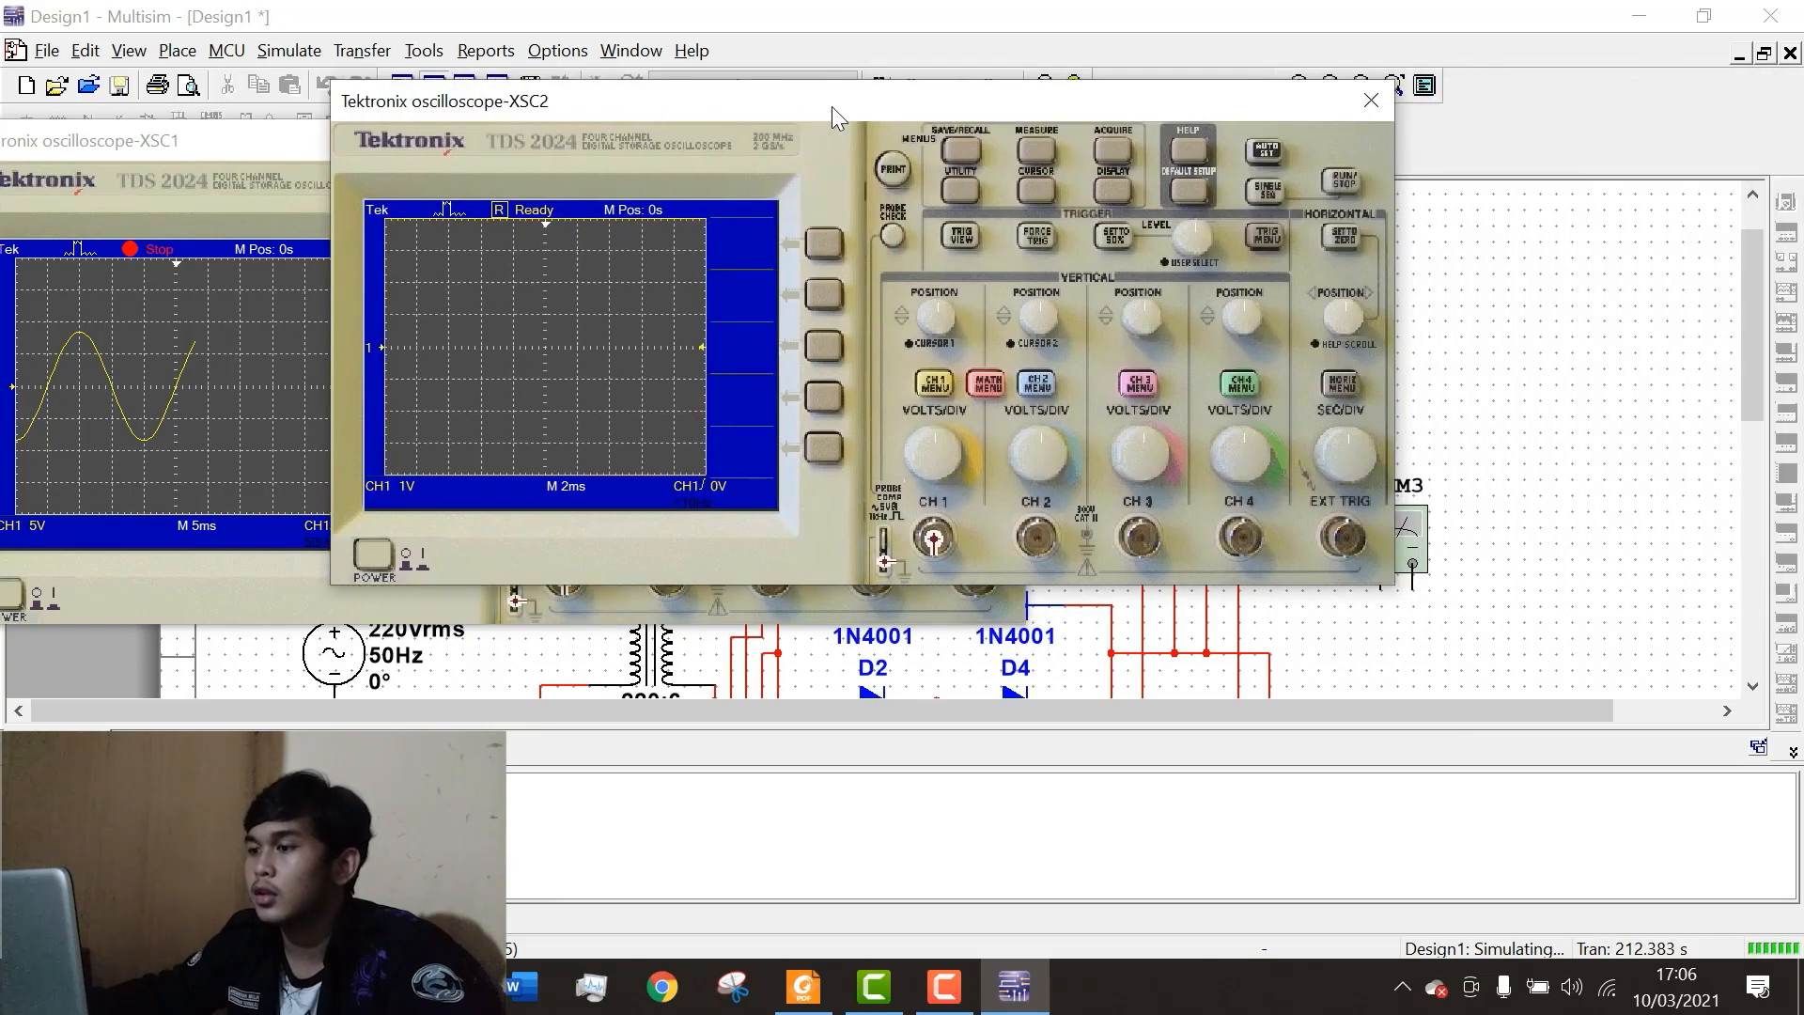
Display XSC2's channel 1 settings and set its vertical scale to 5 V per division.
click(936, 392)
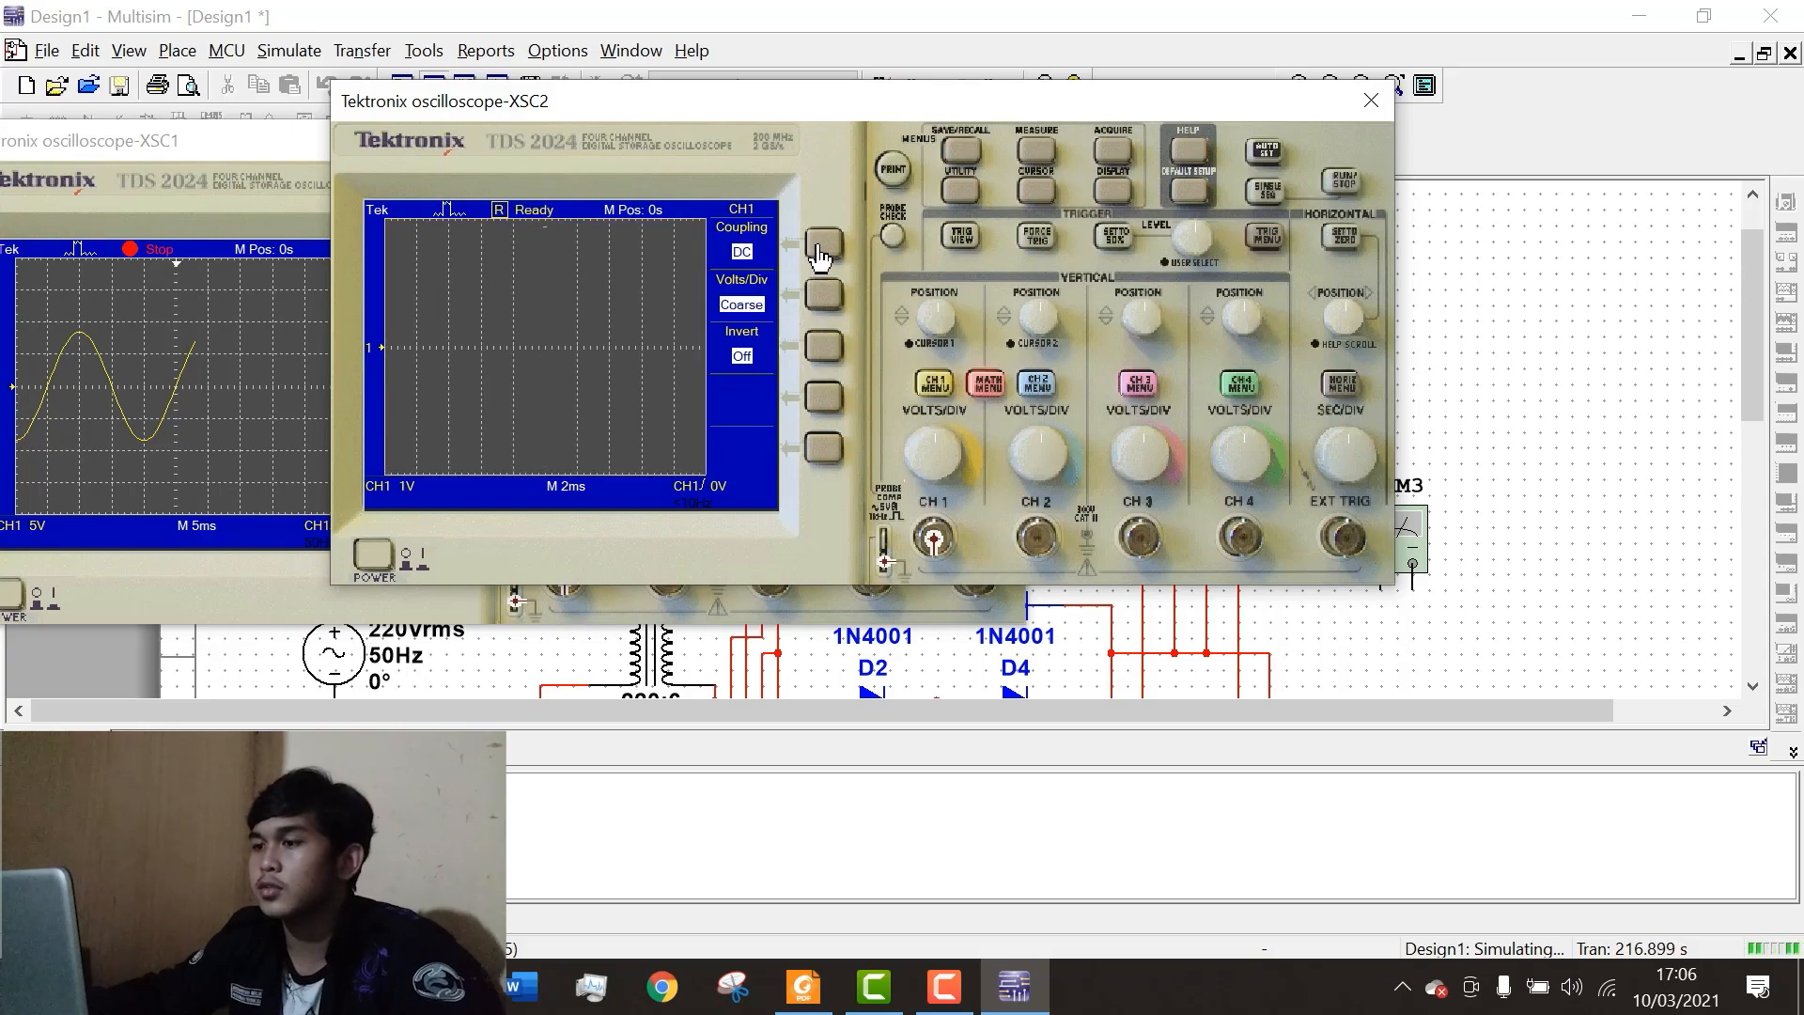
click(944, 449)
click(945, 449)
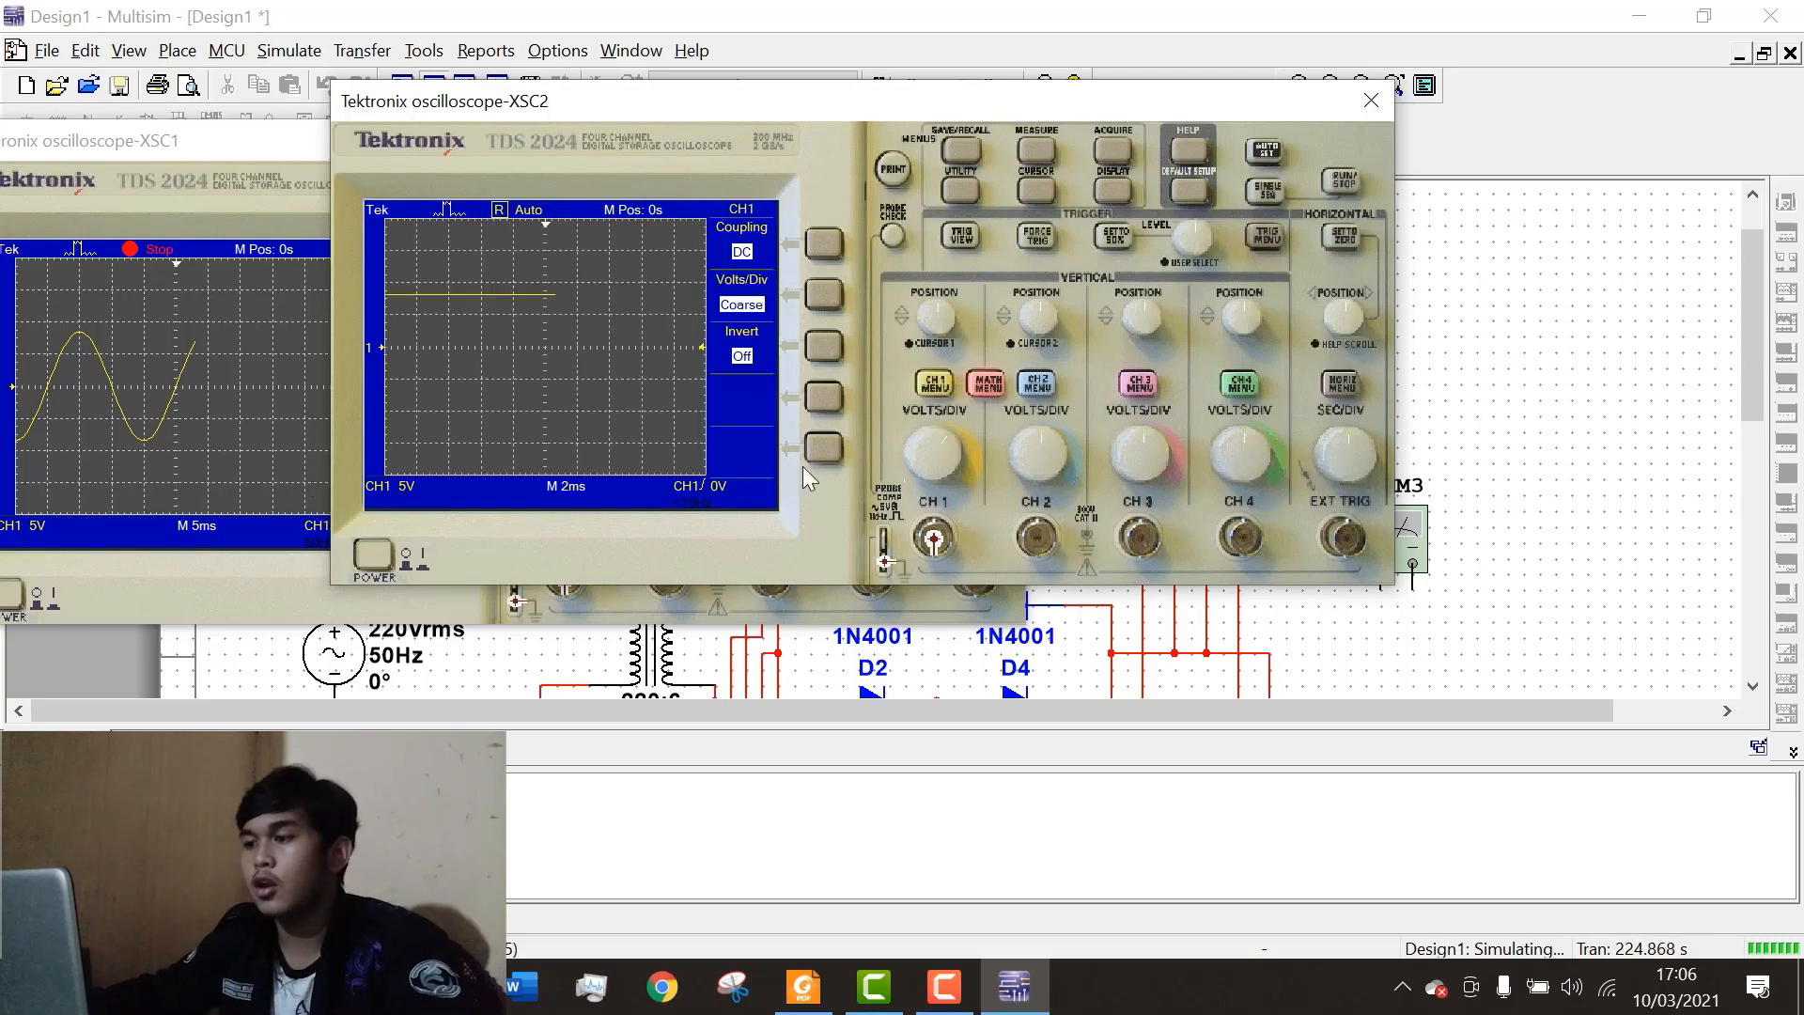
Arrange the front panels of XSC1 and XSC2 so that both oscilloscope screens can be seen side by side.
mouse_move(1131, 100)
mouse_down()
mouse_move(1344, 70)
mouse_move(1437, 108)
mouse_move(1484, 81)
mouse_up()
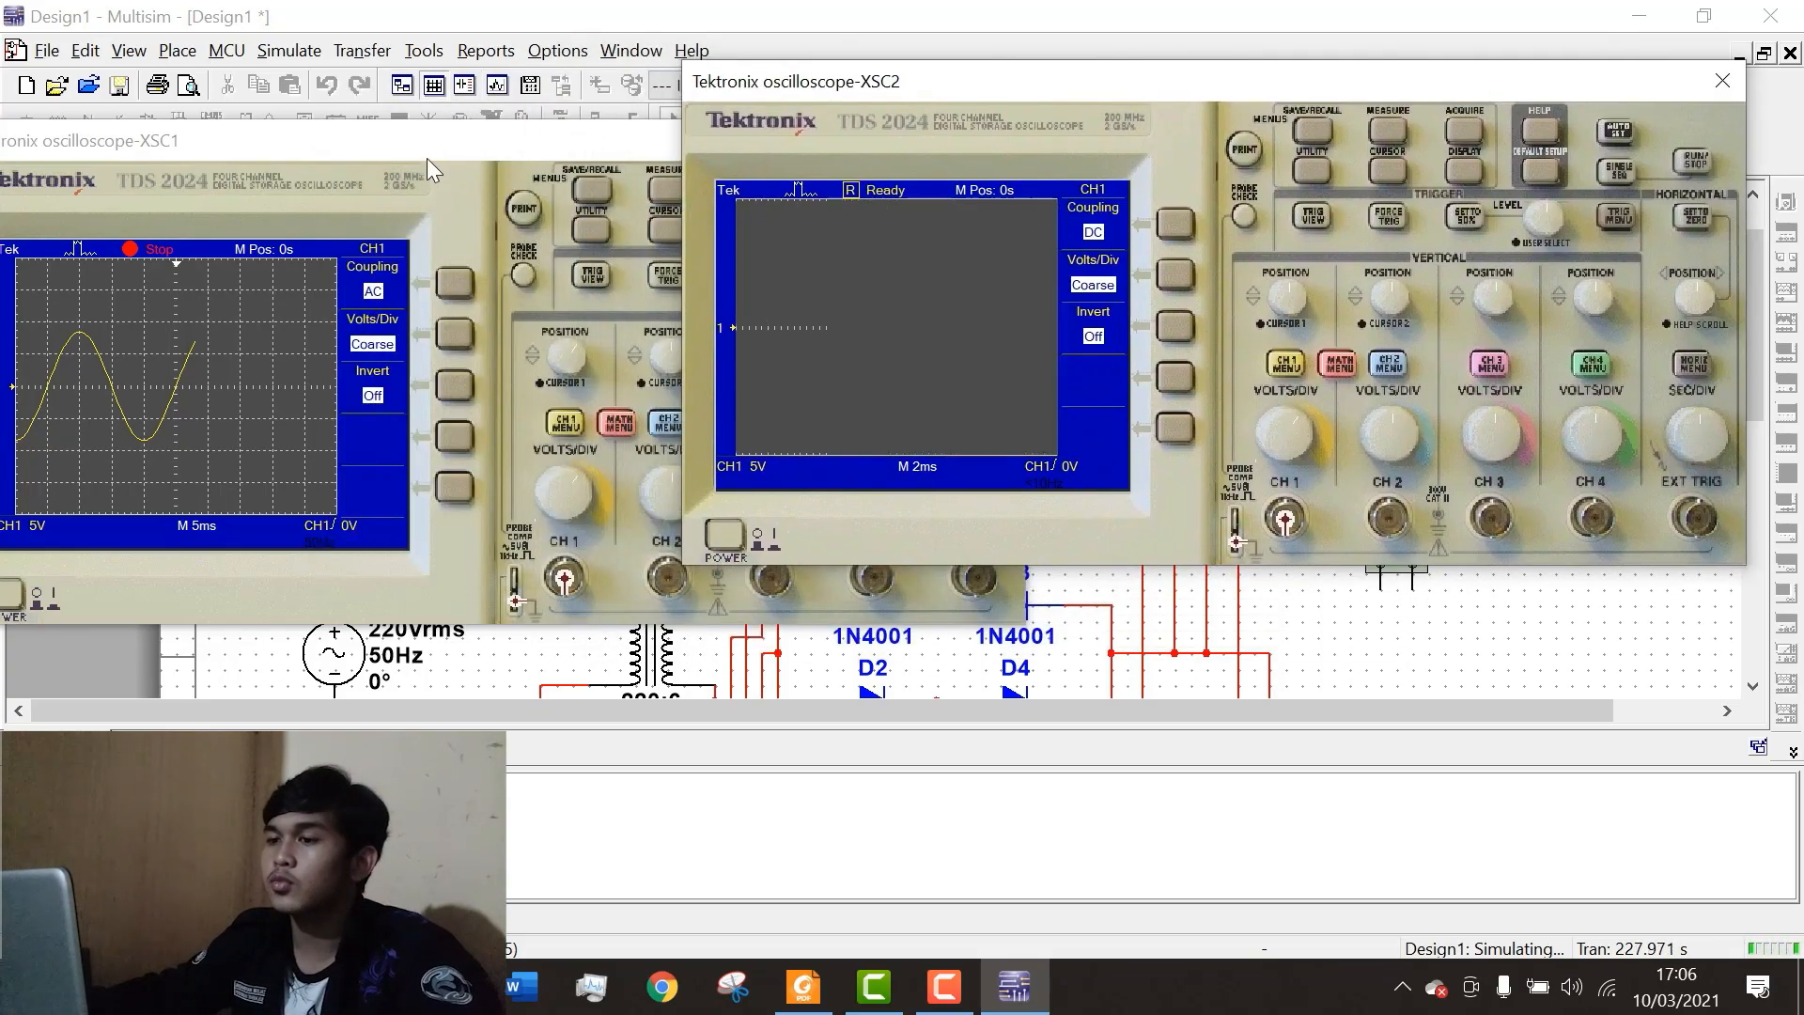
drag(412, 139, 480, 170)
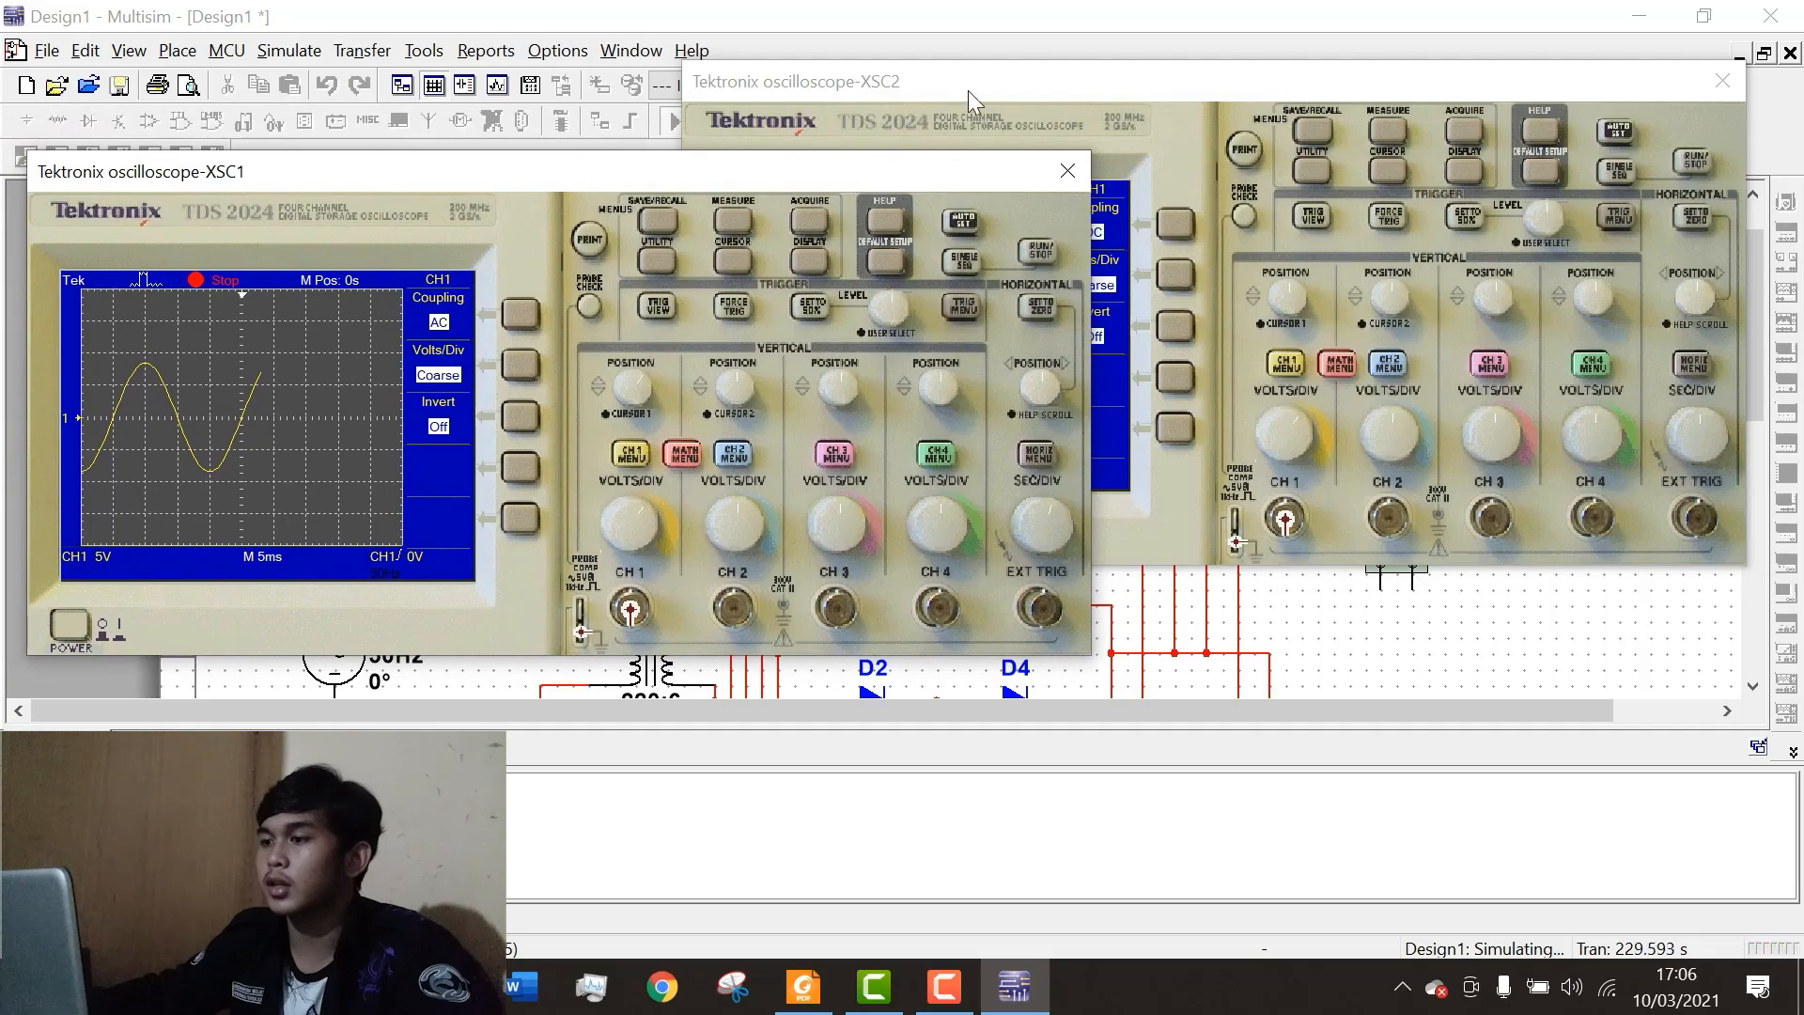
click(977, 89)
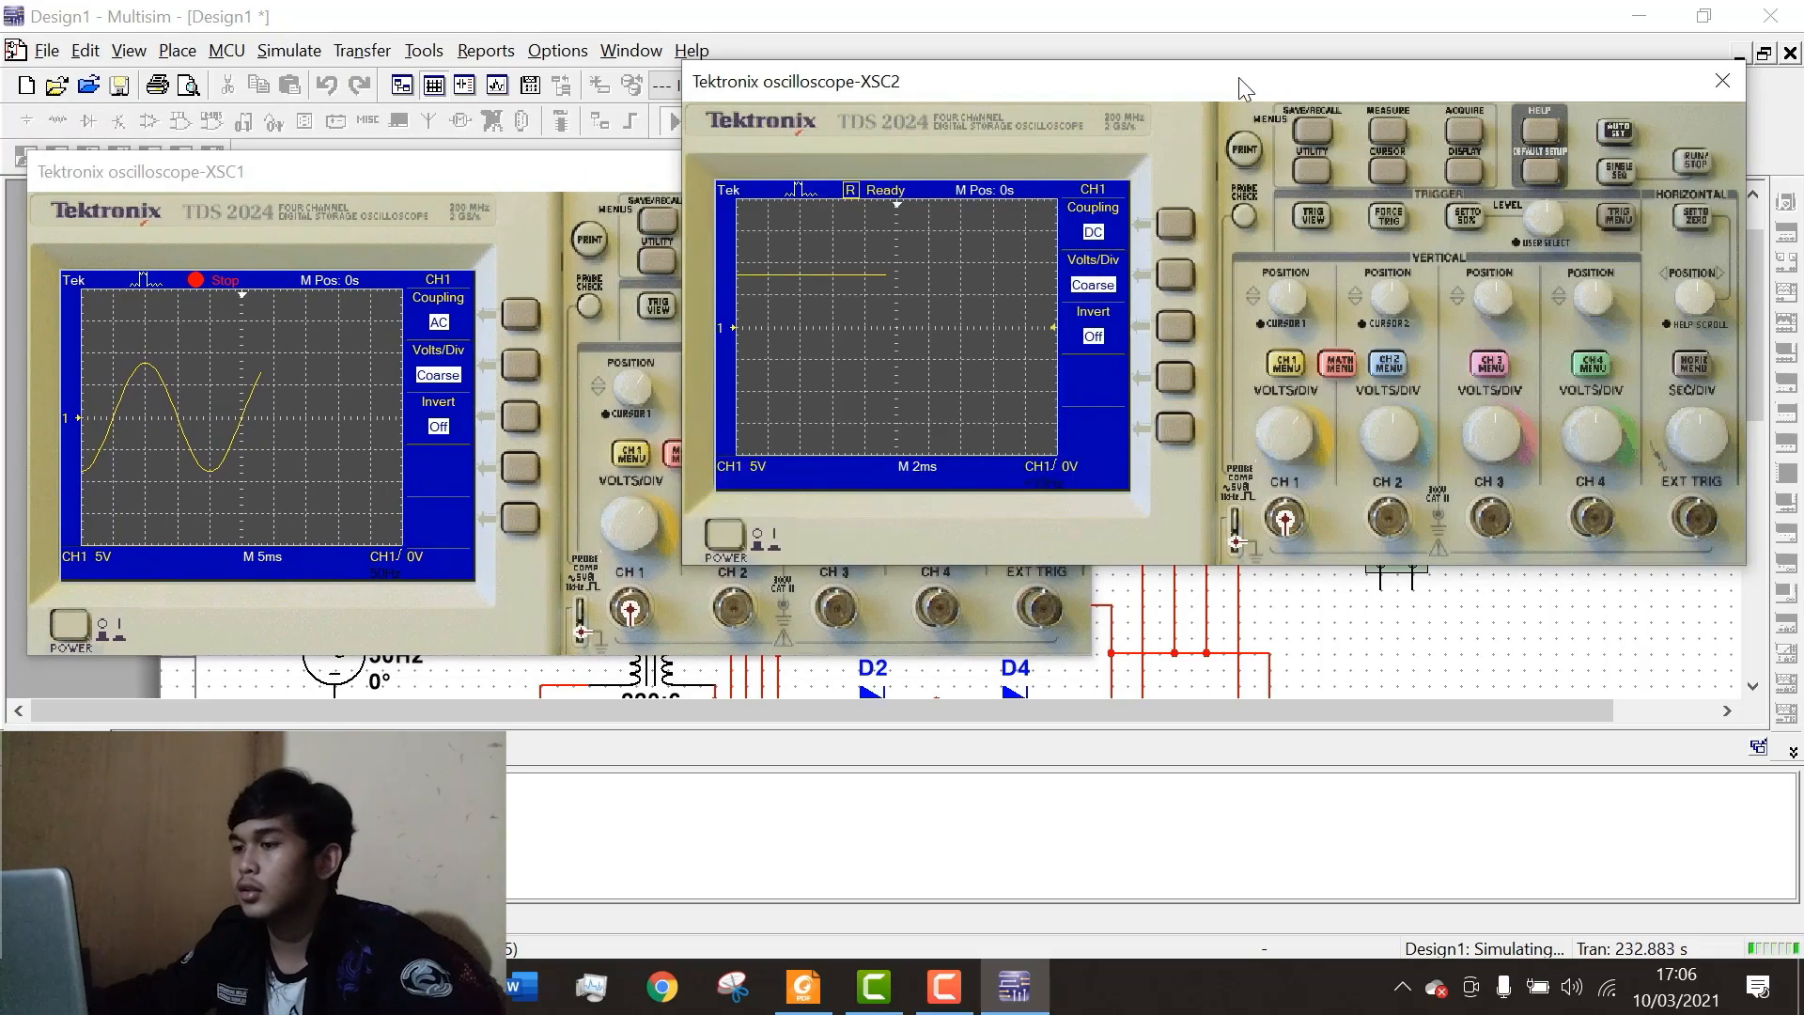
drag(1239, 79, 1035, 80)
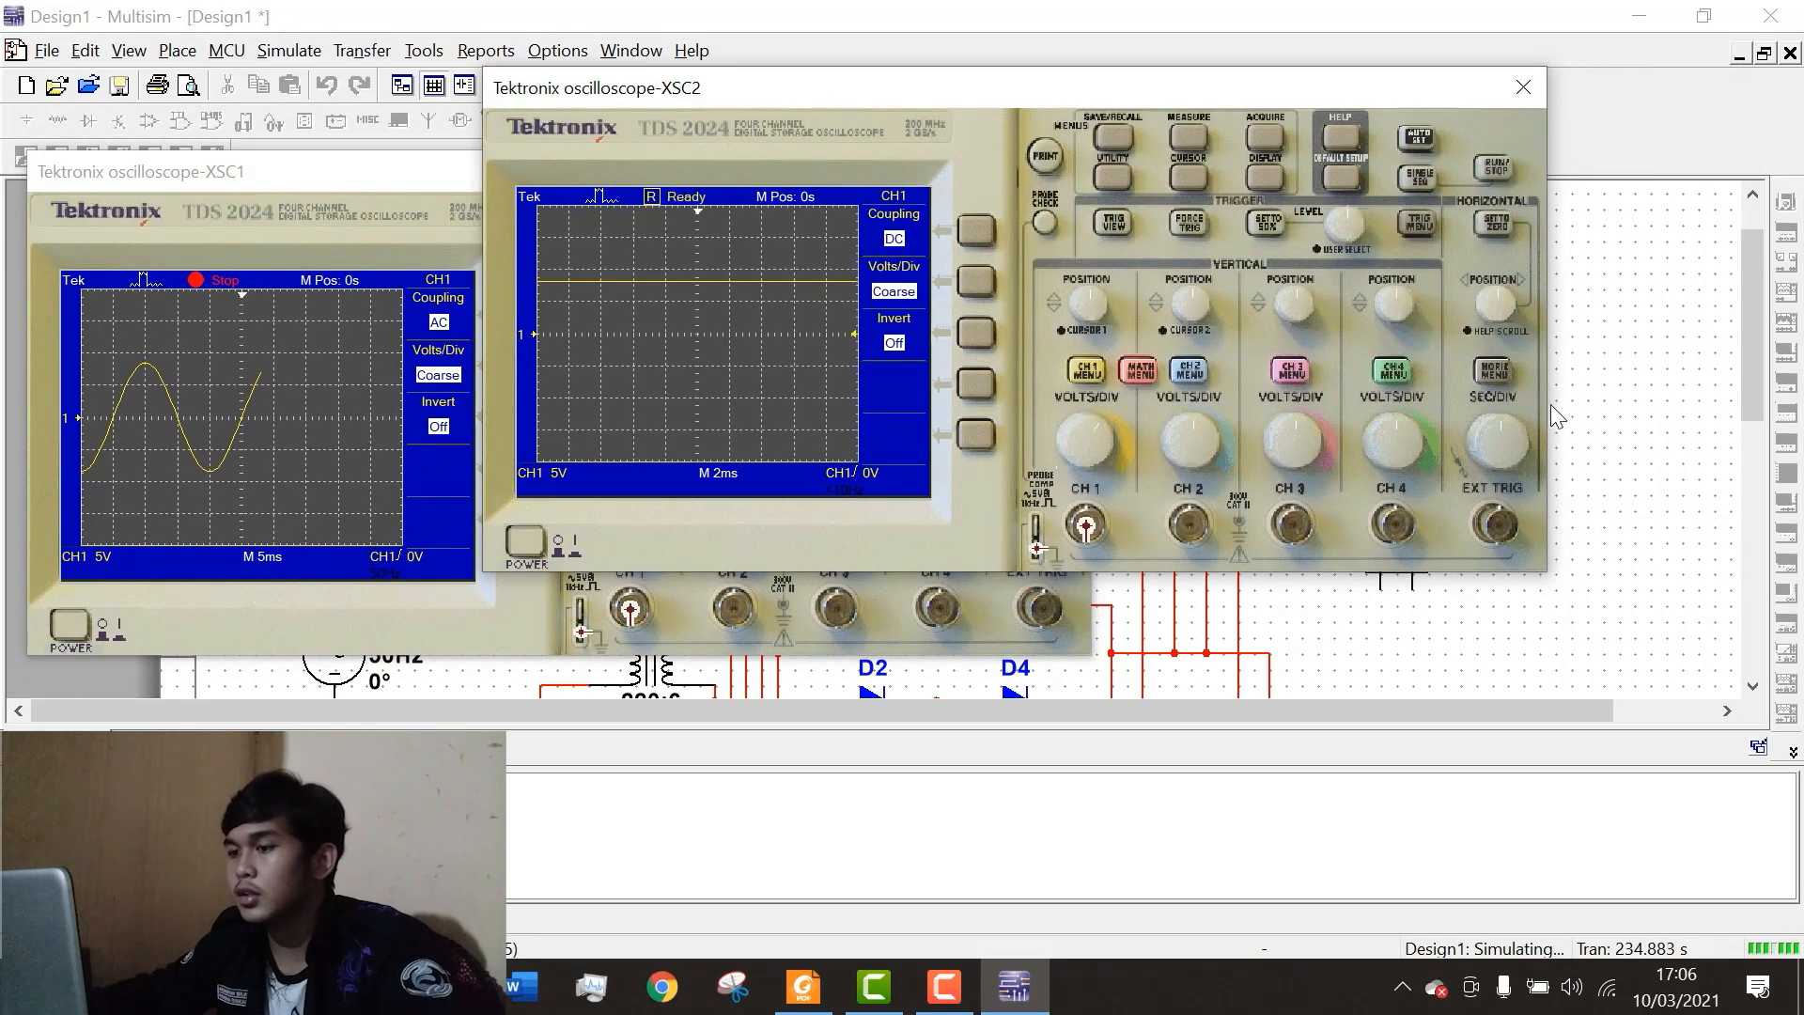
Set XSC2's time base to 5 ms per division and stop its acquisition.
click(1503, 435)
click(1511, 434)
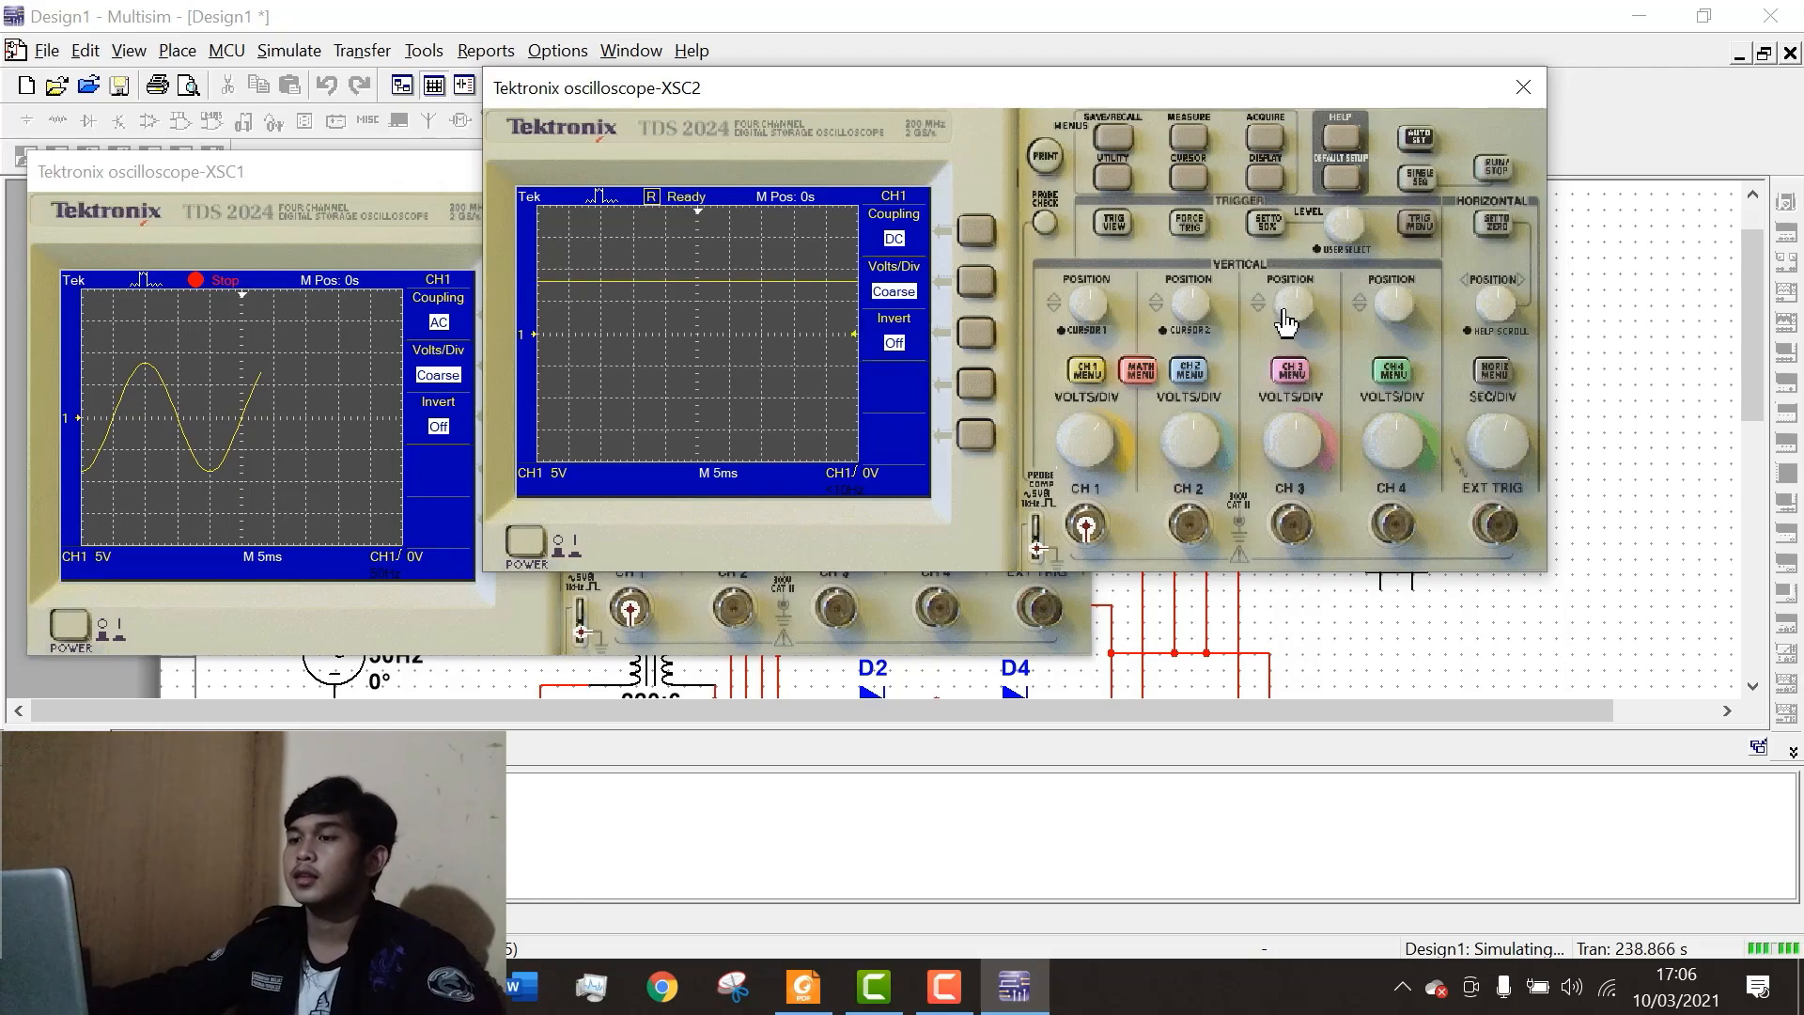
drag(879, 83, 952, 64)
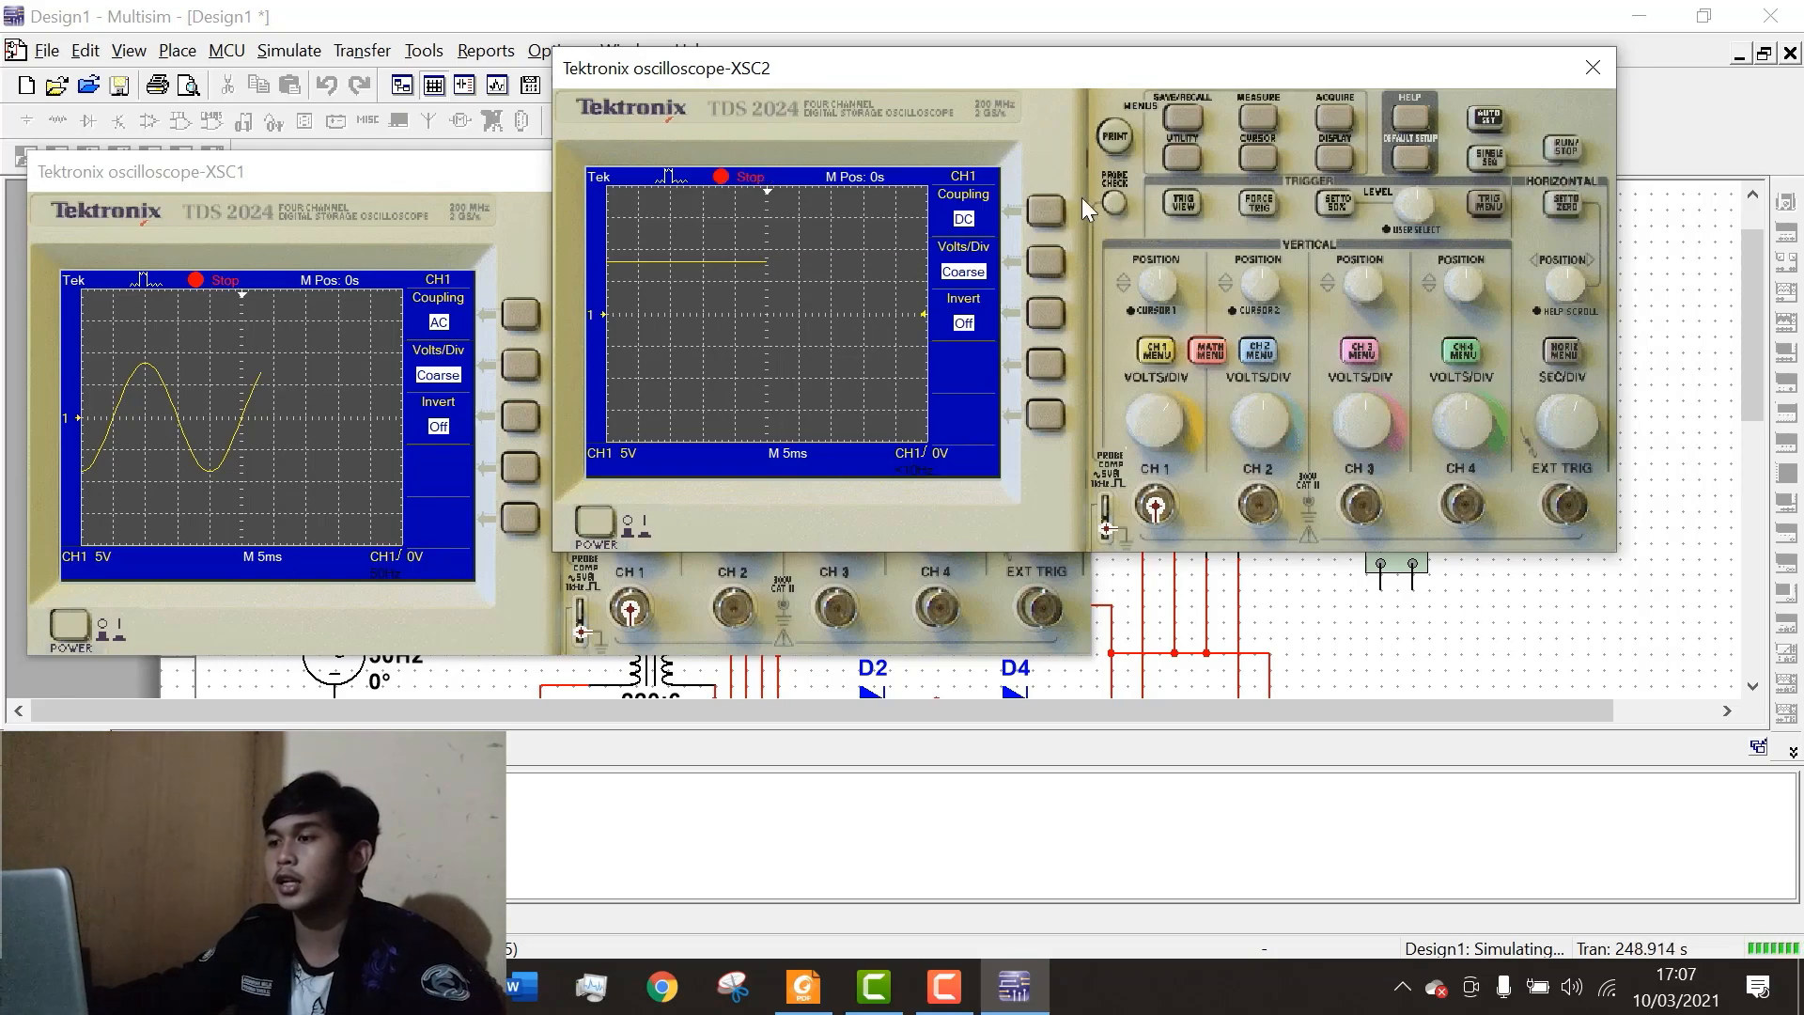
Compare XSC1's frozen AC waveform with XSC2's rectified output trace, repositioning XSC2's panel as needed.
drag(1056, 75, 1227, 65)
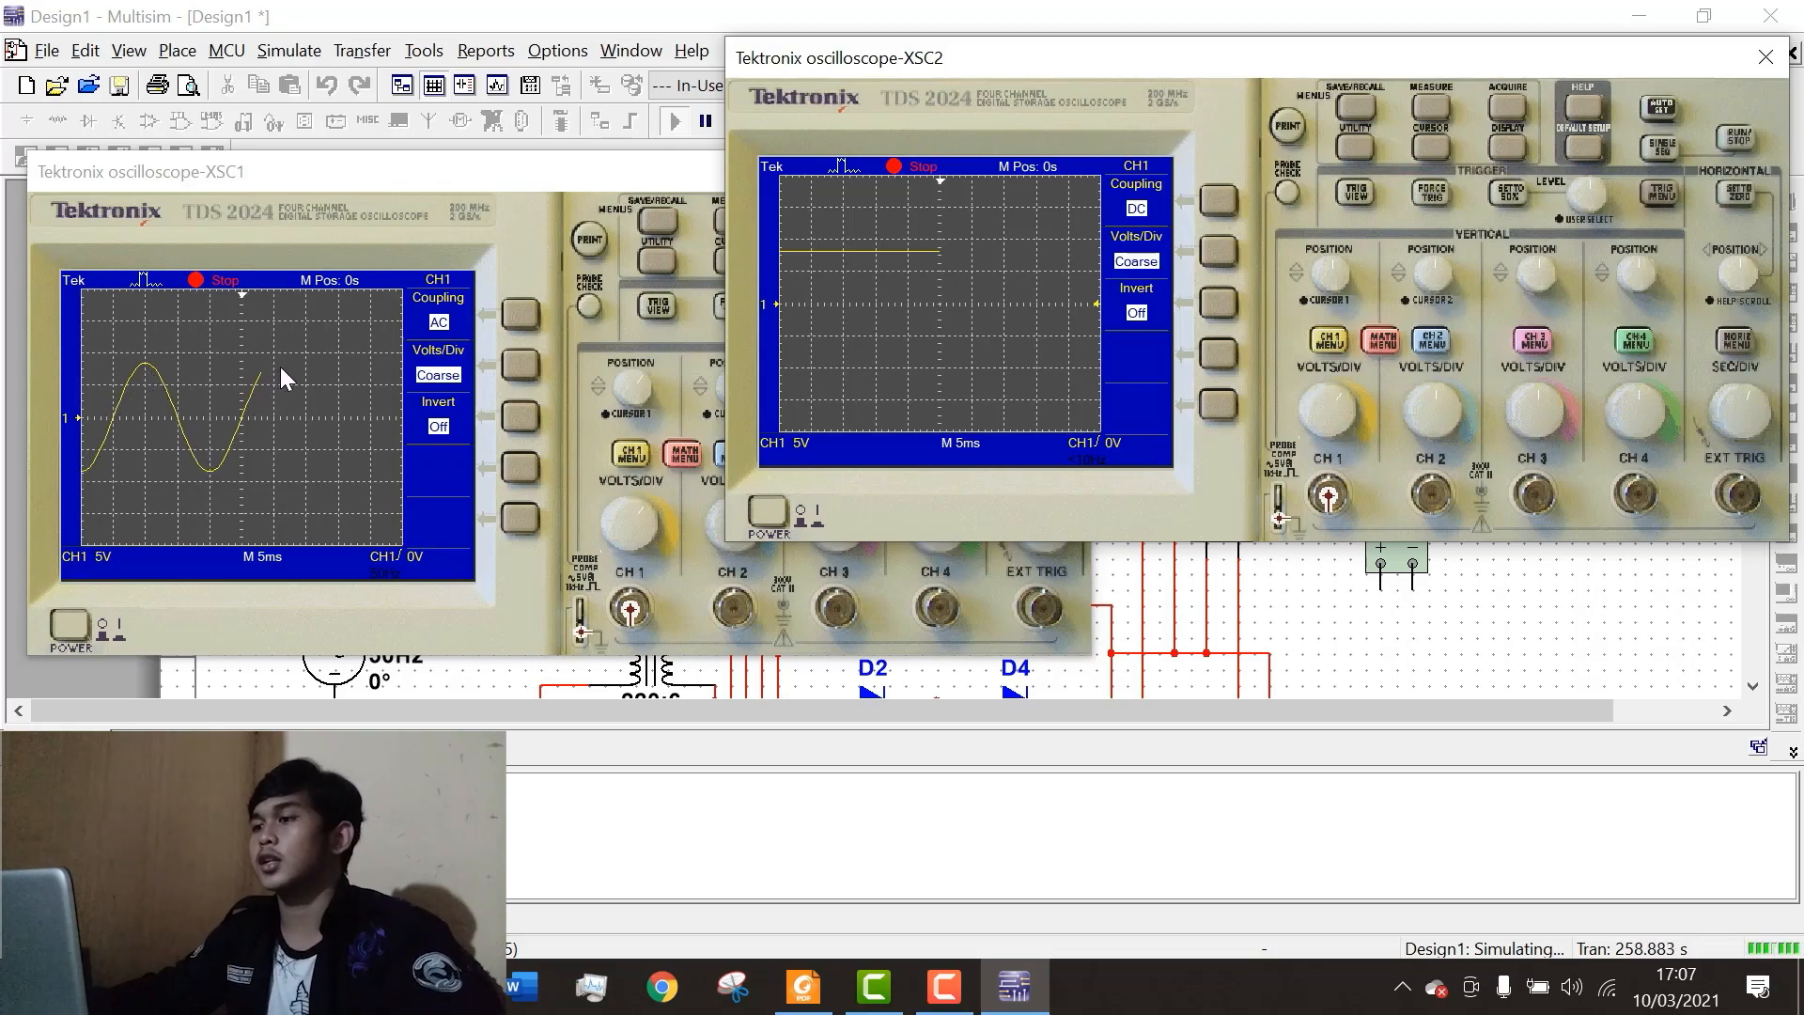
drag(786, 139, 629, 167)
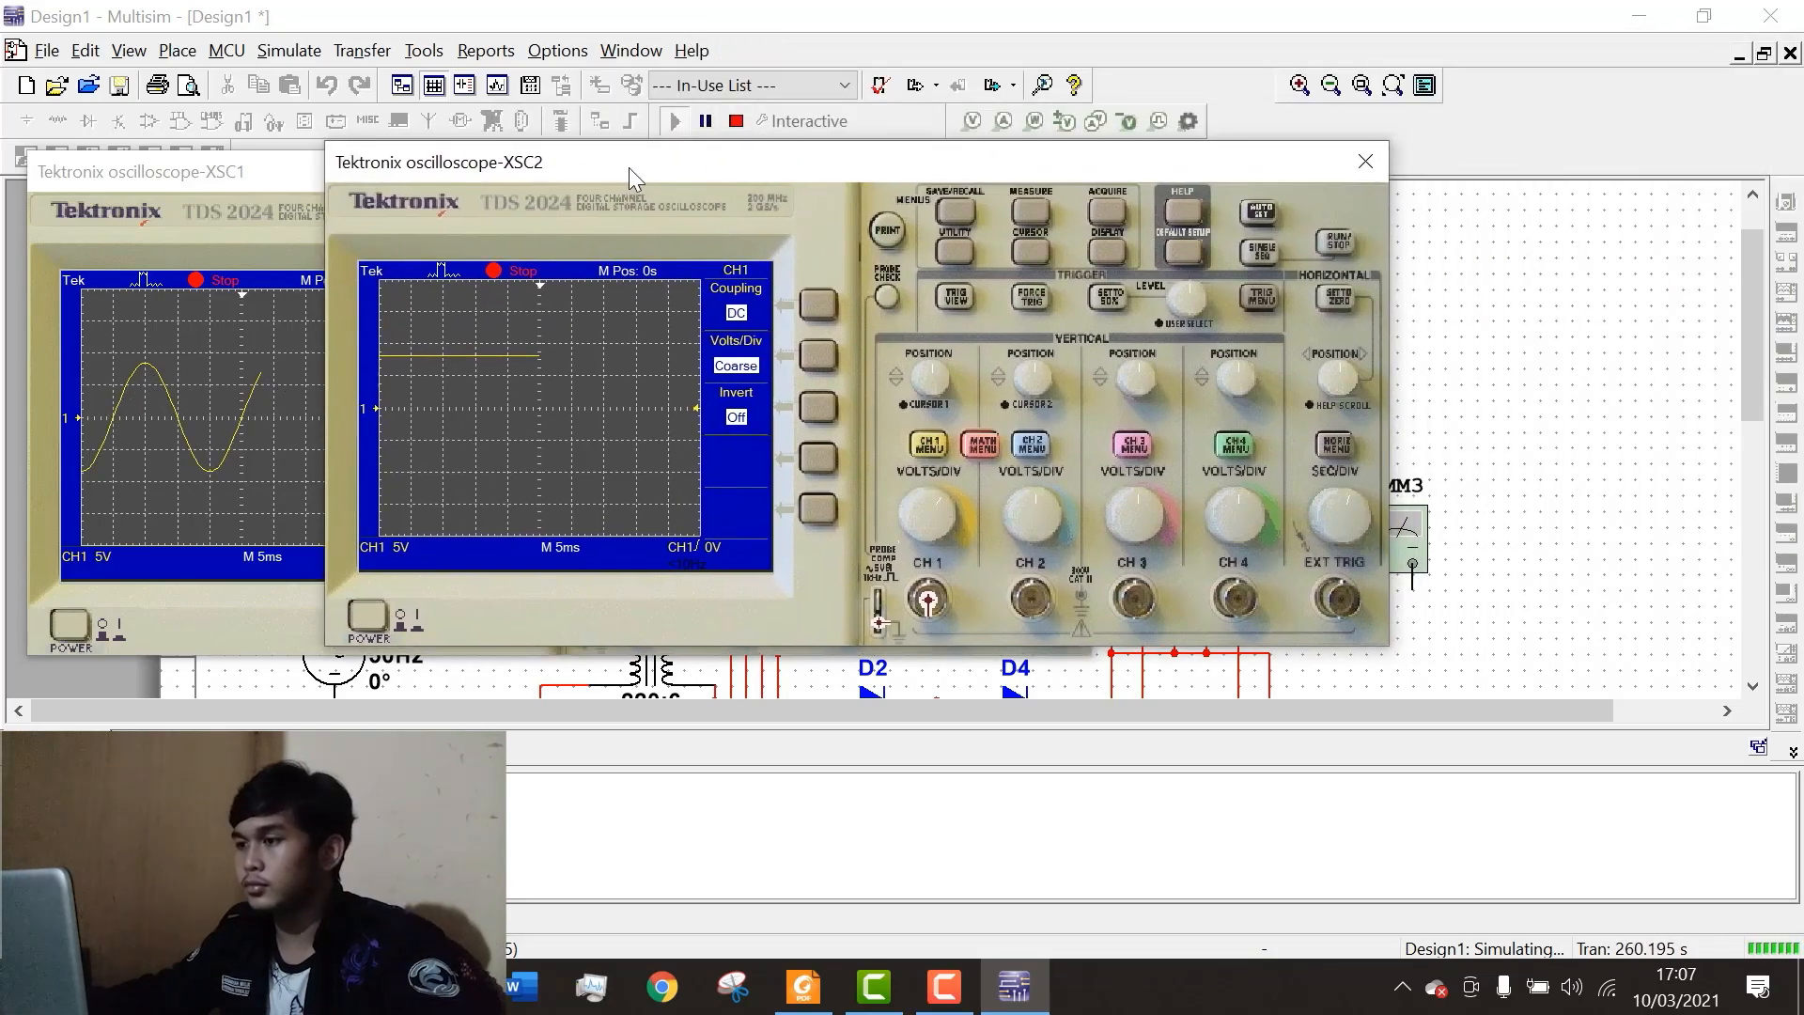
drag(966, 163, 850, 69)
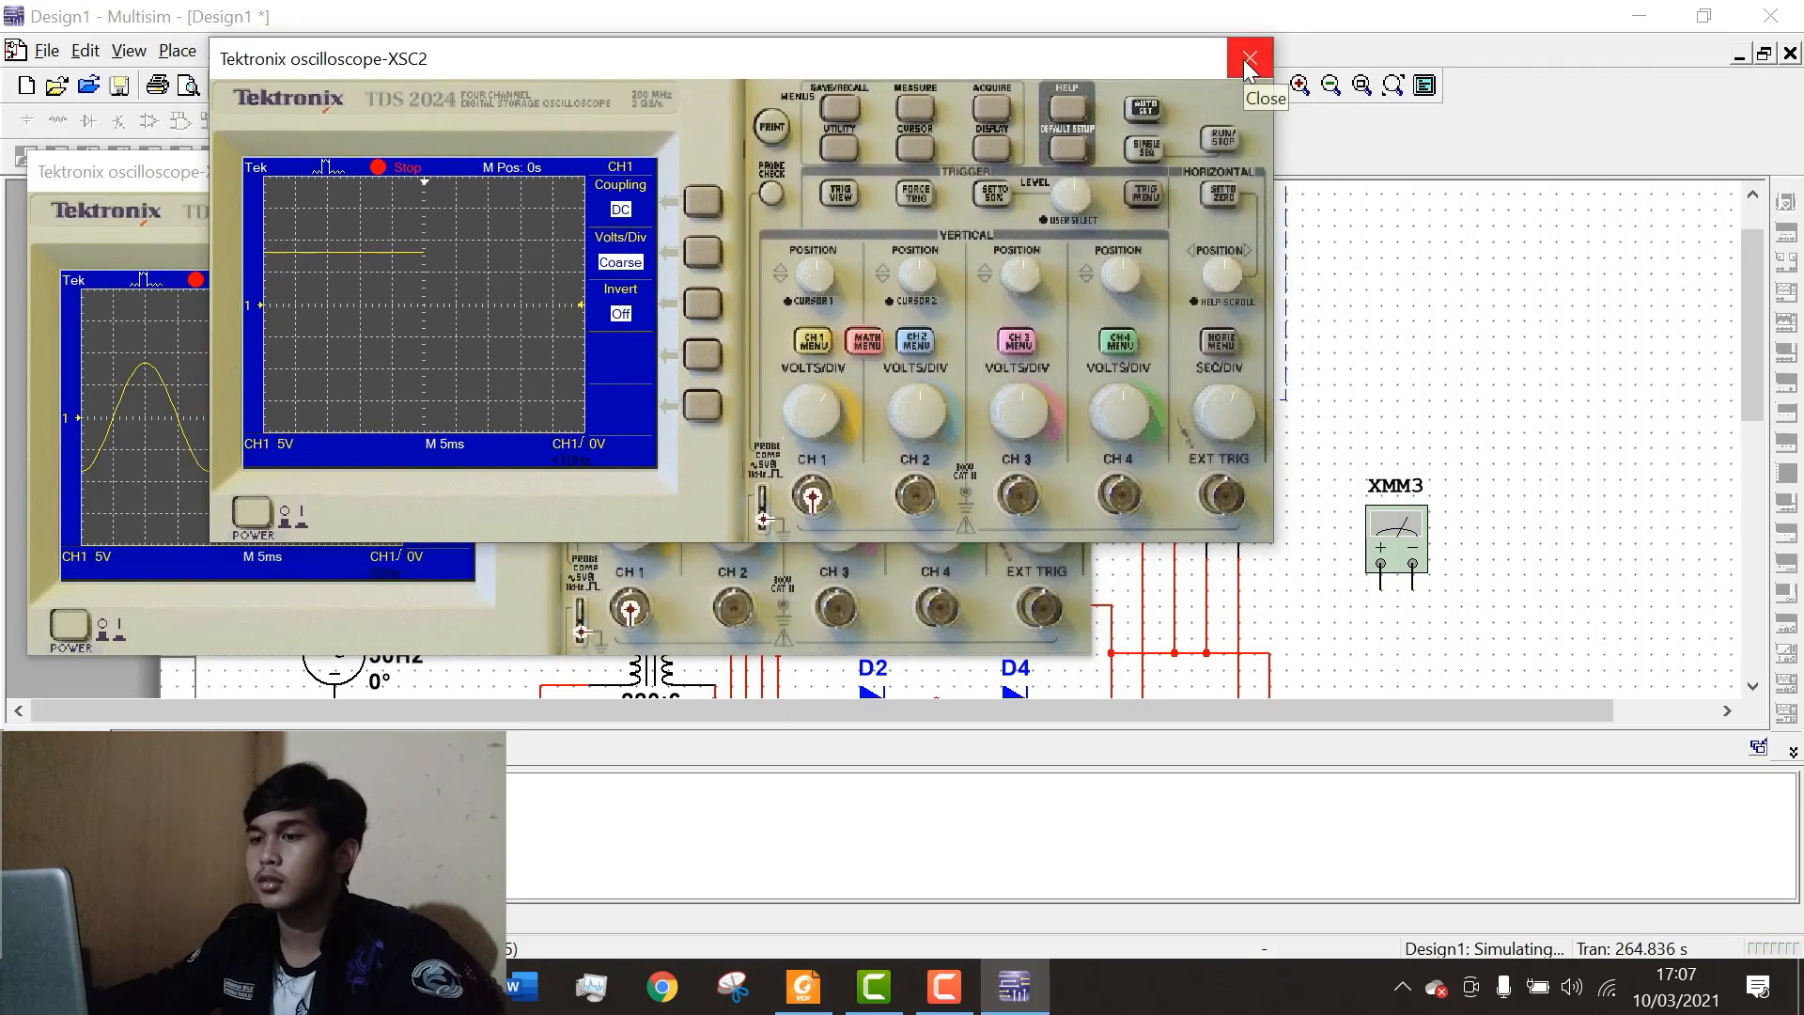
drag(723, 75, 1082, 67)
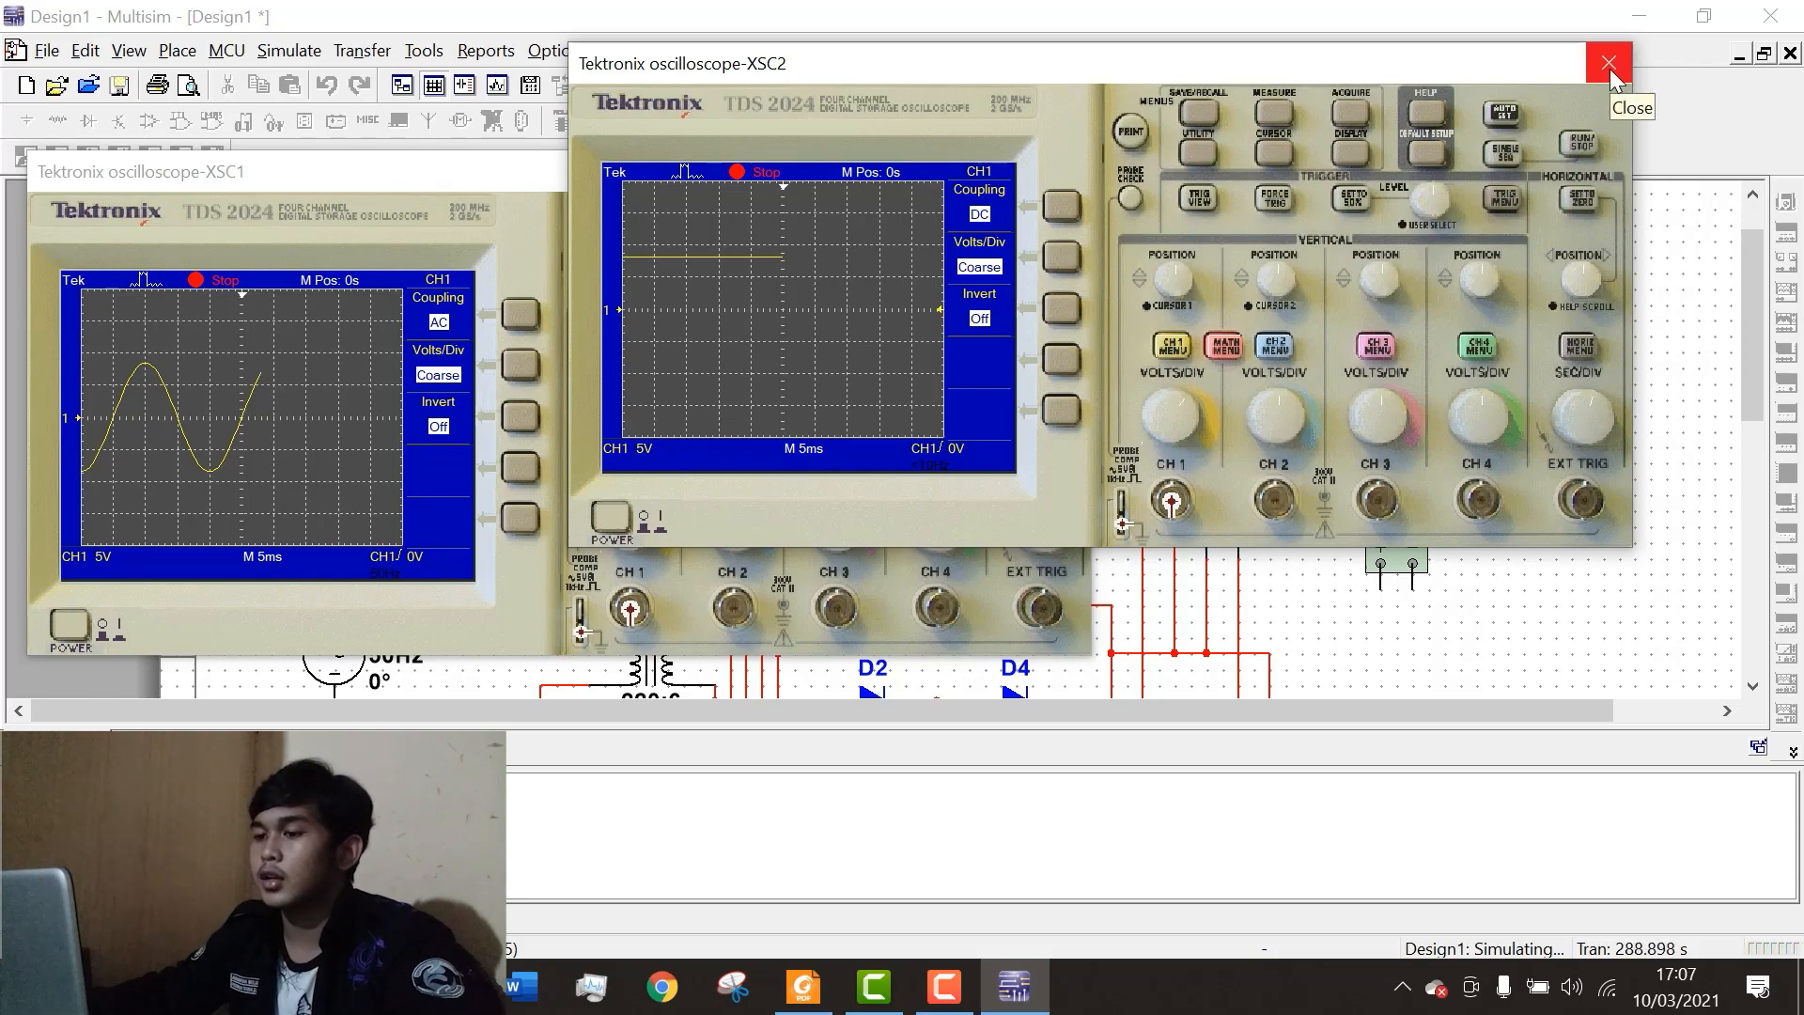
Power off oscilloscopes XSC2 and XSC1 and close both front panels.
click(615, 531)
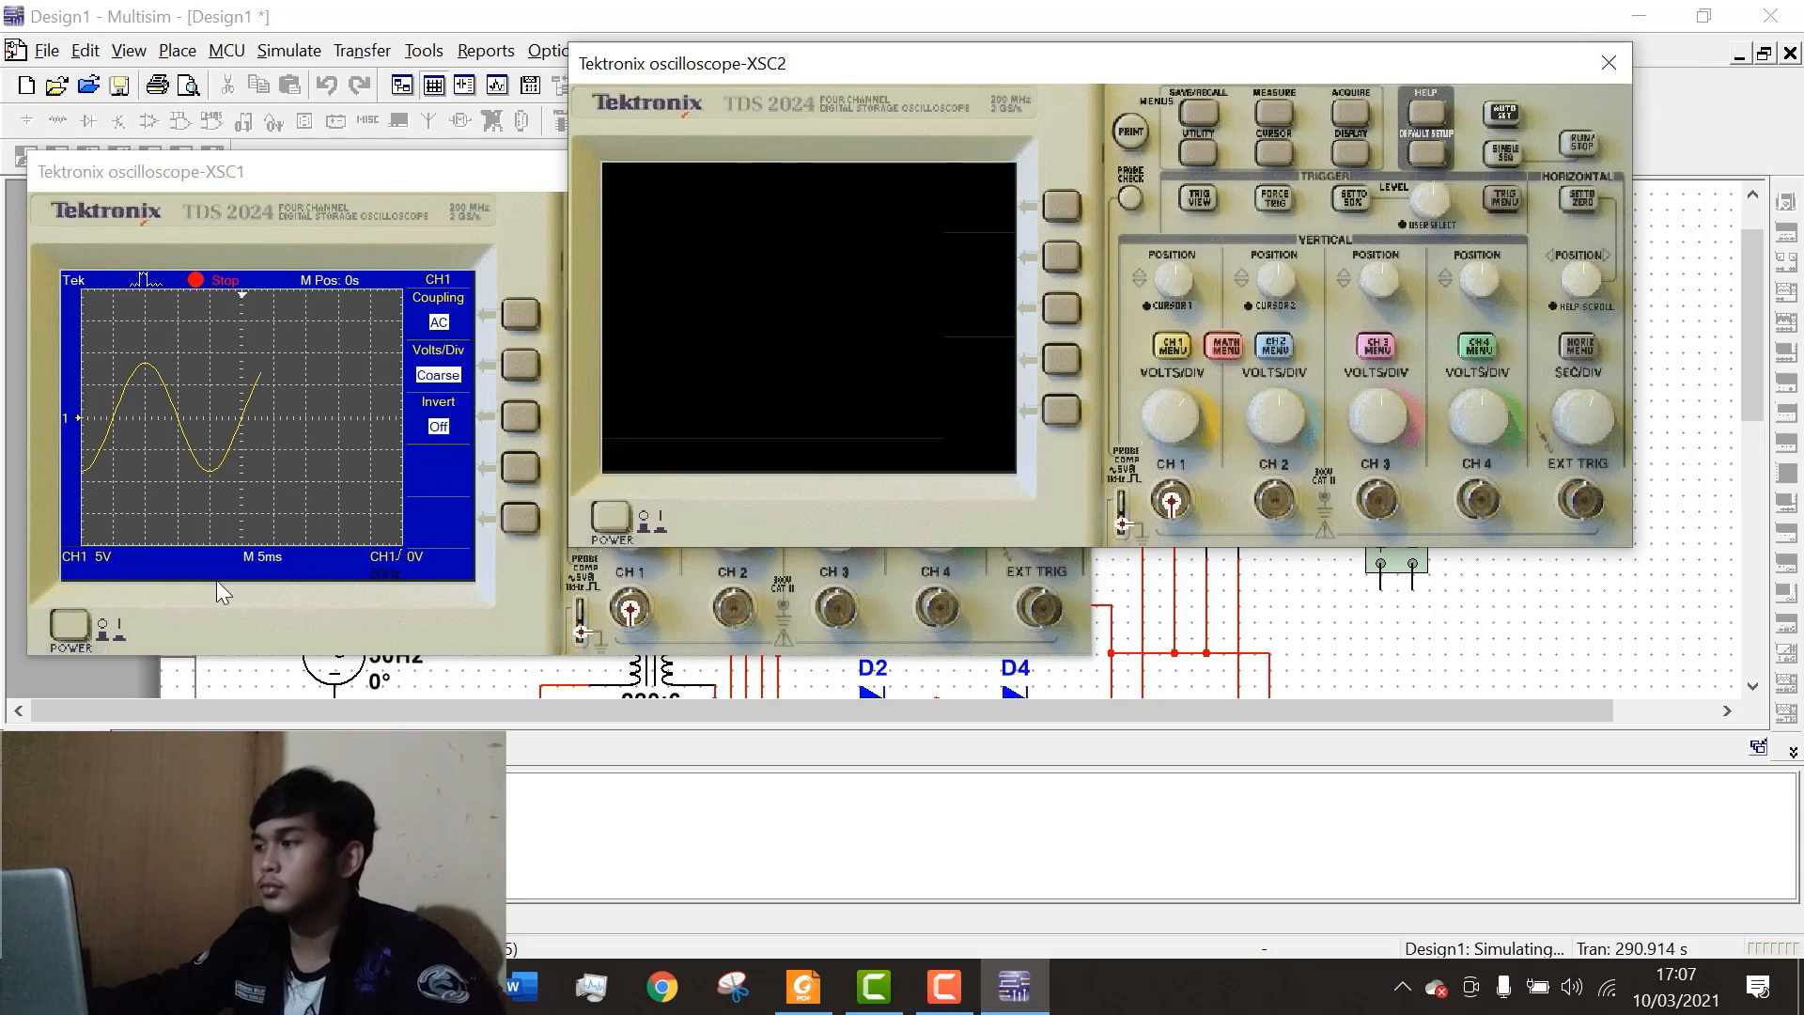
click(71, 628)
click(1608, 63)
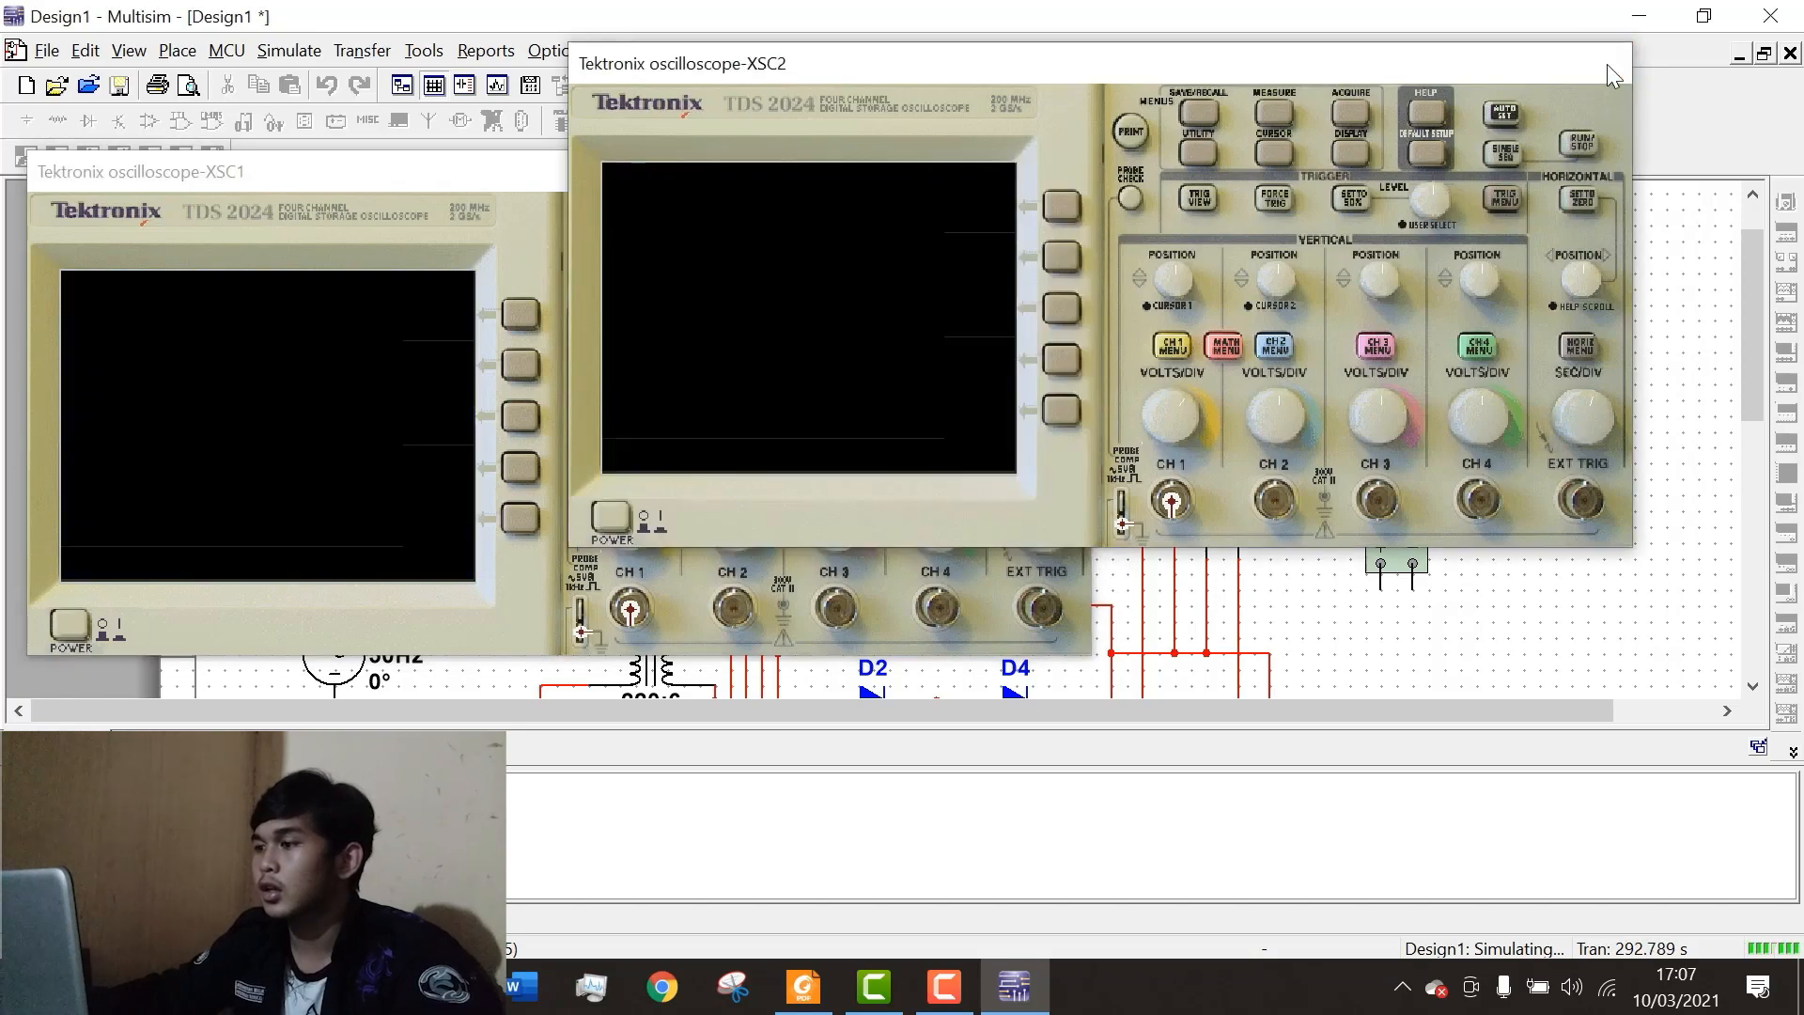
click(1067, 170)
Stop the simulation and bring the area around capacitor C1 and the unconnected resistor R1 into view.
scroll(471, 380, down, 2)
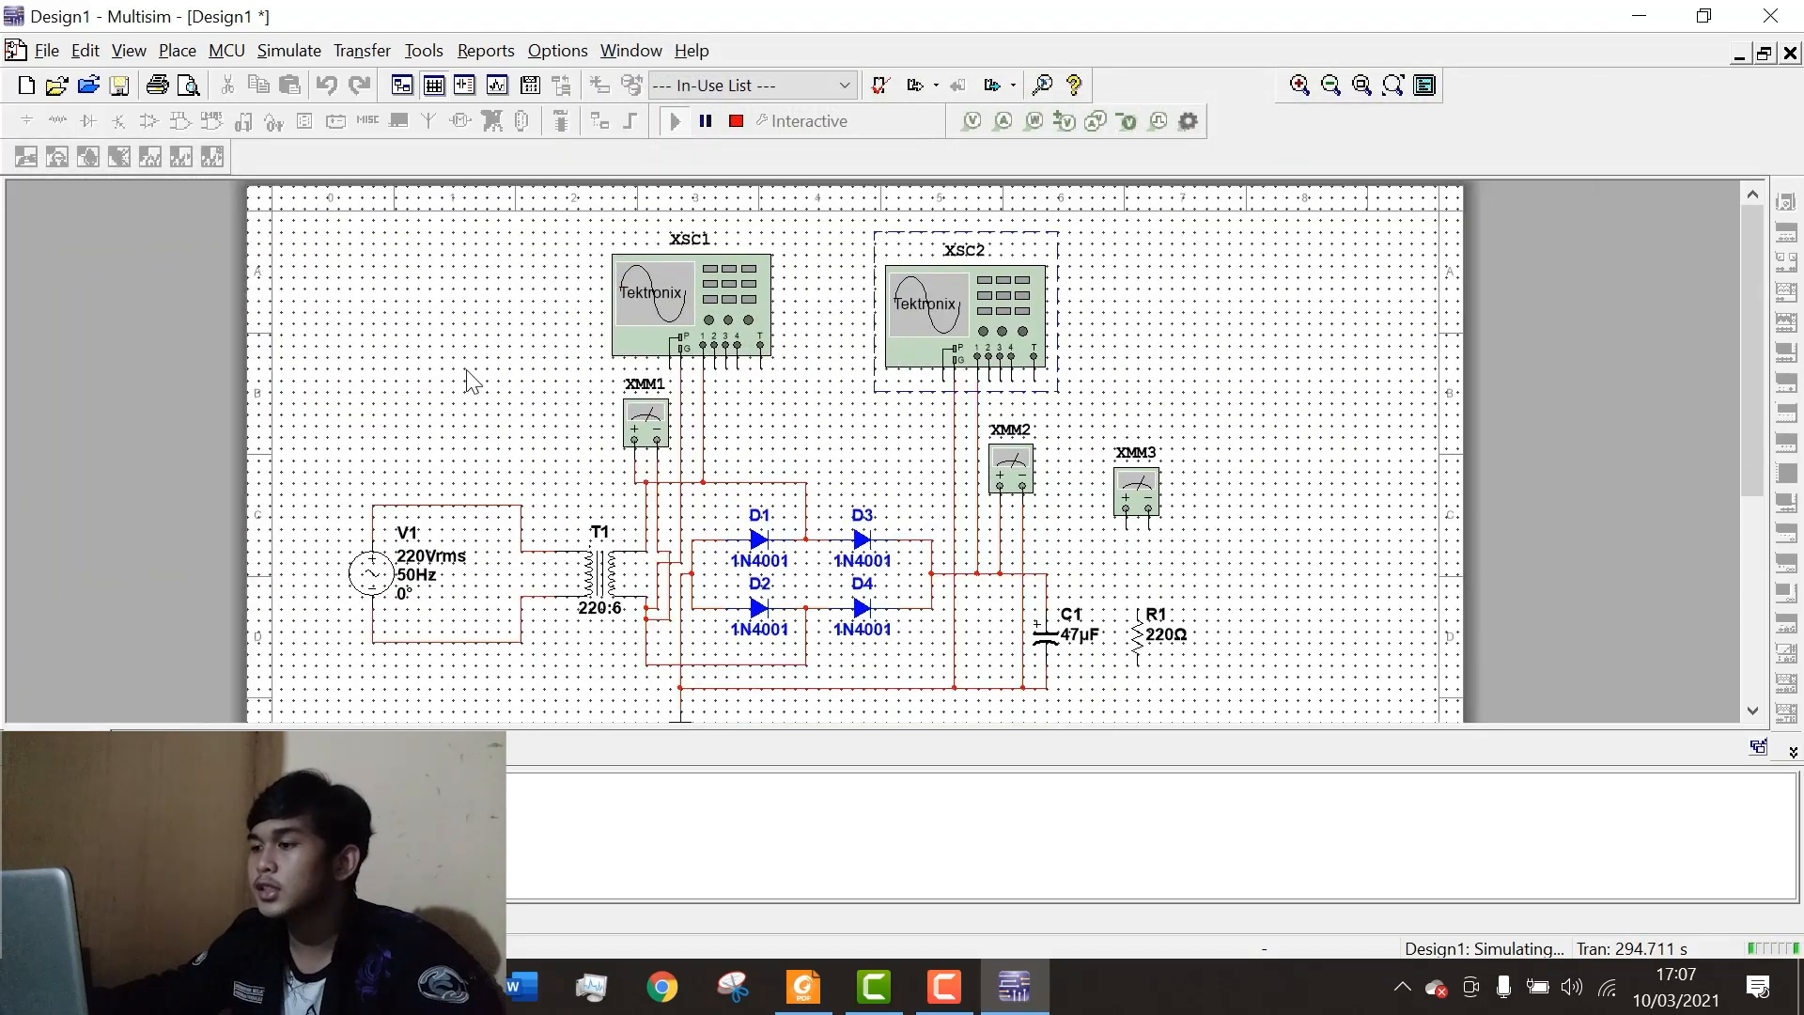
scroll(1036, 376, down, 1)
scroll(1080, 538, up, 4)
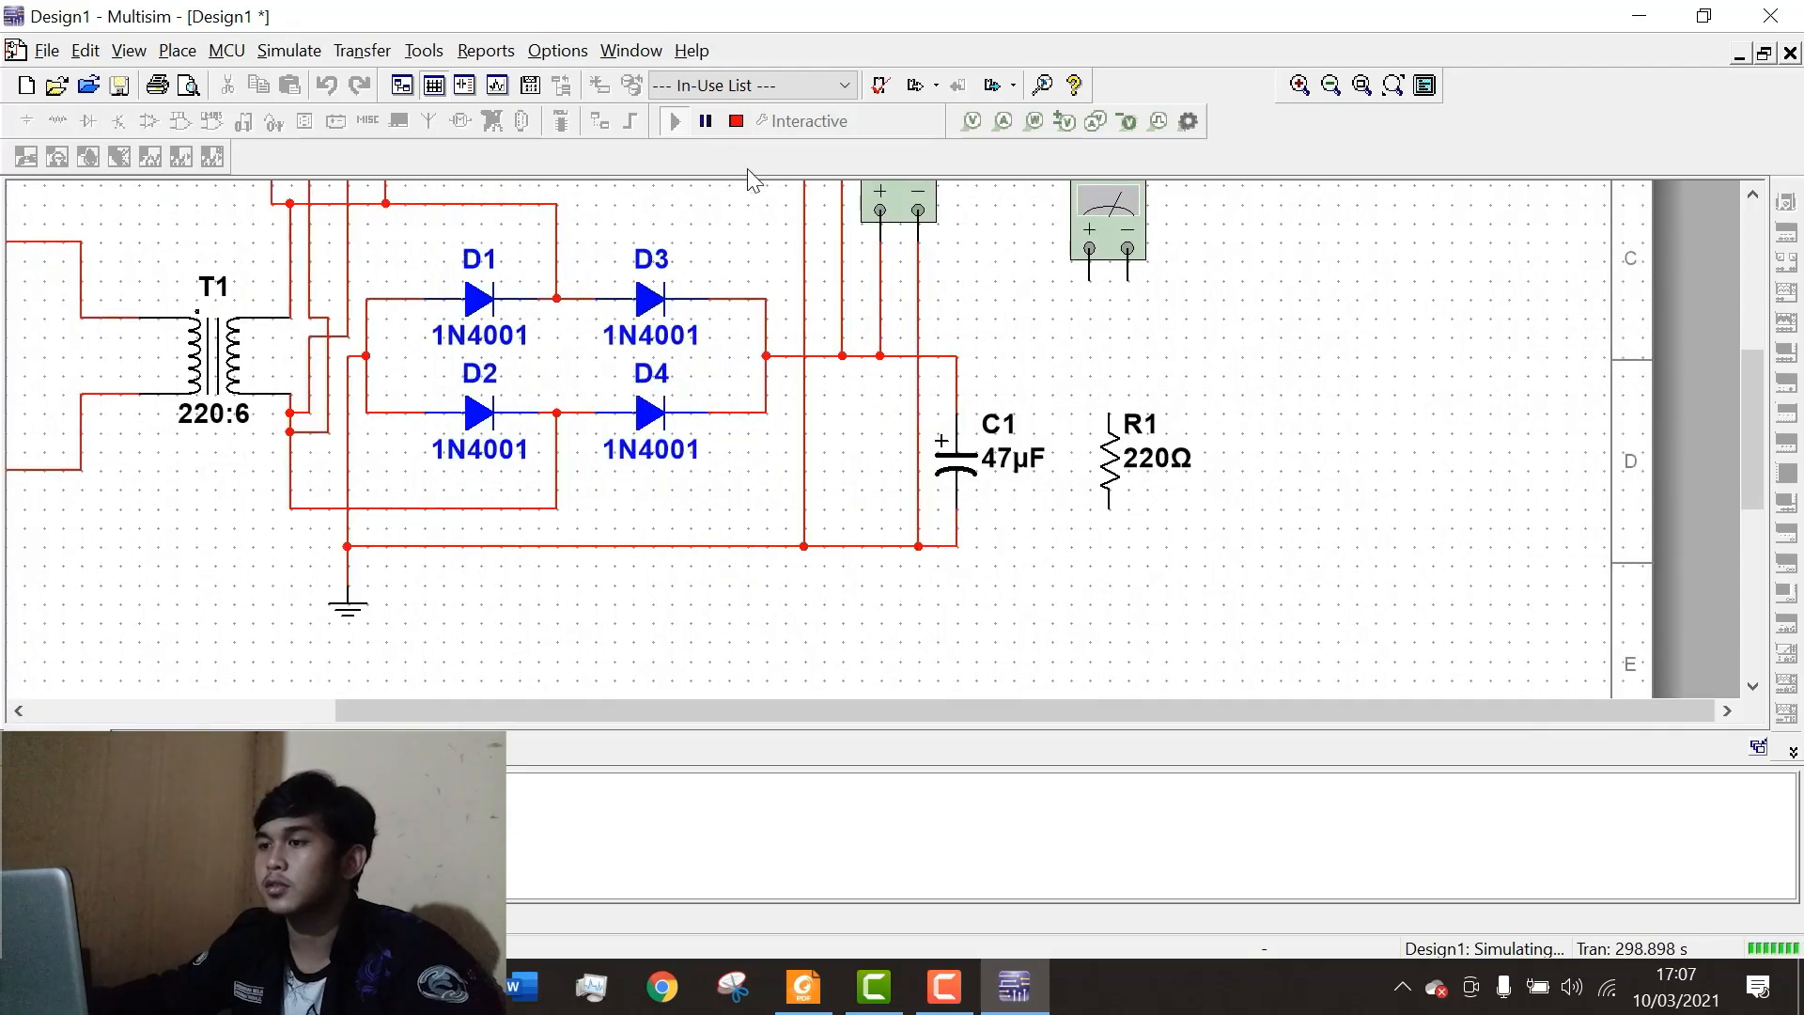
click(736, 120)
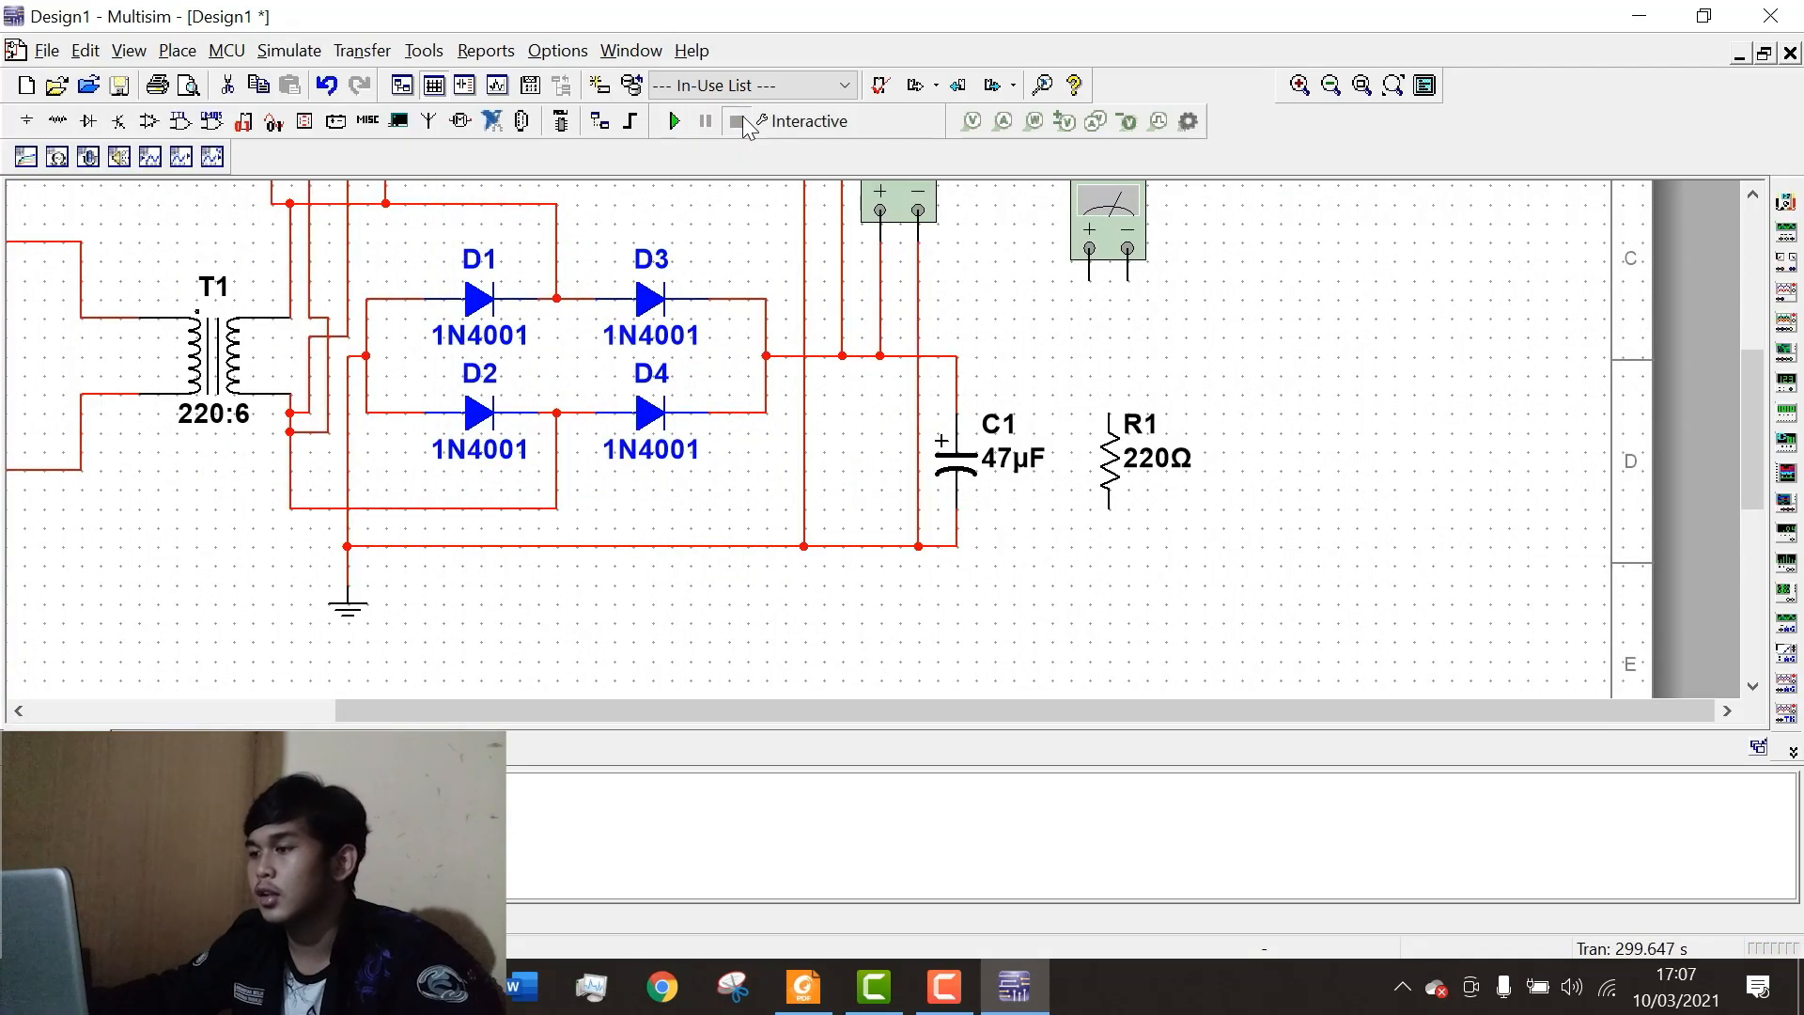
Move the unconnected resistor R1 slightly upward, closer to multimeter XMM3.
click(1112, 456)
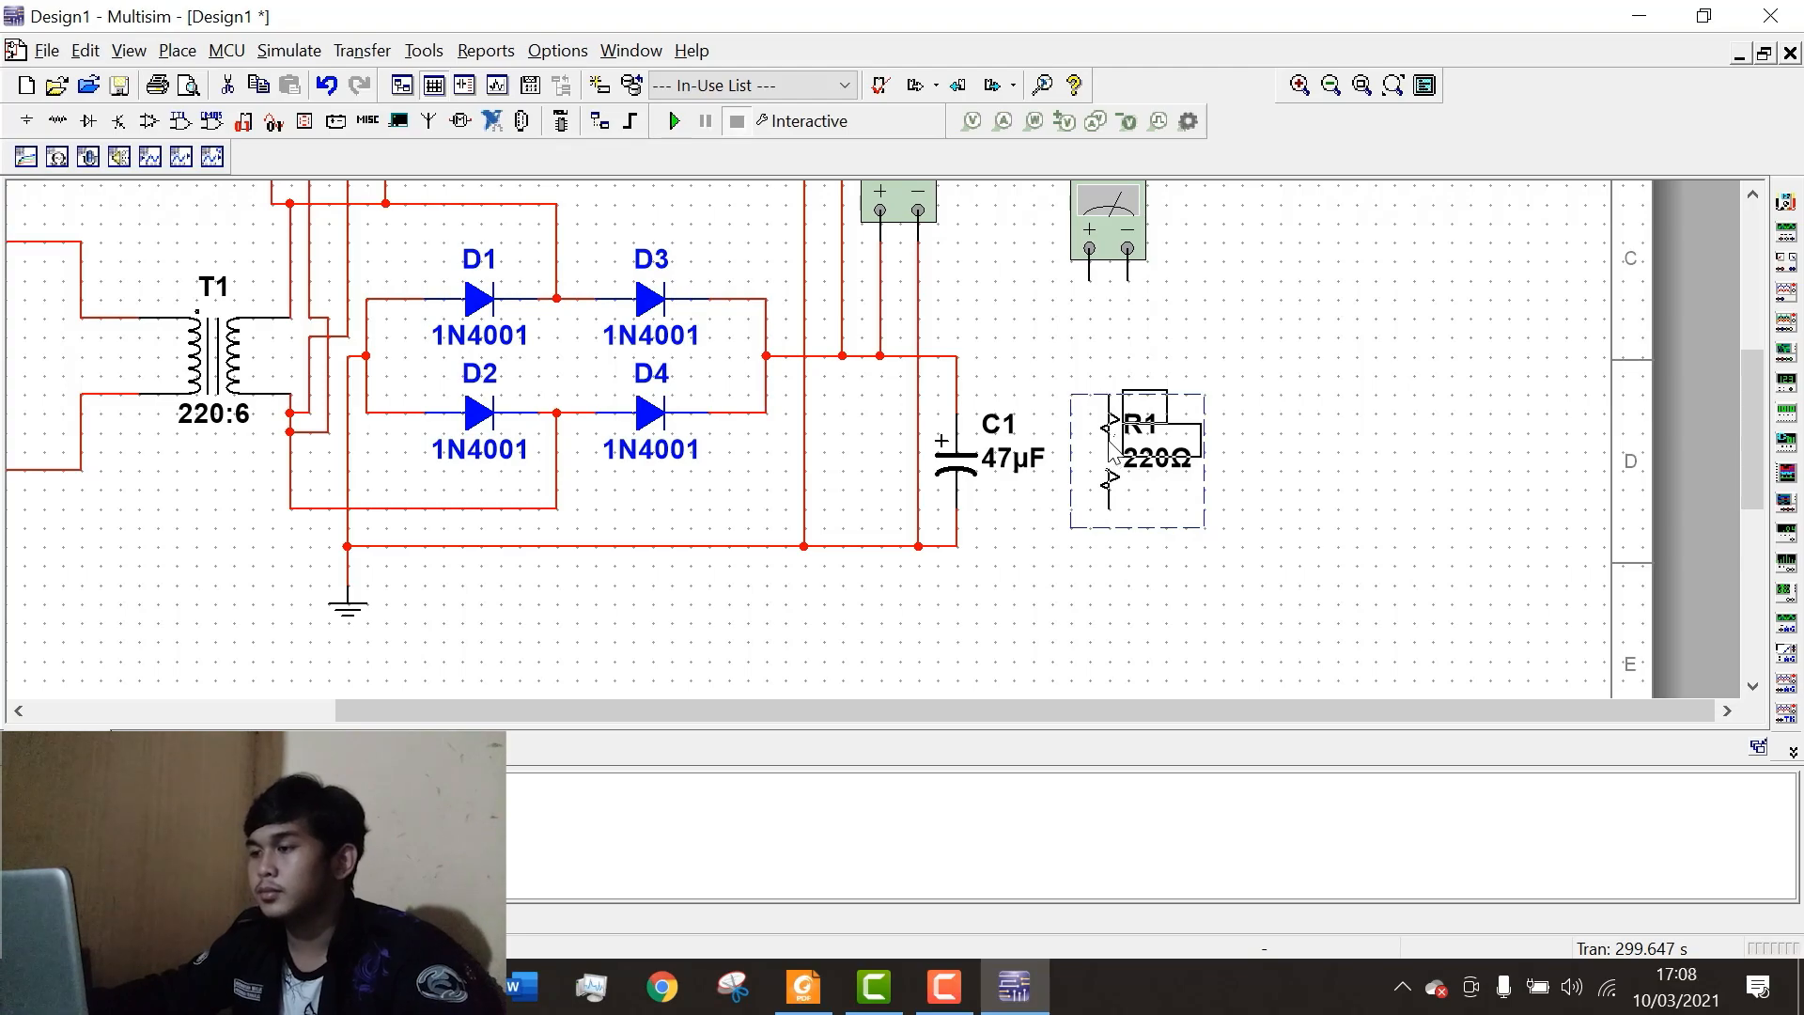
click(818, 343)
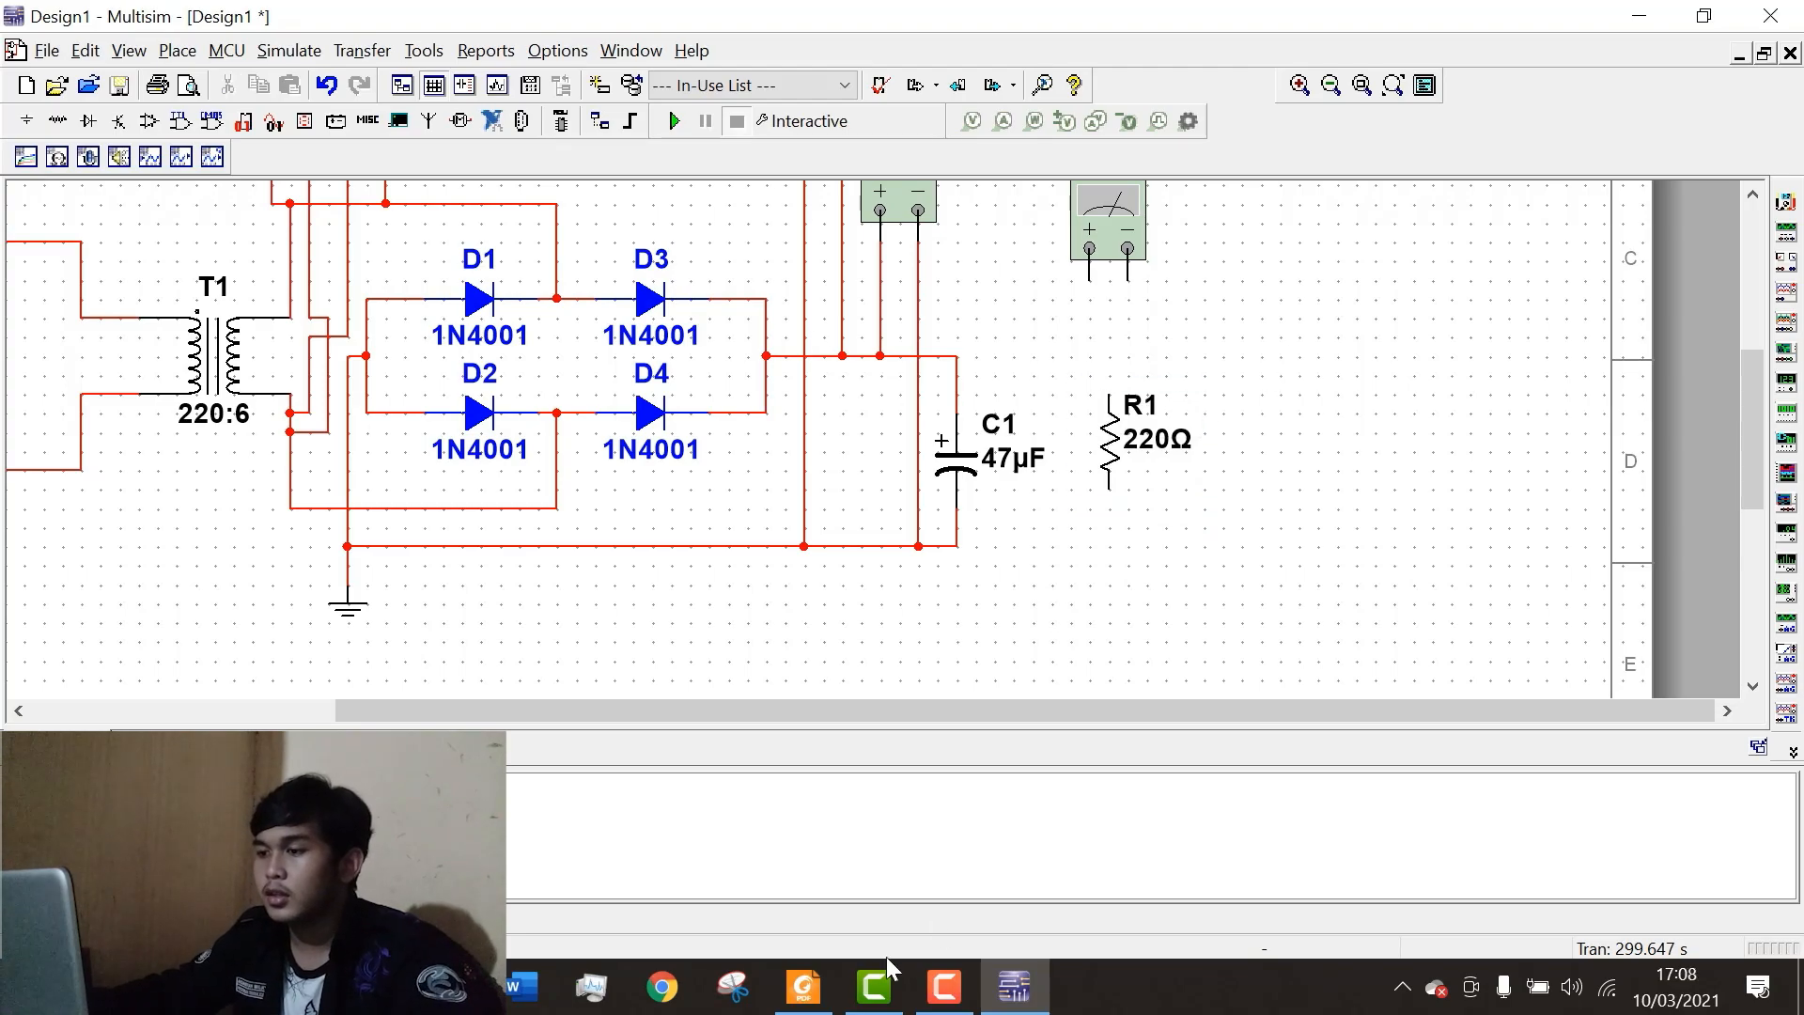
Switch to the Foxit Reader worksheet and review section D's oscilloscope and voltmeter fields for the no-load measurement.
click(803, 986)
scroll(817, 632, down, 8)
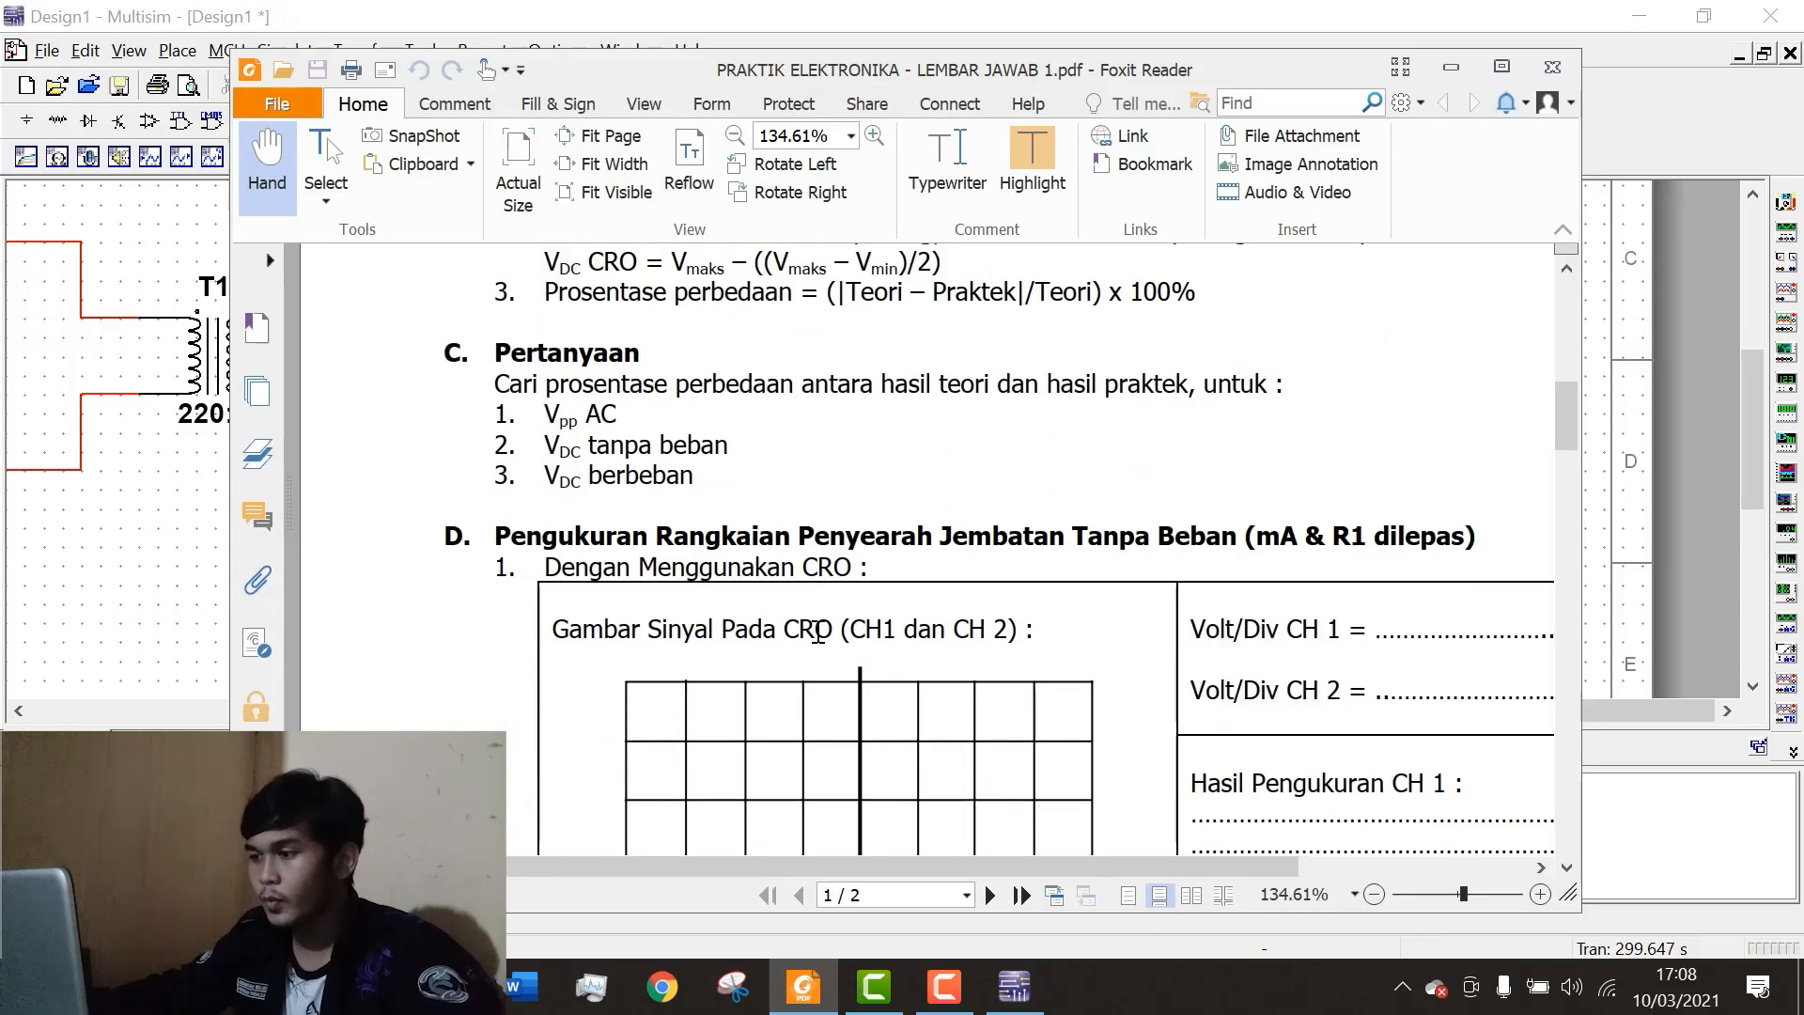
scroll(817, 631, down, 3)
scroll(806, 635, down, 1)
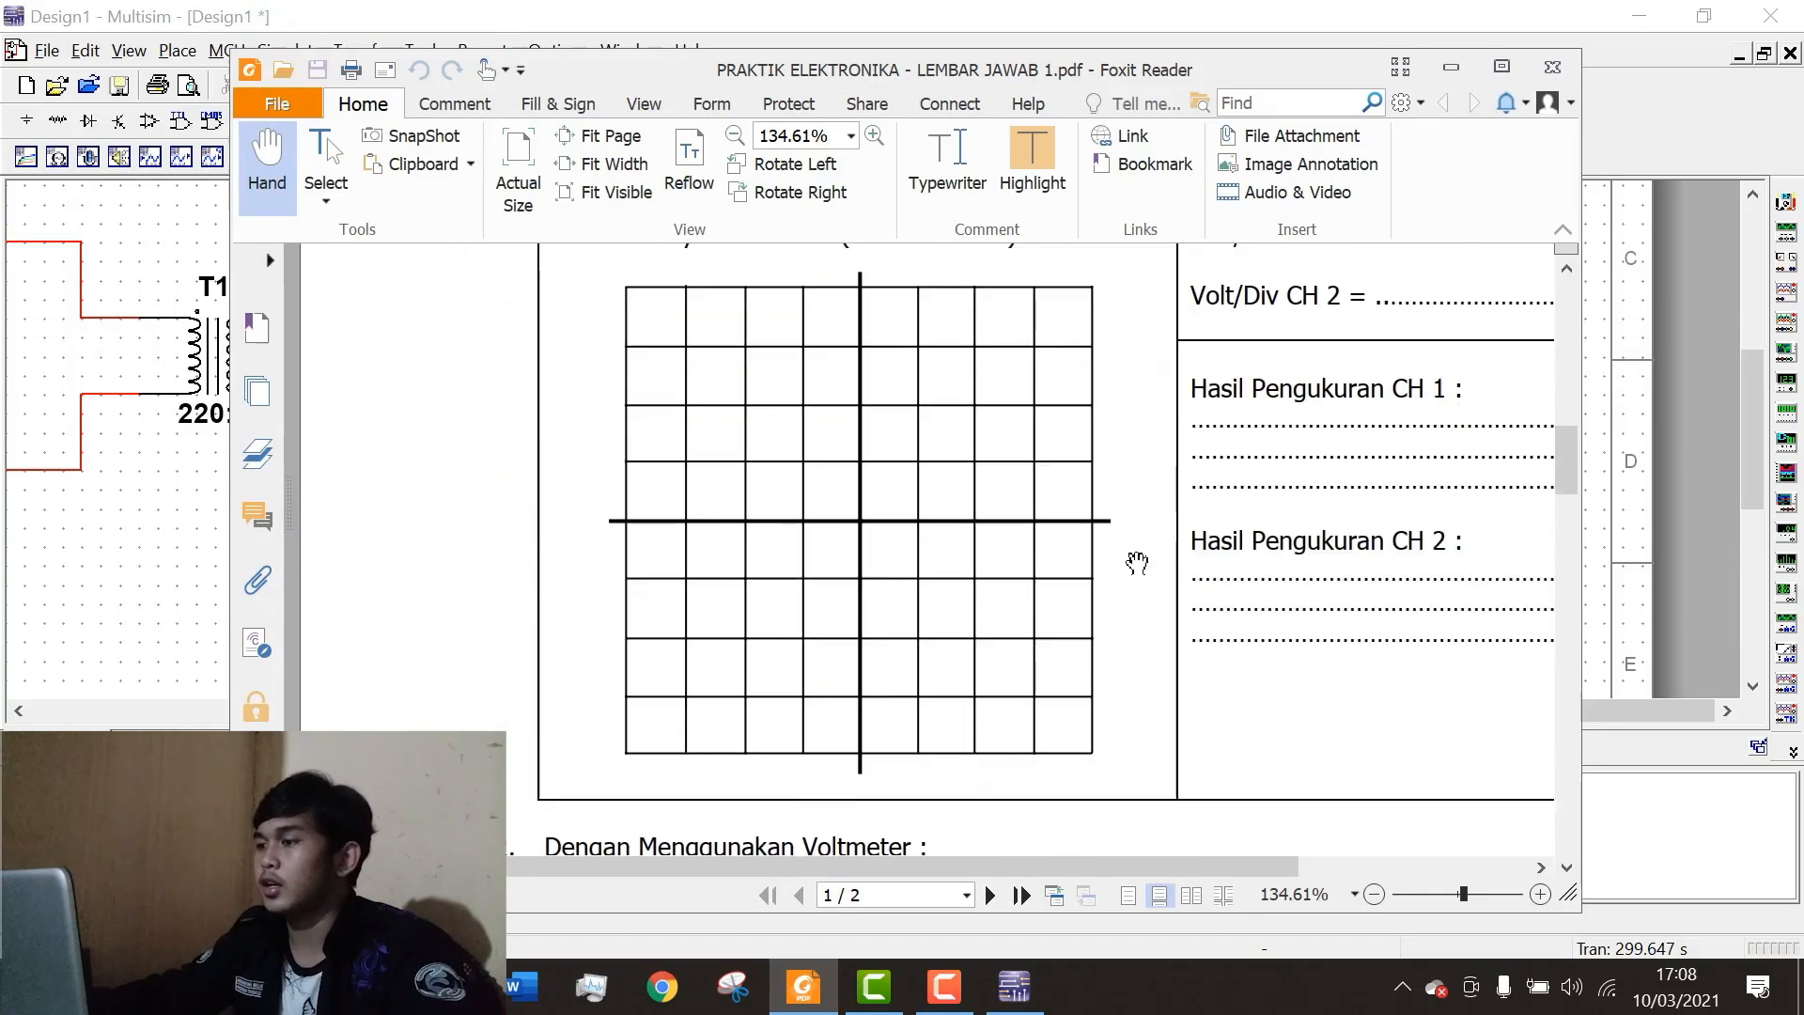
scroll(1221, 426, up, 2)
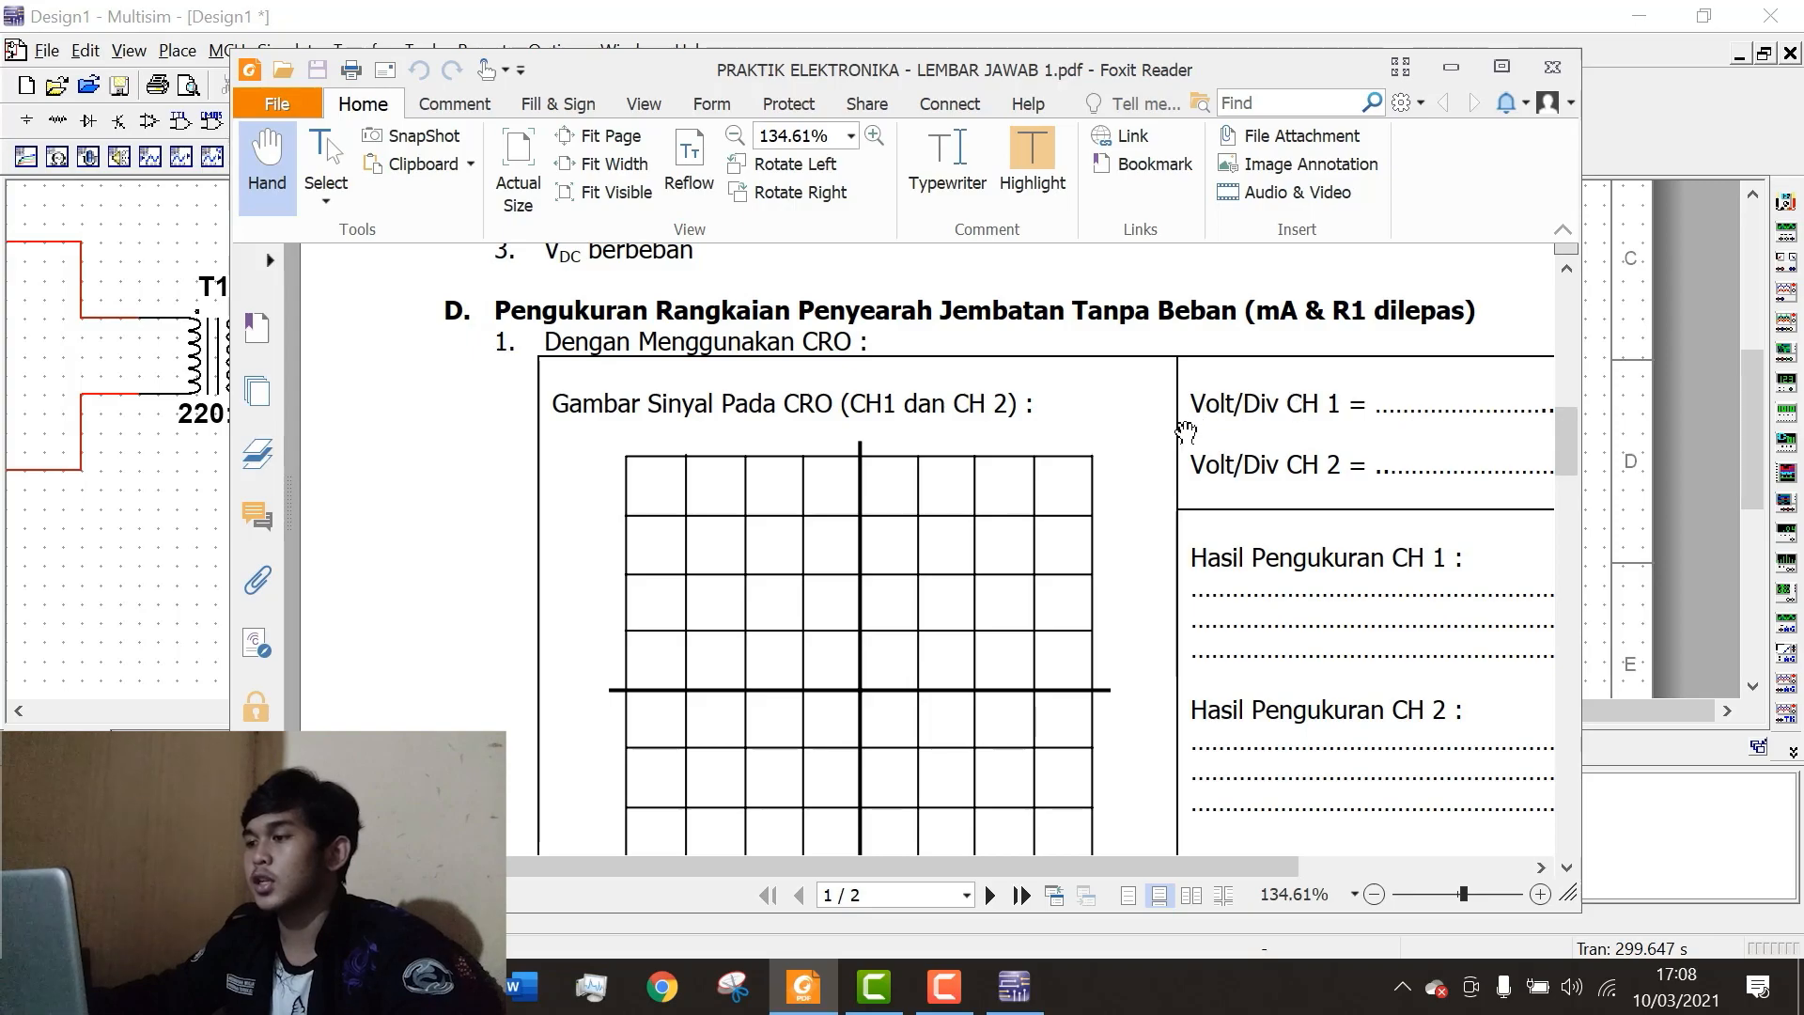
scroll(1182, 435, down, 2)
scroll(1250, 455, down, 1)
scroll(1303, 419, up, 1)
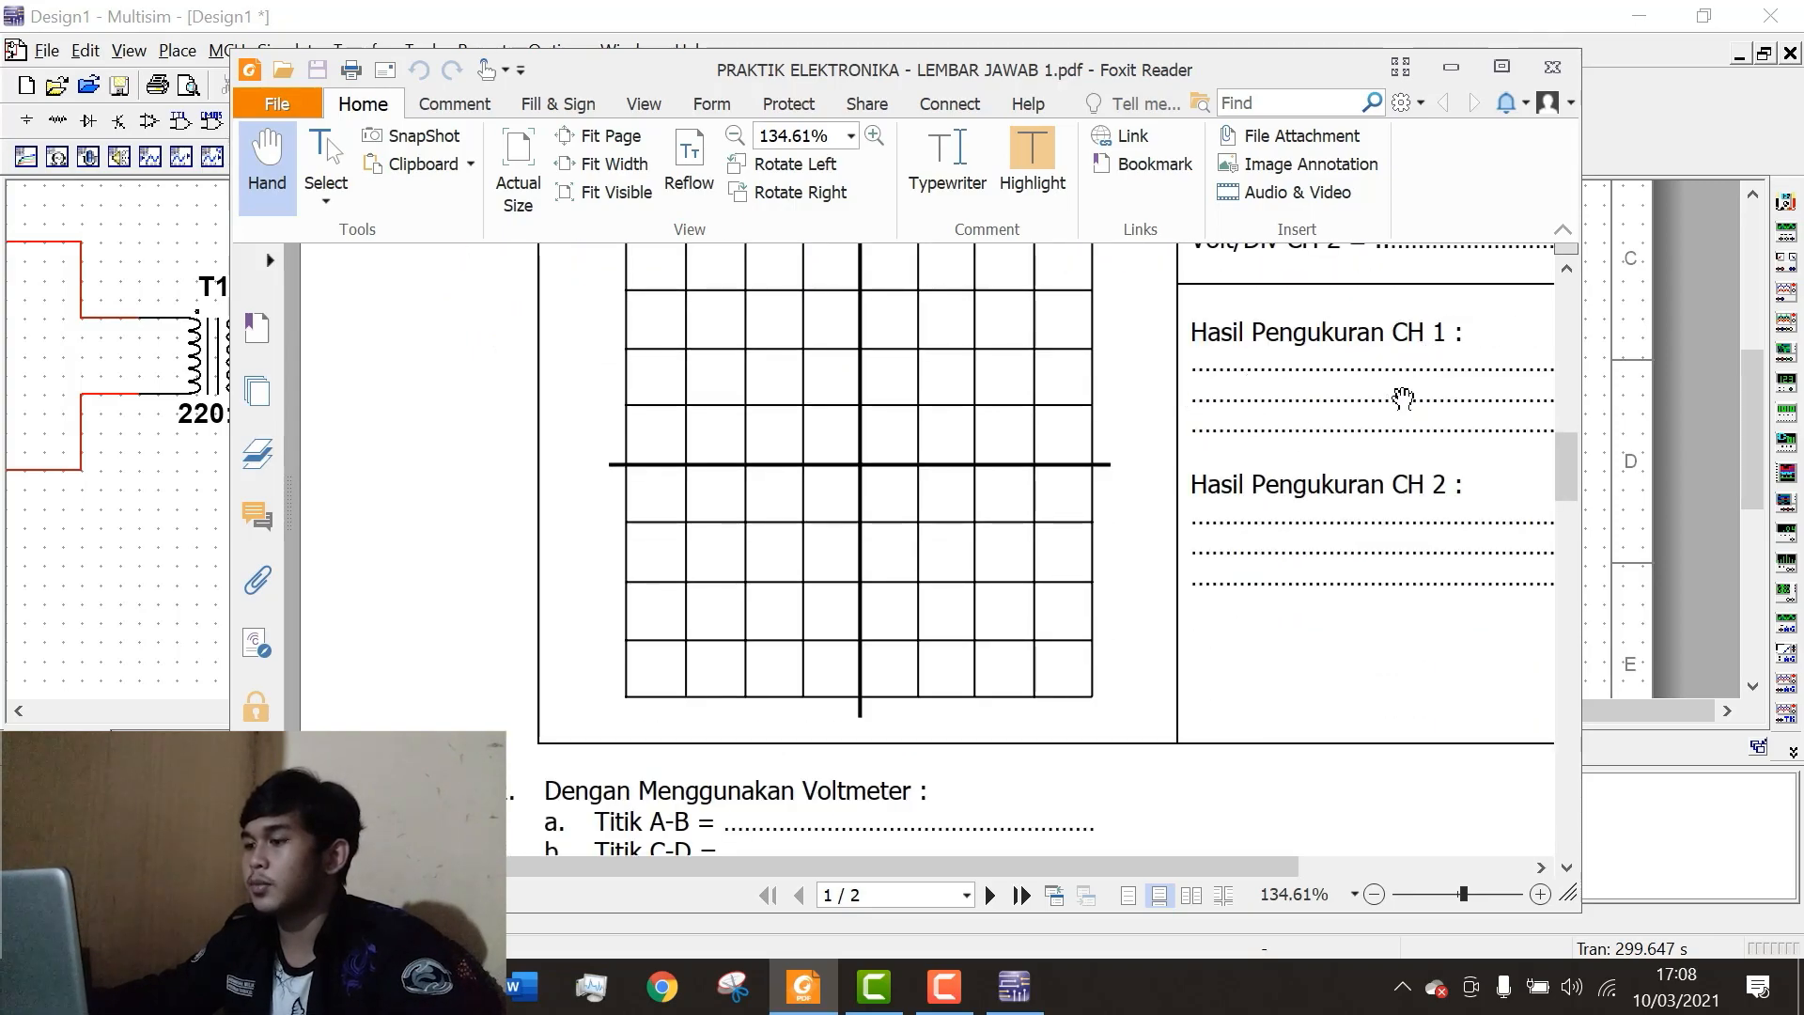
scroll(1414, 381, down, 1)
scroll(1019, 575, down, 1)
scroll(1014, 580, up, 10)
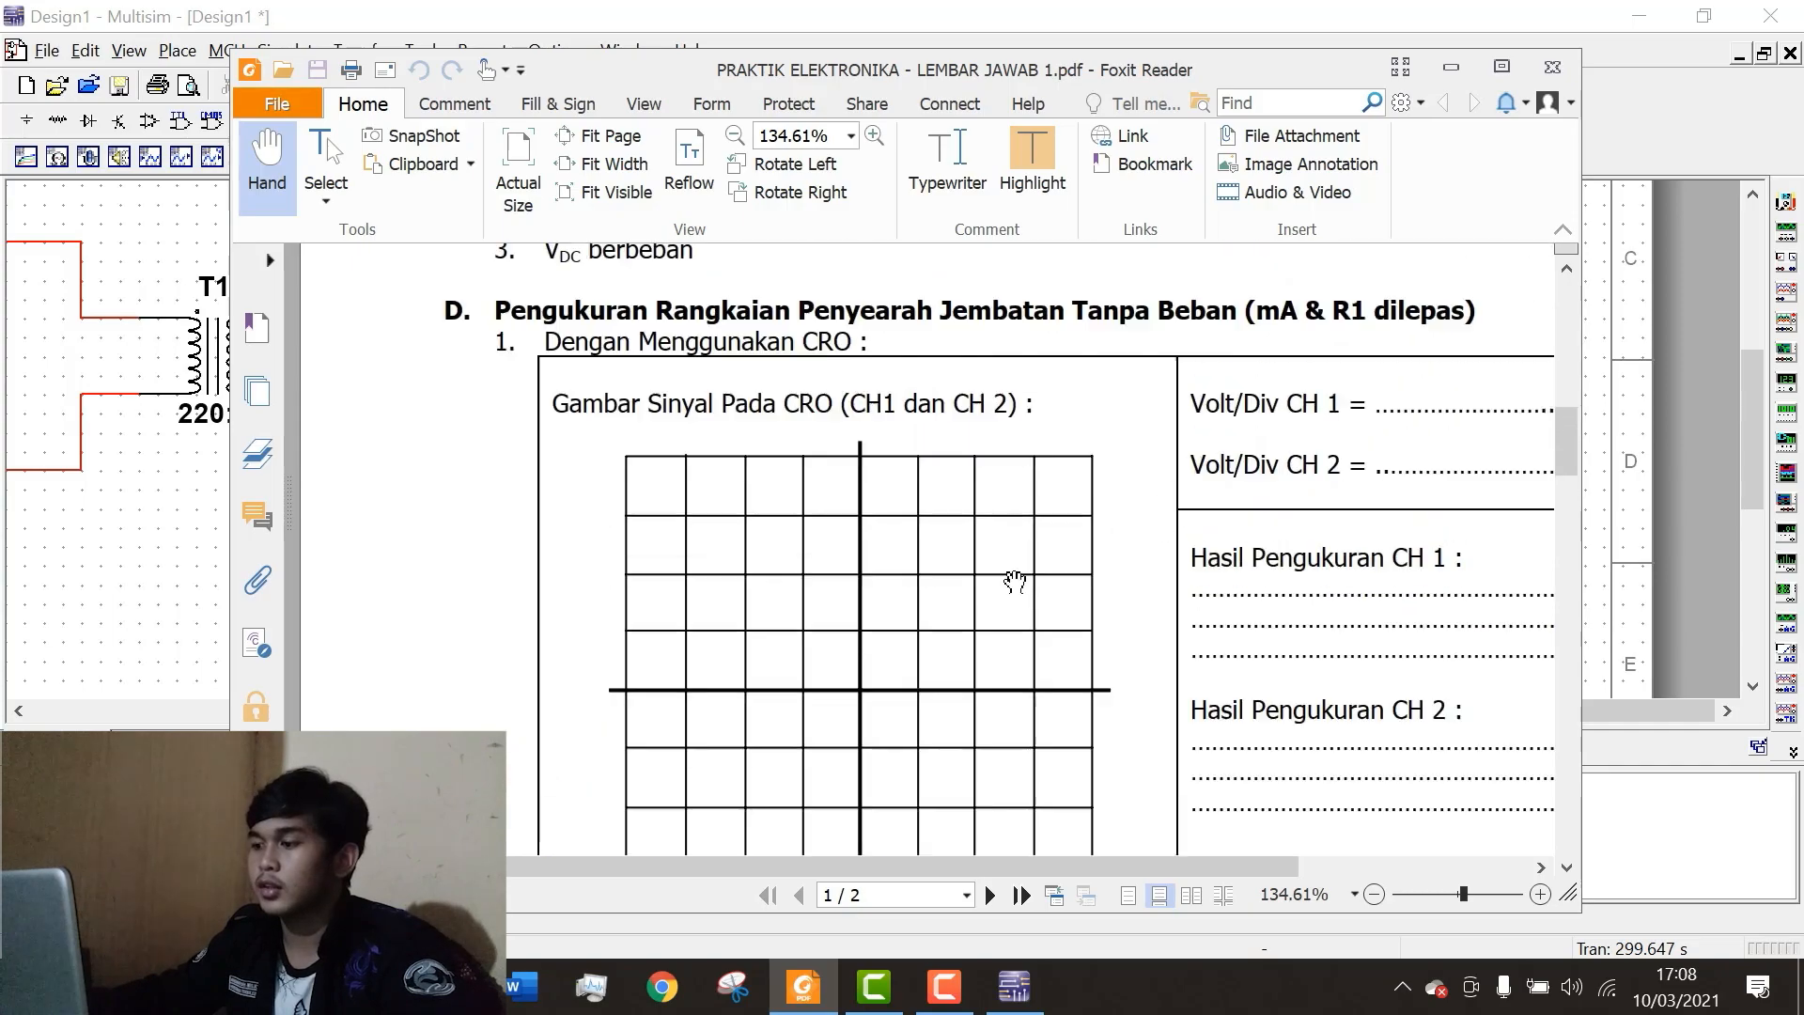
scroll(1014, 582, down, 4)
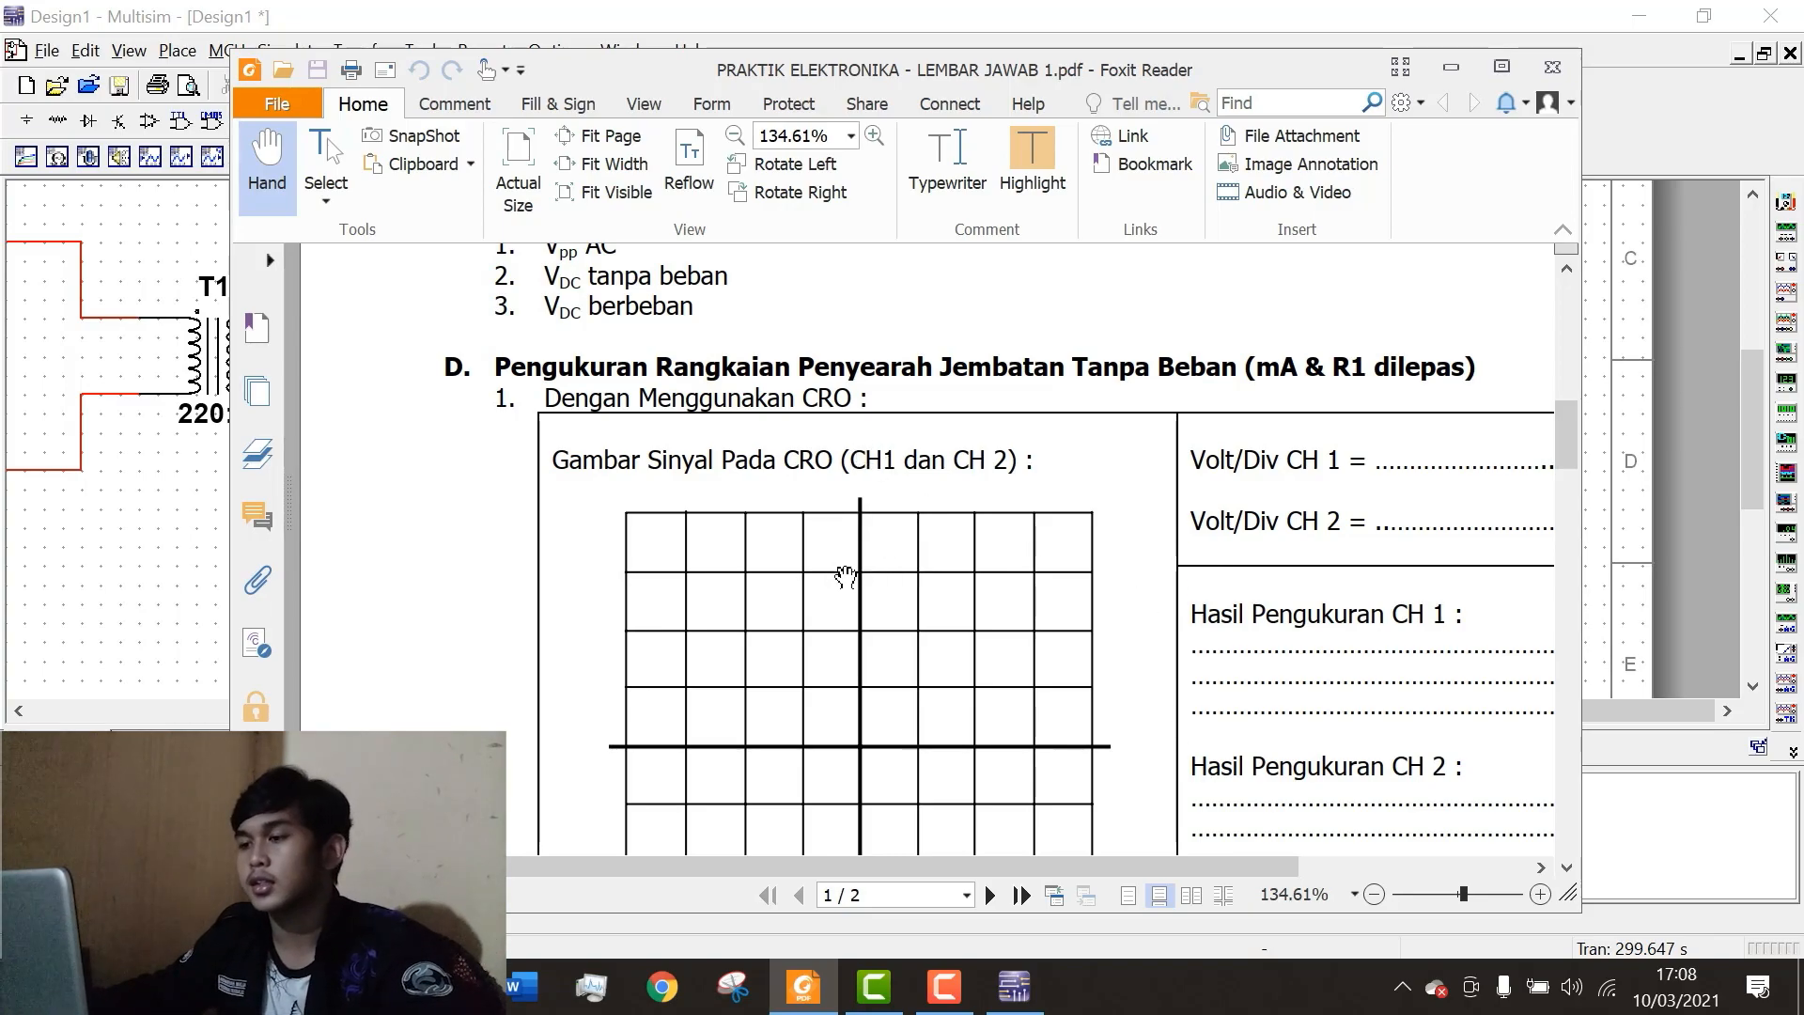
scroll(946, 612, up, 1)
scroll(946, 613, down, 5)
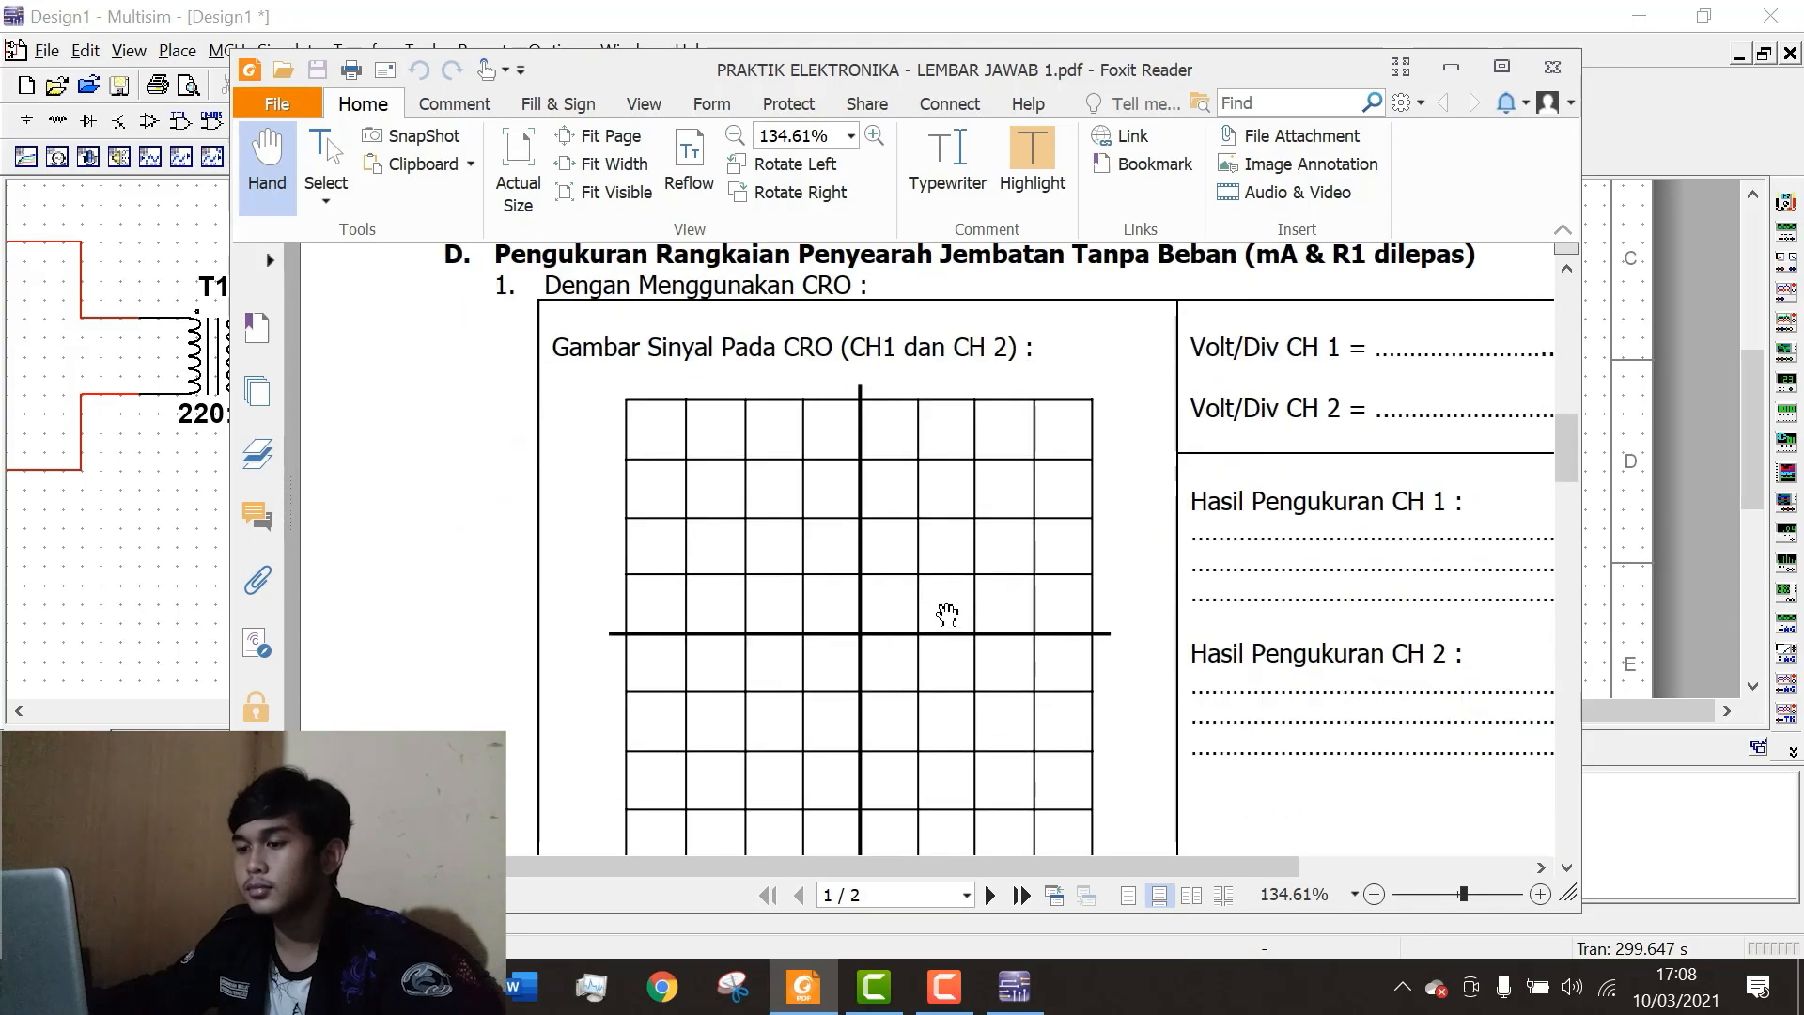
scroll(946, 613, down, 3)
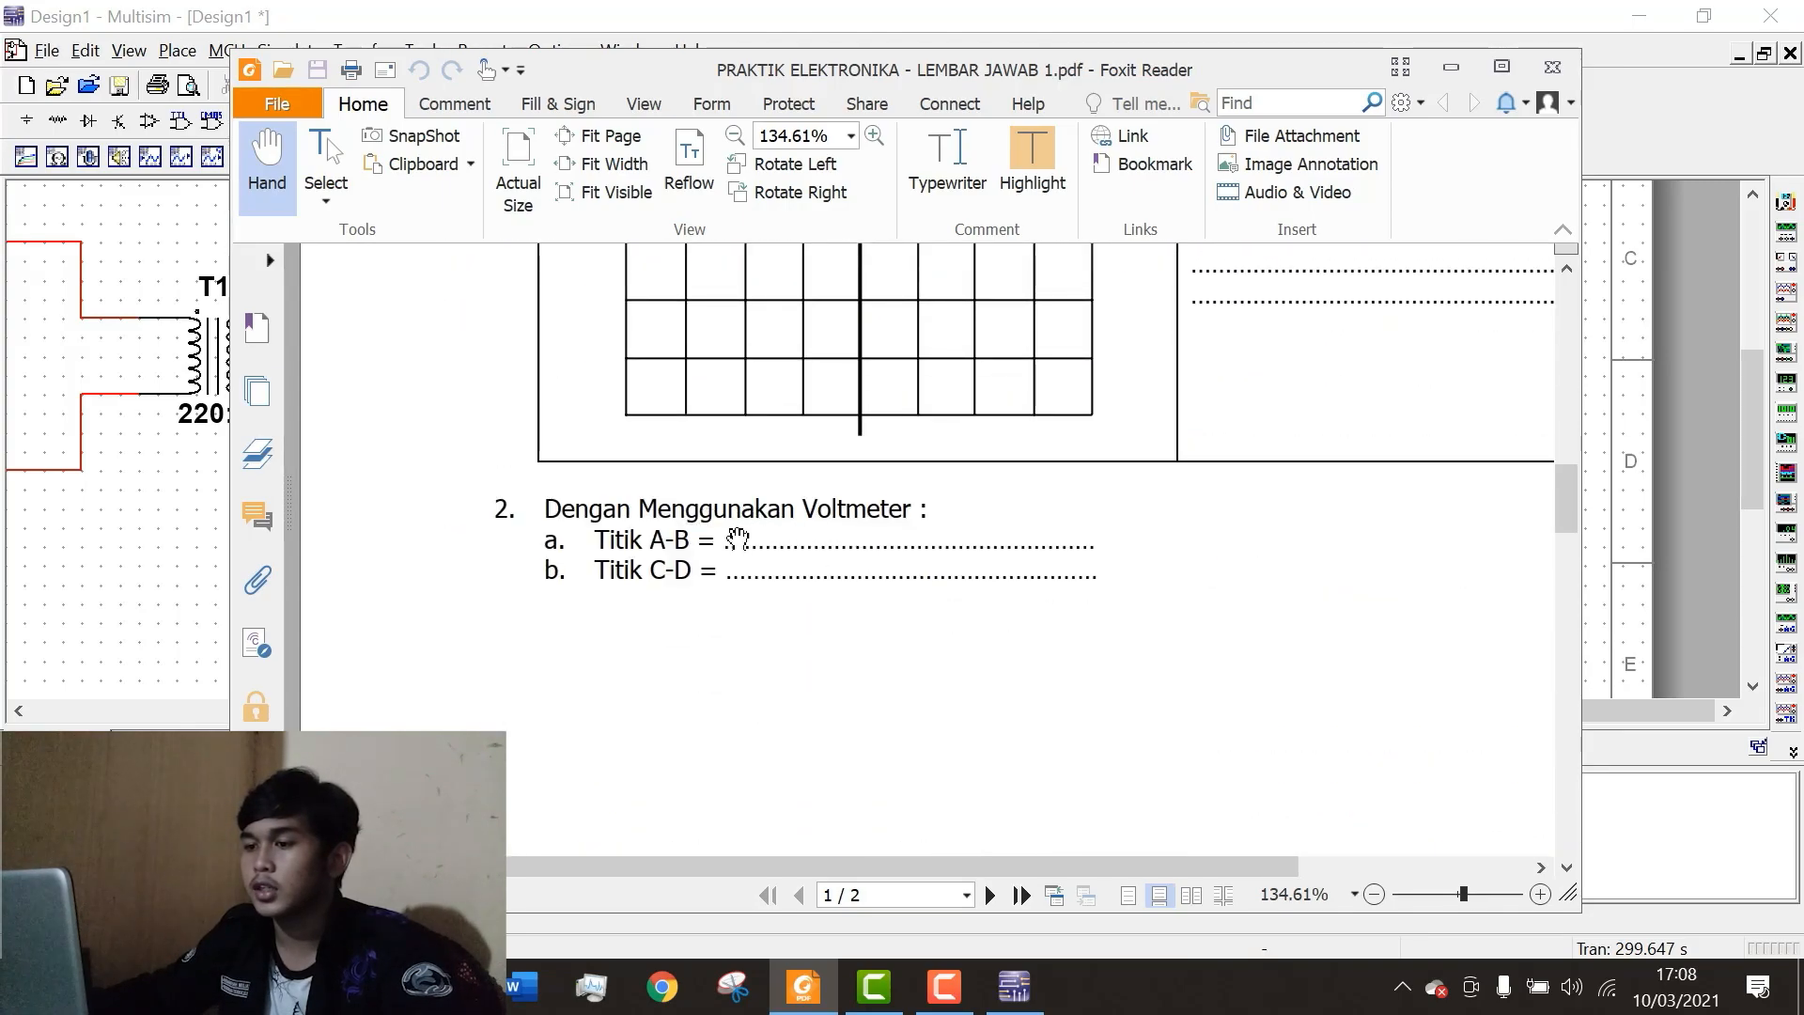
Review section E's loaded-circuit oscilloscope, voltmeter and milliammeter fields, and return to the Multisim schematic.
scroll(766, 575, down, 15)
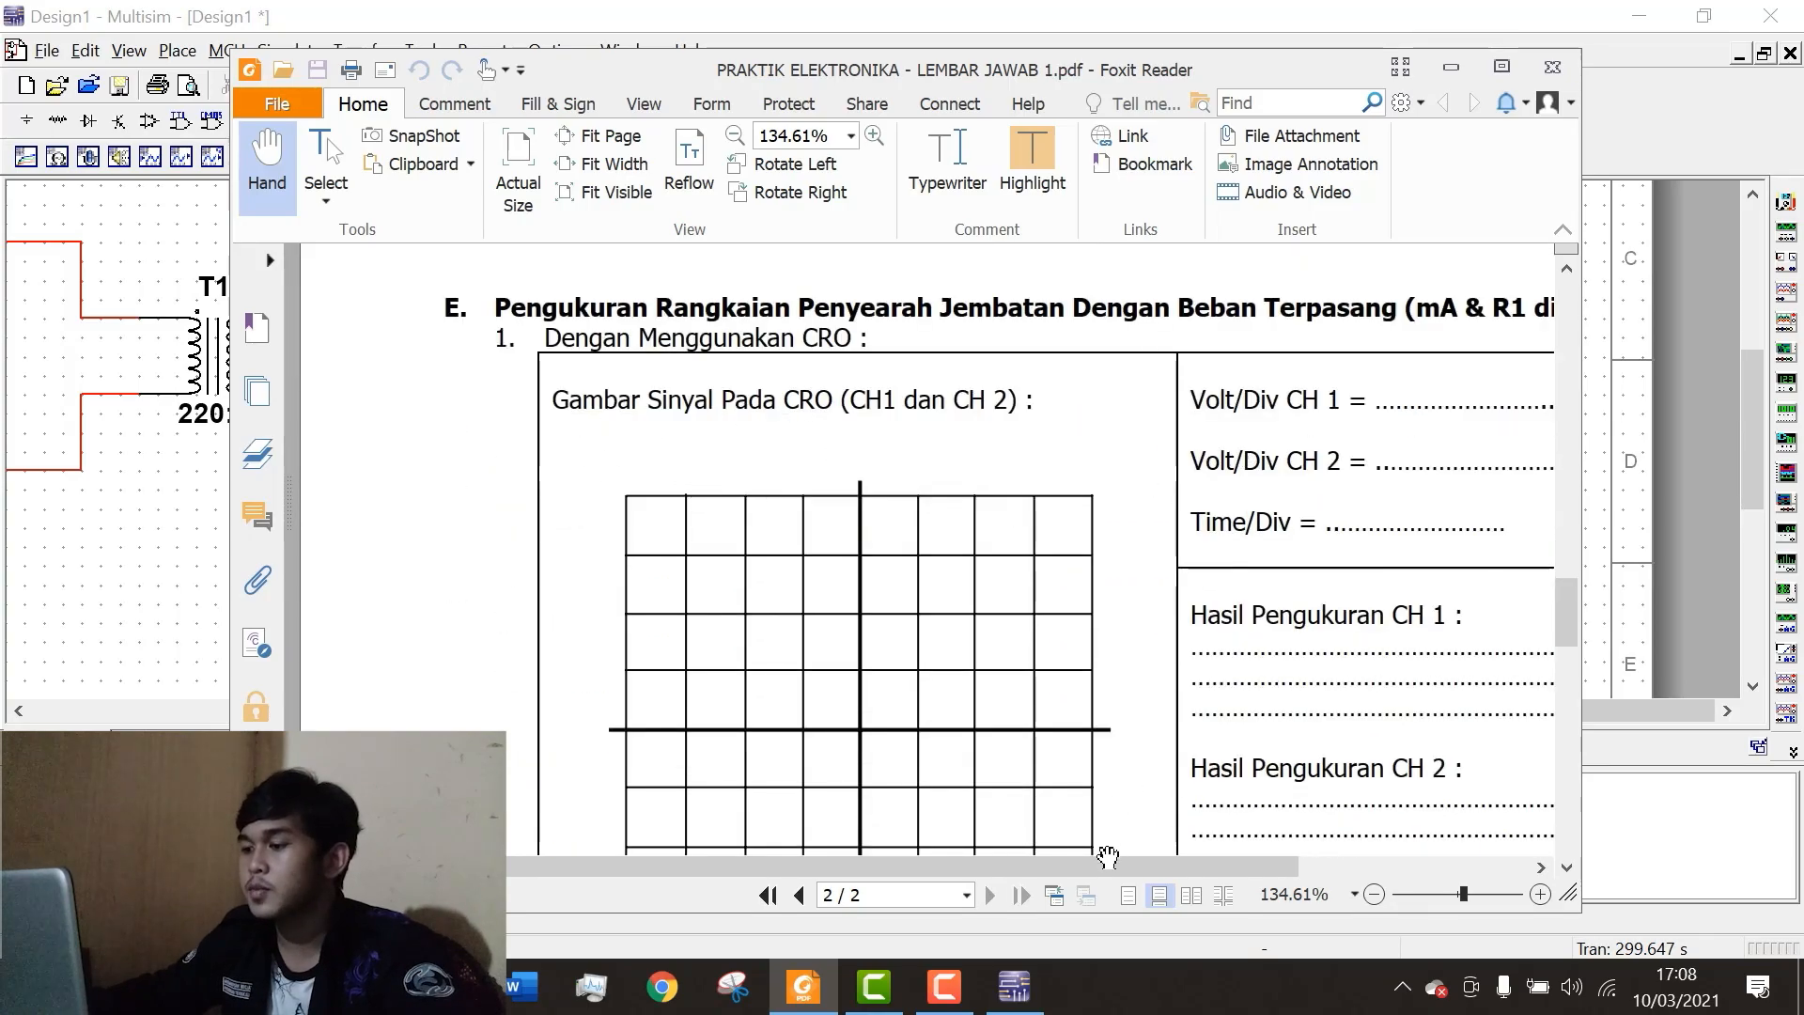
mouse_move(1126, 864)
mouse_down()
mouse_move(1258, 844)
mouse_move(1137, 863)
mouse_up()
scroll(977, 587, down, 6)
scroll(977, 587, down, 5)
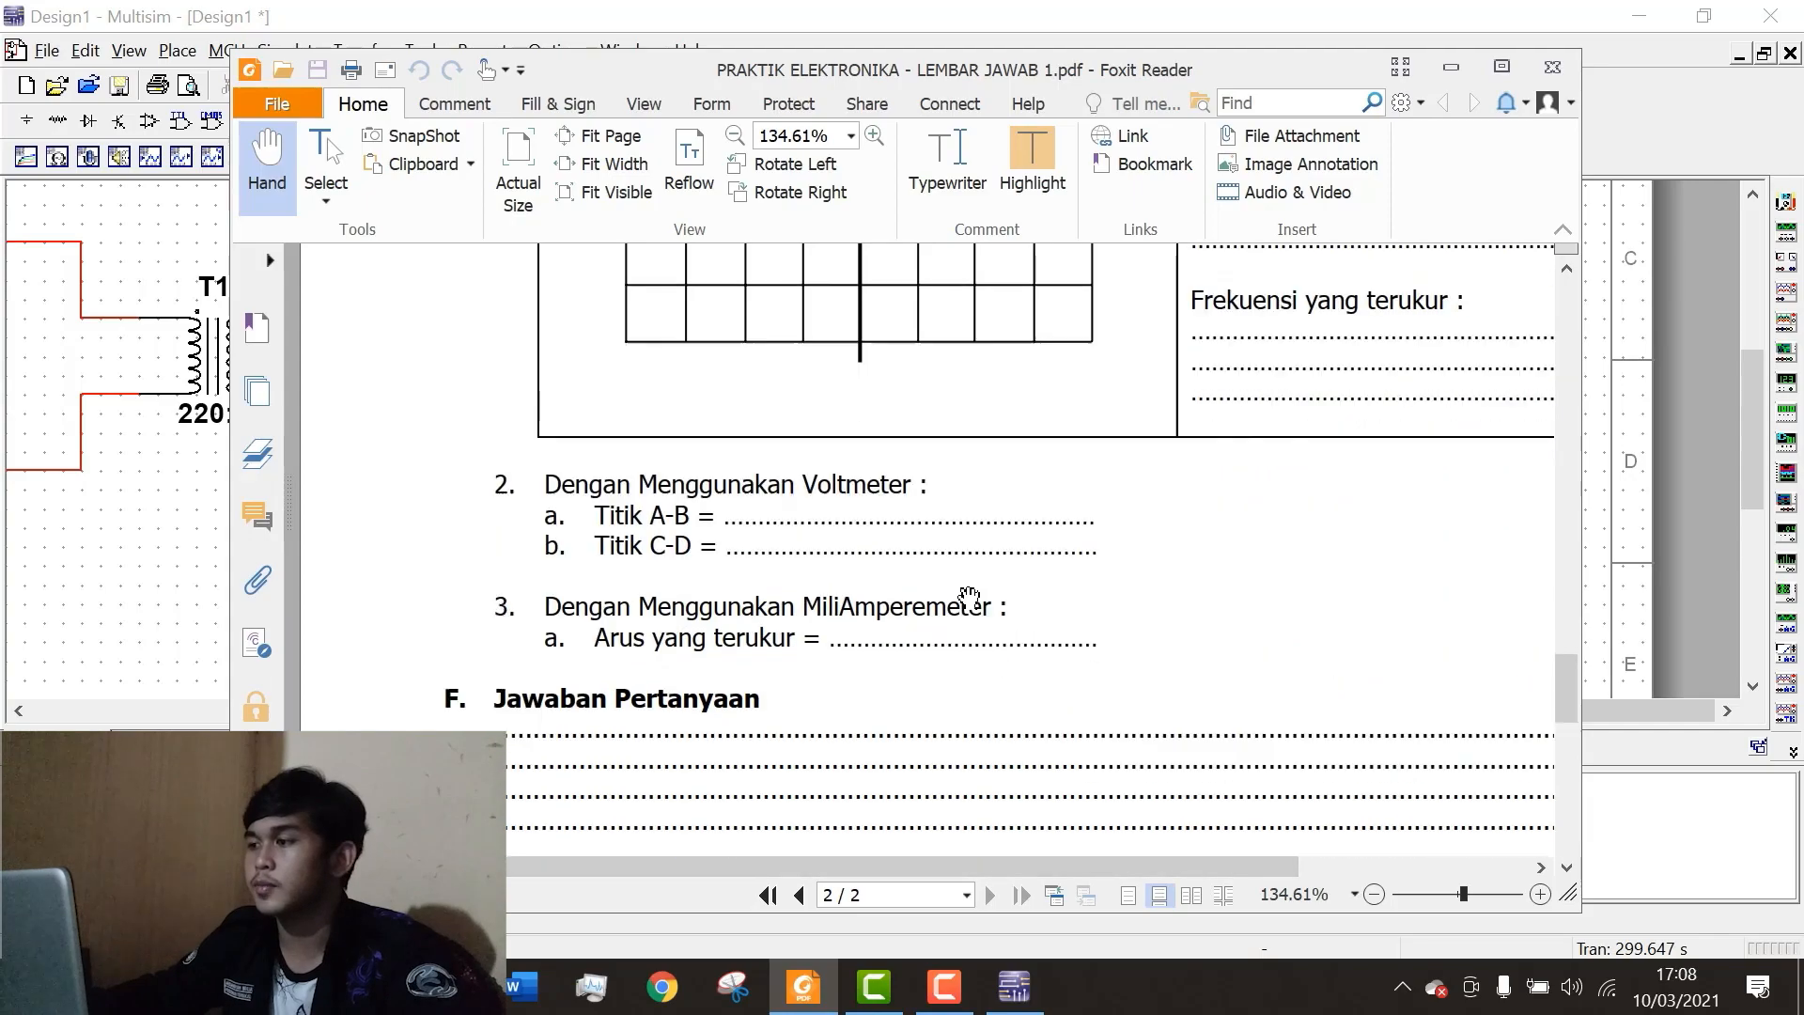
scroll(968, 594, up, 5)
scroll(968, 594, up, 8)
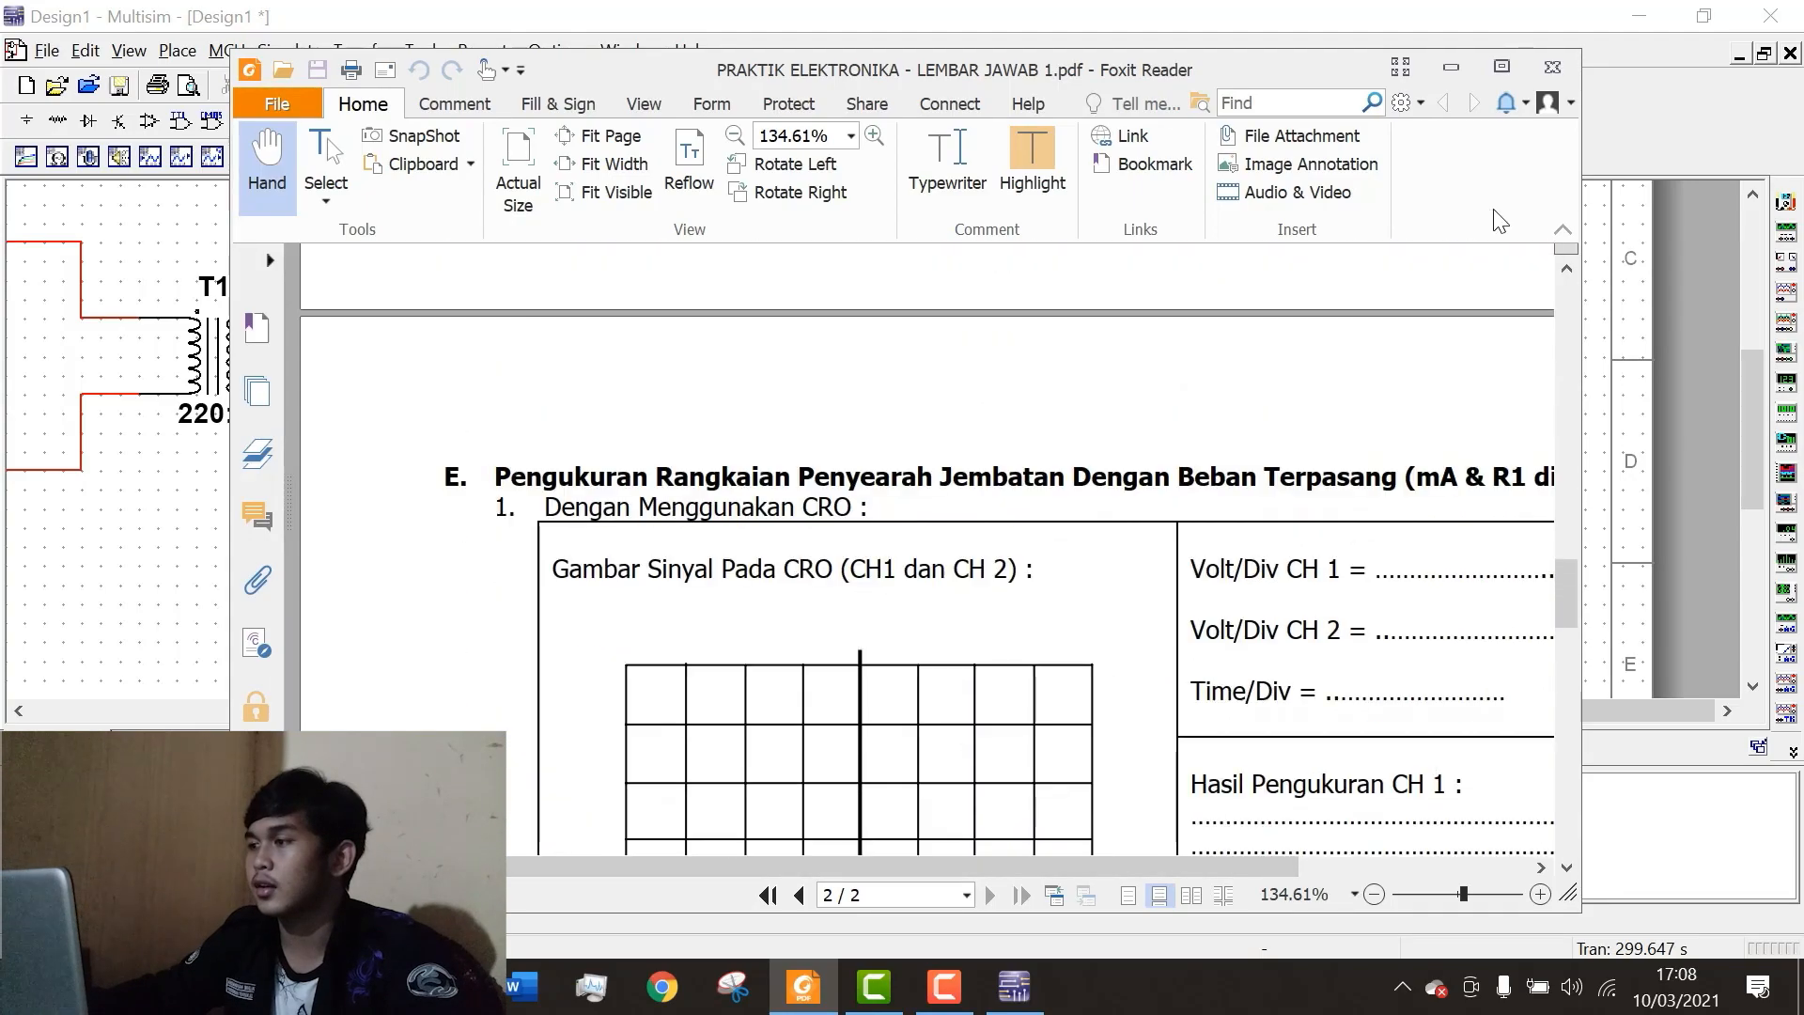
click(1451, 67)
Shift resistor R1 slightly to the right to line it up with XMM3's negative terminal.
scroll(1080, 385, up, 1)
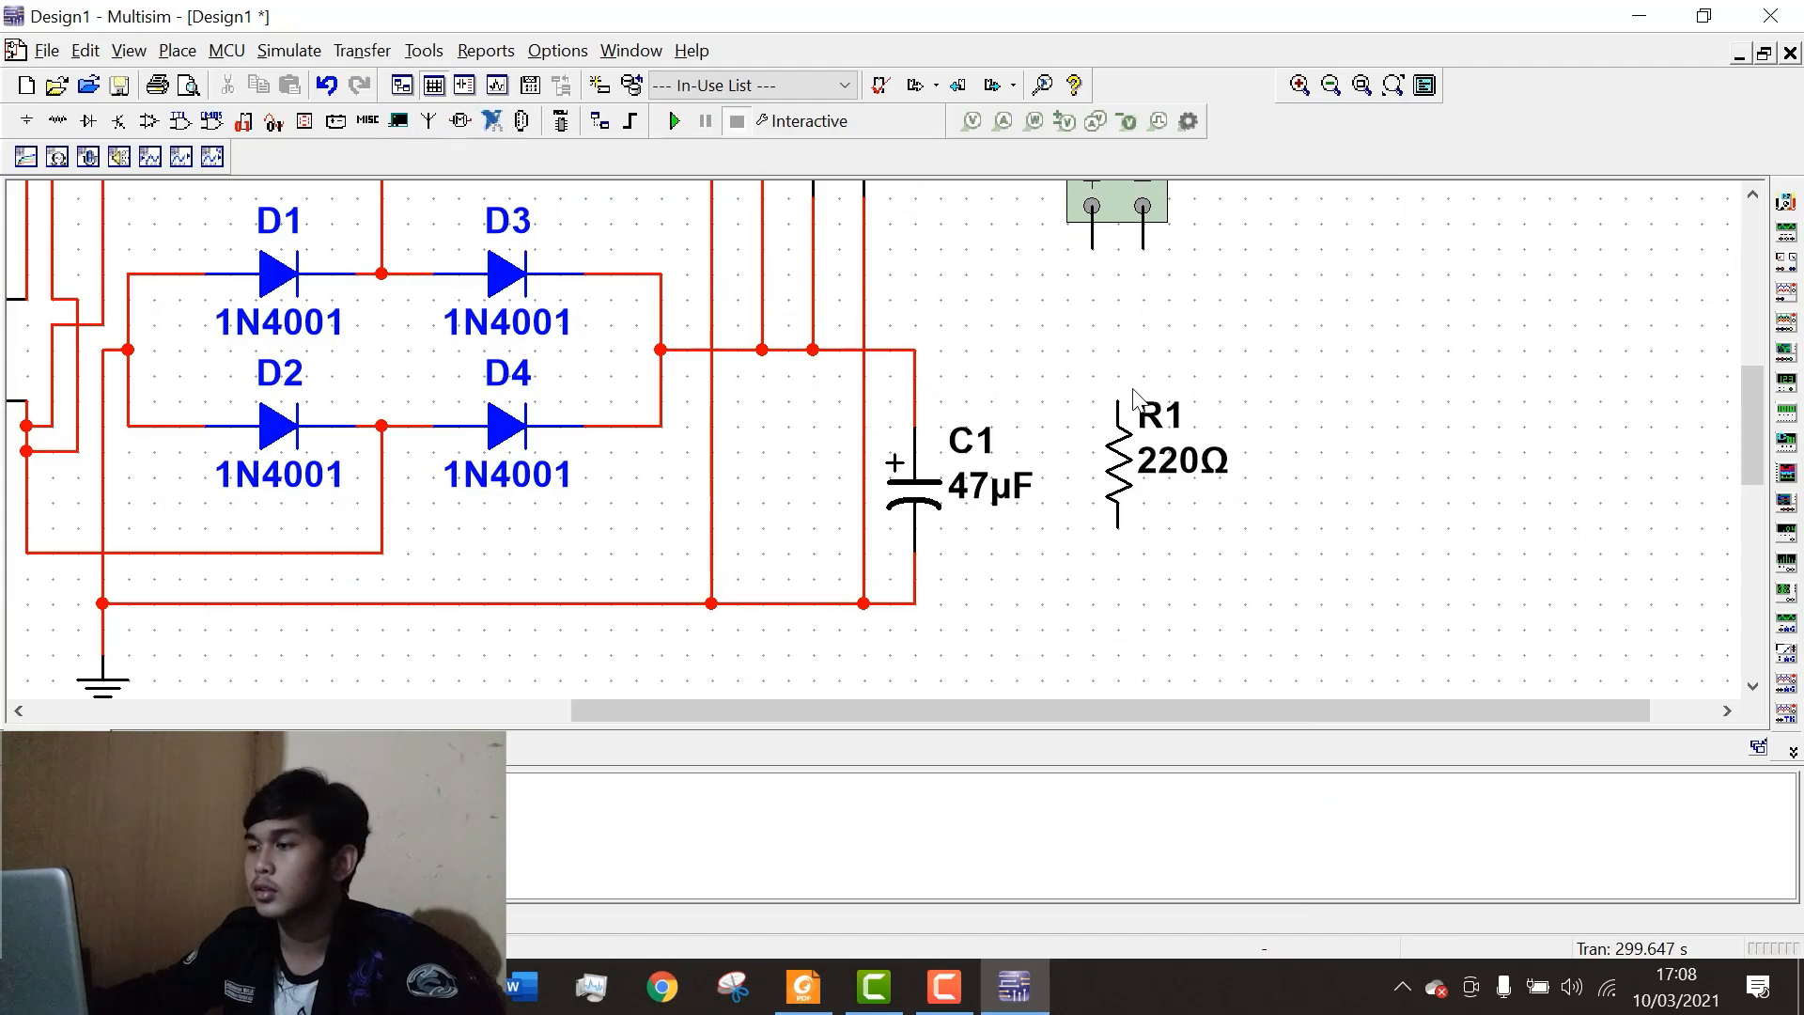
click(1127, 457)
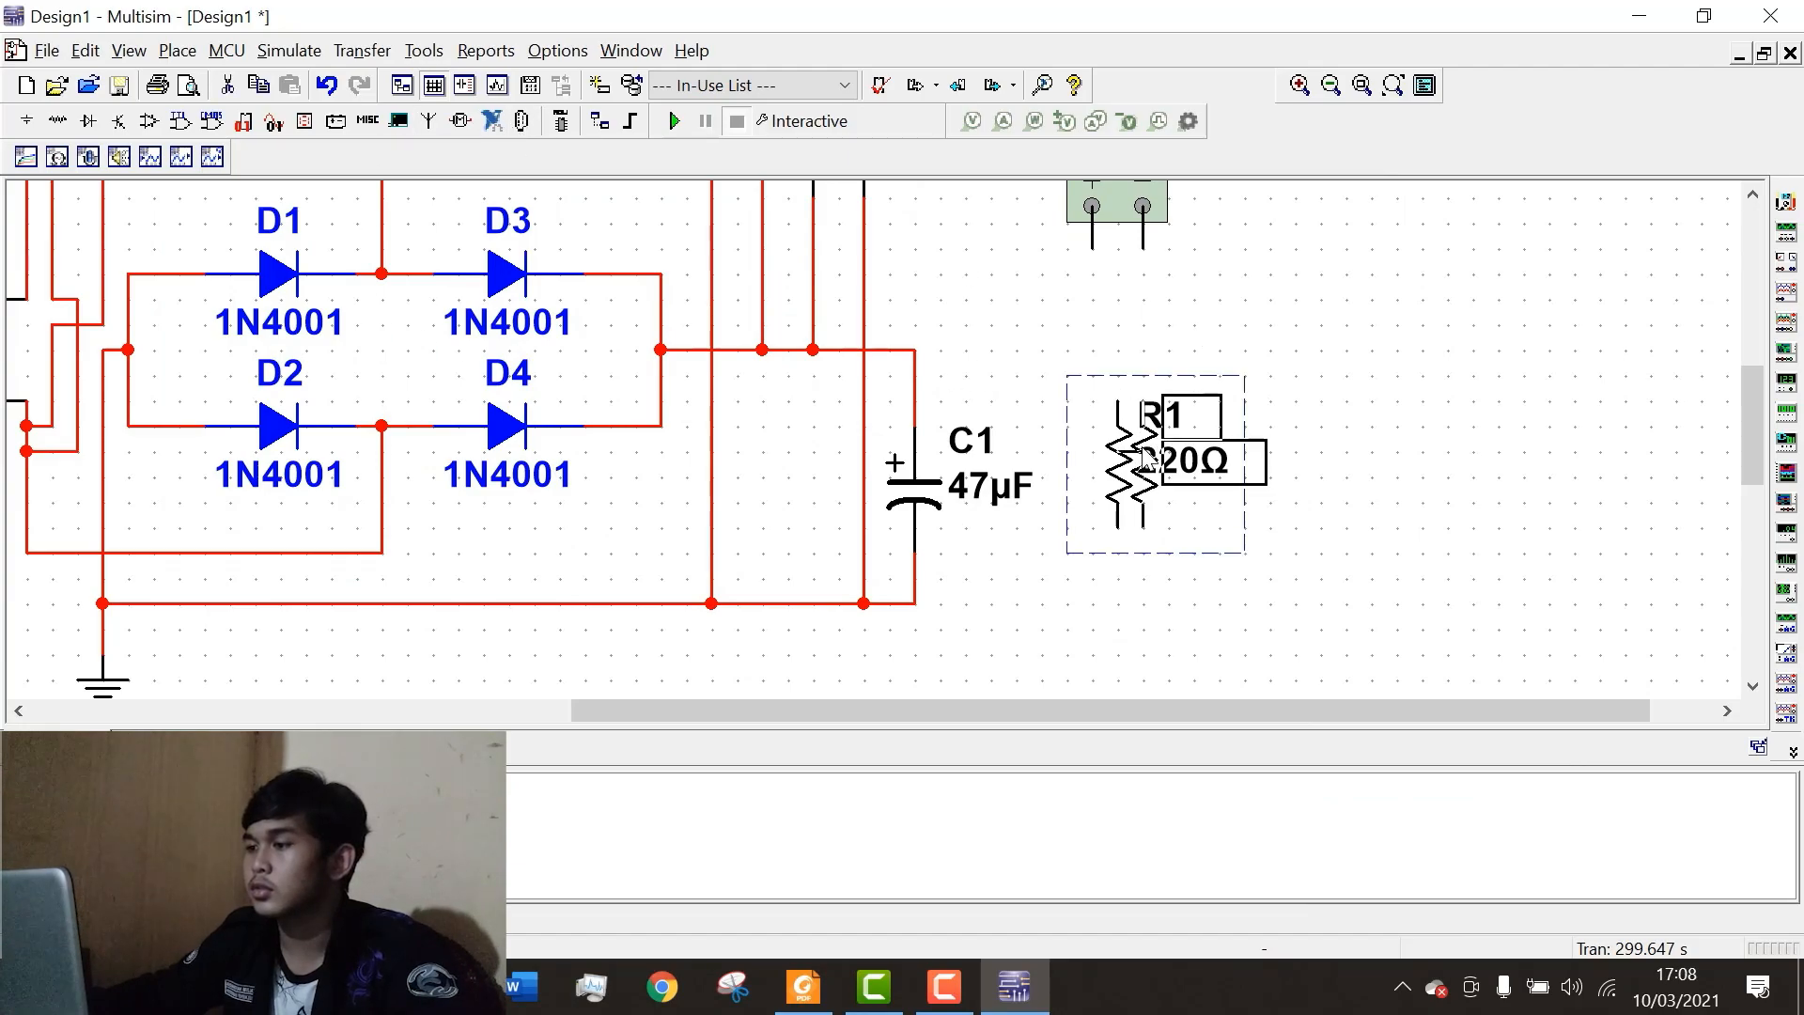
click(1175, 330)
scroll(1170, 376, up, 5)
scroll(1165, 402, down, 4)
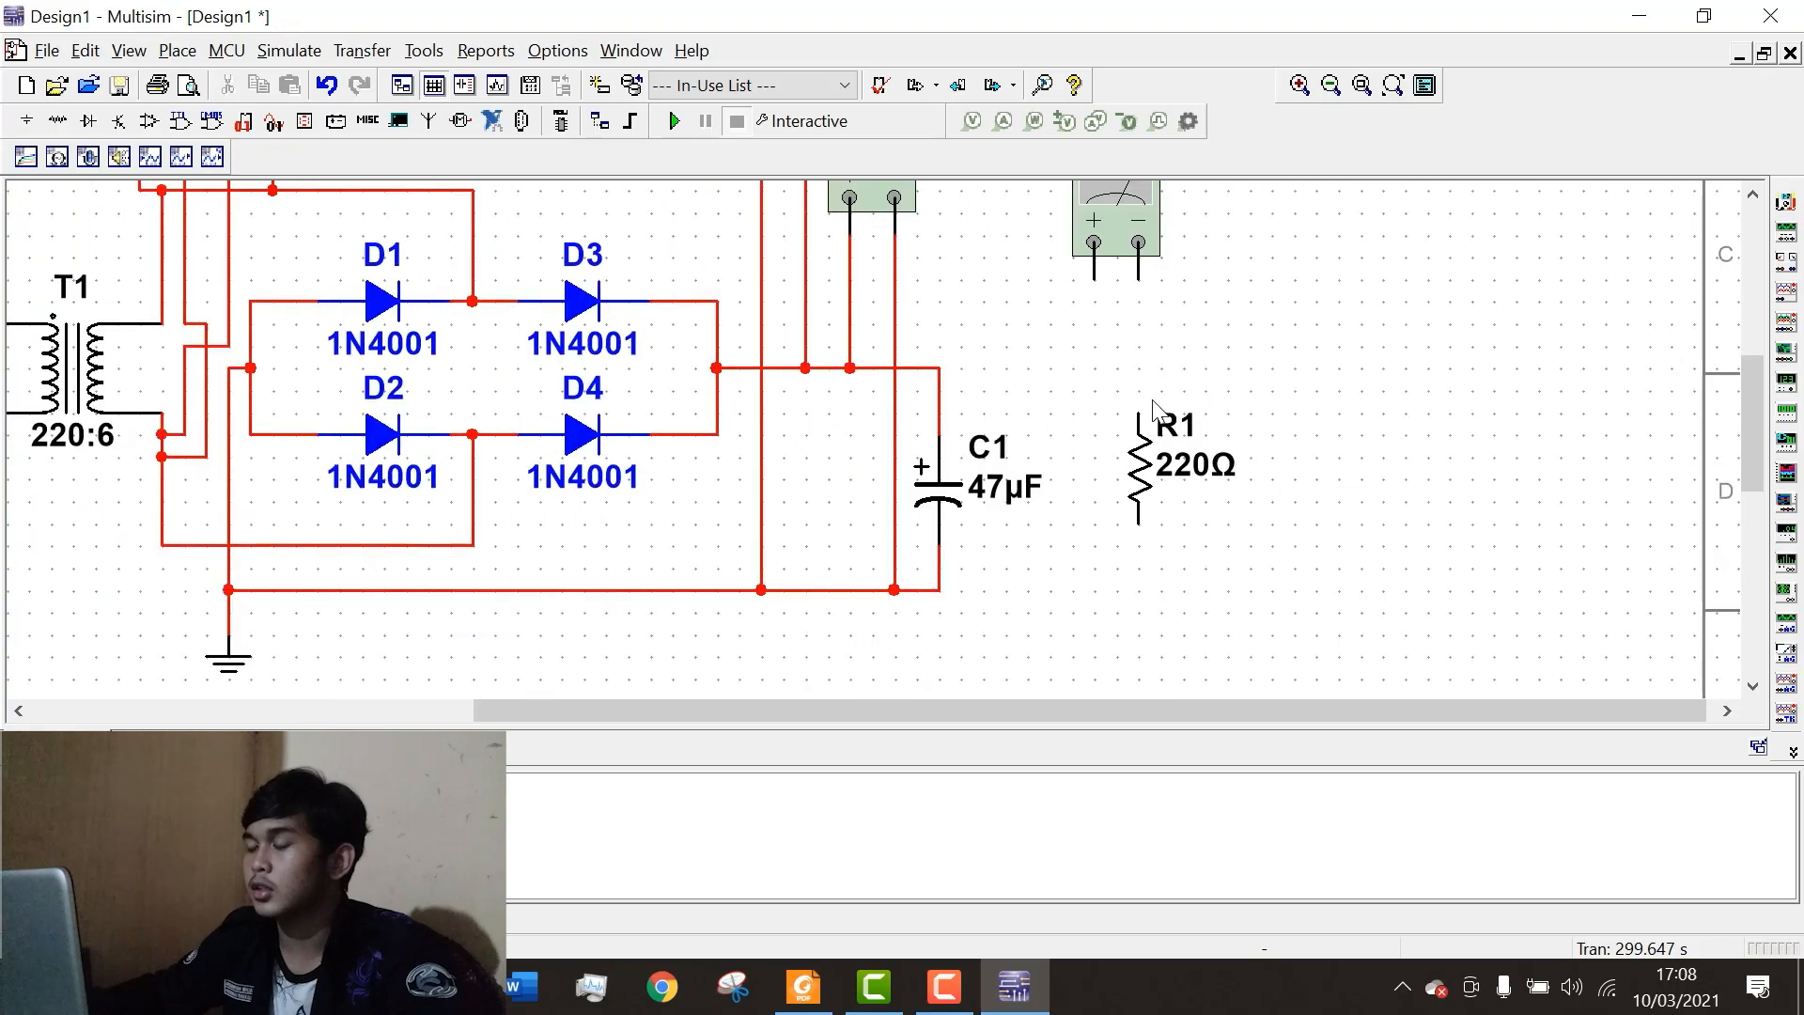
Wire XMM3 and R1 in series across C1: XMM3's negative to R1's top, its positive to C1's upper node, R1's bottom to C1's lower node.
scroll(1169, 324, up, 2)
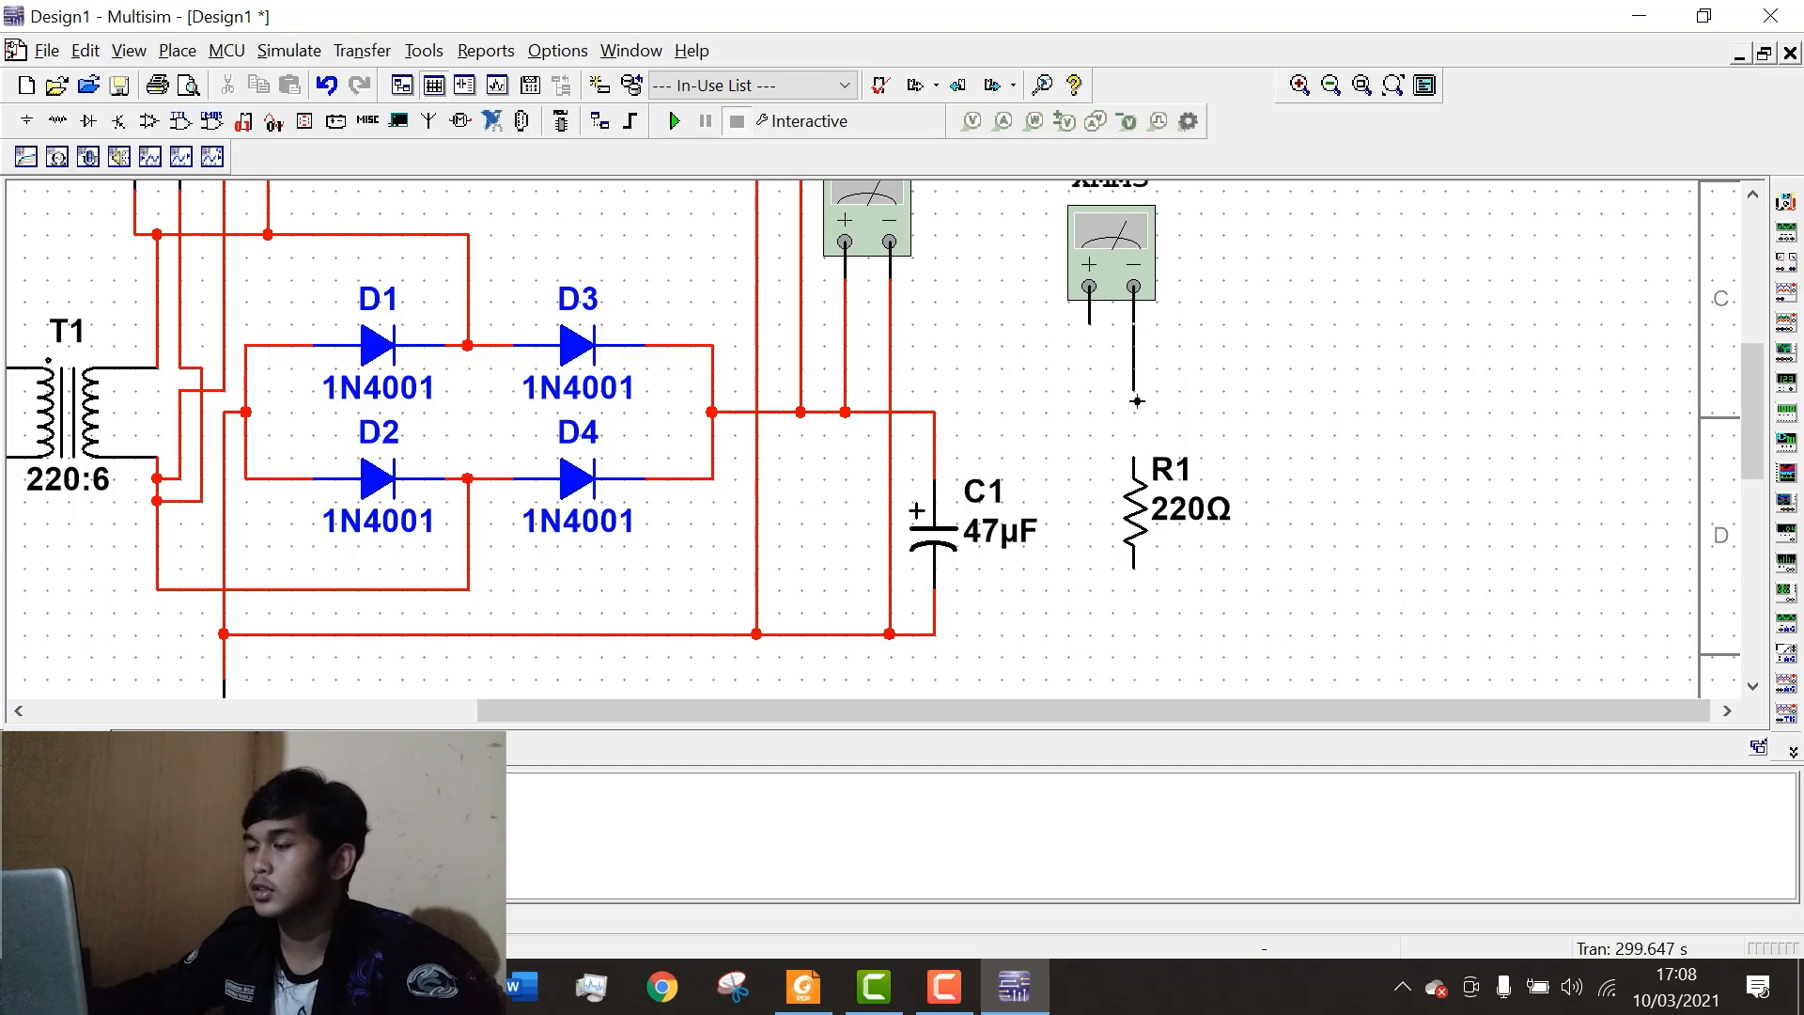
click(1134, 456)
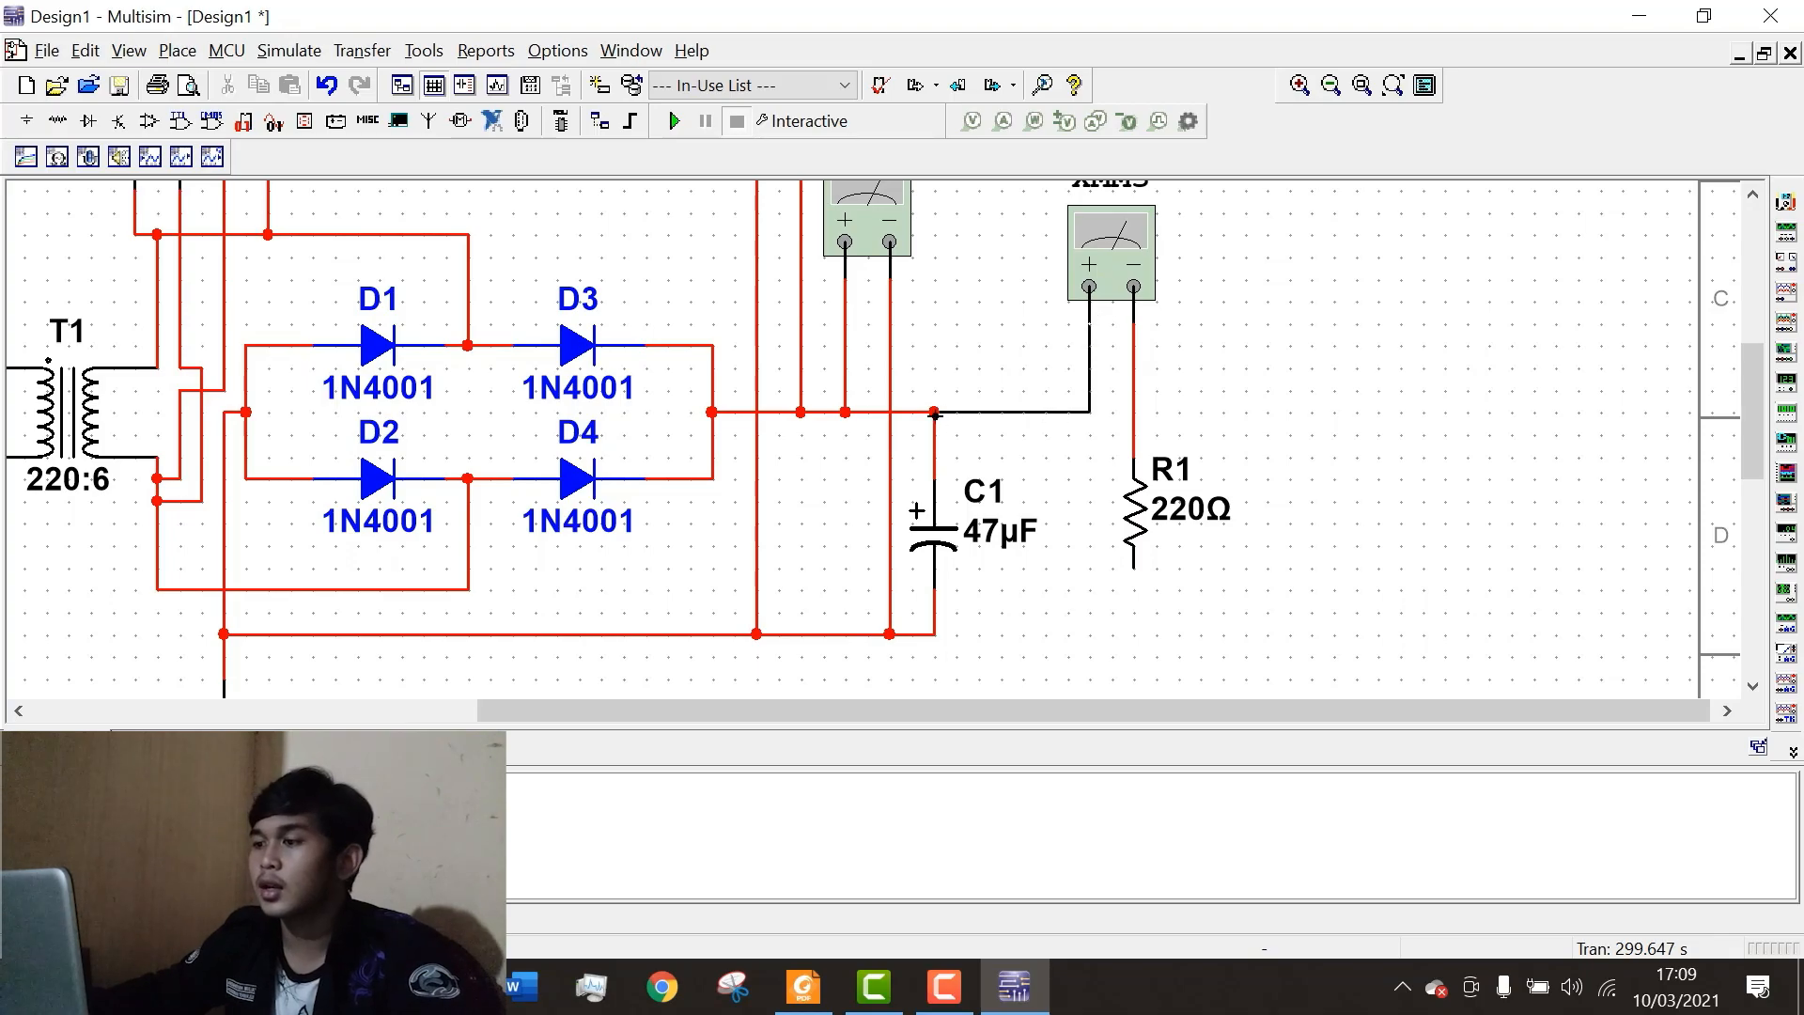
click(934, 413)
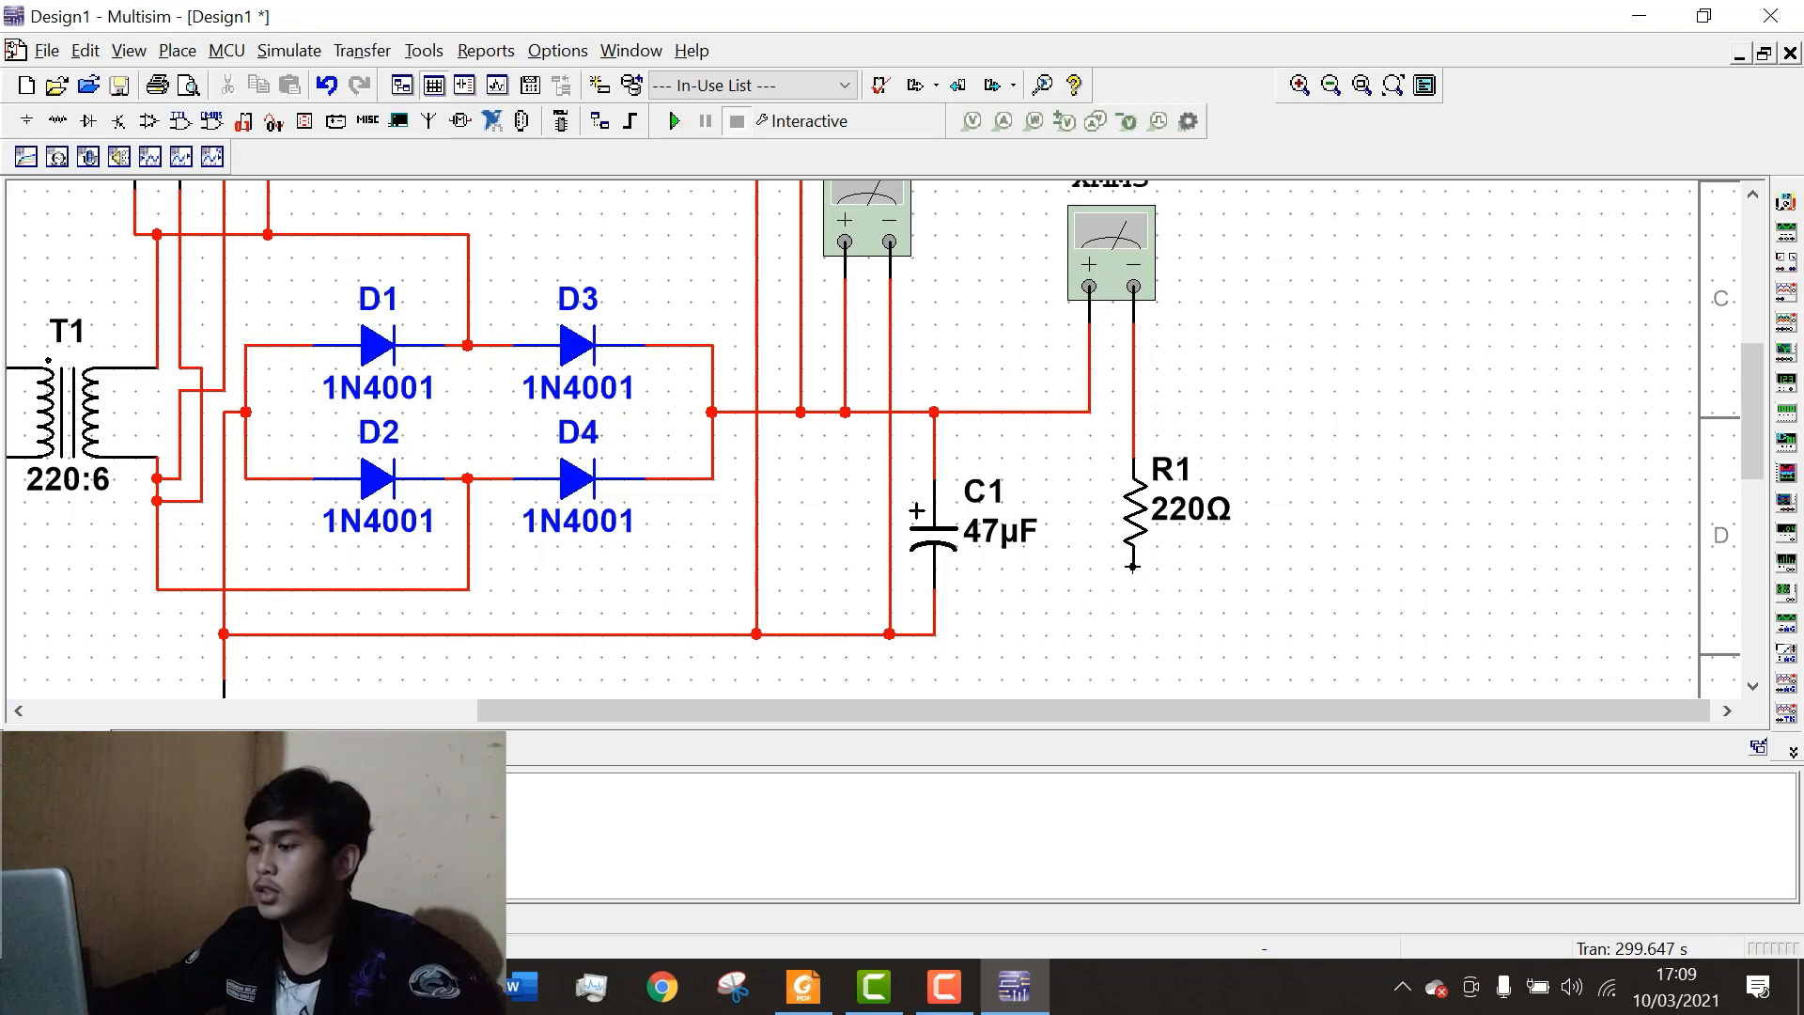
click(1133, 567)
click(934, 634)
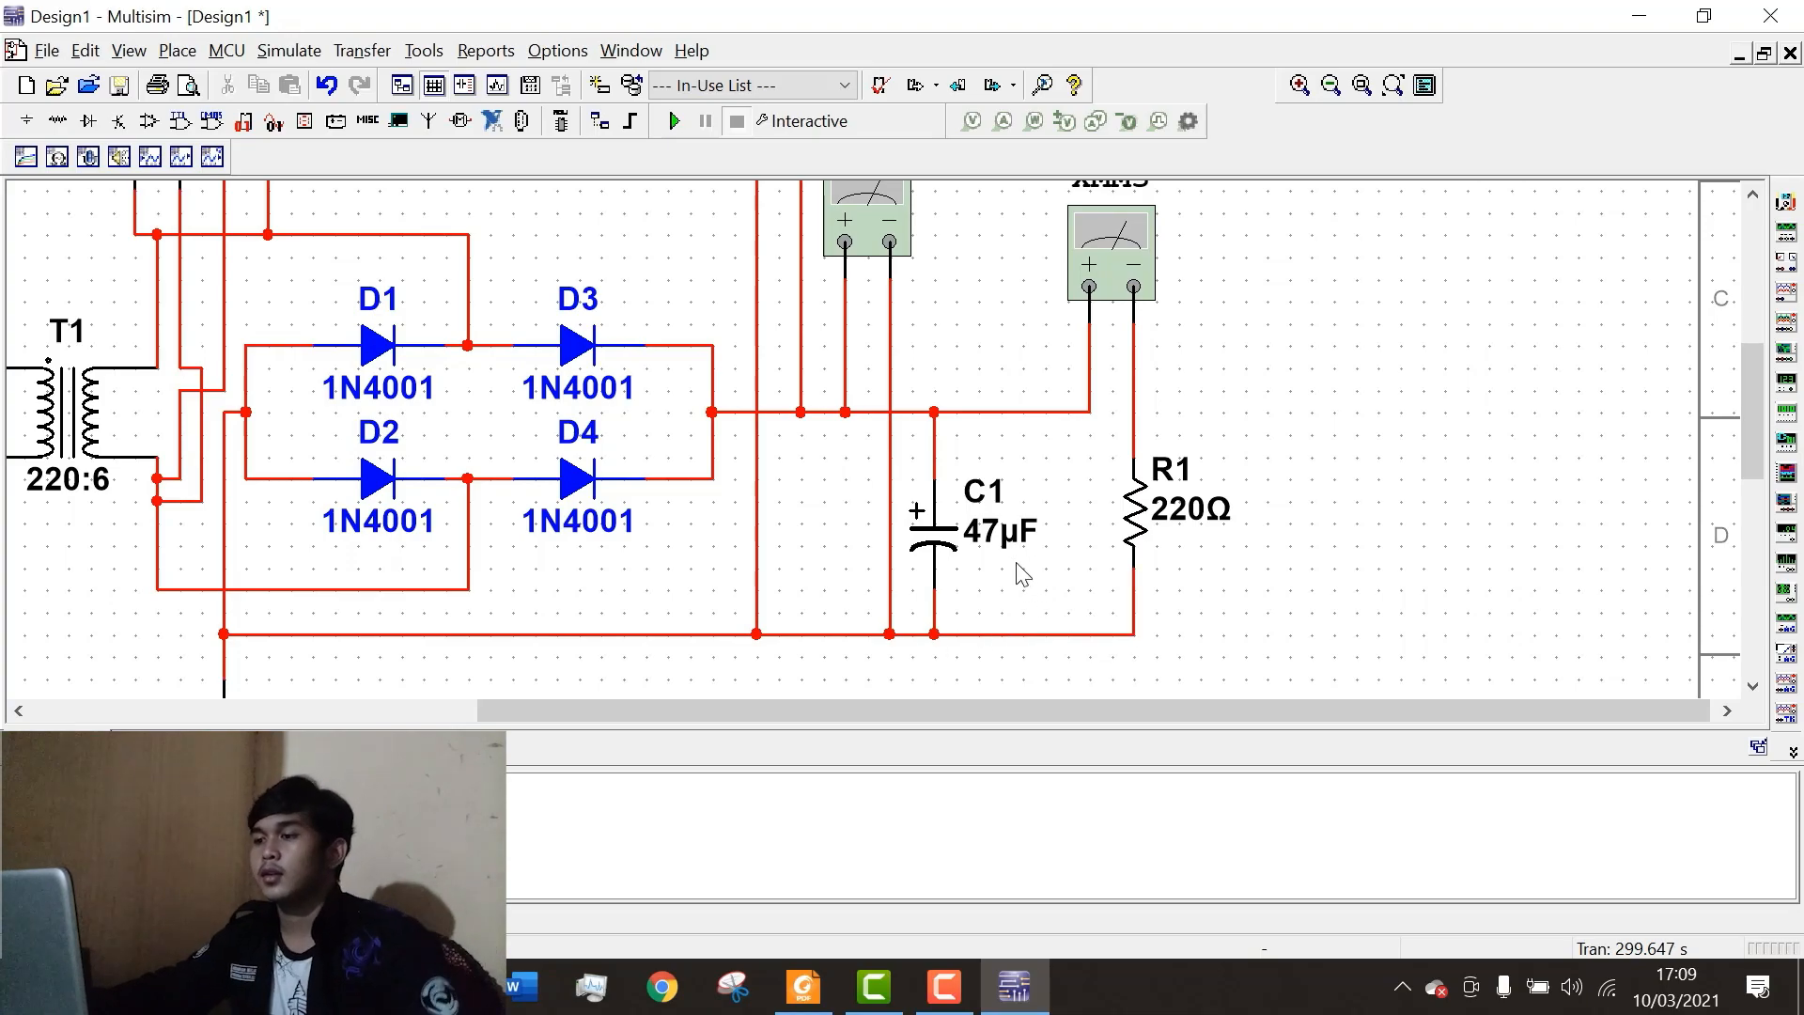
Run the simulation, open multimeter XMM3 and set it to measure current.
scroll(1022, 575, down, 3)
scroll(942, 480, up, 2)
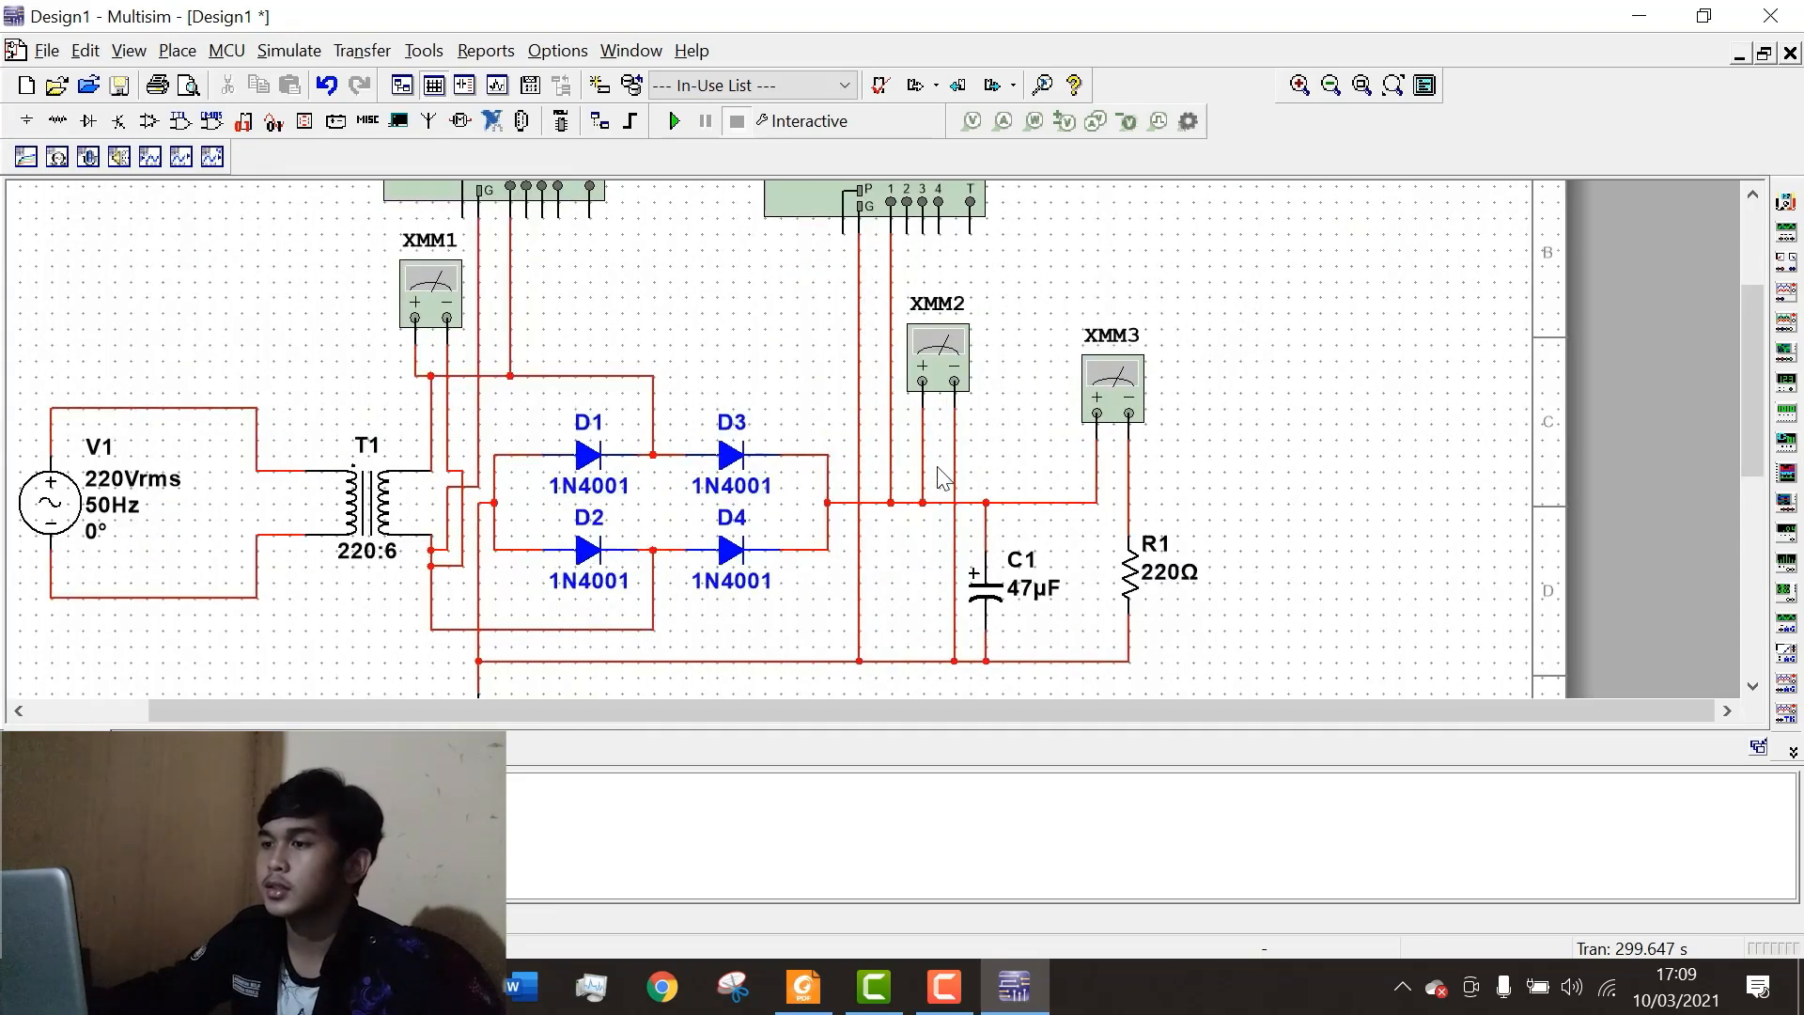
click(674, 120)
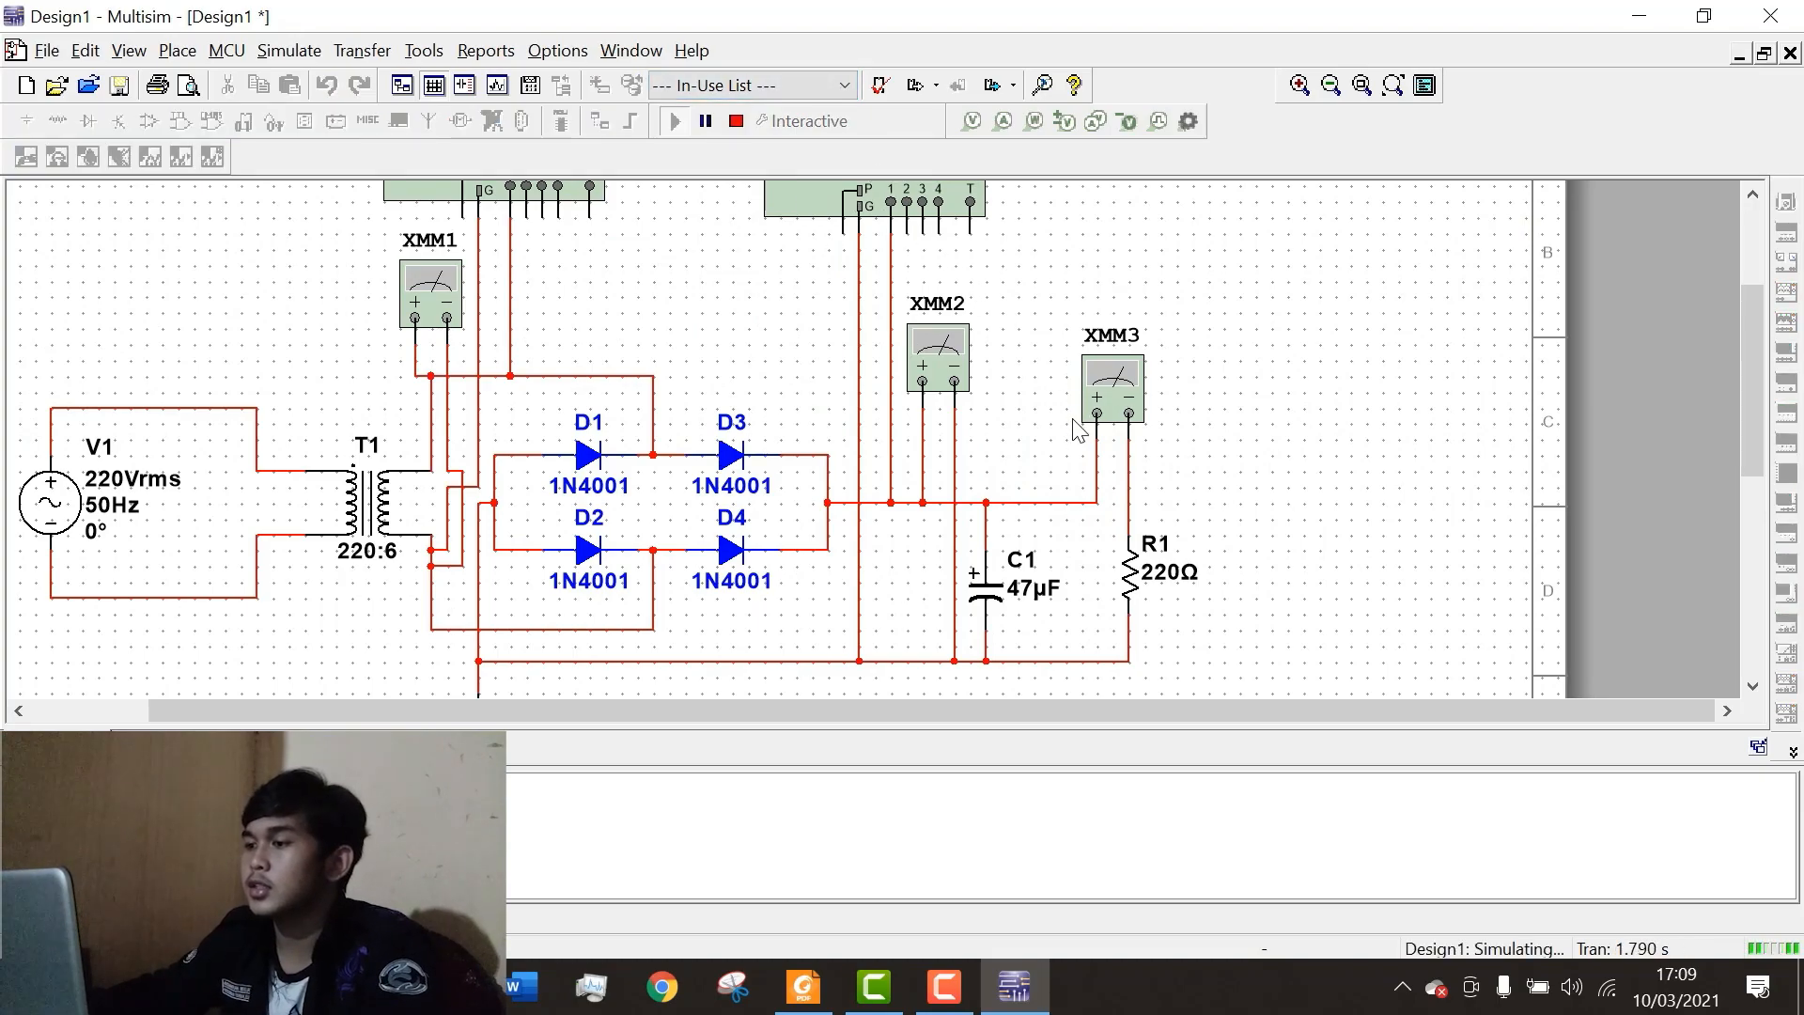
scroll(1162, 414, up, 2)
double_click(1090, 381)
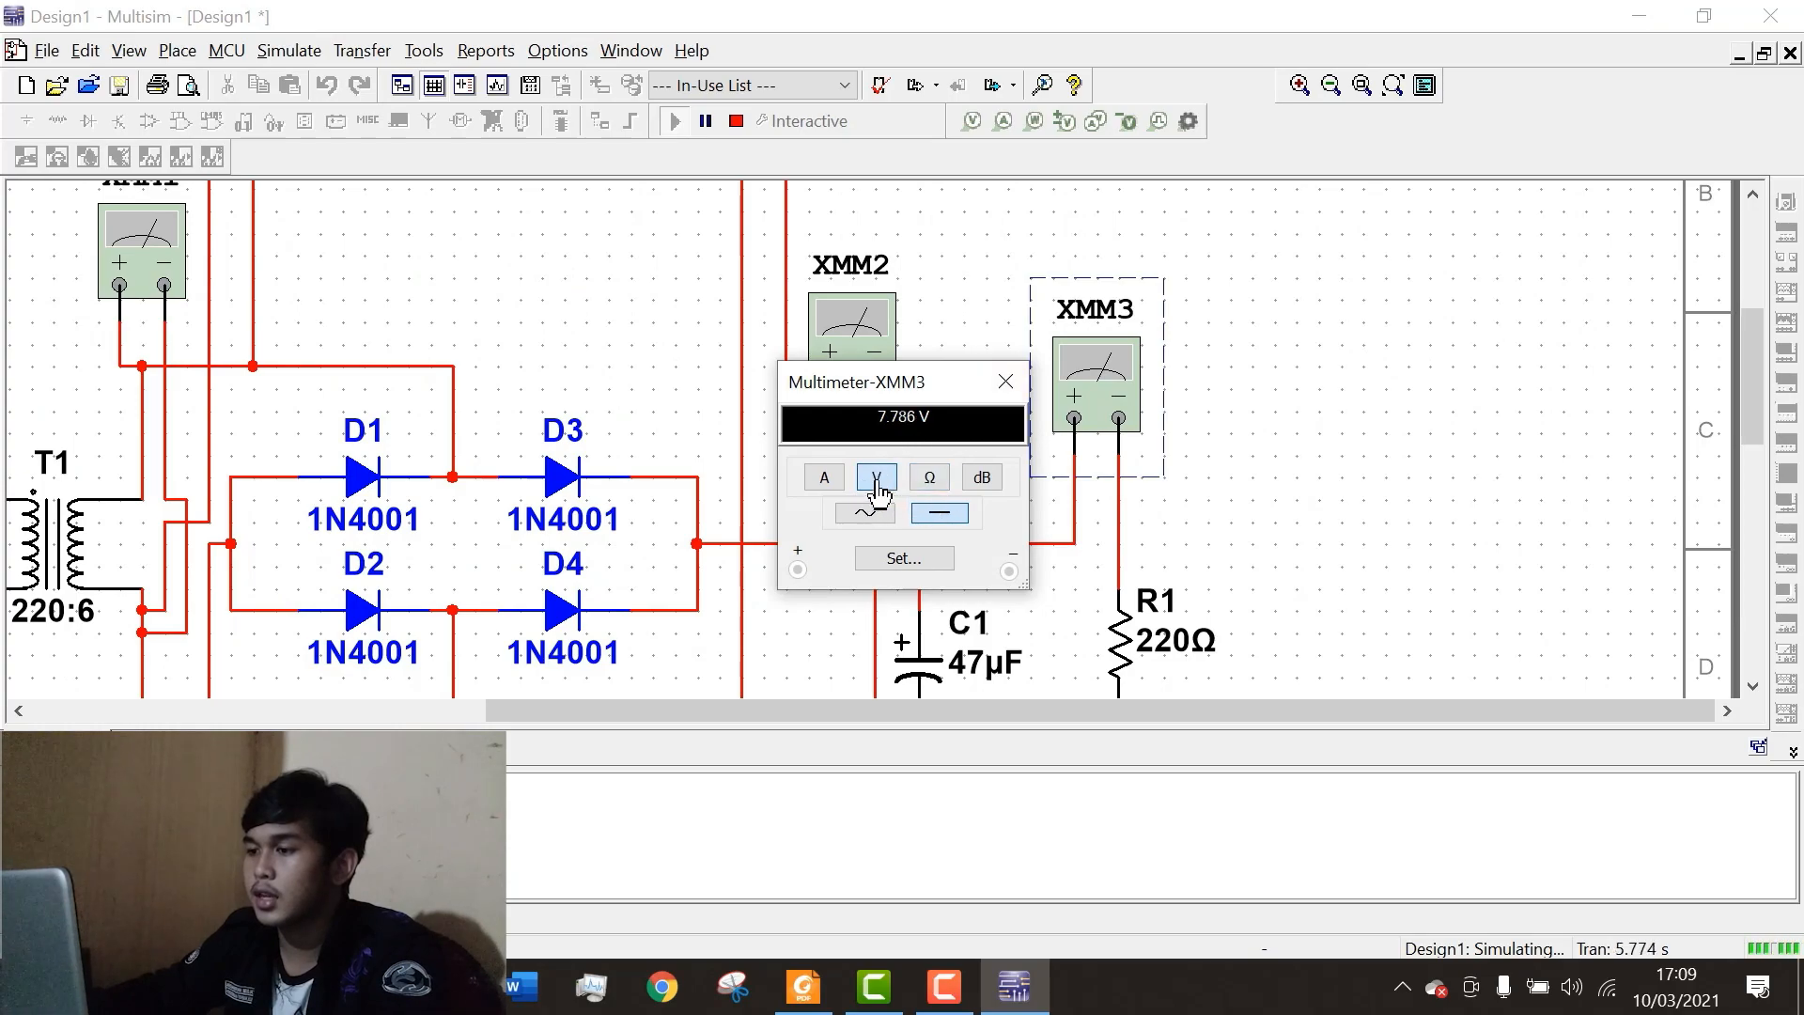
click(824, 479)
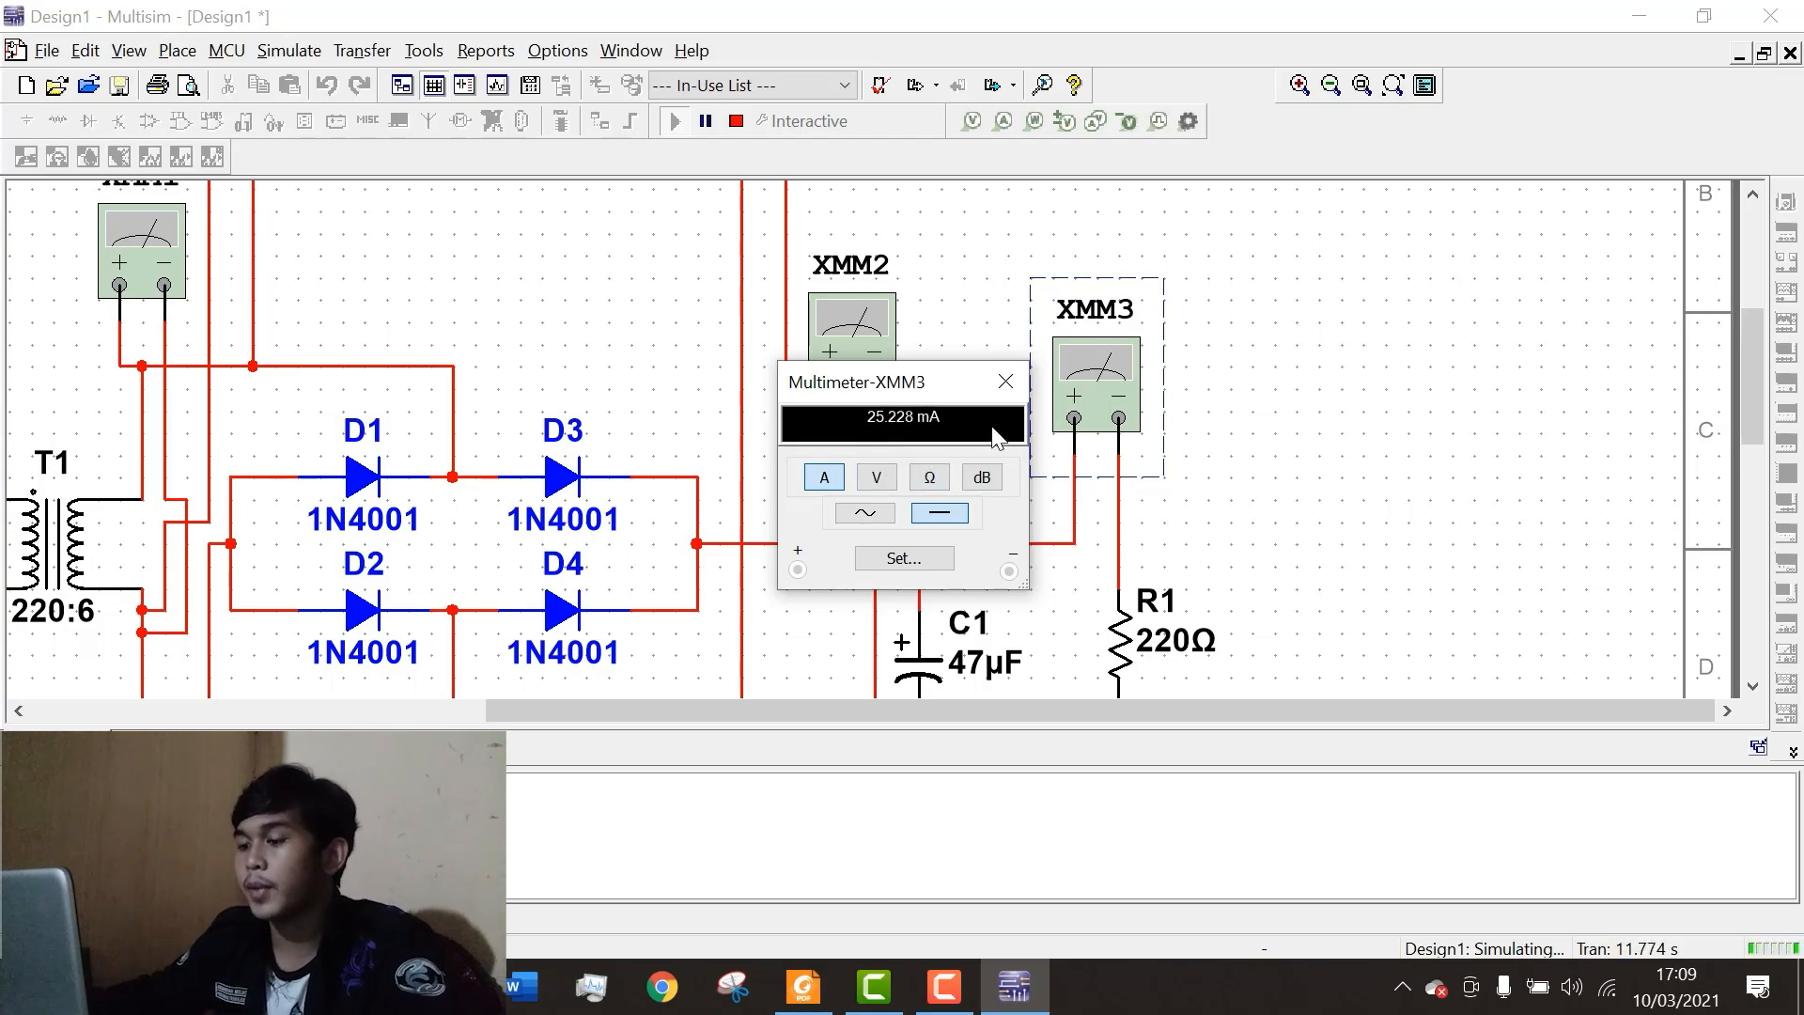
Check the worksheet's voltmeter and milliammeter items for the loaded circuit, and return to the simulation.
click(803, 987)
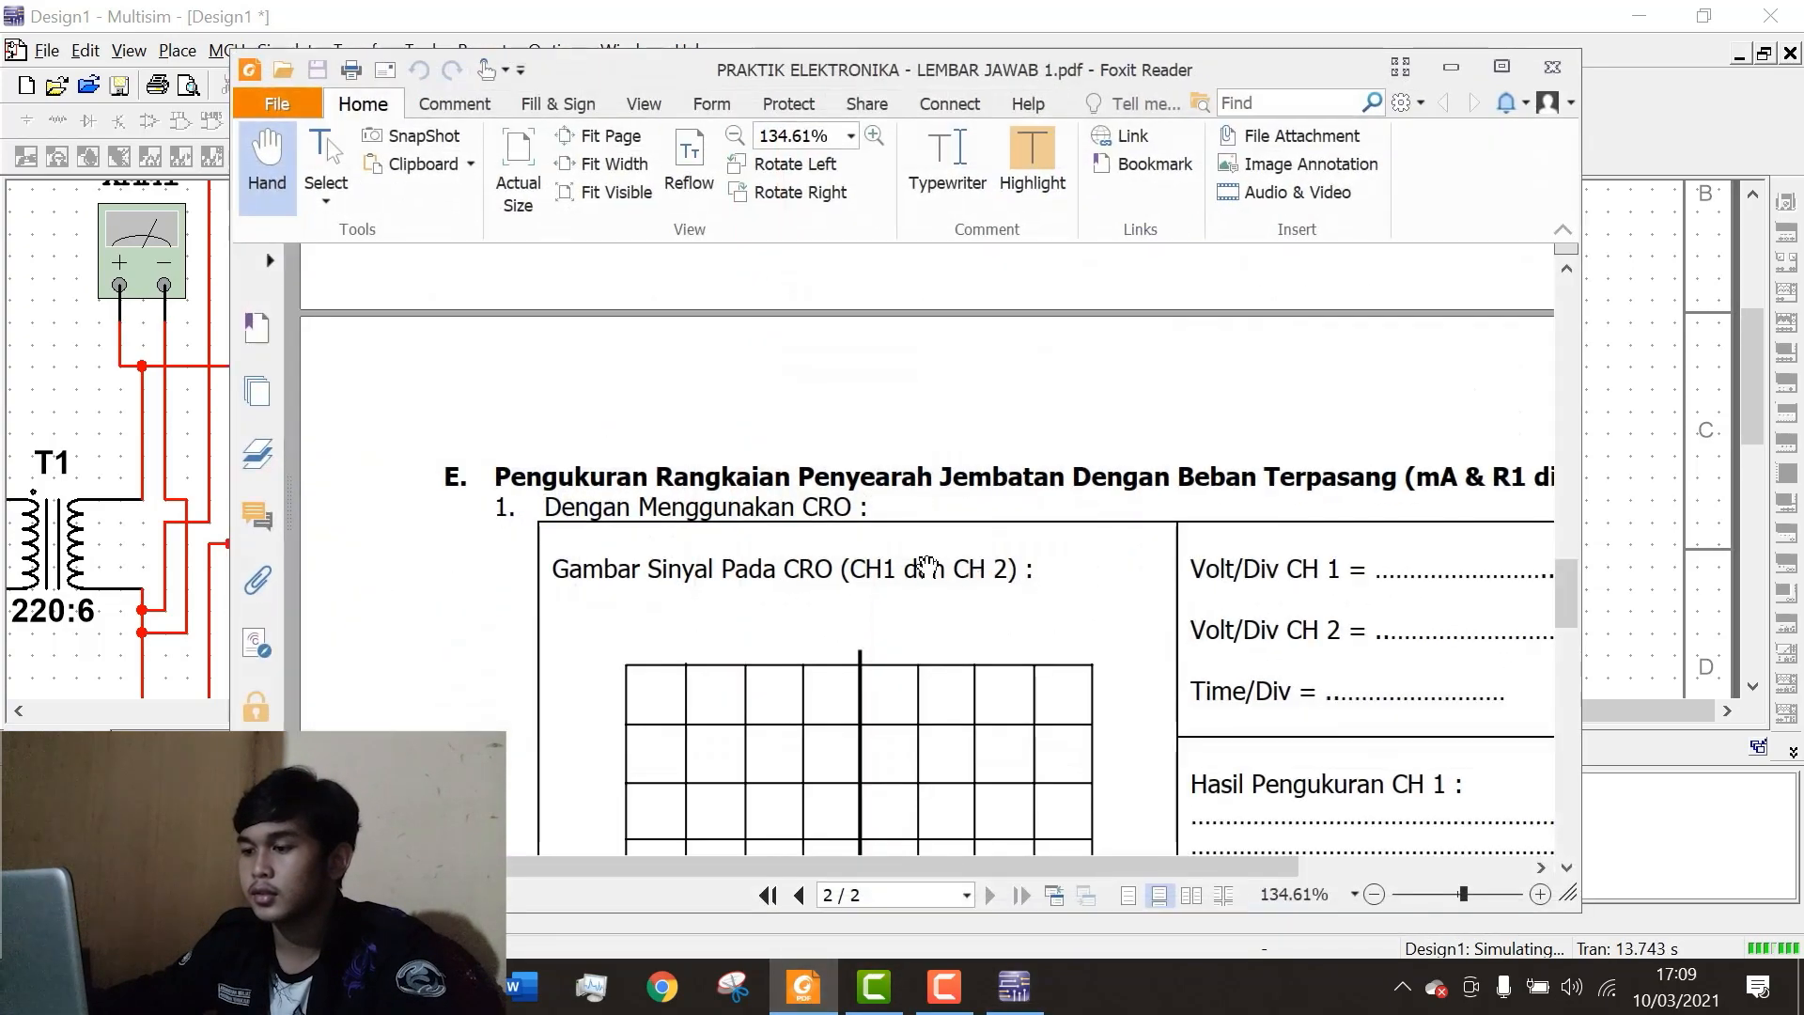
scroll(825, 587, down, 5)
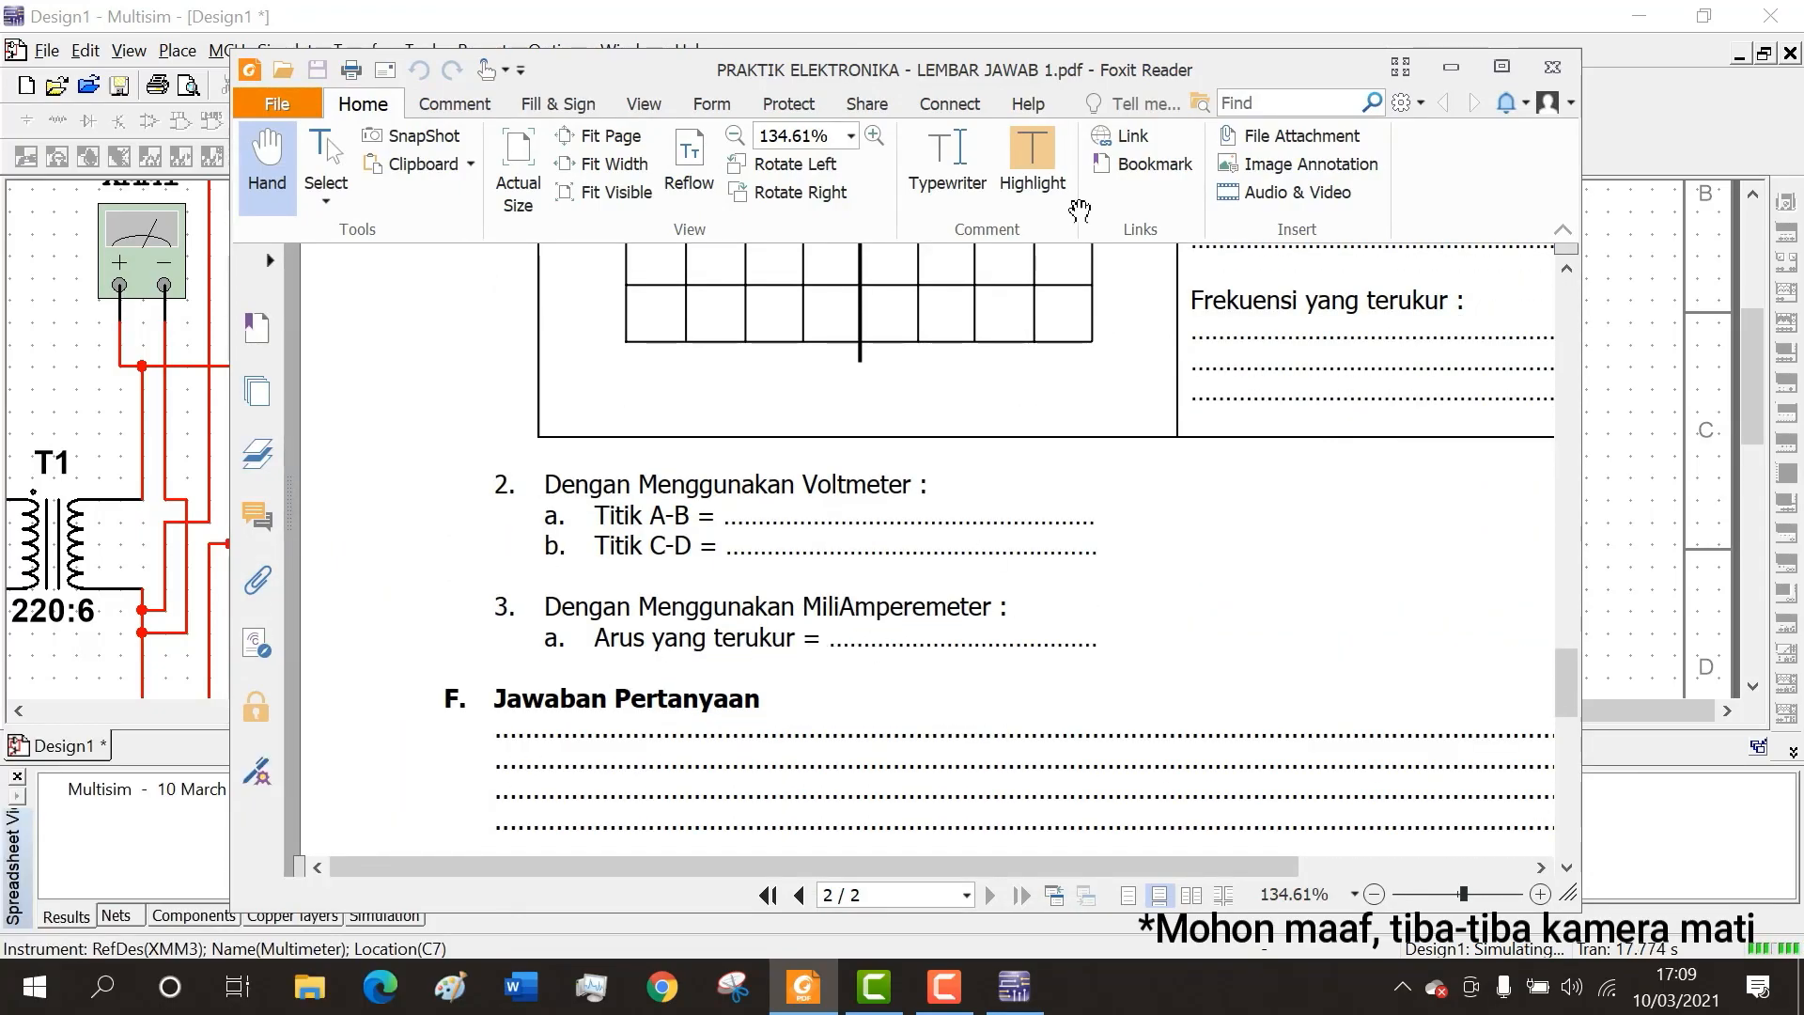
drag(1113, 69, 1053, 160)
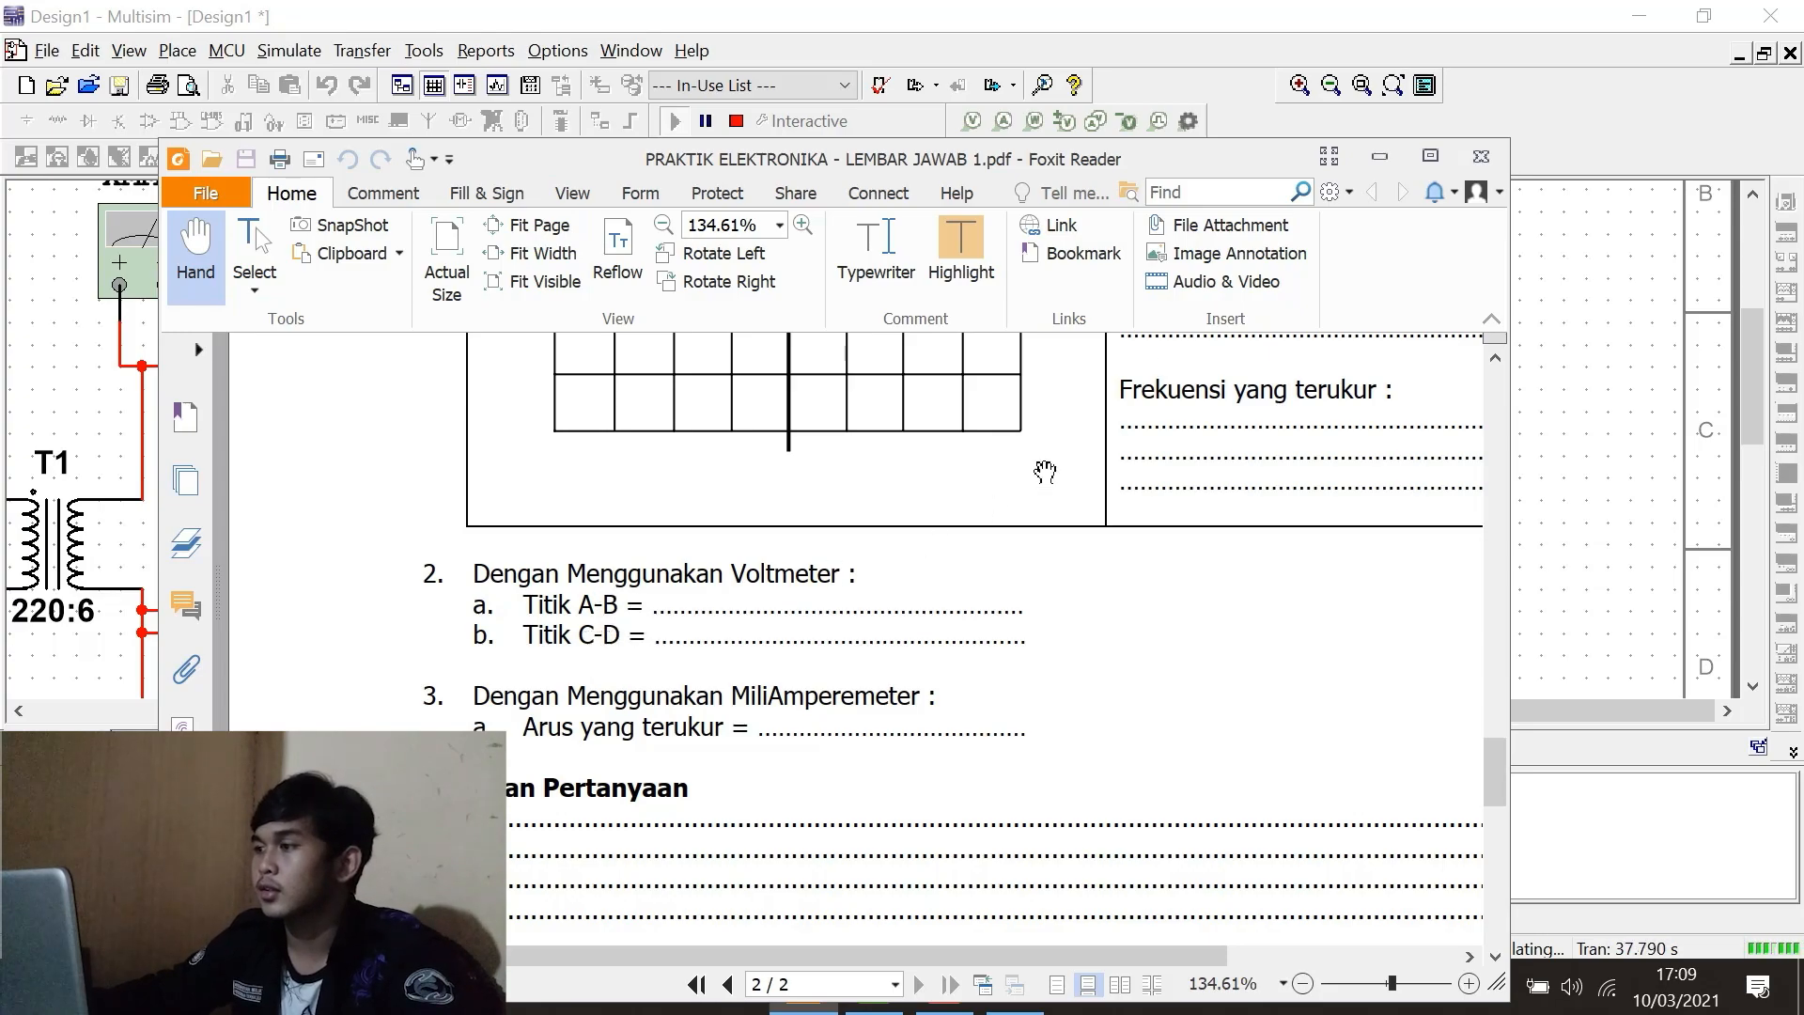
click(1379, 156)
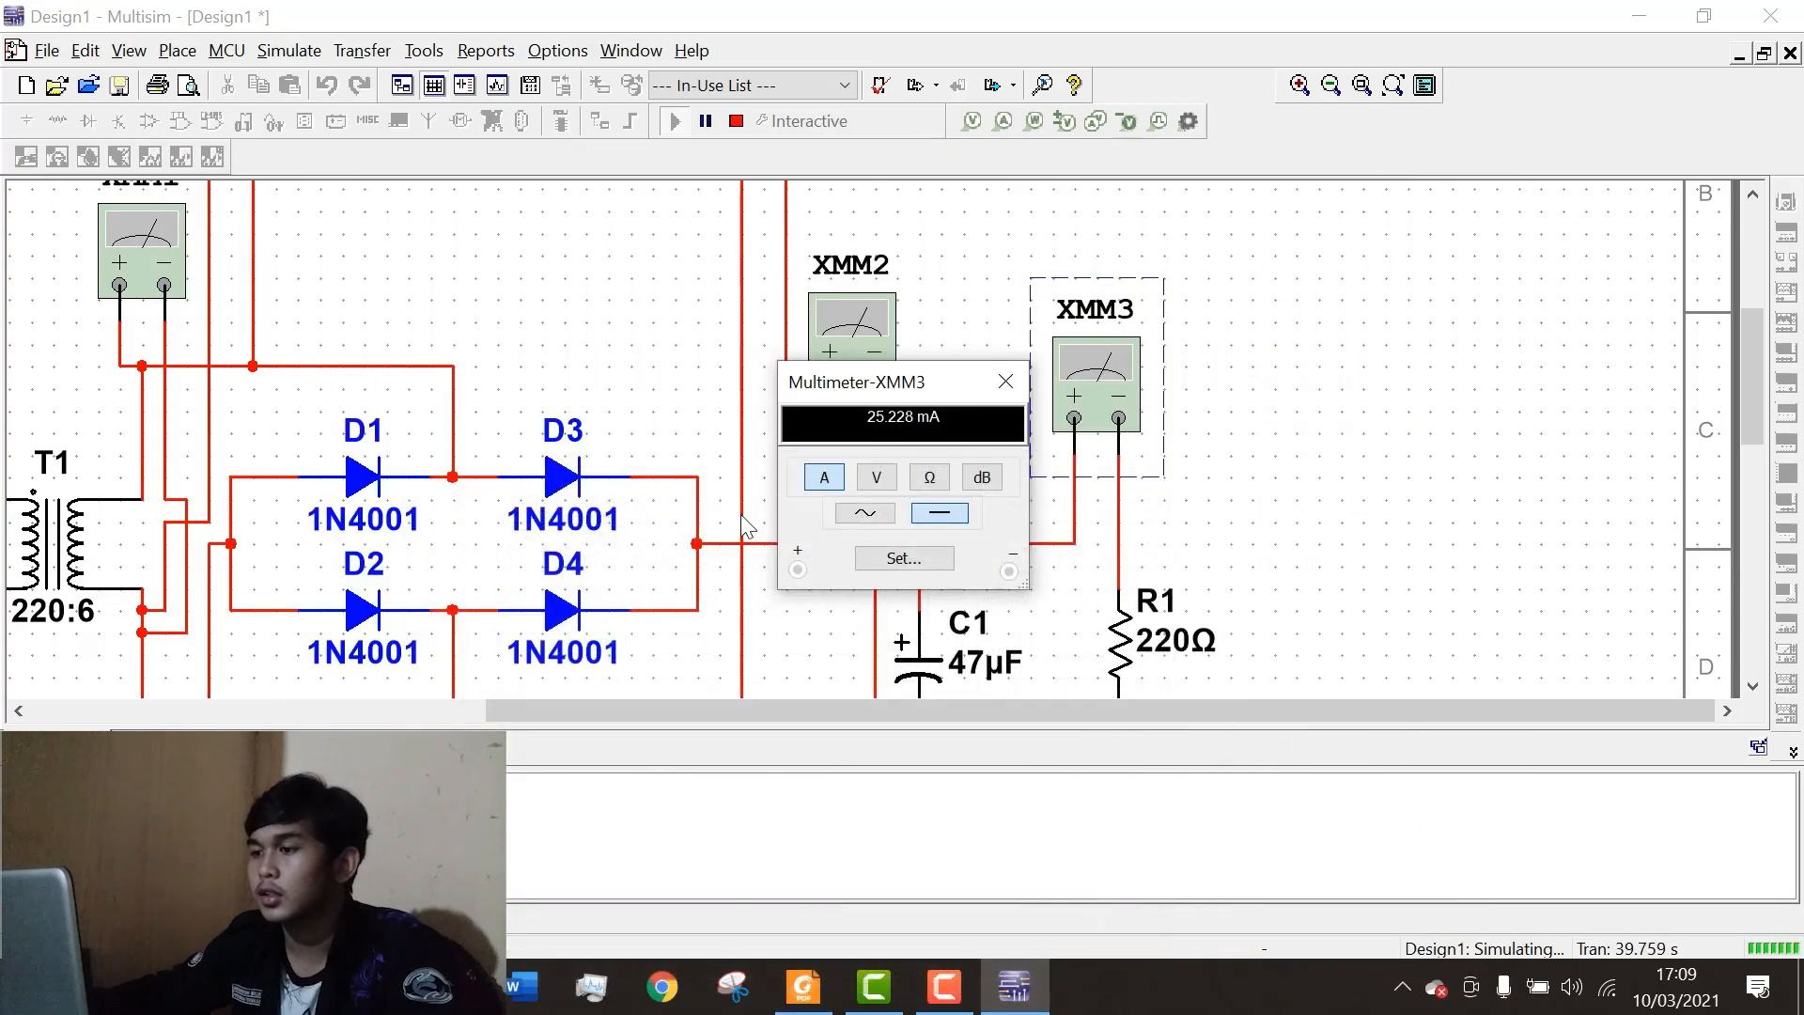
Open multimeters XMM2 and XMM1 and arrange their panels beside XMM3's to read the loaded voltages and current.
drag(940, 382, 1341, 254)
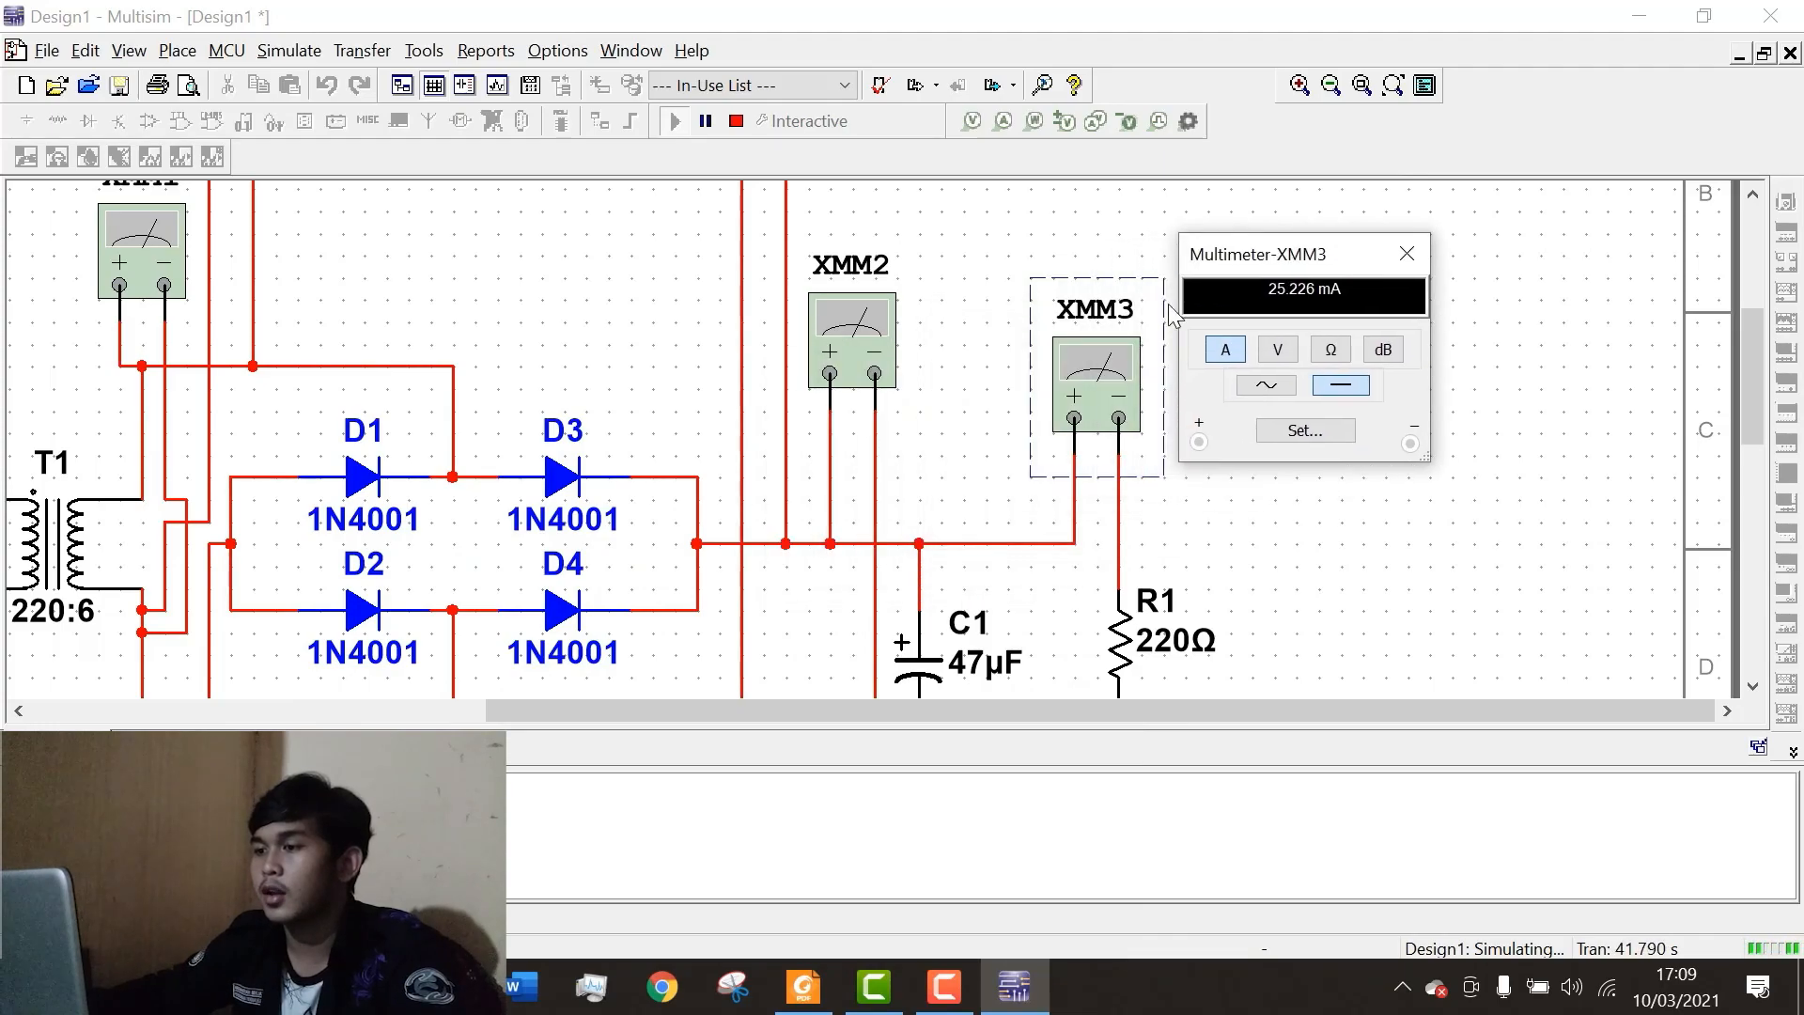
double_click(883, 352)
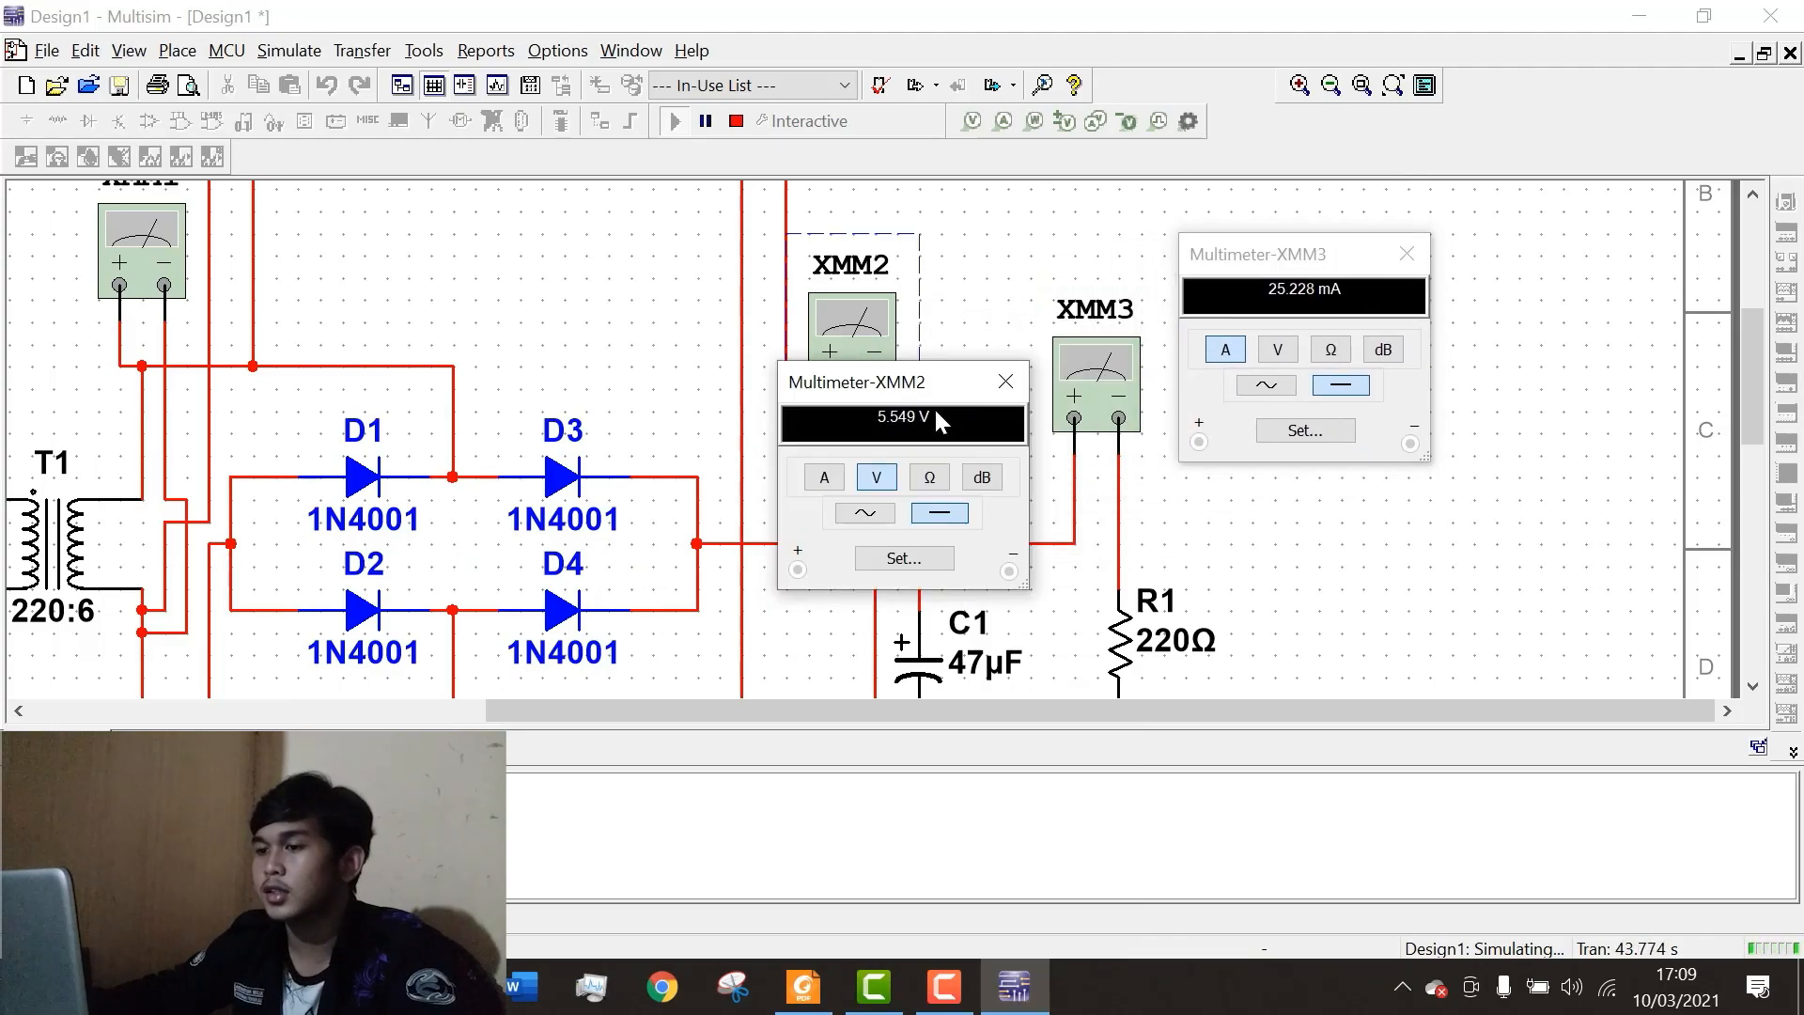
double_click(150, 255)
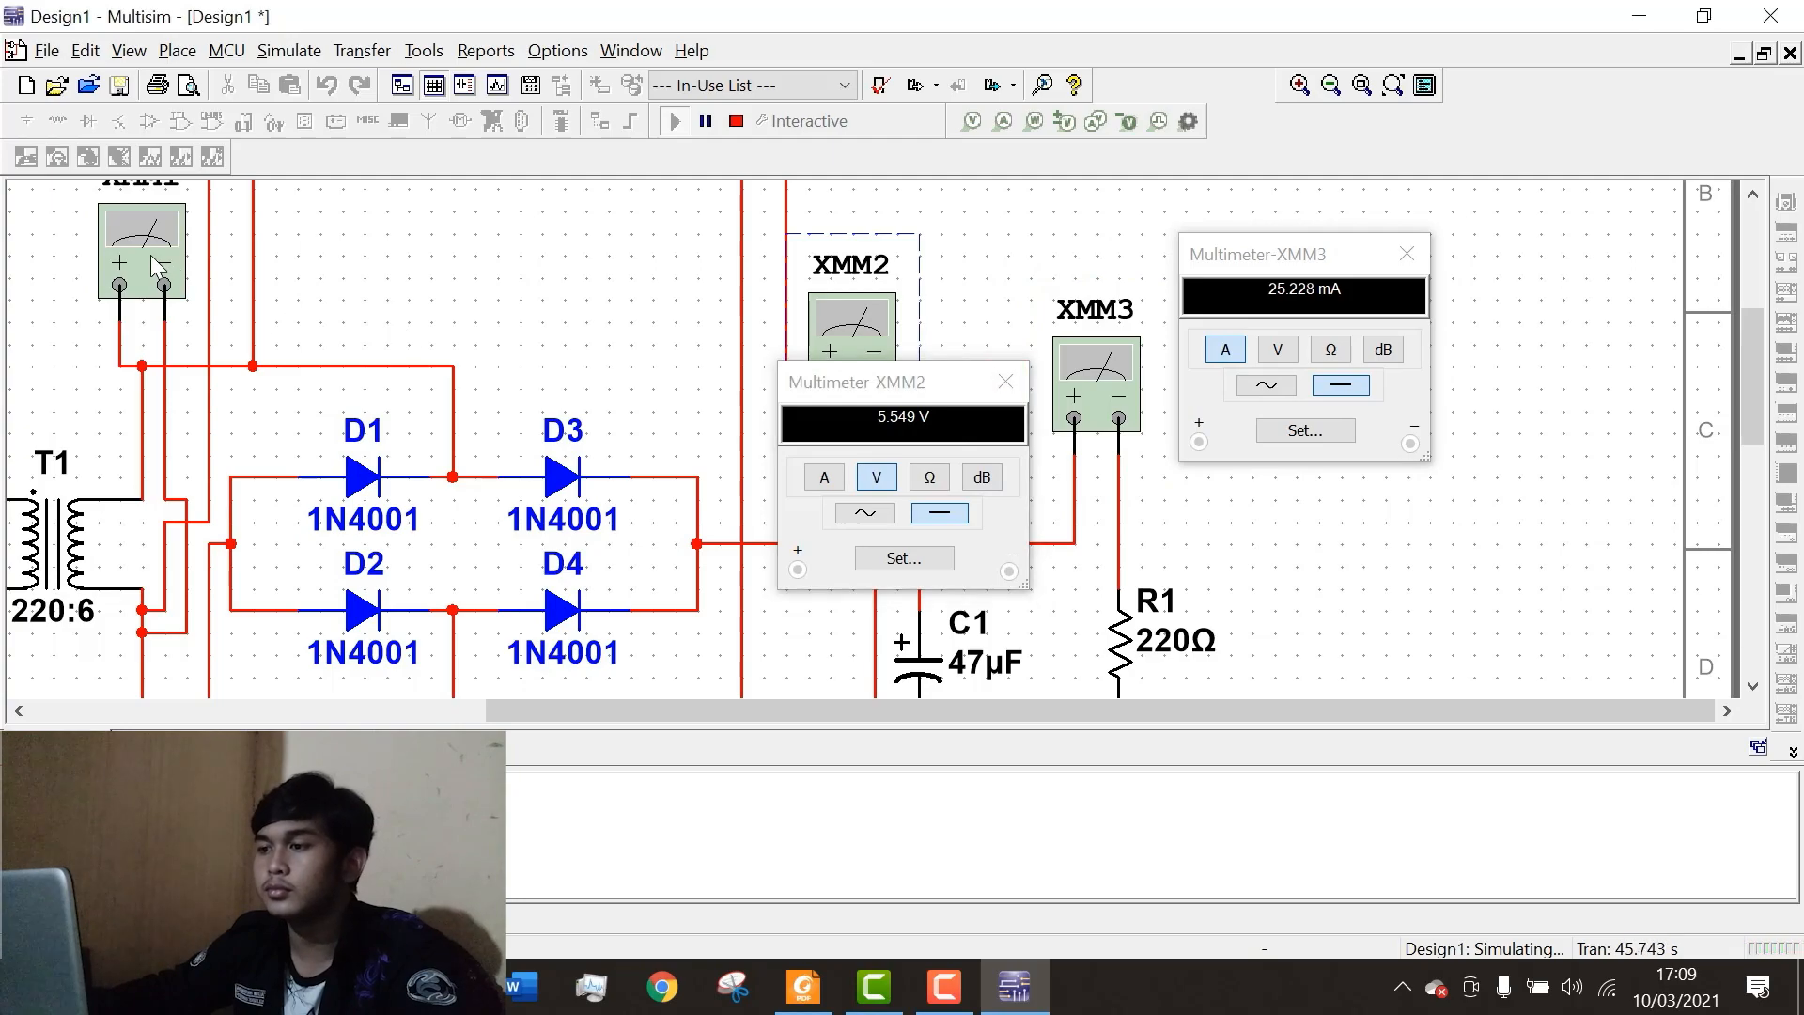
drag(787, 227, 427, 299)
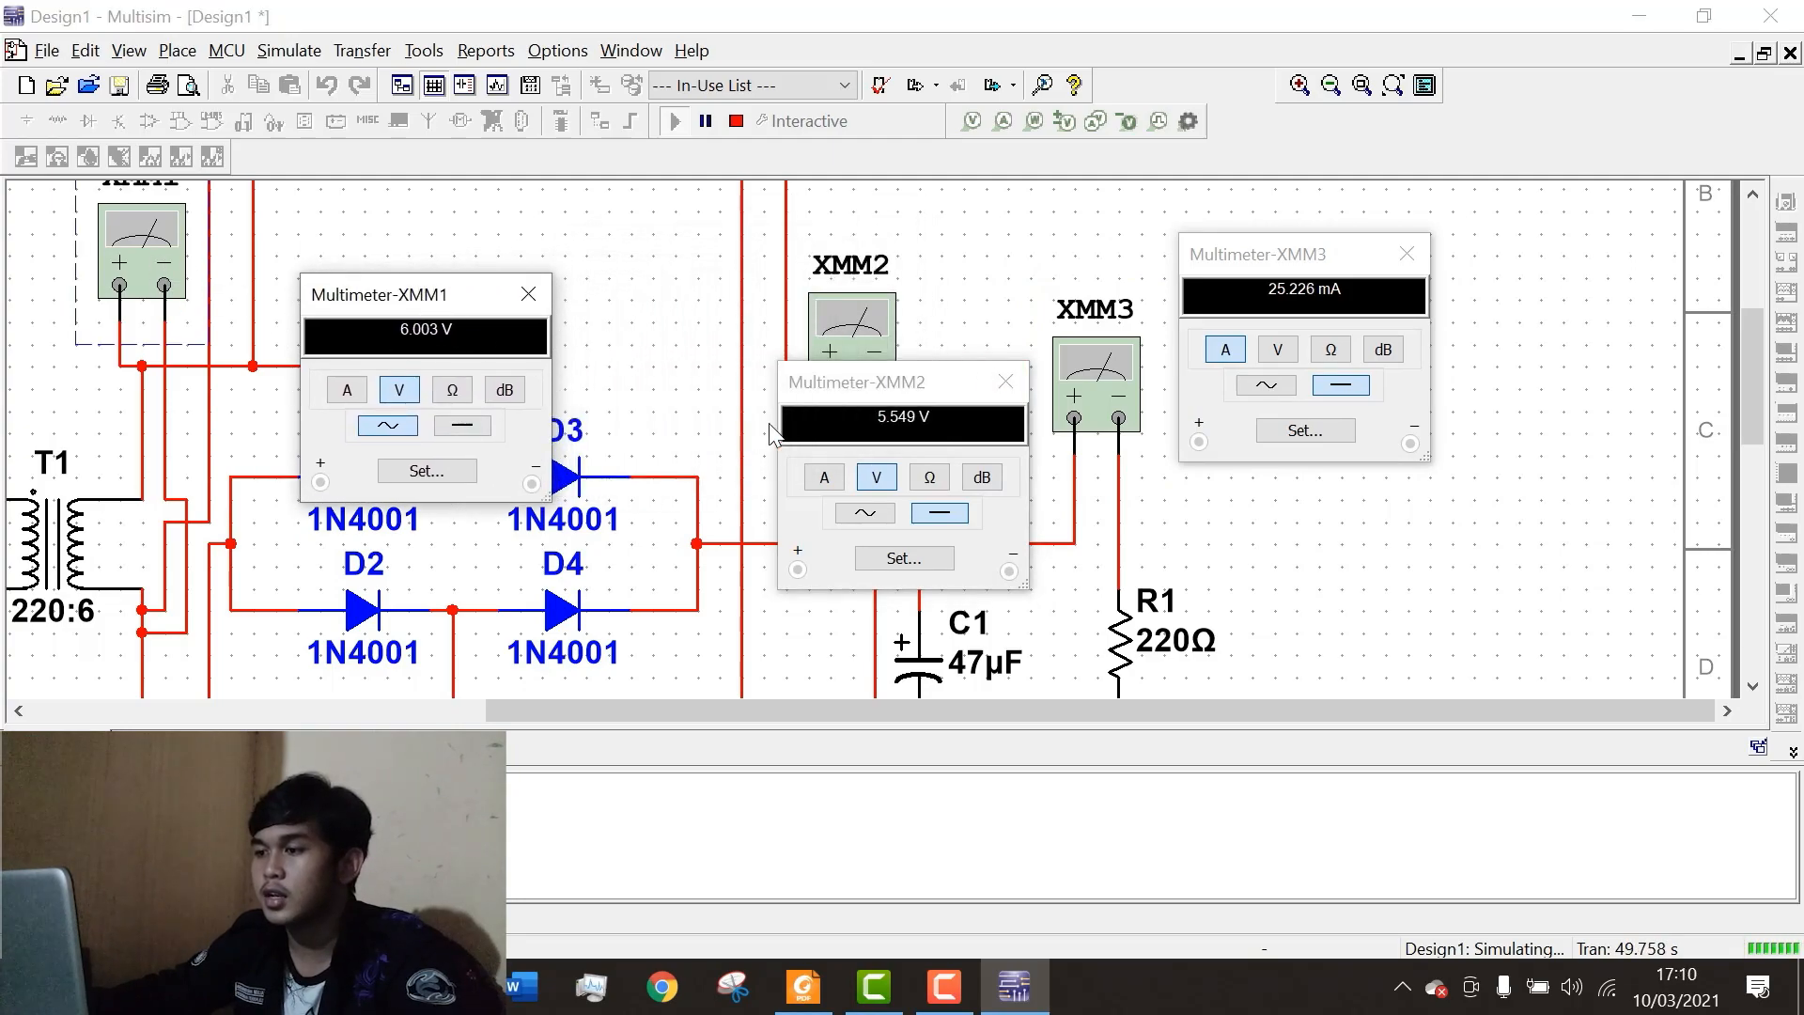
drag(892, 390, 864, 301)
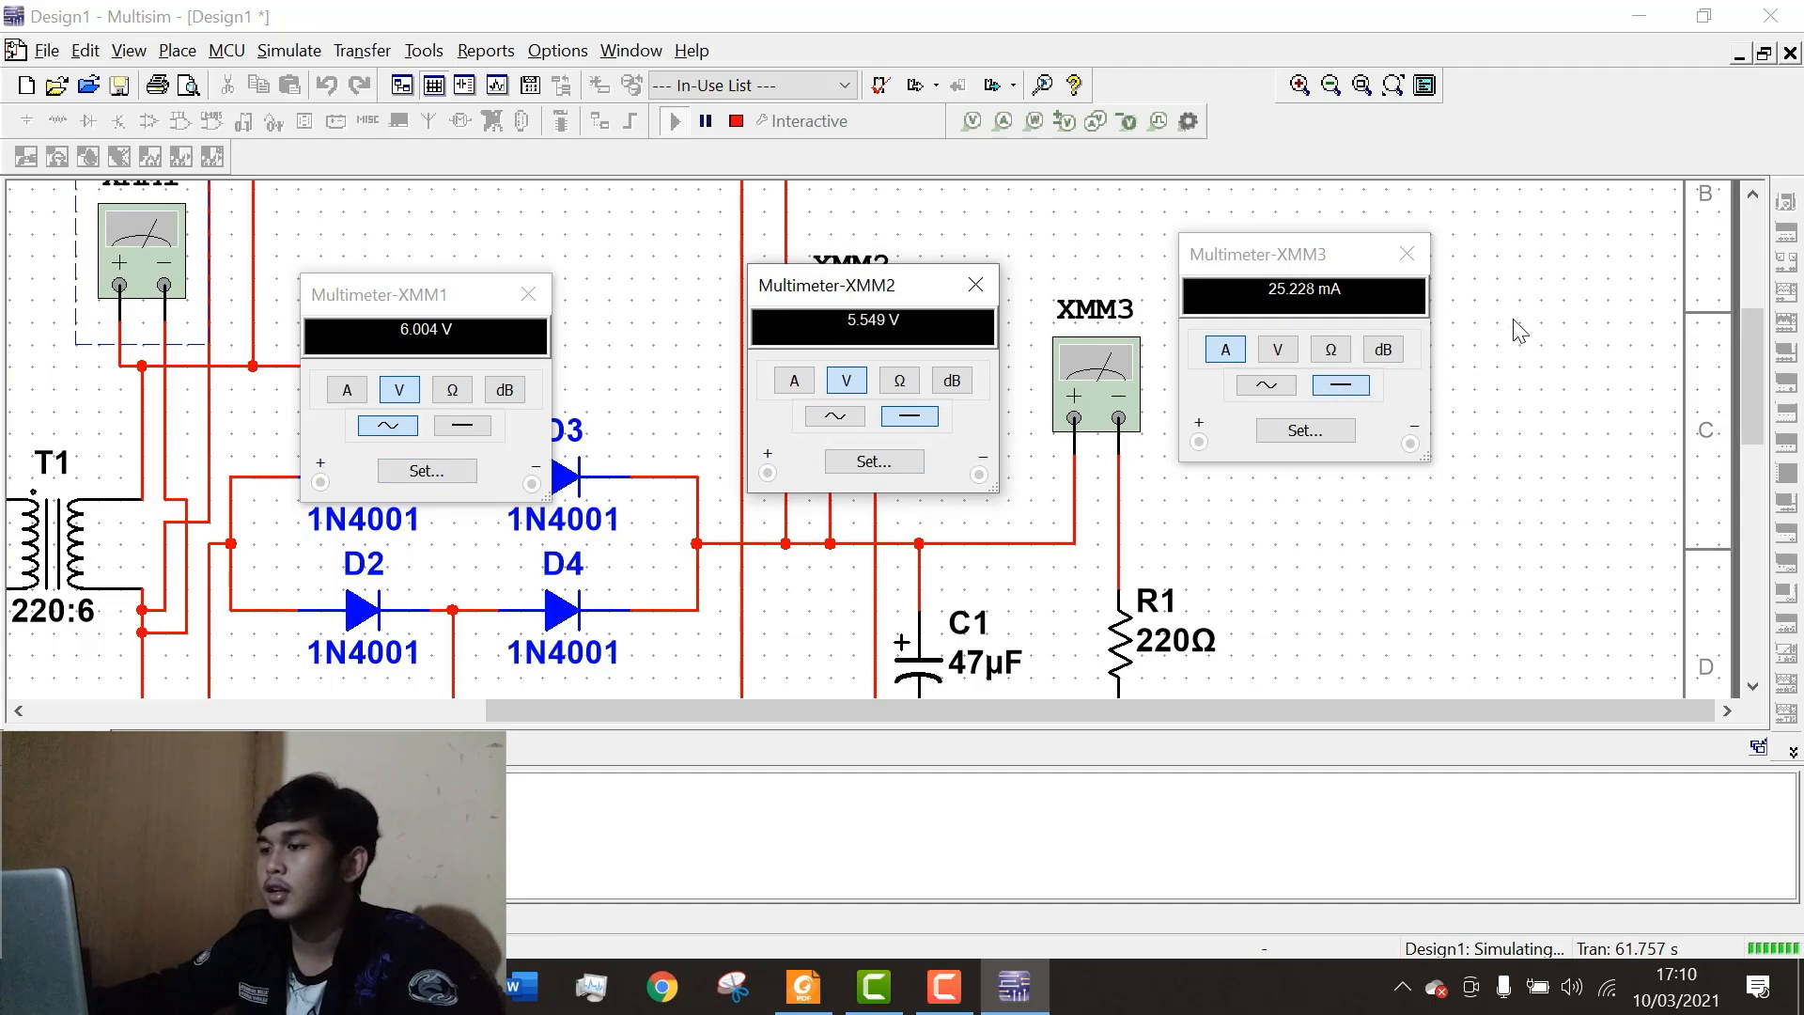
Close the panels of multimeters XMM3, XMM2 and XMM1 and bring the whole circuit with both oscilloscopes into view.
click(1407, 254)
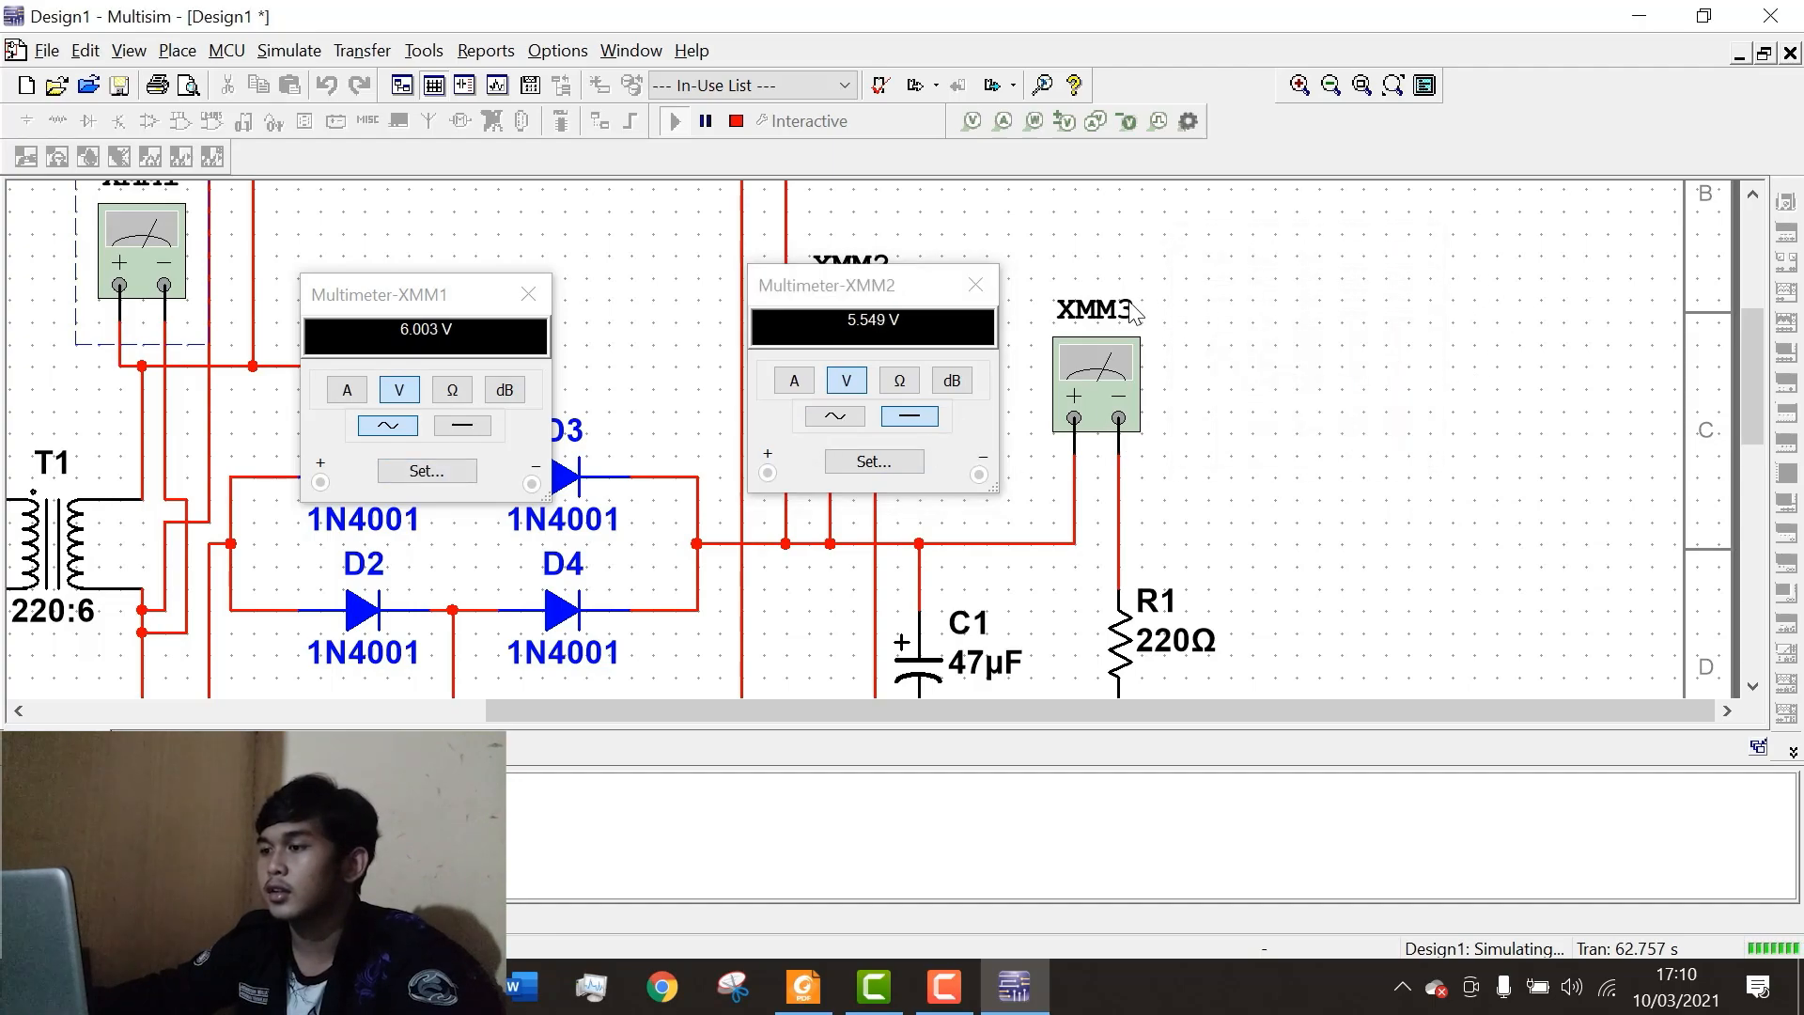
click(968, 285)
click(528, 294)
scroll(771, 517, down, 3)
scroll(771, 517, down, 2)
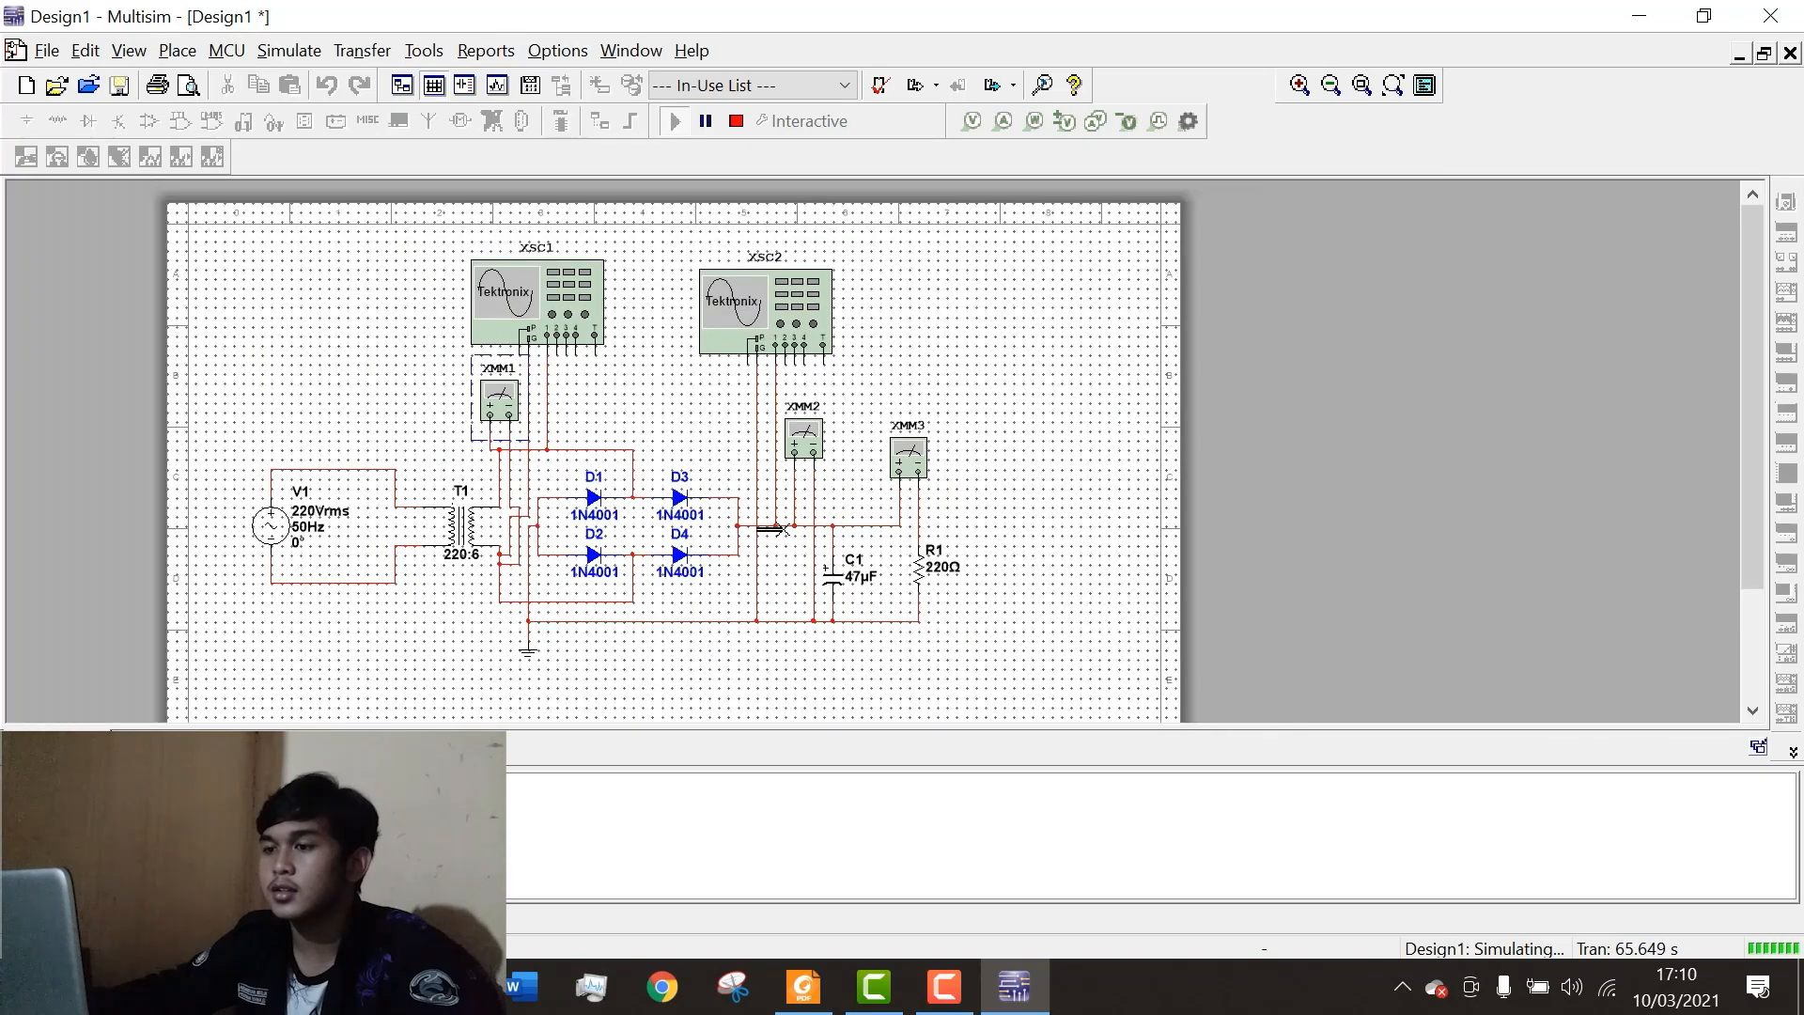
Open oscilloscope XSC1, power it on and start its acquisition to show the transformer's secondary waveform.
scroll(651, 330, up, 4)
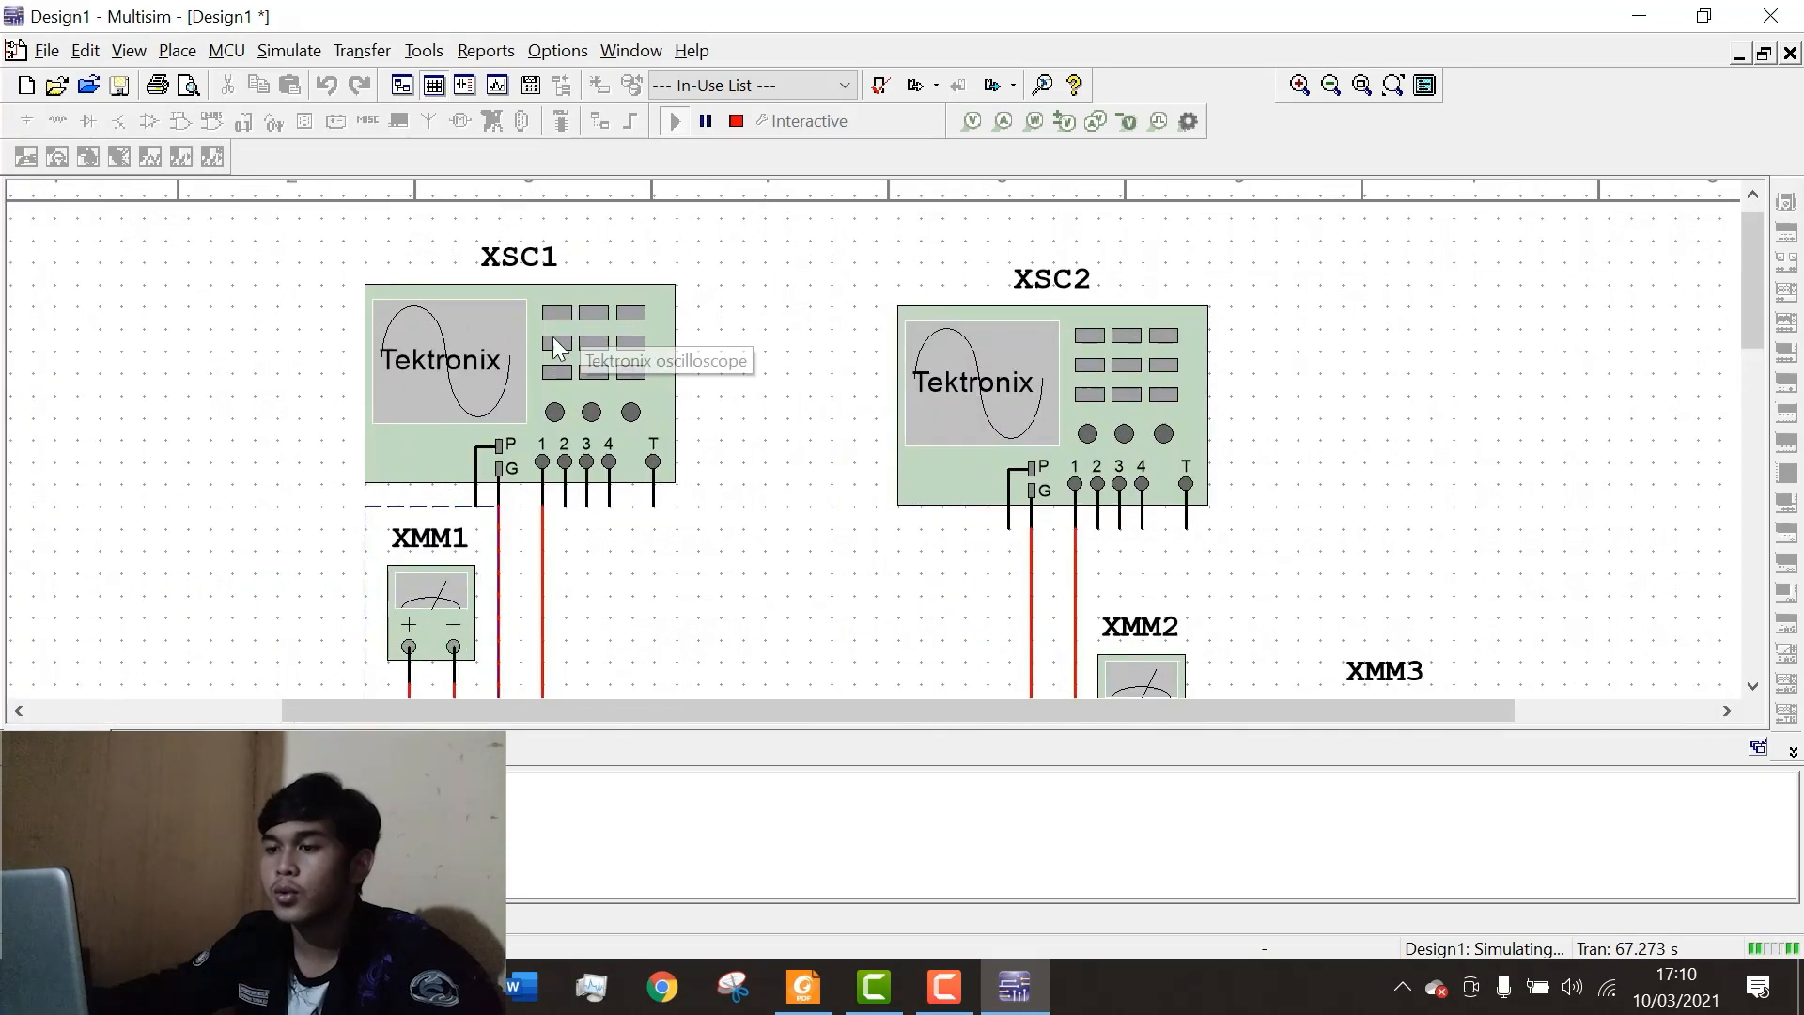
double_click(422, 348)
click(56, 639)
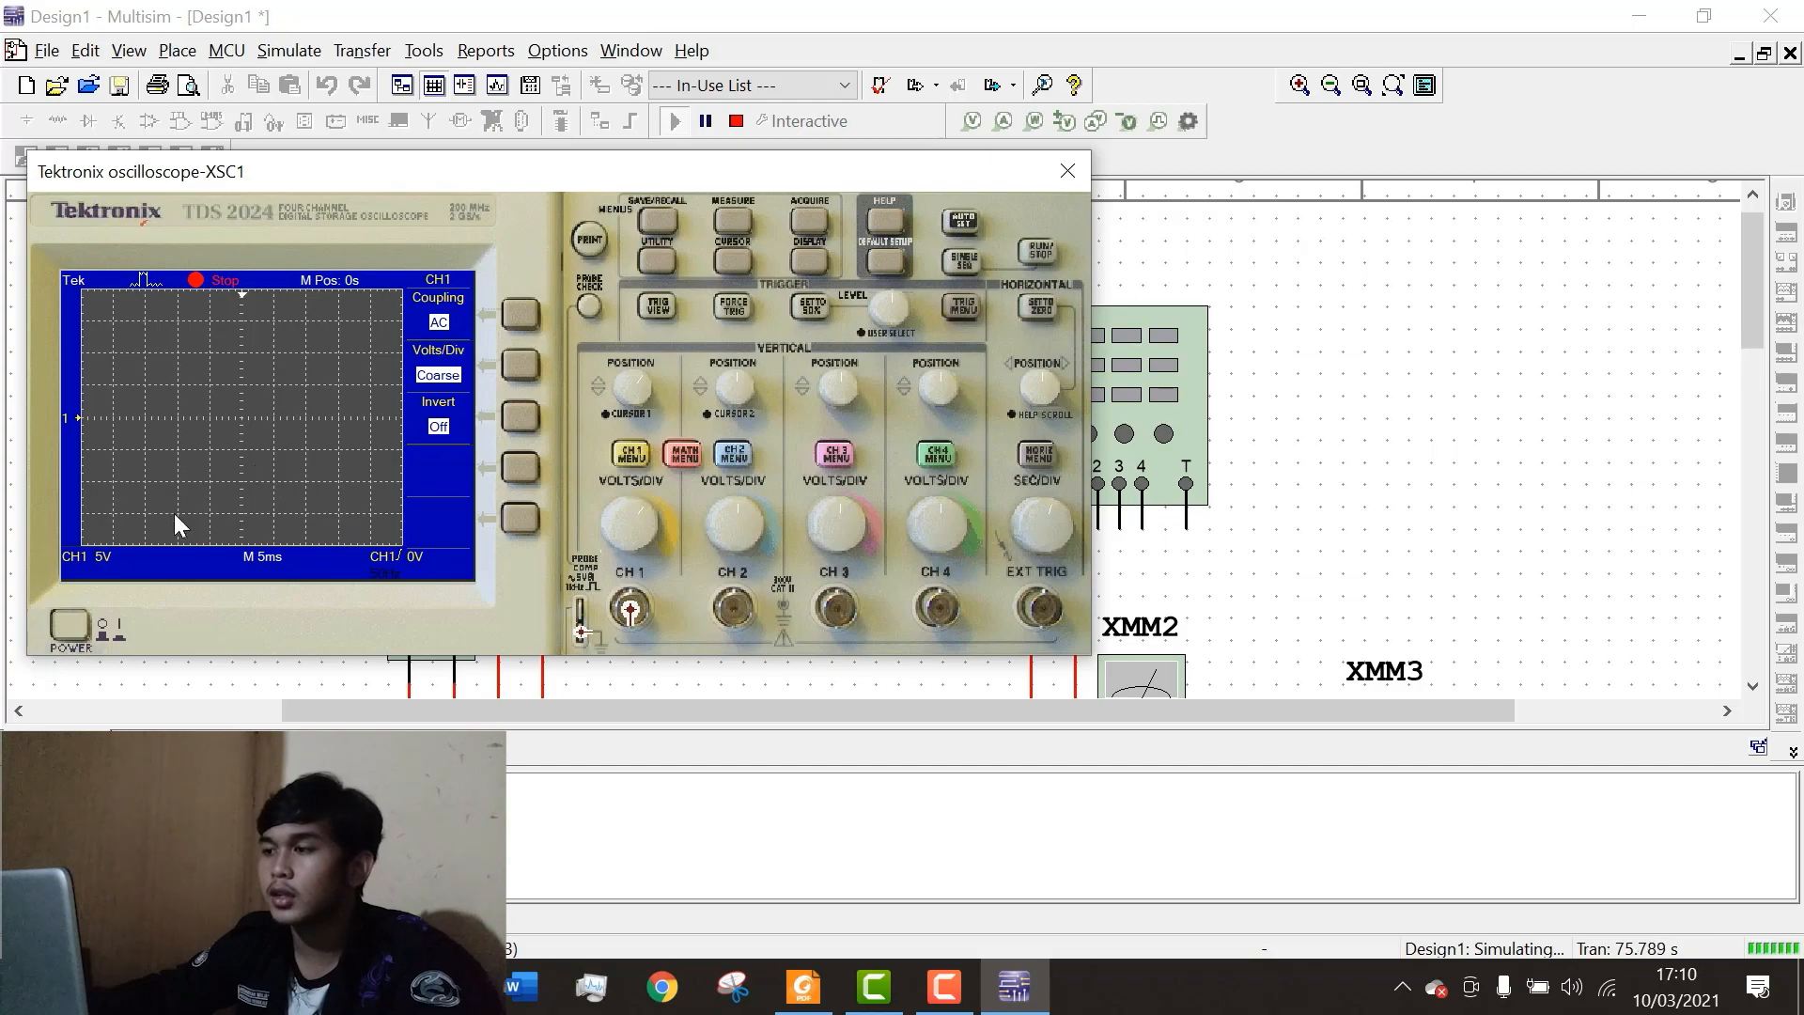
click(1038, 263)
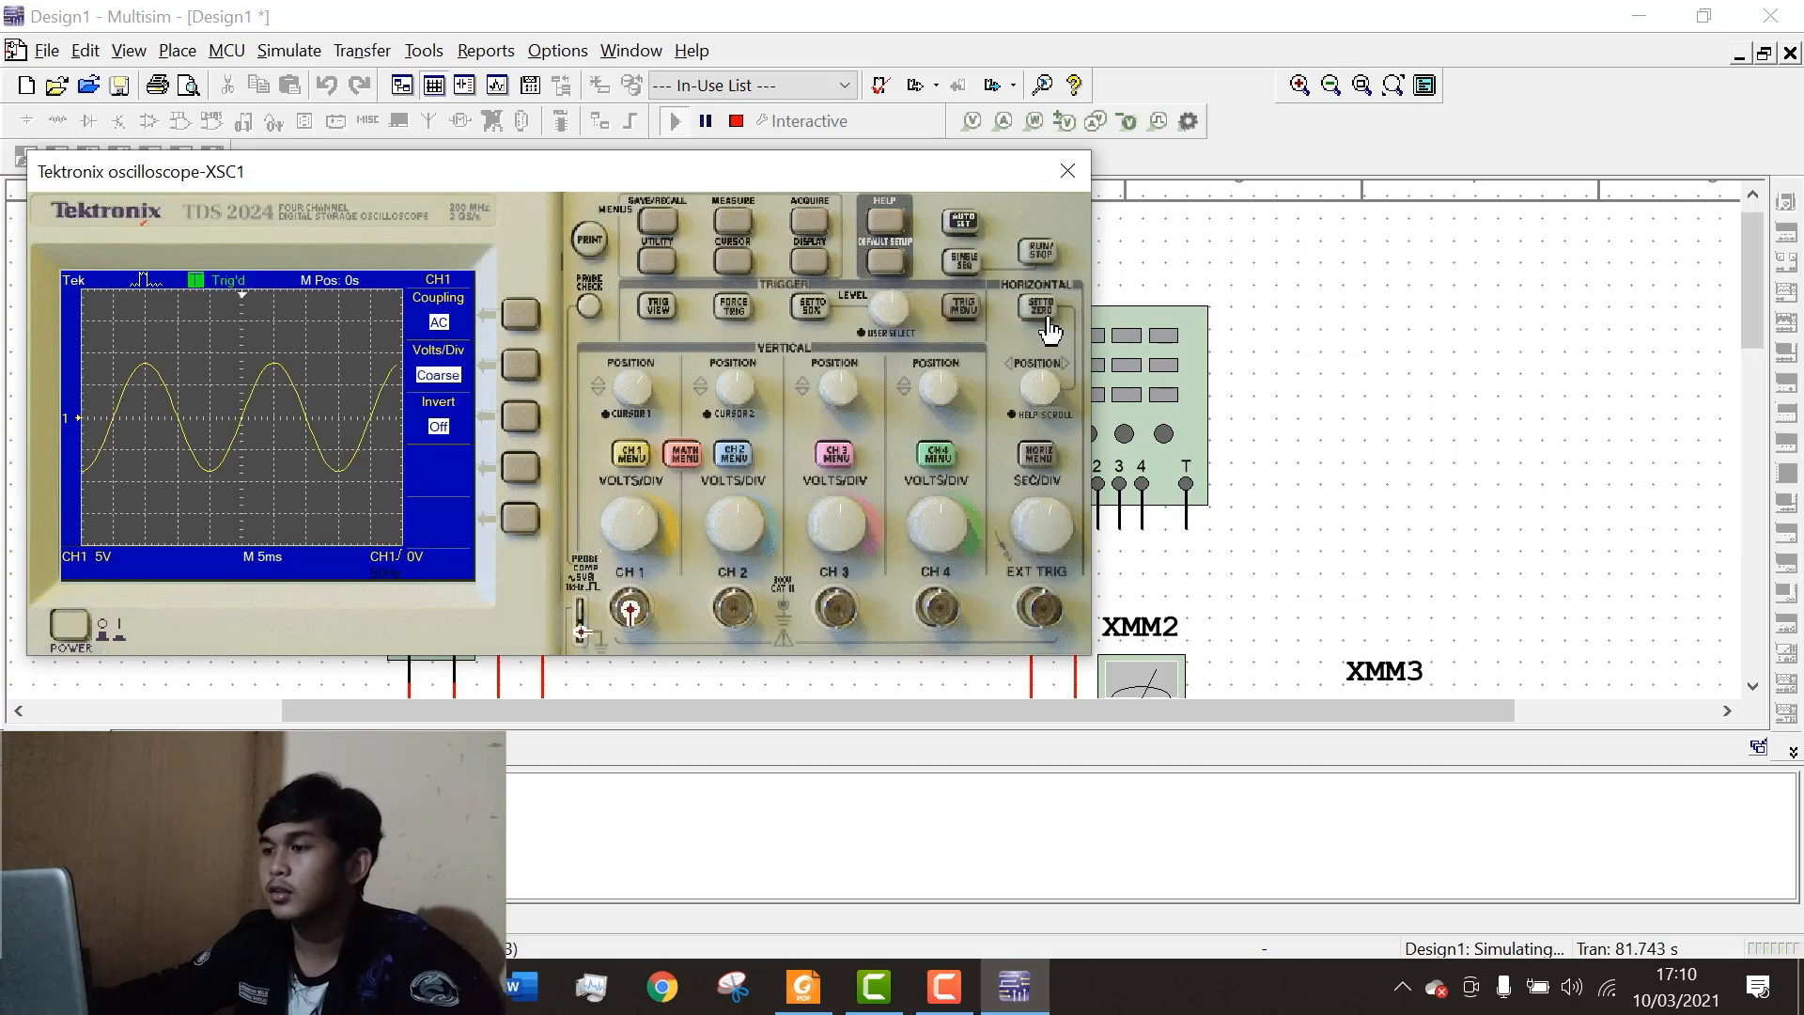
Bring the whole loaded circuit into view behind XSC1's panel and move the panel aside to uncover oscilloscope XSC2.
click(1186, 417)
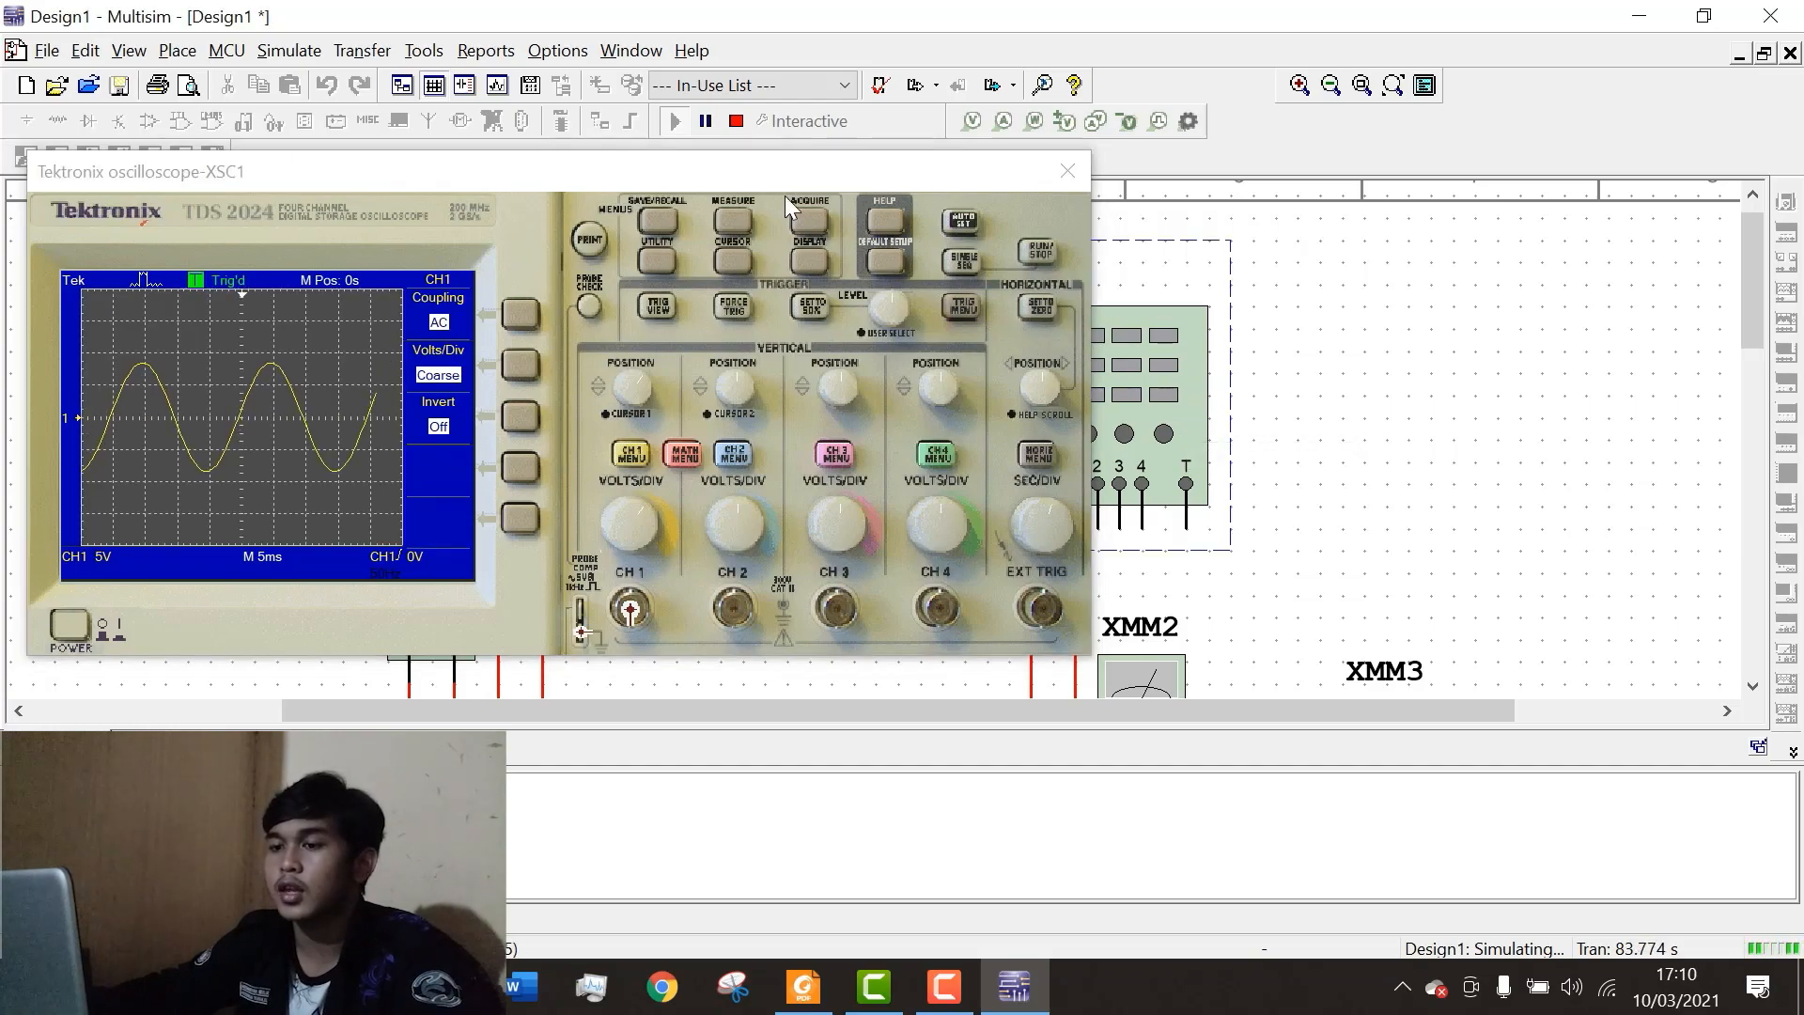
drag(774, 177, 960, 69)
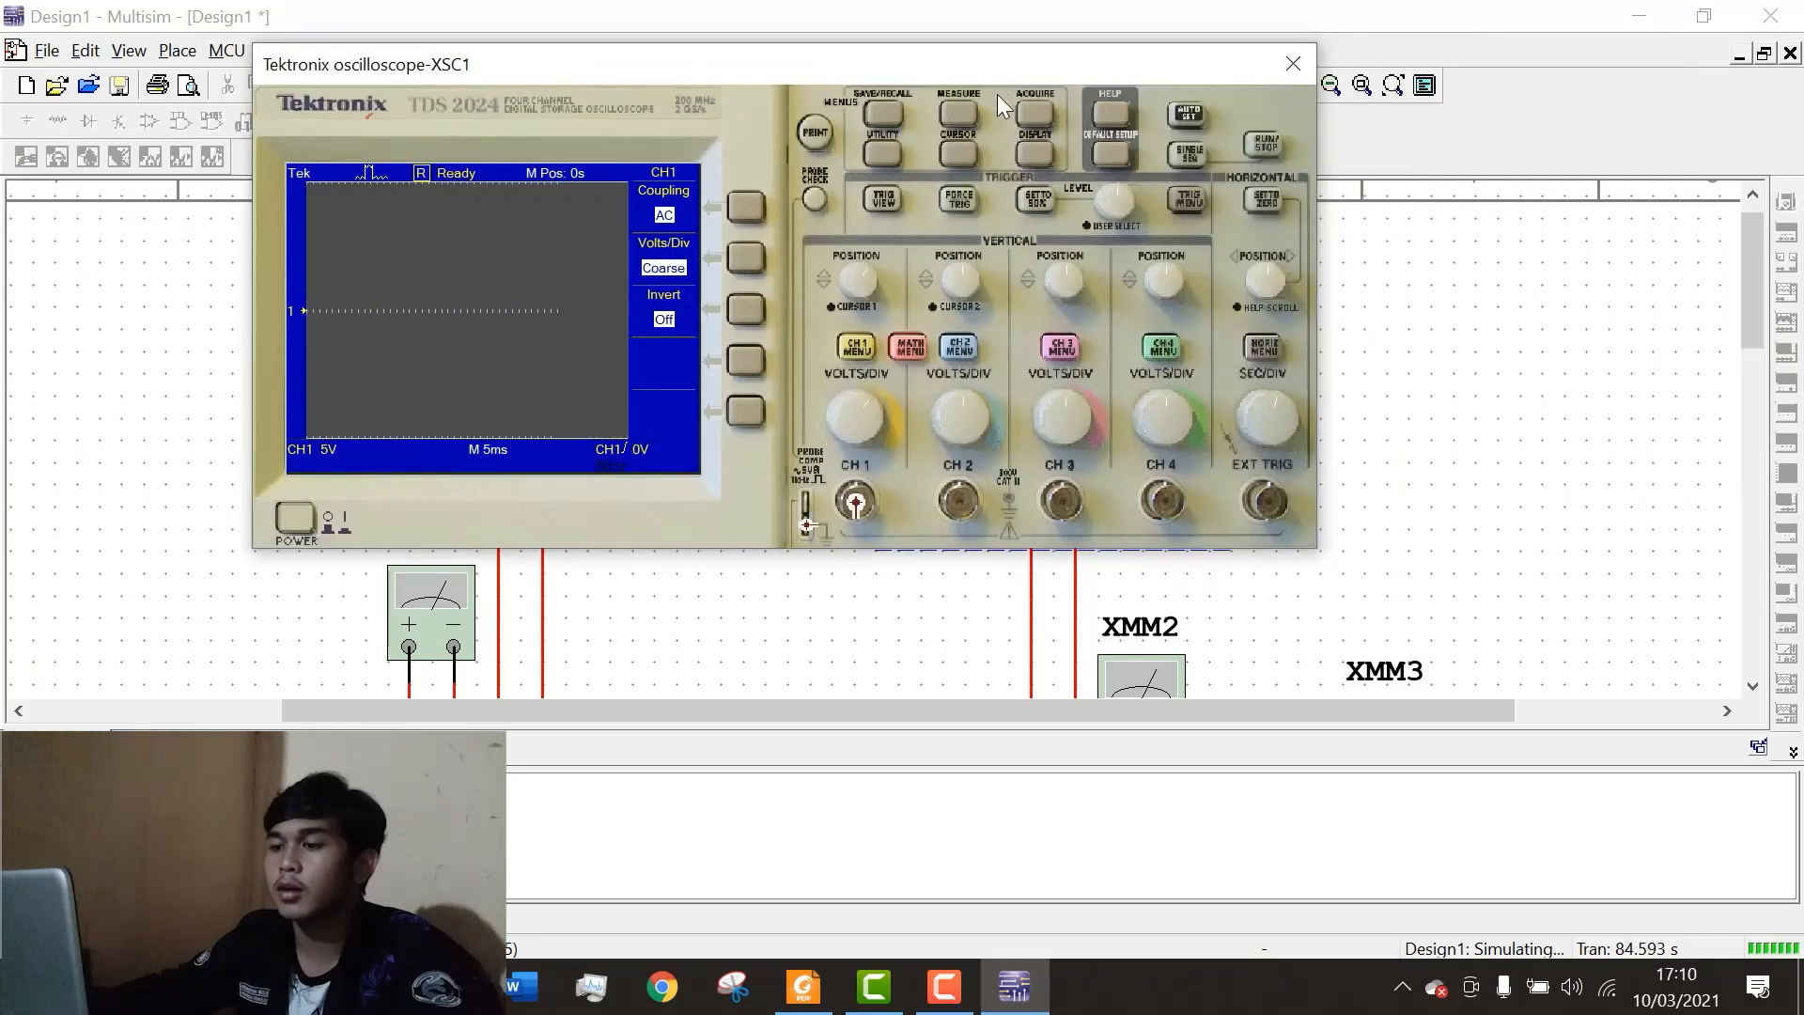
scroll(402, 601, down, 3)
scroll(401, 595, up, 4)
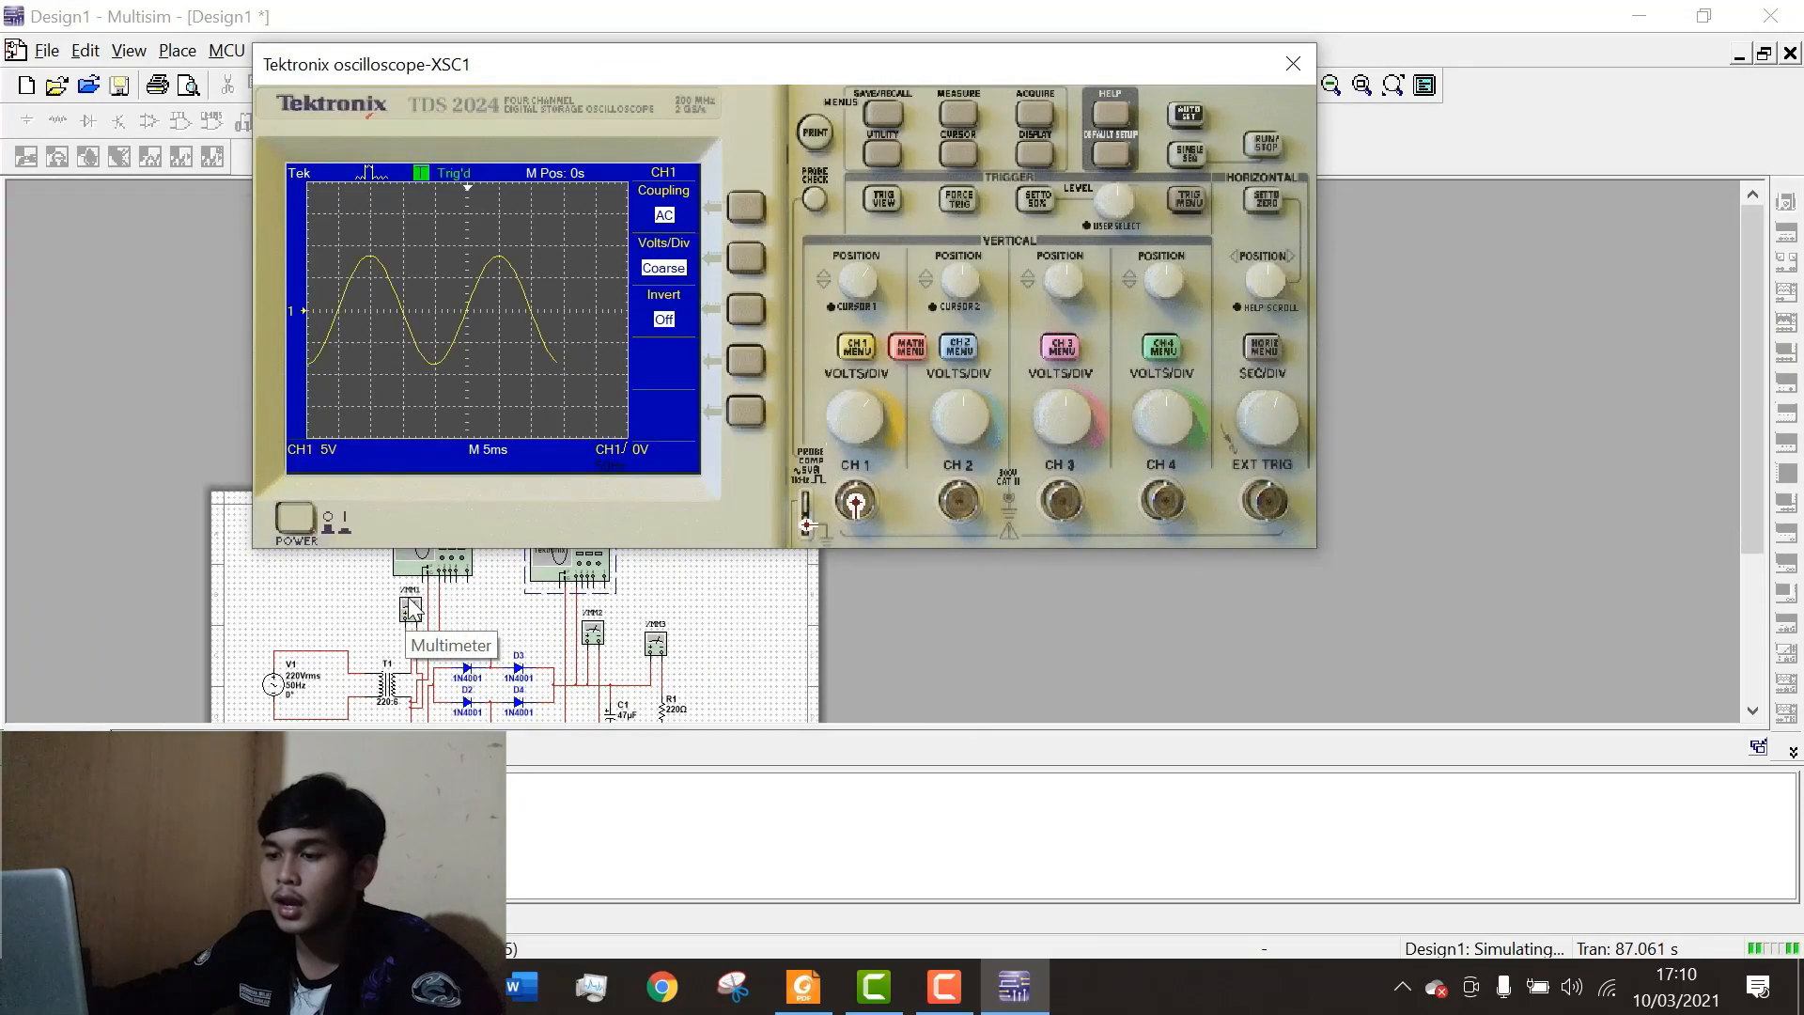
scroll(437, 620, down, 3)
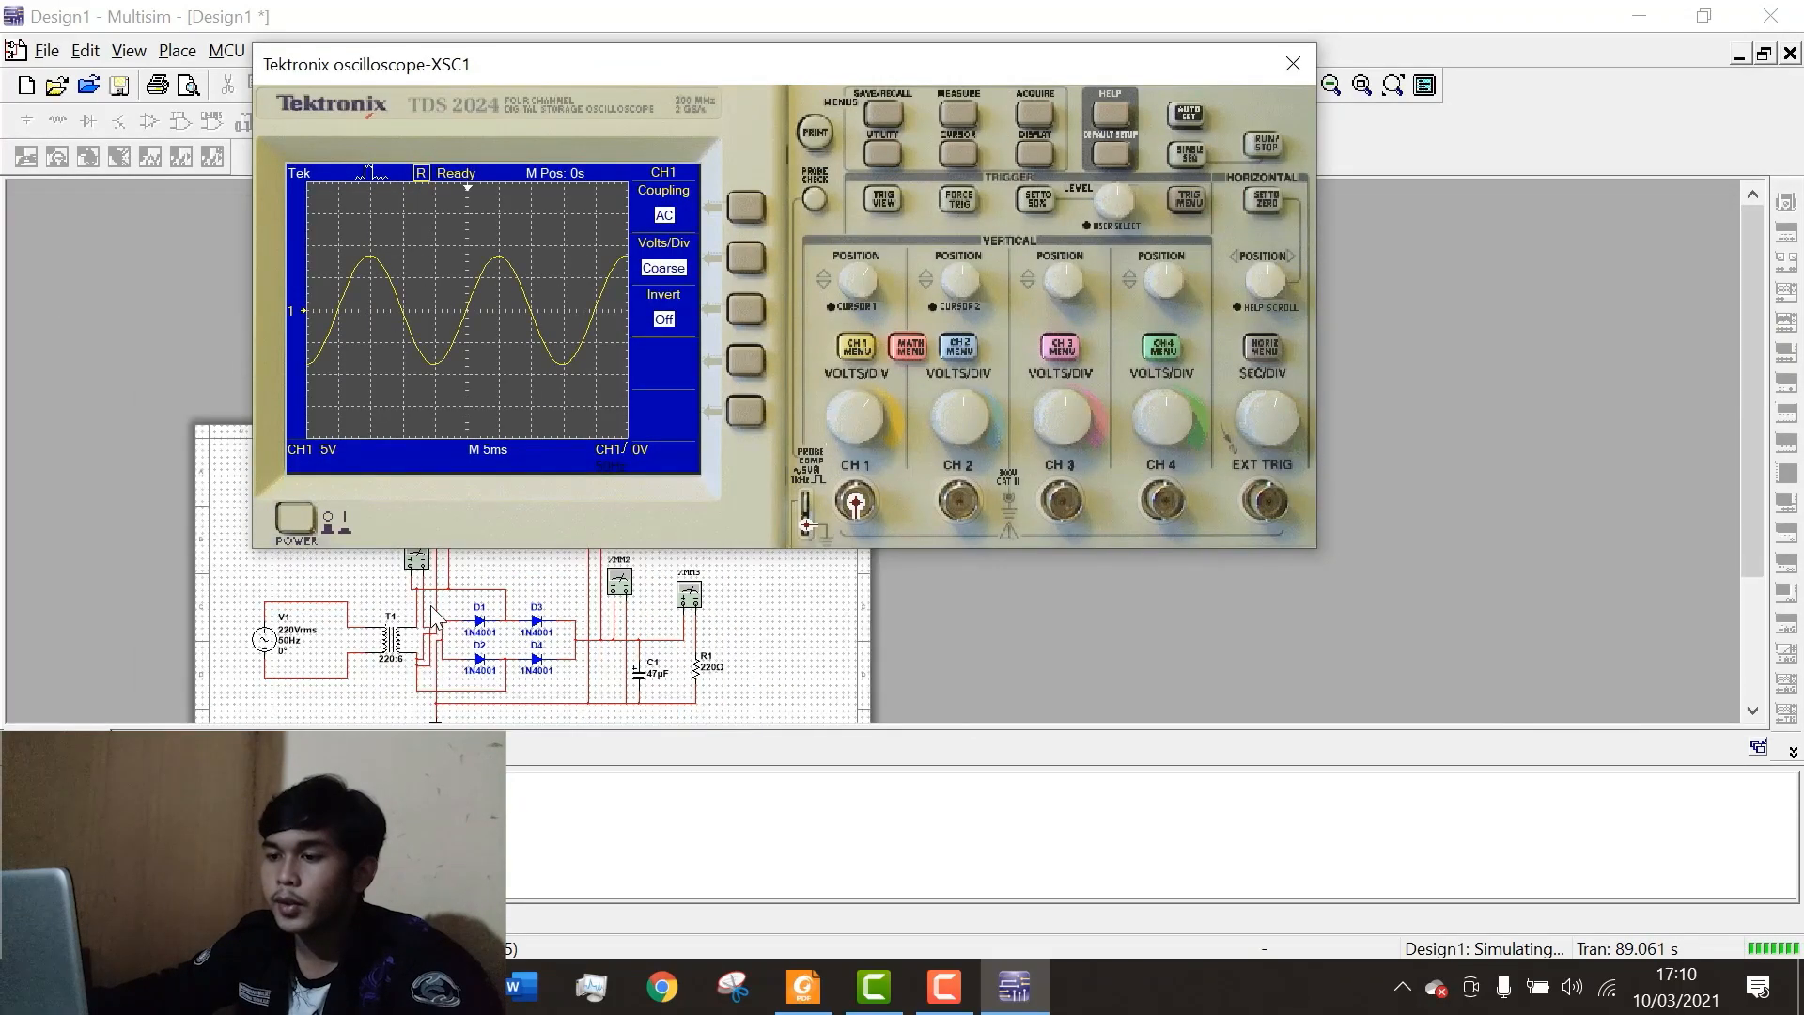
scroll(437, 654, up, 2)
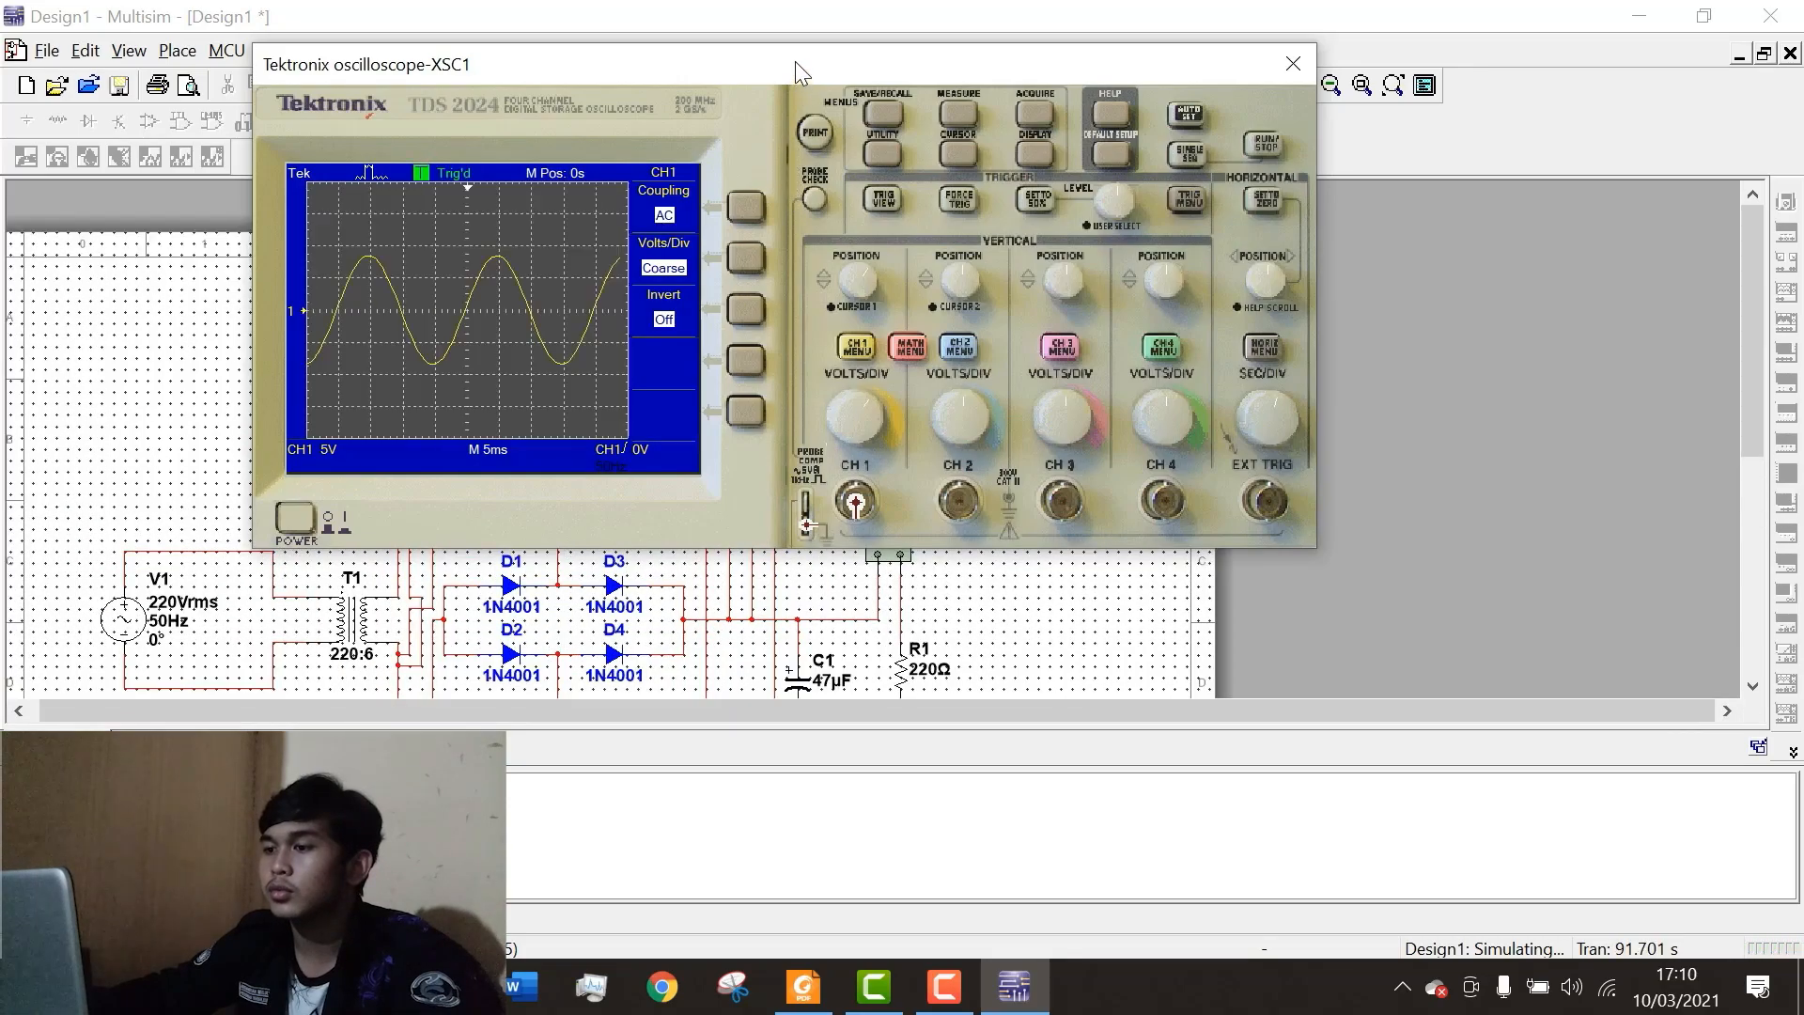
drag(795, 60, 172, 191)
Open oscilloscope XSC2, power it on, run its acquisition and freeze the rectified output waveform.
double_click(714, 346)
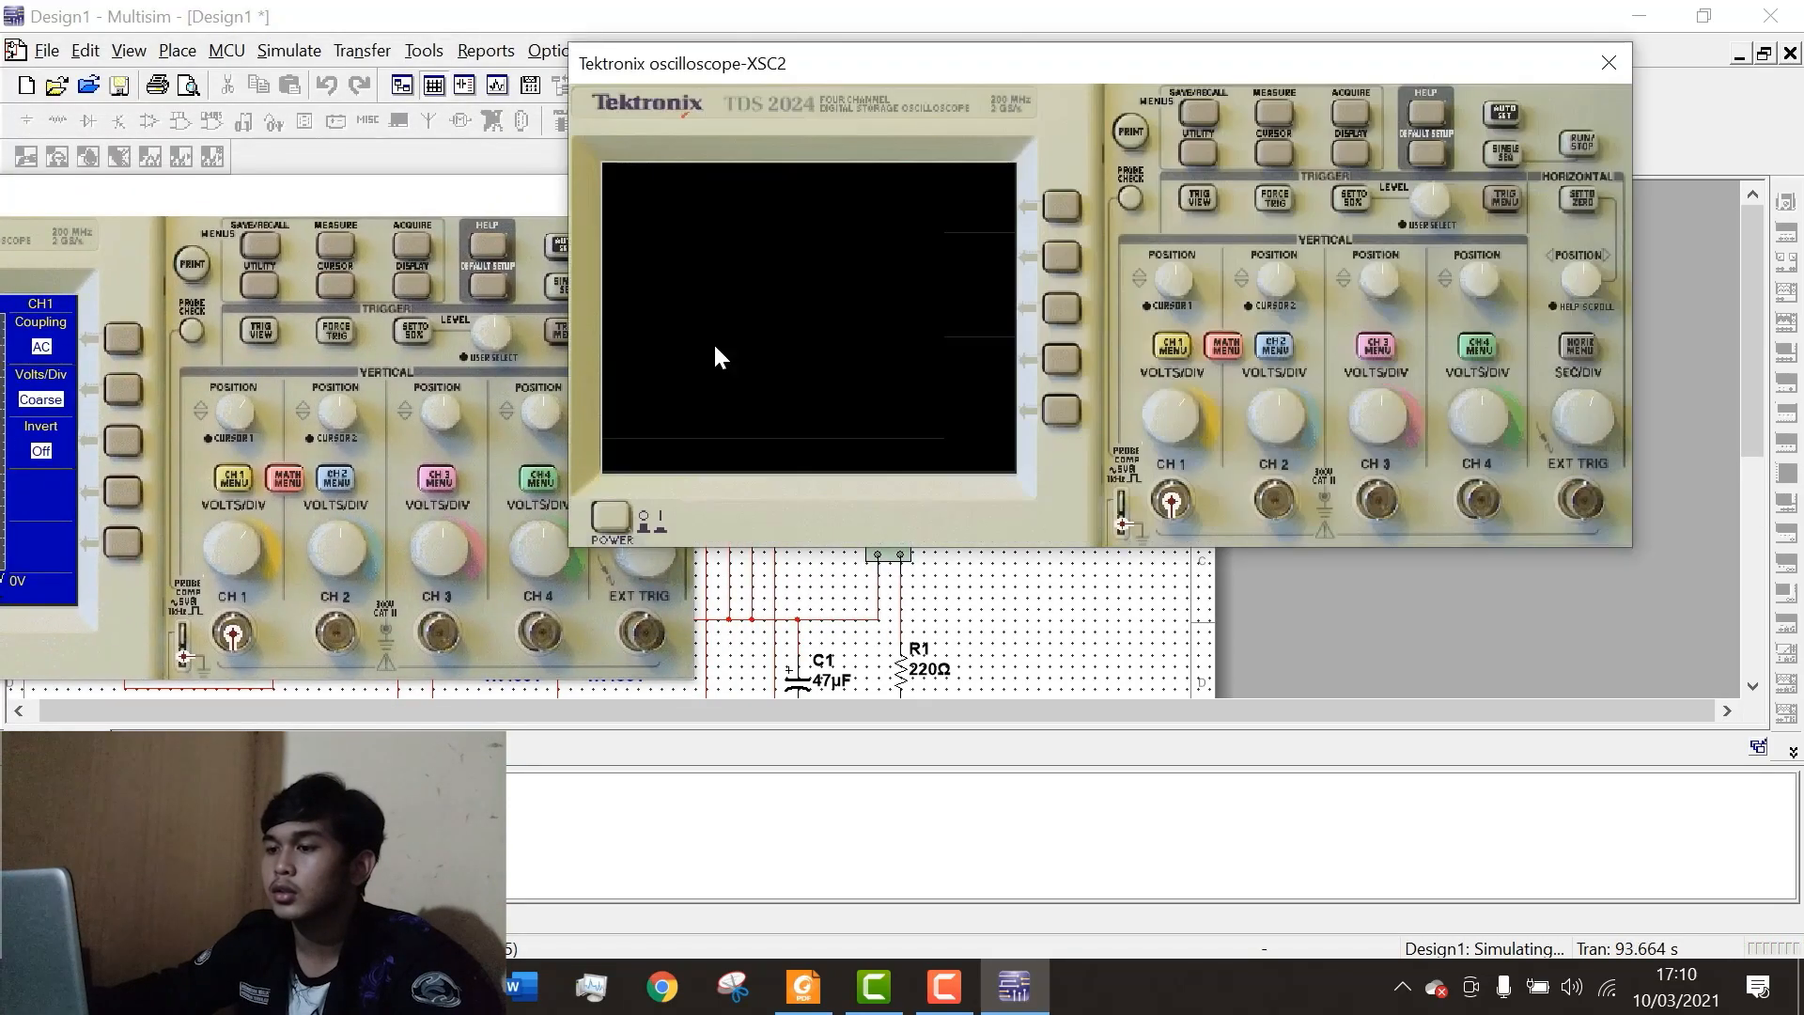
click(613, 519)
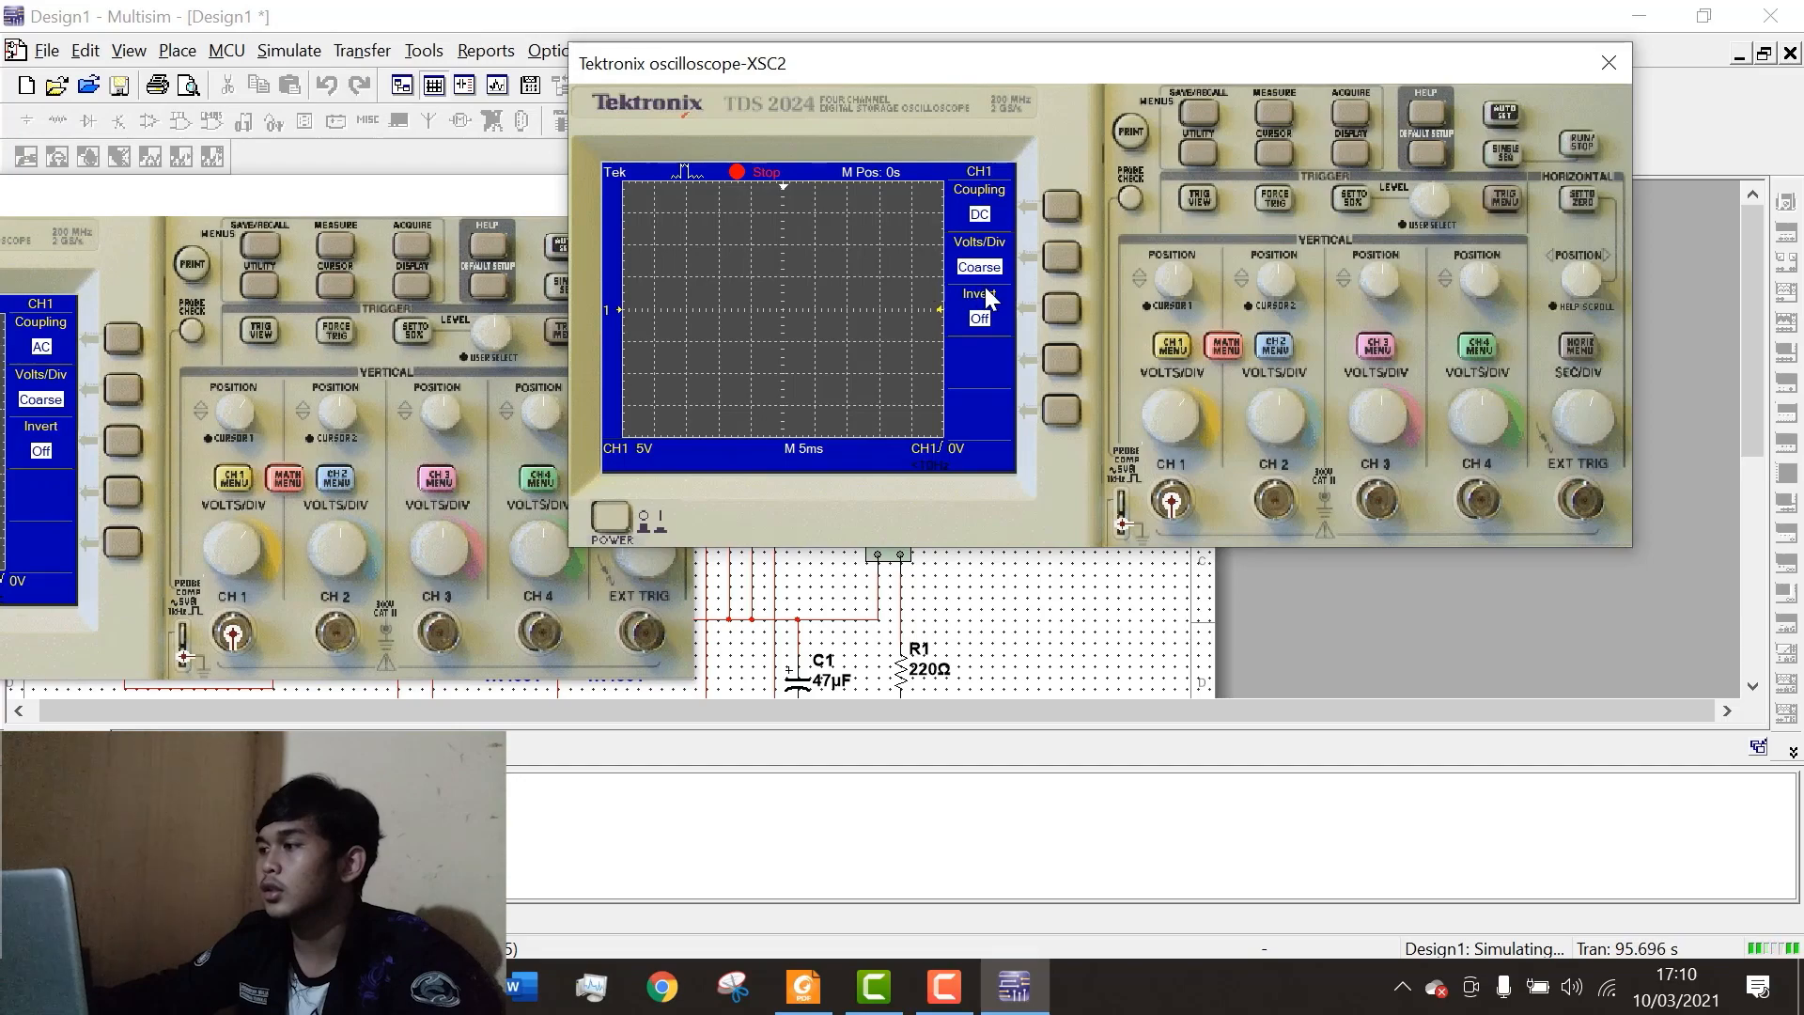
click(1578, 151)
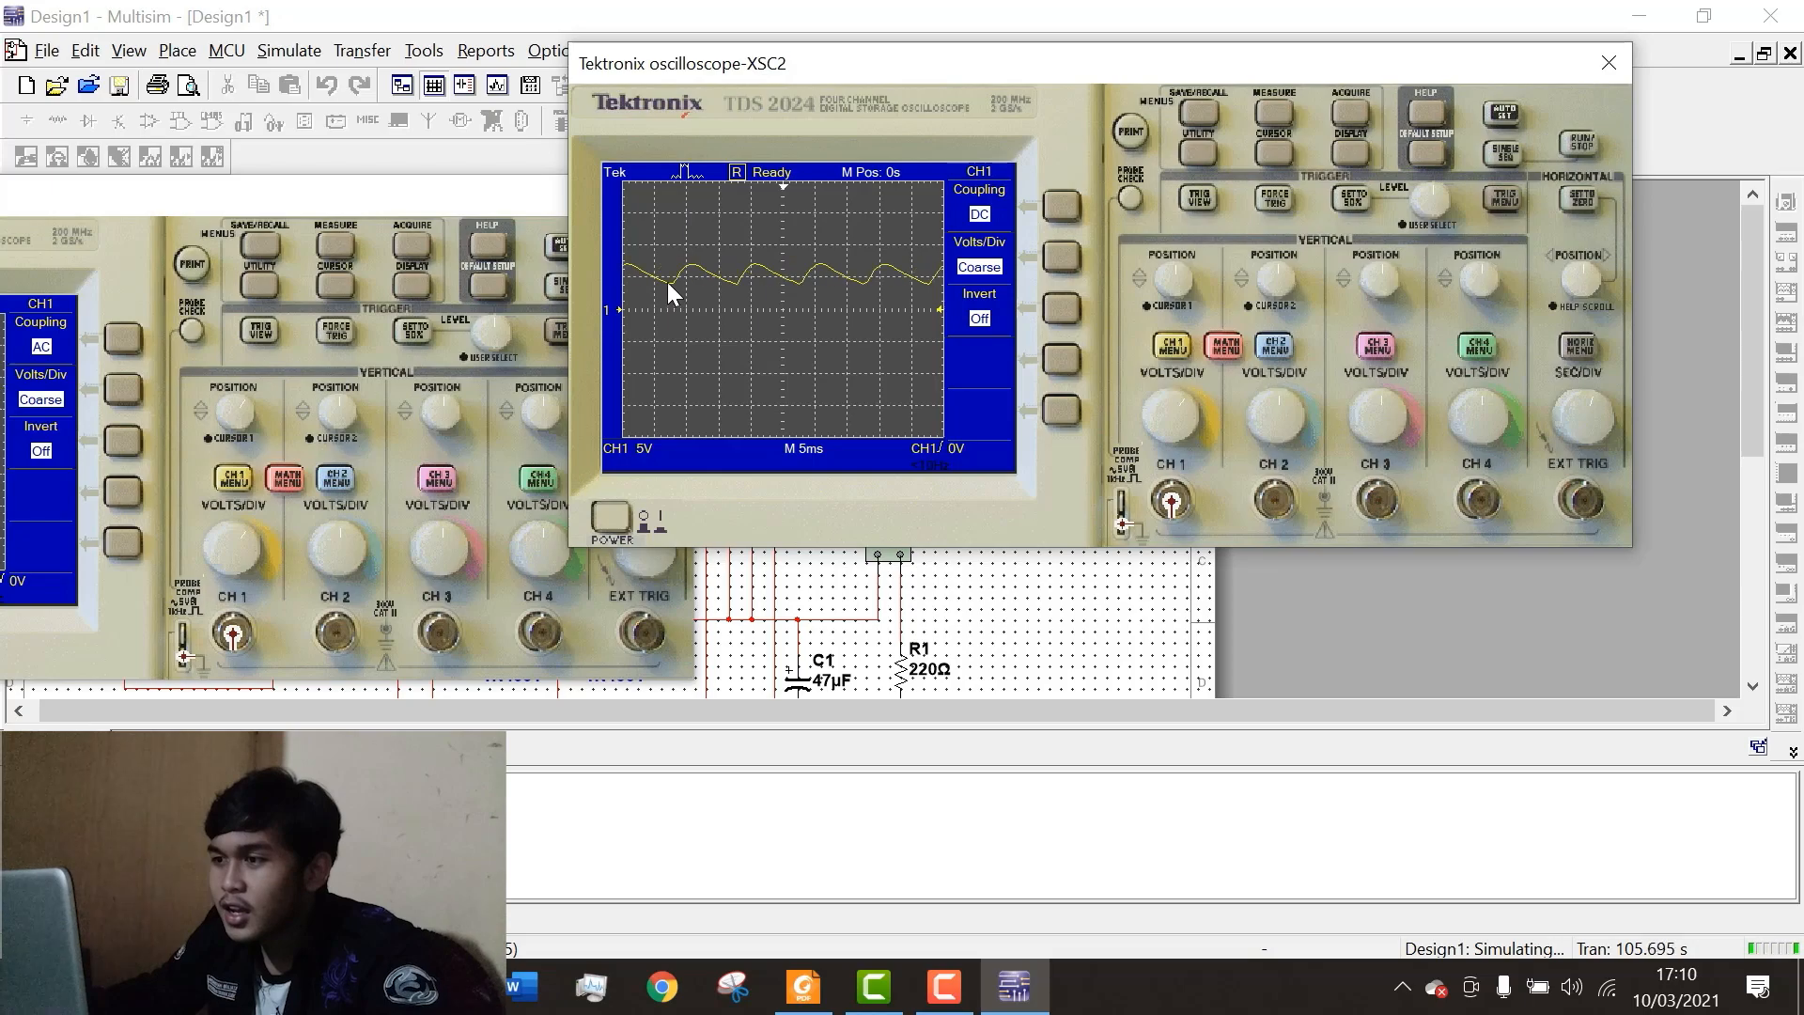
click(1582, 146)
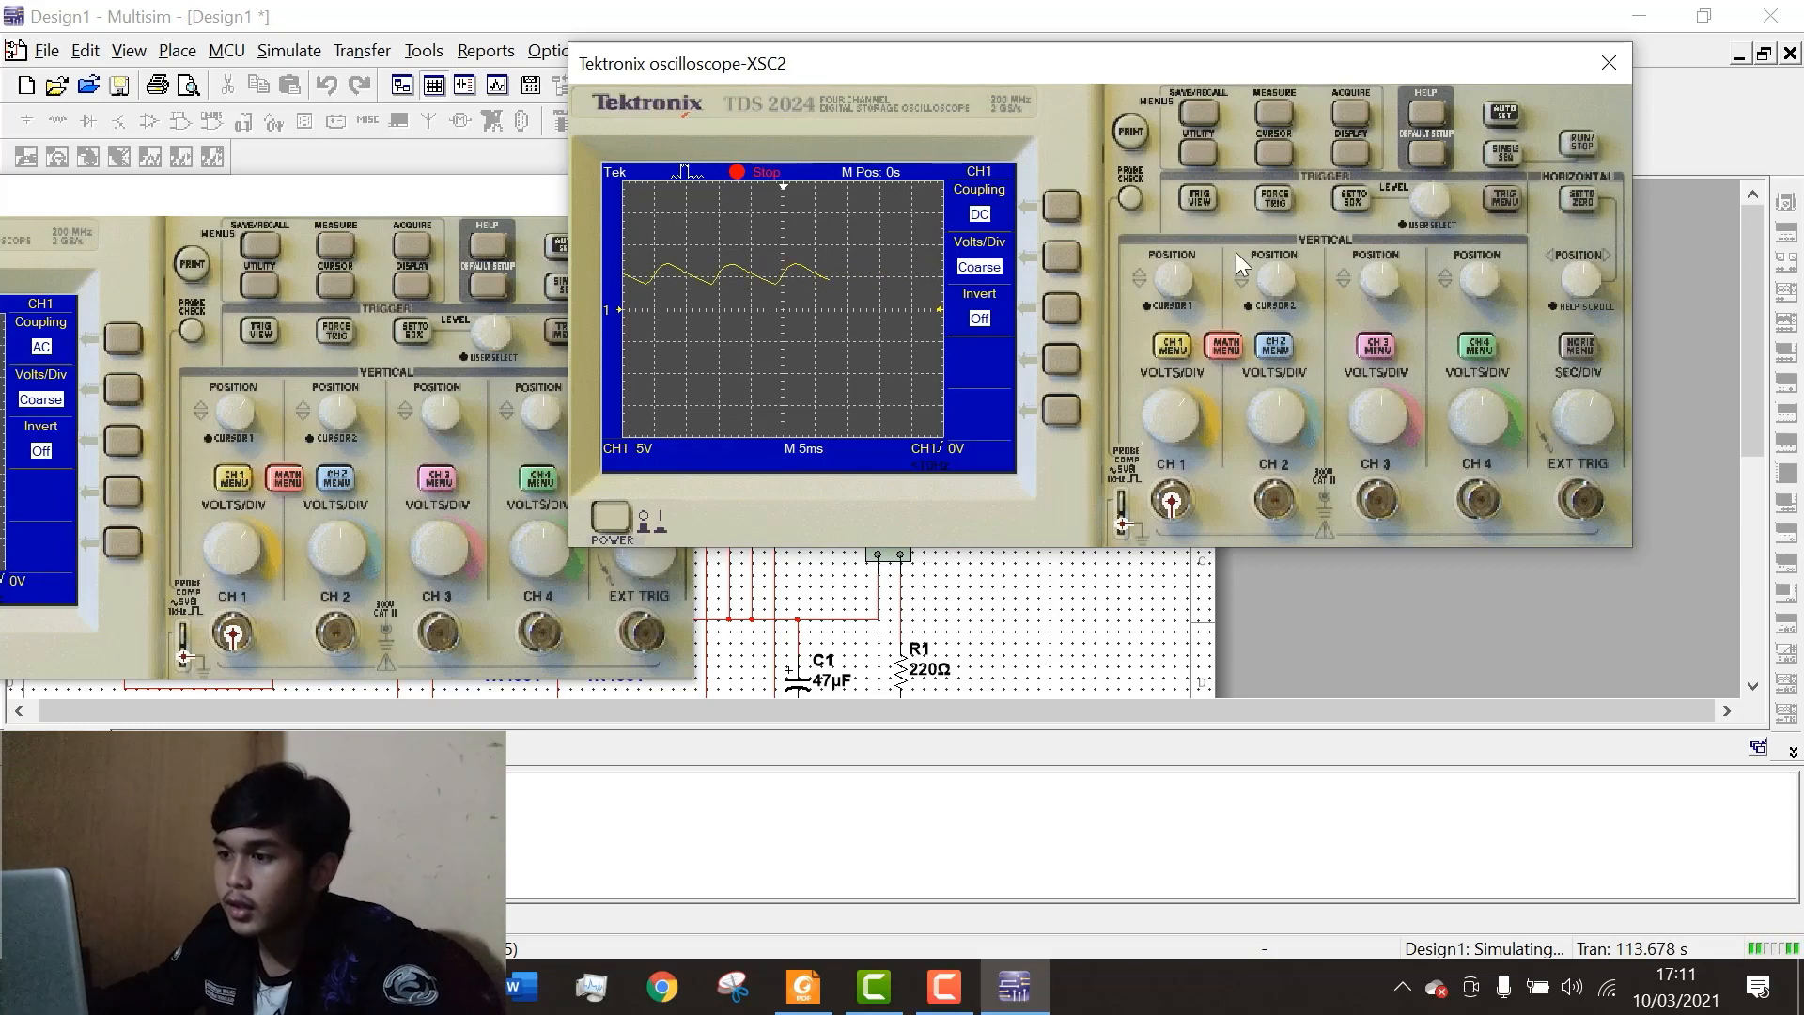
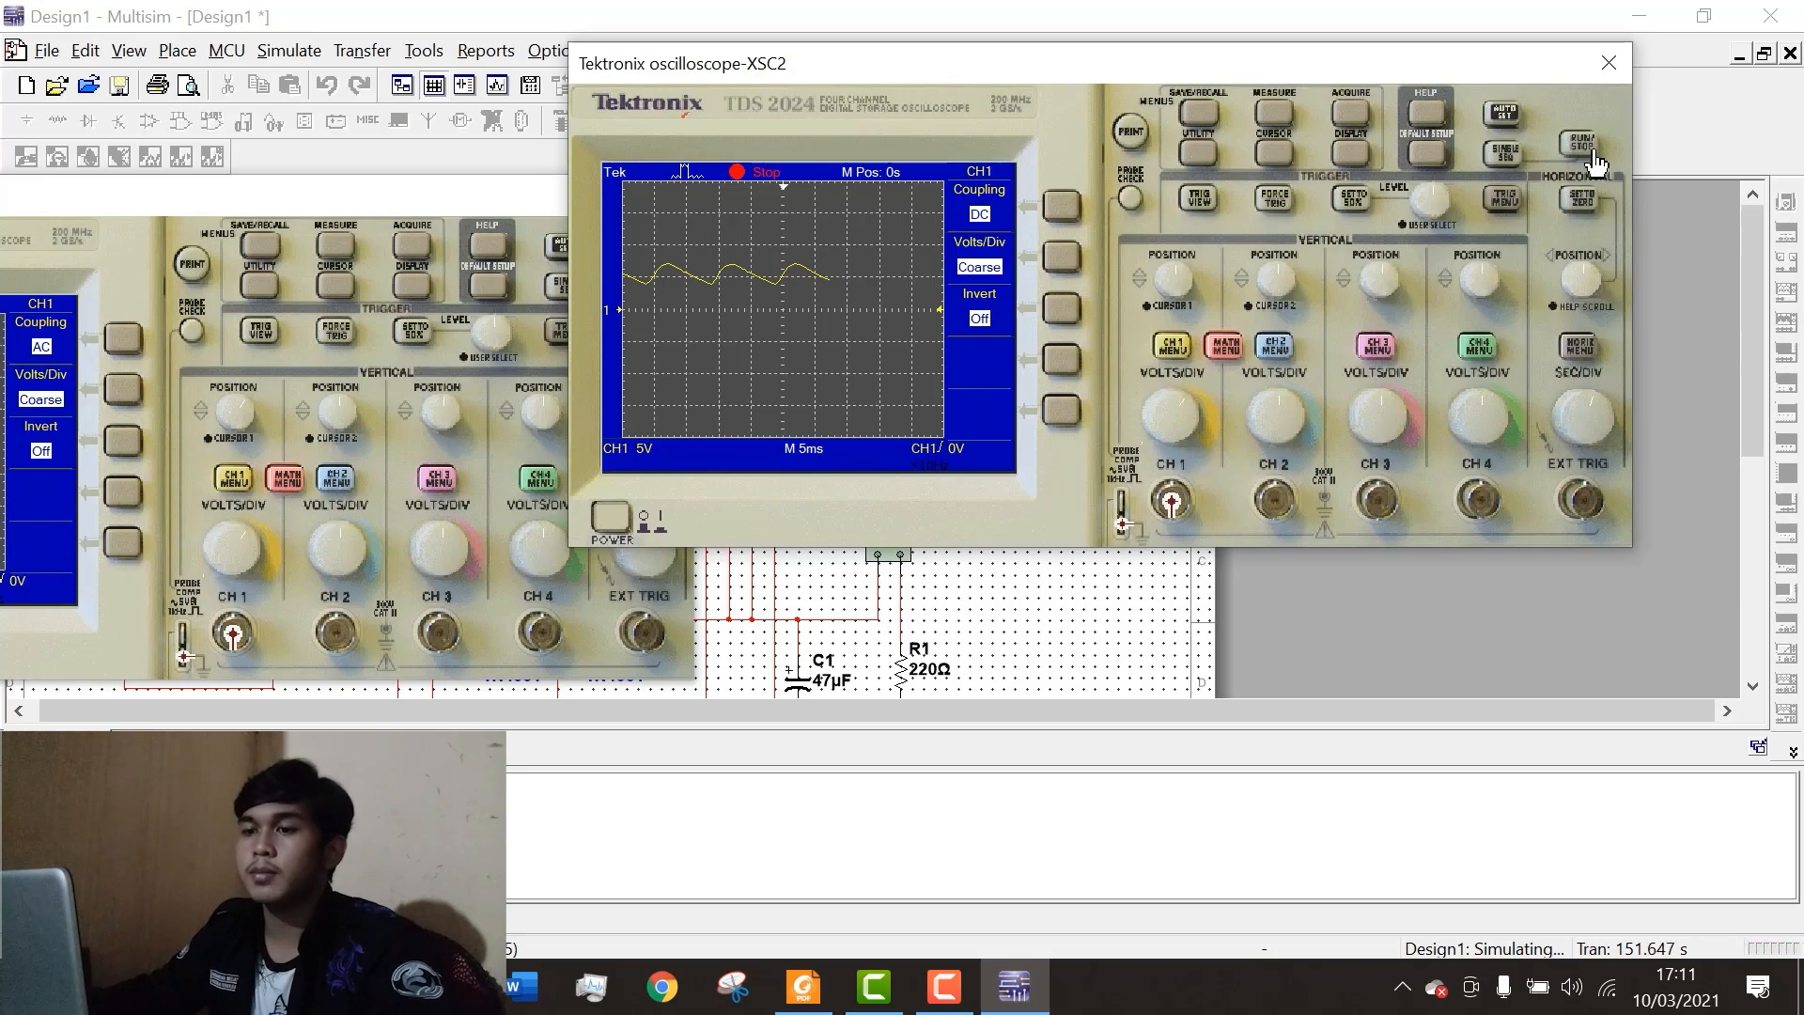
Freeze XSC1's trace and arrange both oscilloscope panels so that the input and output waveforms can be compared.
drag(419, 190, 857, 147)
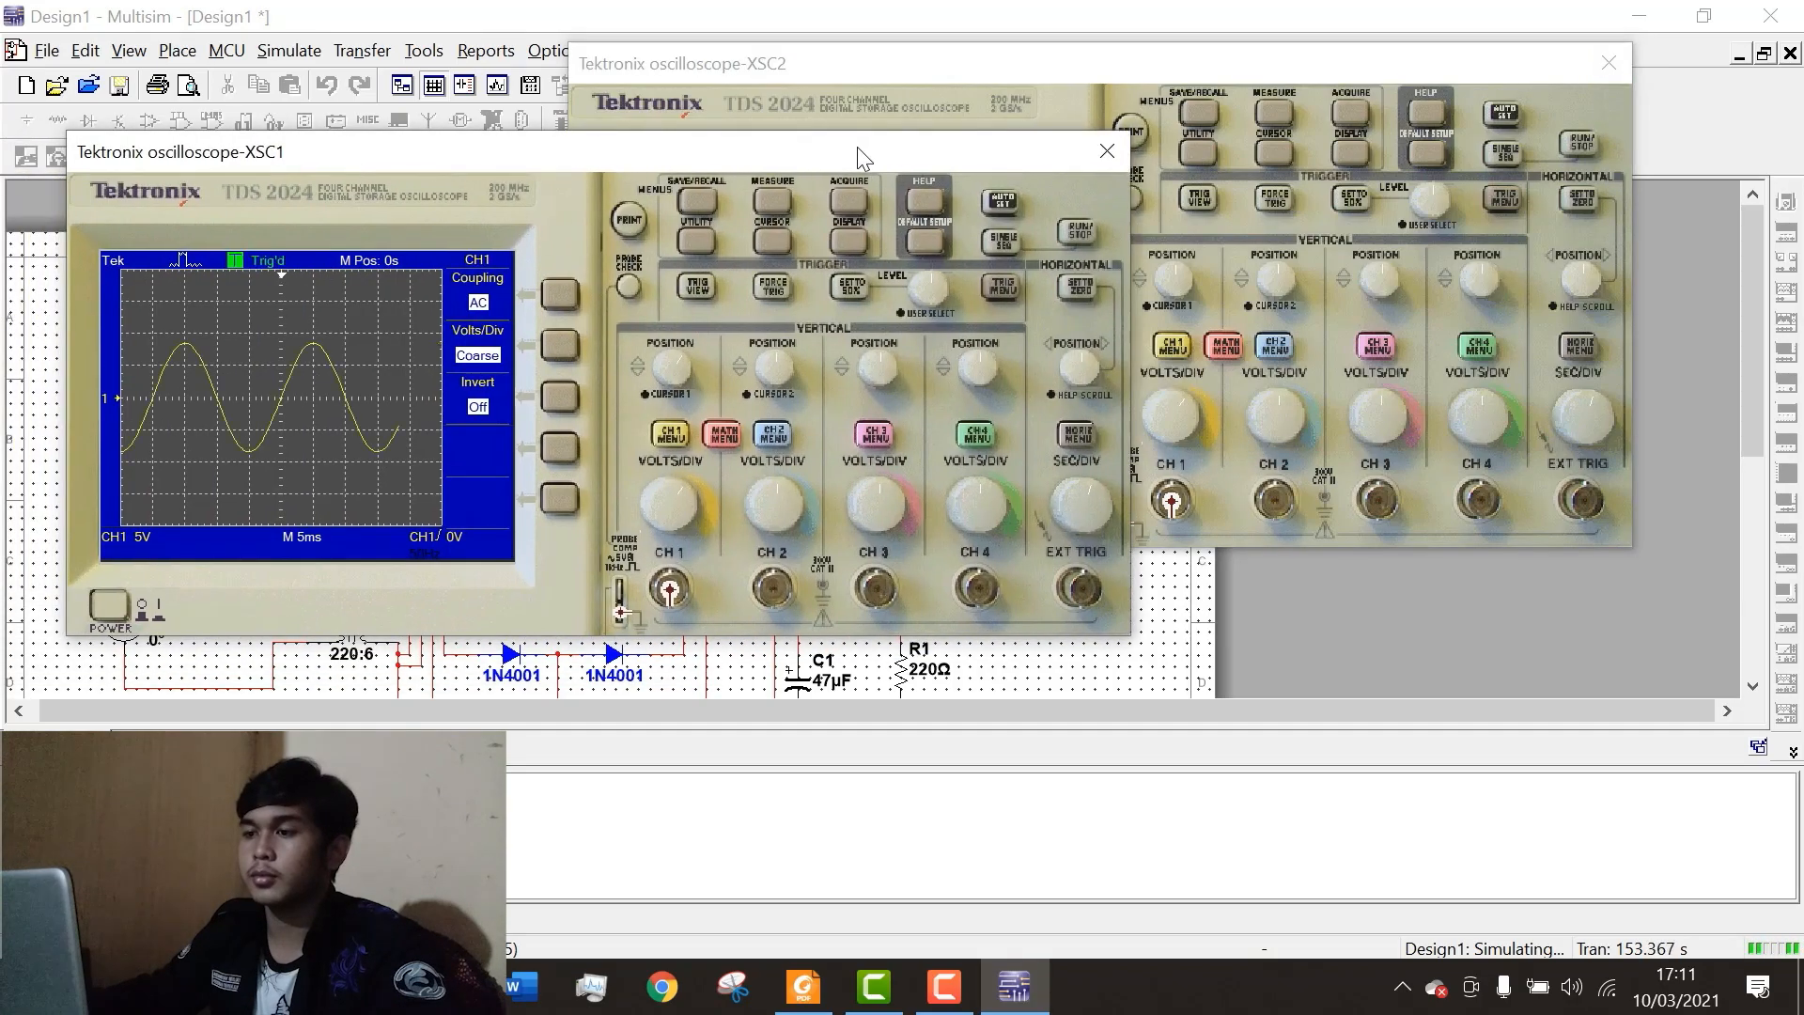
click(1078, 233)
drag(803, 160, 1403, 295)
drag(1019, 62, 714, 44)
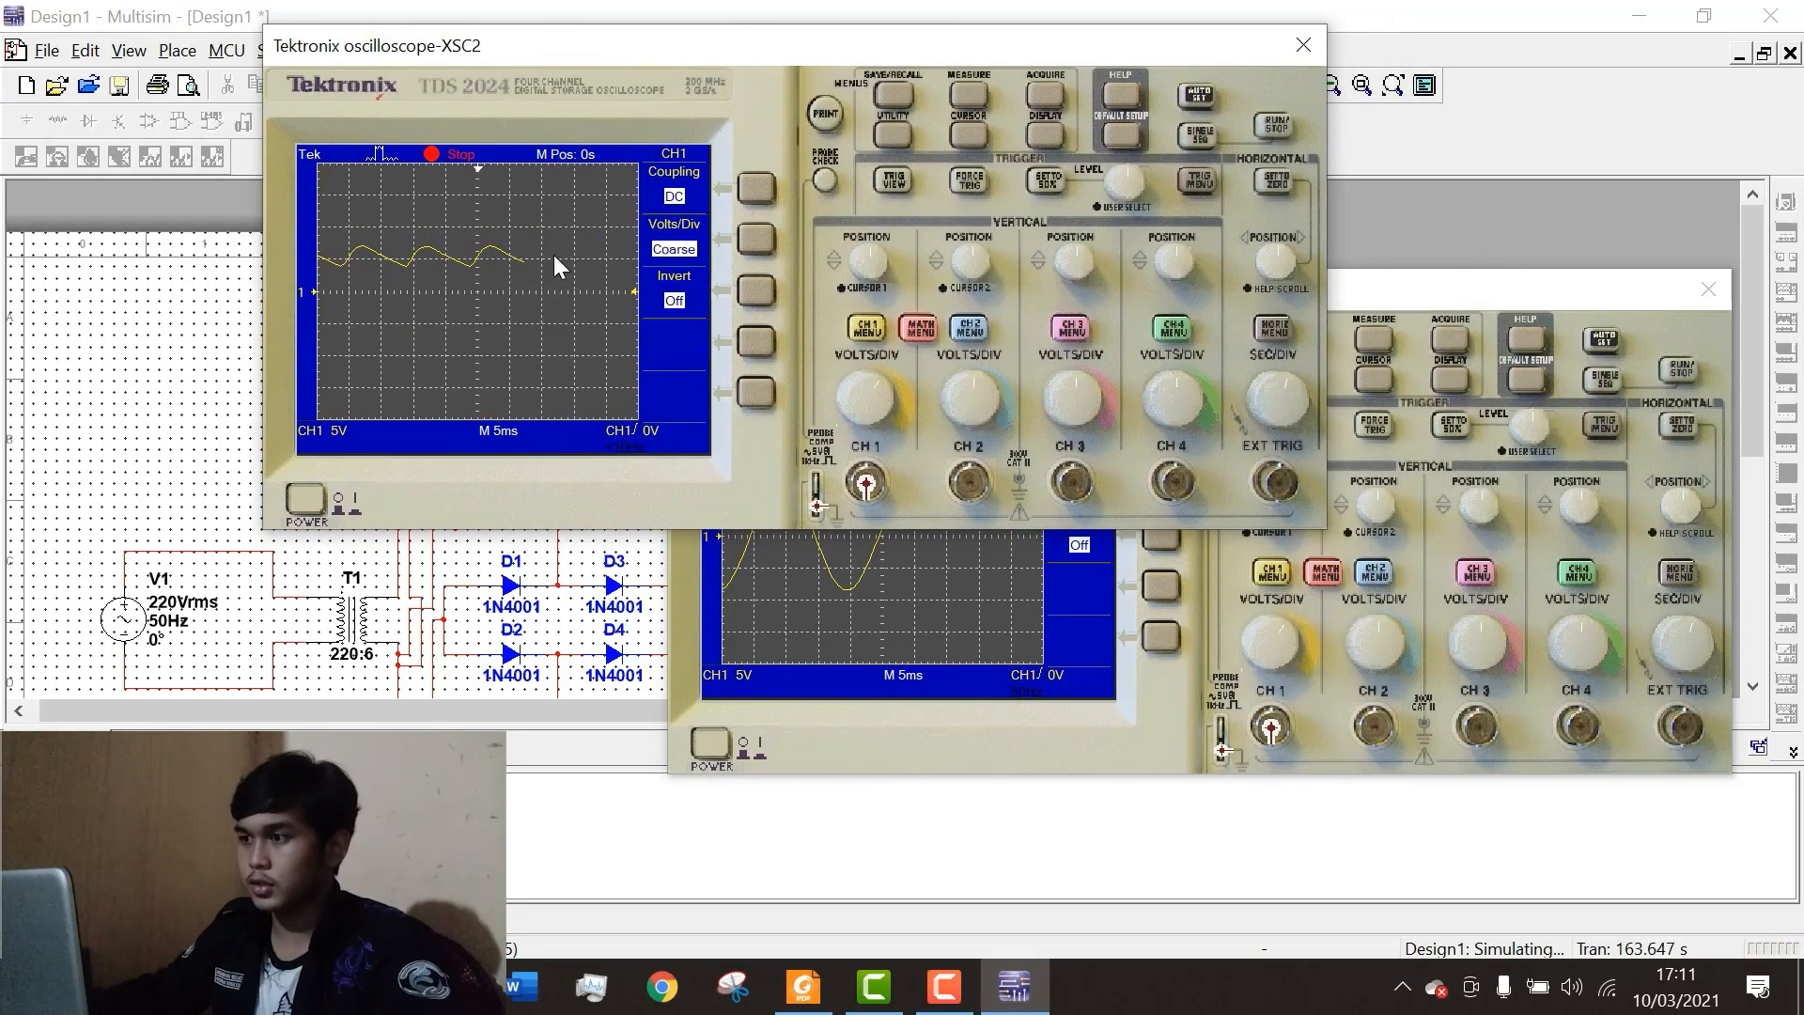
click(1518, 313)
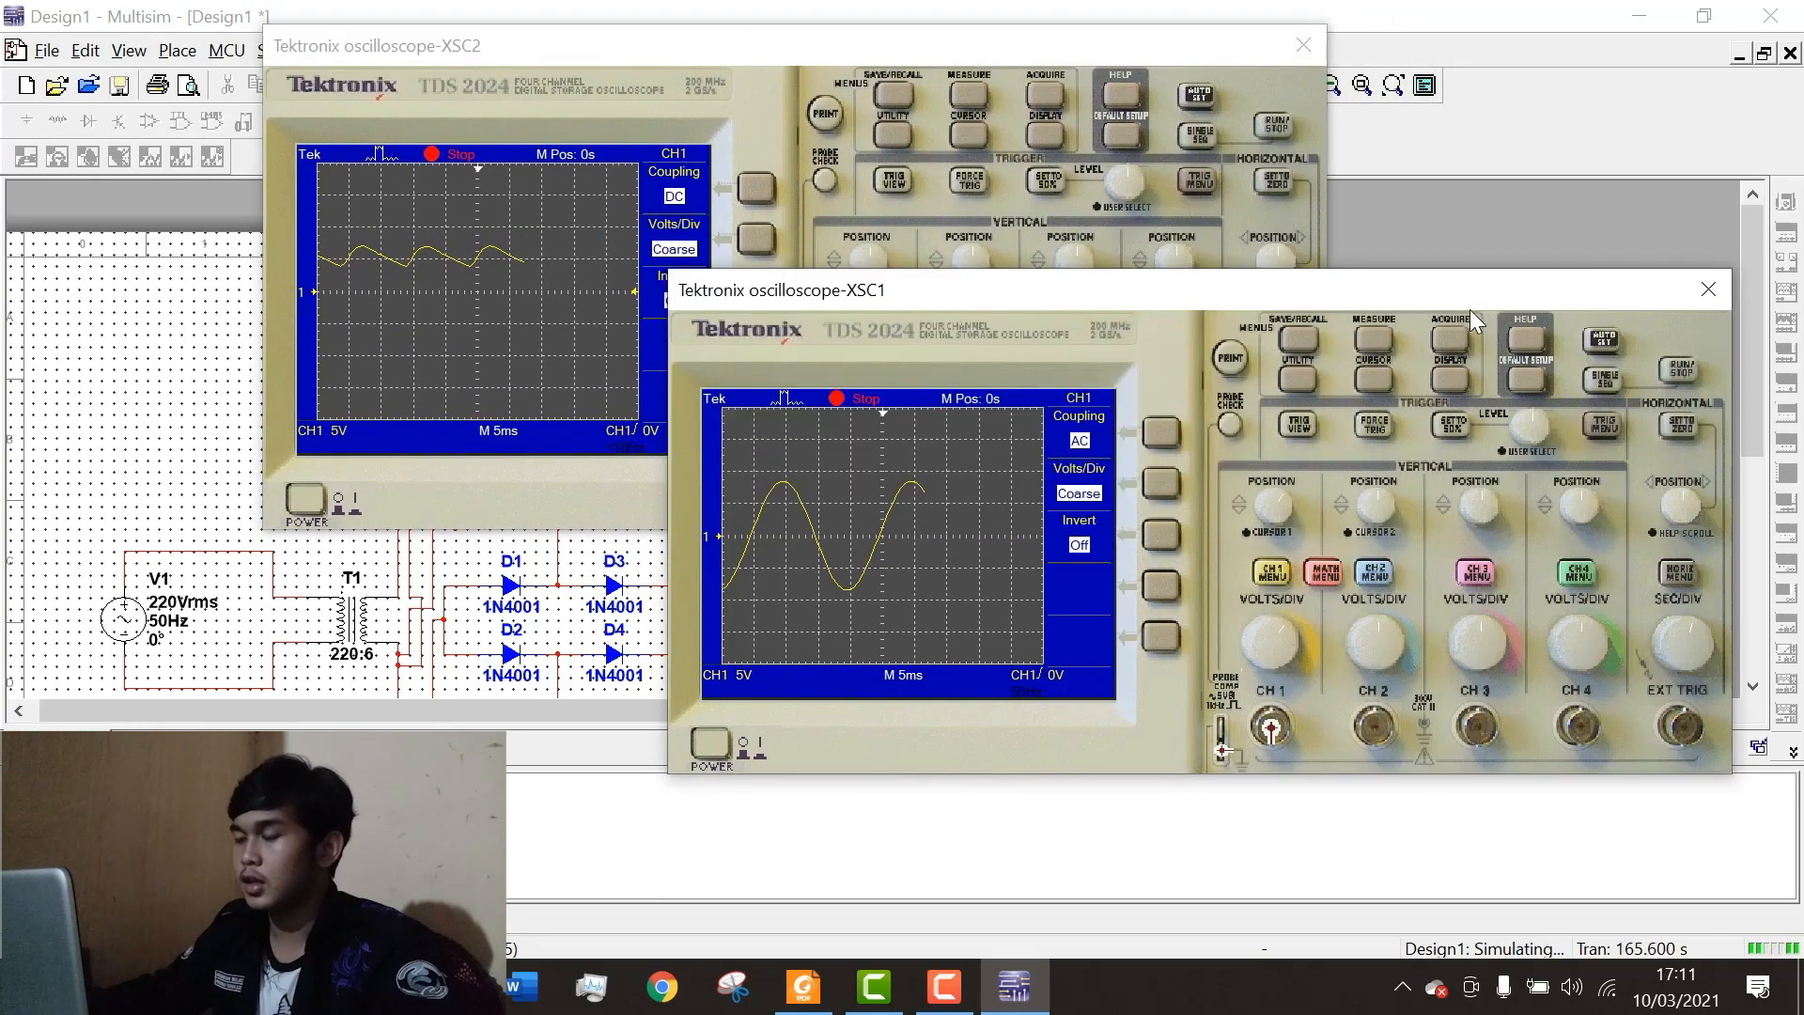
drag(1118, 290, 960, 228)
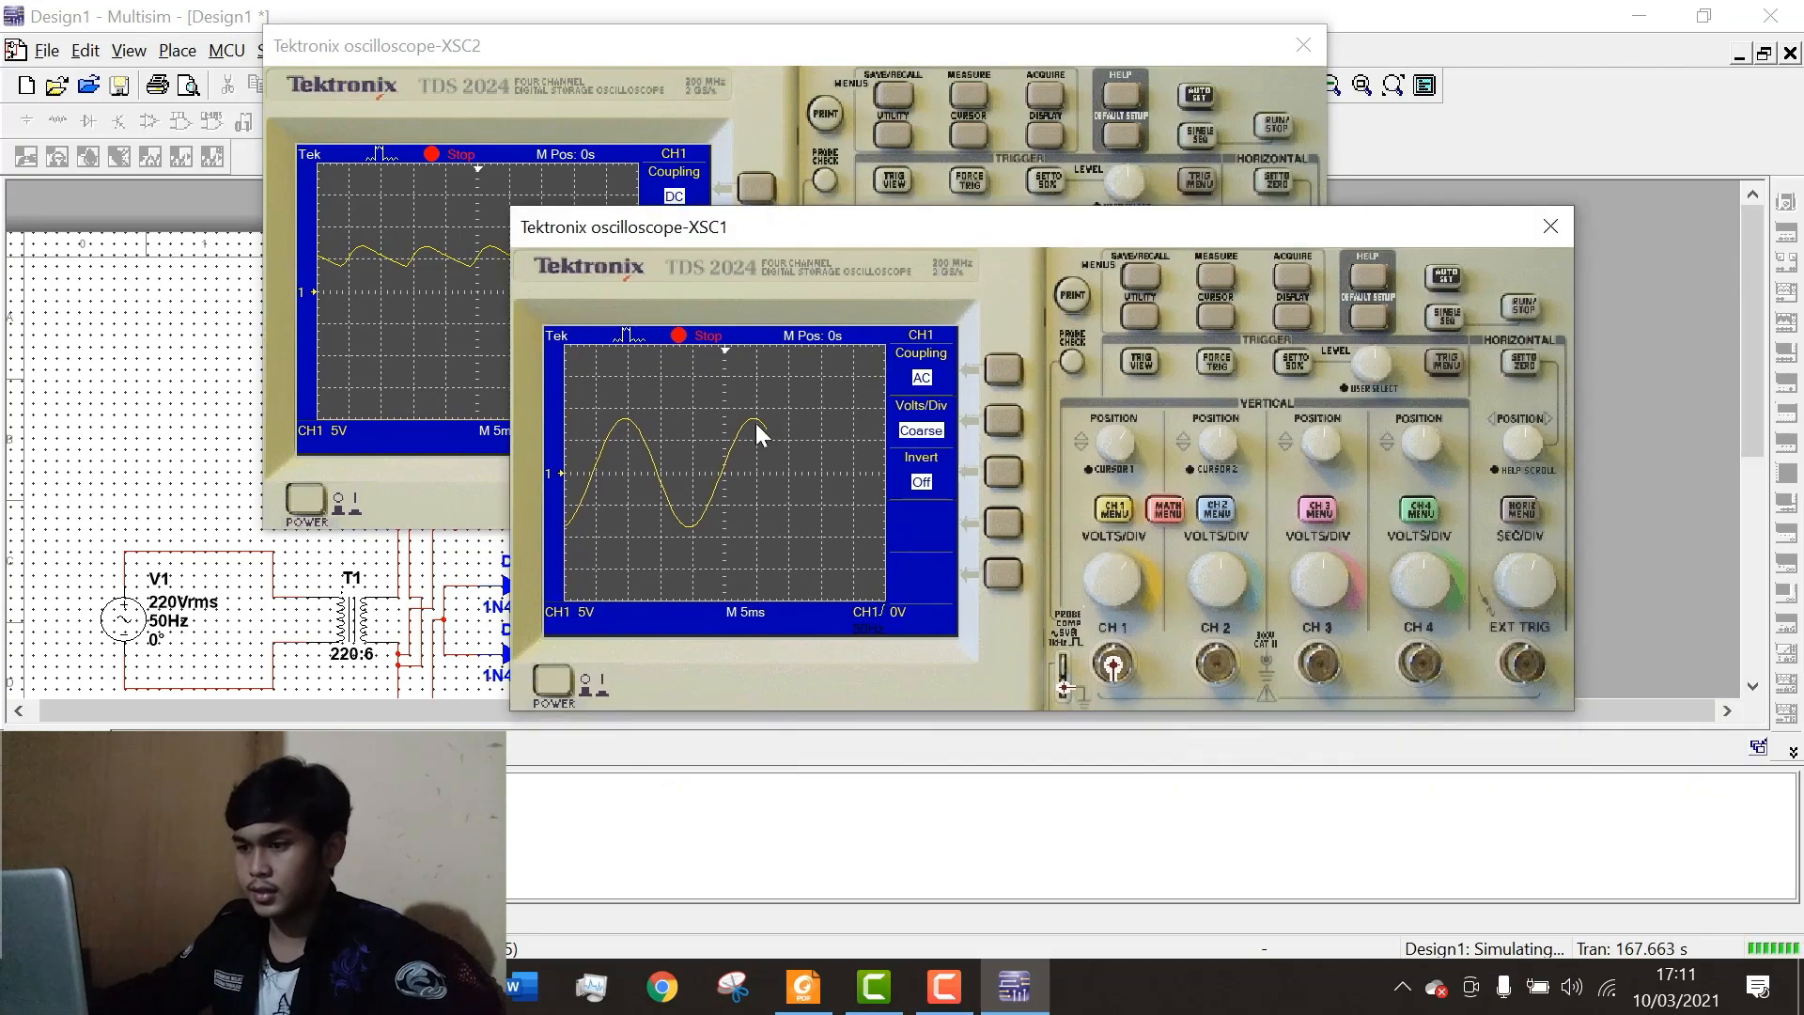
Switch XSC1 off and on again, raise its channel 1 trace to 0.25 divisions and freeze the acquisition.
click(552, 680)
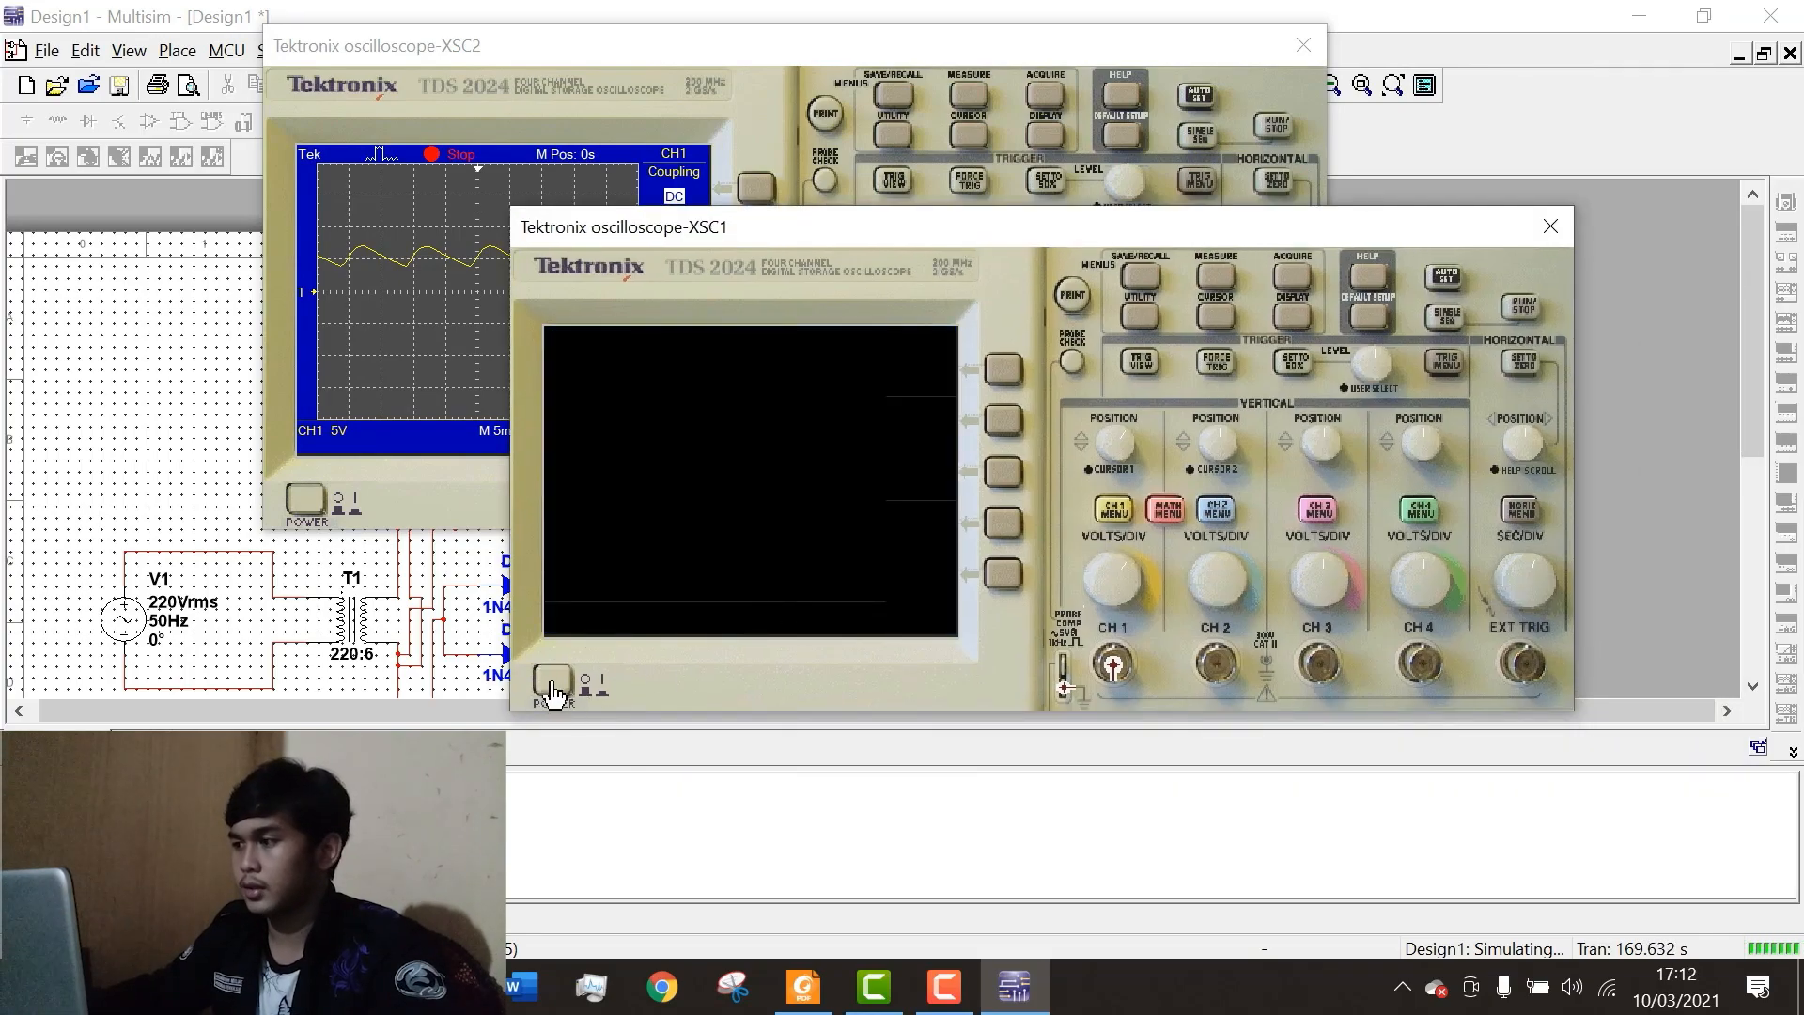
click(550, 684)
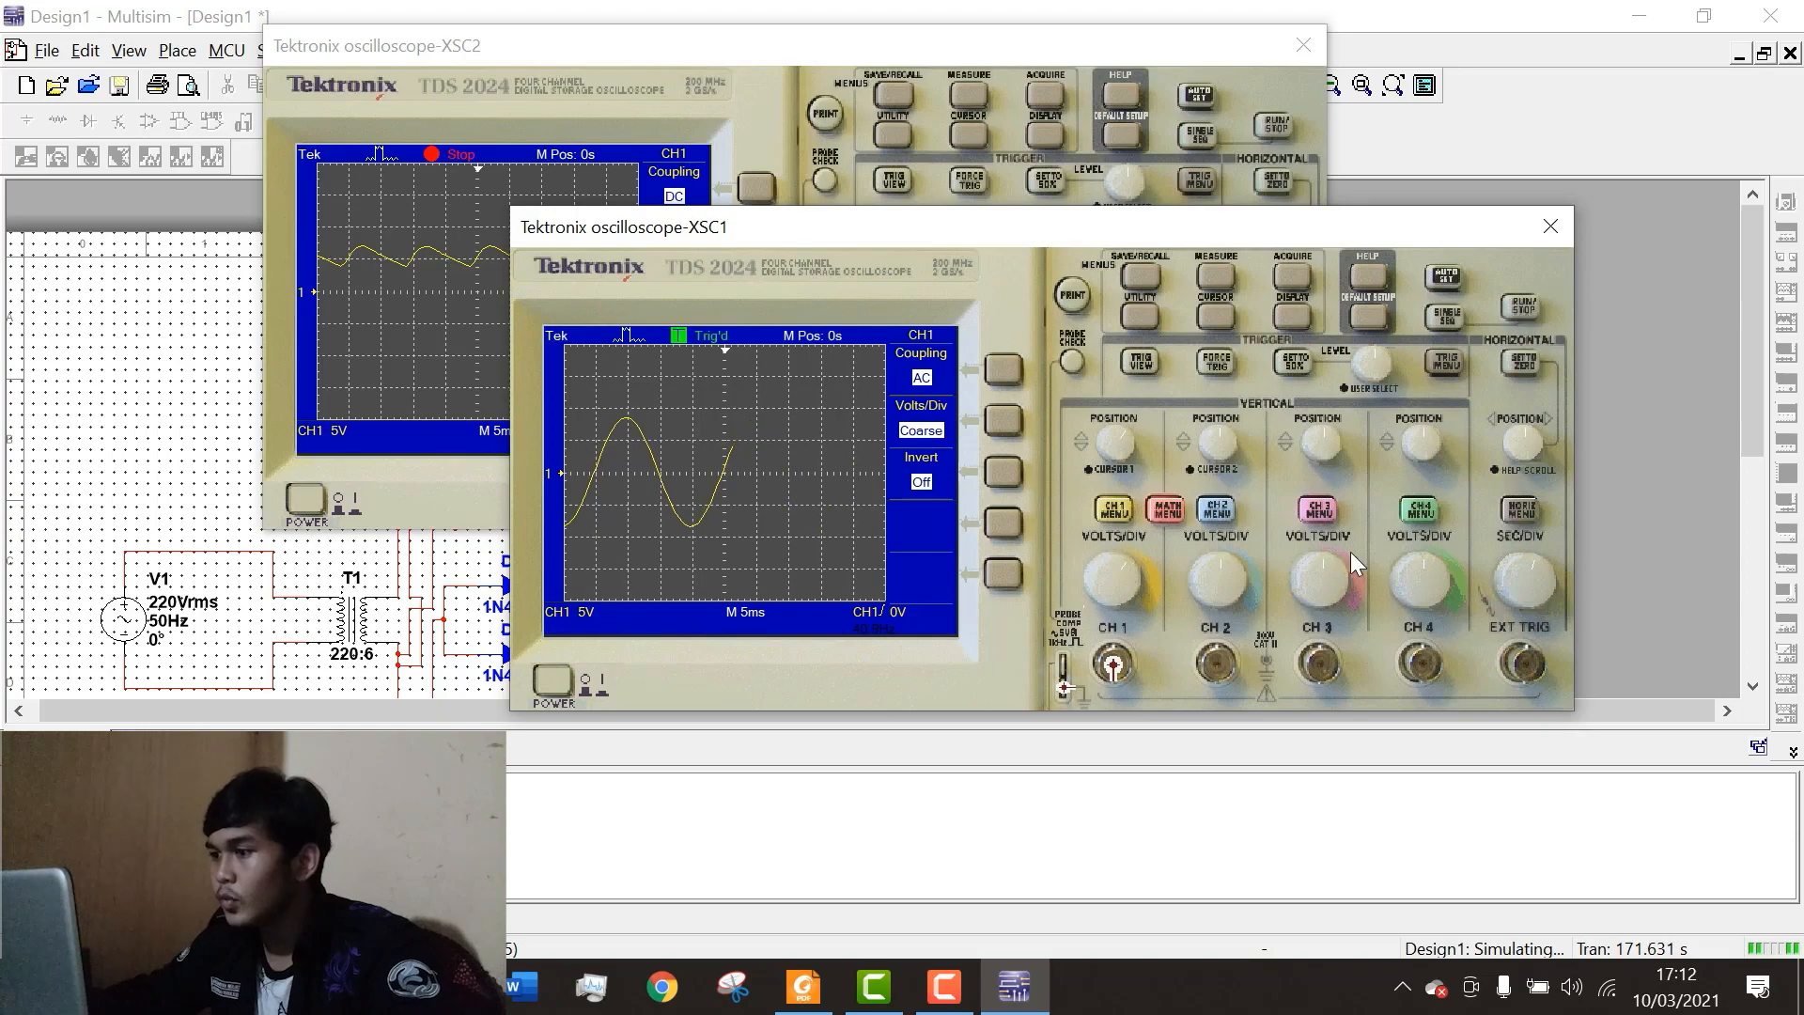
click(1132, 453)
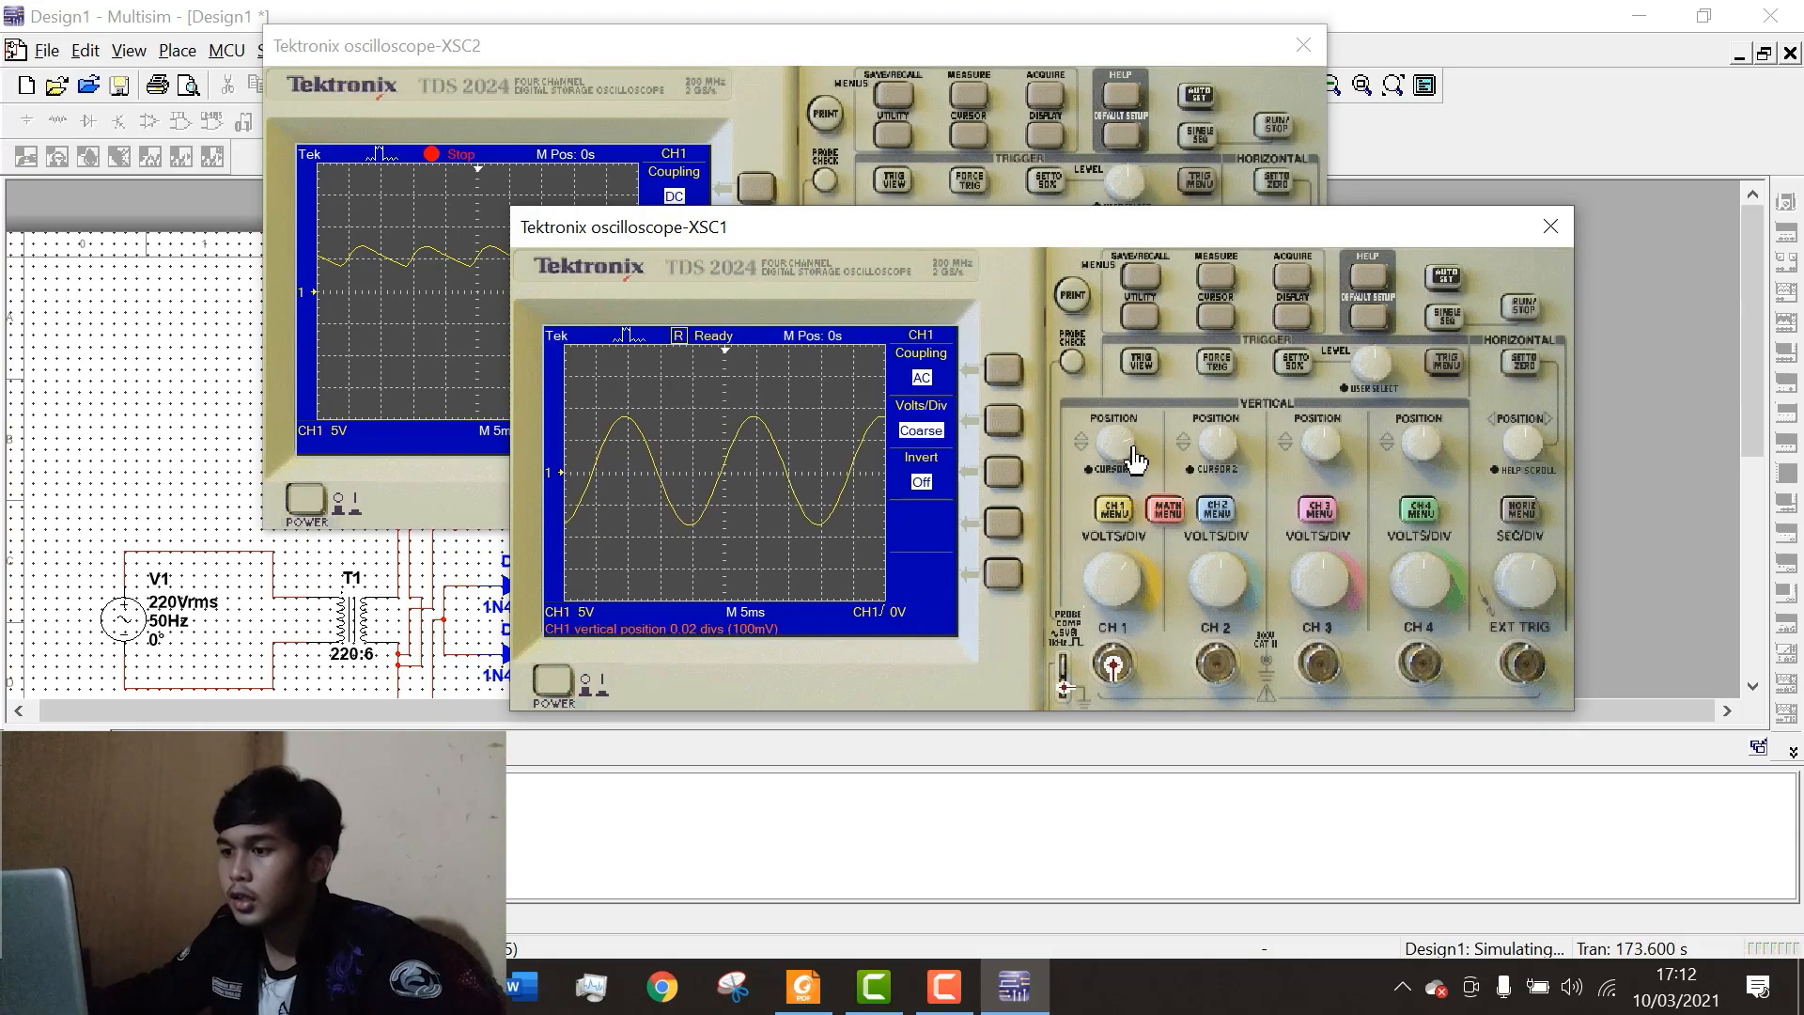
drag(1134, 458, 1142, 541)
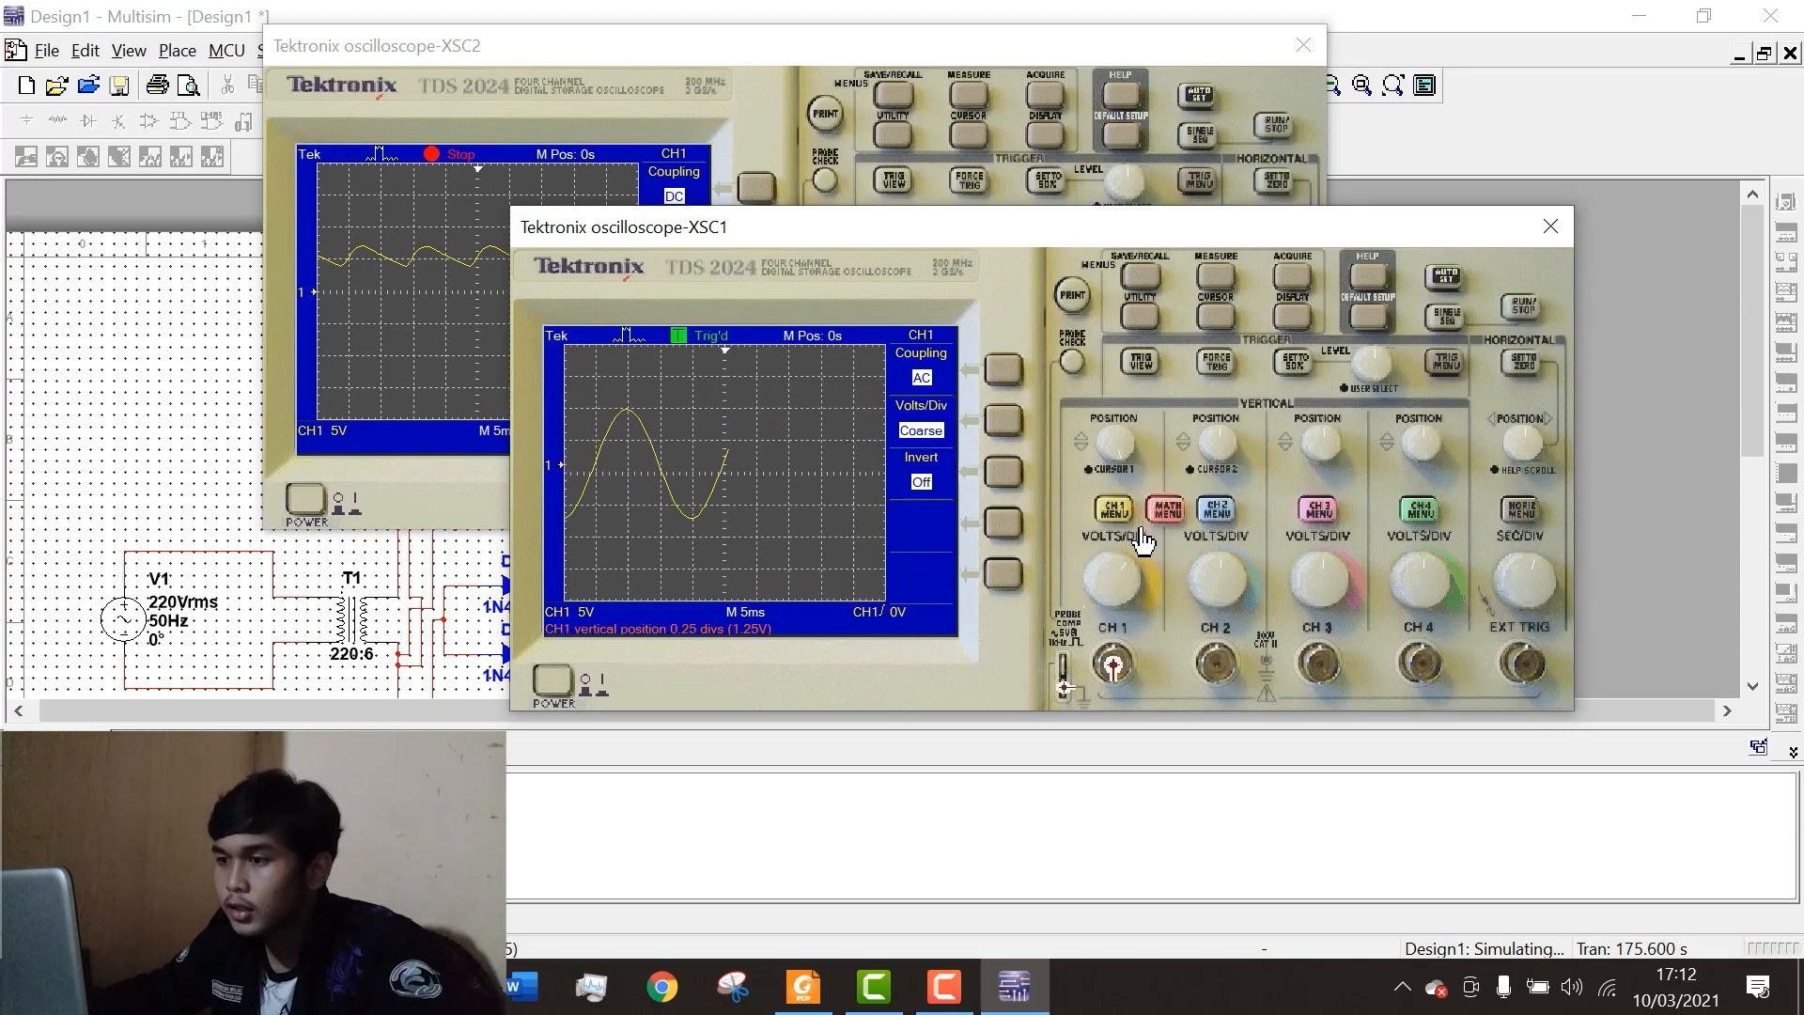
click(1524, 319)
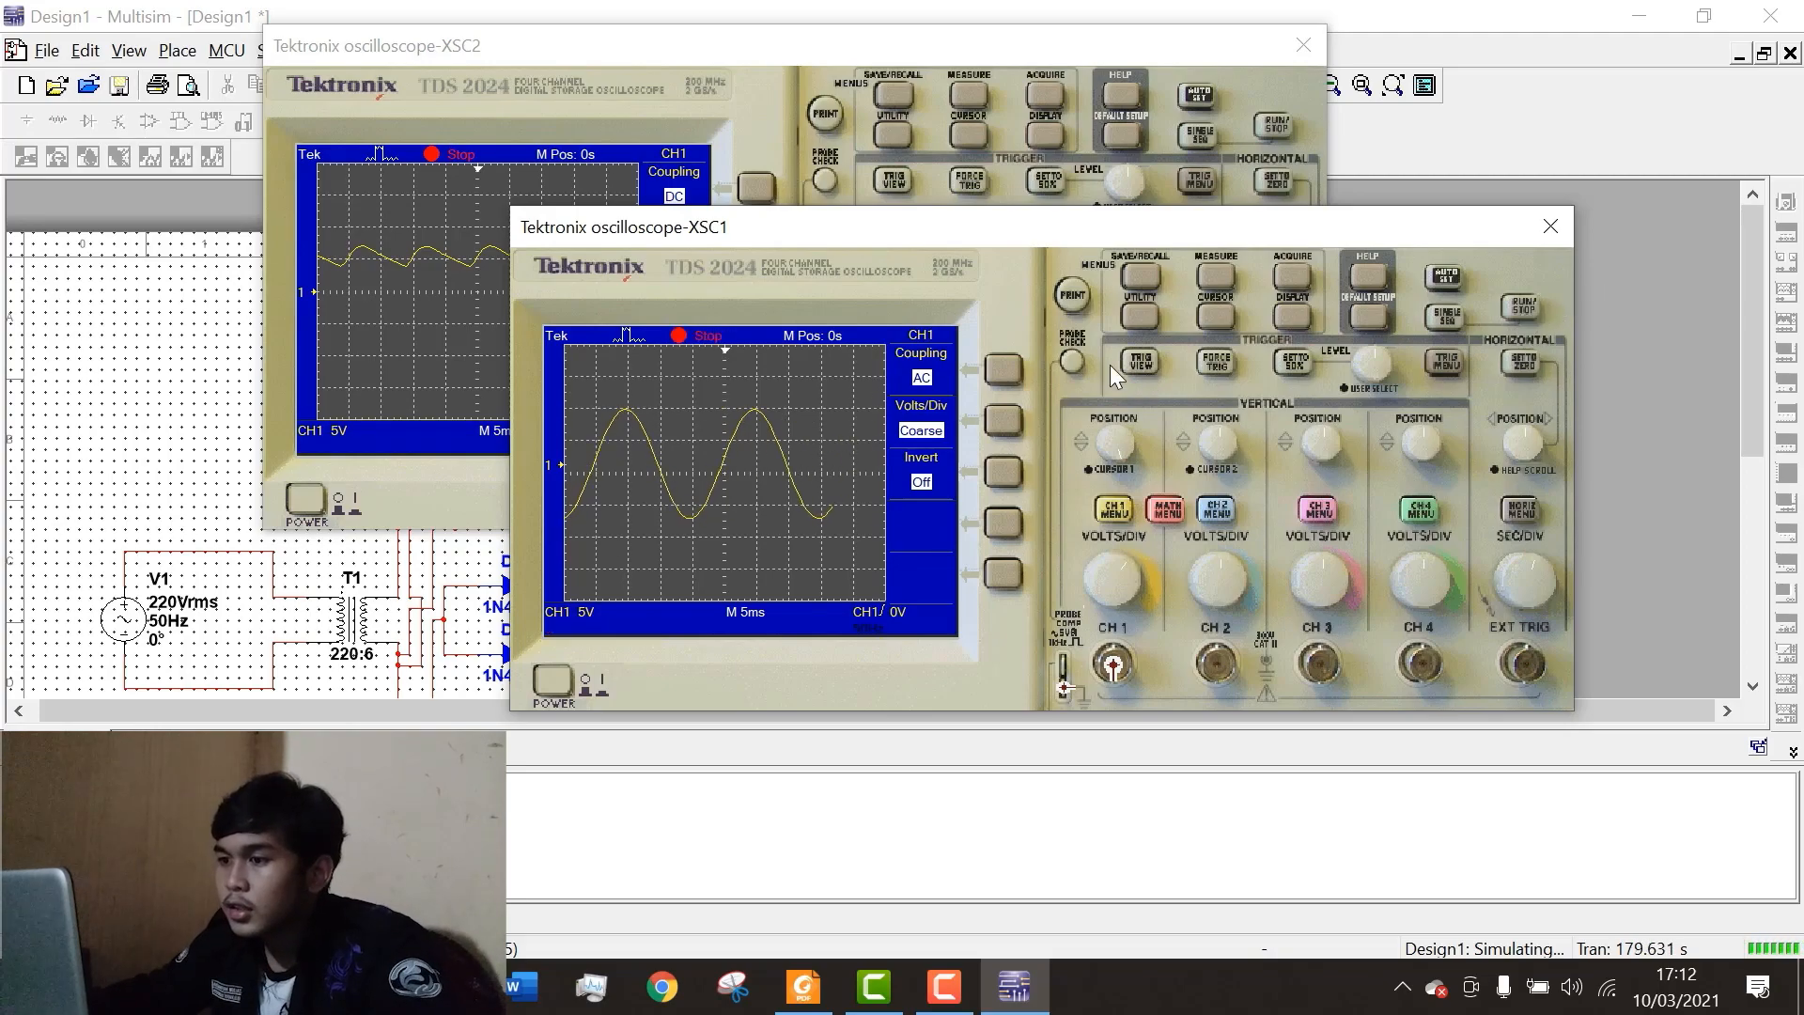
Set XSC1's channel 1 vertical position to 0.2 divisions and its horizontal position to -6 ms.
drag(1125, 457, 1130, 447)
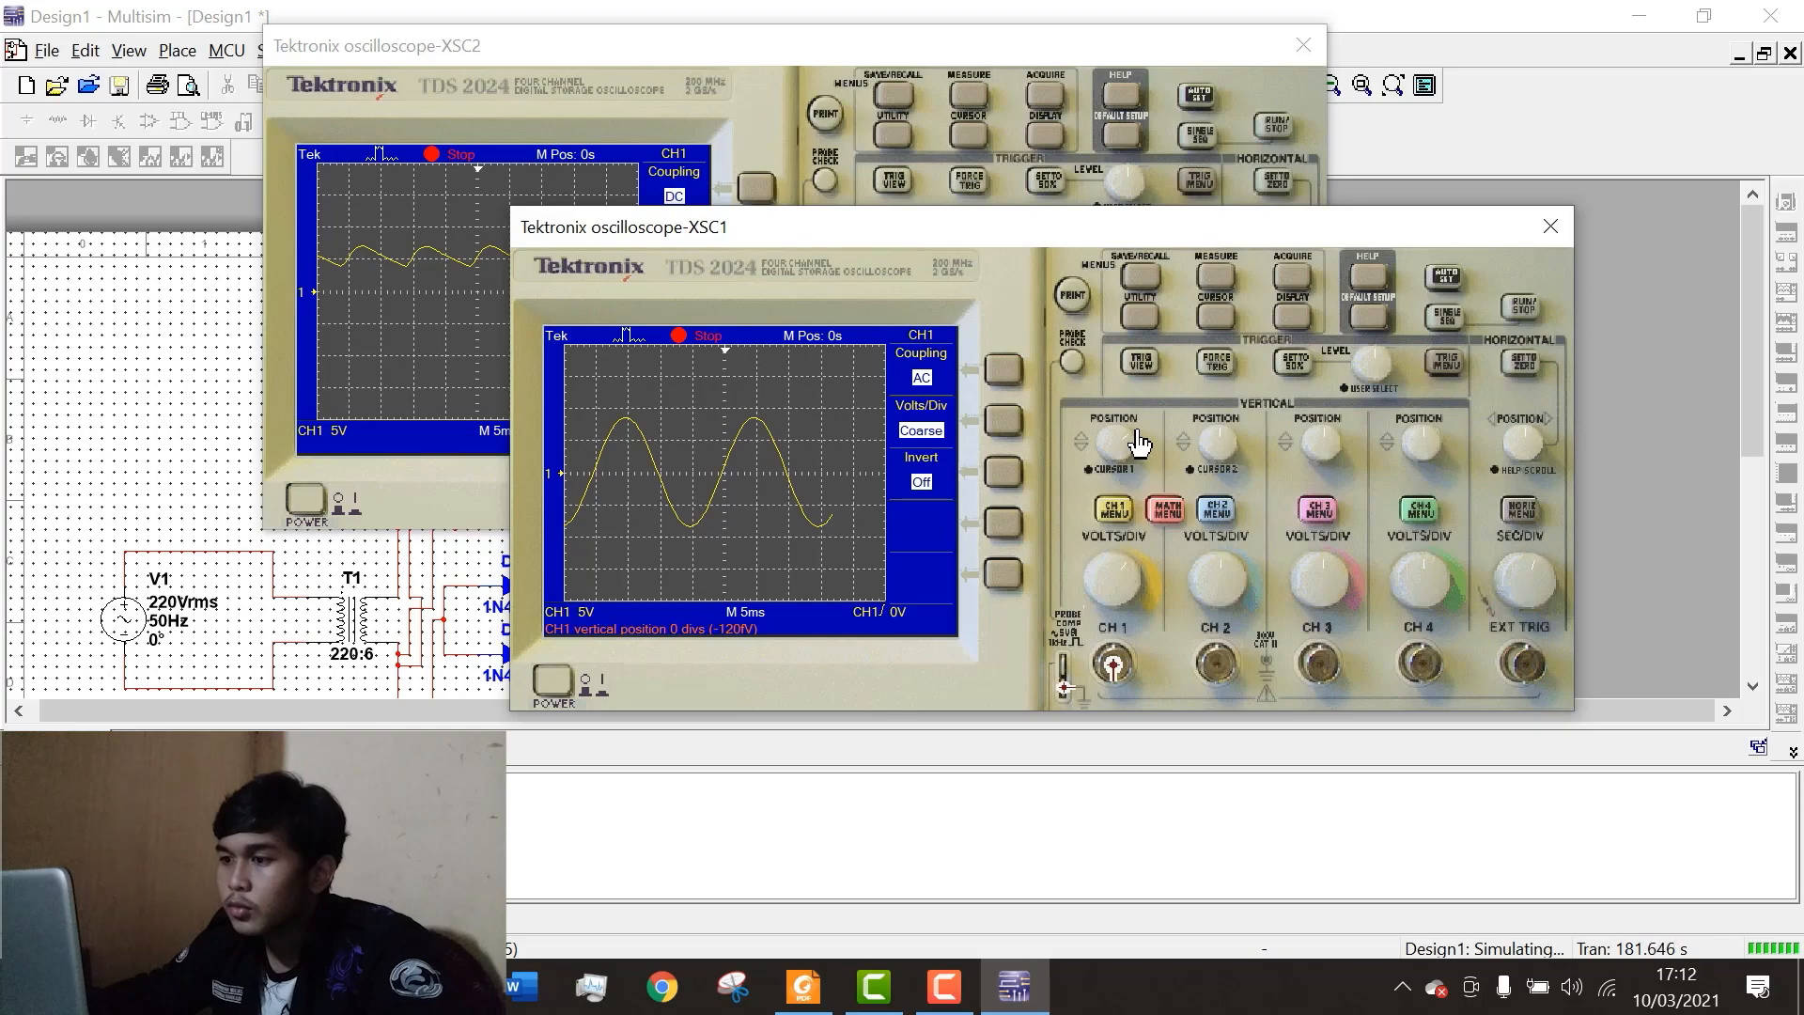
click(1130, 454)
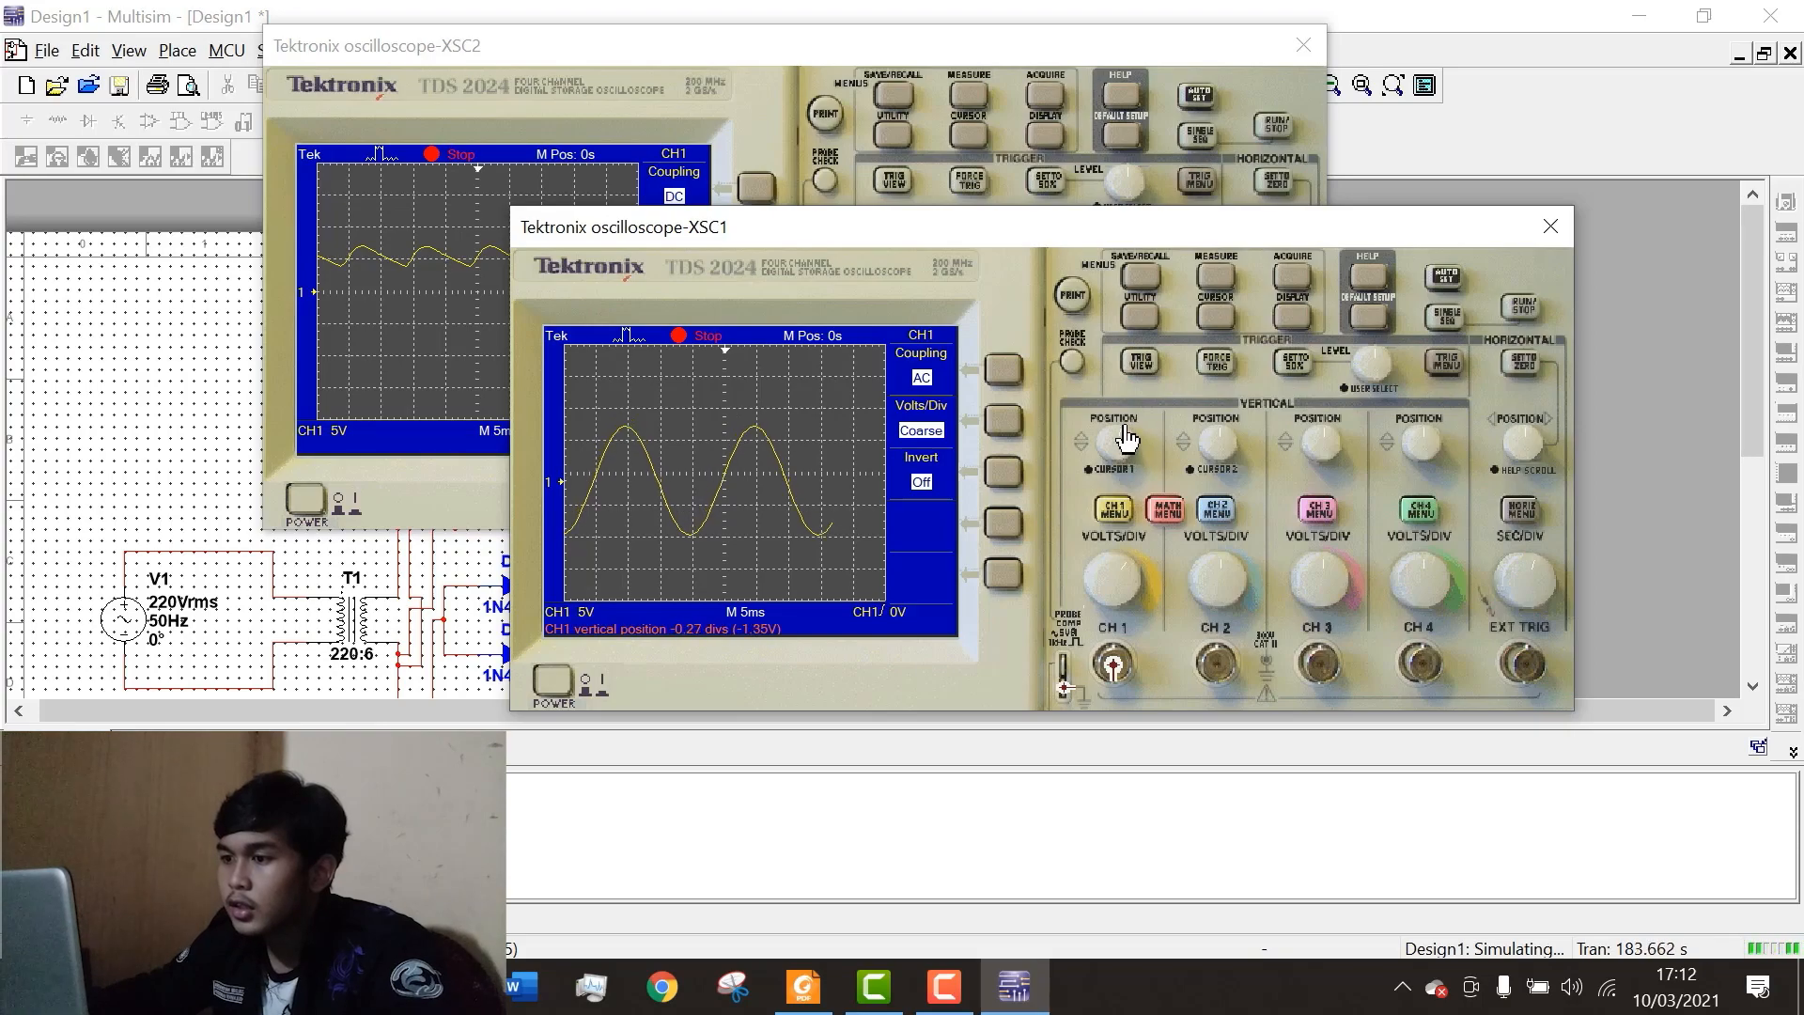
drag(1130, 455, 1133, 462)
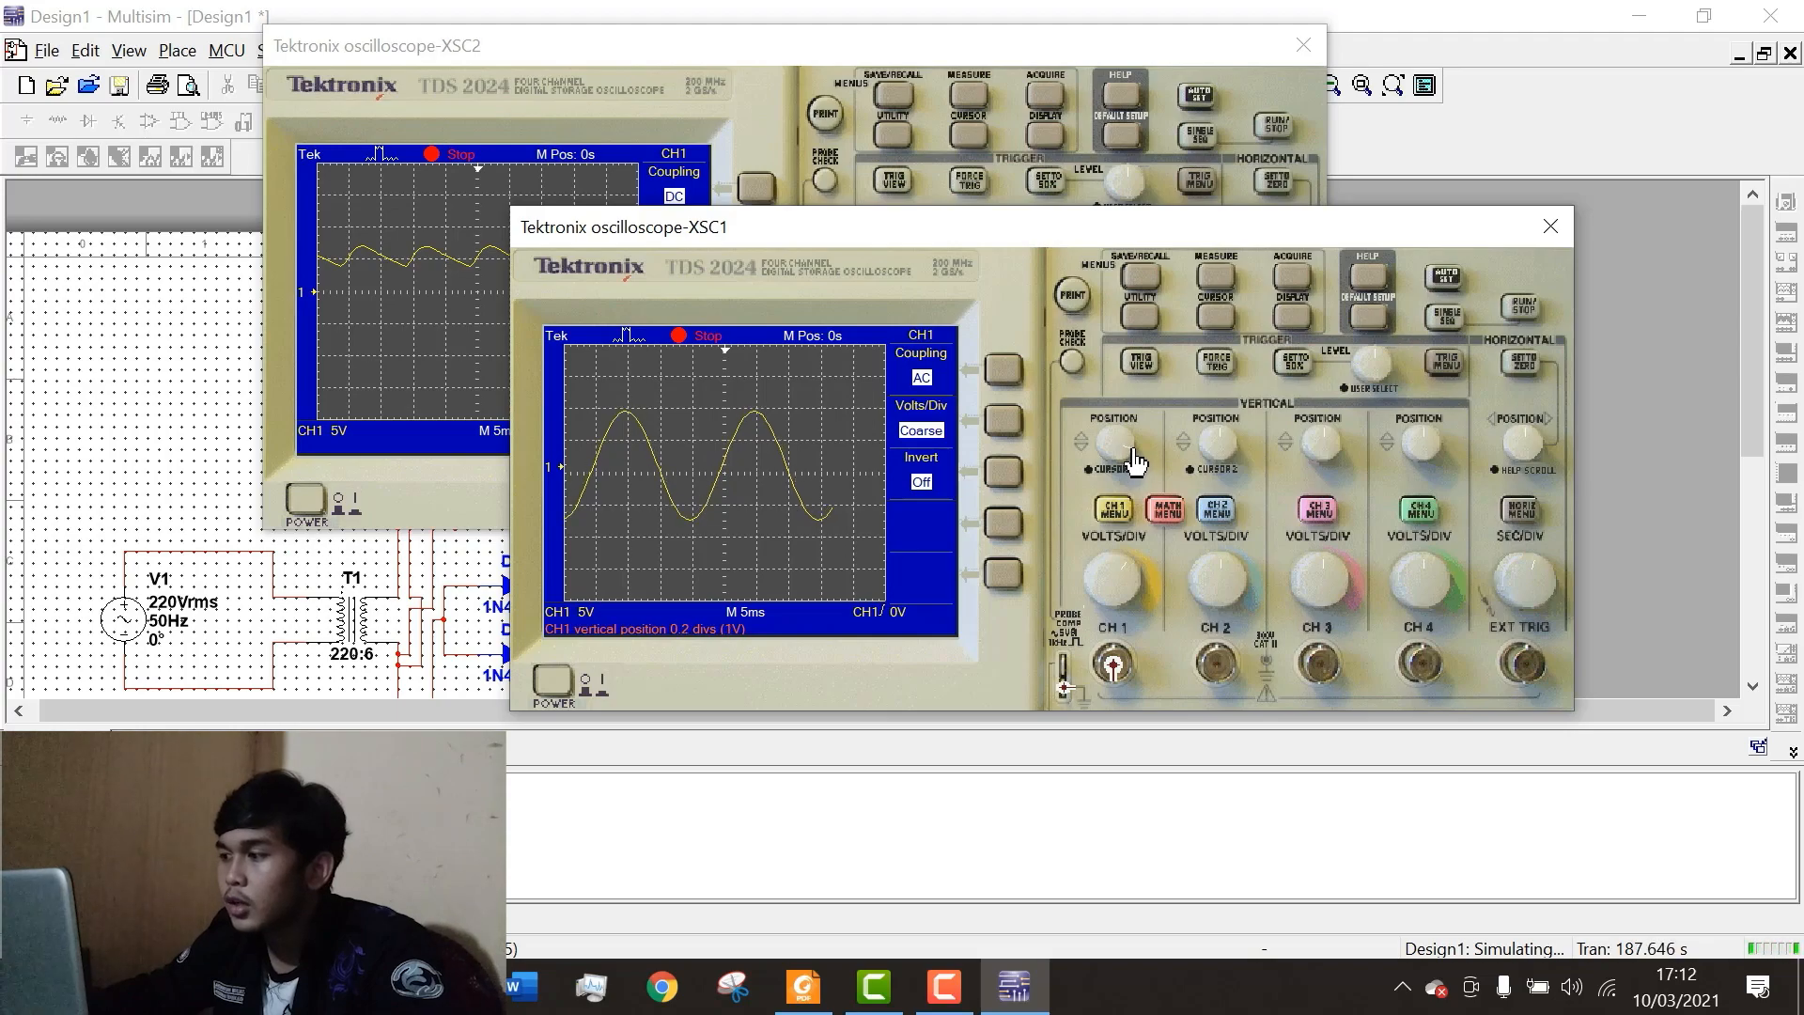
mouse_move(1518, 439)
mouse_down()
mouse_move(1477, 454)
mouse_move(1506, 462)
mouse_up()
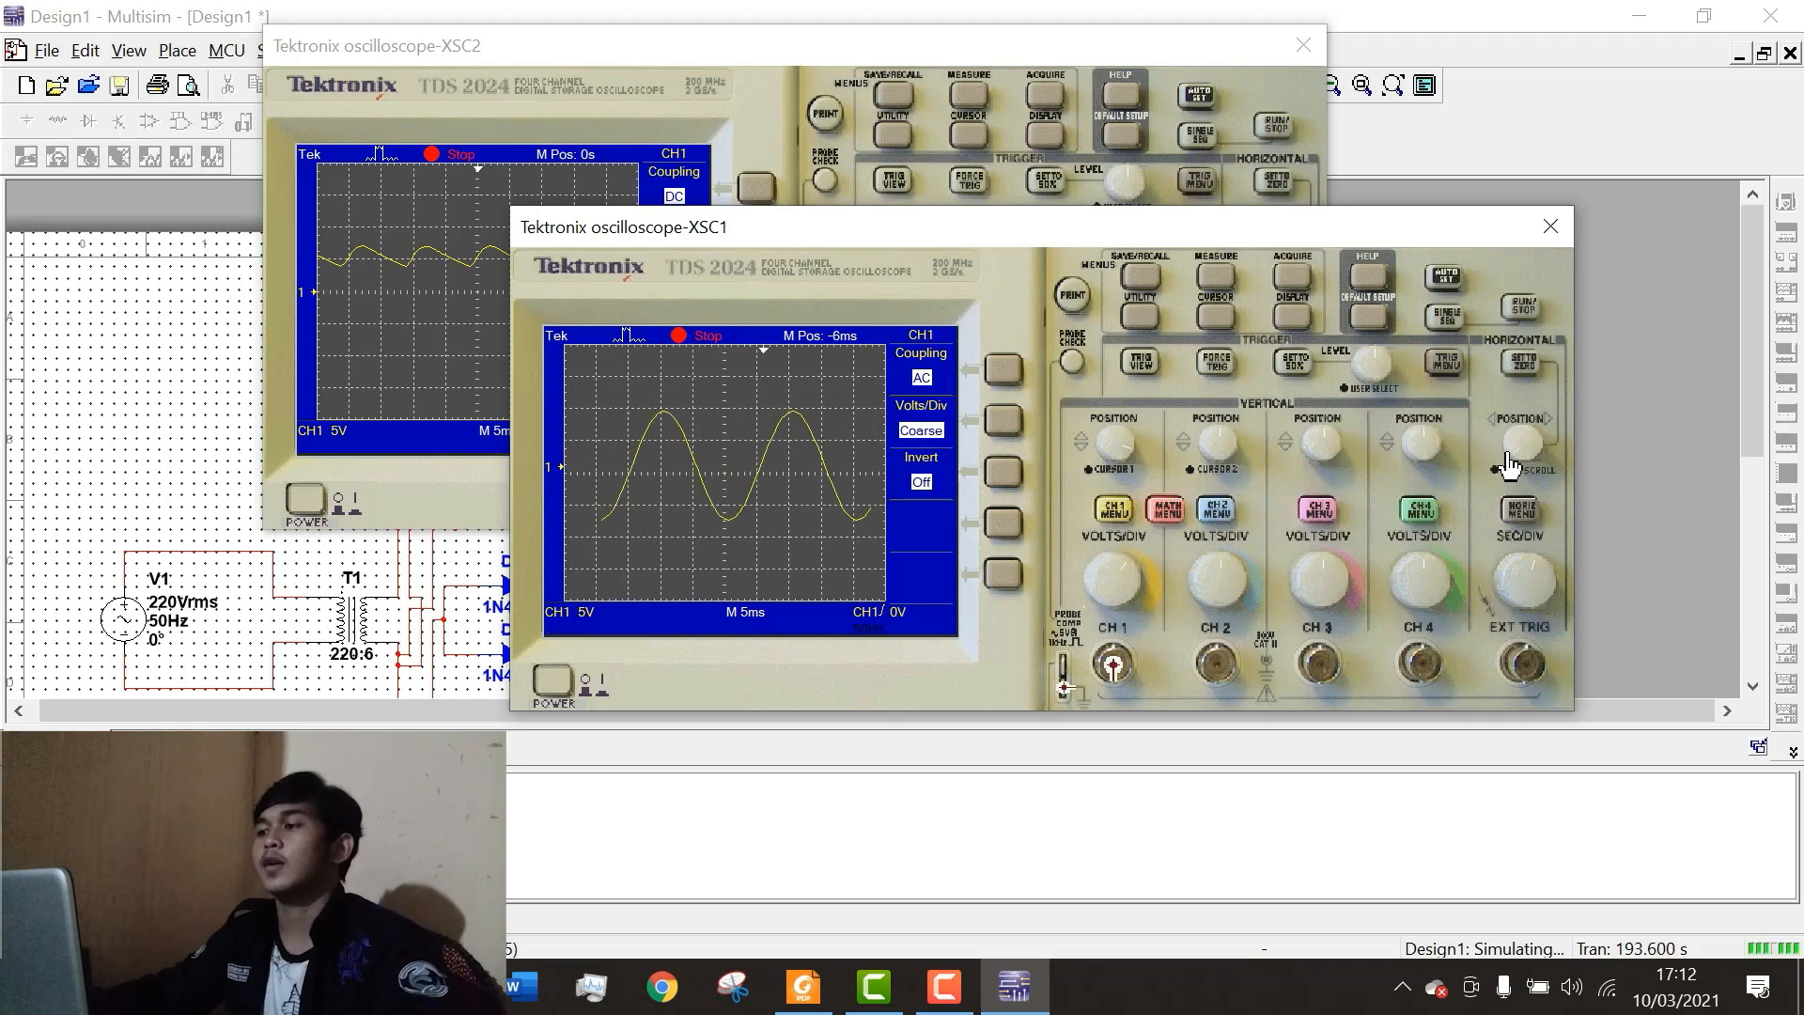
Close the panels of oscilloscopes XSC1 and XSC2 and bring the whole circuit back into view.
click(1549, 226)
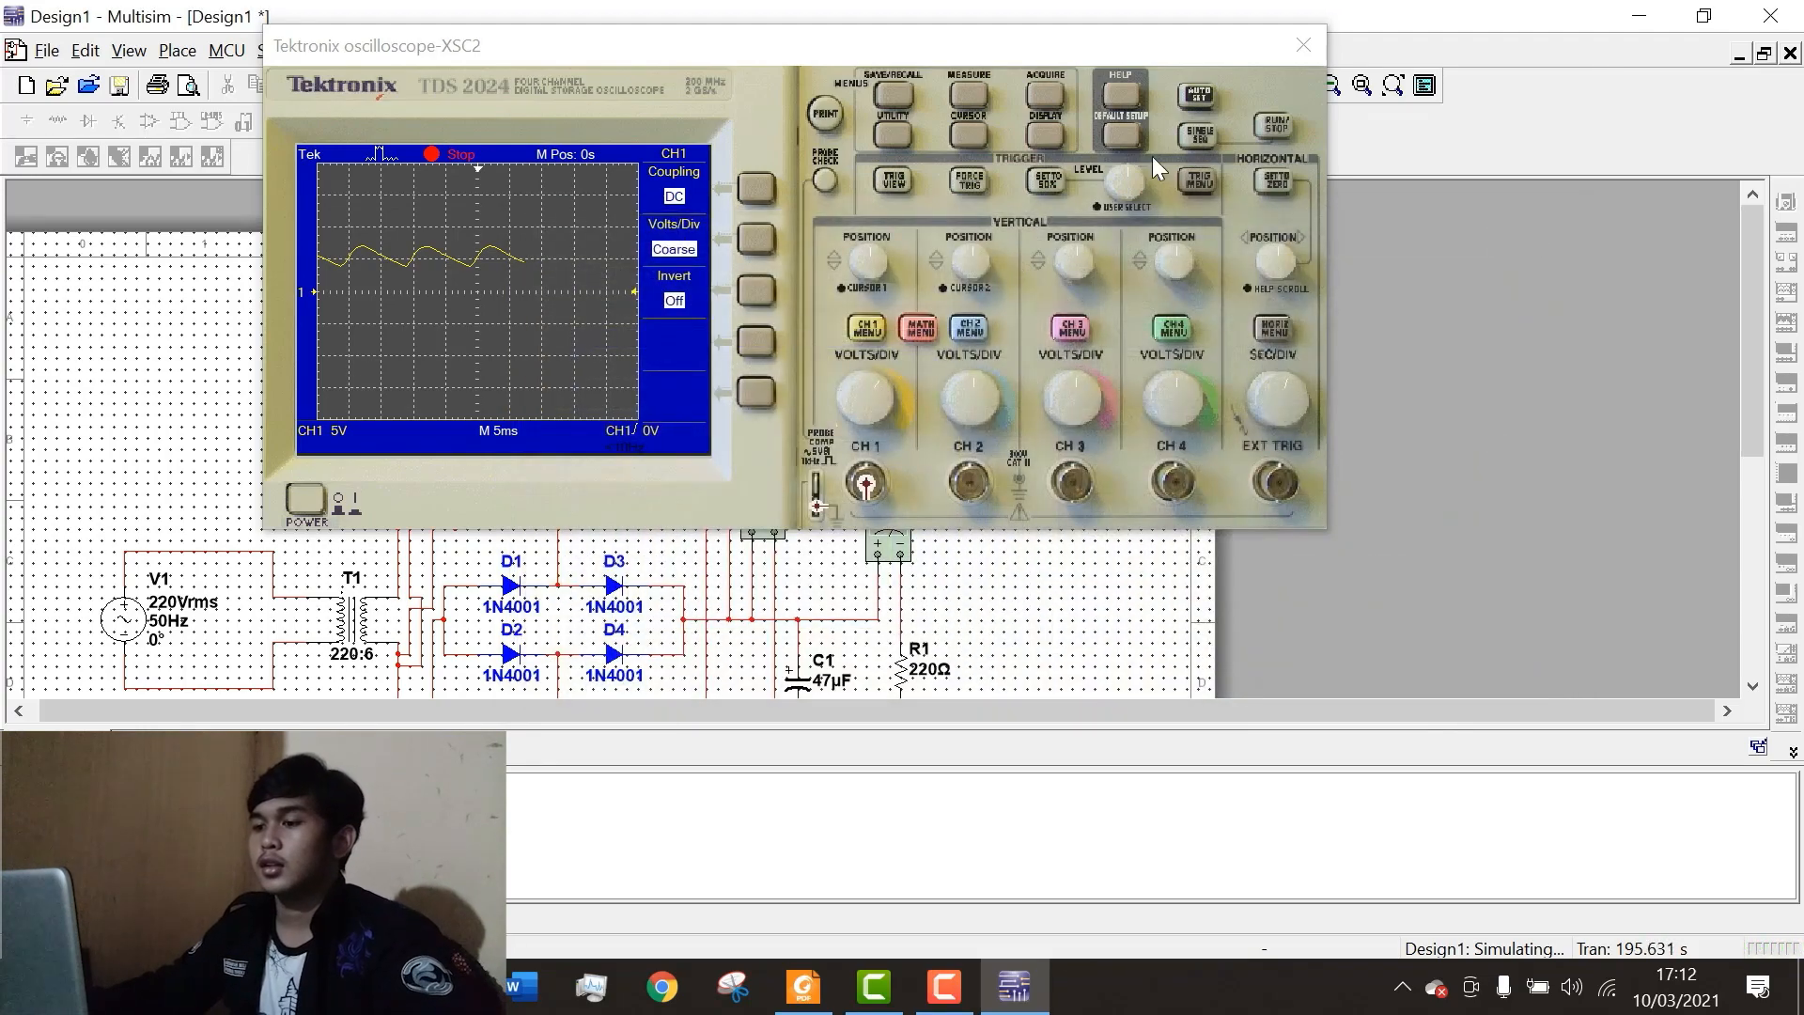
click(1323, 58)
scroll(627, 497, down, 3)
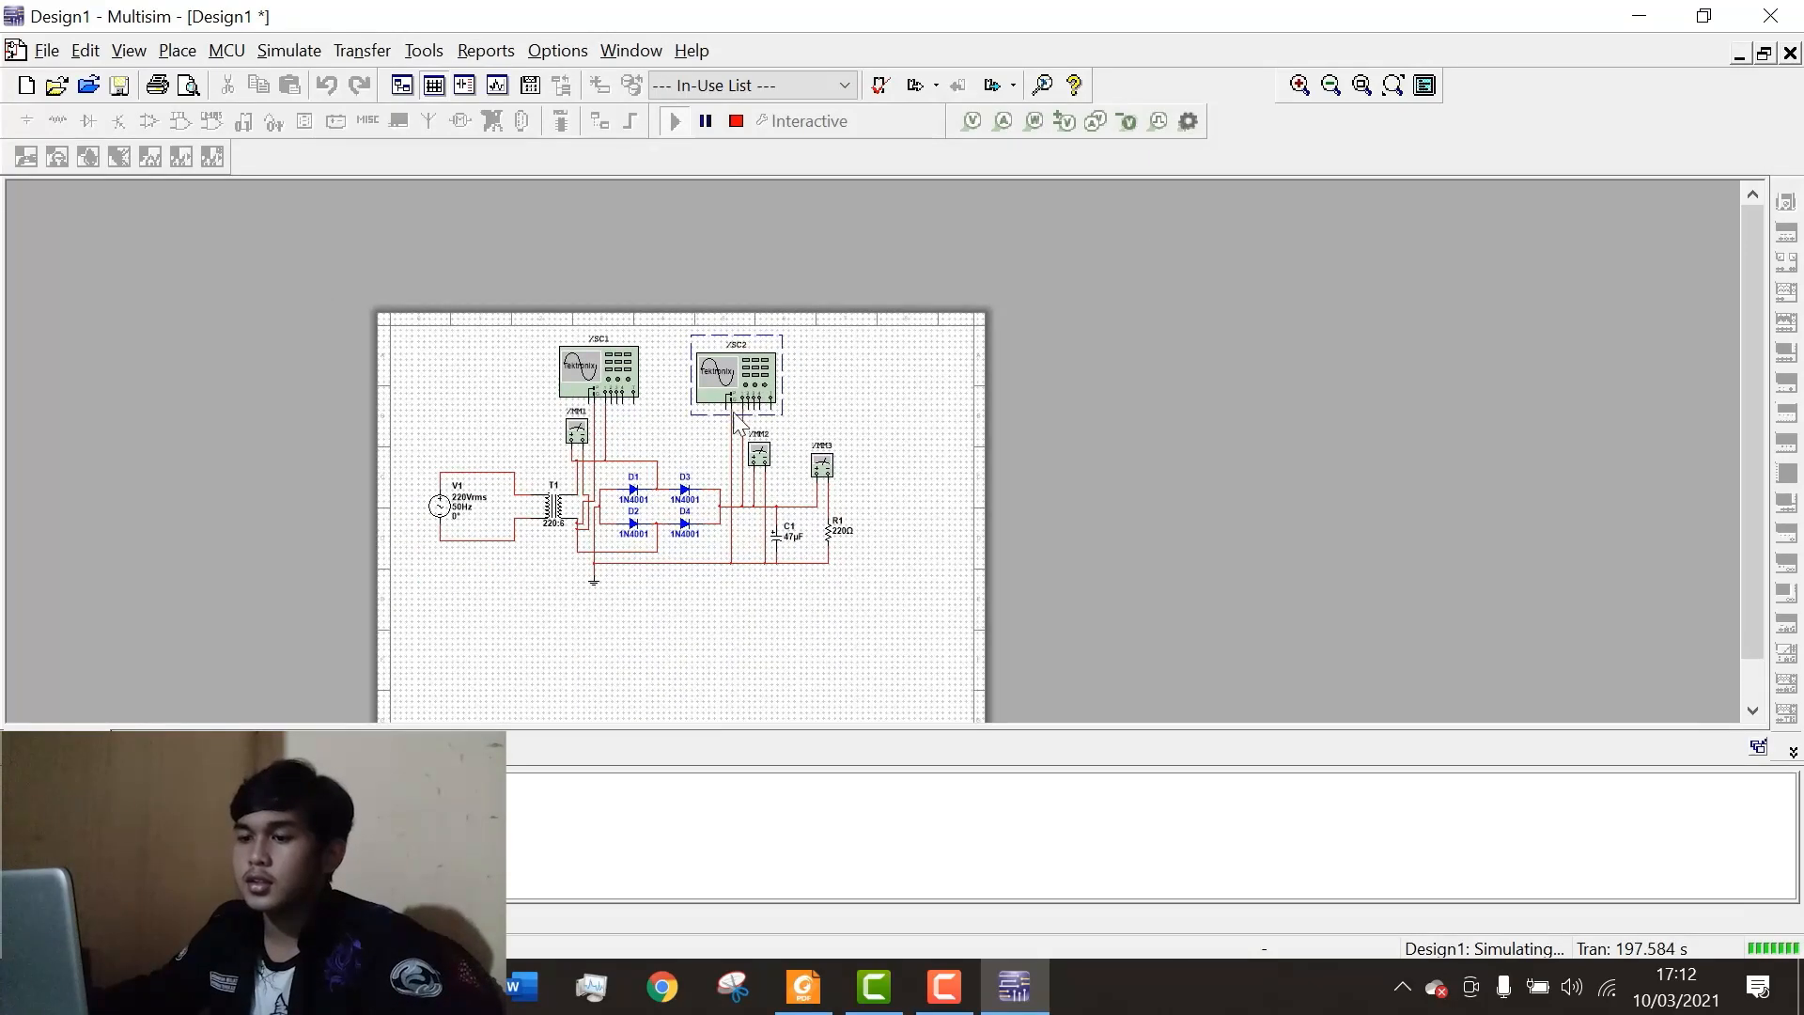
scroll(628, 498, up, 1)
scroll(628, 498, up, 2)
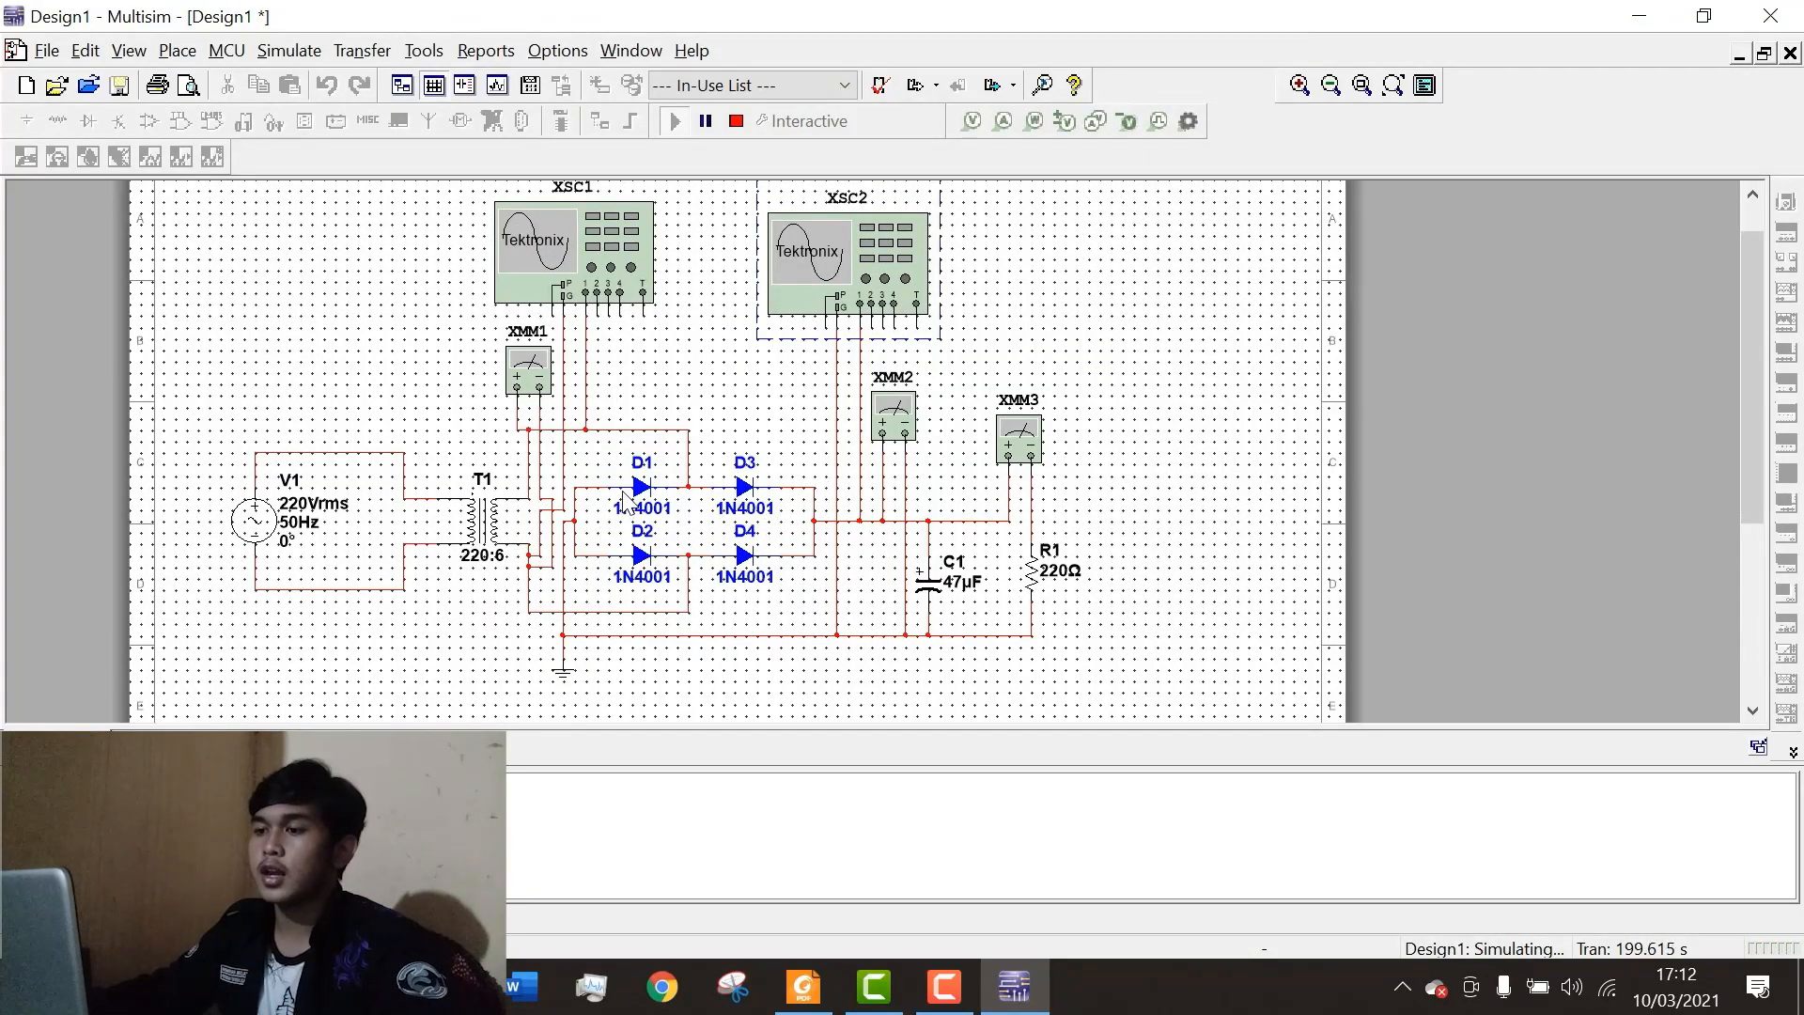
Switch to the worksheet PDF in Foxit Reader and examine the circuit diagram in section A, Gambar Rangkaian.
click(803, 986)
scroll(939, 582, down, 6)
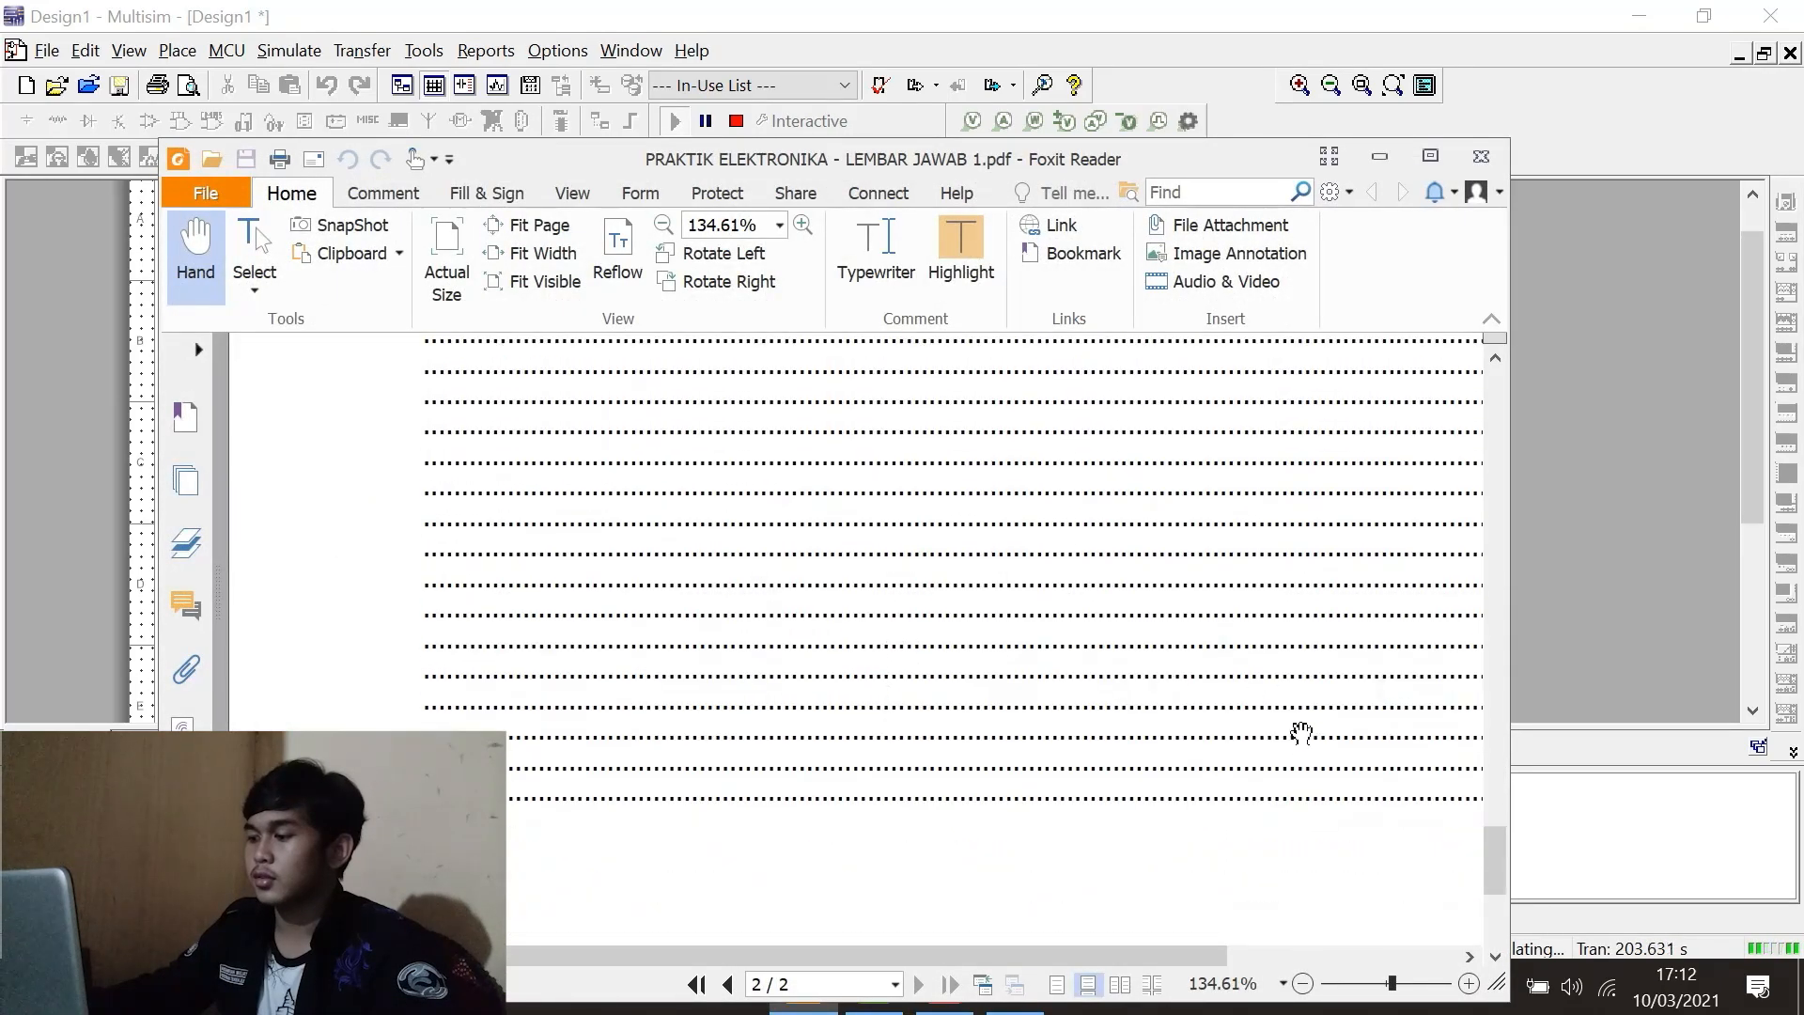
drag(1492, 850, 1477, 385)
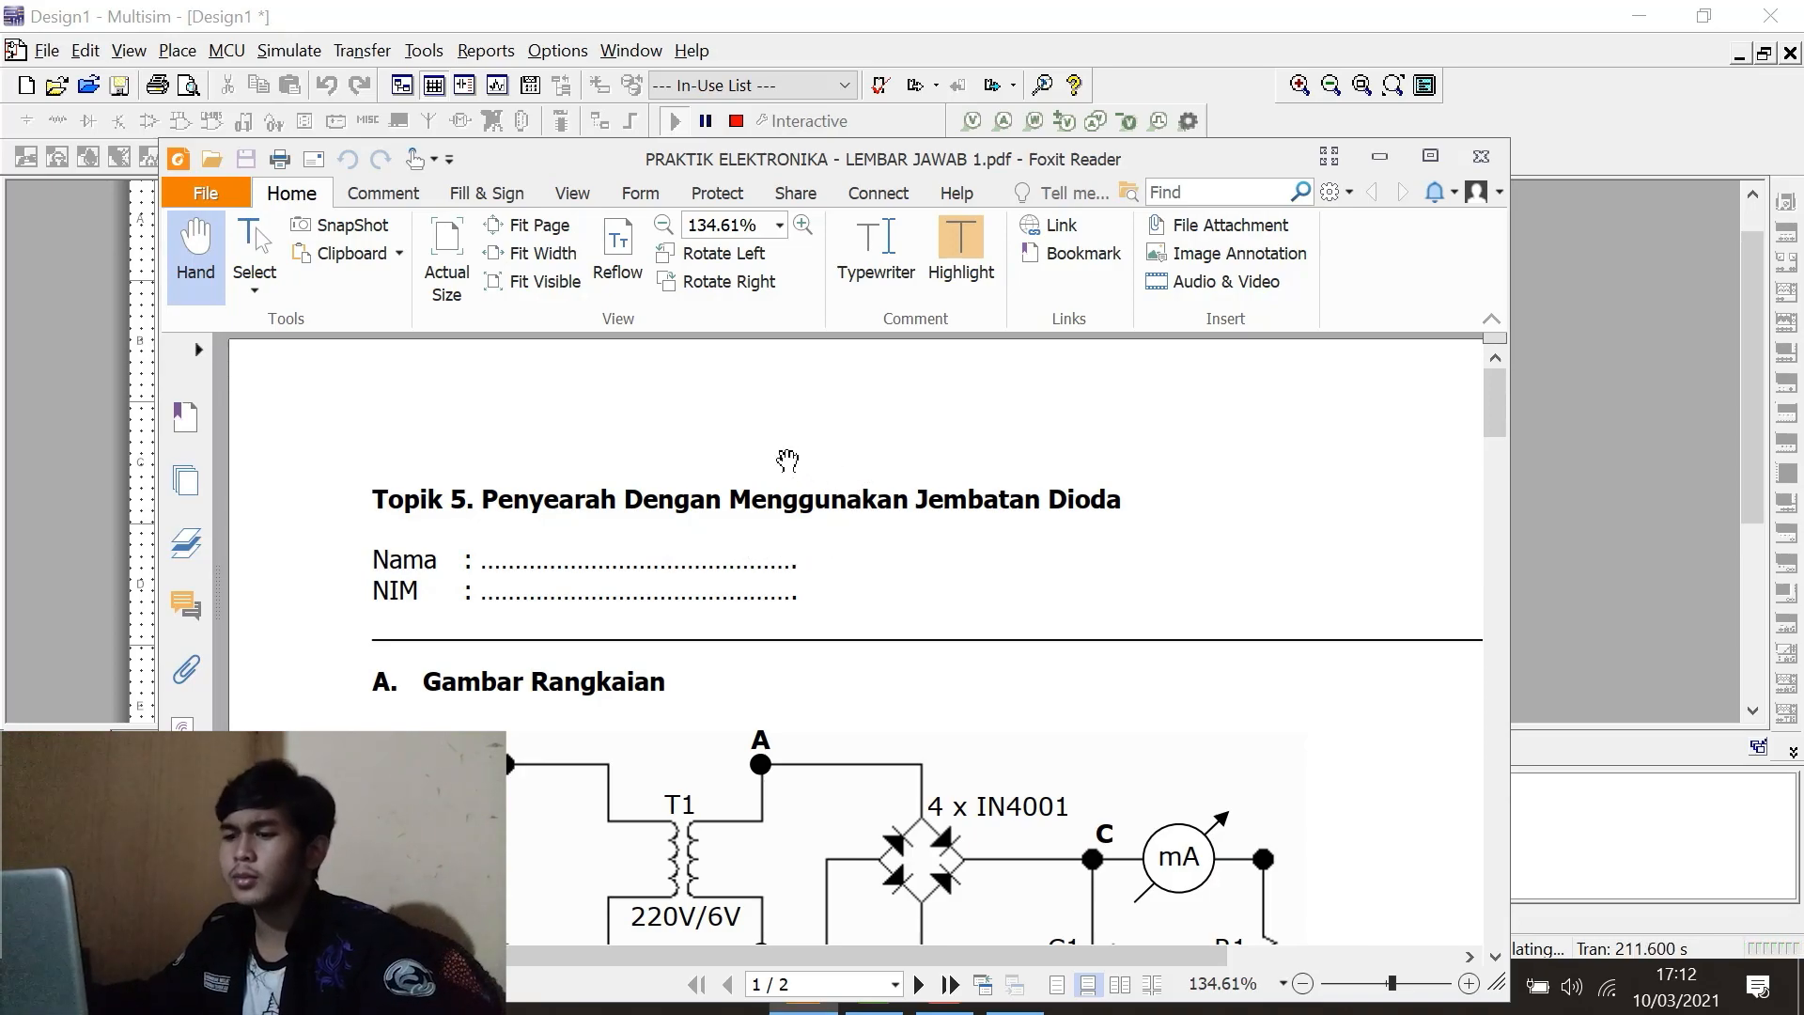
scroll(766, 494, down, 2)
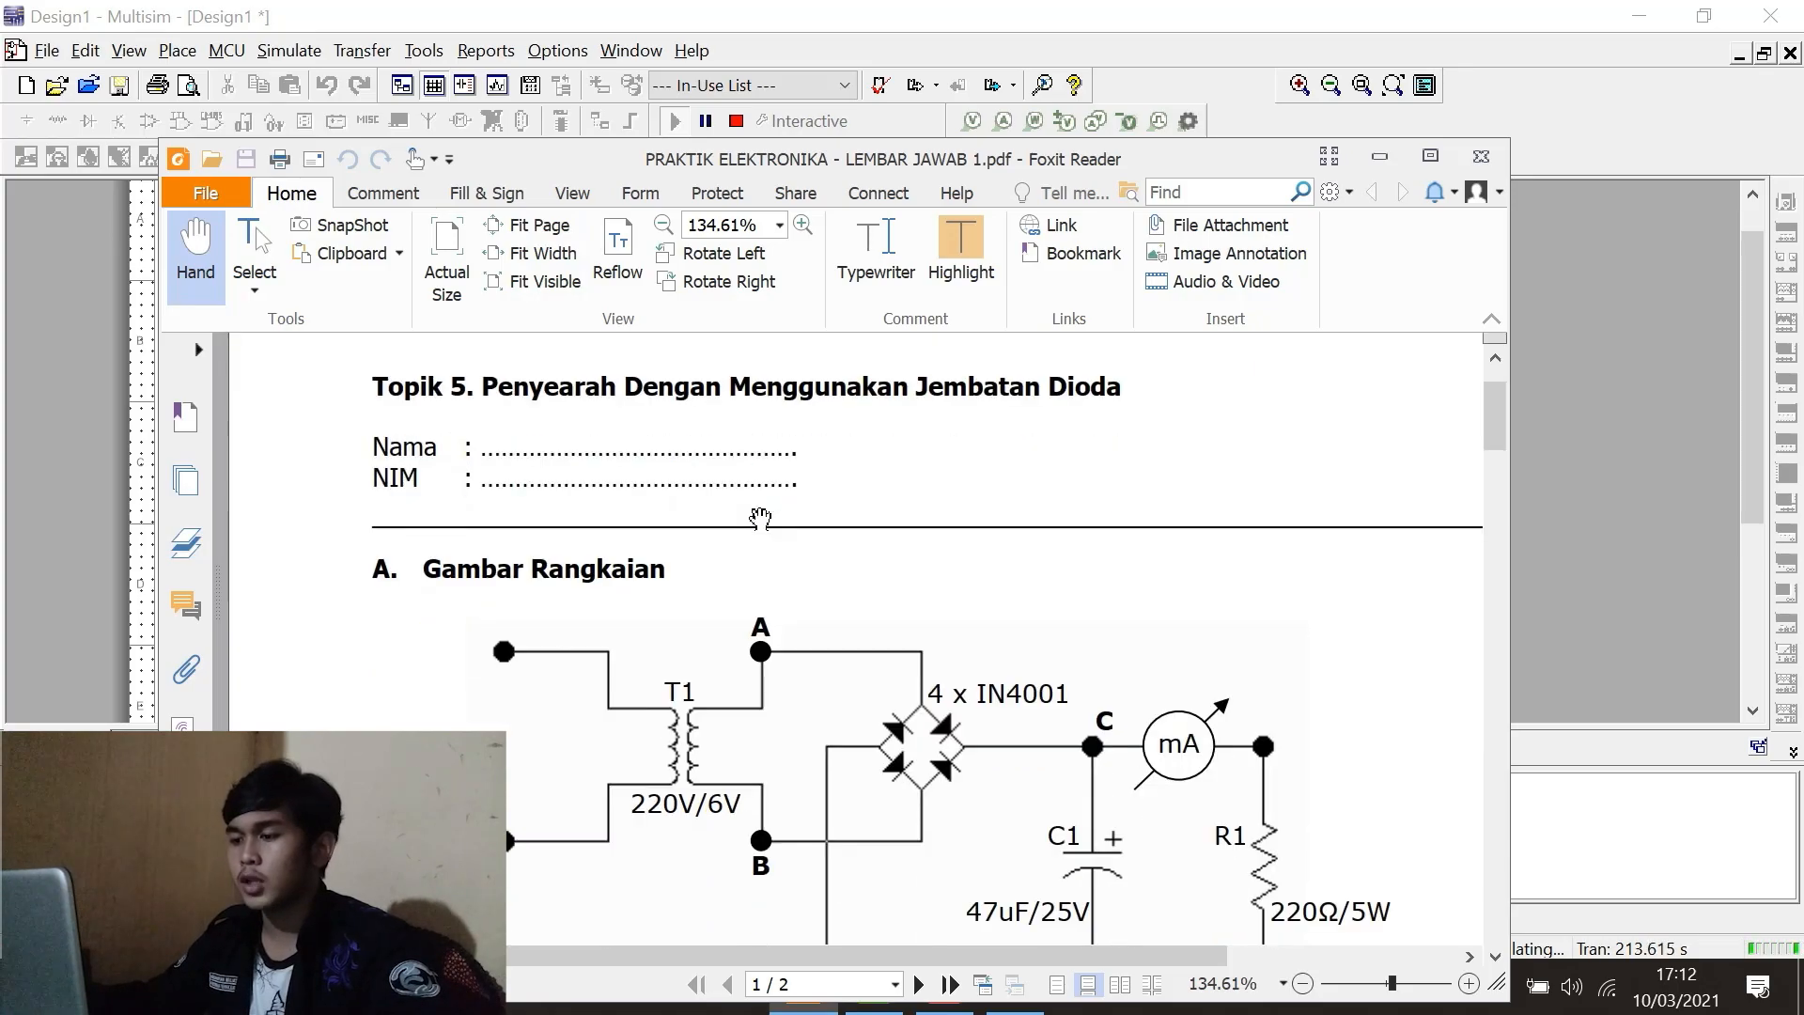
scroll(544, 624, down, 3)
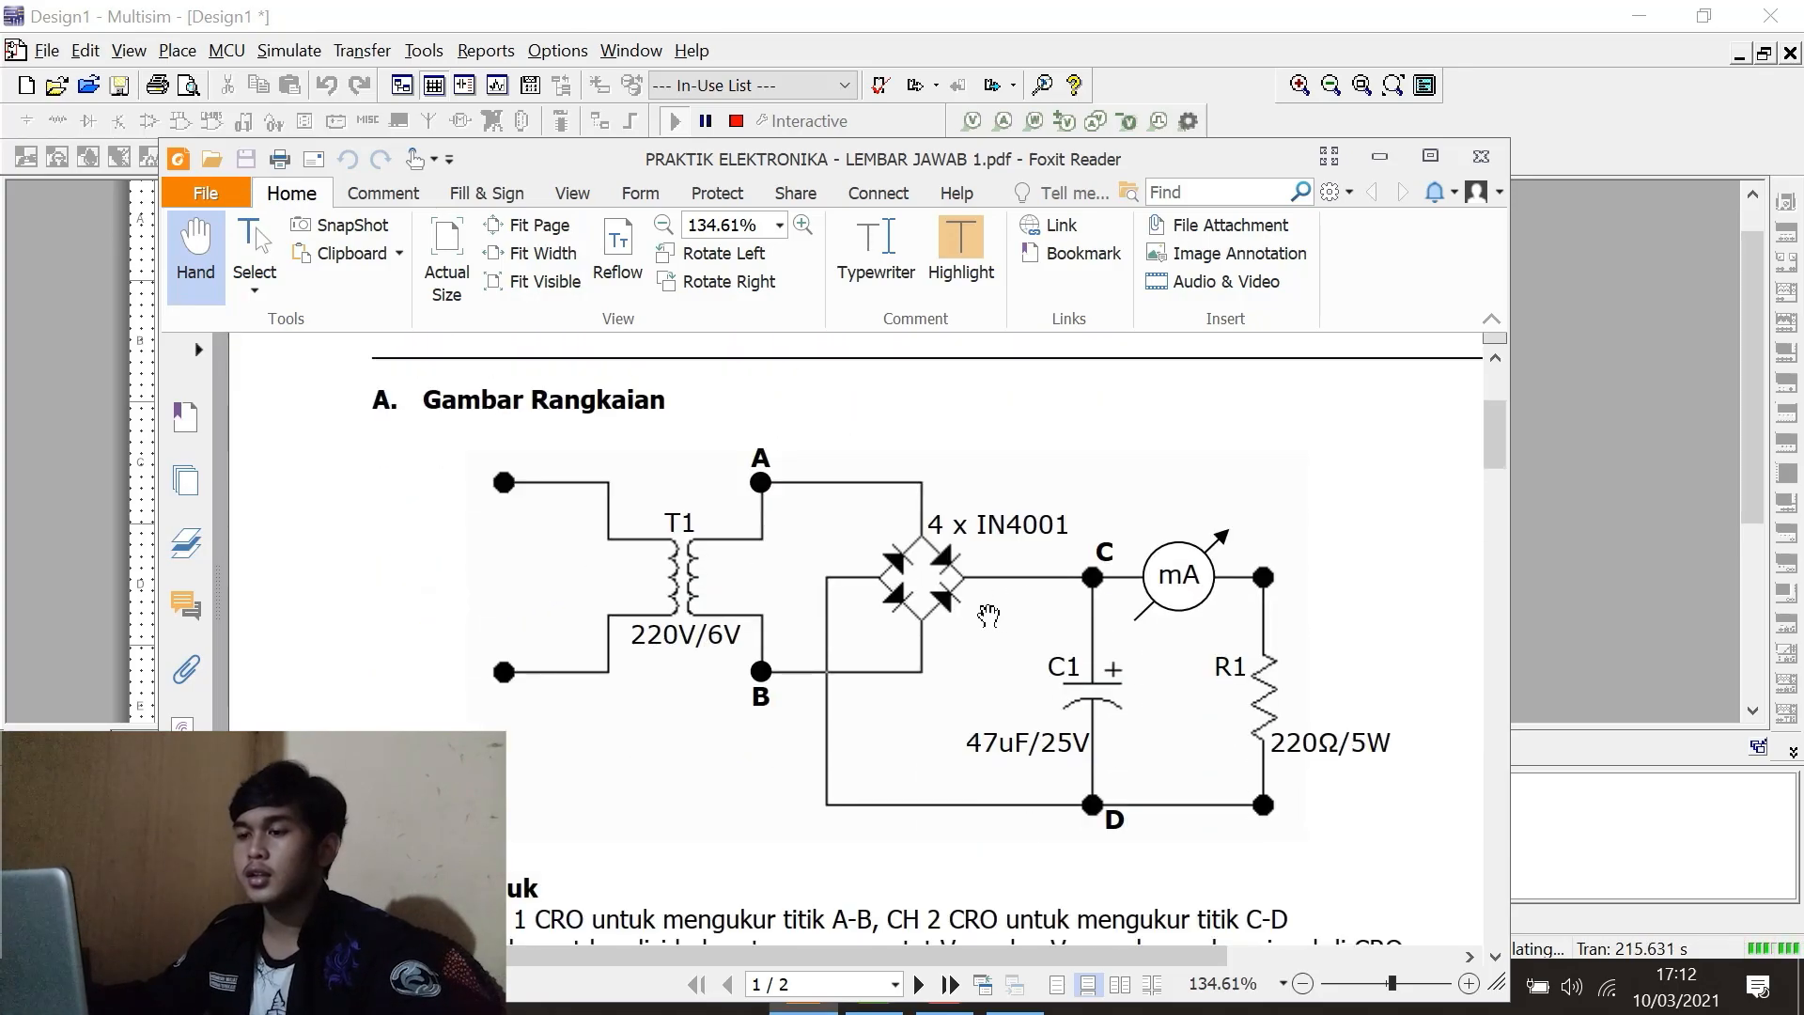